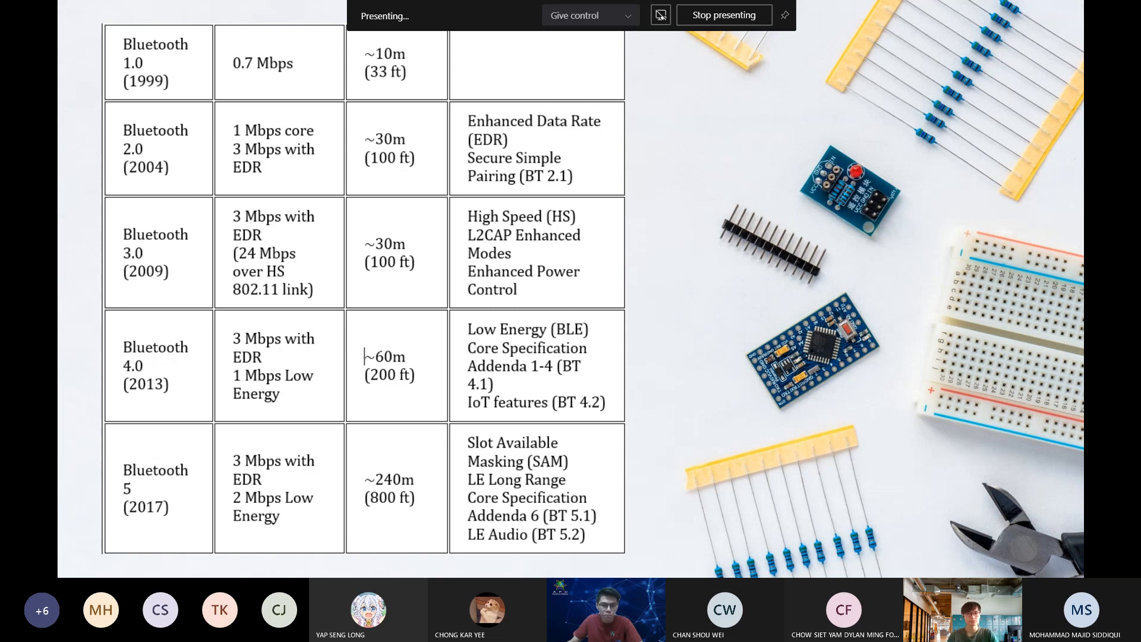
Advance the presentation from the Bluetooth versions table to the slide showing simple games and a robot controller.
{"action": "key", "text": "Right"}
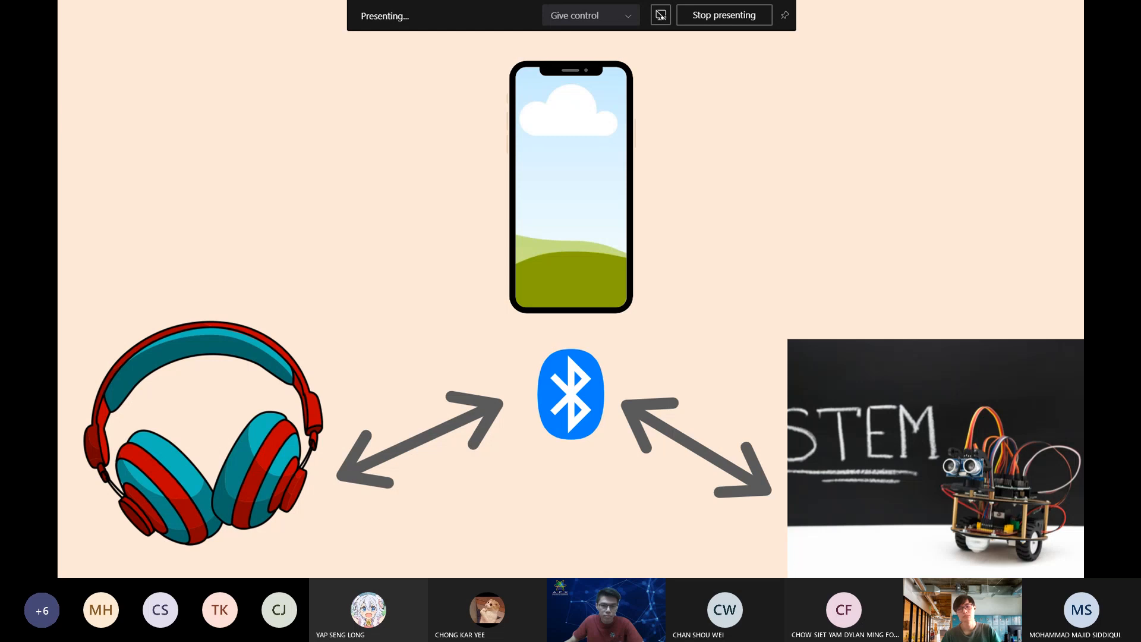
{"action": "key", "text": "Right"}
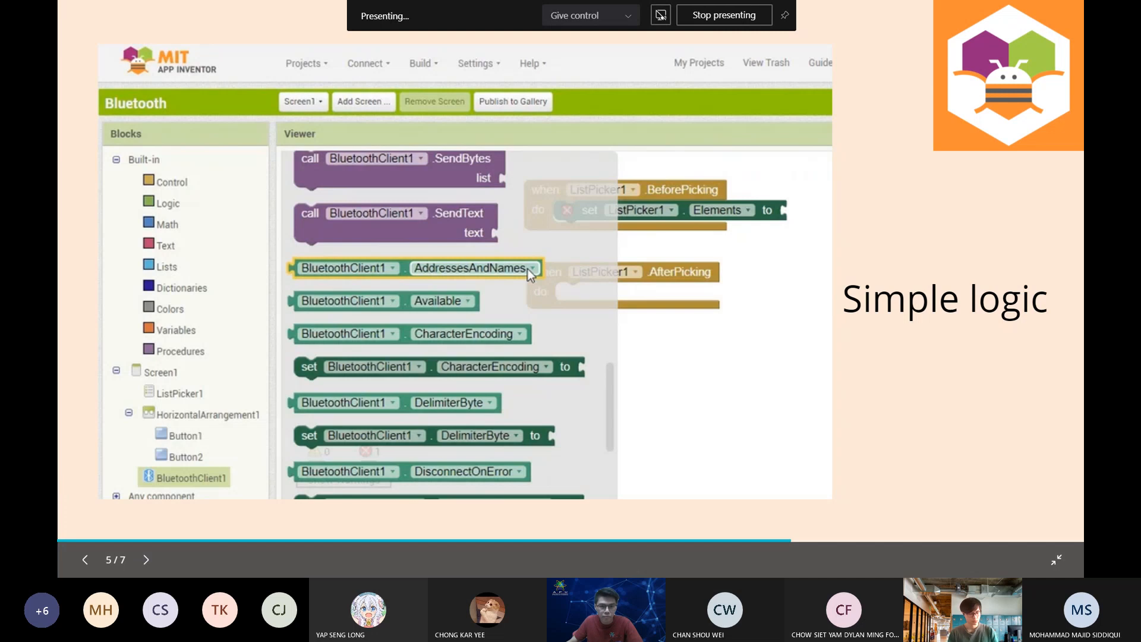
{"action": "key", "text": "Right"}
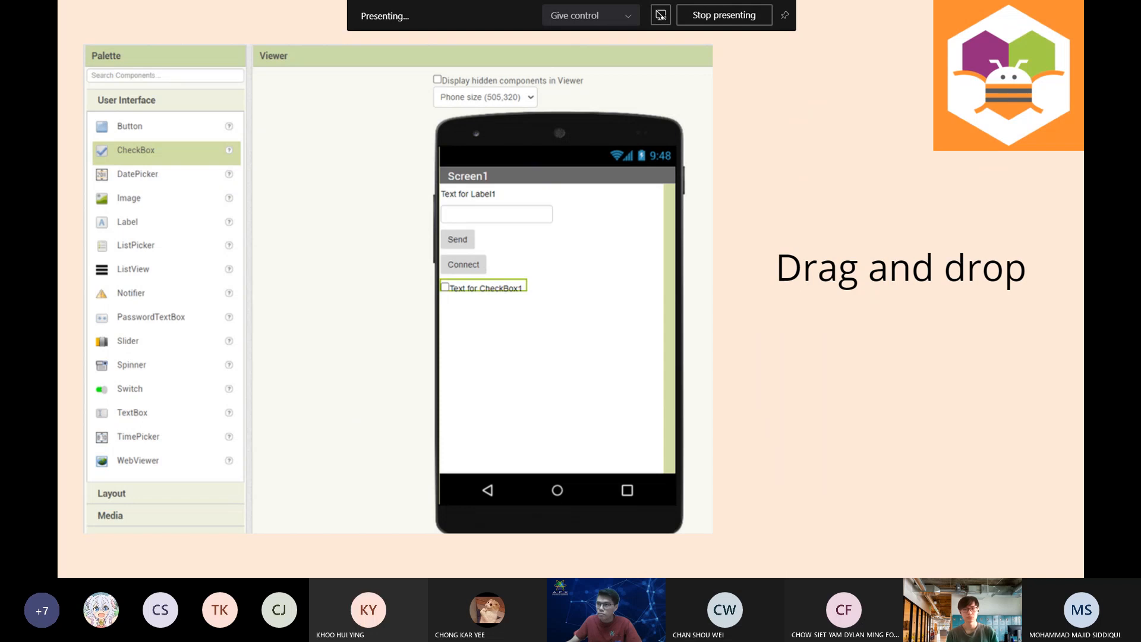
{"action": "key", "text": "Right"}
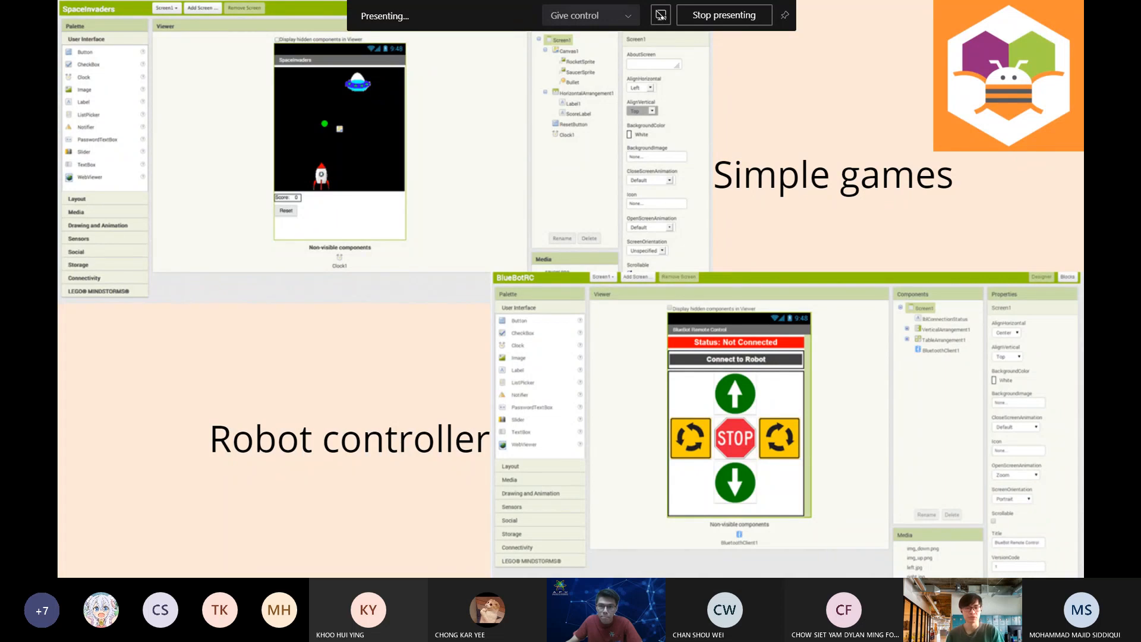
Leave the slideshow and switch to the Arduino IDE window containing the FNPKI14IU5NM2HN sketch.
{"action": "left_click", "coordinate": [660, 16]}
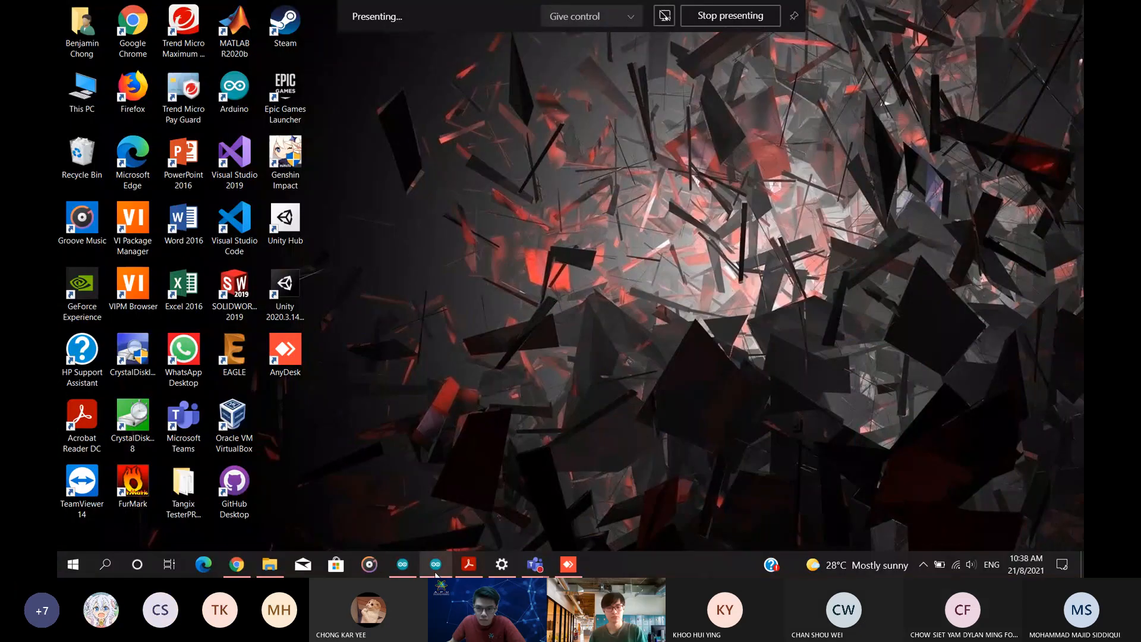
{"action": "left_click", "coordinate": [402, 564]}
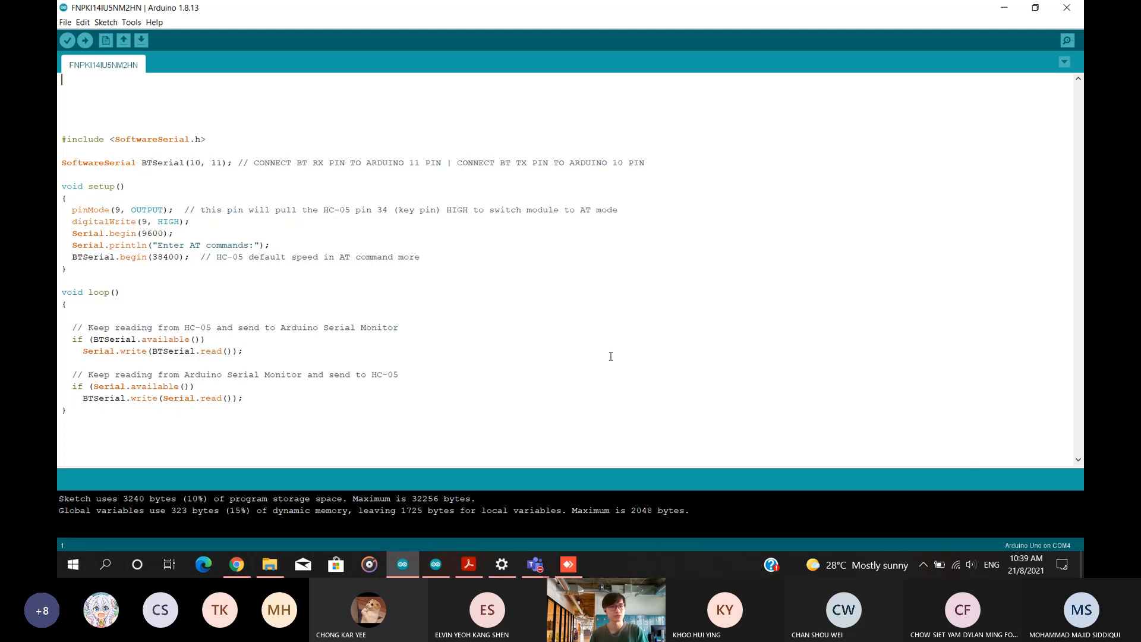
Share the FNPKI14IU5NM2HN sketch file from the Documents > Arduino folder in the Teams meeting chat, and minimize the meeting and folder windows.
{"action": "left_click", "coordinate": [977, 475]}
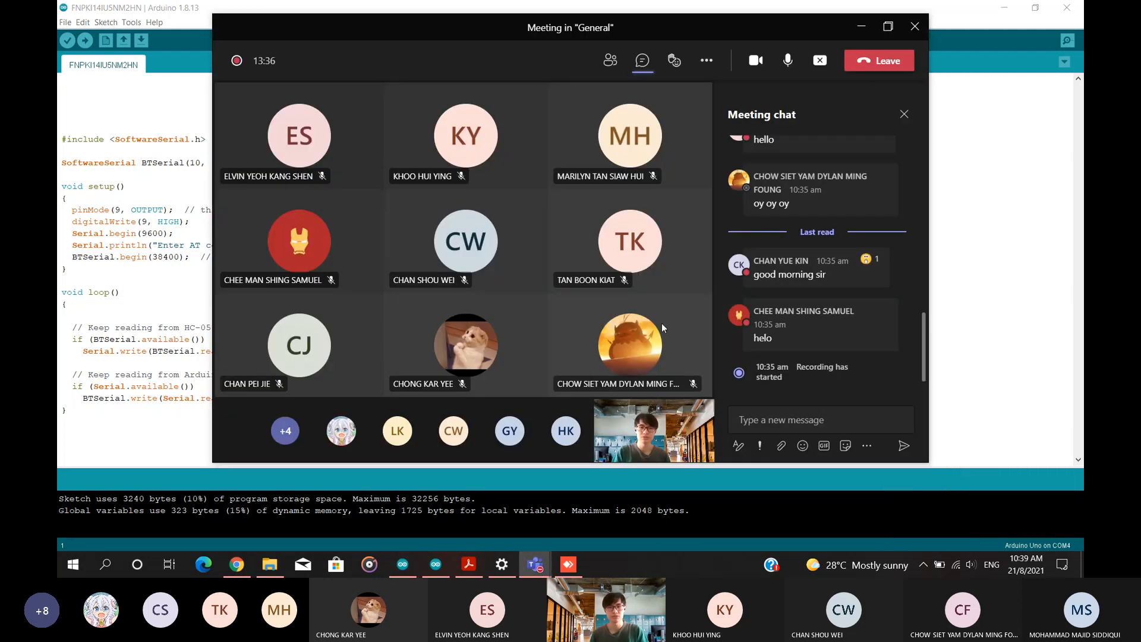
{"action": "left_click", "coordinate": [272, 565]}
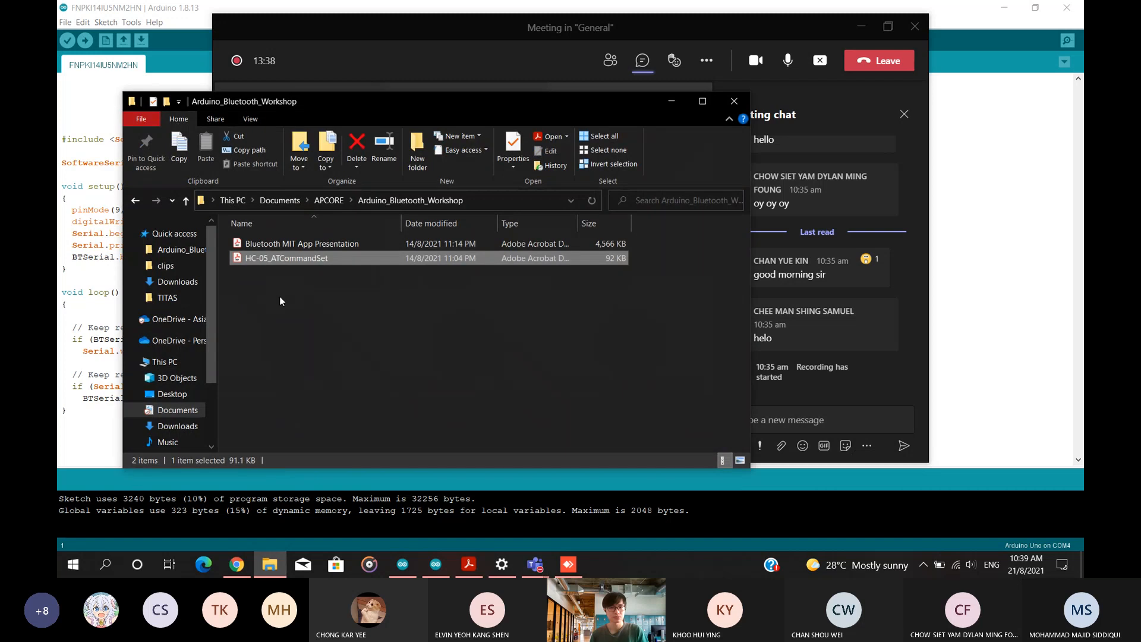
{"action": "key", "text": "alt+Up"}
{"action": "key", "text": "alt+Up"}
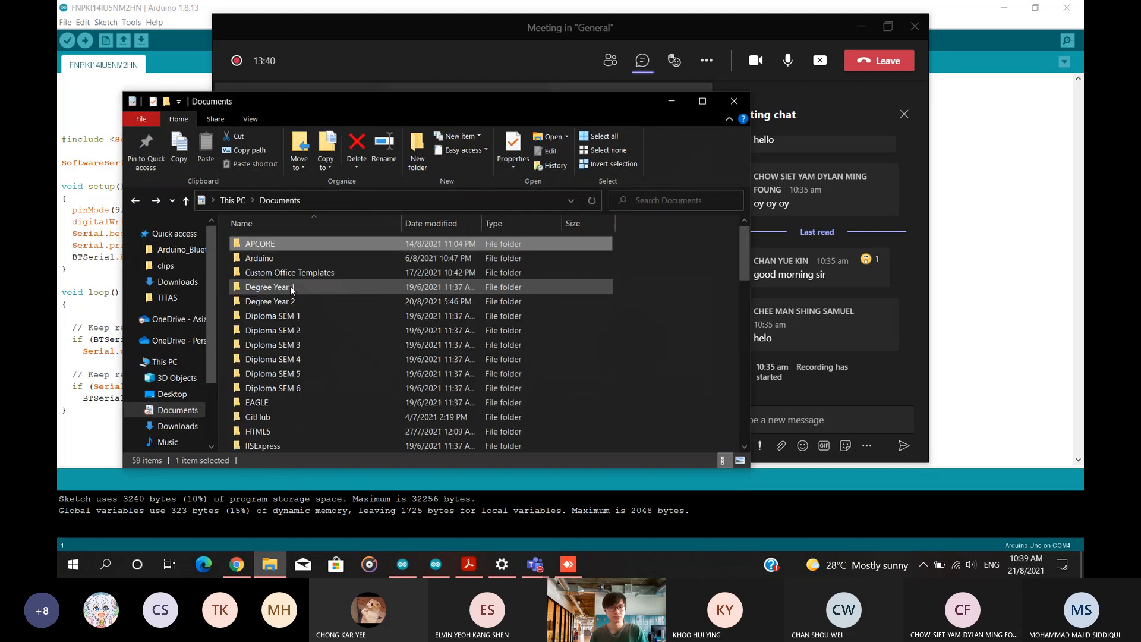
{"action": "double_click", "coordinate": [280, 258]}
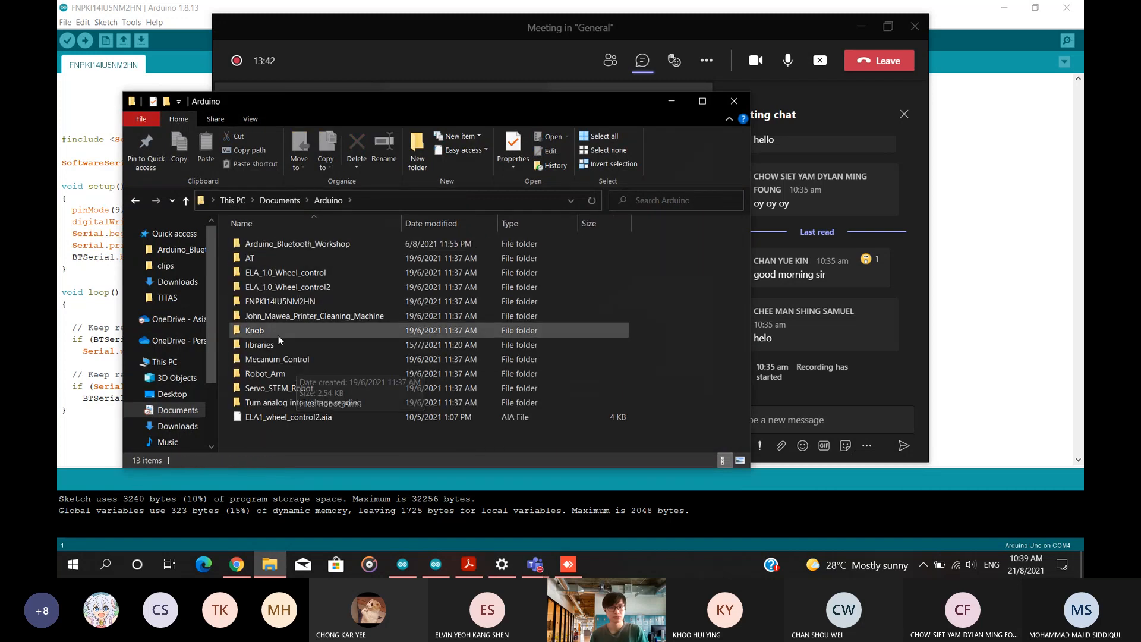
{"action": "double_click", "coordinate": [275, 303]}
{"action": "left_click_drag", "start_coordinate": [341, 244], "coordinate": [842, 415]}
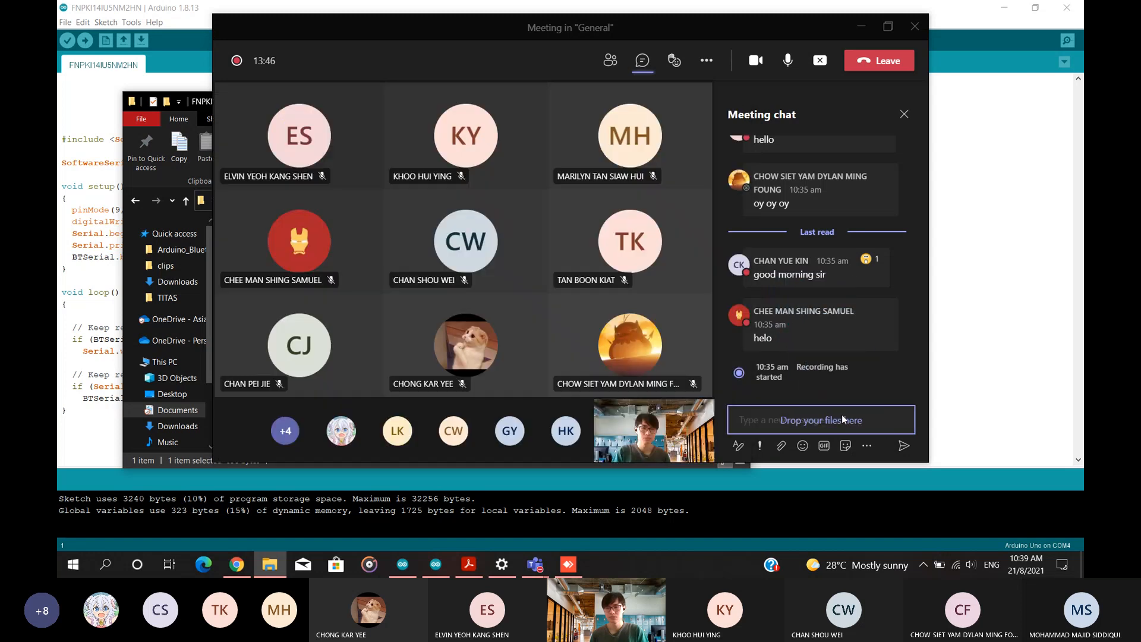
{"action": "left_click", "coordinate": [903, 447]}
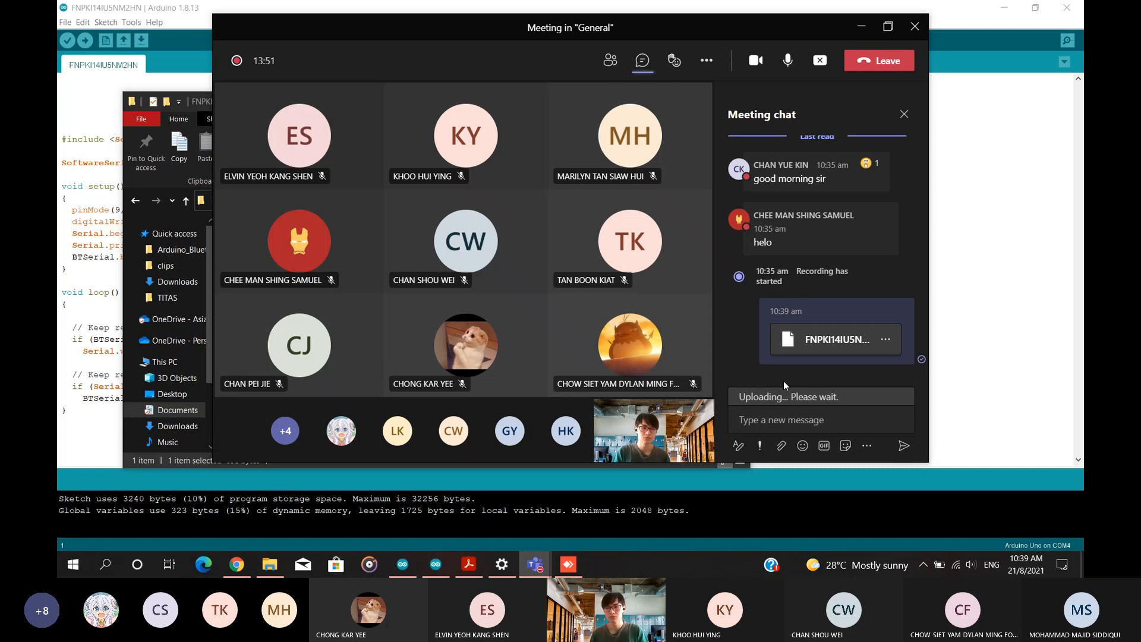
{"action": "left_click", "coordinate": [862, 26]}
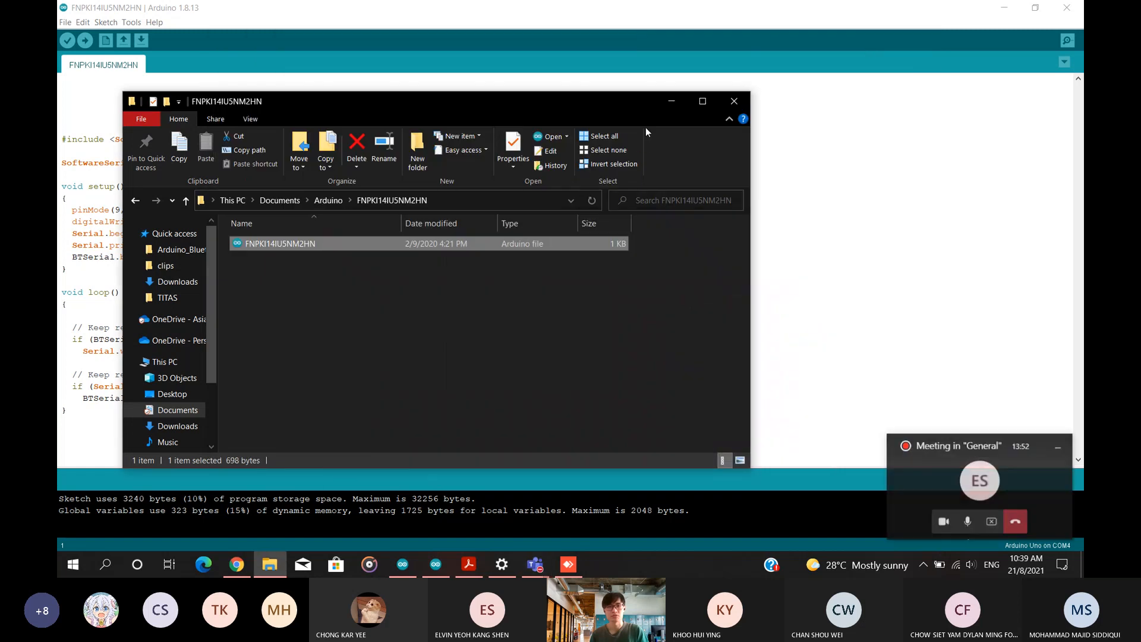
{"action": "left_click", "coordinate": [668, 102]}
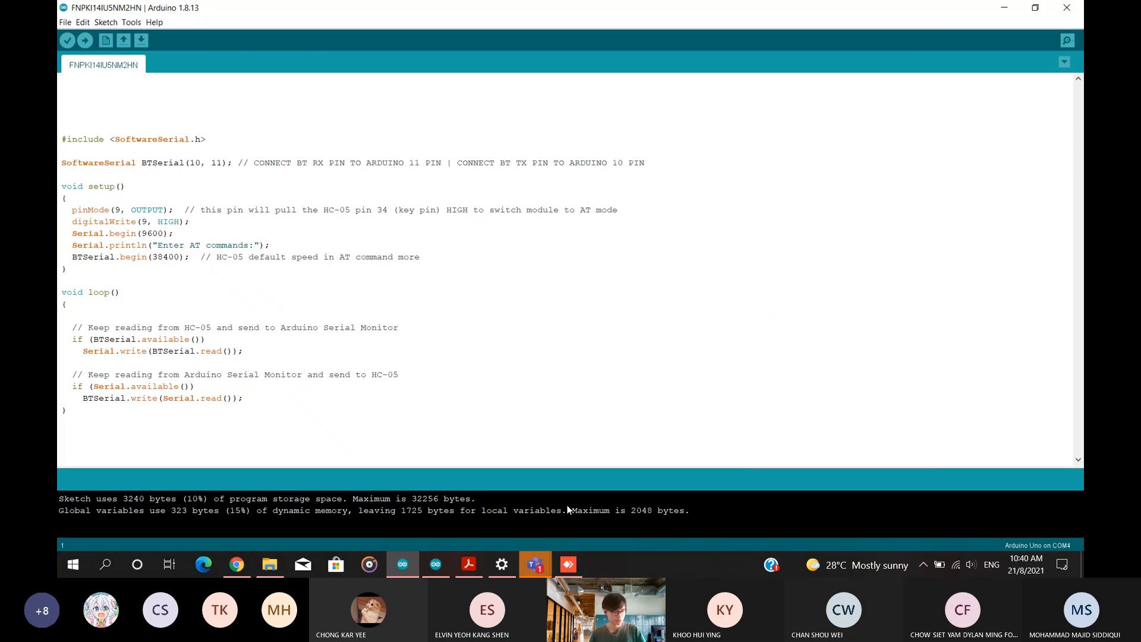
Switch to AnyDesk and connect to the recent session to show the phone's camera view.
{"action": "left_click", "coordinate": [572, 564]}
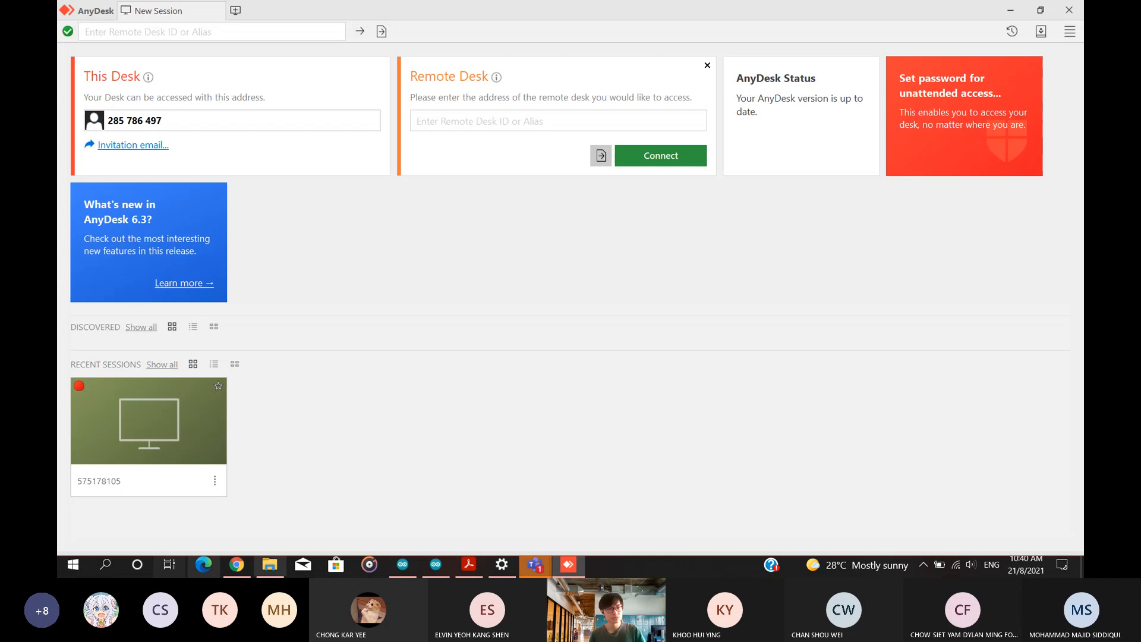
{"action": "left_click", "coordinate": [127, 418]}
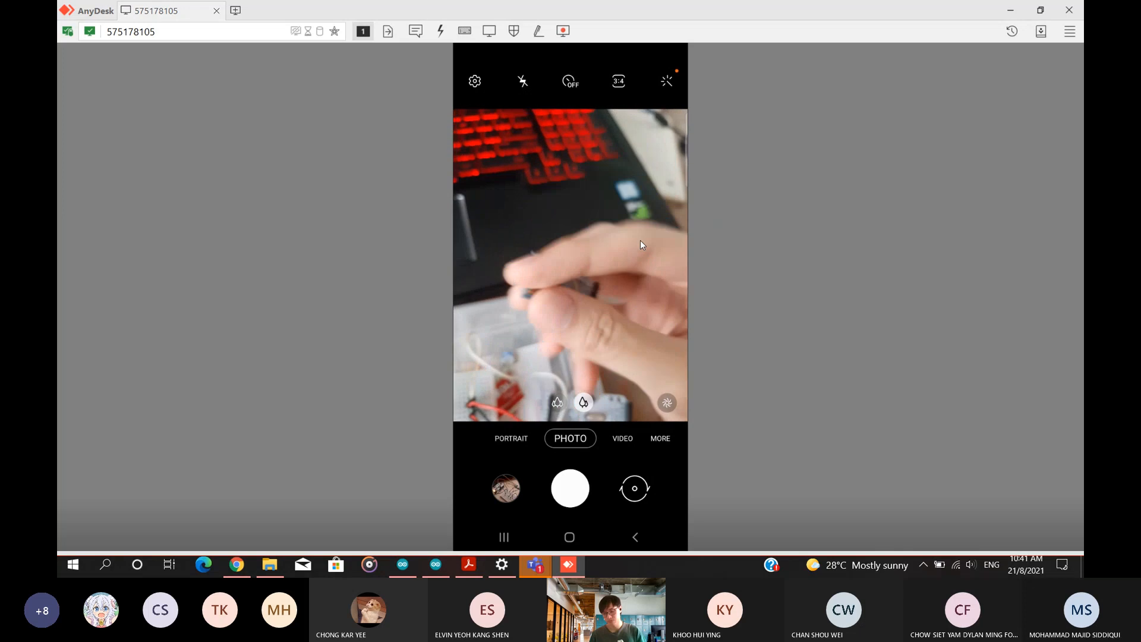
Return to the Arduino sketch and highlight the pin 11 and TX-to-pin-10 parts of the SoftwareSerial wiring comment.
{"action": "left_click", "coordinate": [446, 565]}
{"action": "left_click", "coordinate": [443, 565]}
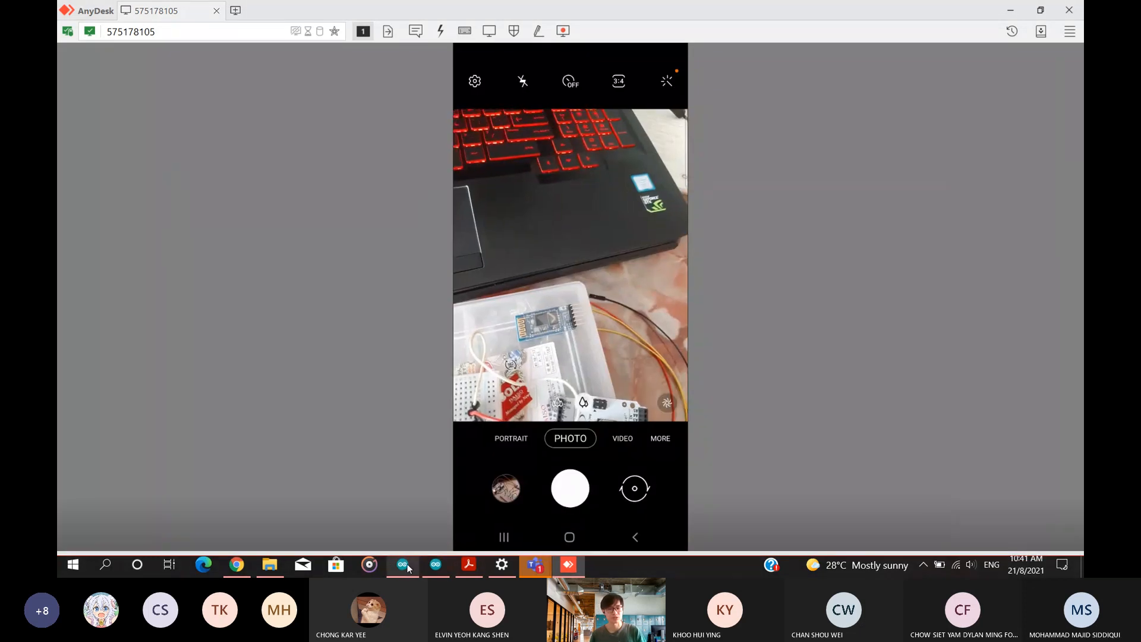
{"action": "left_click", "coordinate": [402, 564]}
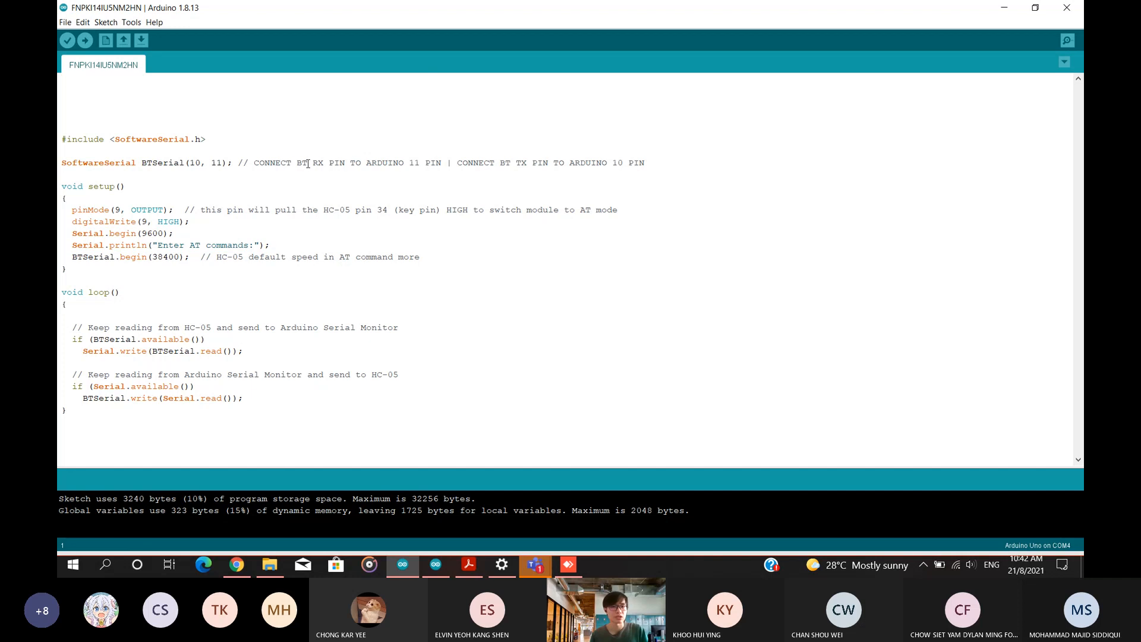
{"action": "left_click_drag", "start_coordinate": [409, 162], "coordinate": [431, 163]}
{"action": "left_click", "coordinate": [417, 163]}
{"action": "left_click_drag", "start_coordinate": [526, 163], "coordinate": [648, 164]}
{"action": "left_click", "coordinate": [649, 165]}
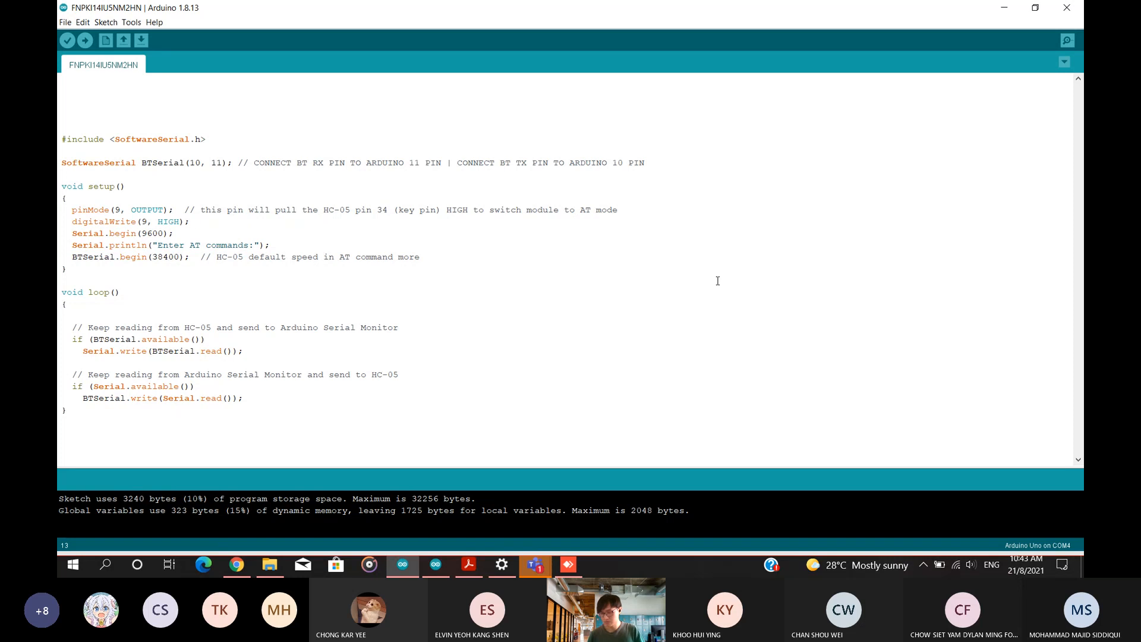
Show the hardware wiring through the AnyDesk phone camera session, and minimize AnyDesk to return to the Arduino IDE.
{"action": "left_click", "coordinate": [571, 566]}
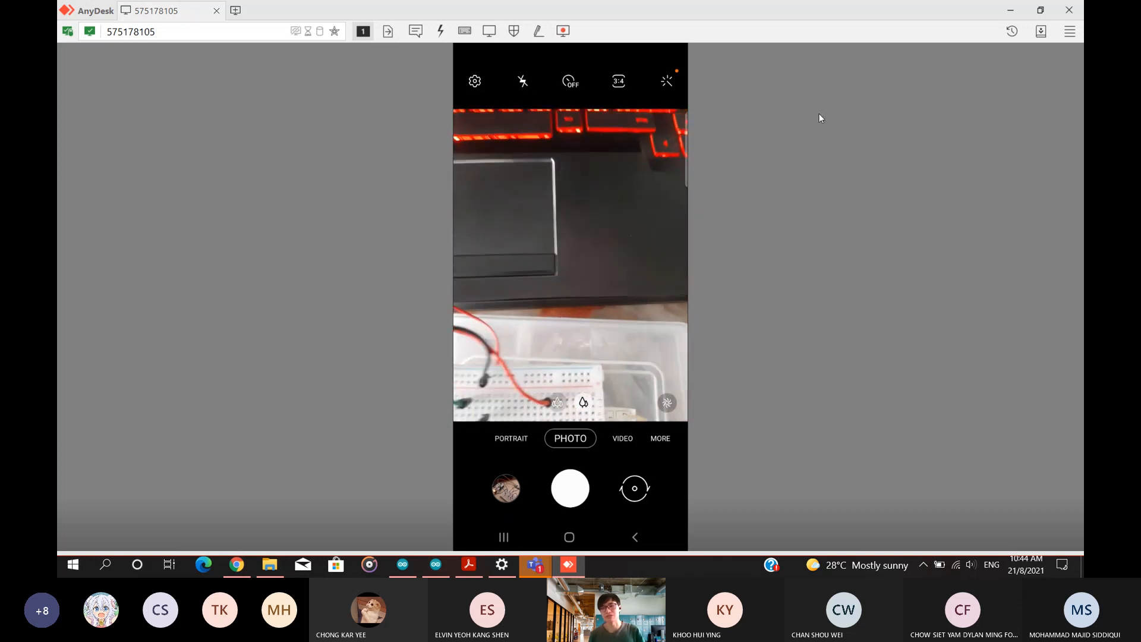
{"action": "left_click", "coordinate": [1010, 10]}
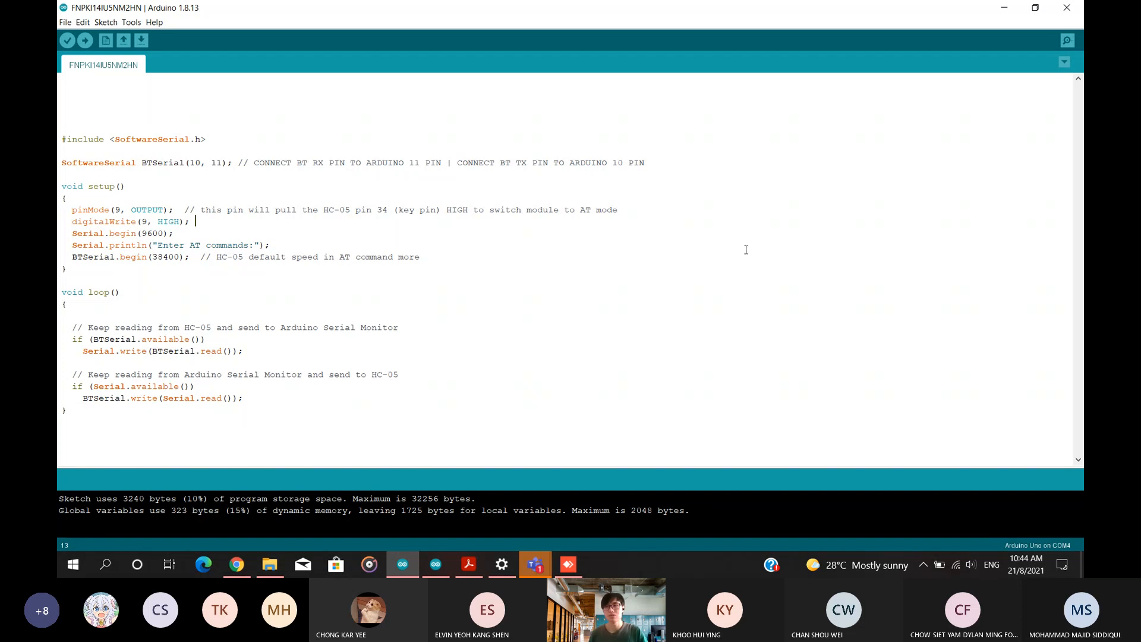
Open the Arduino Serial Monitor on COM4 and highlight its "Enter AT commands:" line.
{"action": "left_click", "coordinate": [1069, 40]}
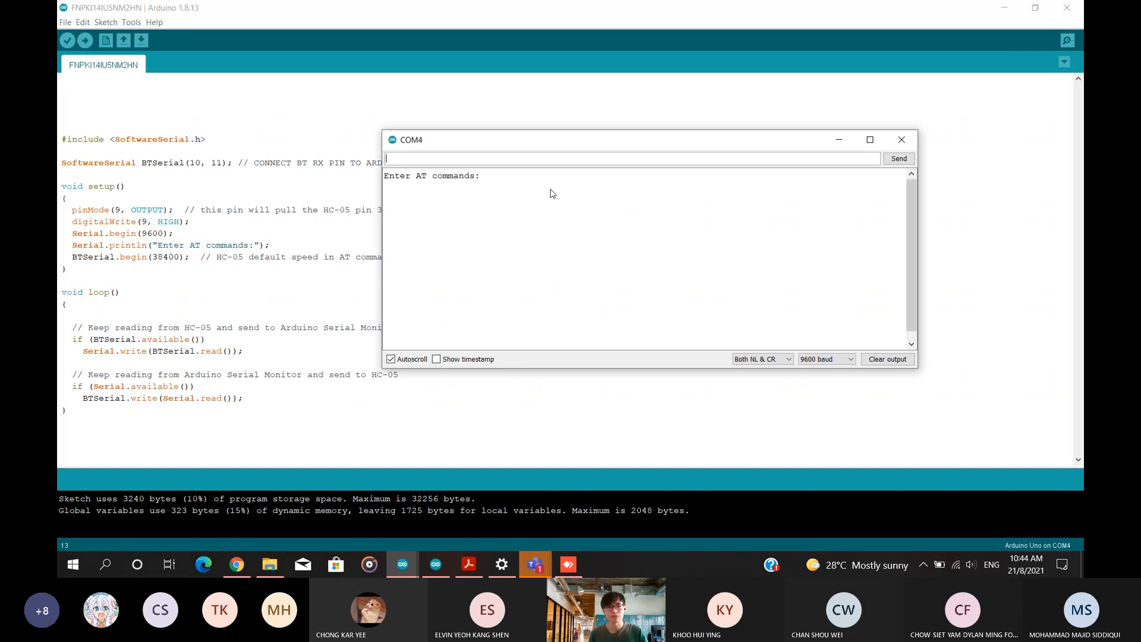
{"action": "left_click_drag", "start_coordinate": [385, 178], "coordinate": [492, 178]}
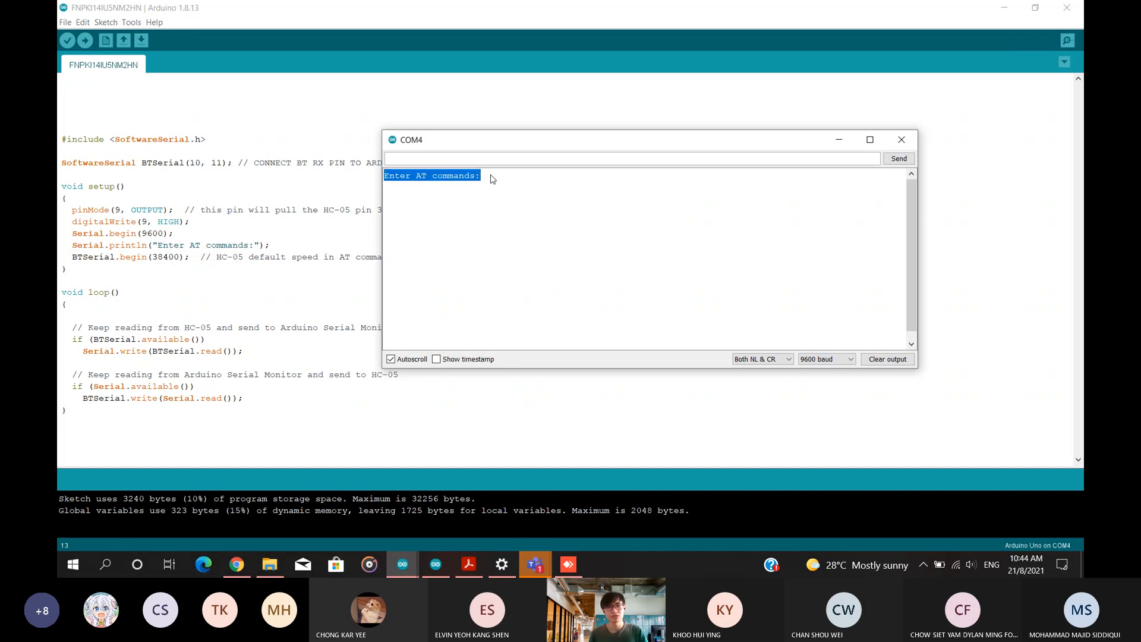
{"action": "left_click", "coordinate": [492, 177]}
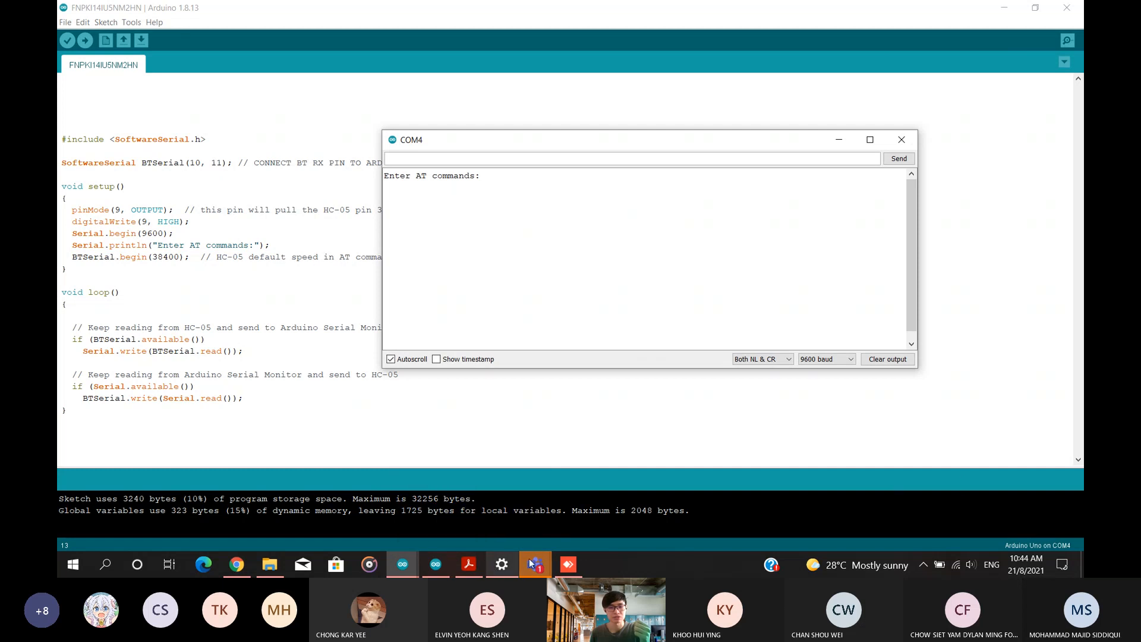
Show the files shared in the General channel of the APCORE Bluetooth team in Teams, and minimize Teams.
{"action": "mouse_move", "coordinate": [533, 564]}
{"action": "left_click", "coordinate": [394, 493]}
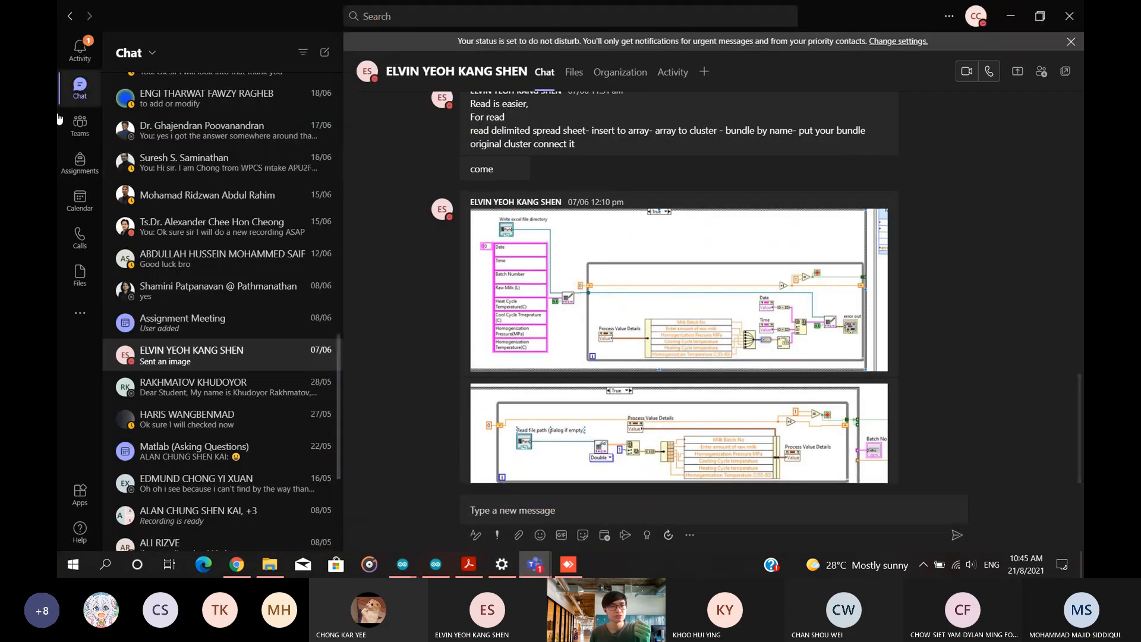
{"action": "left_click", "coordinate": [61, 121]}
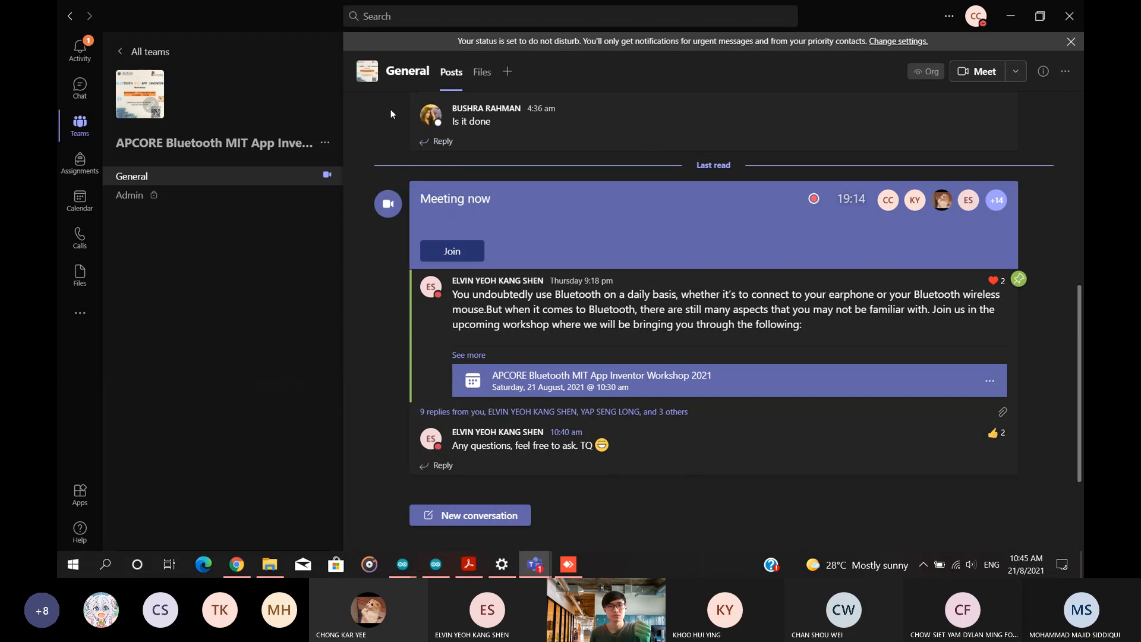
{"action": "left_click", "coordinate": [482, 72]}
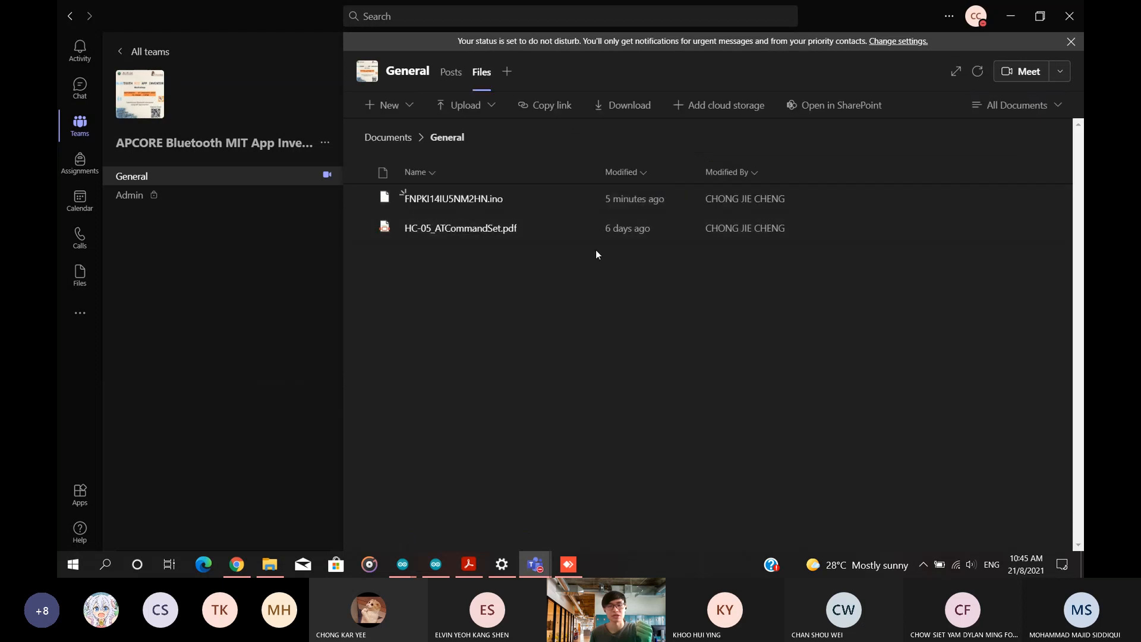
{"action": "left_click", "coordinate": [1010, 16]}
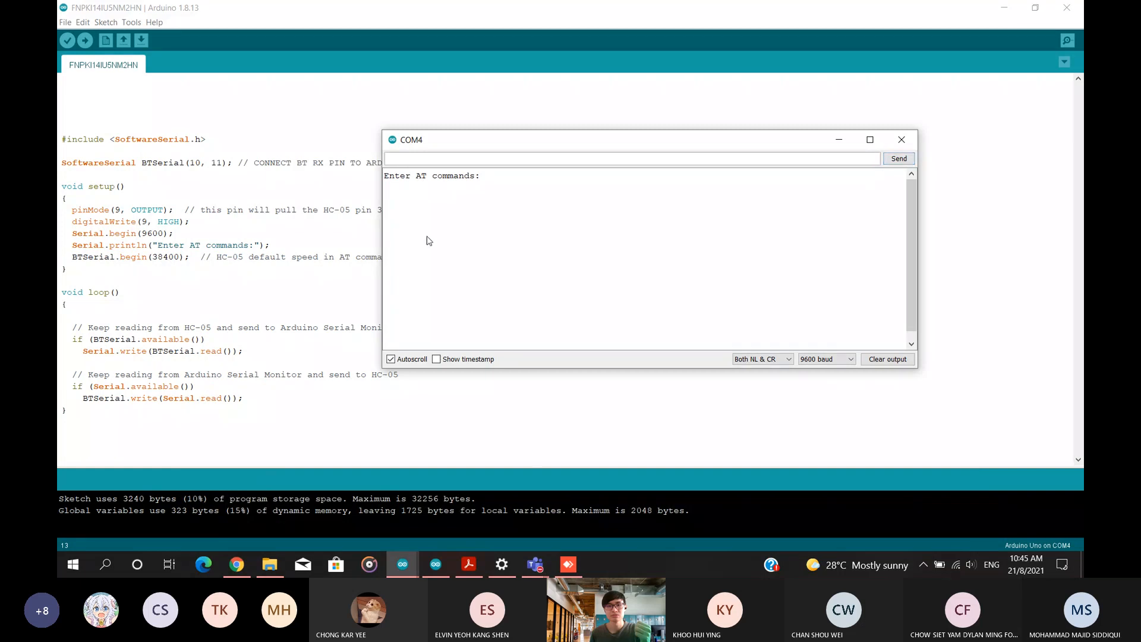
Switch to HC-05_ATCommandSet.pdf in Acrobat Reader, collapse the tools pane and show the first rows of the command table.
{"action": "left_click", "coordinate": [469, 564]}
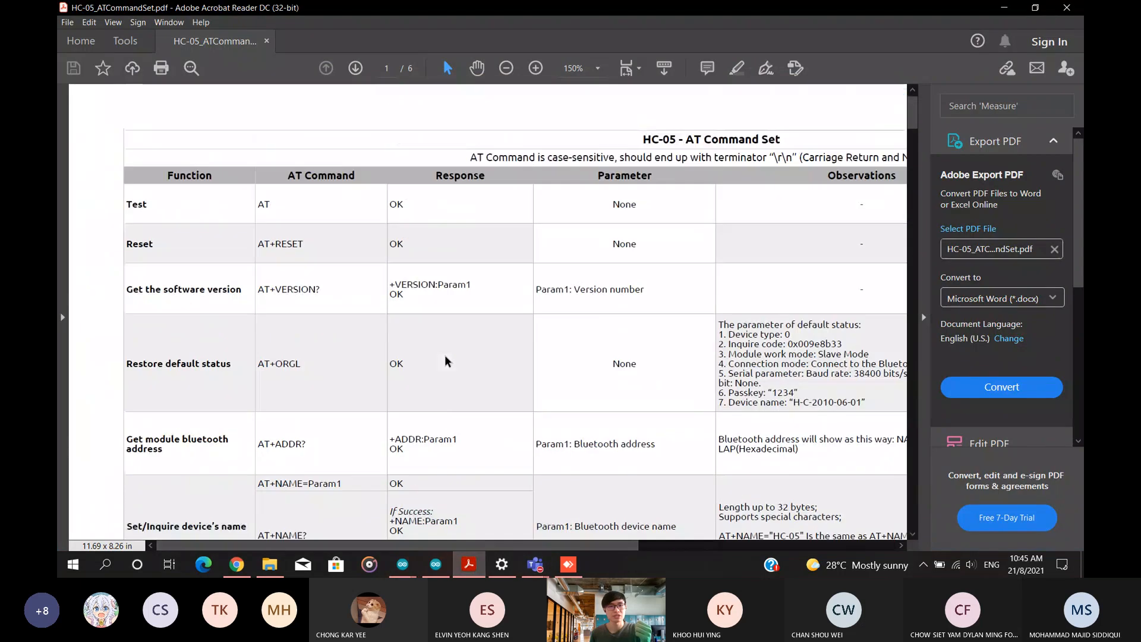
{"action": "scroll", "coordinate": [448, 361], "scroll_direction": "down", "scroll_amount": 3}
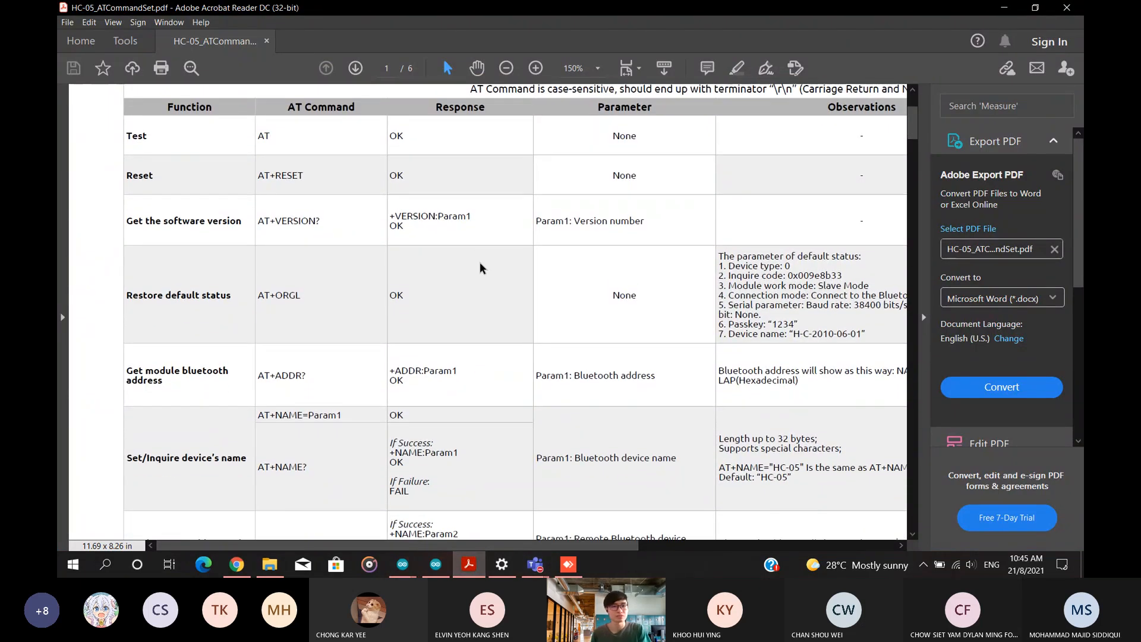
{"action": "left_click", "coordinate": [925, 211]}
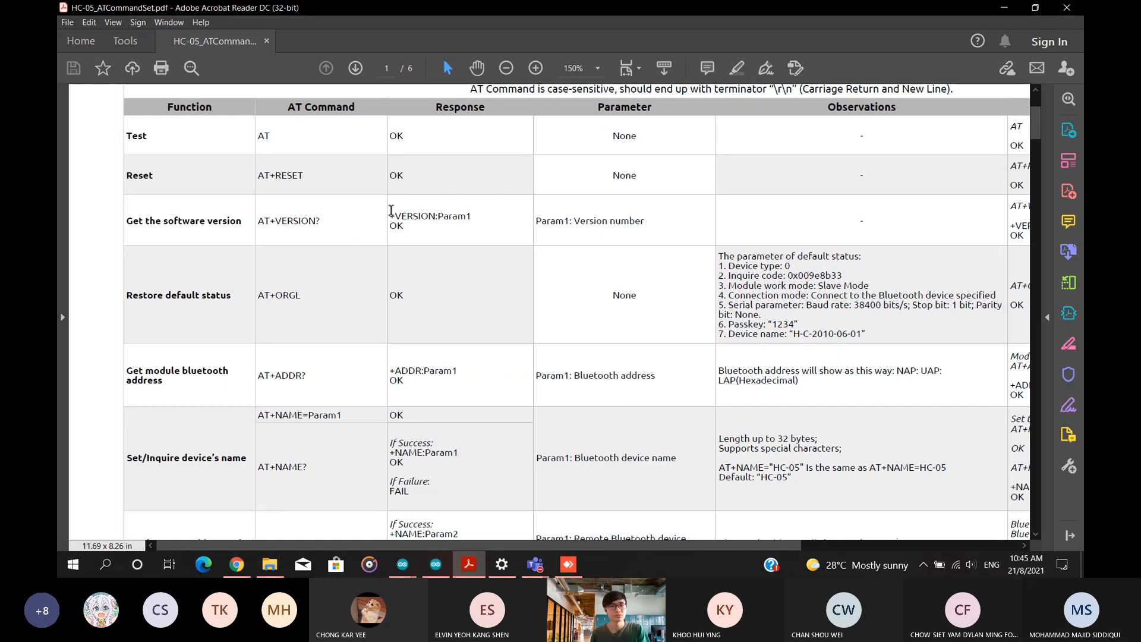
{"action": "scroll", "coordinate": [314, 213], "scroll_direction": "up", "scroll_amount": 1}
{"action": "scroll", "coordinate": [310, 203], "scroll_direction": "up", "scroll_amount": 1}
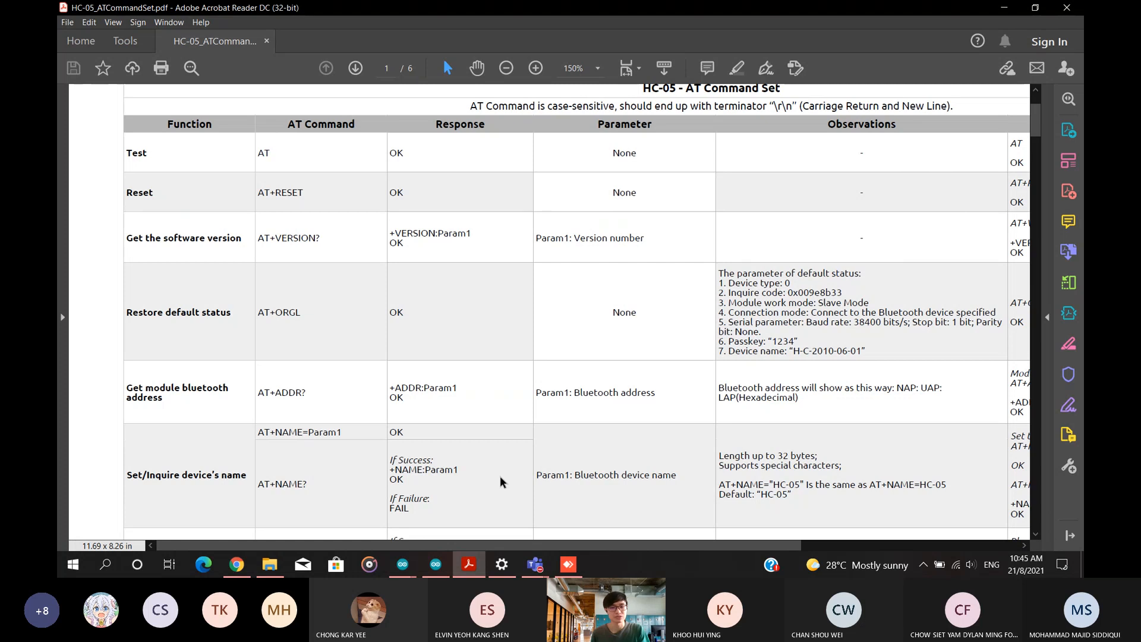
Bring the COM4 Serial Monitor in front of the PDF and send the test command AT to the module.
{"action": "mouse_move", "coordinate": [435, 564]}
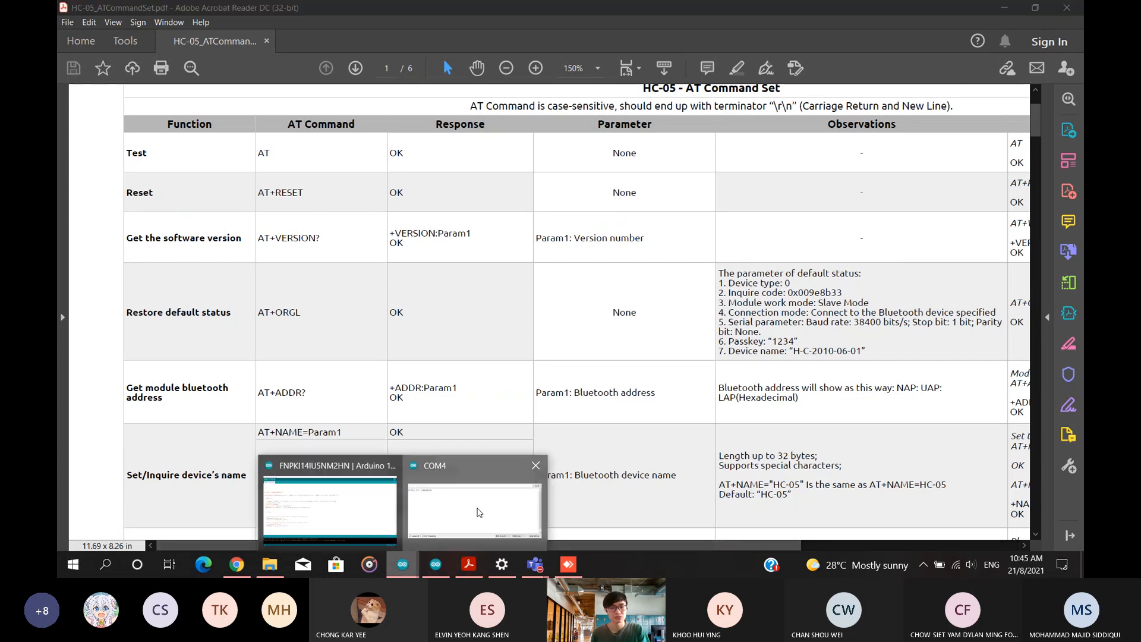
{"action": "left_click", "coordinate": [552, 475]}
{"action": "left_click_drag", "start_coordinate": [498, 153], "coordinate": [549, 161]}
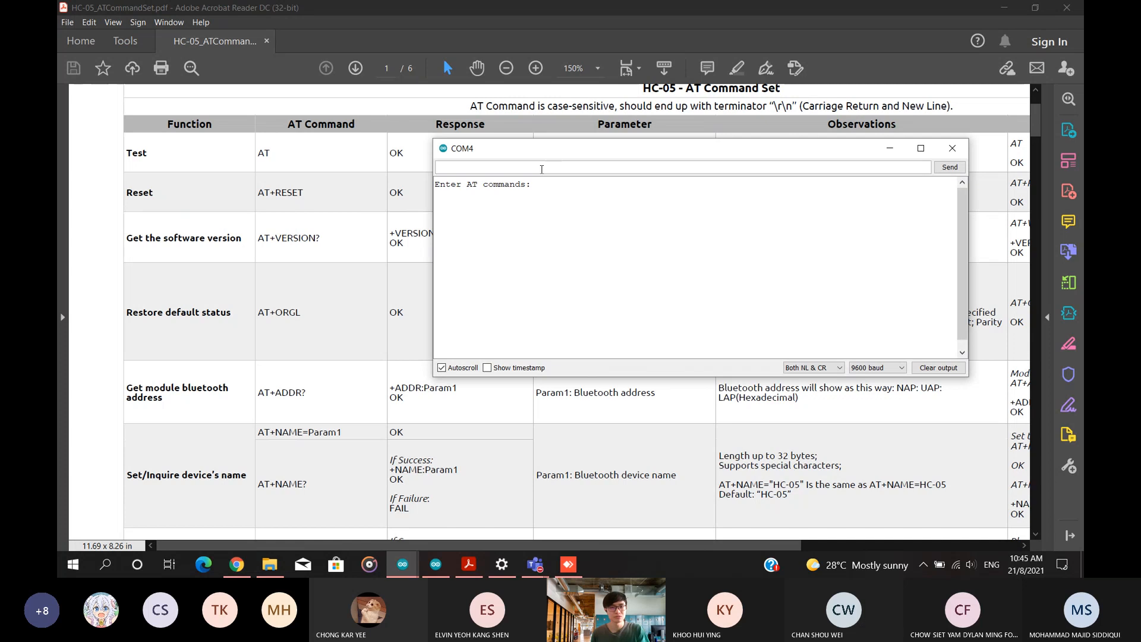
{"action": "left_click", "coordinate": [541, 169]}
{"action": "type", "text": "AT"}
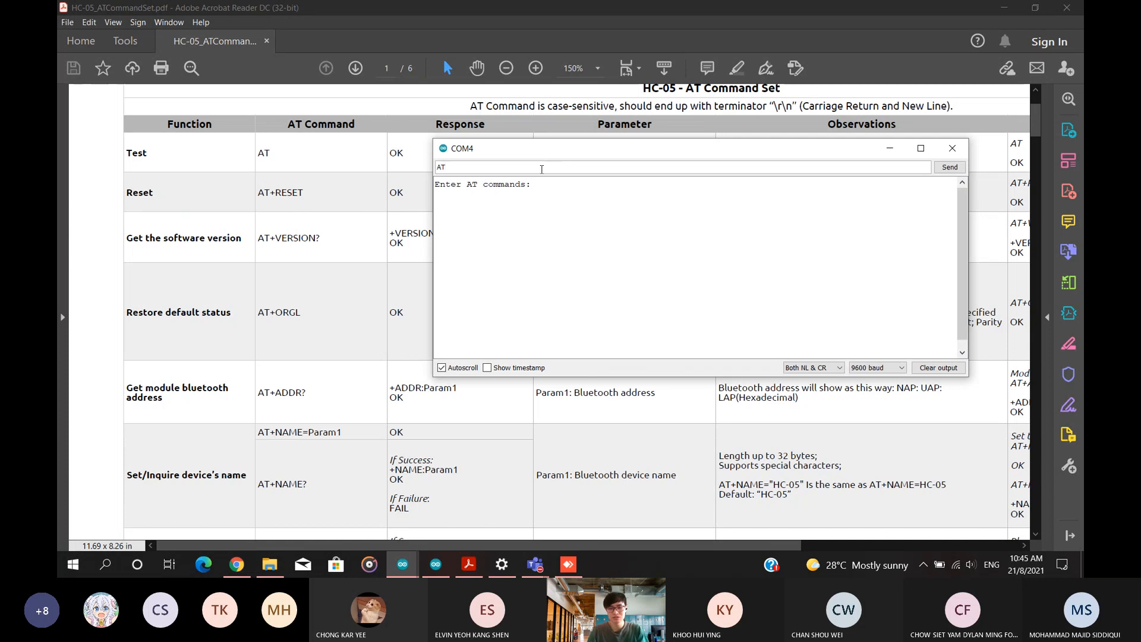
{"action": "key", "text": "Return"}
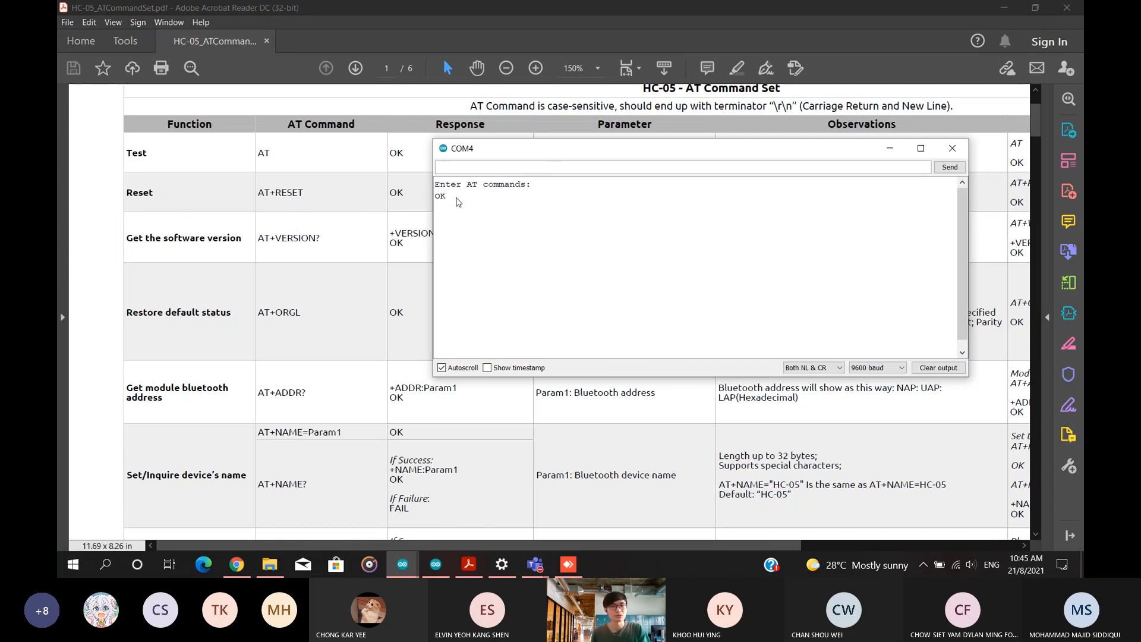
Find the device name commands in the PDF table, uncover them by moving the Serial Monitor, and query the module's name with AT+NAME?
{"action": "scroll", "coordinate": [282, 249], "scroll_direction": "down", "scroll_amount": 3}
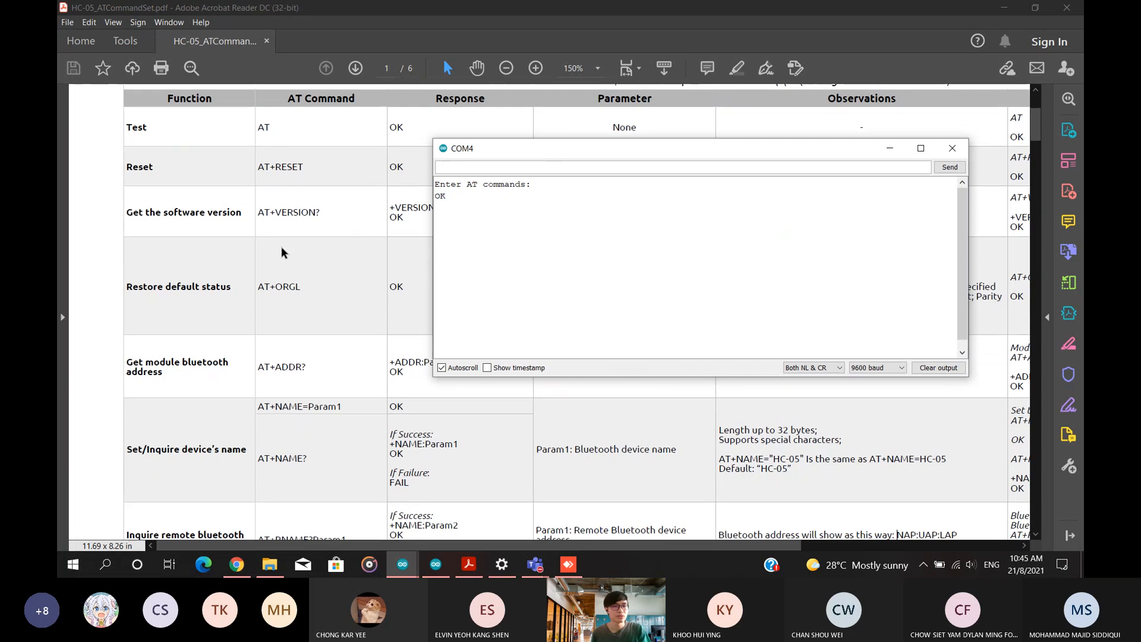
{"action": "scroll", "coordinate": [284, 257], "scroll_direction": "down", "scroll_amount": 4}
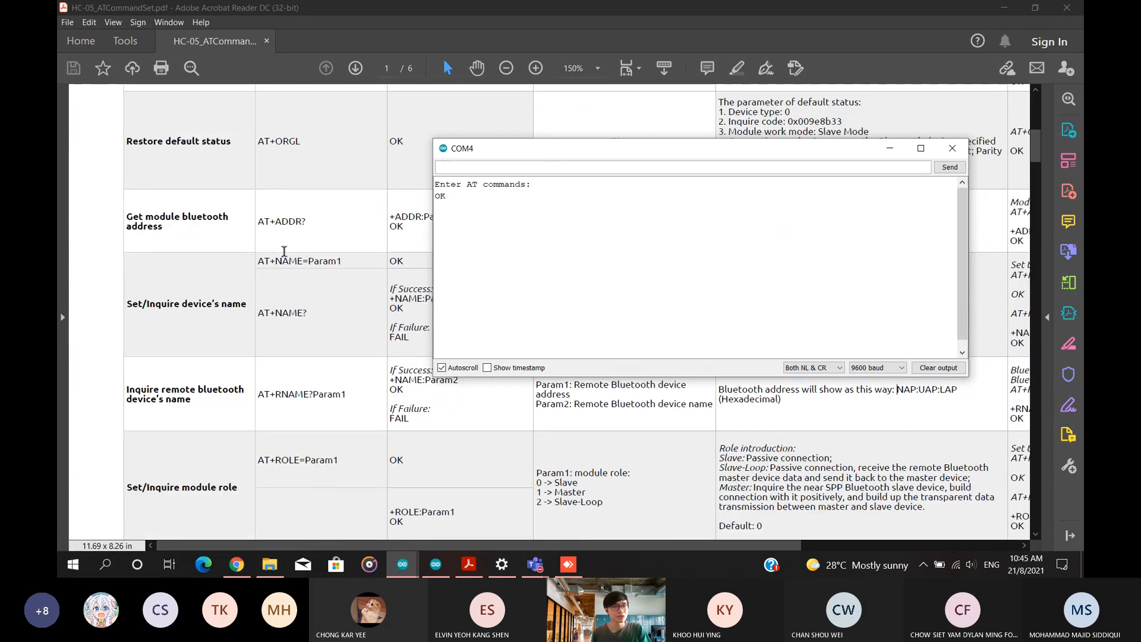
{"action": "left_click_drag", "start_coordinate": [469, 157], "coordinate": [528, 157]}
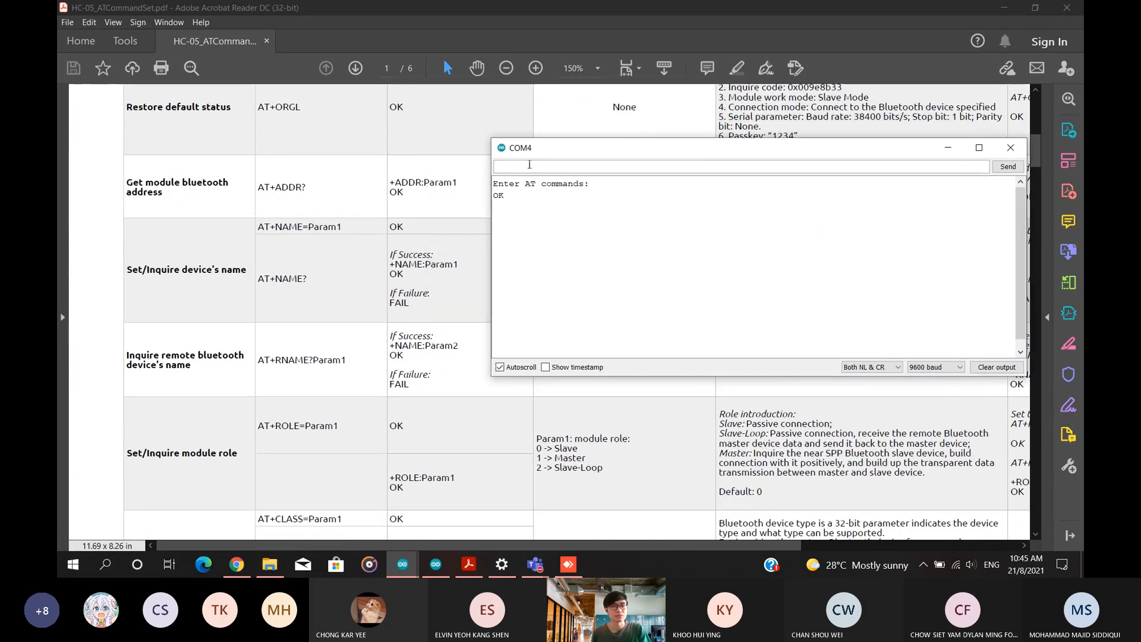
{"action": "type", "text": "AT"}
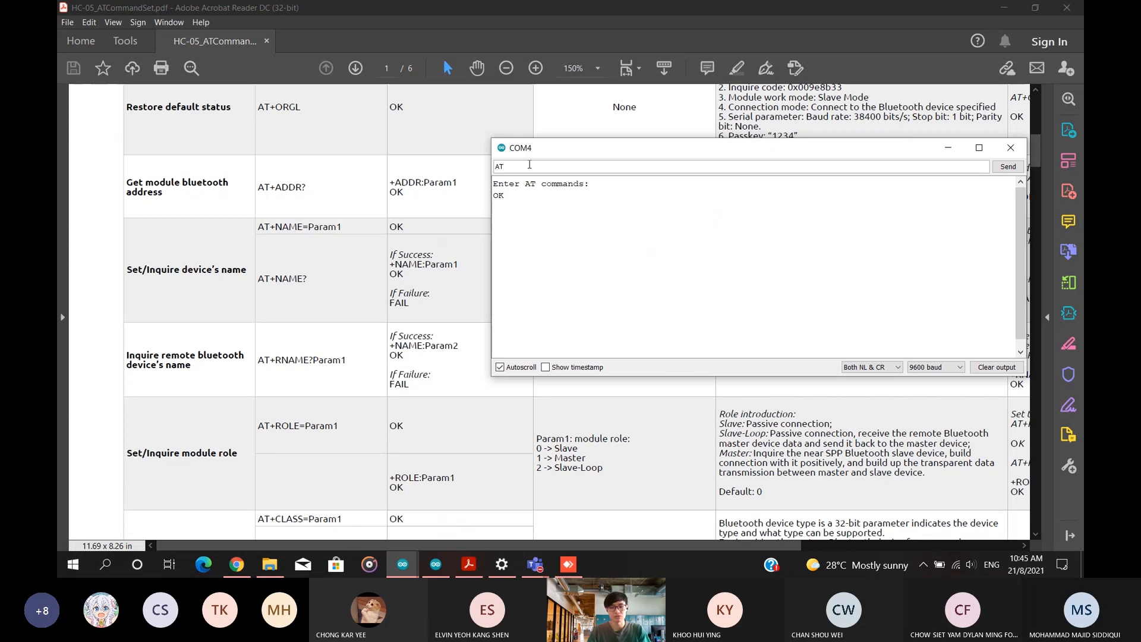
{"action": "type", "text": "+NAME?"}
{"action": "key", "text": "Return"}
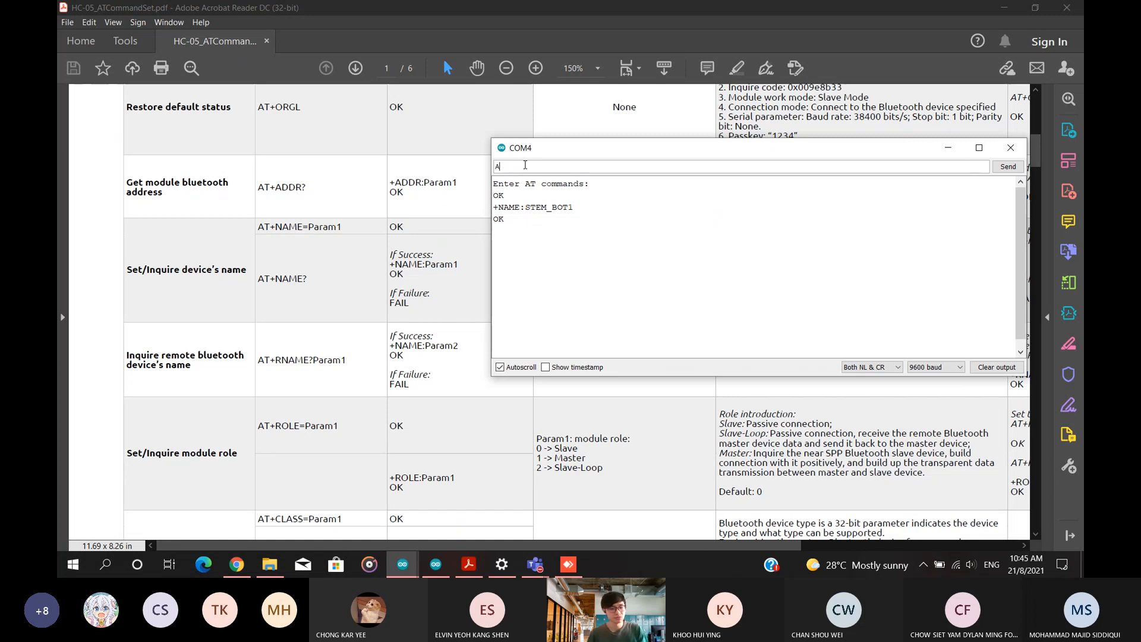
Rename the Bluetooth module with AT+NAME=BTMOD and check the new name with AT+NAME?
{"action": "type", "text": "AT+NAM"}
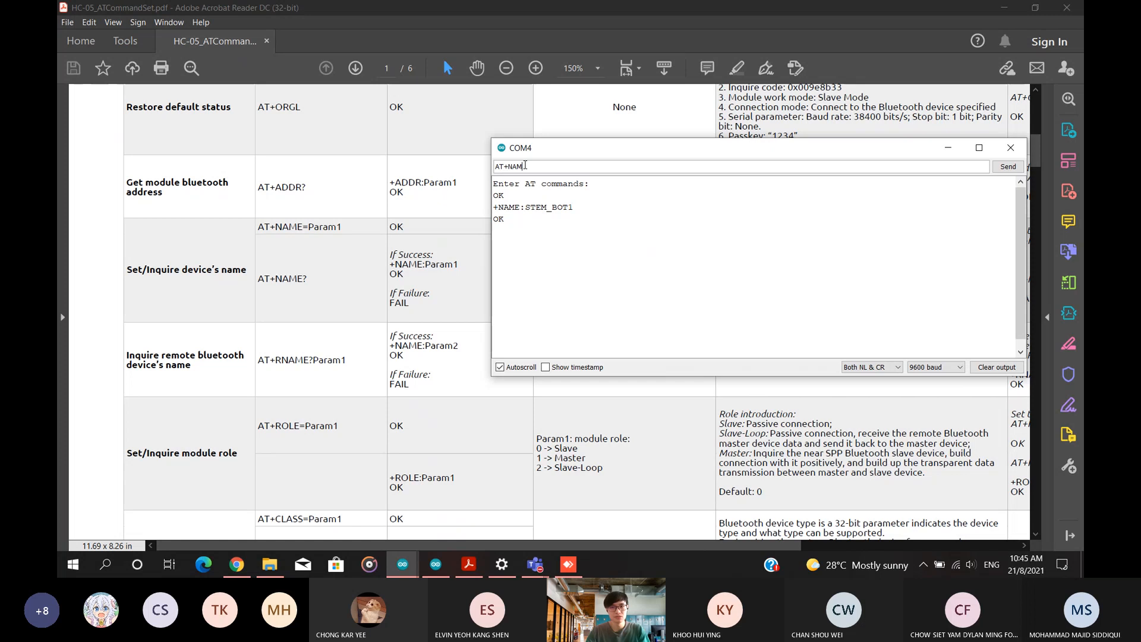
{"action": "type", "text": "E"}
{"action": "type", "text": "E"}
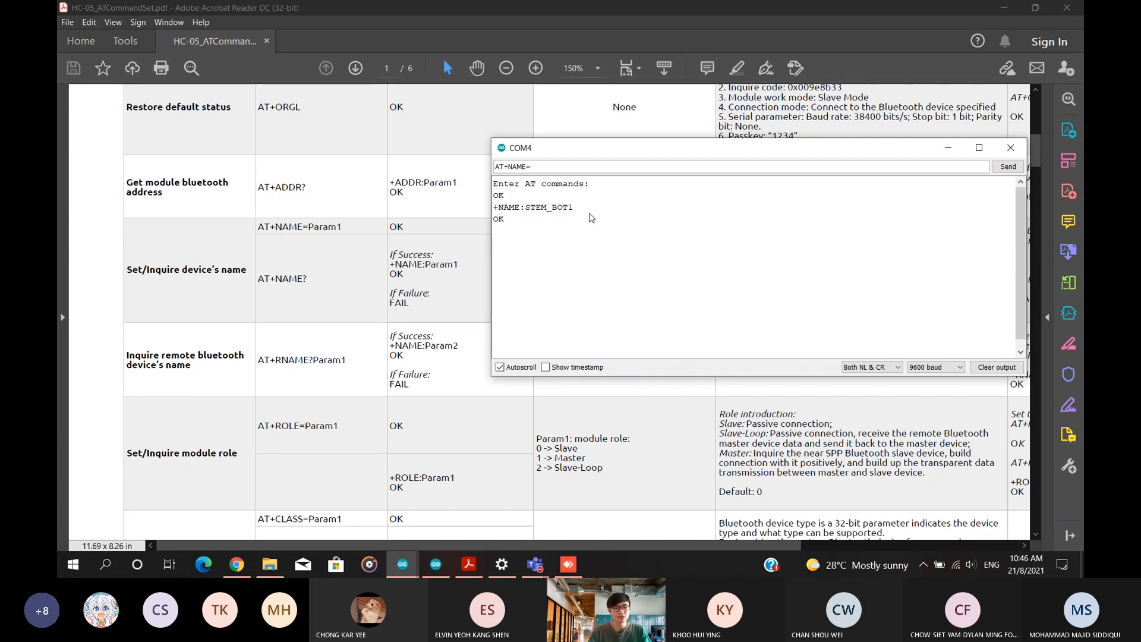
{"action": "type", "text": "BT"}
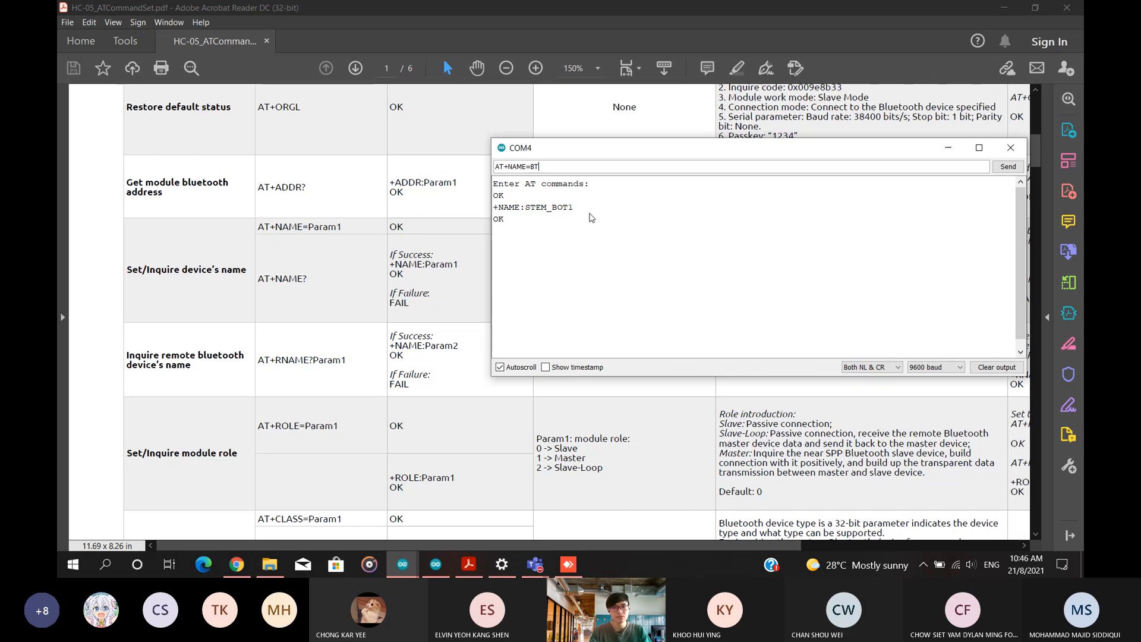
{"action": "type", "text": "MOD"}
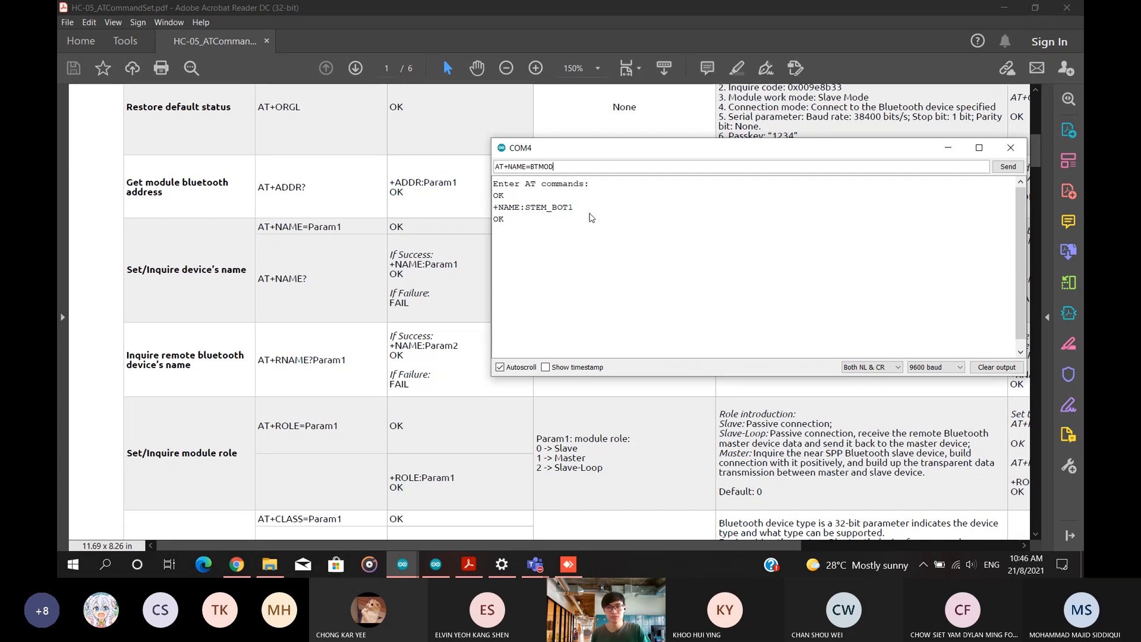
{"action": "key", "text": "Return"}
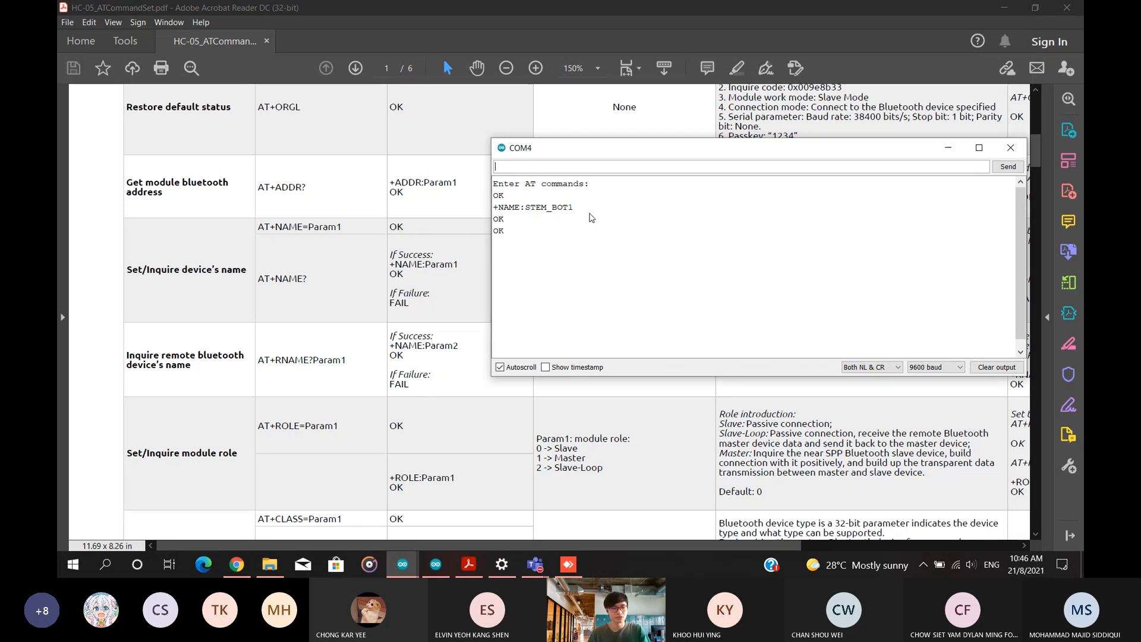
{"action": "type", "text": "AT"}
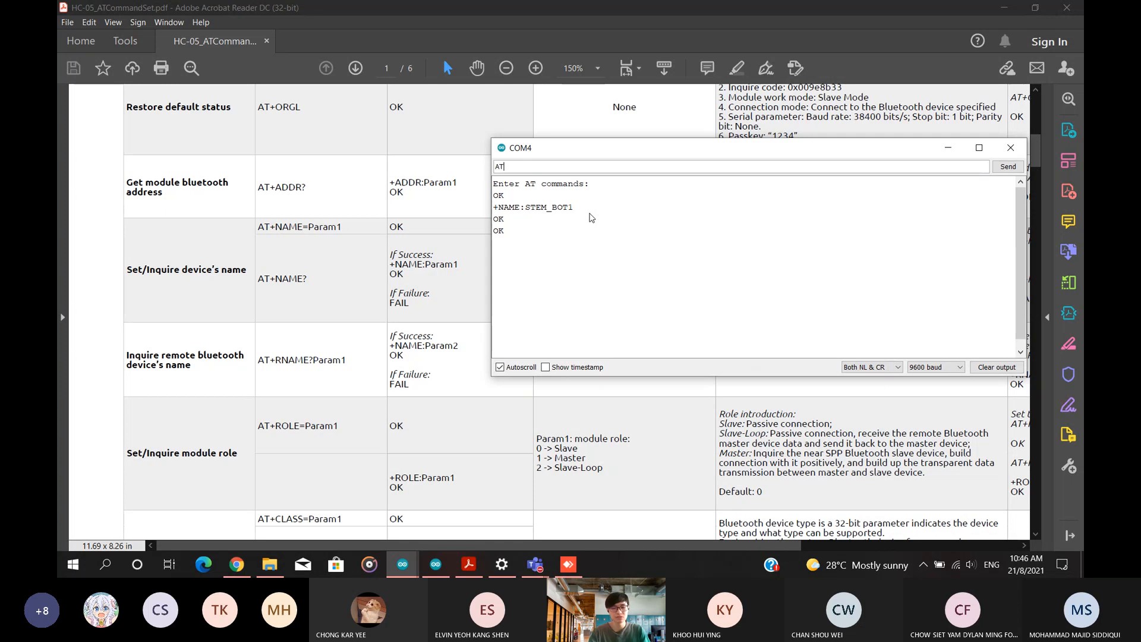
{"action": "type", "text": "+NAM"}
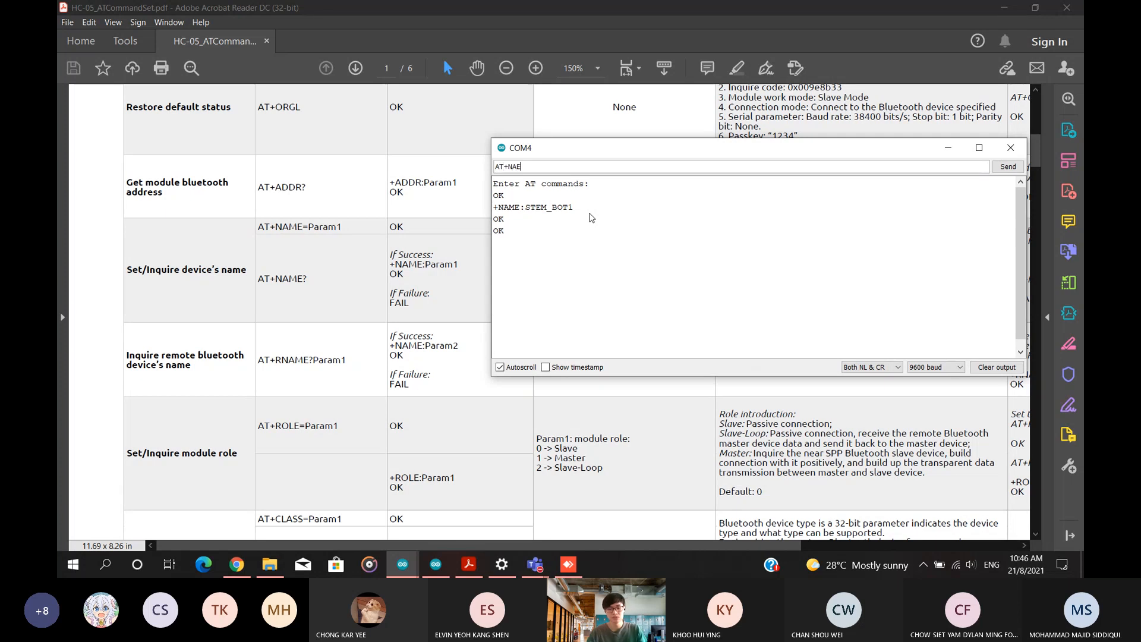
{"action": "type", "text": "E?"}
{"action": "key", "text": "Return"}
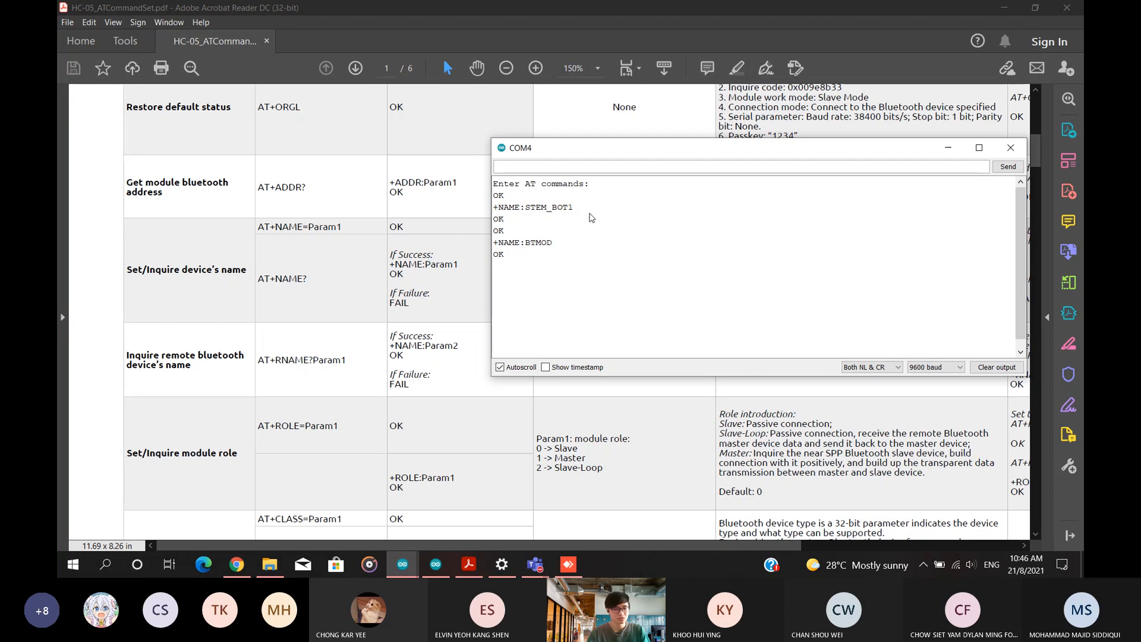
Set the module's name back with AT+NAME=STEM_BOT1 and check it with AT+NAME?
{"action": "type", "text": "AT+"}
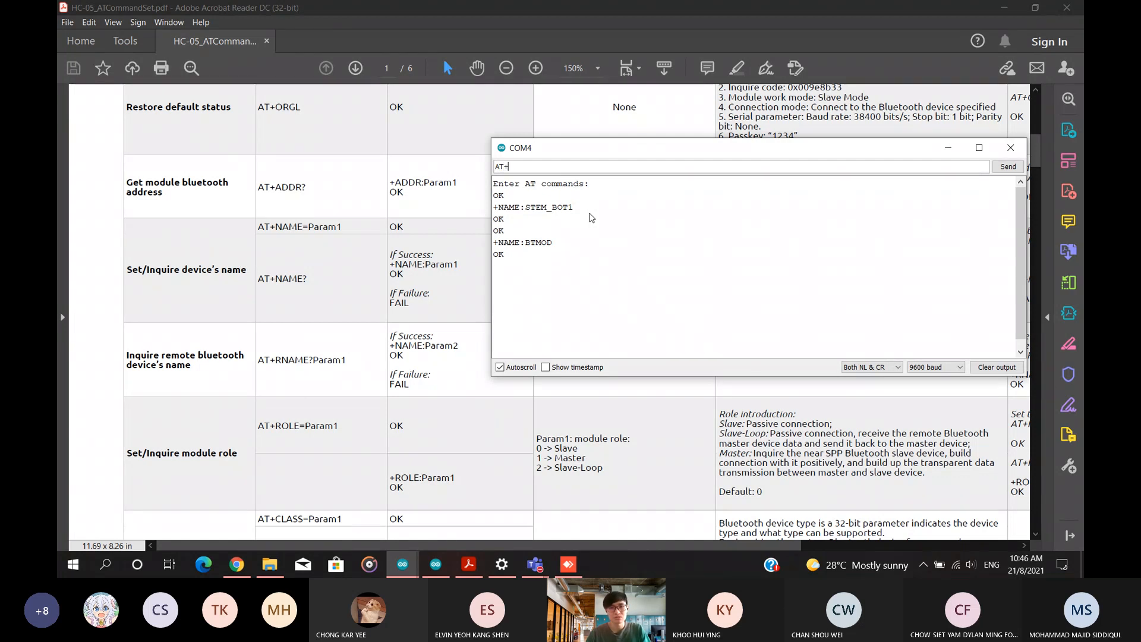
{"action": "type", "text": "NAME"}
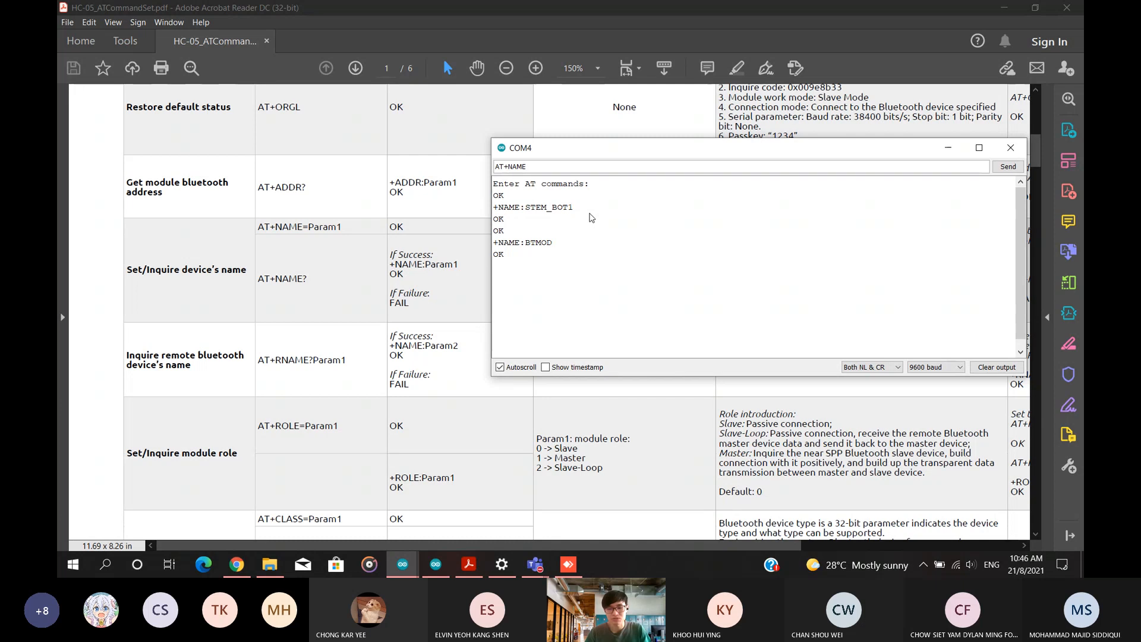
{"action": "type", "text": "="}
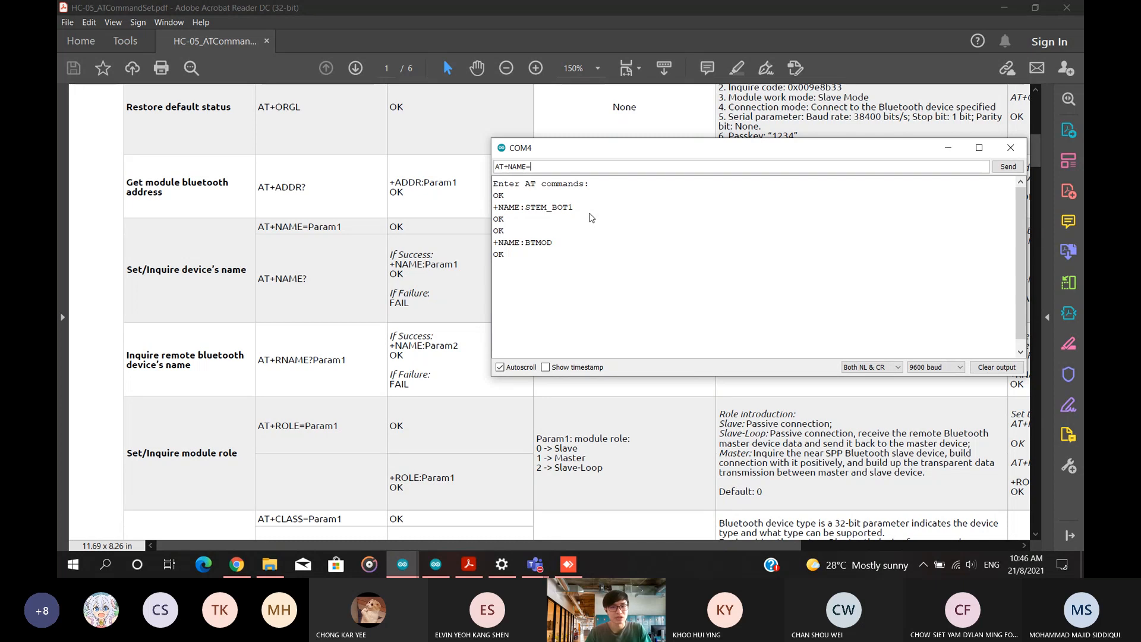
{"action": "type", "text": "STE"}
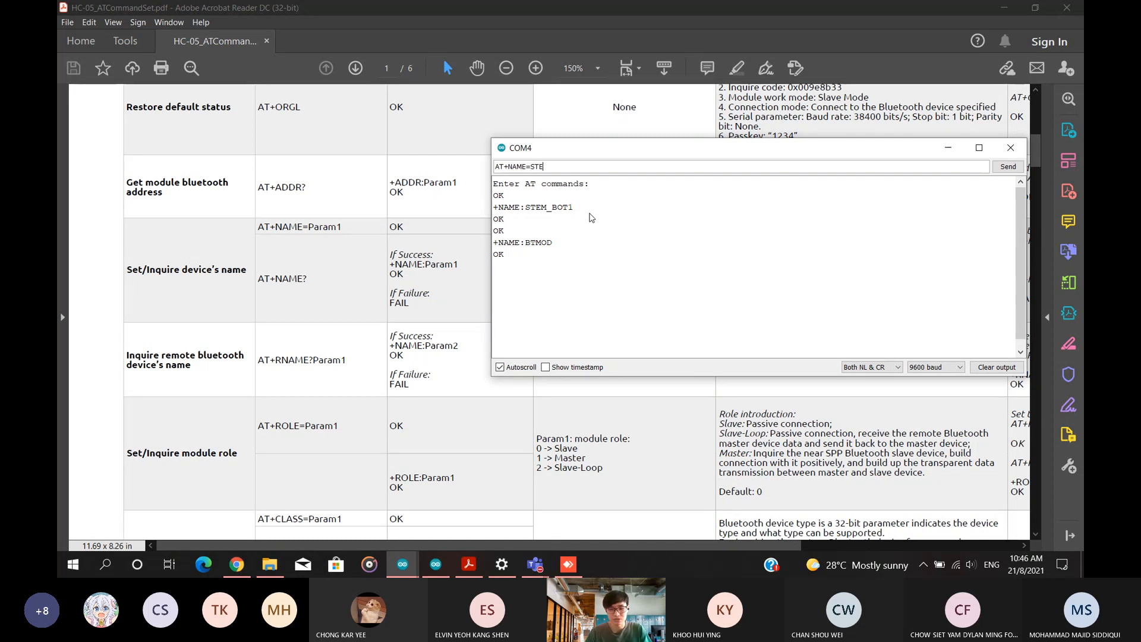
{"action": "type", "text": "M_BOT1"}
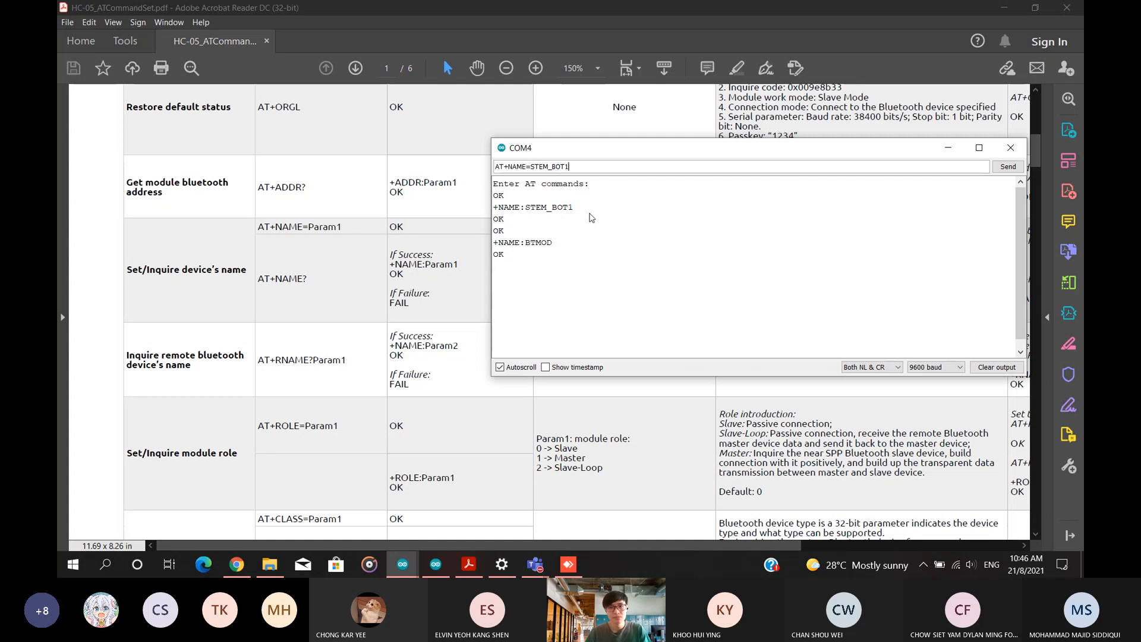
{"action": "key", "text": "Return"}
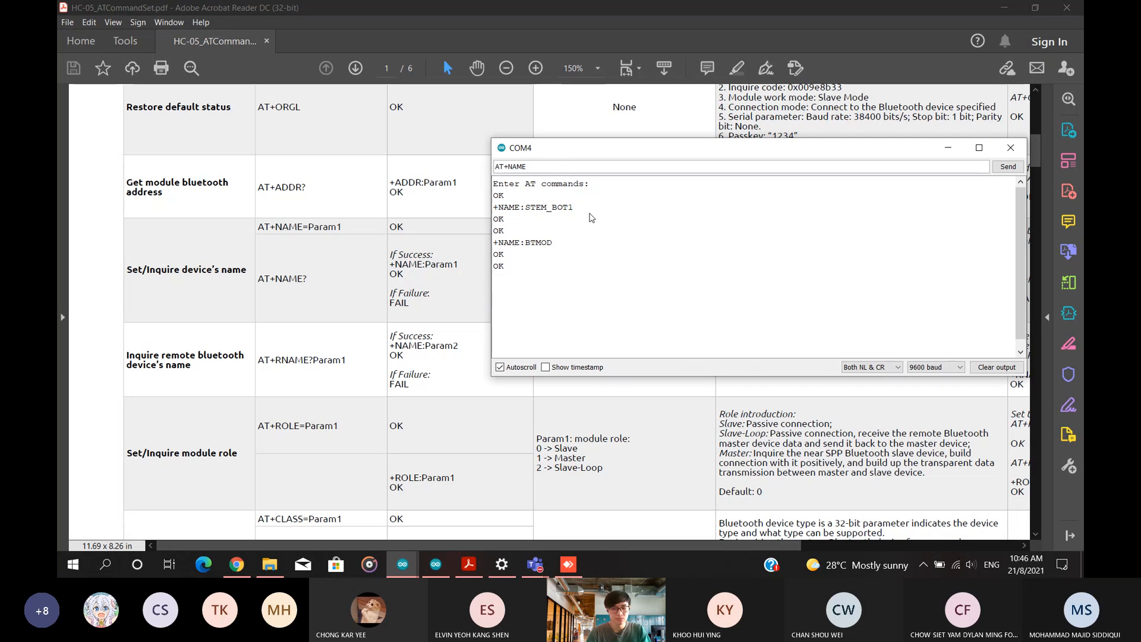
{"action": "key", "text": "Return"}
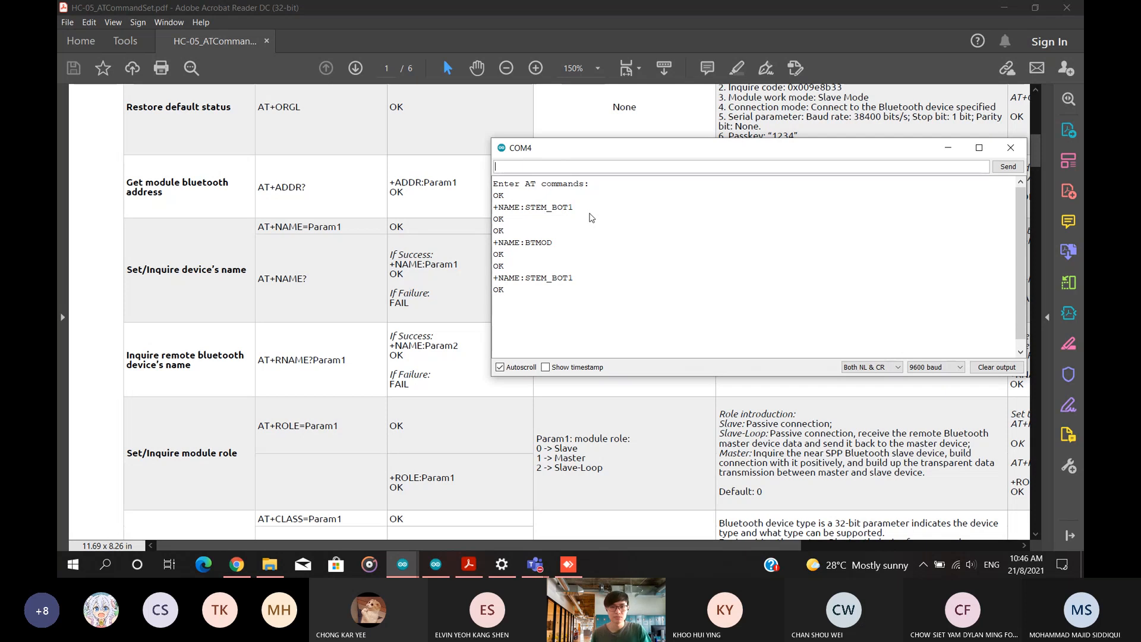
Find the Set/Inquire passkey row on page 2 of the PDF and query the module's passkey with AT+PSWD?
{"action": "scroll", "coordinate": [343, 260], "scroll_direction": "down", "scroll_amount": 1}
{"action": "scroll", "coordinate": [341, 261], "scroll_direction": "down", "scroll_amount": 5}
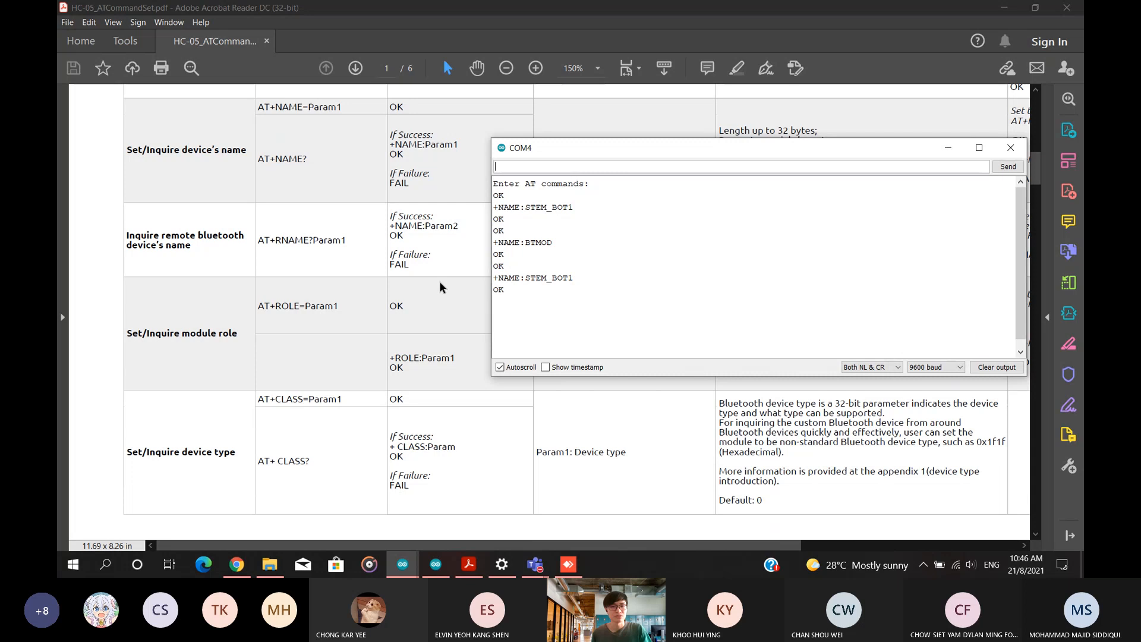
{"action": "scroll", "coordinate": [440, 287], "scroll_direction": "down", "scroll_amount": 10}
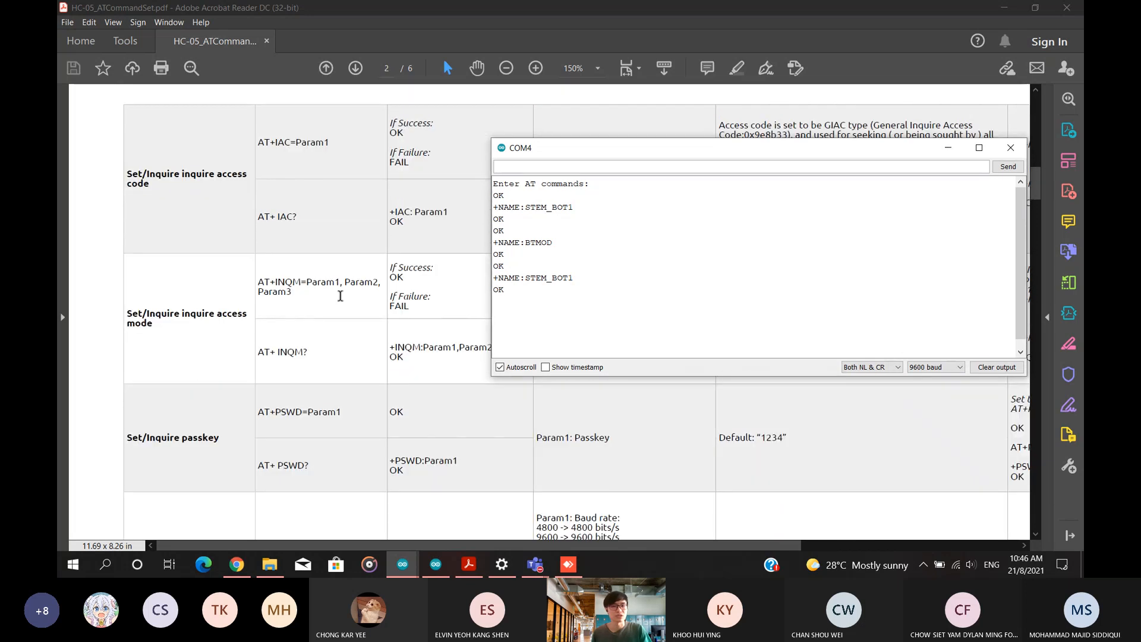
{"action": "scroll", "coordinate": [341, 295], "scroll_direction": "up", "scroll_amount": 10}
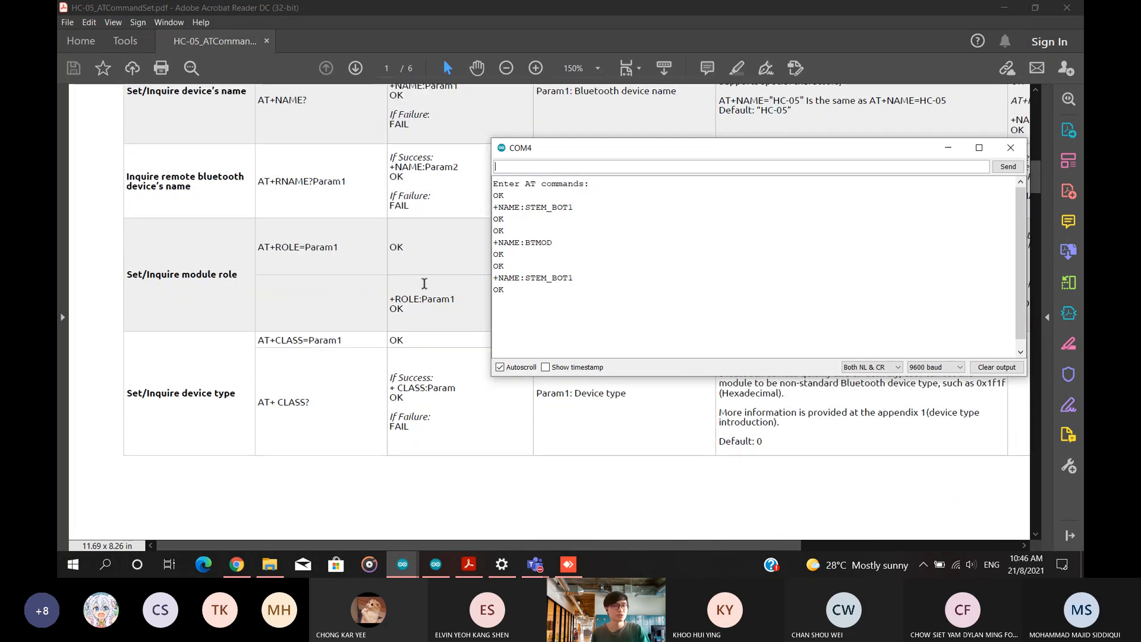
{"action": "scroll", "coordinate": [392, 298], "scroll_direction": "down", "scroll_amount": 10}
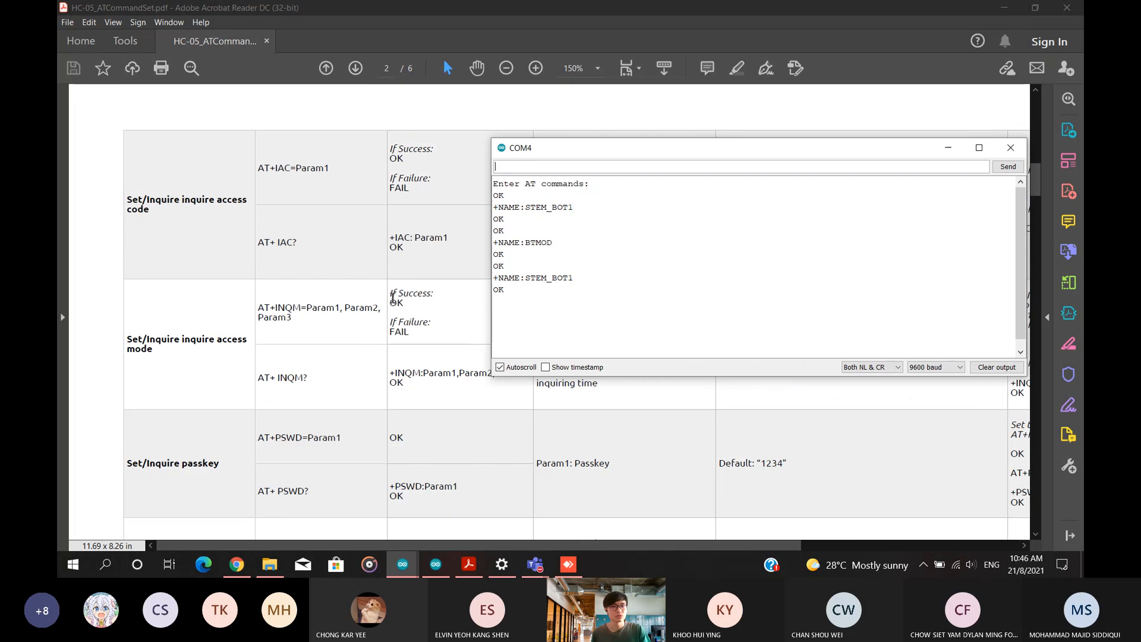
{"action": "scroll", "coordinate": [393, 300], "scroll_direction": "up", "scroll_amount": 10}
{"action": "scroll", "coordinate": [392, 301], "scroll_direction": "down", "scroll_amount": 12}
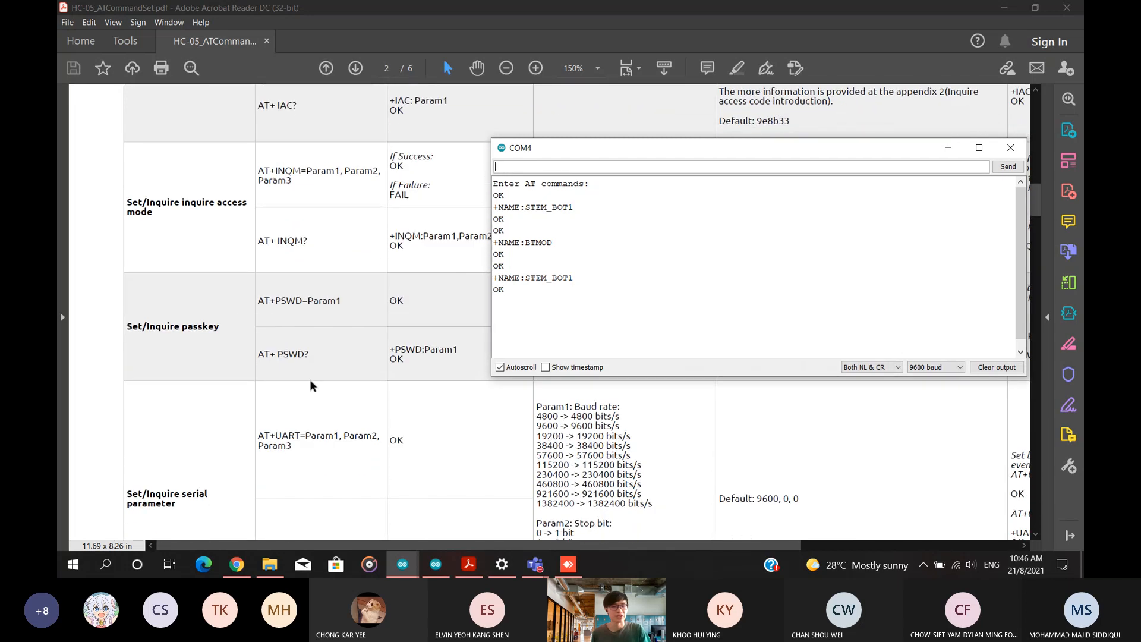
{"action": "type", "text": "AT"}
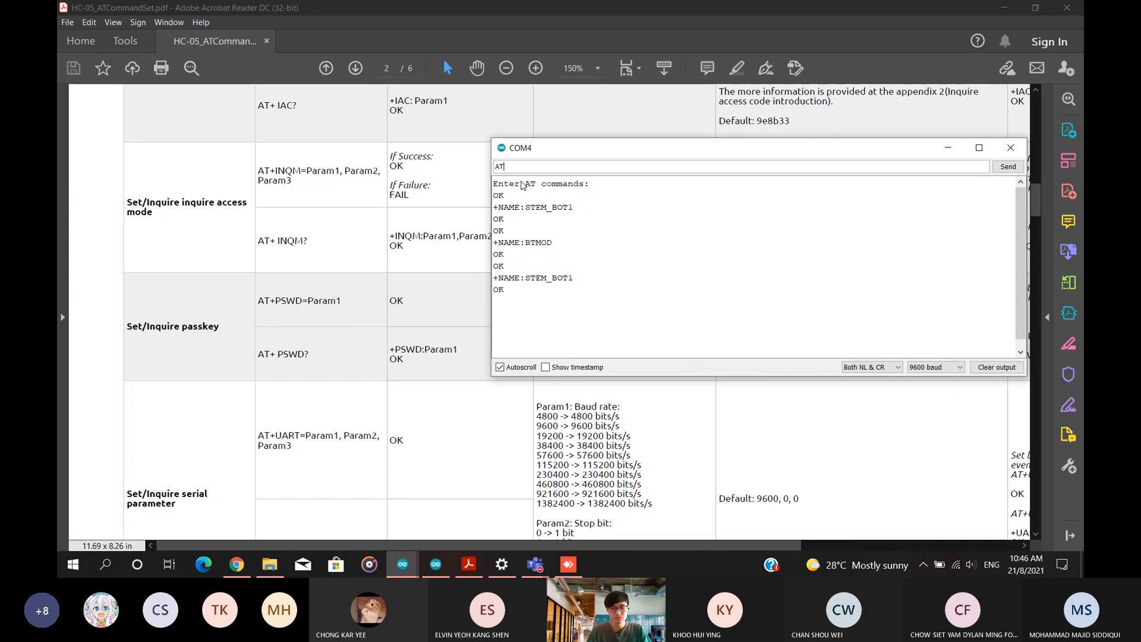
{"action": "type", "text": "+PSWD"}
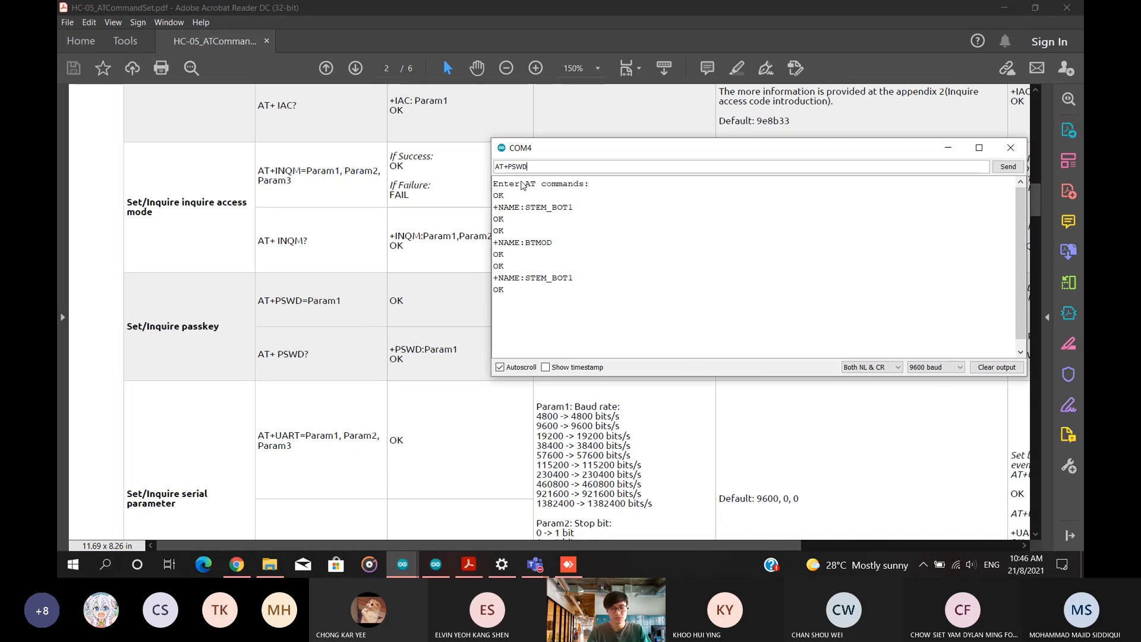
{"action": "type", "text": "?"}
{"action": "key", "text": "Return"}
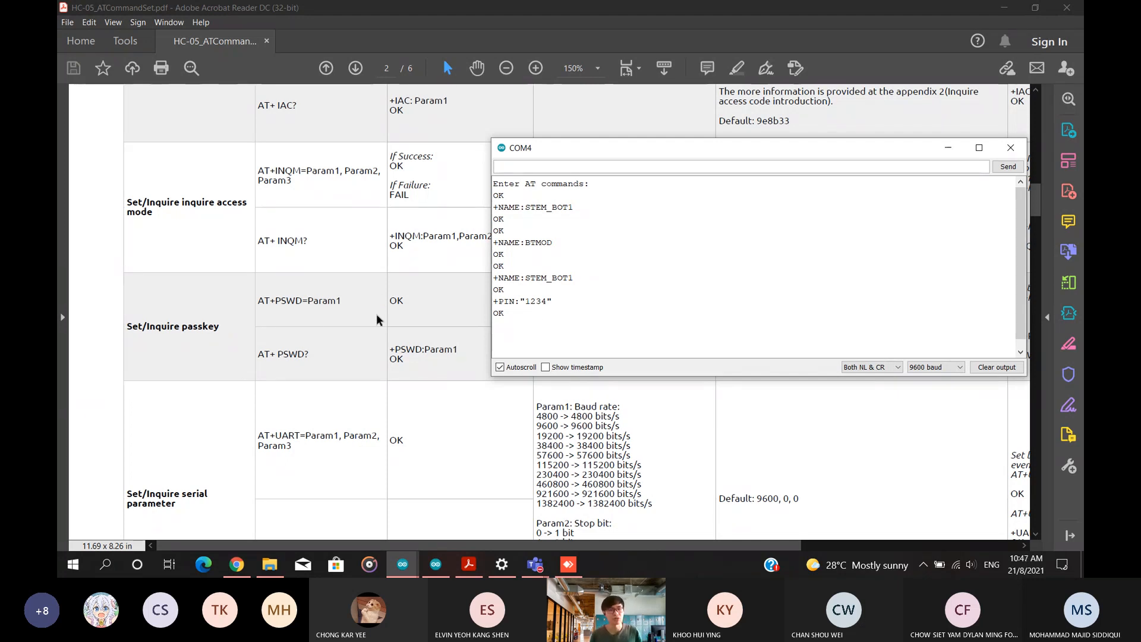
Examine the command table from the passkey and serial parameter rows through the PIO port output rows on page 3.
{"action": "scroll", "coordinate": [313, 312], "scroll_direction": "down", "scroll_amount": 3}
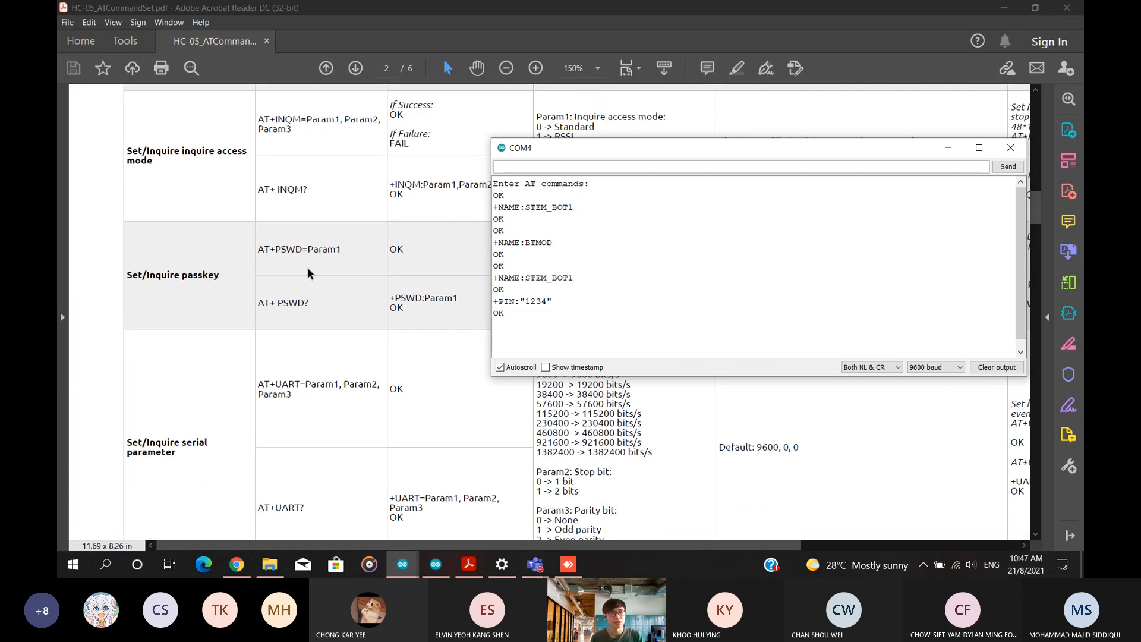
{"action": "scroll", "coordinate": [333, 384], "scroll_direction": "down", "scroll_amount": 10}
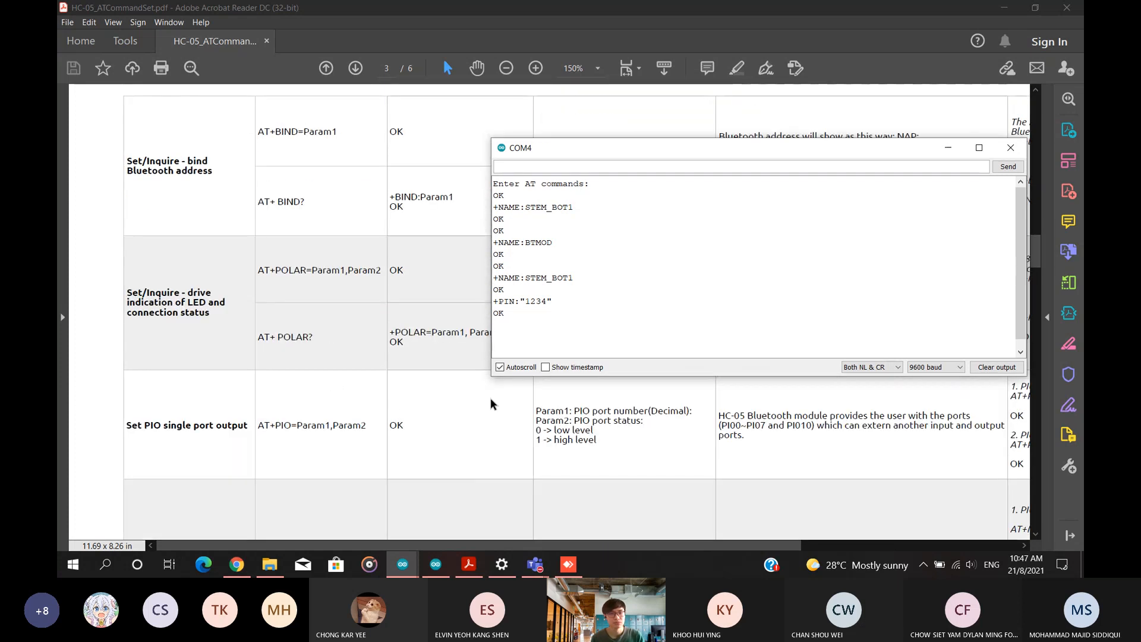
{"action": "scroll", "coordinate": [380, 283], "scroll_direction": "down", "scroll_amount": 3}
{"action": "scroll", "coordinate": [324, 318], "scroll_direction": "down", "scroll_amount": 5}
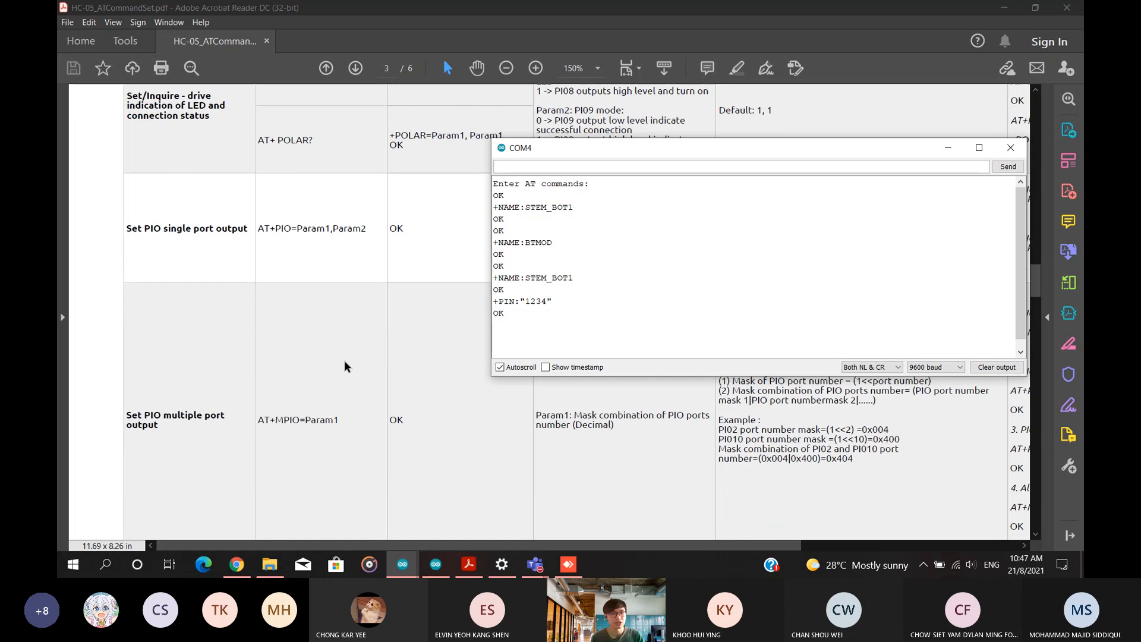
Examine the AT command table on page 4 down to the paired-device rows, uncovering the columns hidden by the serial monitor.
{"action": "scroll", "coordinate": [350, 364], "scroll_direction": "down", "scroll_amount": 5}
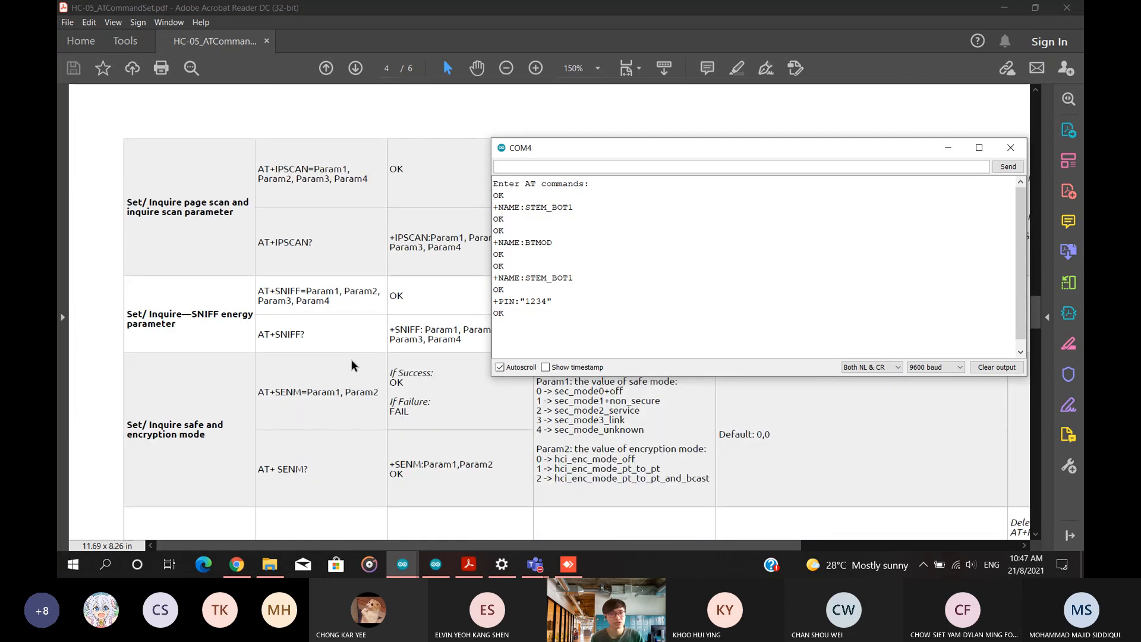
{"action": "scroll", "coordinate": [354, 364], "scroll_direction": "down", "scroll_amount": 4}
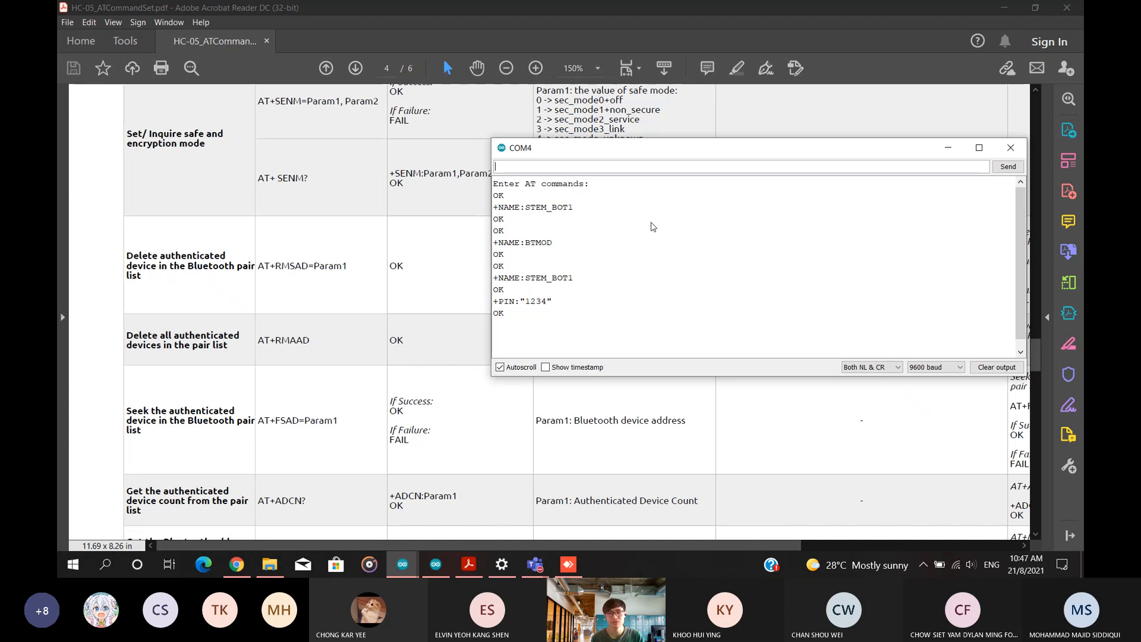
{"action": "left_click", "coordinate": [948, 148]}
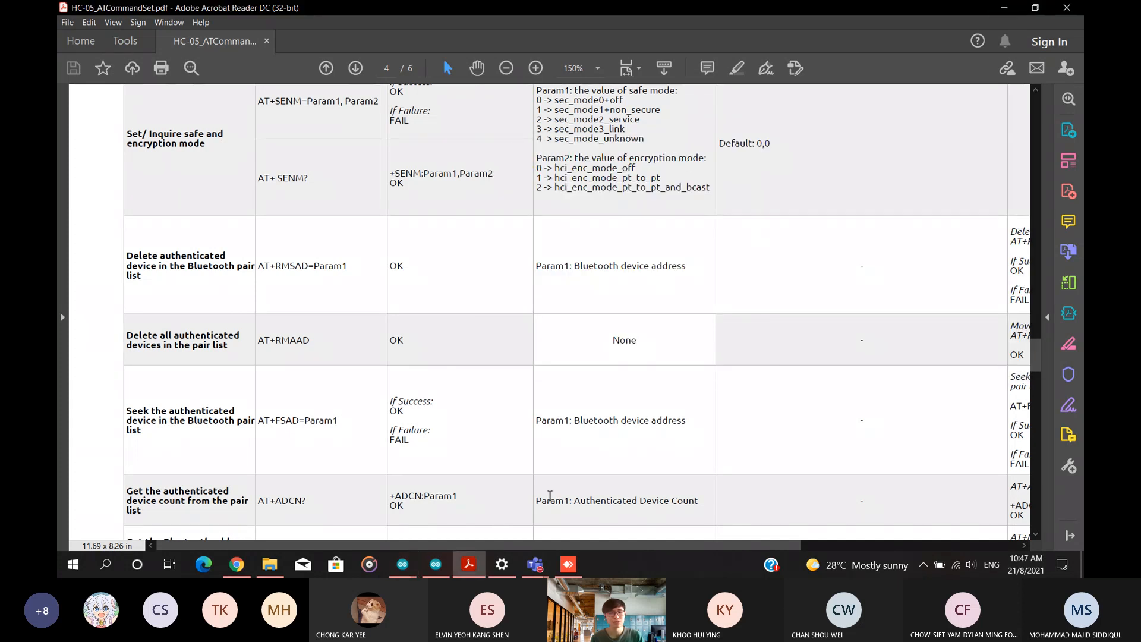
Minimize the command reference PDF and close the COM4 serial monitor of the AT-mode sketch.
{"action": "left_click", "coordinate": [1008, 8]}
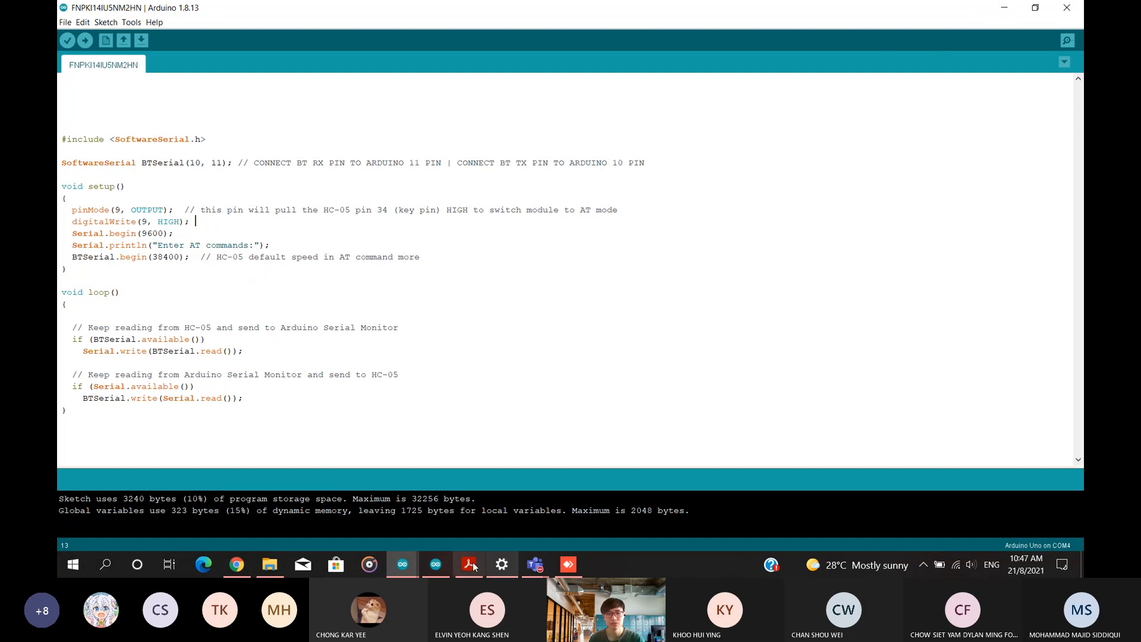
{"action": "left_click", "coordinate": [416, 562]}
{"action": "left_click", "coordinate": [458, 511]}
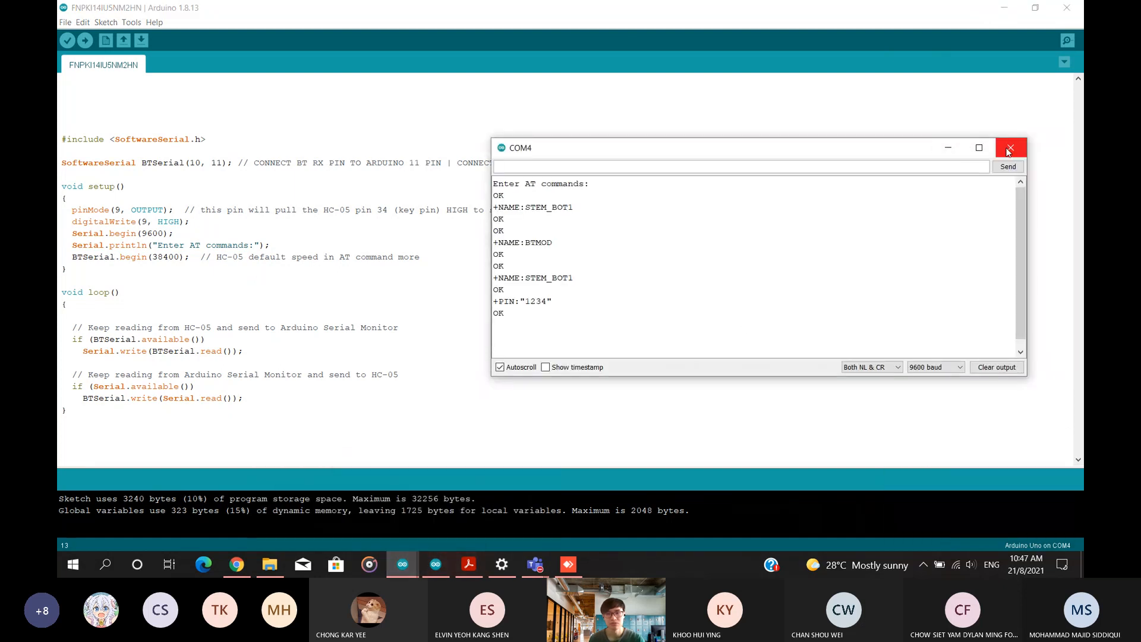
{"action": "left_click", "coordinate": [1014, 148]}
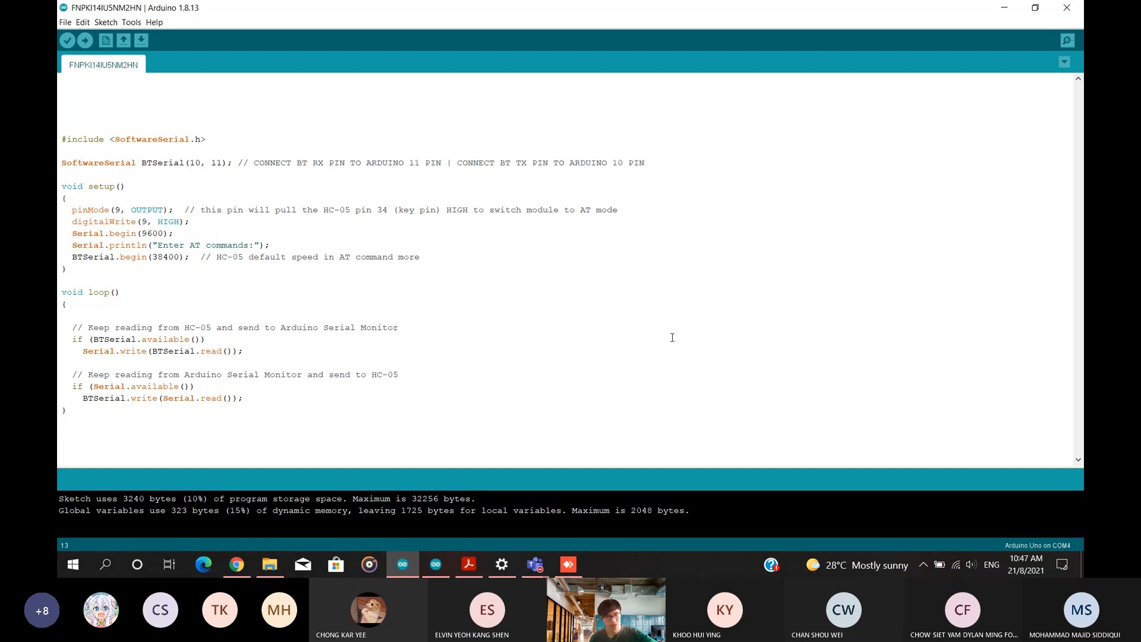
Switch to the Arduino_Bluetooth_Workshop sketch and look through its pin definitions, setup and loop code.
{"action": "left_click", "coordinate": [424, 564]}
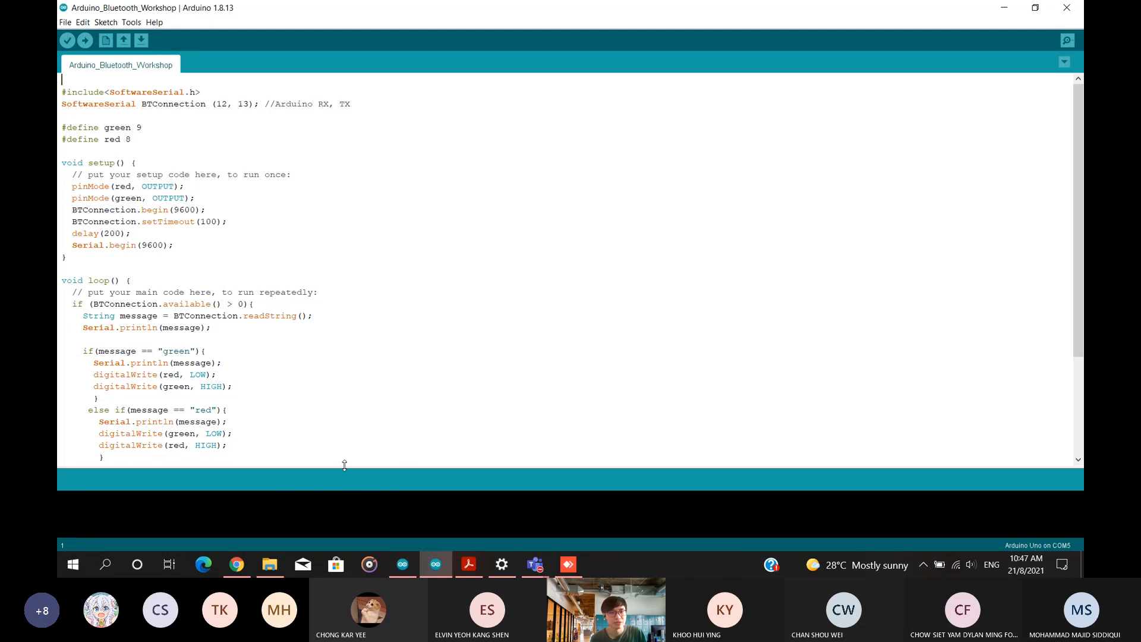
{"action": "scroll", "coordinate": [358, 341], "scroll_direction": "down", "scroll_amount": 2}
{"action": "scroll", "coordinate": [358, 340], "scroll_direction": "up", "scroll_amount": 2}
{"action": "scroll", "coordinate": [391, 344], "scroll_direction": "down", "scroll_amount": 3}
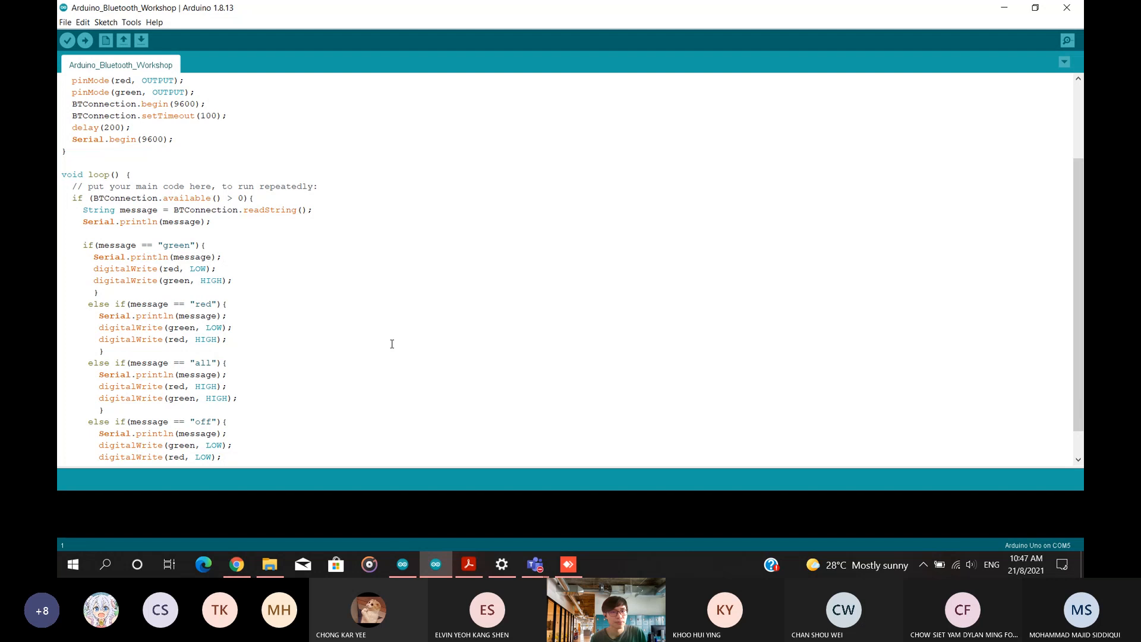
{"action": "scroll", "coordinate": [196, 311], "scroll_direction": "up", "scroll_amount": 1}
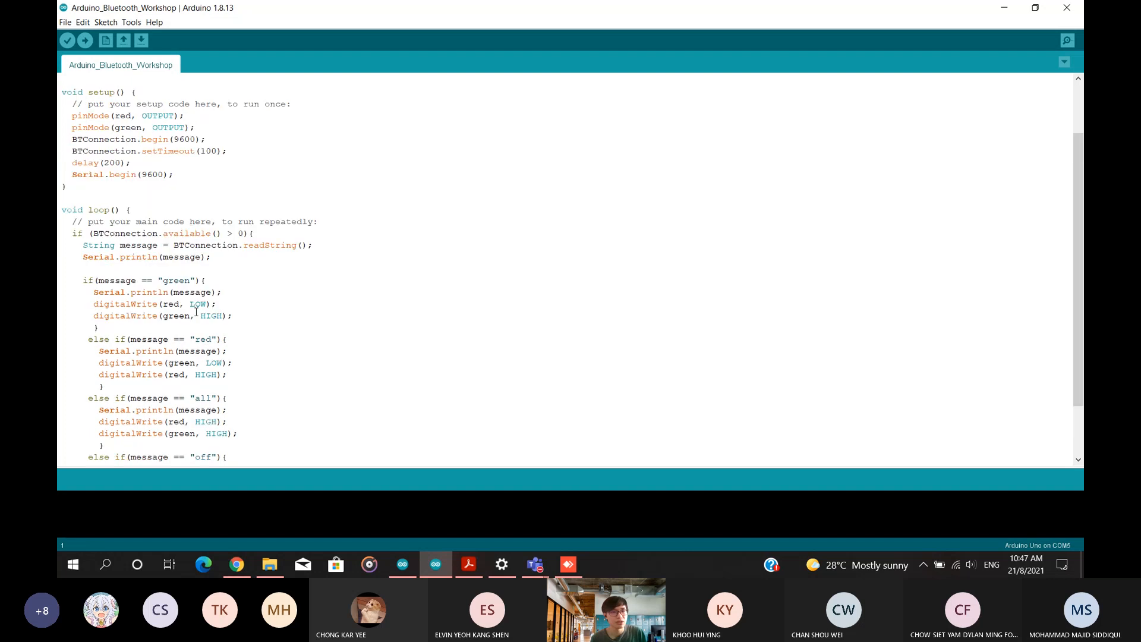
{"action": "scroll", "coordinate": [196, 311], "scroll_direction": "up", "scroll_amount": 2}
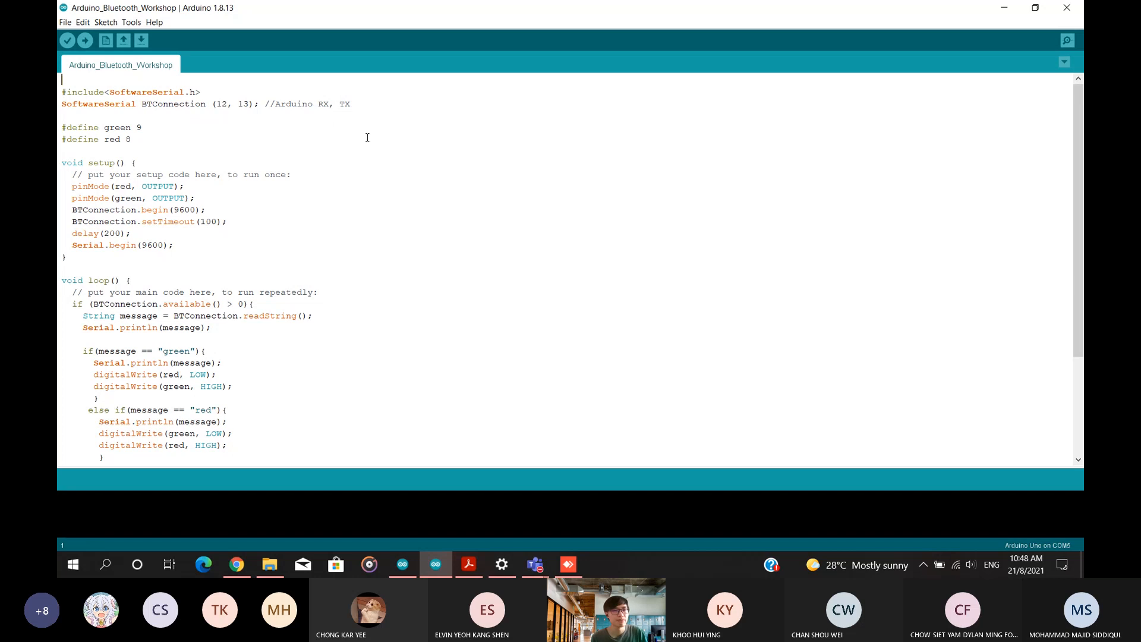
{"action": "scroll", "coordinate": [159, 212], "scroll_direction": "down", "scroll_amount": 1}
{"action": "scroll", "coordinate": [159, 212], "scroll_direction": "up", "scroll_amount": 1}
Highlight the BTConnection pins 12 and 13 and the BTConnection.begin(9600) line in the sketch to point them out.
{"action": "left_click_drag", "start_coordinate": [218, 105], "coordinate": [276, 105]}
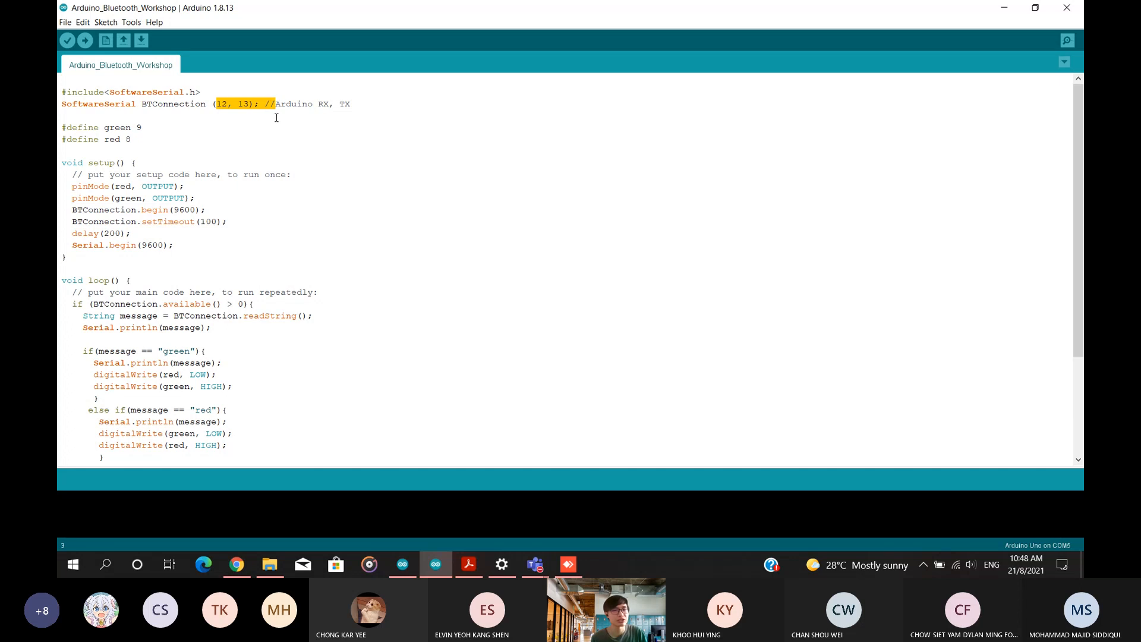
{"action": "left_click", "coordinate": [276, 116]}
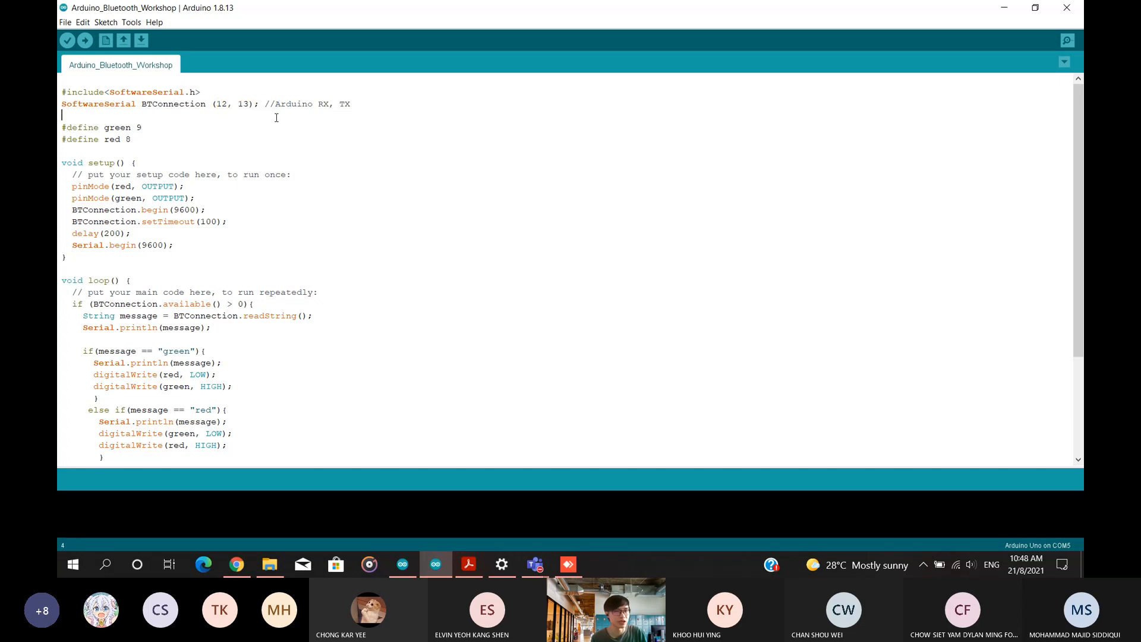
{"action": "scroll", "coordinate": [245, 207], "scroll_direction": "down", "scroll_amount": 2}
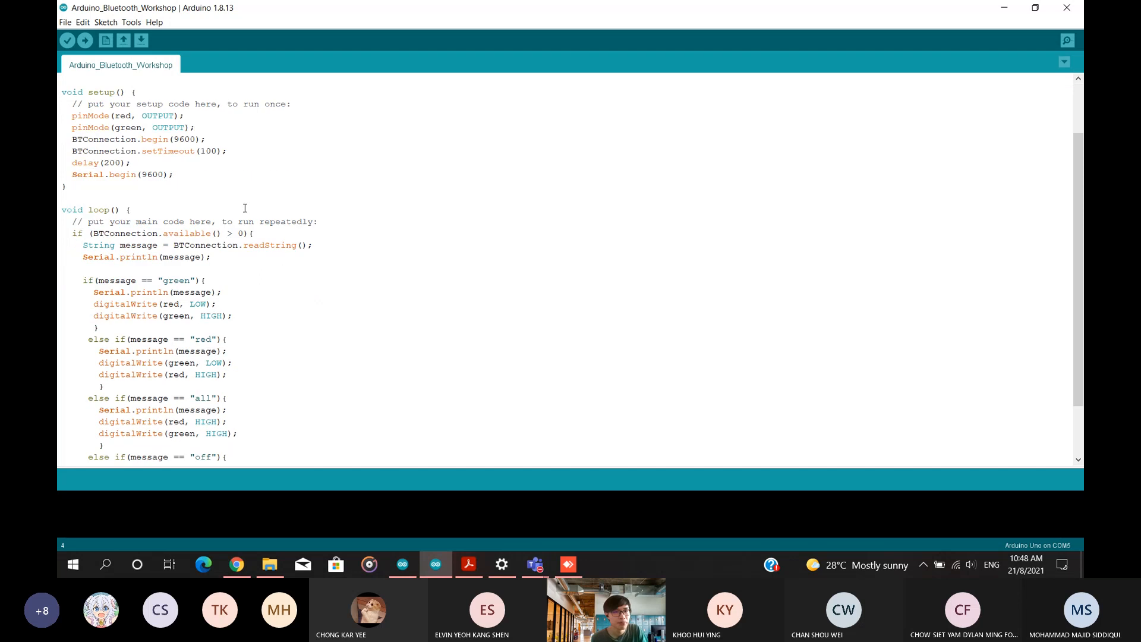
{"action": "scroll", "coordinate": [258, 239], "scroll_direction": "down", "scroll_amount": 1}
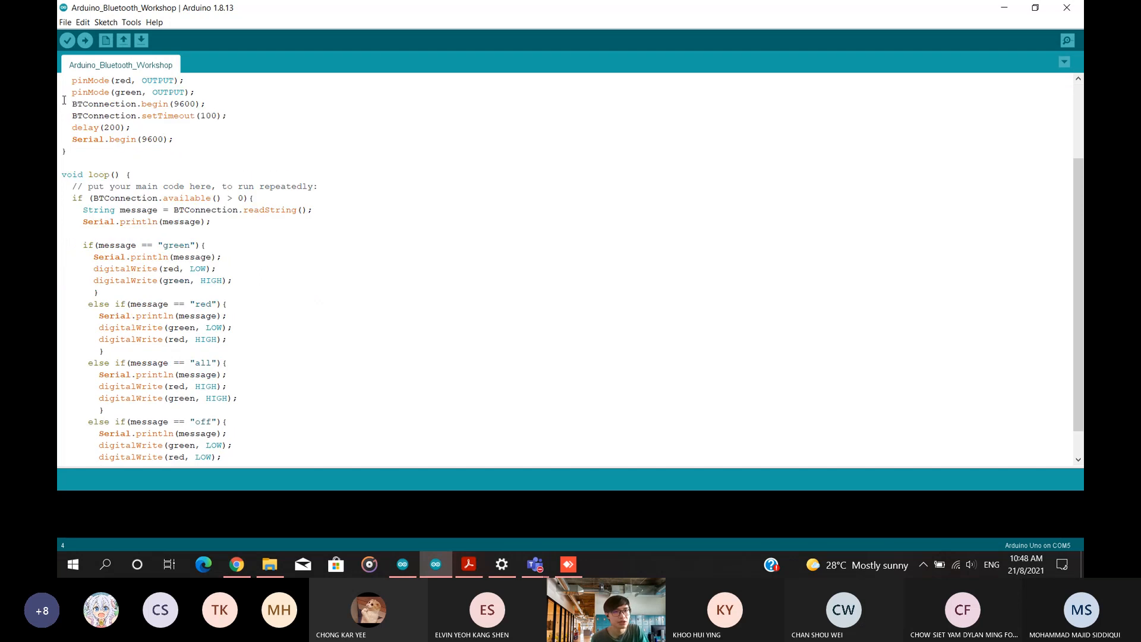
{"action": "left_click_drag", "start_coordinate": [77, 103], "coordinate": [211, 104]}
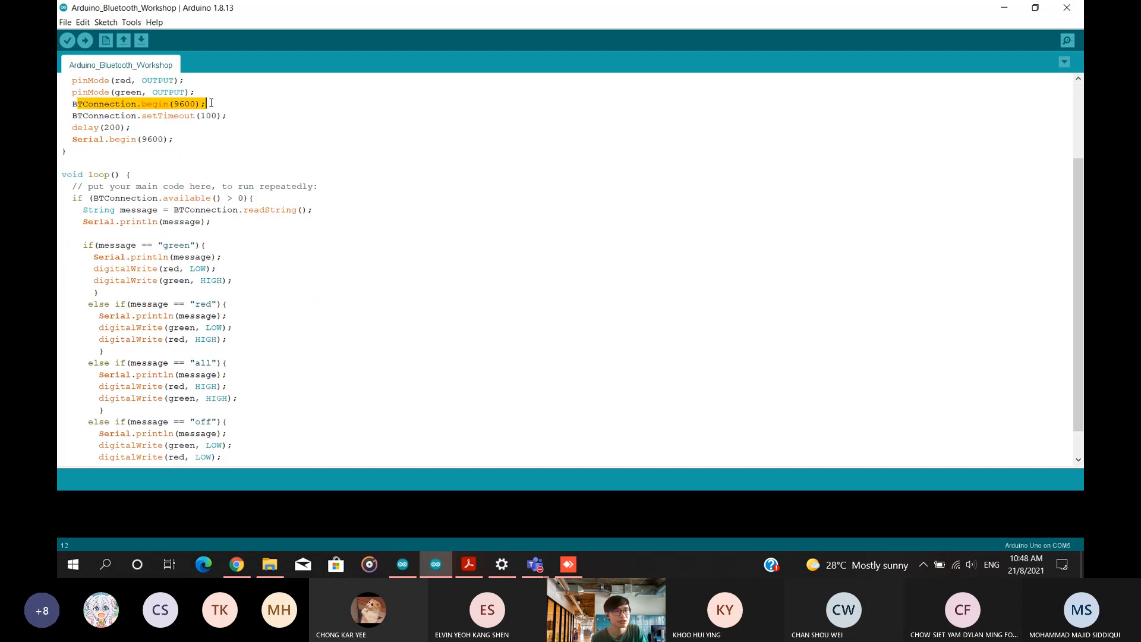
{"action": "left_click", "coordinate": [211, 103]}
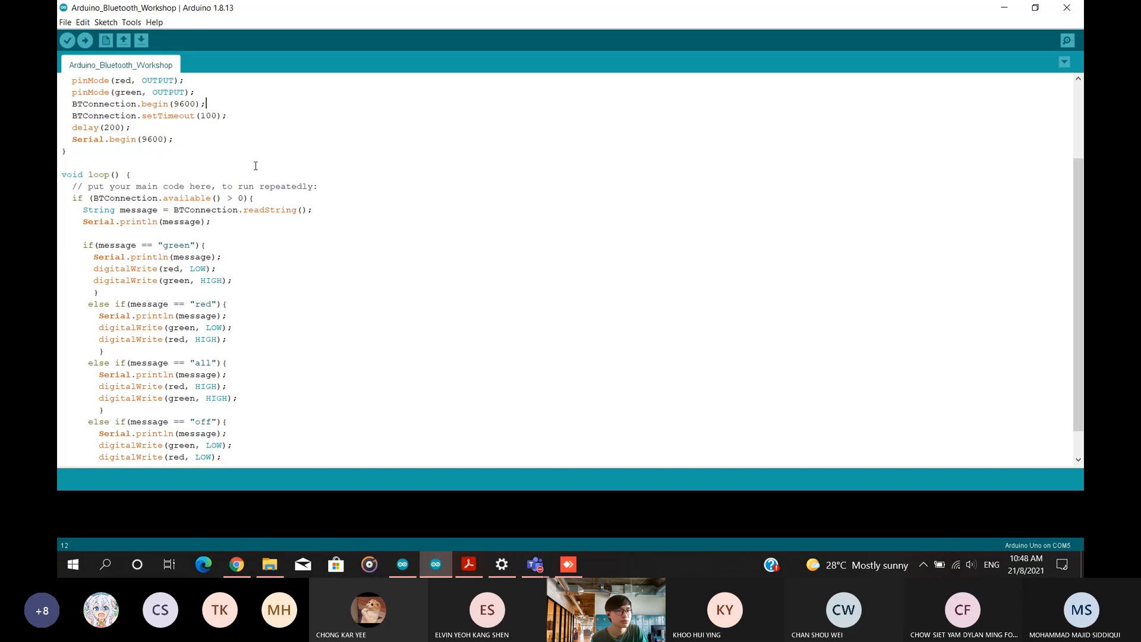
Point out the lines in loop() that read the Bluetooth message, plus the "green" and "red" message conditions.
{"action": "scroll", "coordinate": [257, 272], "scroll_direction": "down", "scroll_amount": 1}
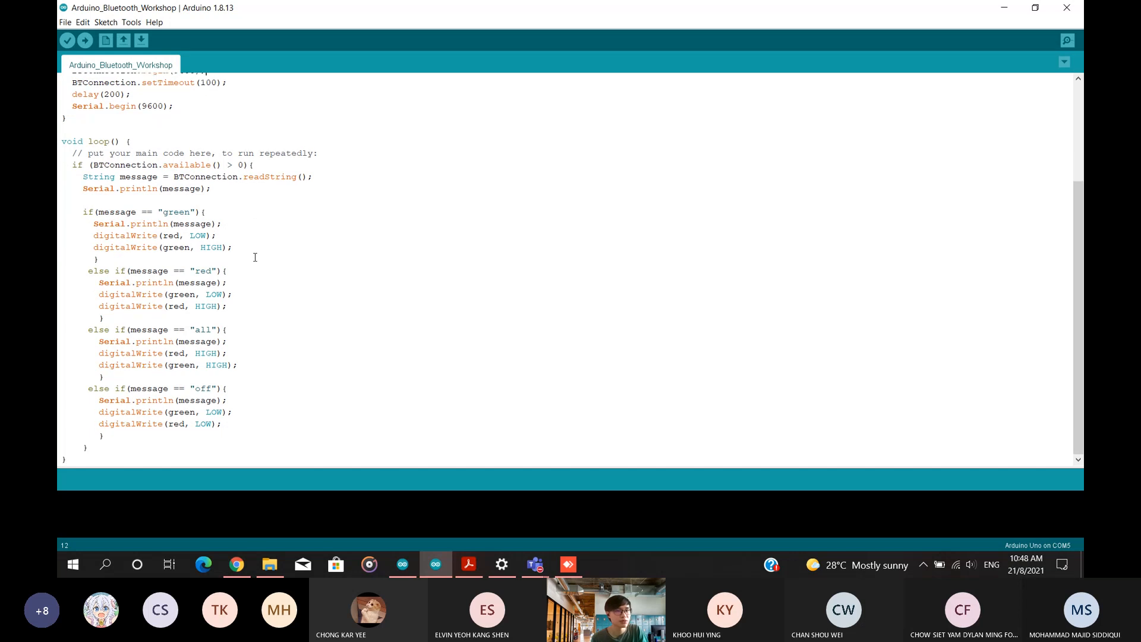
{"action": "left_click_drag", "start_coordinate": [70, 165], "coordinate": [292, 195]}
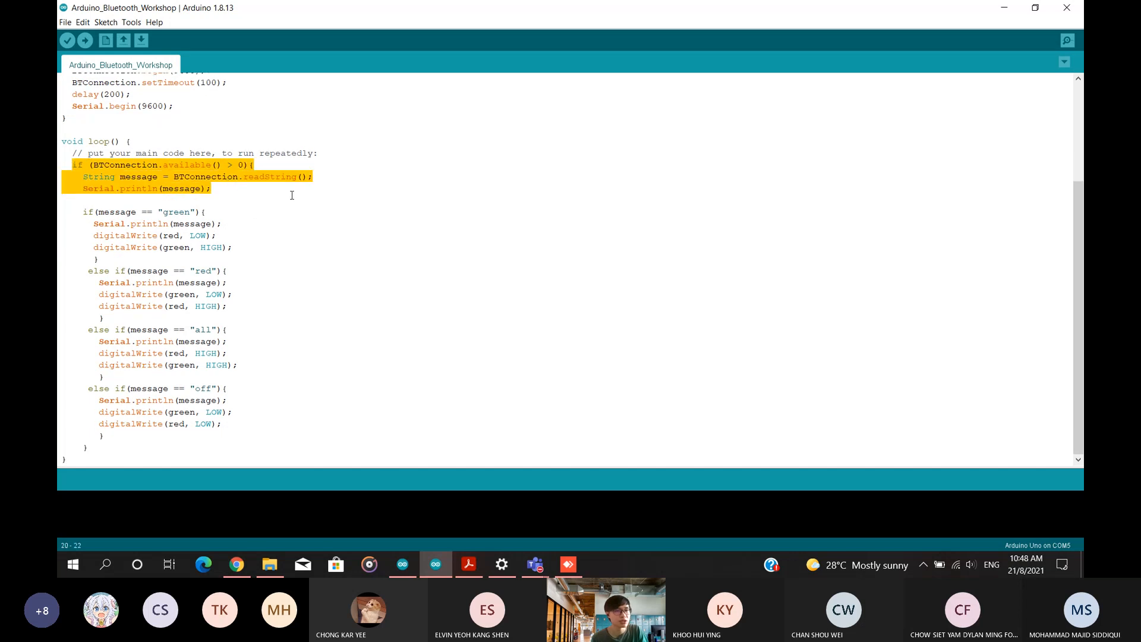
{"action": "left_click", "coordinate": [304, 195]}
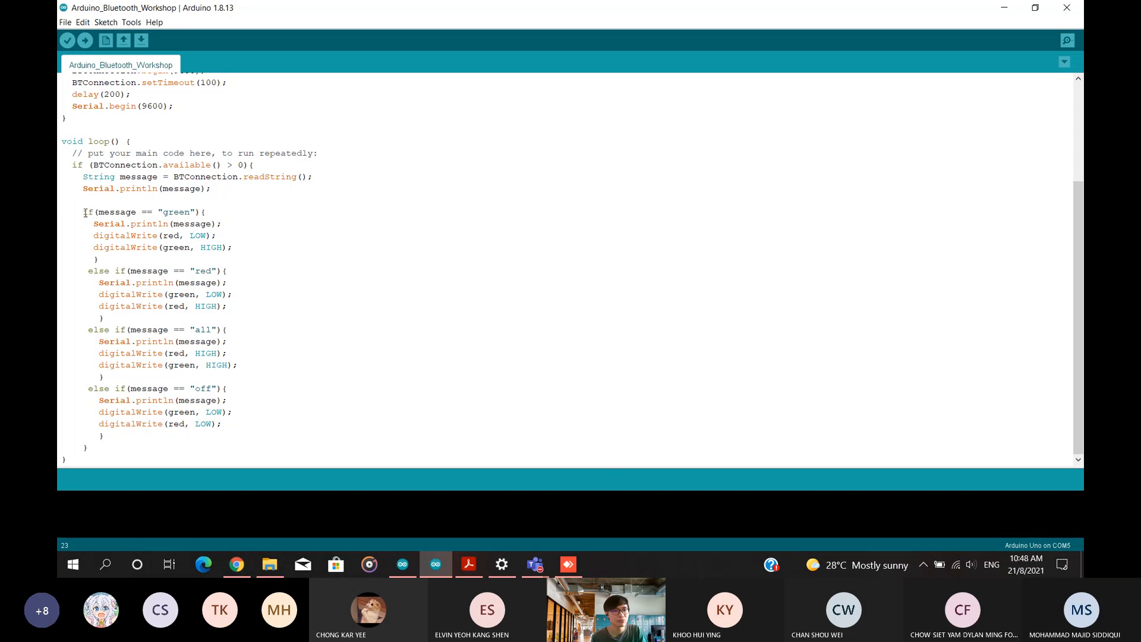
{"action": "left_click_drag", "start_coordinate": [85, 213], "coordinate": [236, 308]}
{"action": "left_click", "coordinate": [276, 303]}
{"action": "scroll", "coordinate": [177, 251], "scroll_direction": "up", "scroll_amount": 2}
{"action": "scroll", "coordinate": [102, 237], "scroll_direction": "down", "scroll_amount": 2}
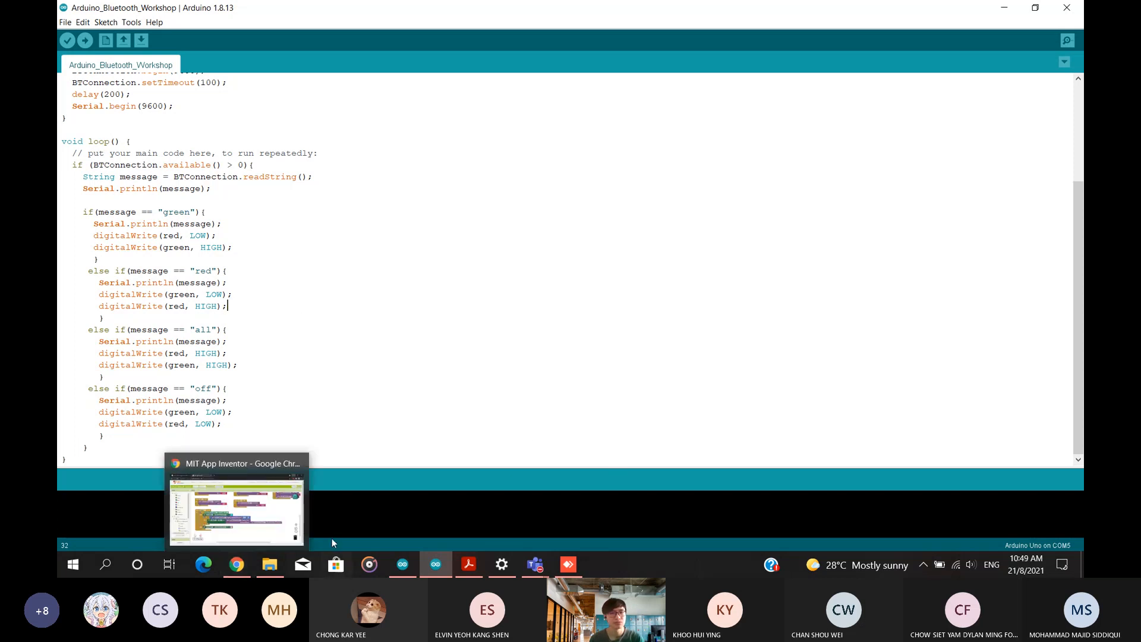
Switch to MIT App Inventor in Chrome and look through the blocks of the Arduino_Bluetooth_Workshop project.
{"action": "left_click", "coordinate": [227, 533]}
{"action": "scroll", "coordinate": [681, 411], "scroll_direction": "up", "scroll_amount": 4}
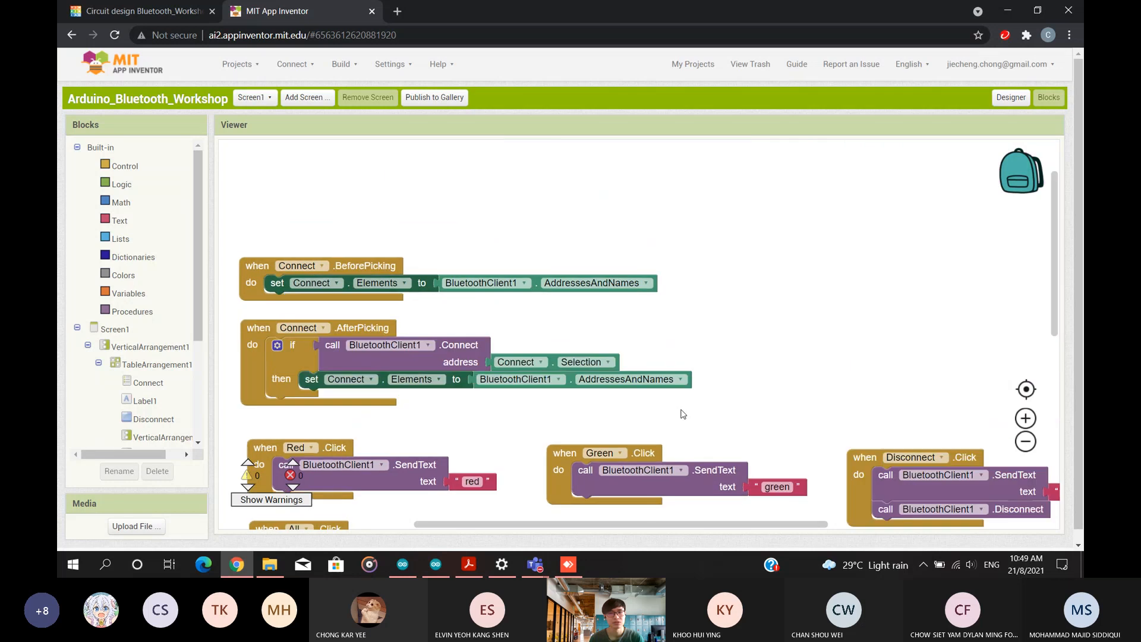
{"action": "scroll", "coordinate": [688, 386], "scroll_direction": "down", "scroll_amount": 5}
{"action": "scroll", "coordinate": [693, 382], "scroll_direction": "up", "scroll_amount": 2}
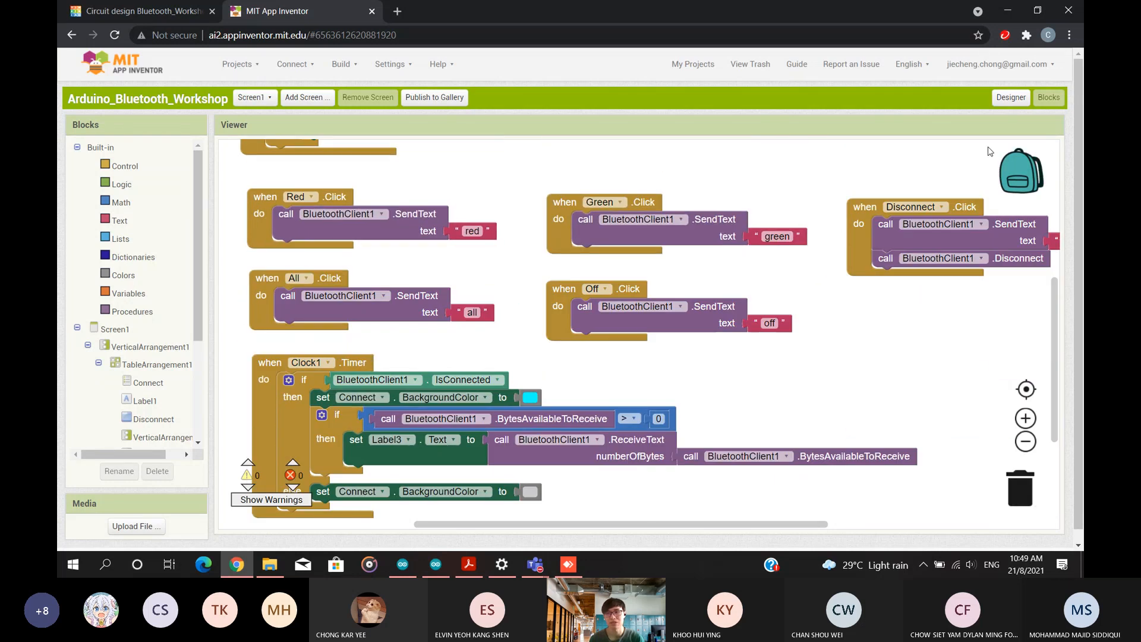
Show the project's Designer view and inspect the phone screen layout and its table arrangement.
{"action": "left_click", "coordinate": [1010, 97]}
{"action": "scroll", "coordinate": [640, 311], "scroll_direction": "down", "scroll_amount": 1}
{"action": "scroll", "coordinate": [640, 311], "scroll_direction": "down", "scroll_amount": 1}
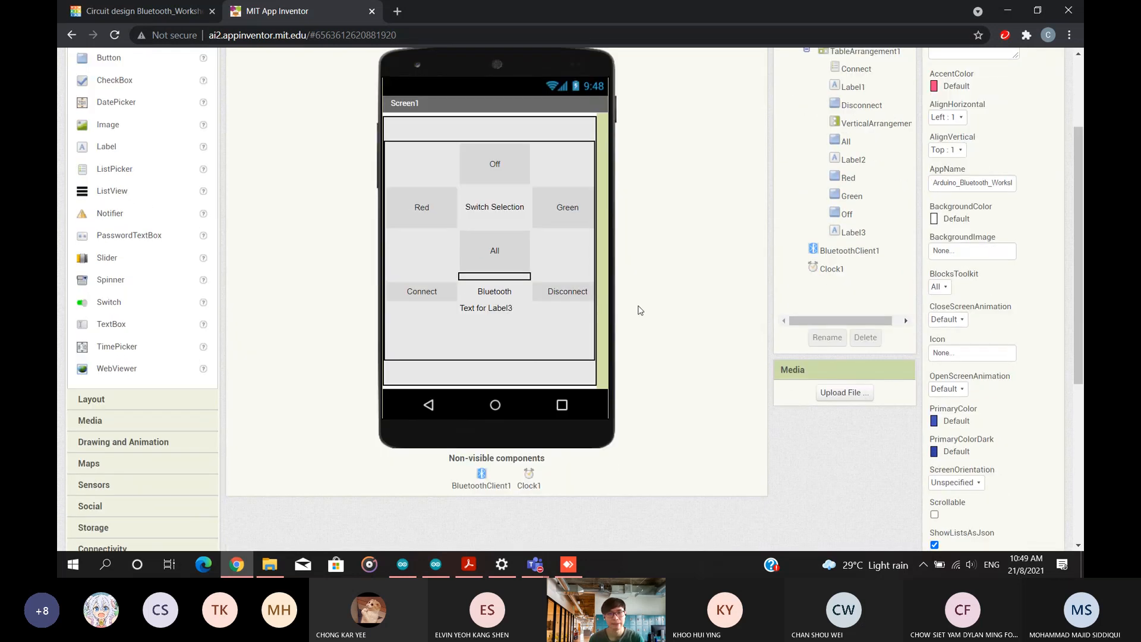
{"action": "scroll", "coordinate": [640, 310], "scroll_direction": "up", "scroll_amount": 2}
{"action": "left_click", "coordinate": [517, 256]}
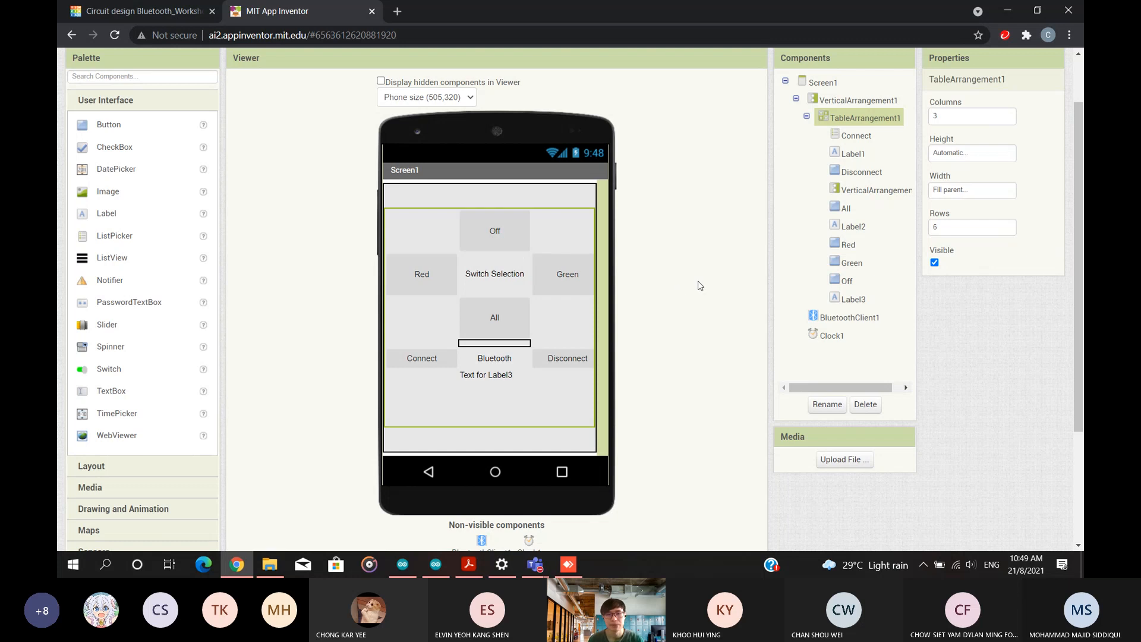
{"action": "scroll", "coordinate": [751, 252], "scroll_direction": "up", "scroll_amount": 1}
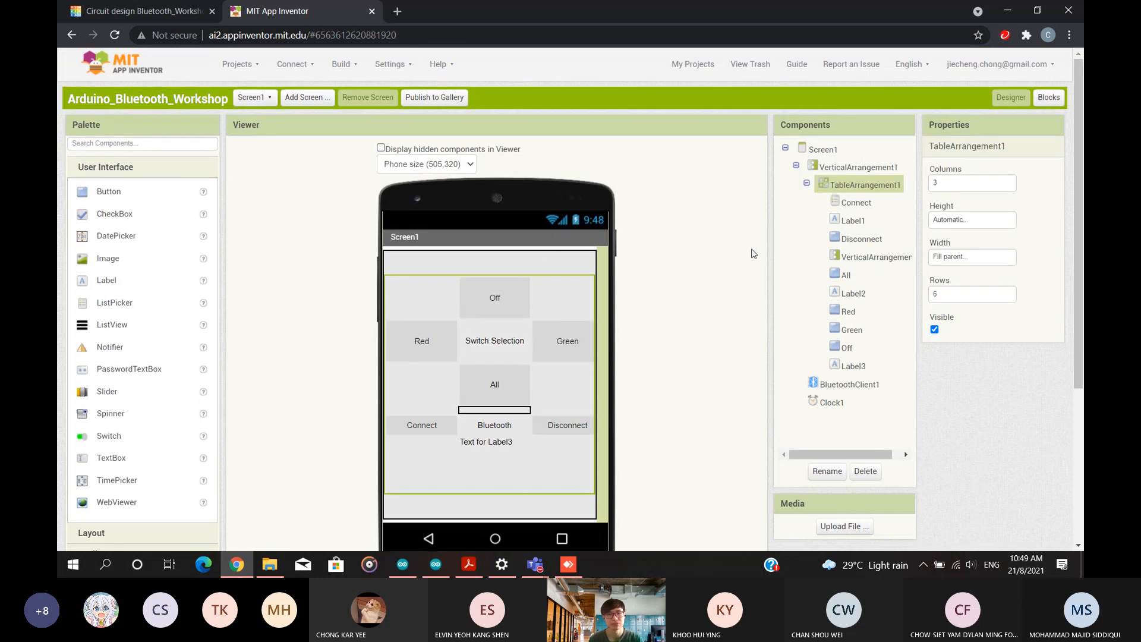
{"action": "scroll", "coordinate": [756, 252], "scroll_direction": "down", "scroll_amount": 3}
{"action": "scroll", "coordinate": [737, 259], "scroll_direction": "up", "scroll_amount": 2}
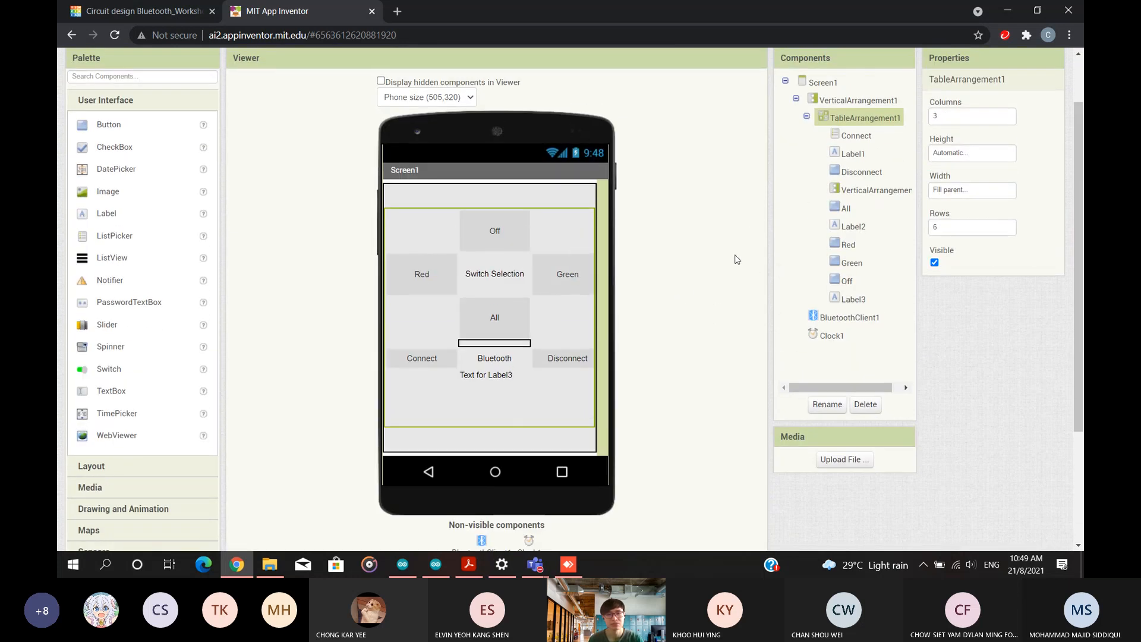
Inspect the Off, Green, Red, All, Disconnect and Connect controls, the spacer arrangement, the Bluetooth label and Label3 on the phone screen.
{"action": "left_click", "coordinate": [499, 232]}
{"action": "left_click", "coordinate": [562, 279]}
{"action": "left_click", "coordinate": [422, 274]}
{"action": "left_click", "coordinate": [494, 318]}
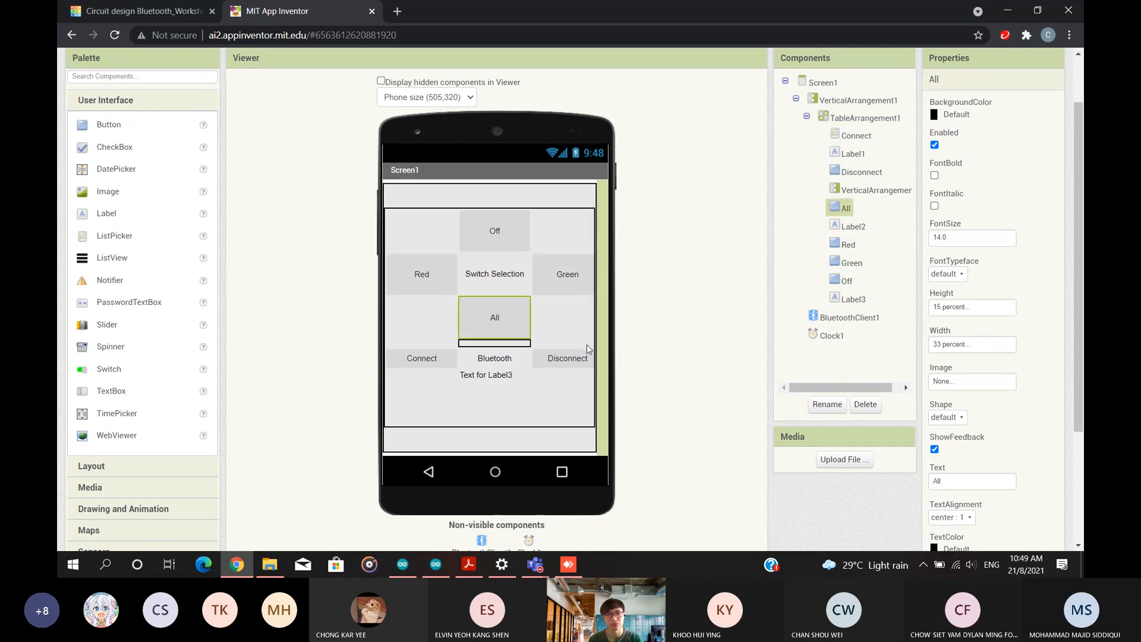
{"action": "left_click", "coordinate": [568, 357]}
{"action": "left_click", "coordinate": [494, 342]}
{"action": "left_click", "coordinate": [423, 359]}
{"action": "left_click", "coordinate": [494, 358]}
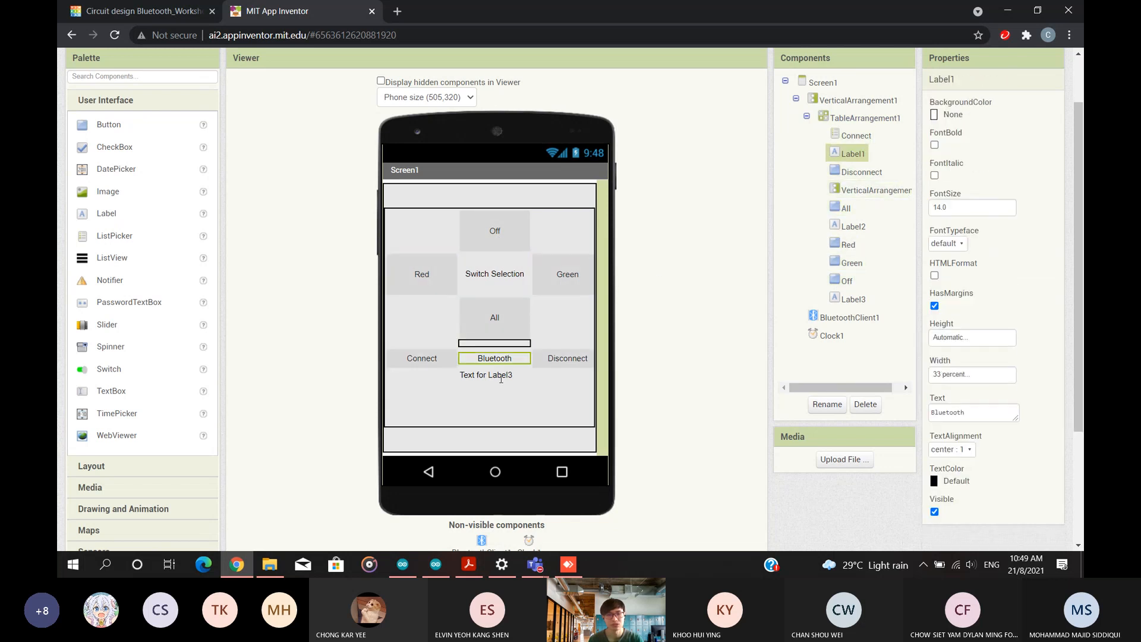
{"action": "left_click", "coordinate": [488, 377]}
{"action": "scroll", "coordinate": [693, 291], "scroll_direction": "up", "scroll_amount": 2}
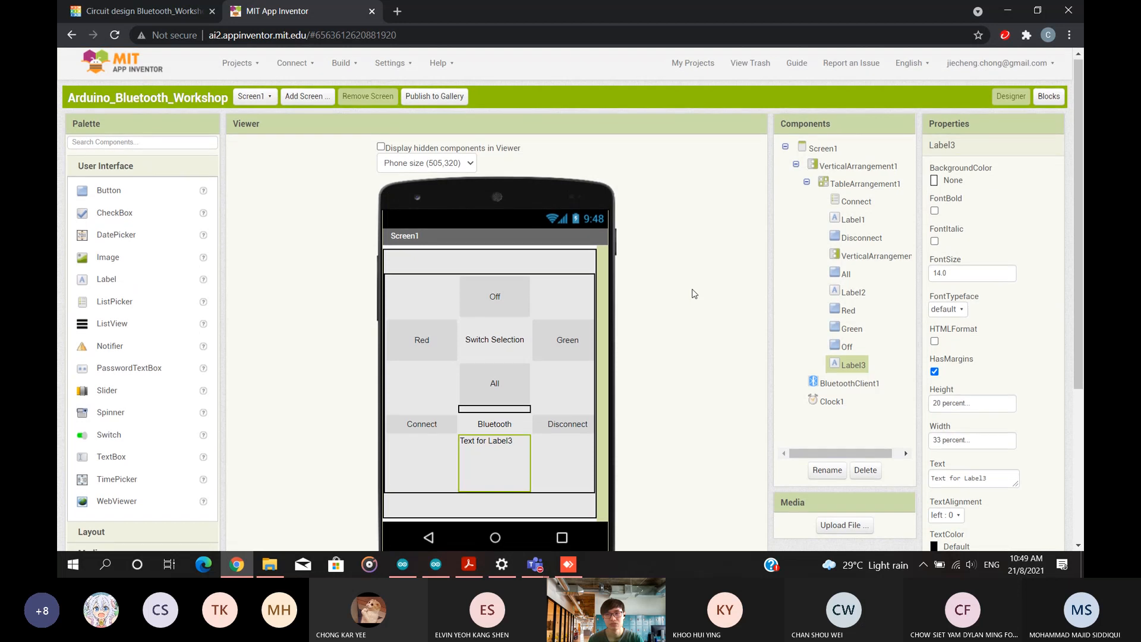
{"action": "scroll", "coordinate": [694, 292], "scroll_direction": "down", "scroll_amount": 2}
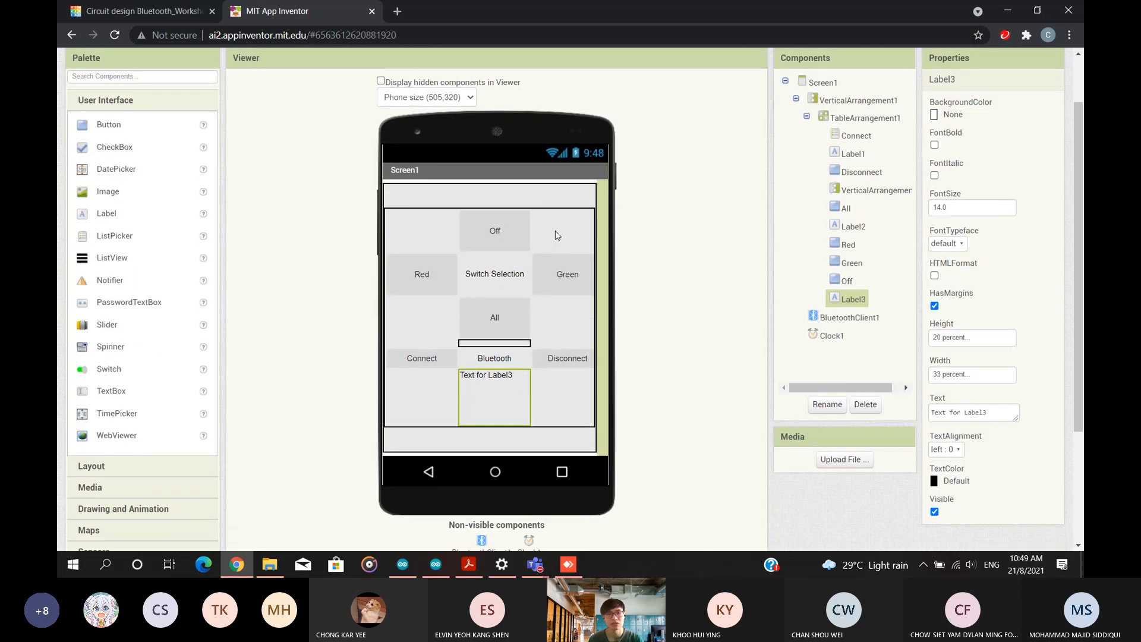
Inspect the properties of VerticalArrangement1 and TableArrangement1.
{"action": "left_click", "coordinate": [575, 200]}
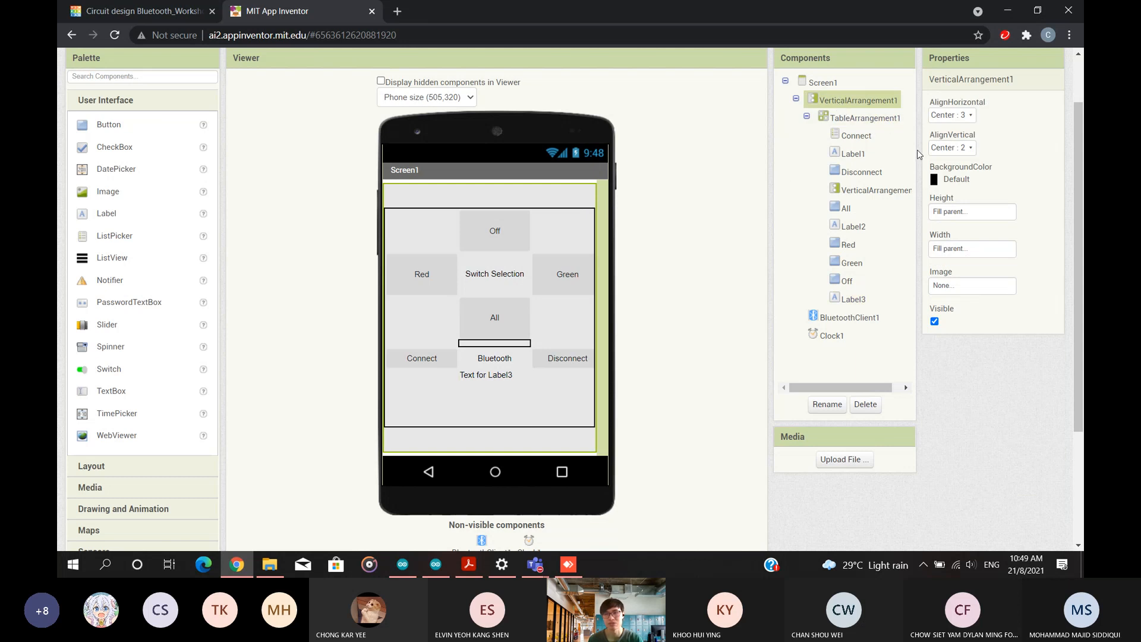
{"action": "left_click", "coordinate": [821, 118]}
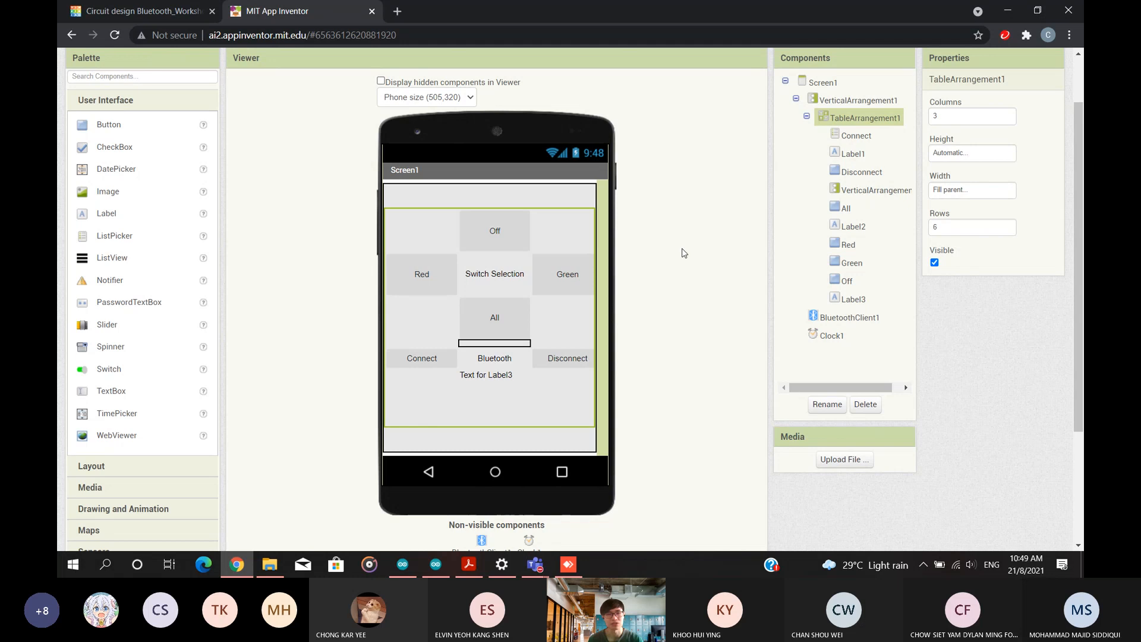
{"action": "scroll", "coordinate": [683, 252], "scroll_direction": "up", "scroll_amount": 2}
{"action": "scroll", "coordinate": [682, 249], "scroll_direction": "down", "scroll_amount": 2}
{"action": "scroll", "coordinate": [683, 249], "scroll_direction": "up", "scroll_amount": 2}
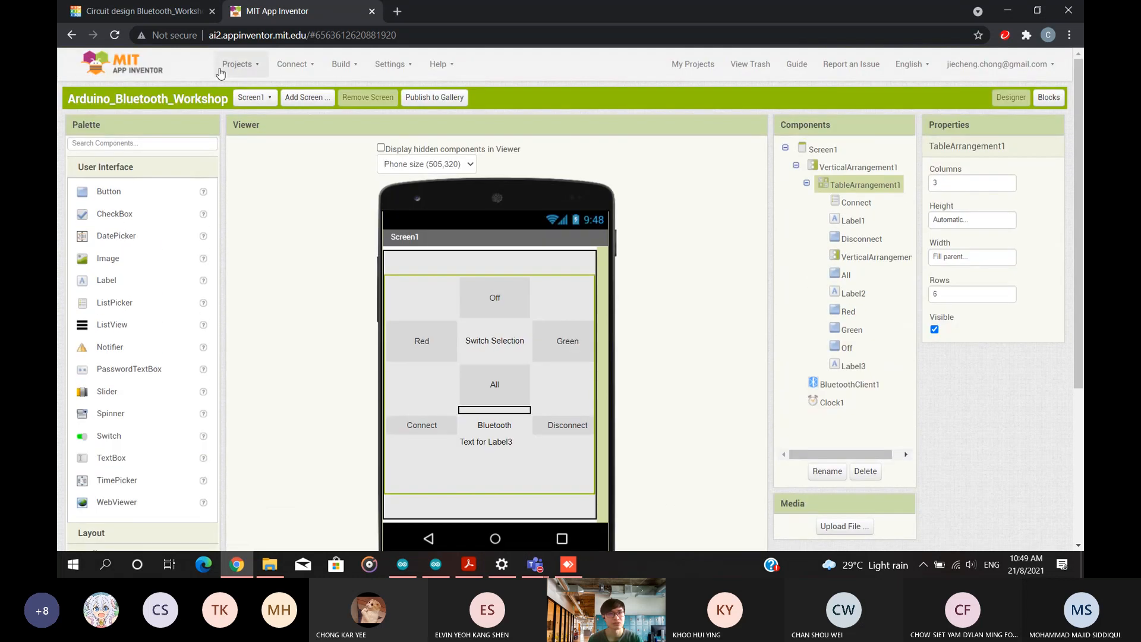
Create a new App Inventor project named NEW.
{"action": "left_click", "coordinate": [220, 72]}
{"action": "left_click", "coordinate": [269, 110]}
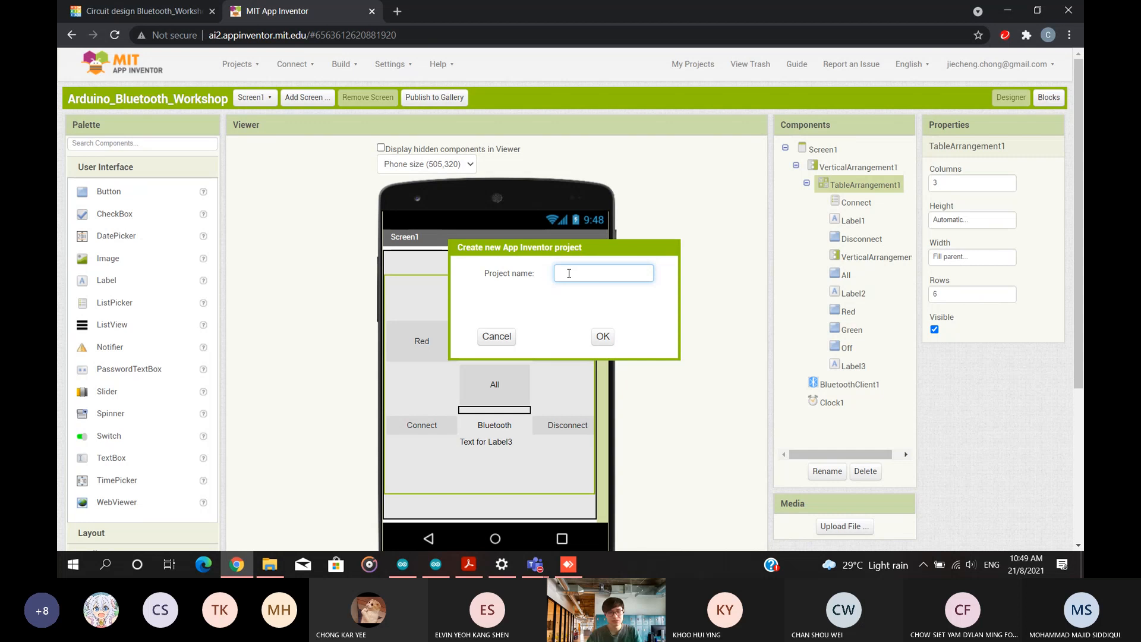
{"action": "type", "text": "NEW"}
{"action": "key", "text": "Return"}
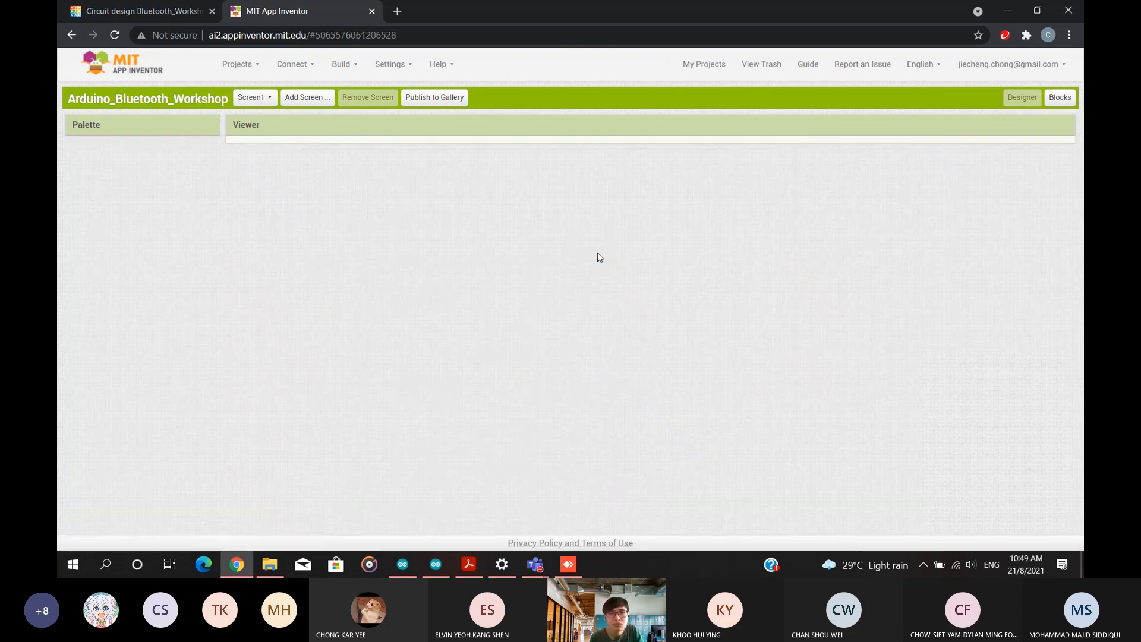
{"action": "scroll", "coordinate": [654, 265], "scroll_direction": "down", "scroll_amount": 2}
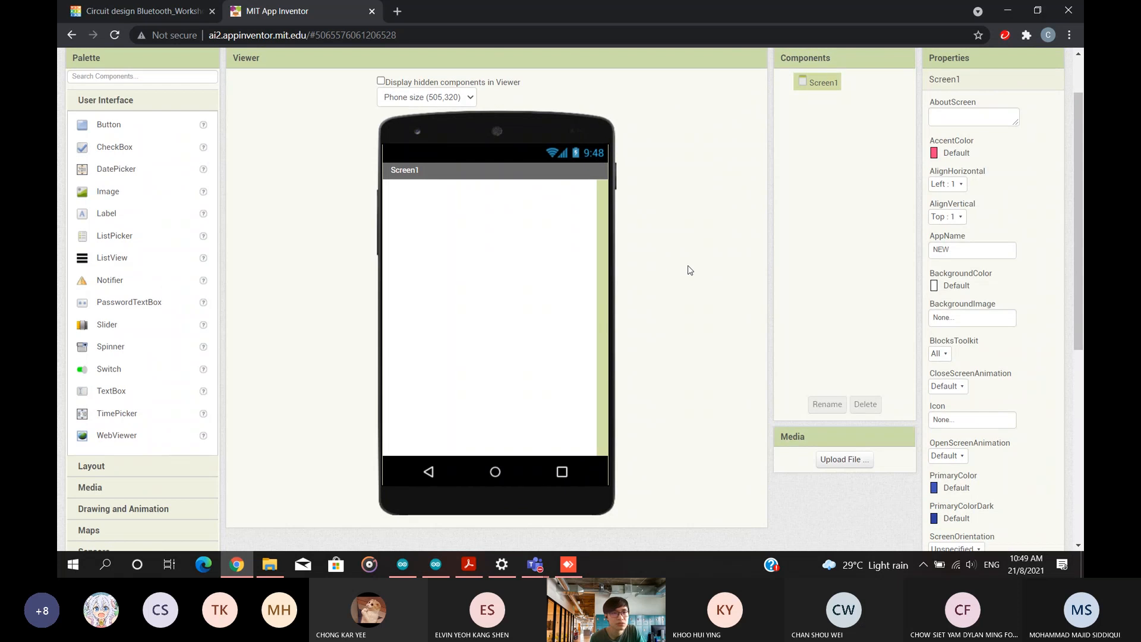
{"action": "left_click", "coordinate": [136, 466]}
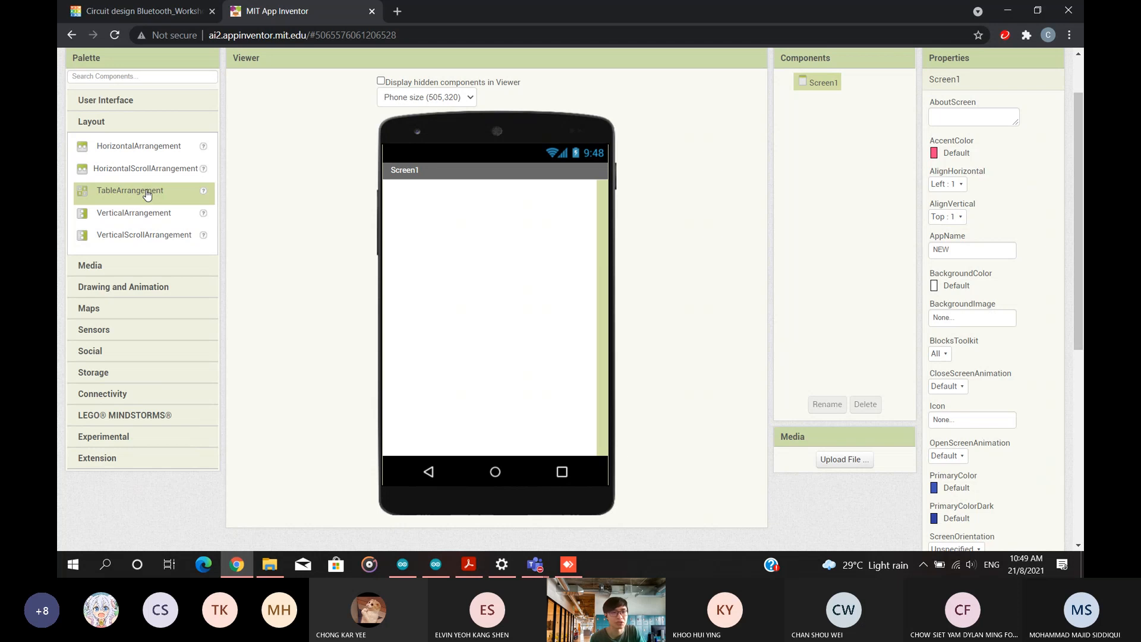
{"action": "left_click_drag", "start_coordinate": [147, 195], "coordinate": [90, 186]}
{"action": "left_click", "coordinate": [143, 102]}
{"action": "left_click", "coordinate": [109, 136]}
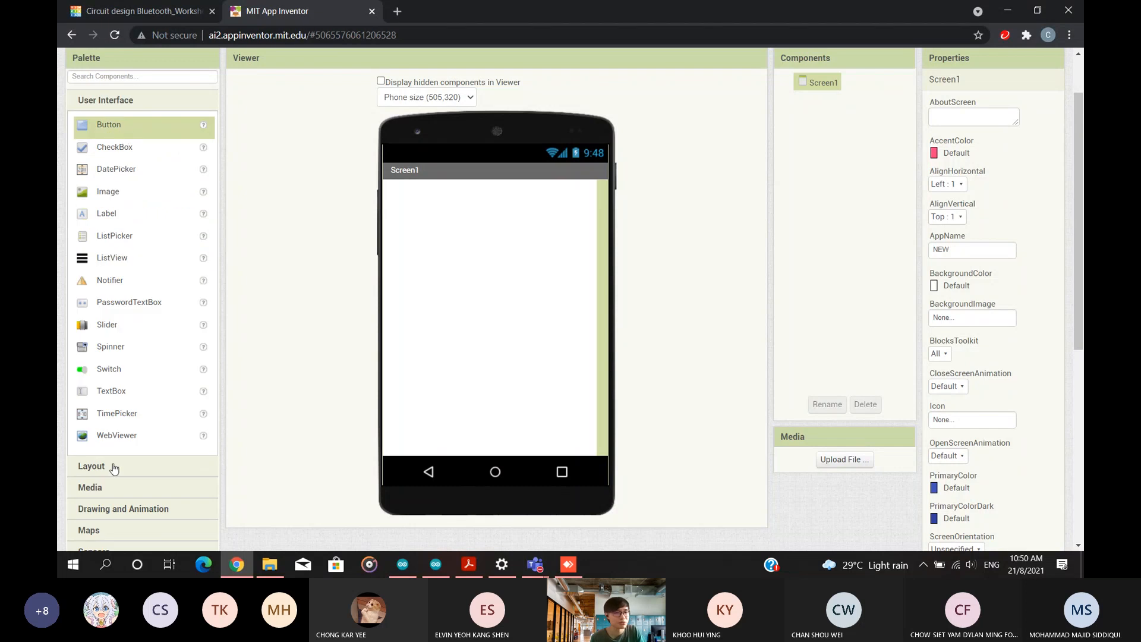
{"action": "left_click", "coordinate": [142, 473]}
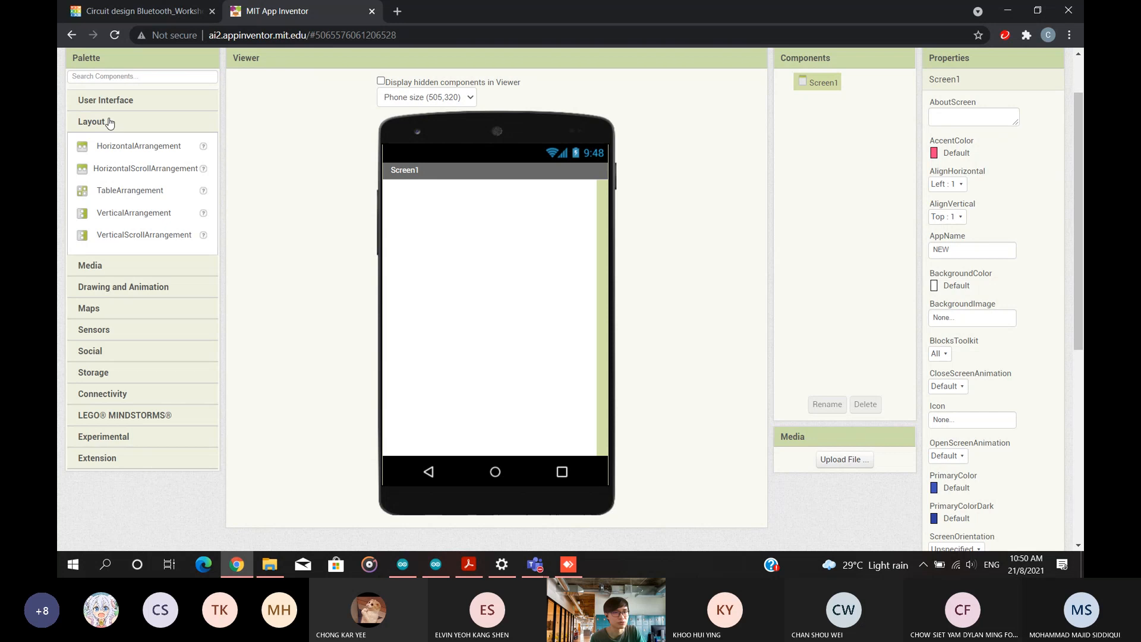
Add three buttons to Screen1, stacked one below another.
{"action": "left_click", "coordinate": [122, 101]}
{"action": "left_click_drag", "start_coordinate": [89, 128], "coordinate": [442, 265]}
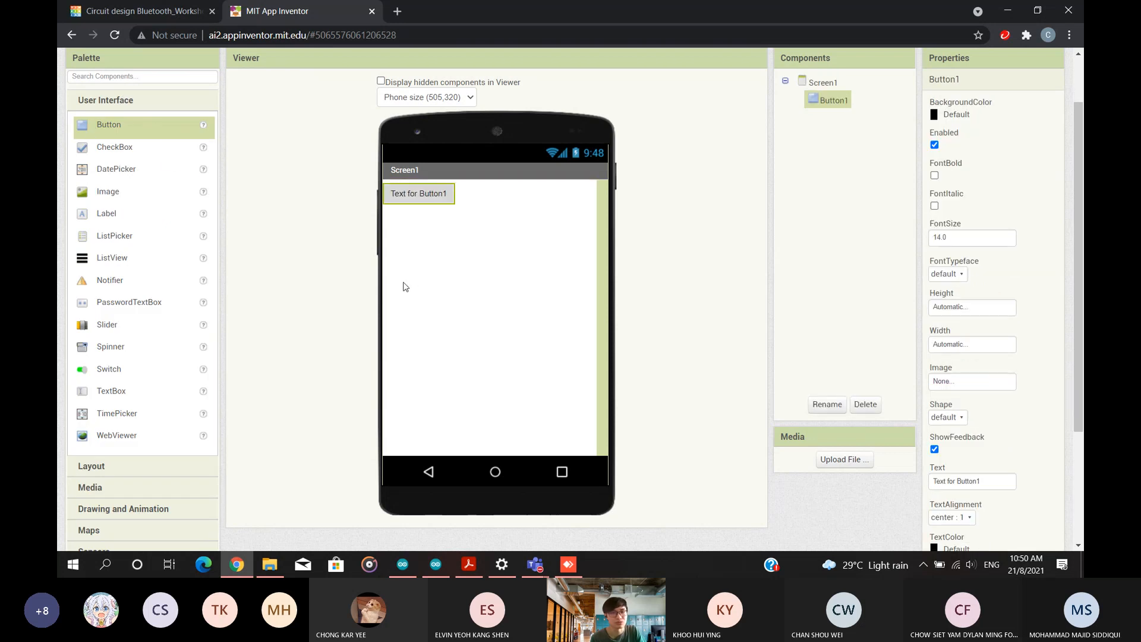
{"action": "left_click_drag", "start_coordinate": [132, 126], "coordinate": [504, 193]}
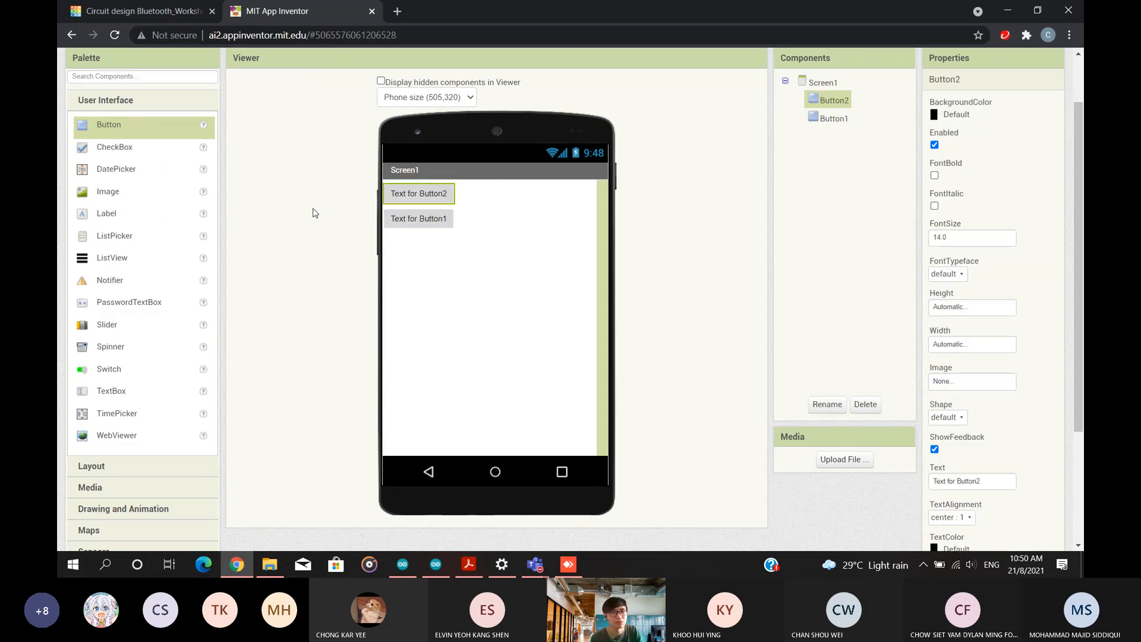
{"action": "left_click_drag", "start_coordinate": [100, 132], "coordinate": [468, 249]}
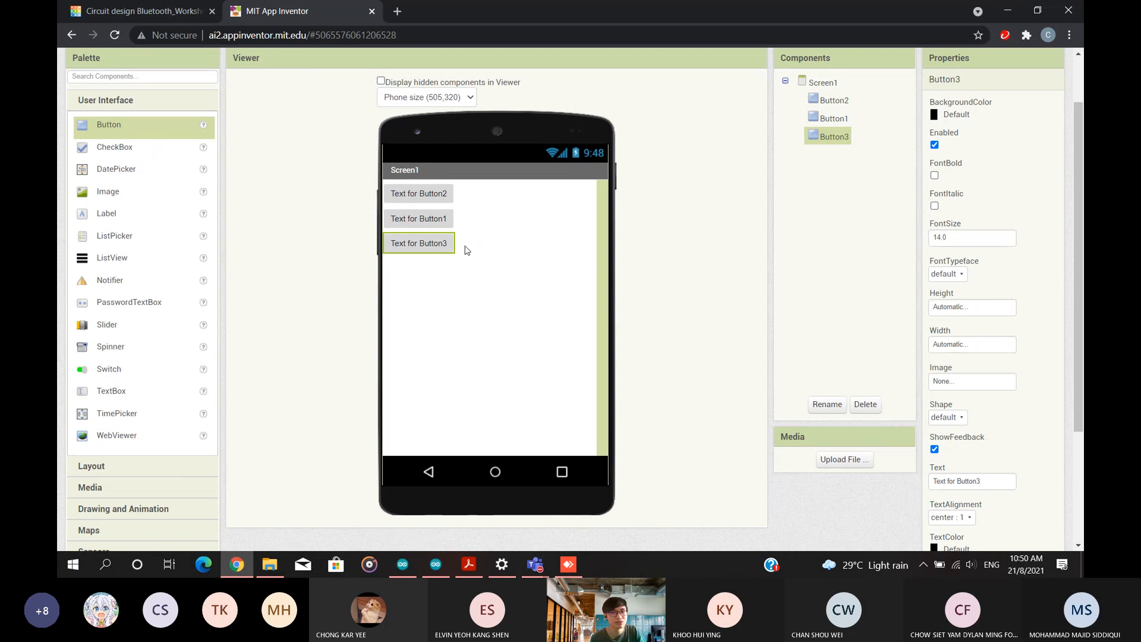
{"action": "left_click", "coordinate": [441, 229]}
{"action": "left_click", "coordinate": [419, 193]}
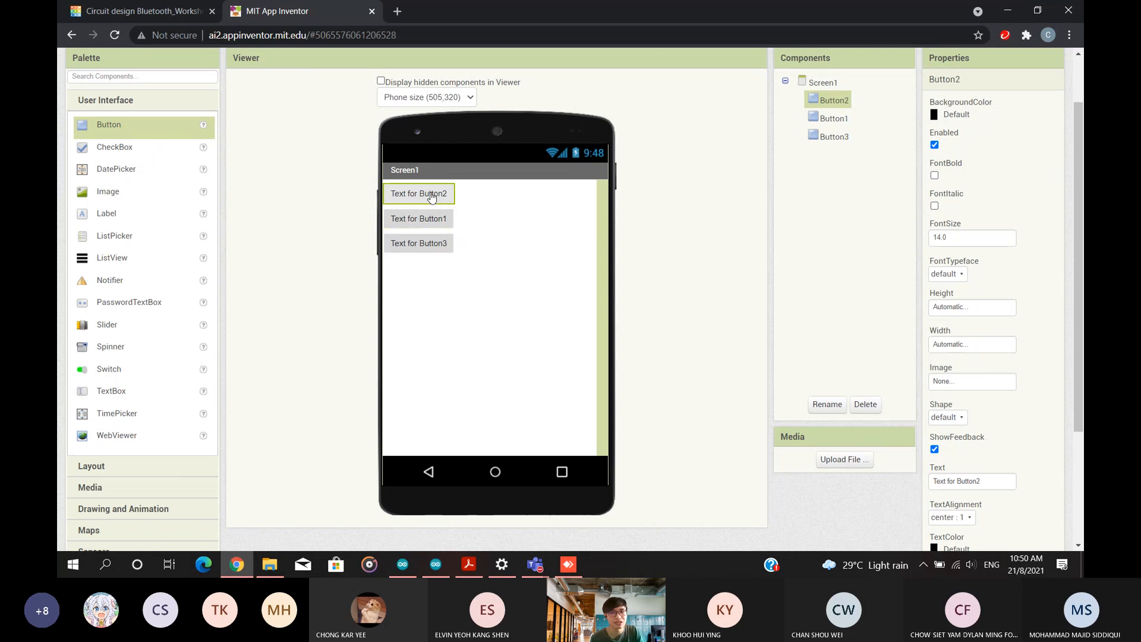
{"action": "left_click", "coordinate": [432, 250]}
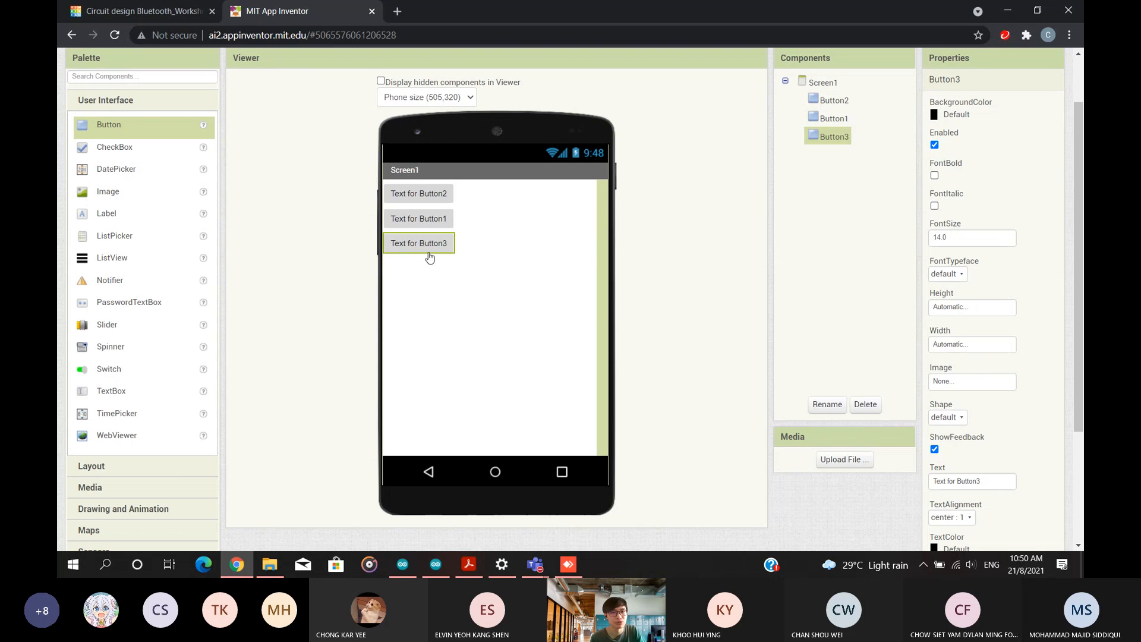
Add a TableArrangement below the three buttons and set it to 3 columns and 1 row.
{"action": "left_click", "coordinate": [126, 467]}
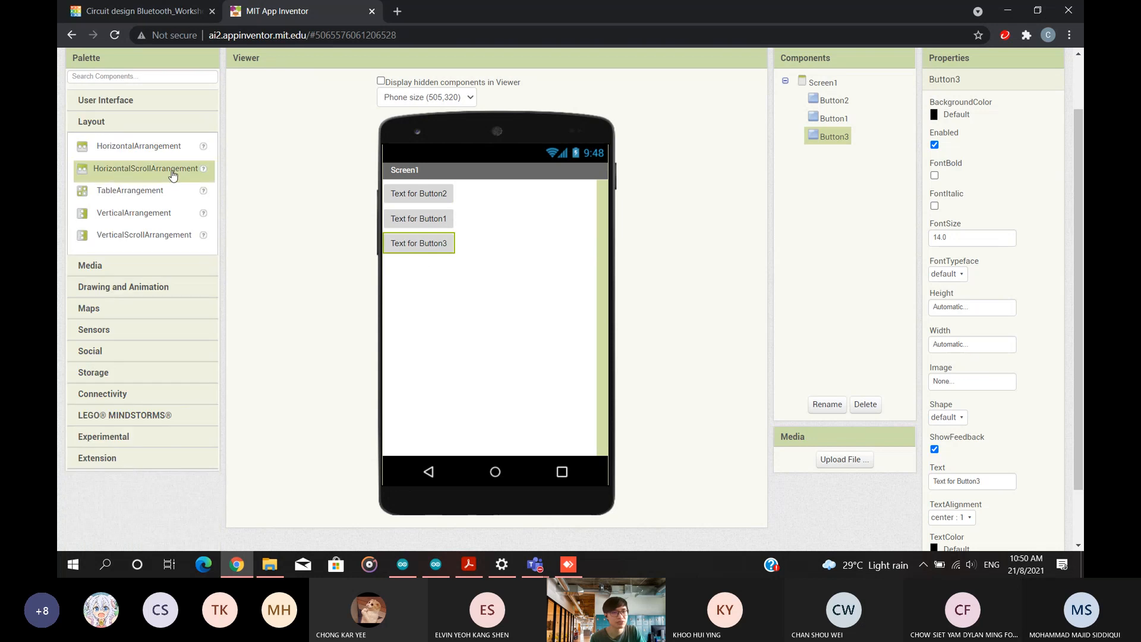
{"action": "left_click_drag", "start_coordinate": [145, 195], "coordinate": [440, 296]}
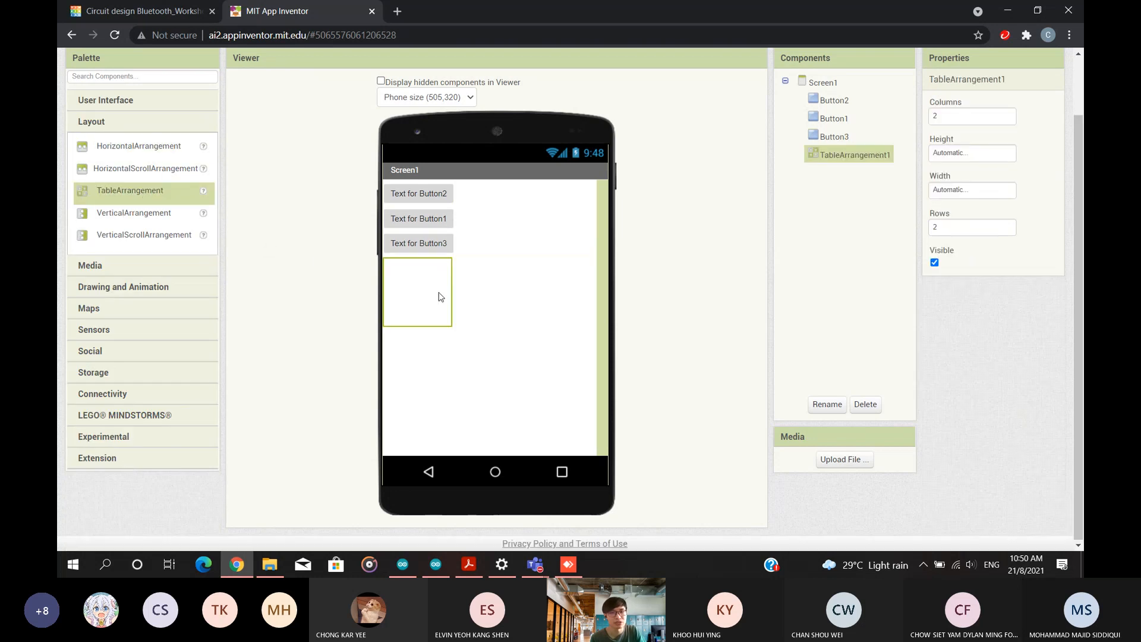
{"action": "left_click", "coordinate": [977, 114]}
{"action": "key", "text": "BackSpace"}
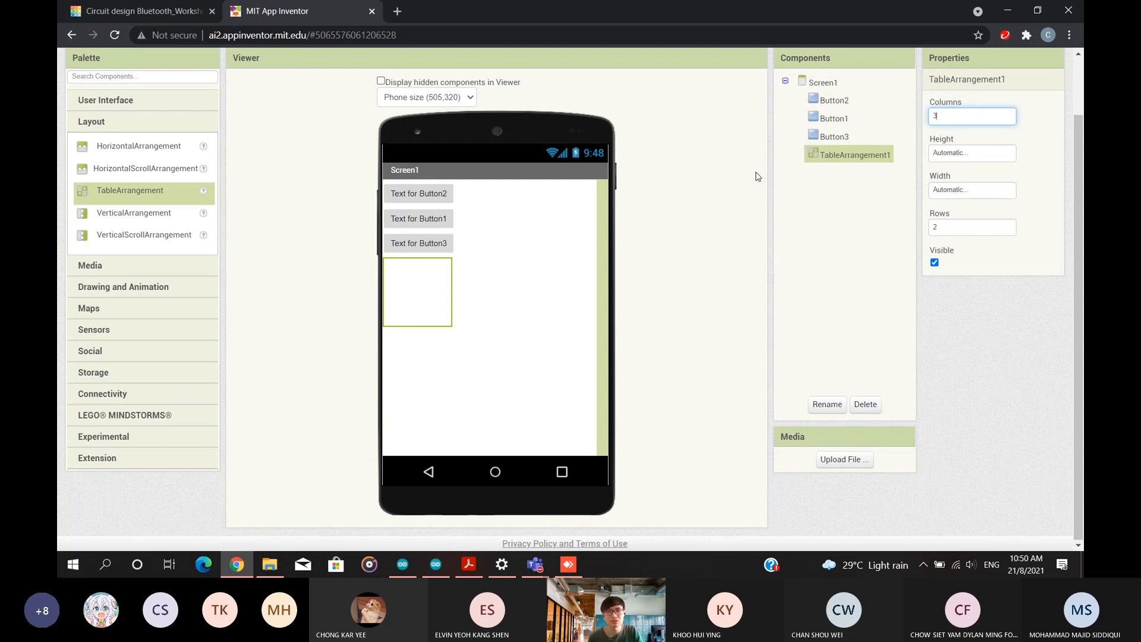
{"action": "left_click", "coordinate": [949, 226]}
{"action": "key", "text": "BackSpace"}
{"action": "type", "text": "1"}
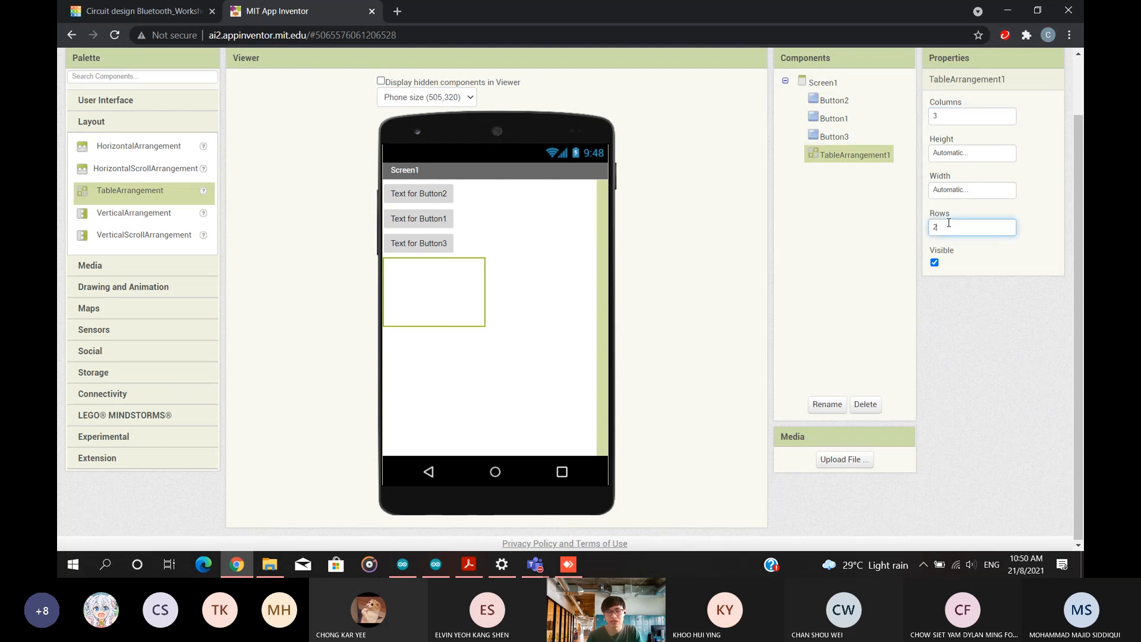
{"action": "left_click", "coordinate": [1030, 186]}
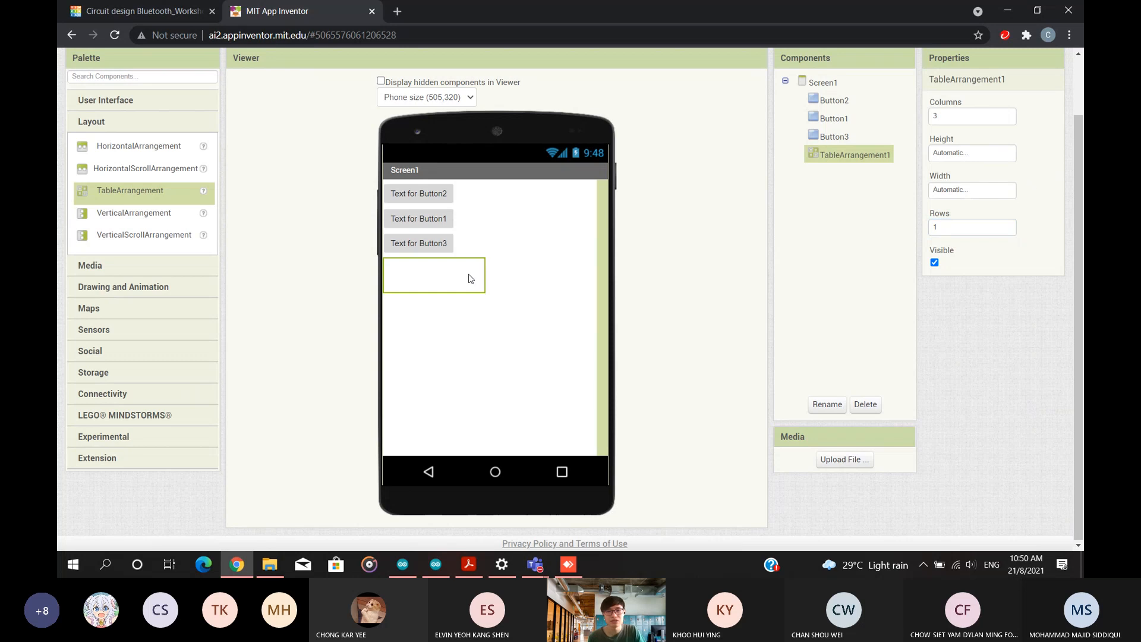
Move Button3, Button1 and Button2 into the table arrangement side by side, in that order.
{"action": "left_click_drag", "start_coordinate": [431, 245], "coordinate": [416, 274]}
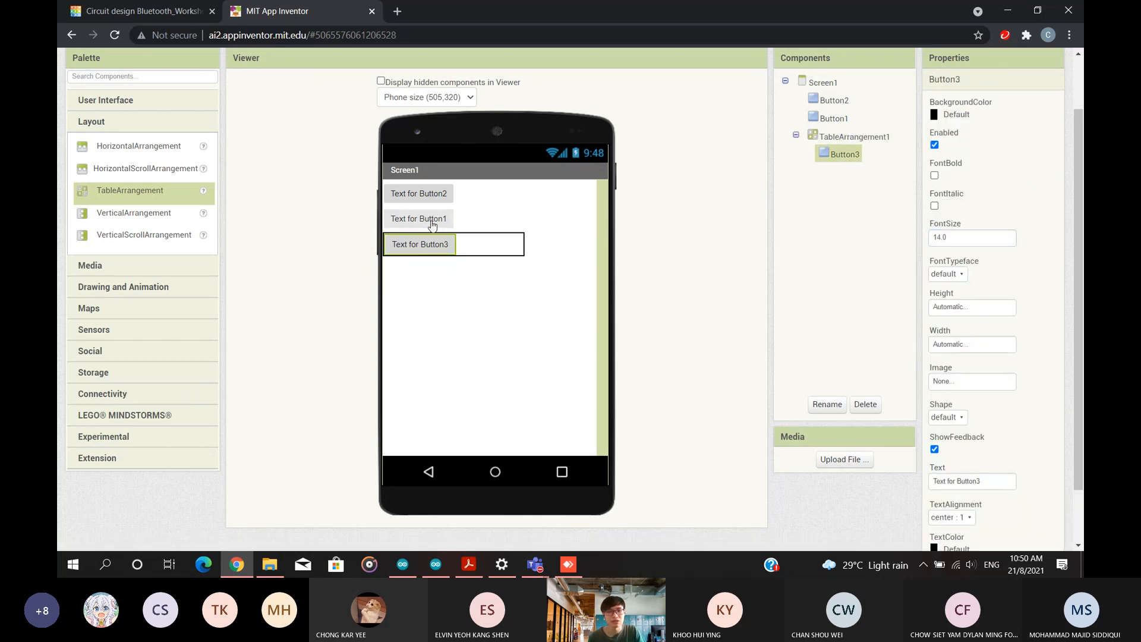
{"action": "left_click_drag", "start_coordinate": [432, 224], "coordinate": [478, 244]}
{"action": "left_click_drag", "start_coordinate": [430, 194], "coordinate": [552, 235]}
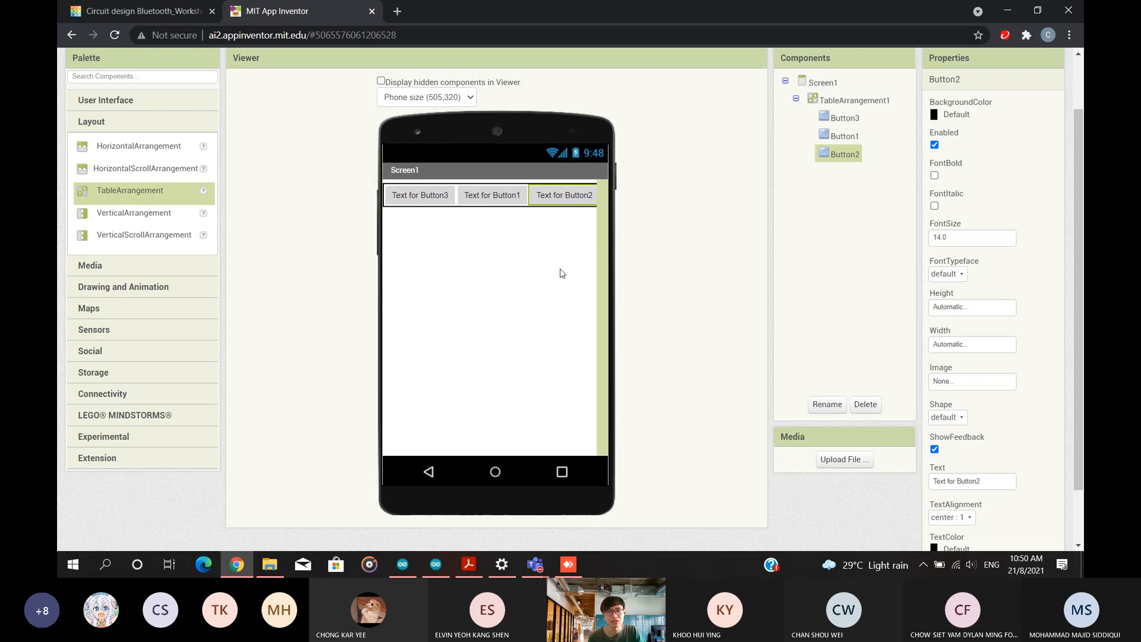
{"action": "left_click", "coordinate": [580, 257]}
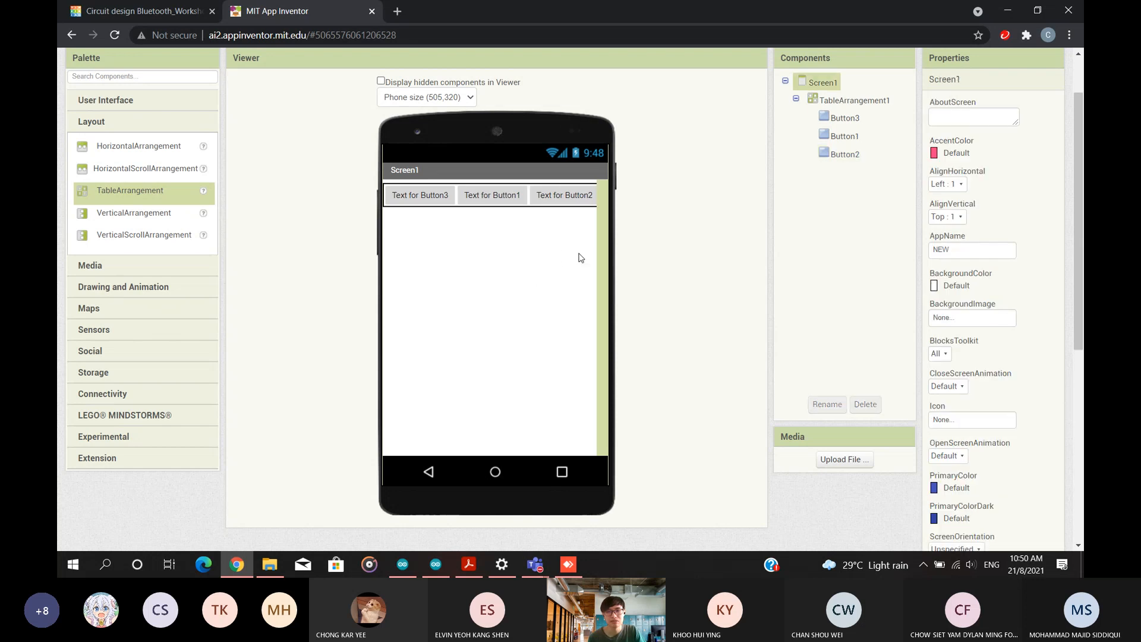
Change the text of Button1, in the middle cell of the table arrangement, to BUTTON 1.
{"action": "left_click", "coordinate": [545, 202]}
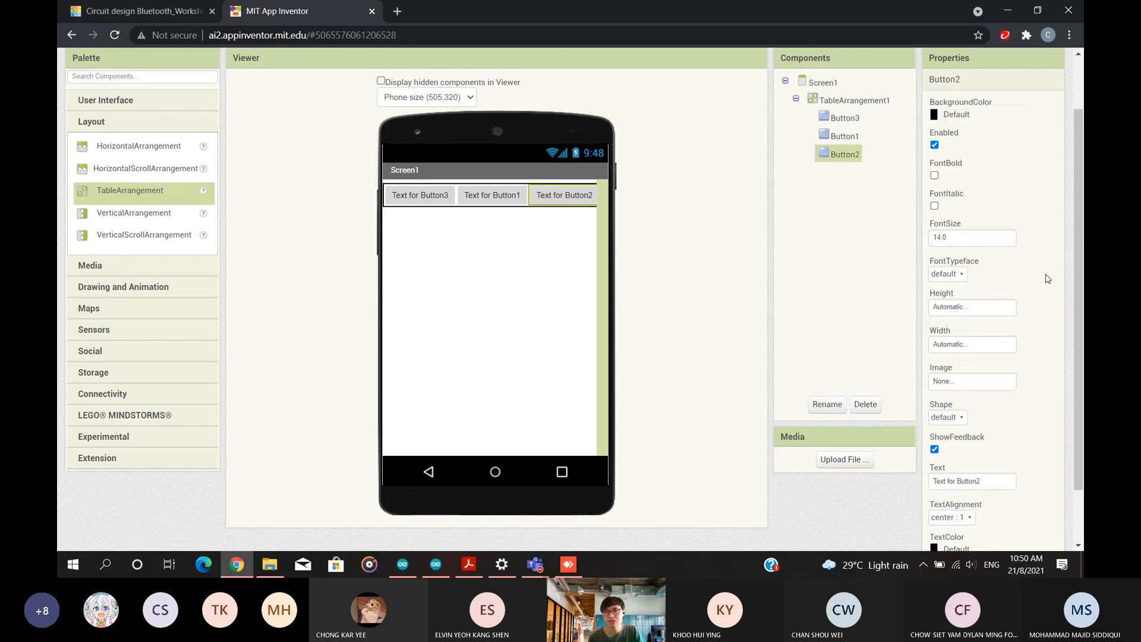
{"action": "left_click", "coordinate": [540, 209]}
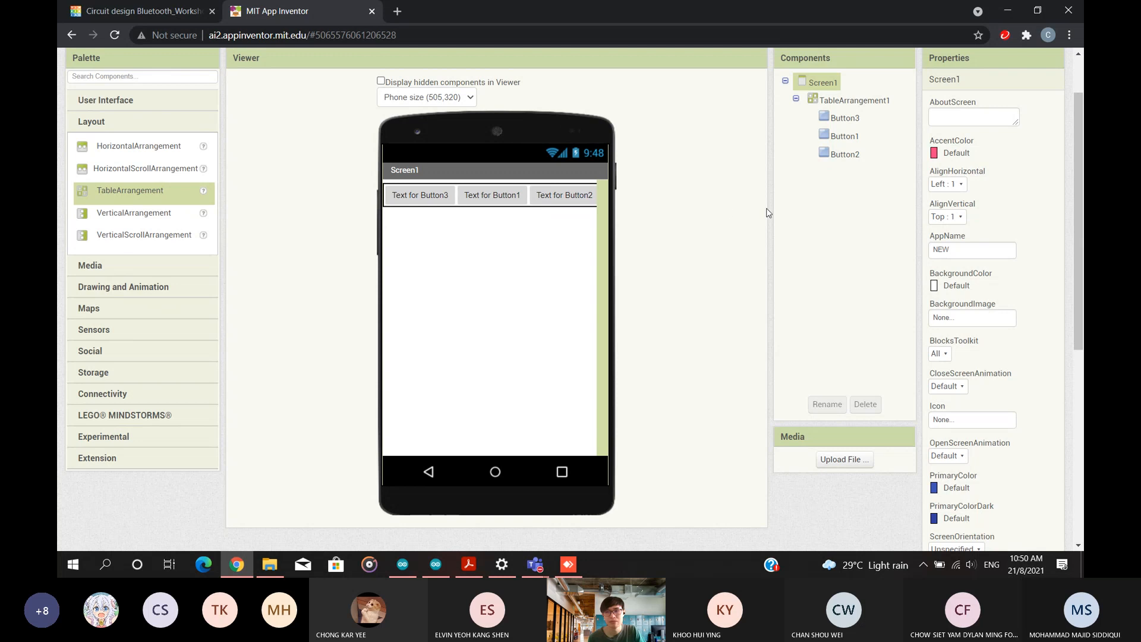
{"action": "left_click", "coordinate": [484, 199]}
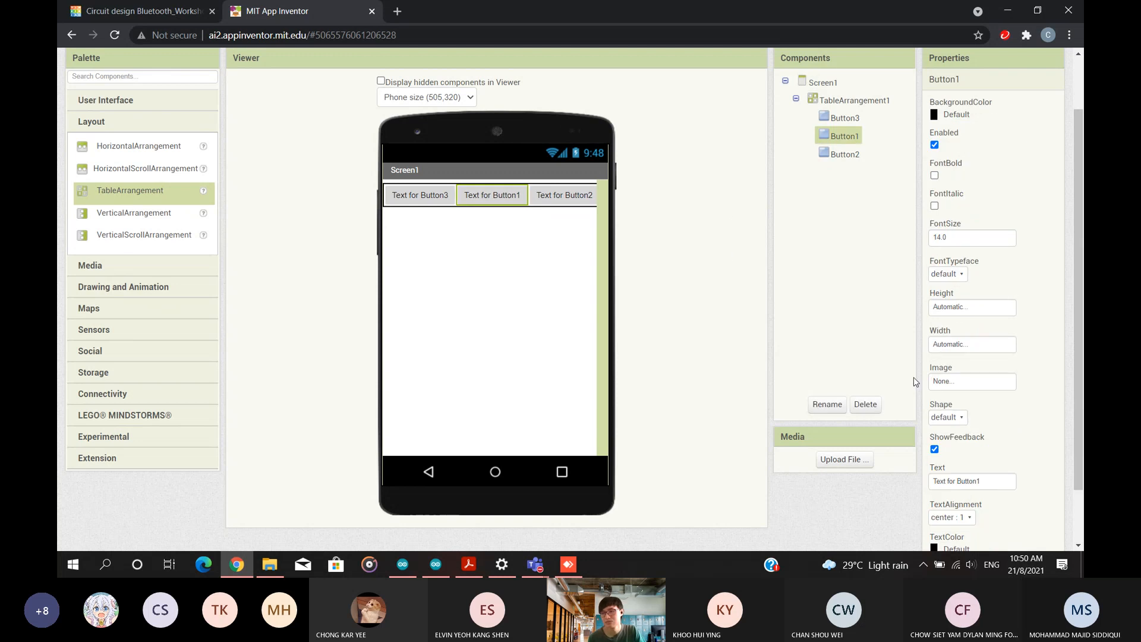
{"action": "scroll", "coordinate": [1046, 376], "scroll_direction": "down", "scroll_amount": 2}
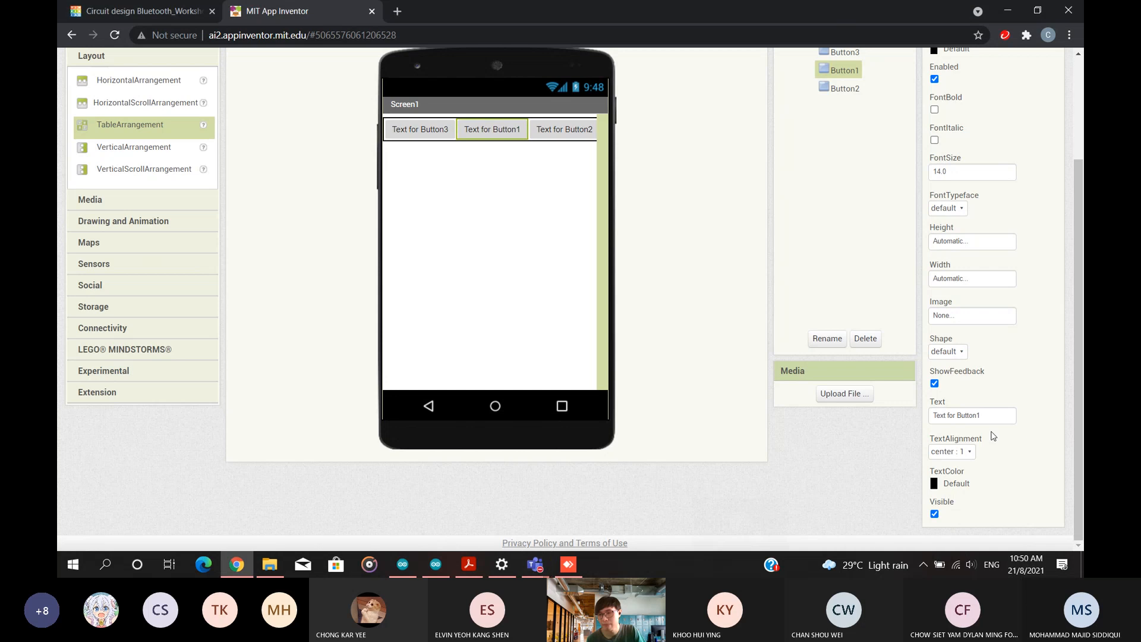
{"action": "left_click_drag", "start_coordinate": [1010, 415], "coordinate": [918, 433]}
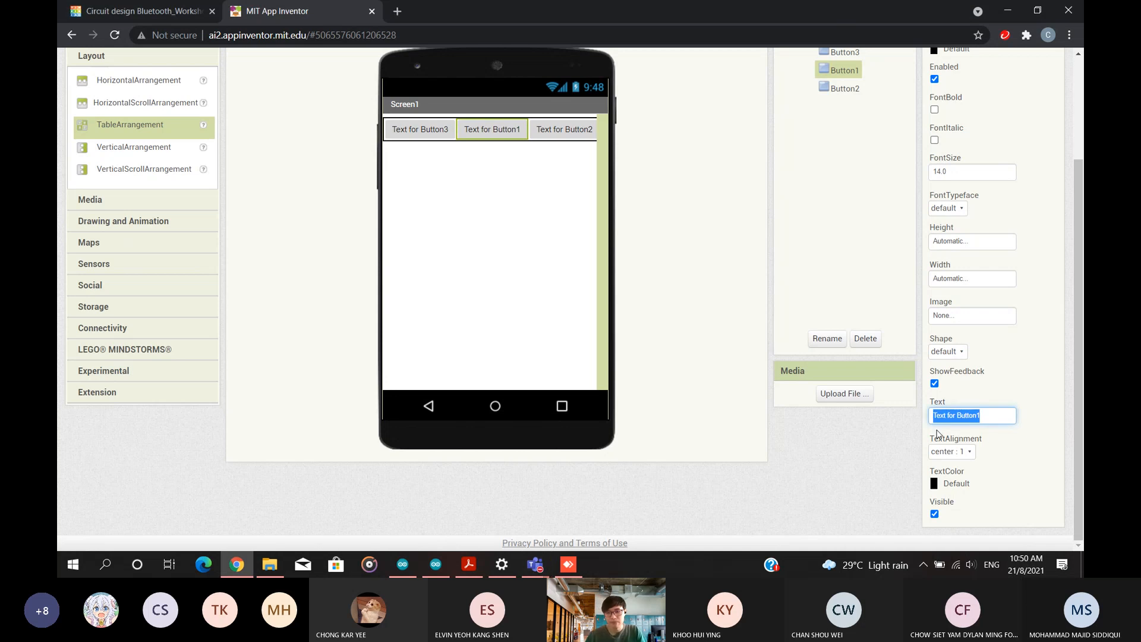
{"action": "key", "text": "BackSpace"}
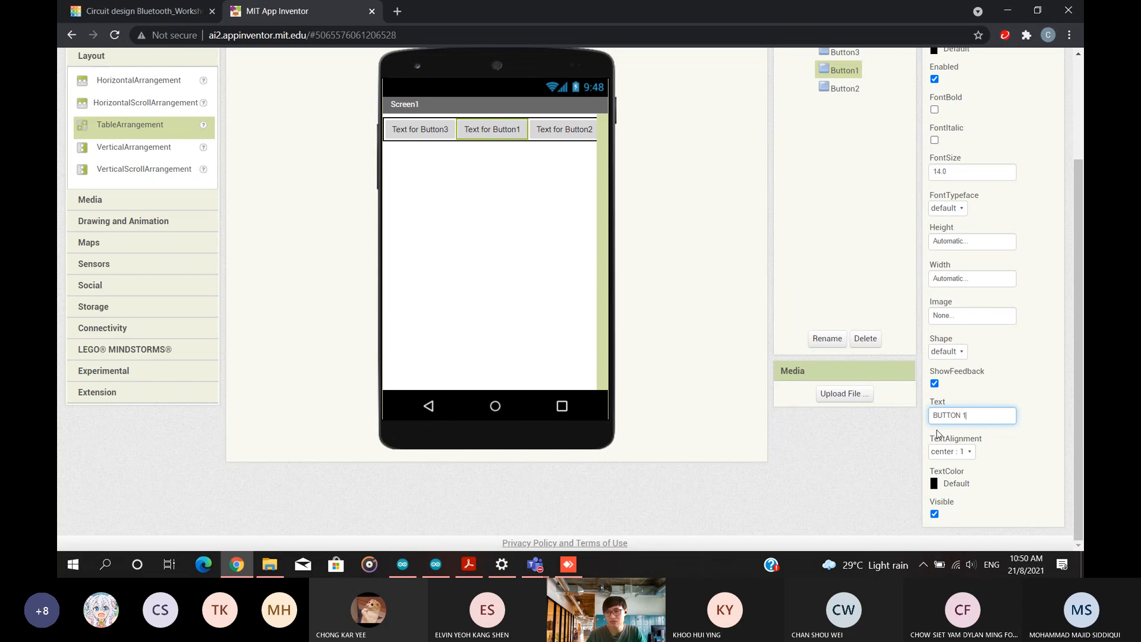
{"action": "key", "text": "Return"}
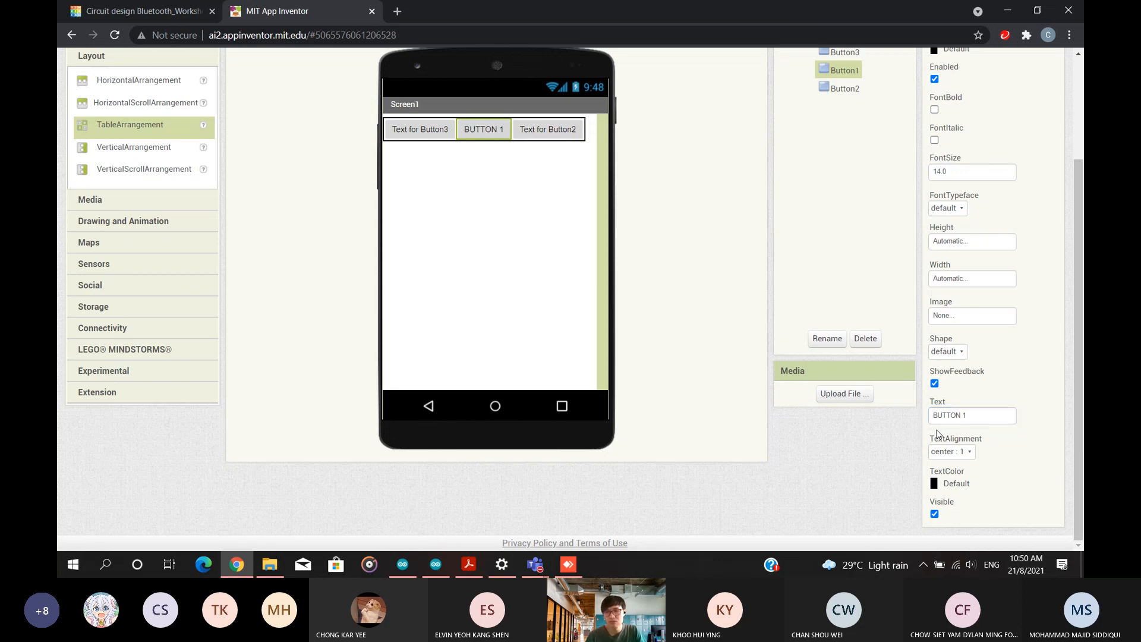
Change the text of Button2 to BUTTON 2.
{"action": "scroll", "coordinate": [897, 379], "scroll_direction": "up", "scroll_amount": 3}
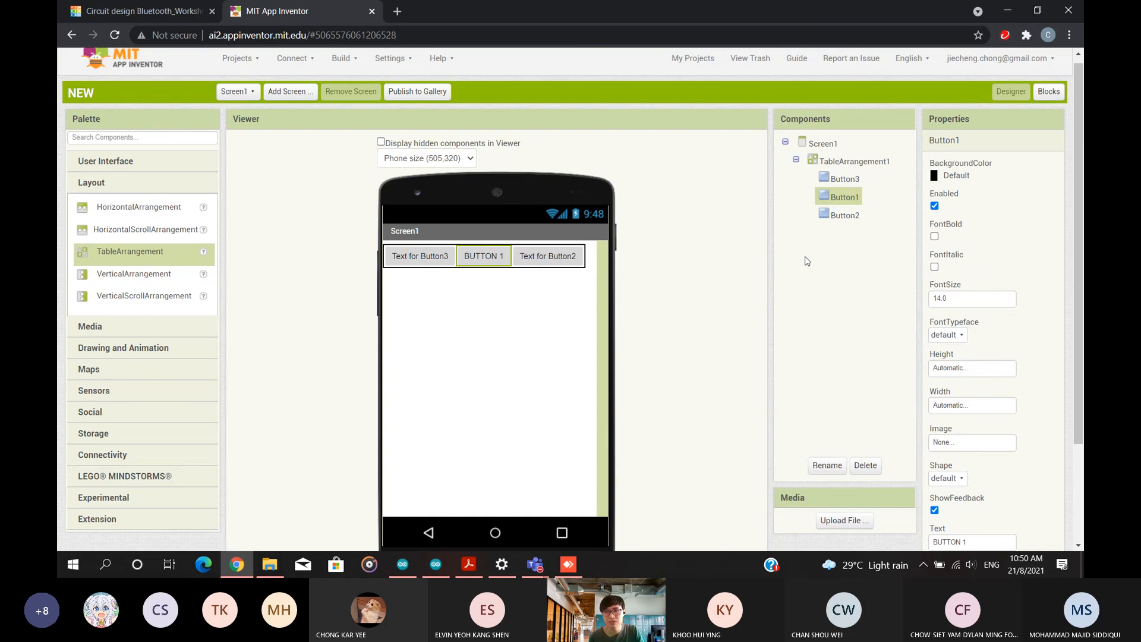
{"action": "left_click", "coordinate": [843, 217]}
{"action": "scroll", "coordinate": [885, 303], "scroll_direction": "down", "scroll_amount": 3}
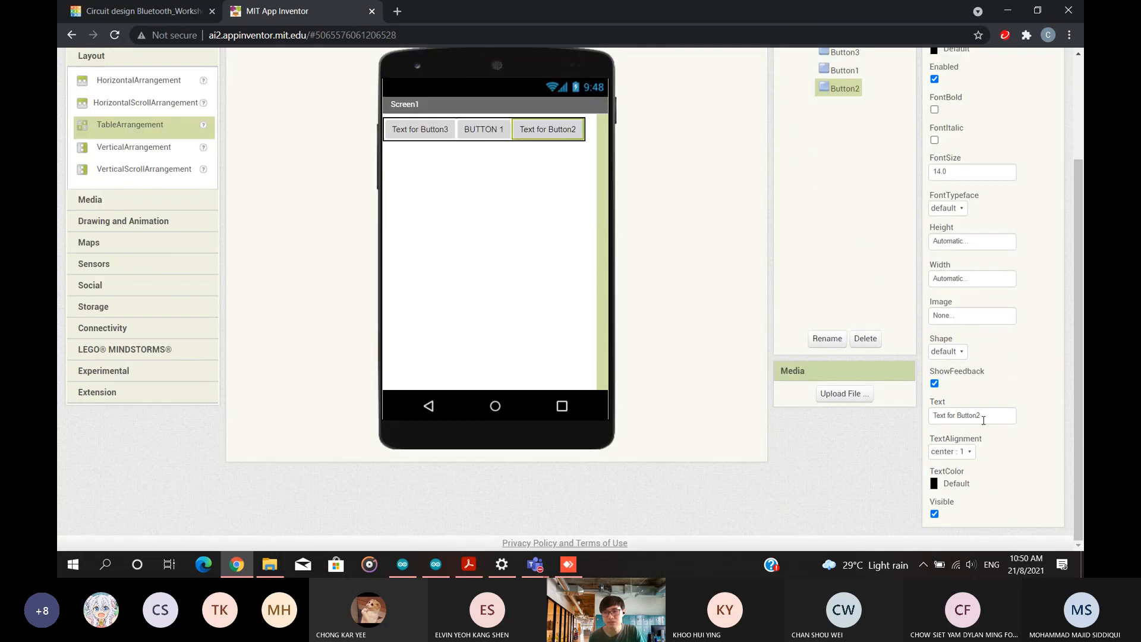
{"action": "left_click", "coordinate": [983, 421]}
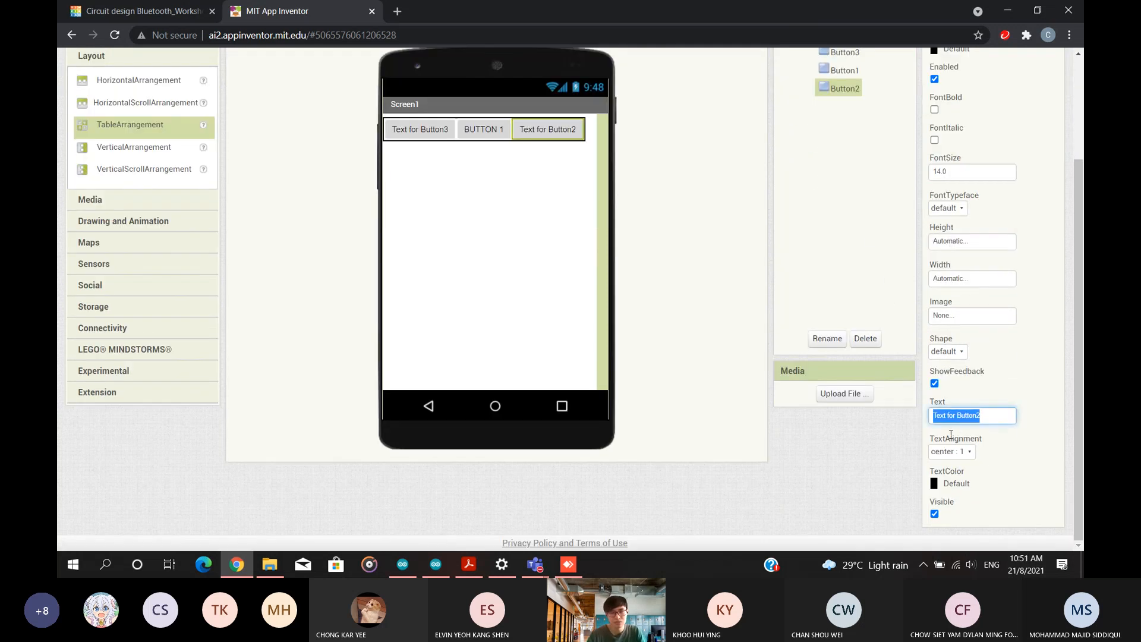
{"action": "type", "text": "BUTTON"}
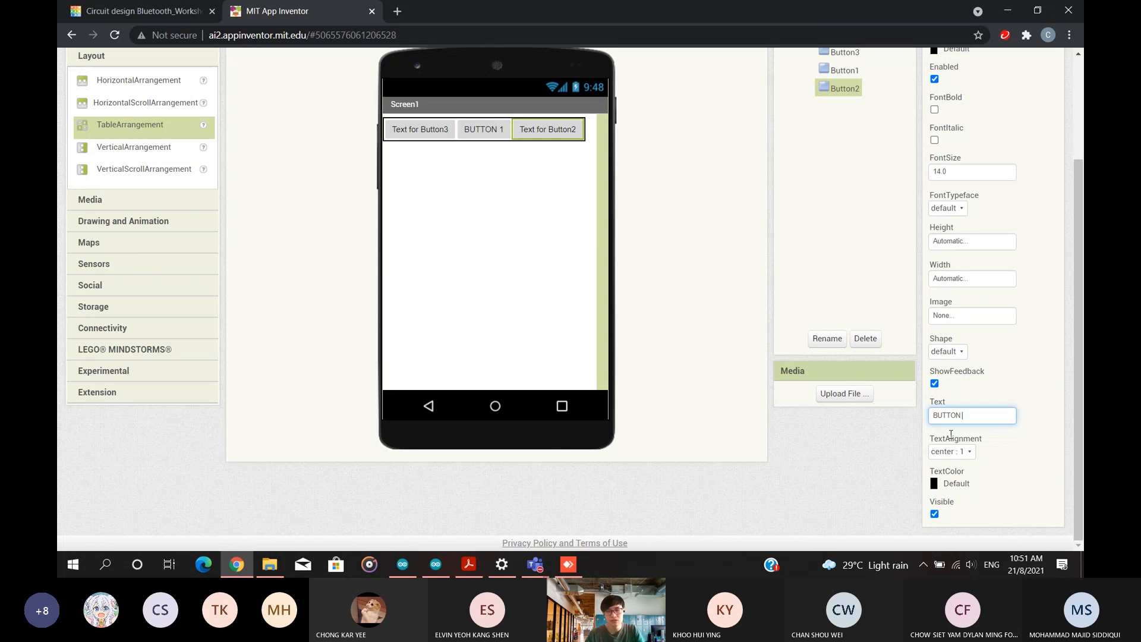
{"action": "type", "text": " 2"}
{"action": "key", "text": "Return"}
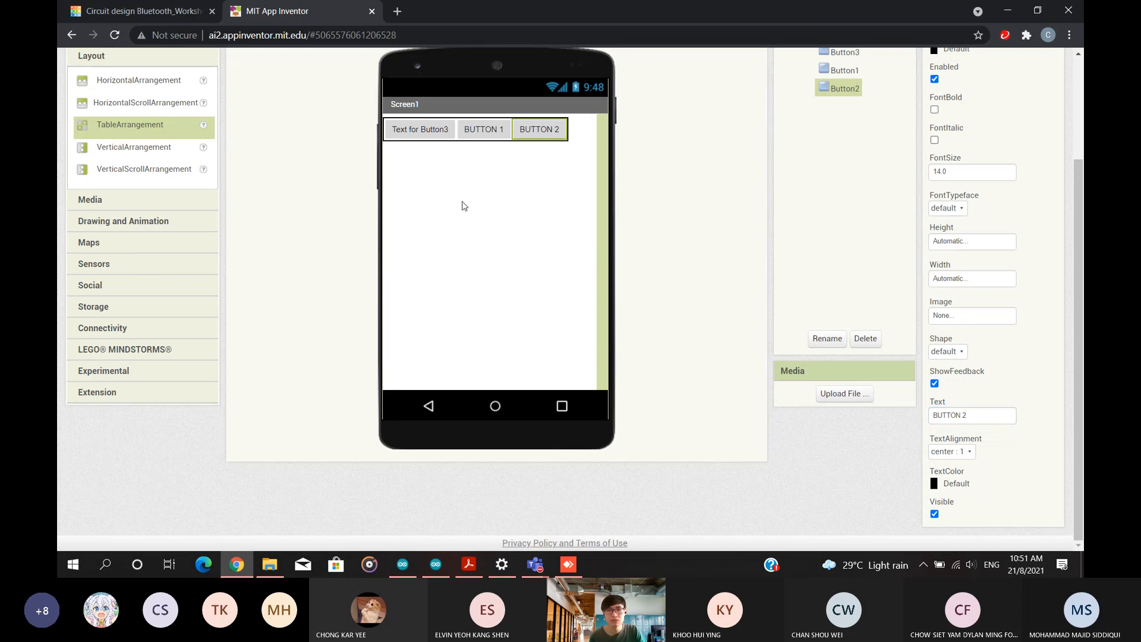
Change the text of Button3, in the first cell of the table arrangement, to BUTTON3.
{"action": "left_click", "coordinate": [425, 130]}
{"action": "triple_click", "coordinate": [982, 415]}
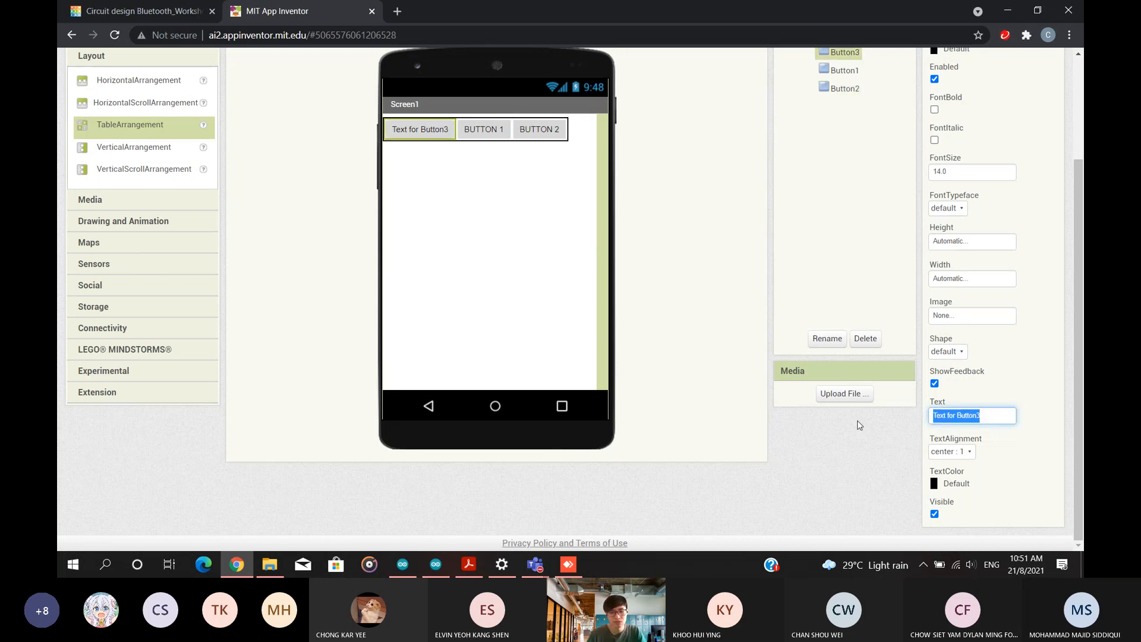
{"action": "type", "text": "BUTTON3"}
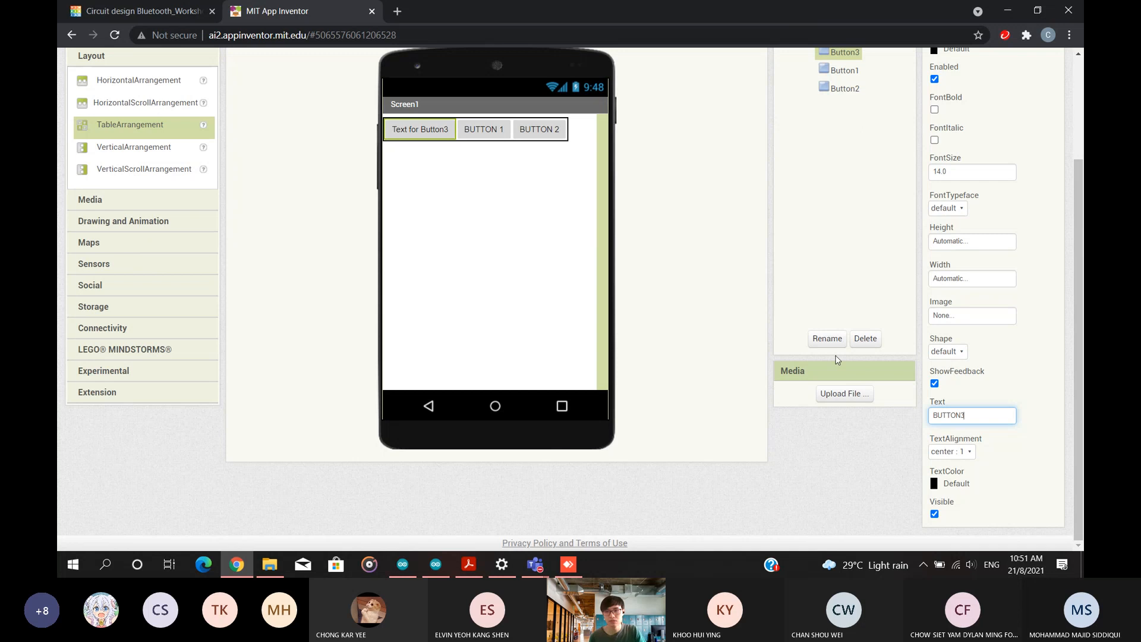
{"action": "key", "text": "Return"}
{"action": "scroll", "coordinate": [840, 242], "scroll_direction": "up", "scroll_amount": 2}
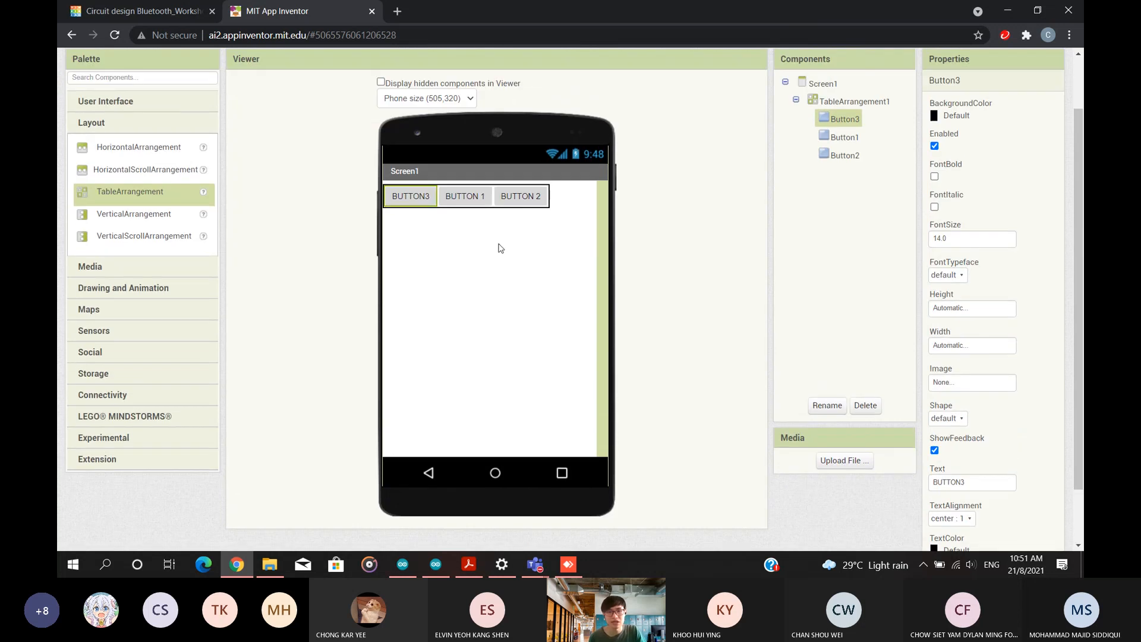
Inspect the table arrangement's properties and its available width options.
{"action": "left_click", "coordinate": [489, 211]}
{"action": "left_click", "coordinate": [490, 212]}
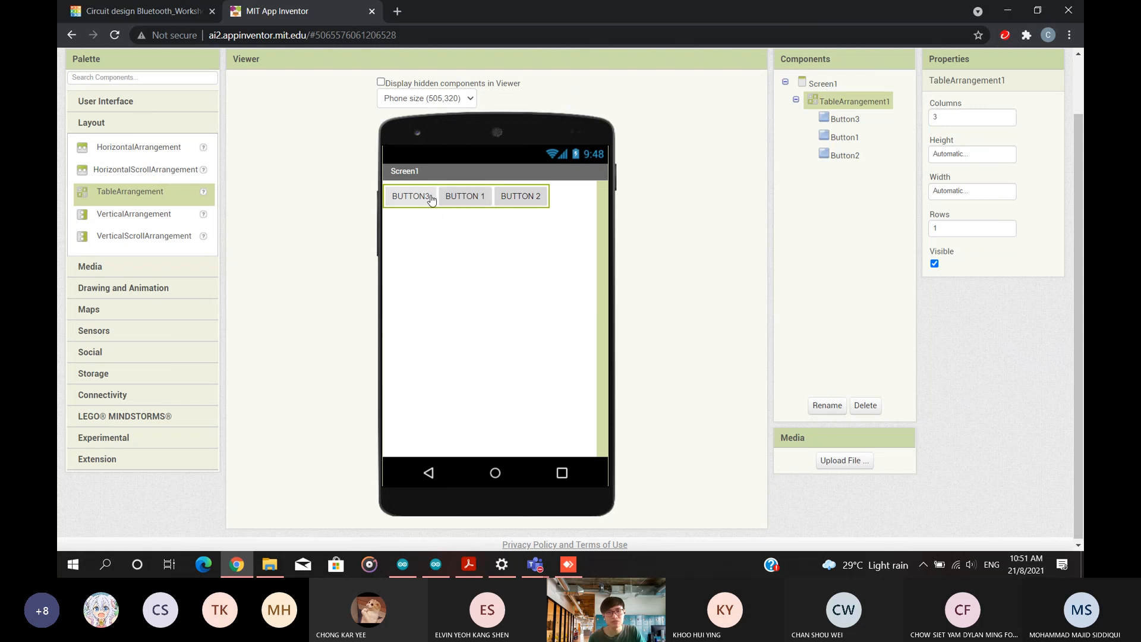
{"action": "left_click", "coordinate": [971, 196]}
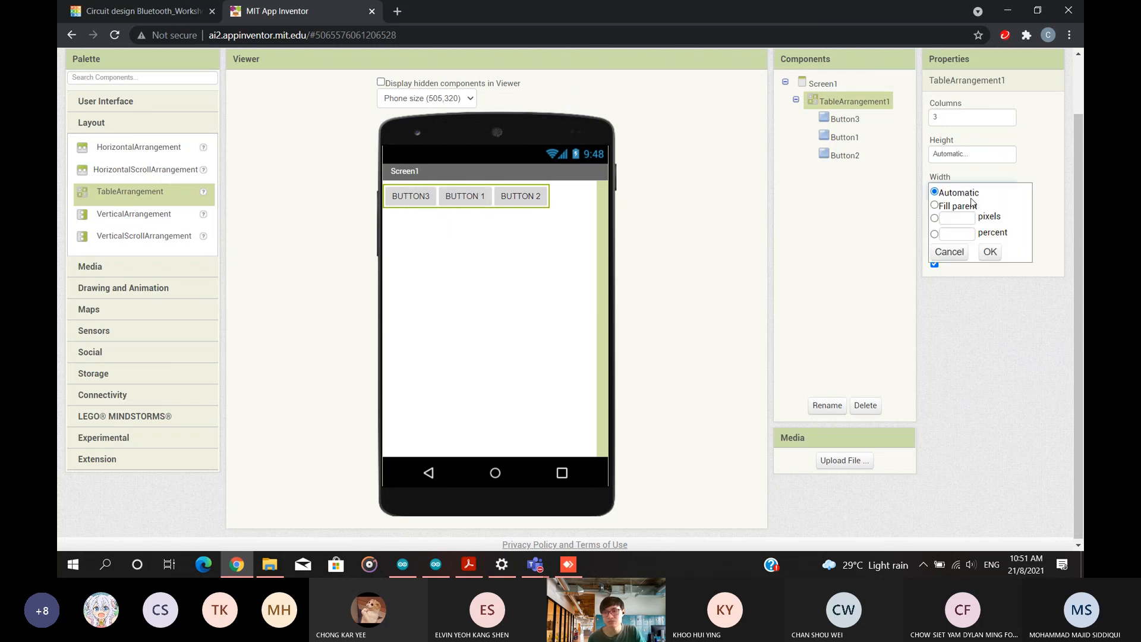
{"action": "left_click", "coordinate": [1050, 161]}
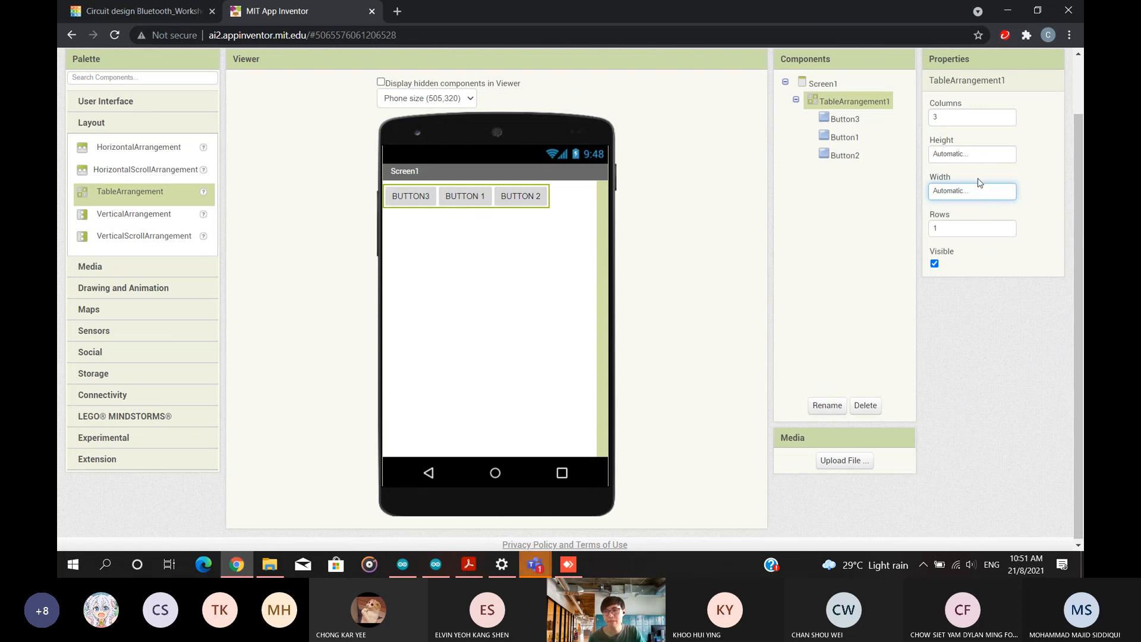
Set the table arrangement's width to 100 percent.
{"action": "left_click", "coordinate": [985, 196]}
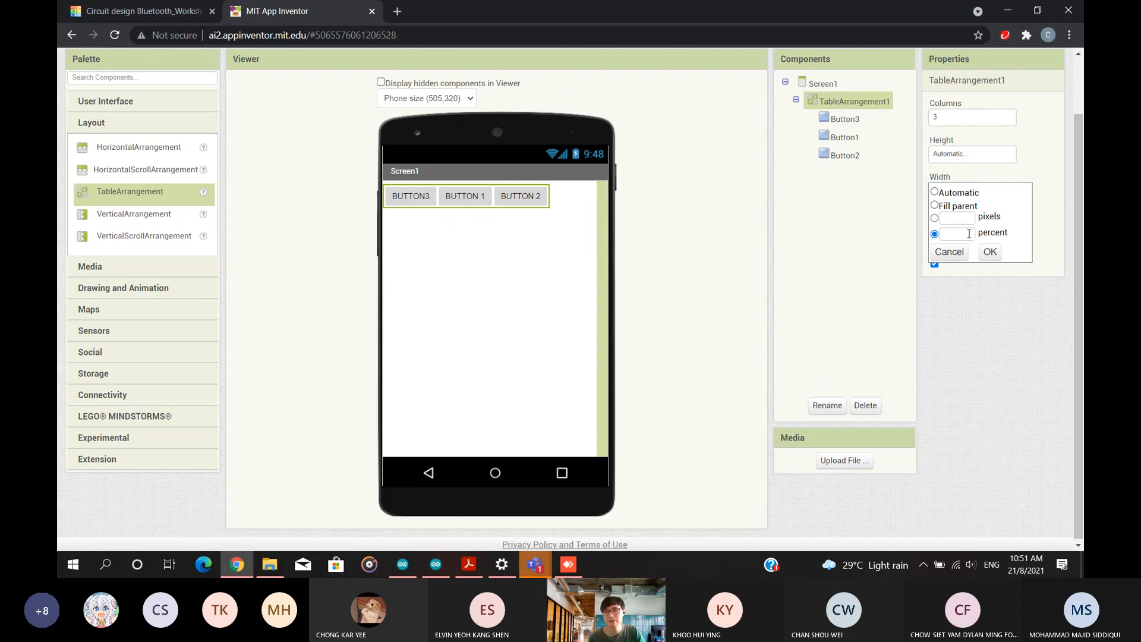
{"action": "left_click", "coordinate": [968, 234]}
{"action": "type", "text": "100"}
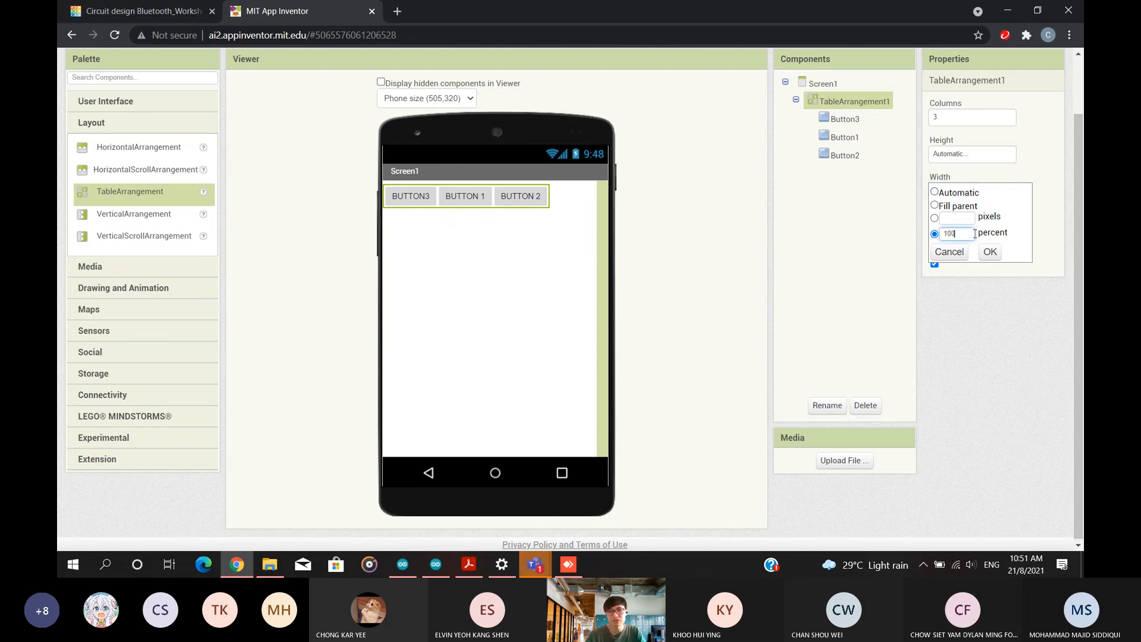
{"action": "left_click", "coordinate": [991, 251]}
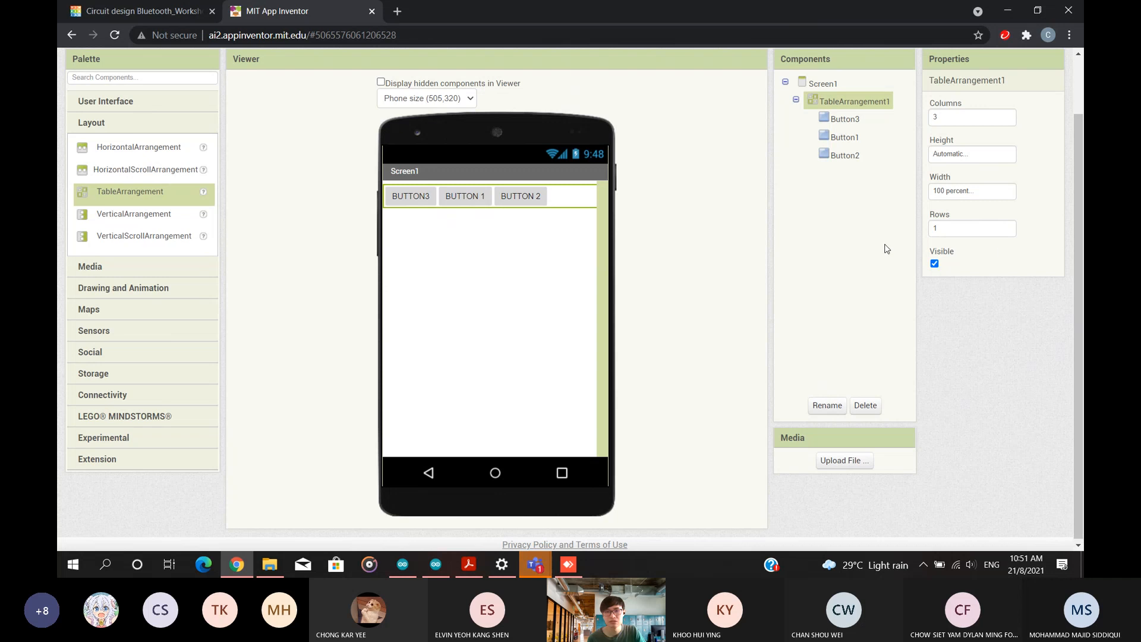
{"action": "left_click", "coordinate": [541, 224]}
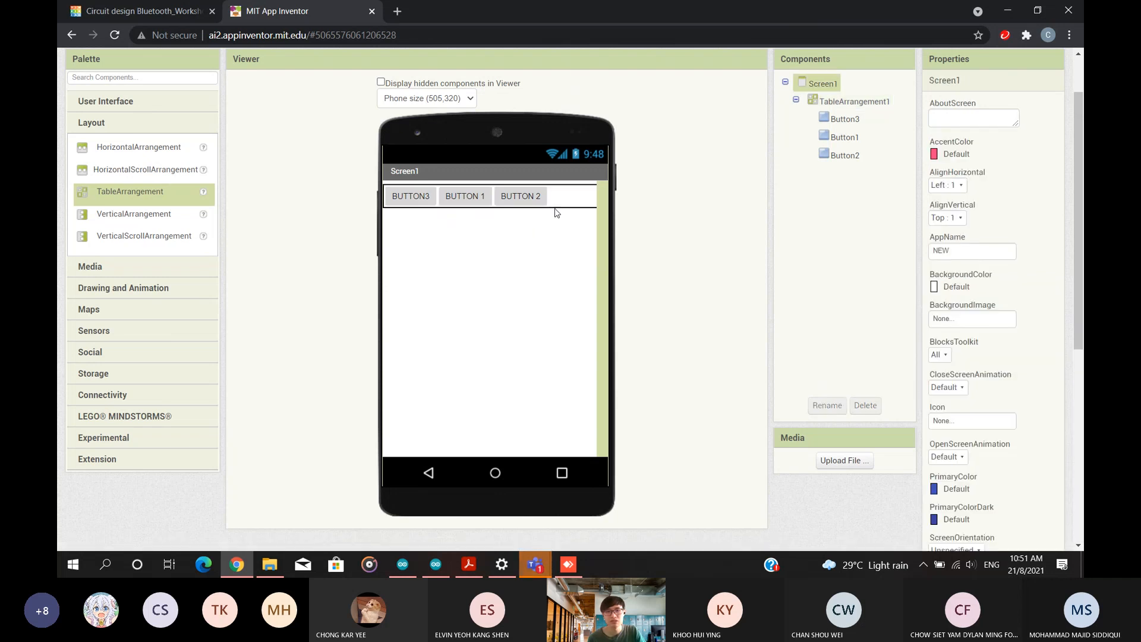
{"action": "left_click", "coordinate": [559, 206]}
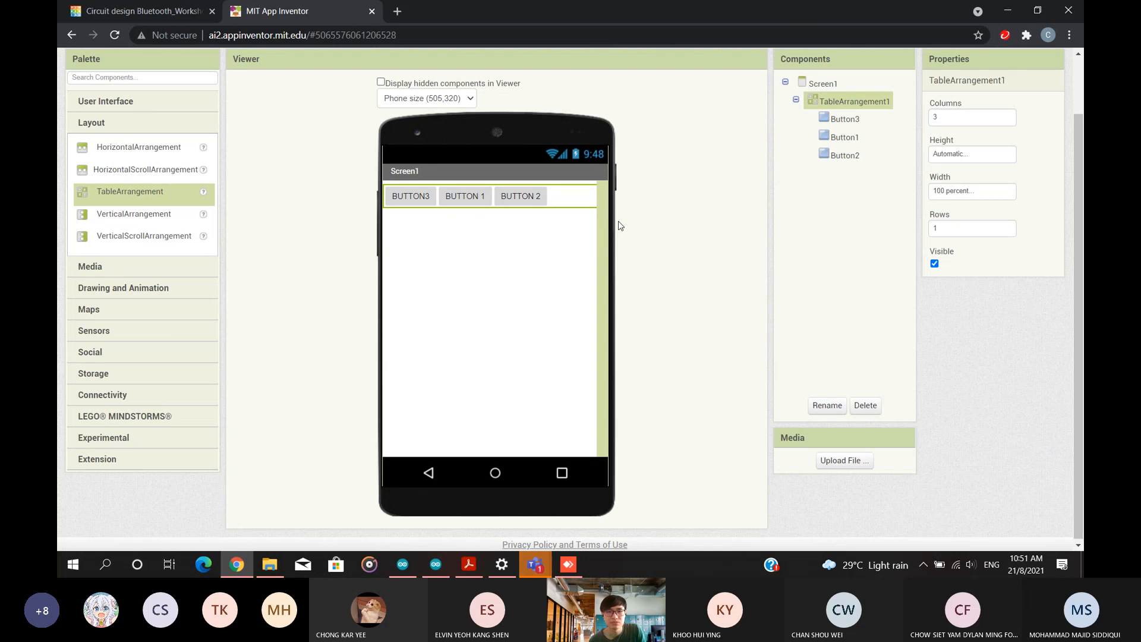
Examine the properties of Button2 and of the table arrangement for settings that control the button spacing.
{"action": "left_click", "coordinate": [542, 195]}
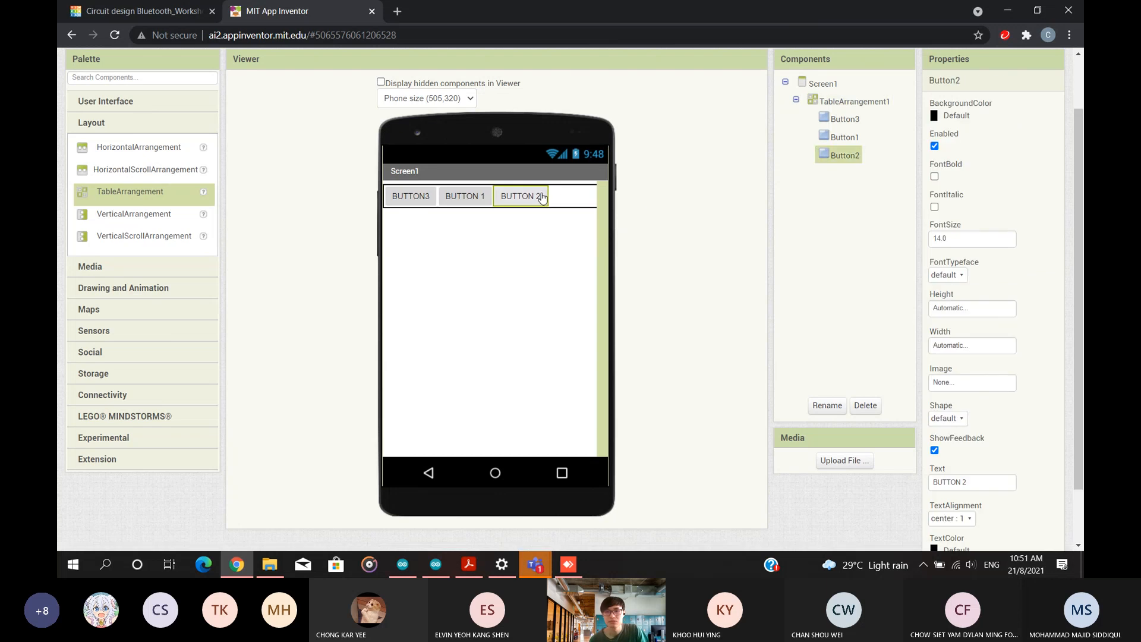
{"action": "scroll", "coordinate": [988, 357], "scroll_direction": "down", "scroll_amount": 2}
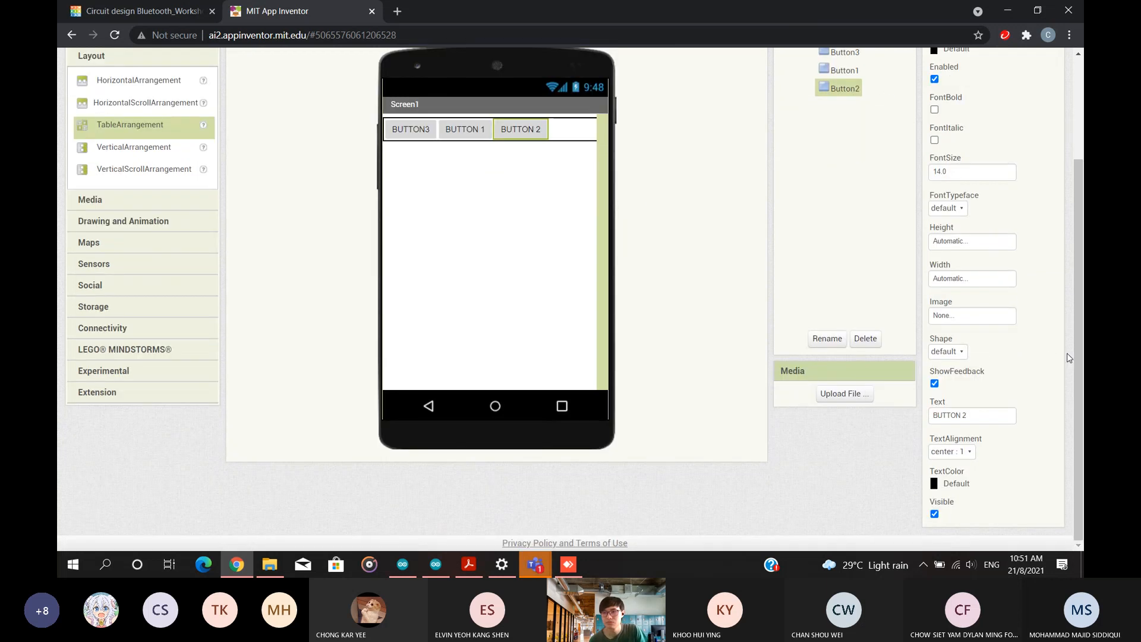
{"action": "scroll", "coordinate": [1070, 358], "scroll_direction": "up", "scroll_amount": 3}
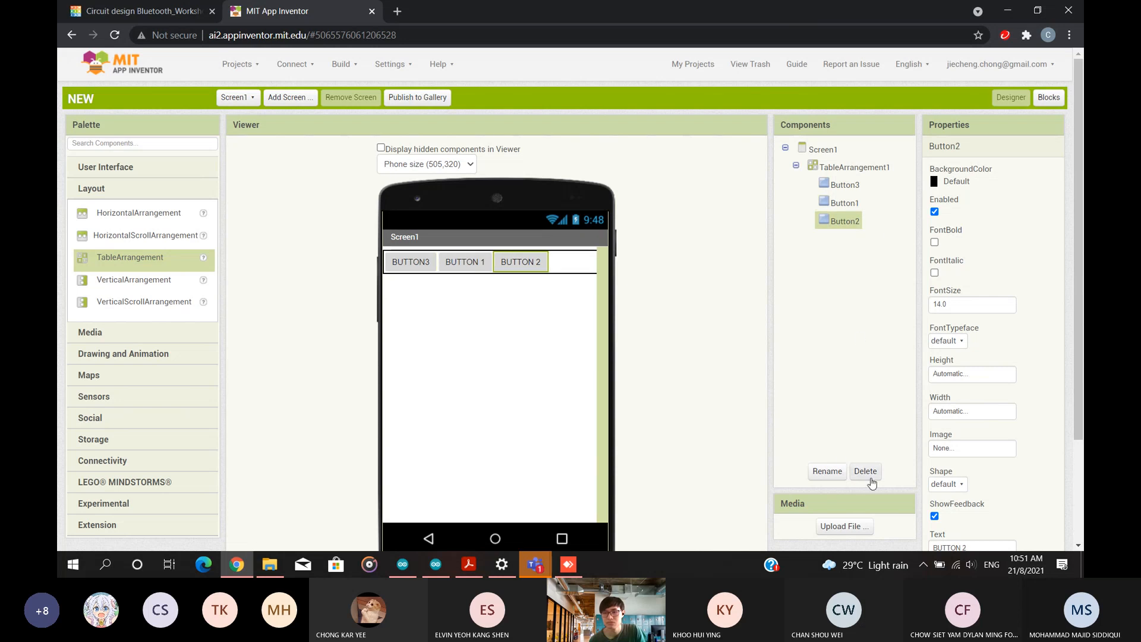
{"action": "left_click", "coordinate": [844, 167]}
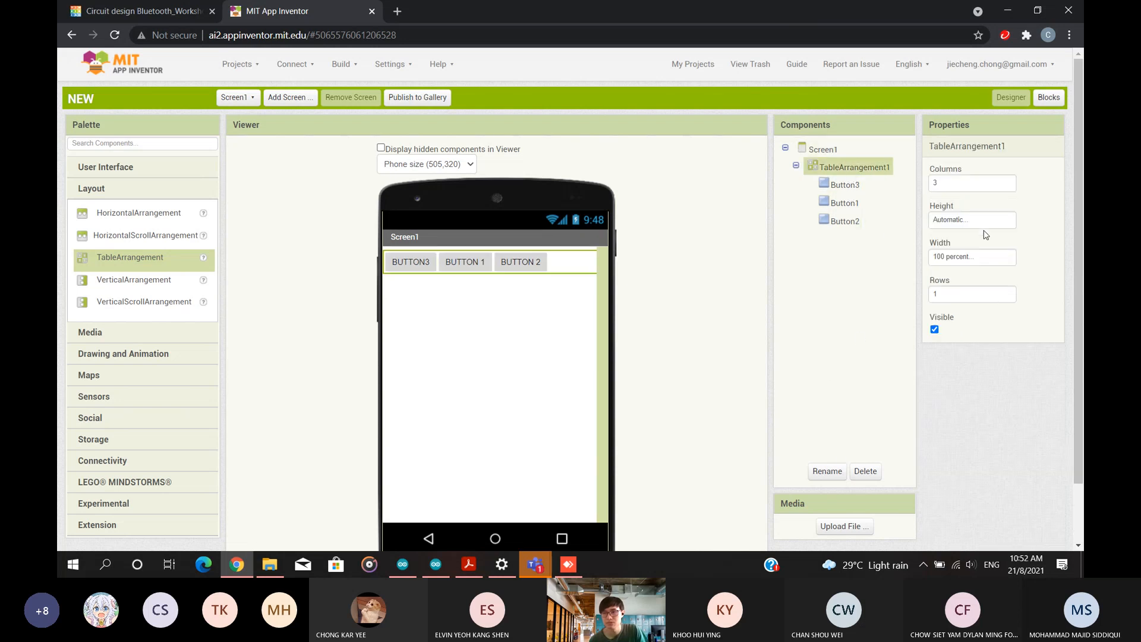
{"action": "left_click", "coordinate": [982, 262]}
{"action": "left_click", "coordinate": [1050, 262]}
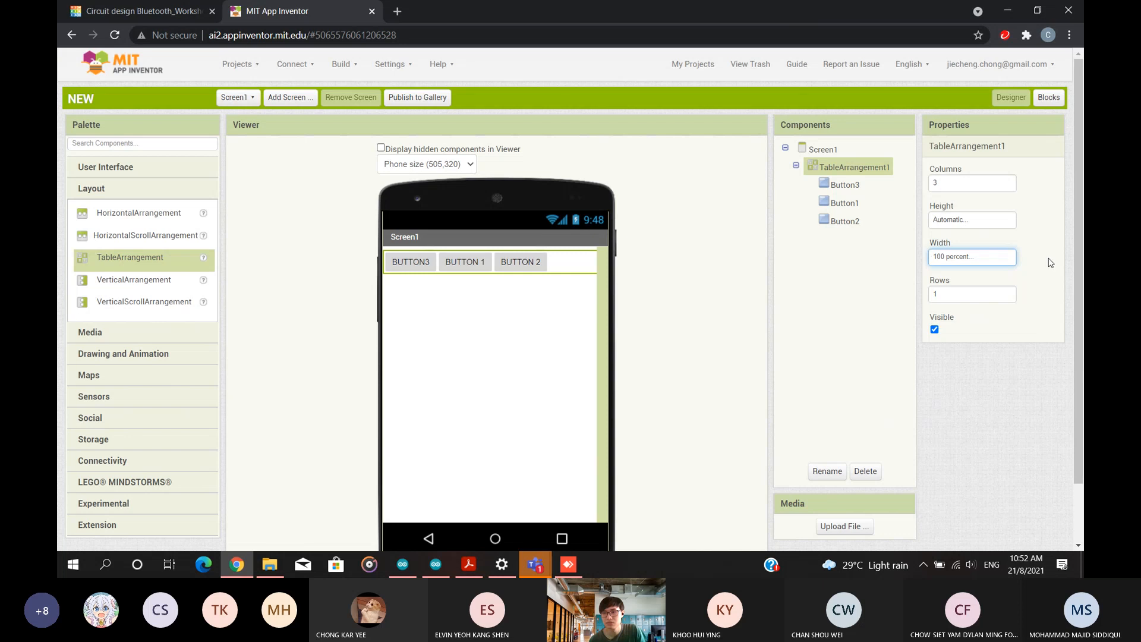
{"action": "left_click", "coordinate": [973, 186]}
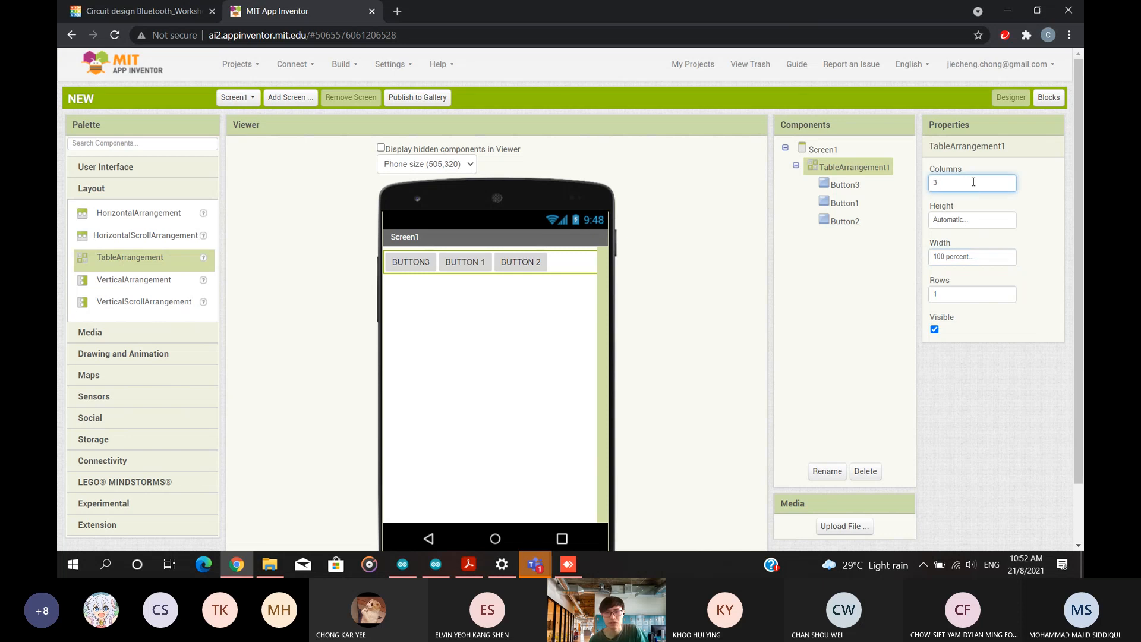
{"action": "left_click", "coordinate": [520, 263]}
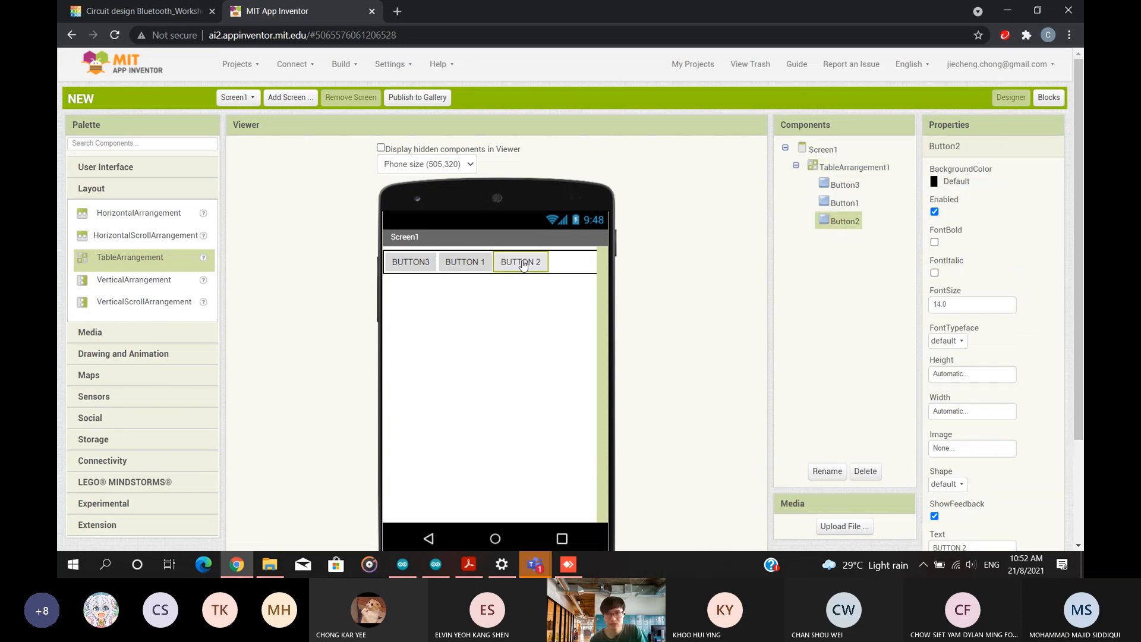
{"action": "left_click", "coordinate": [520, 307]}
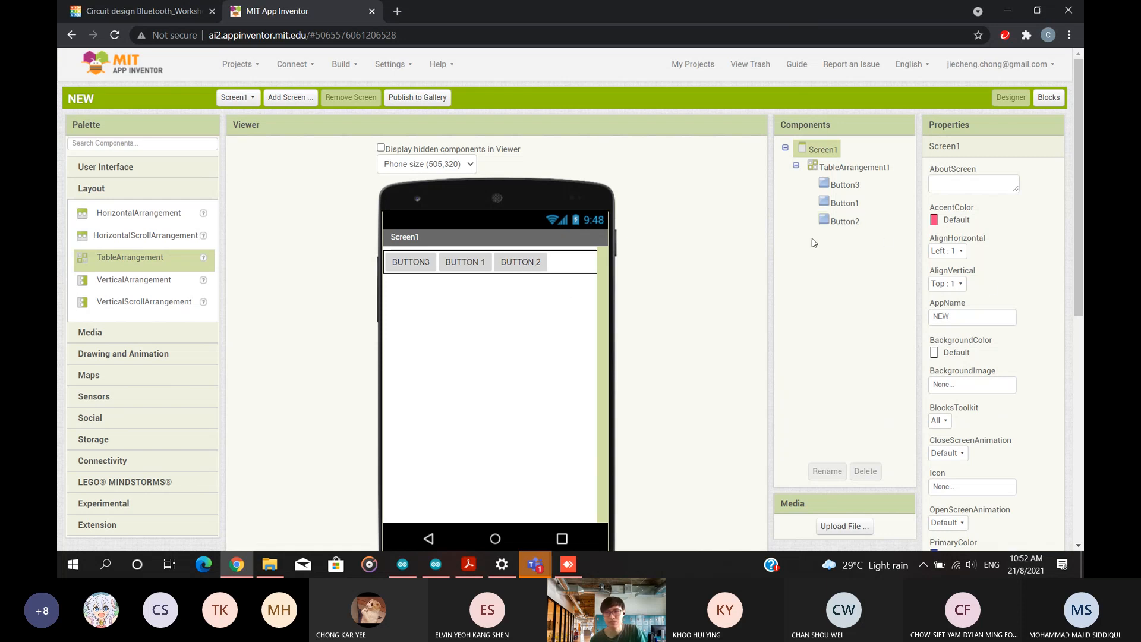
Set the table arrangement's number of columns to 5.
{"action": "left_click", "coordinate": [843, 168]}
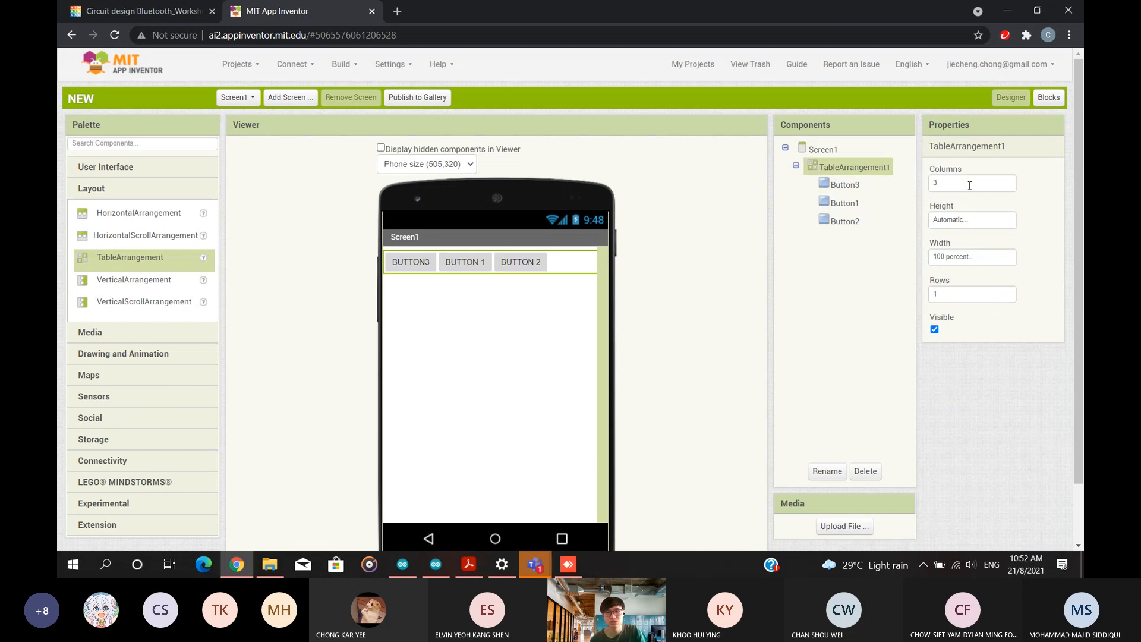
{"action": "left_click", "coordinate": [969, 186]}
{"action": "key", "text": "BackSpace"}
{"action": "type", "text": "5"}
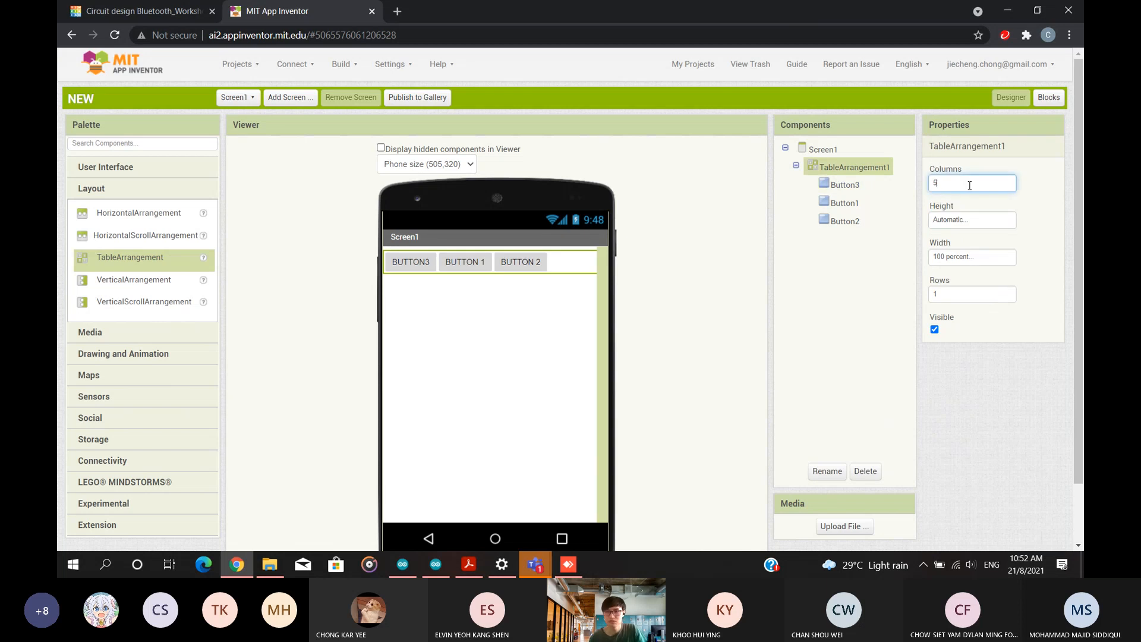
{"action": "left_click", "coordinate": [874, 274]}
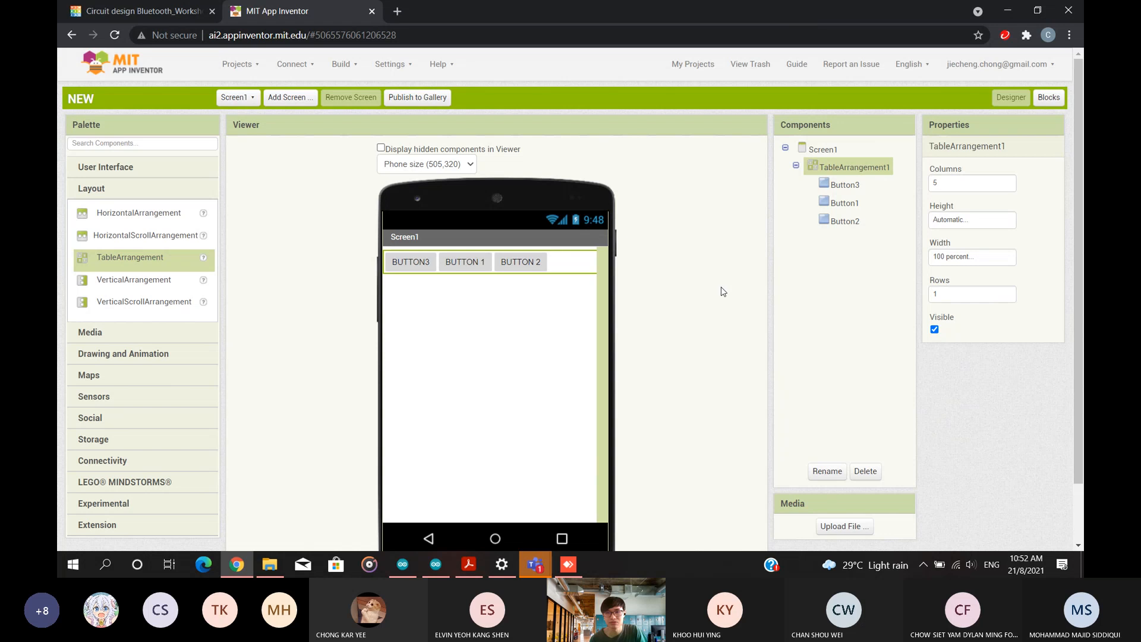
Spread the buttons across the table arrangement, moving Button2 to the fifth column and Button1 to the third.
{"action": "mouse_move", "coordinate": [523, 263]}
{"action": "left_mouse_down"}
{"action": "mouse_move", "coordinate": [586, 268]}
{"action": "mouse_move", "coordinate": [479, 263]}
{"action": "mouse_move", "coordinate": [512, 264]}
{"action": "left_mouse_up"}
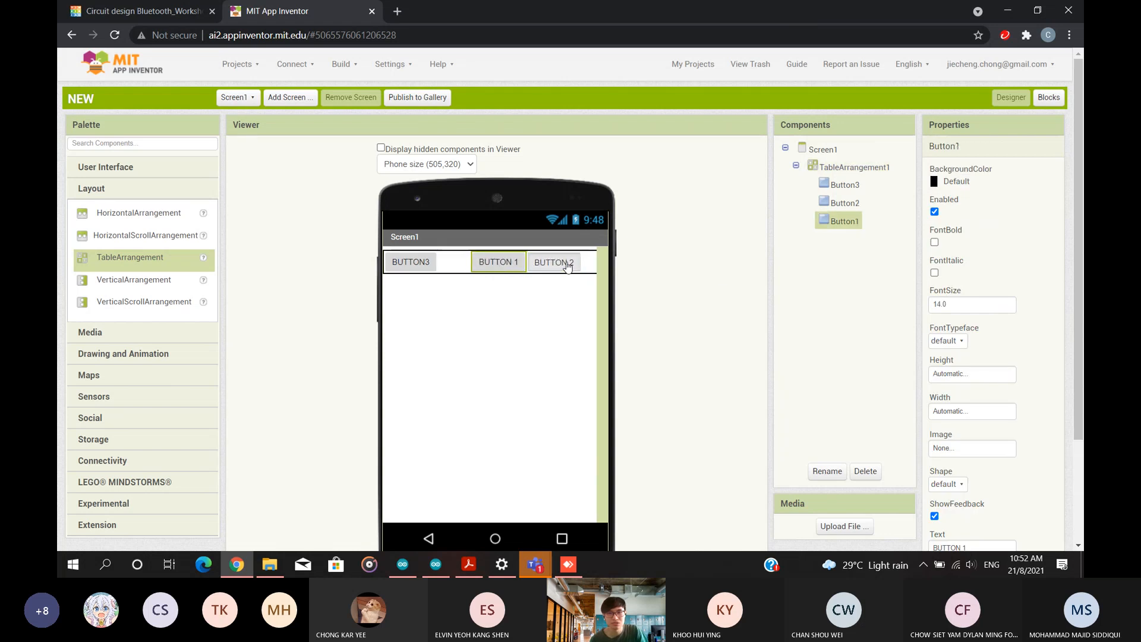
{"action": "left_click_drag", "start_coordinate": [587, 266], "coordinate": [497, 265]}
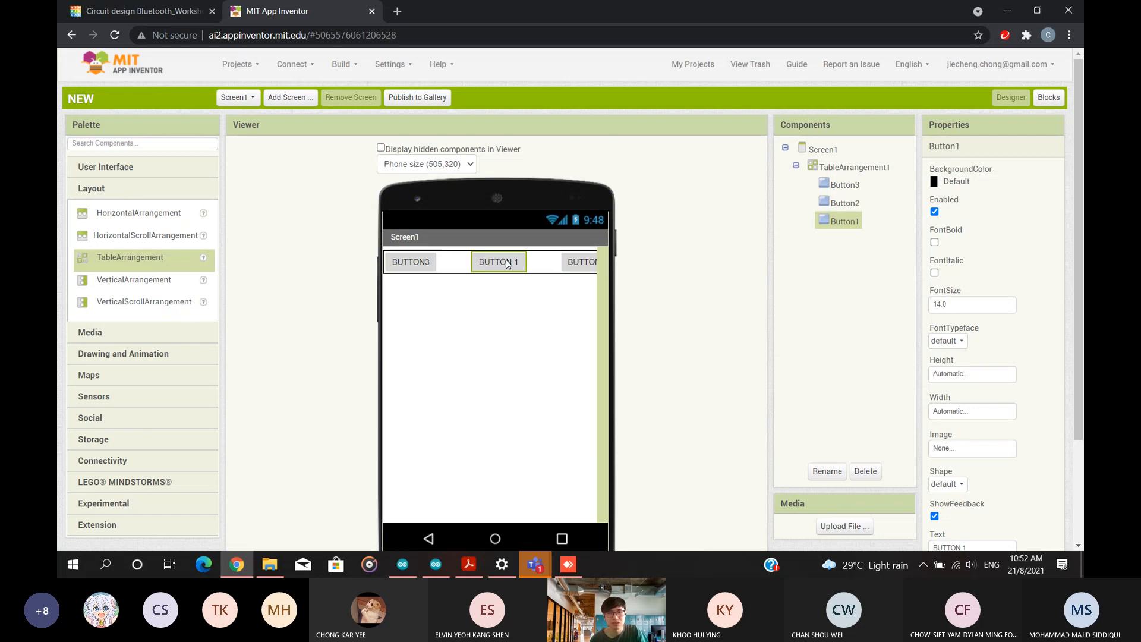
{"action": "left_click_drag", "start_coordinate": [423, 262], "coordinate": [429, 263]}
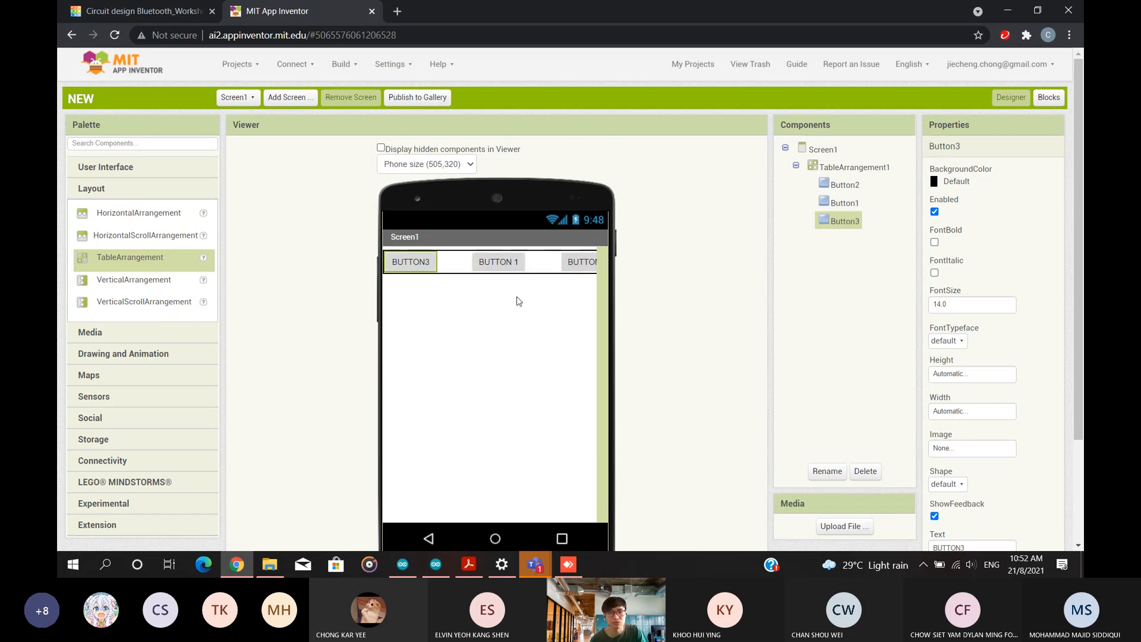
{"action": "left_click", "coordinate": [526, 318]}
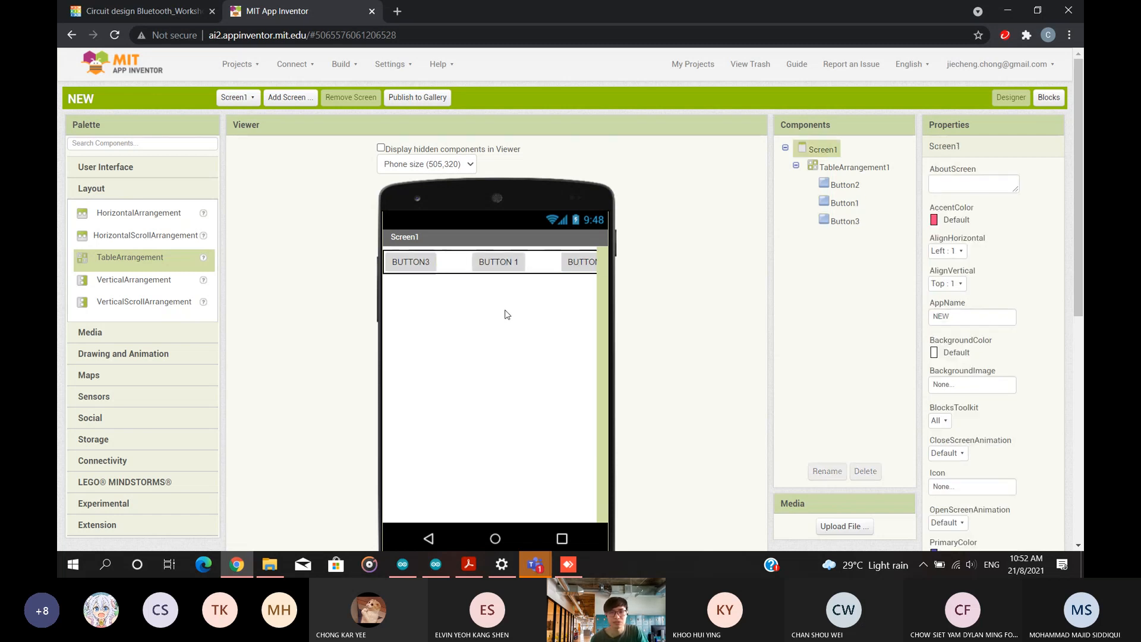
{"action": "left_click", "coordinate": [458, 273]}
{"action": "mouse_move", "coordinate": [571, 262]}
{"action": "left_mouse_down"}
{"action": "mouse_move", "coordinate": [523, 264]}
{"action": "mouse_move", "coordinate": [578, 266]}
{"action": "left_mouse_up"}
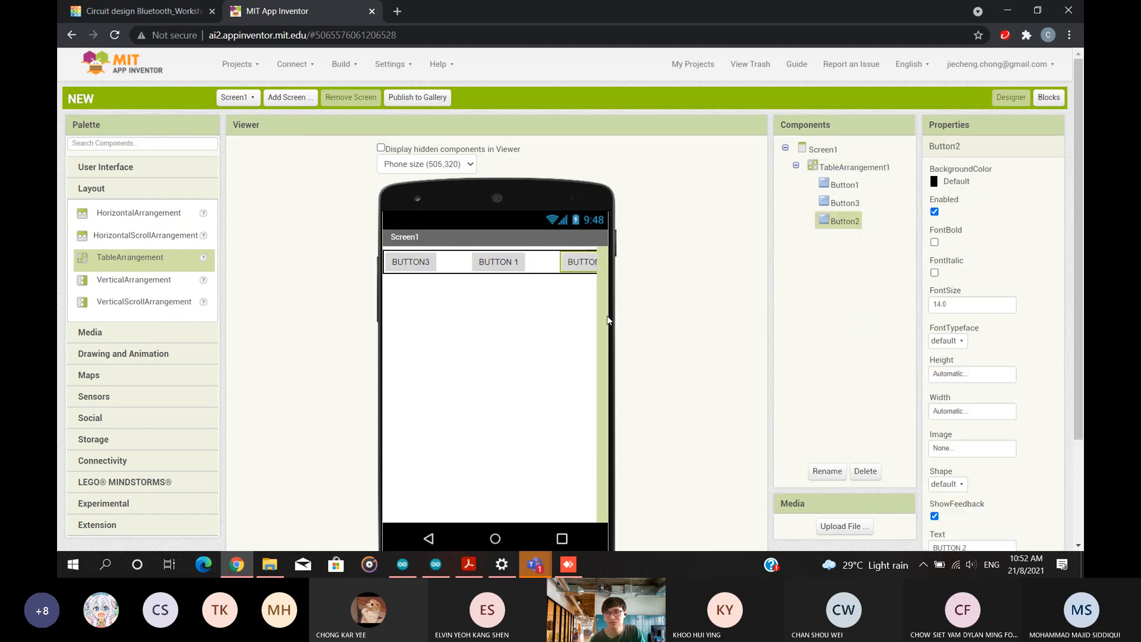
Check the width options of the table arrangement with the buttons spread out.
{"action": "left_click", "coordinate": [538, 279]}
{"action": "left_click", "coordinate": [559, 273]}
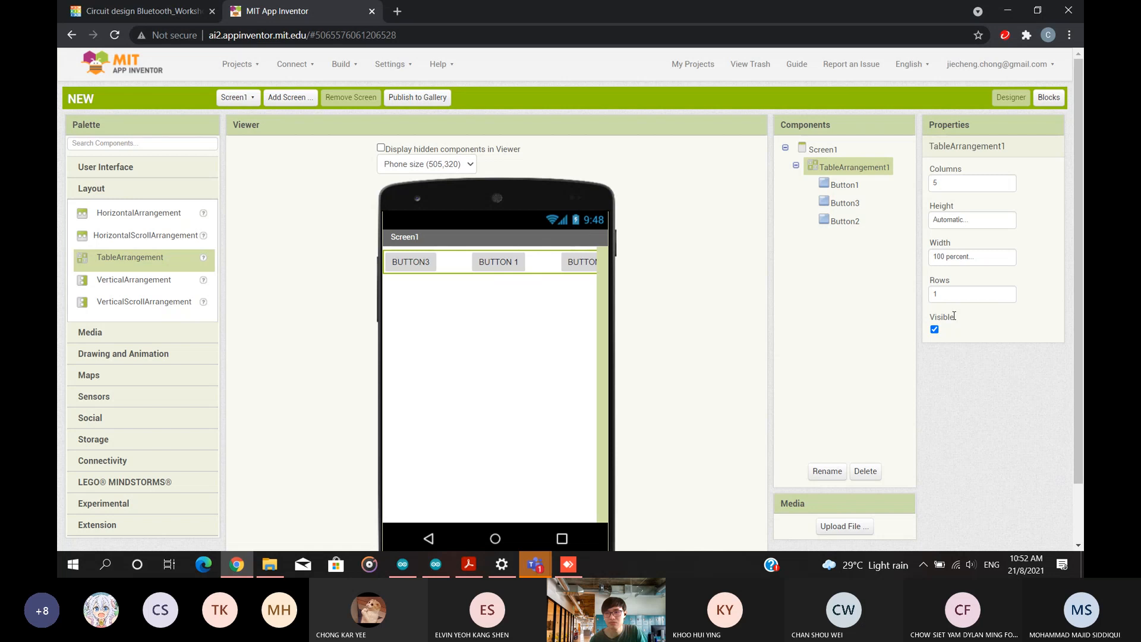
{"action": "left_click", "coordinate": [978, 261]}
{"action": "left_click_drag", "start_coordinate": [972, 299], "coordinate": [909, 304]}
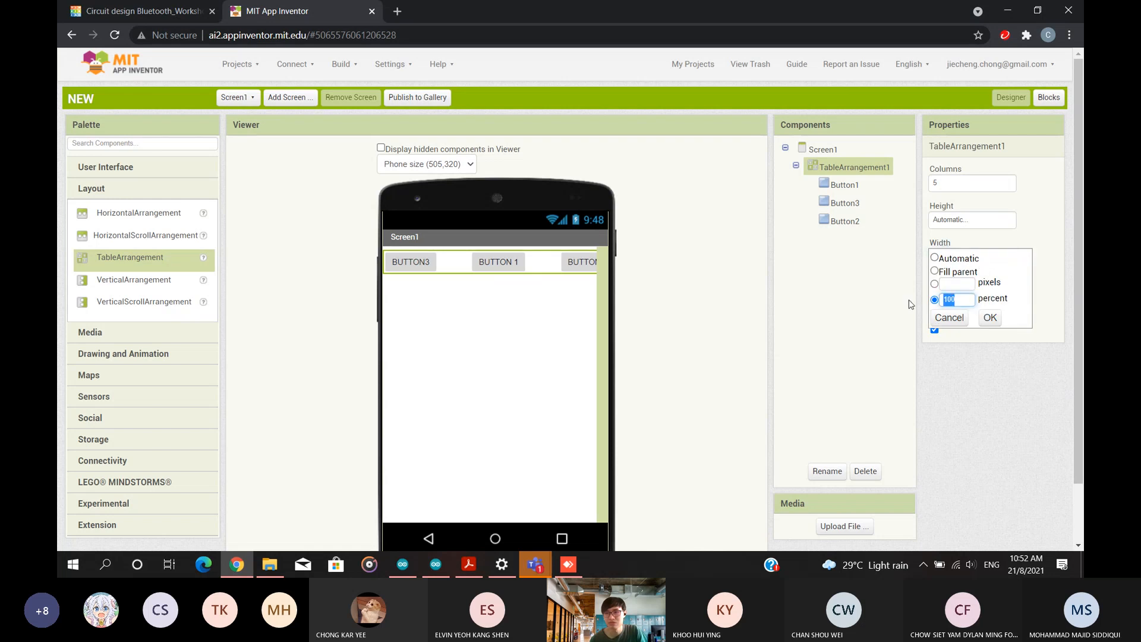
{"action": "left_click", "coordinate": [1001, 287]}
{"action": "left_click", "coordinate": [996, 241]}
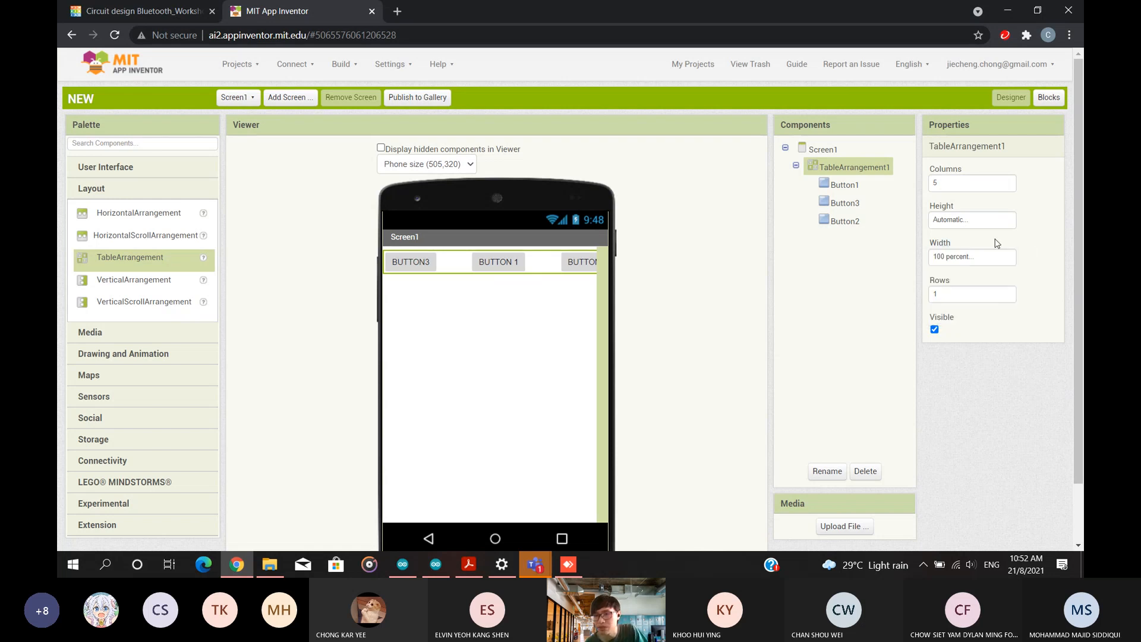
{"action": "left_click", "coordinate": [499, 265]}
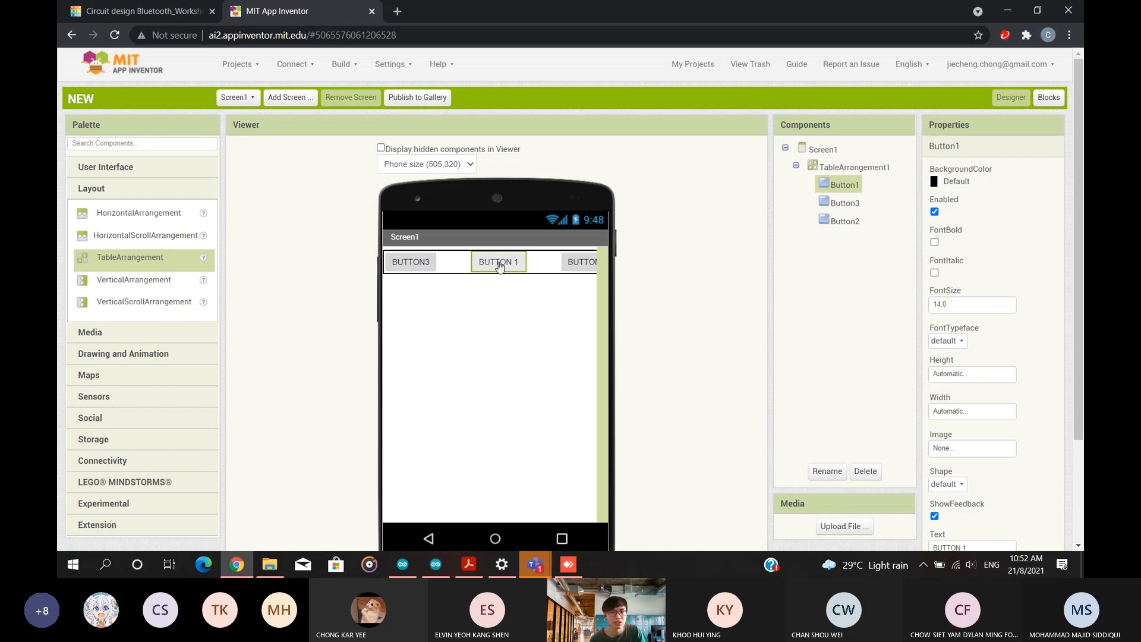
{"action": "left_click", "coordinate": [558, 272]}
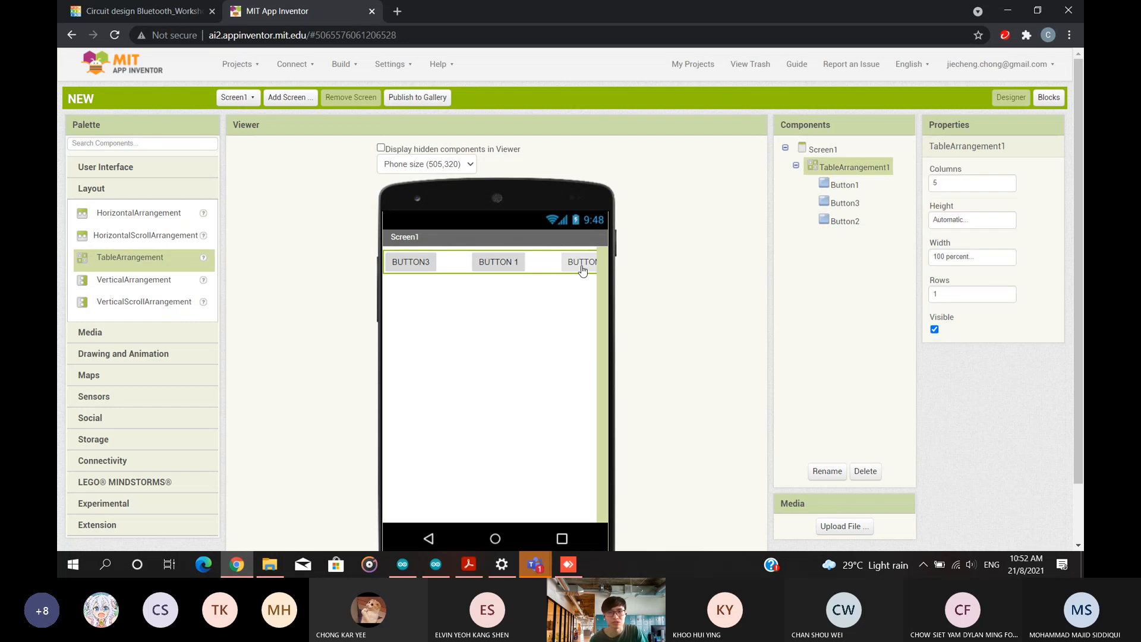
Try reducing the table arrangement to 3 columns with Button2 in the last column, and restore it to 5 columns.
{"action": "left_click", "coordinate": [993, 187]}
{"action": "key", "text": "BackSpace"}
{"action": "type", "text": "3"}
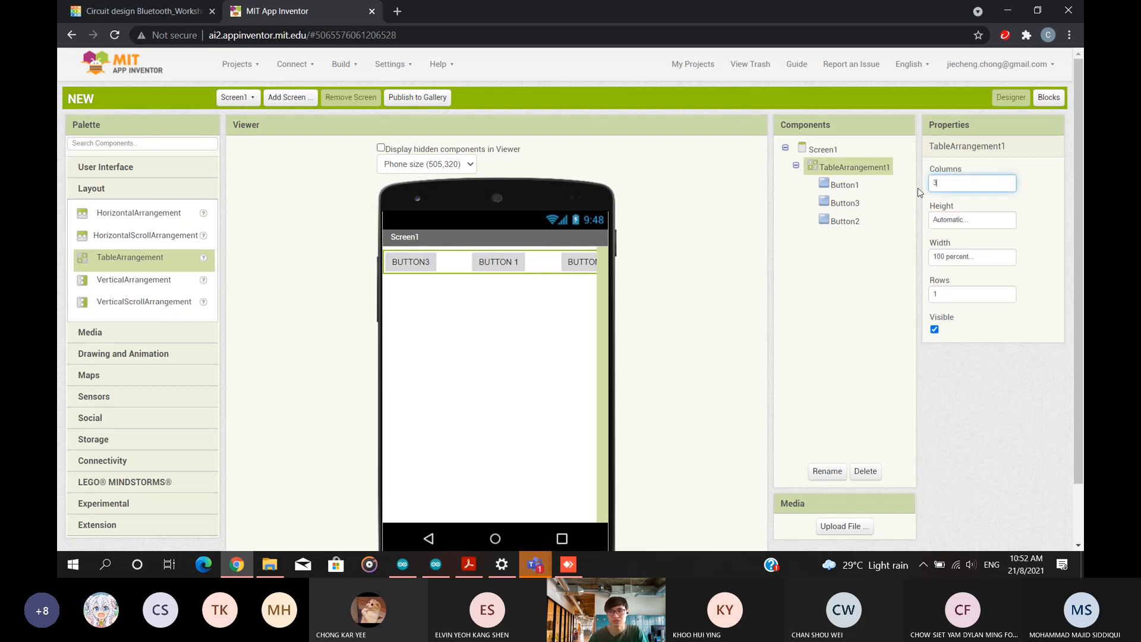
{"action": "left_click", "coordinate": [897, 221]}
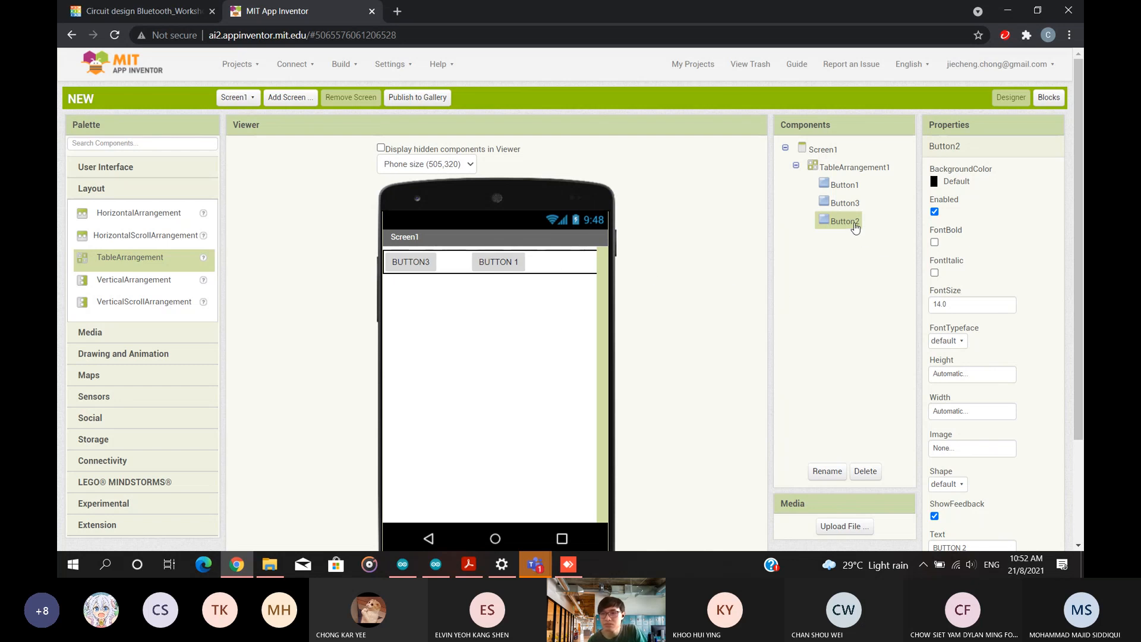
{"action": "left_click", "coordinate": [855, 168]}
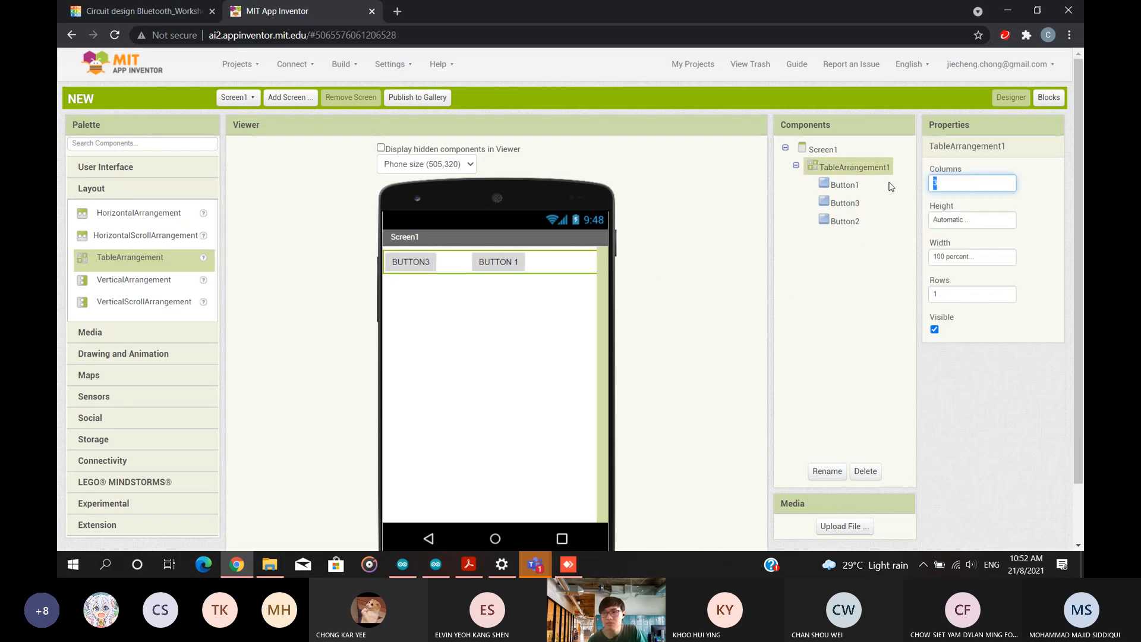
{"action": "left_click", "coordinate": [844, 221]}
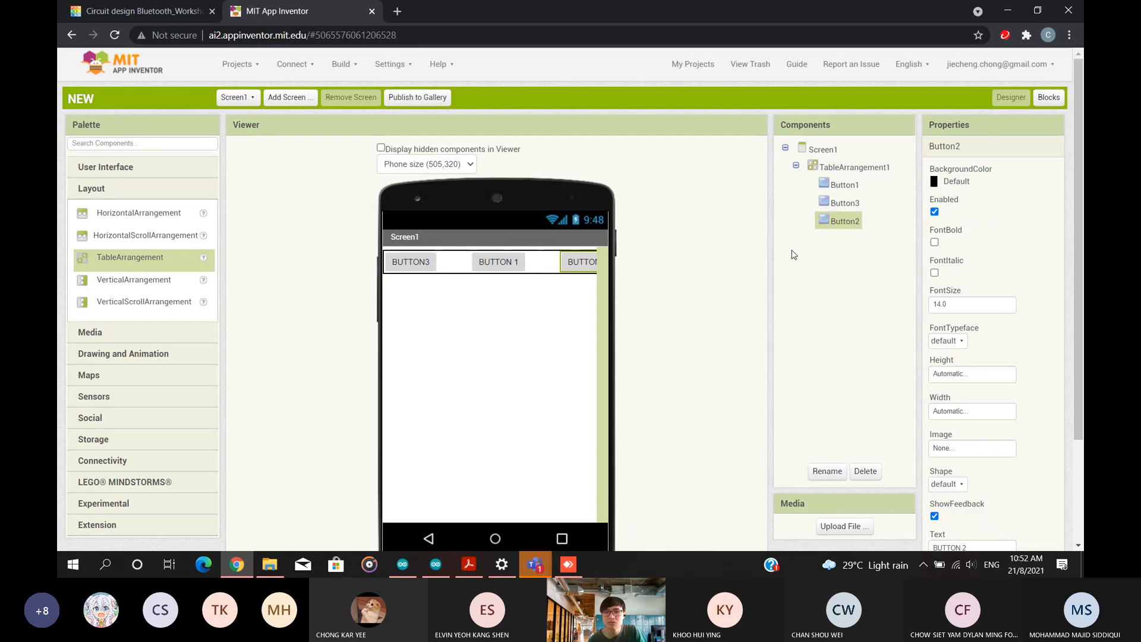
Move Button1 back to the second column and Button2 to the third column of the table arrangement.
{"action": "left_click_drag", "start_coordinate": [484, 262], "coordinate": [465, 264]}
{"action": "left_click", "coordinate": [551, 262]}
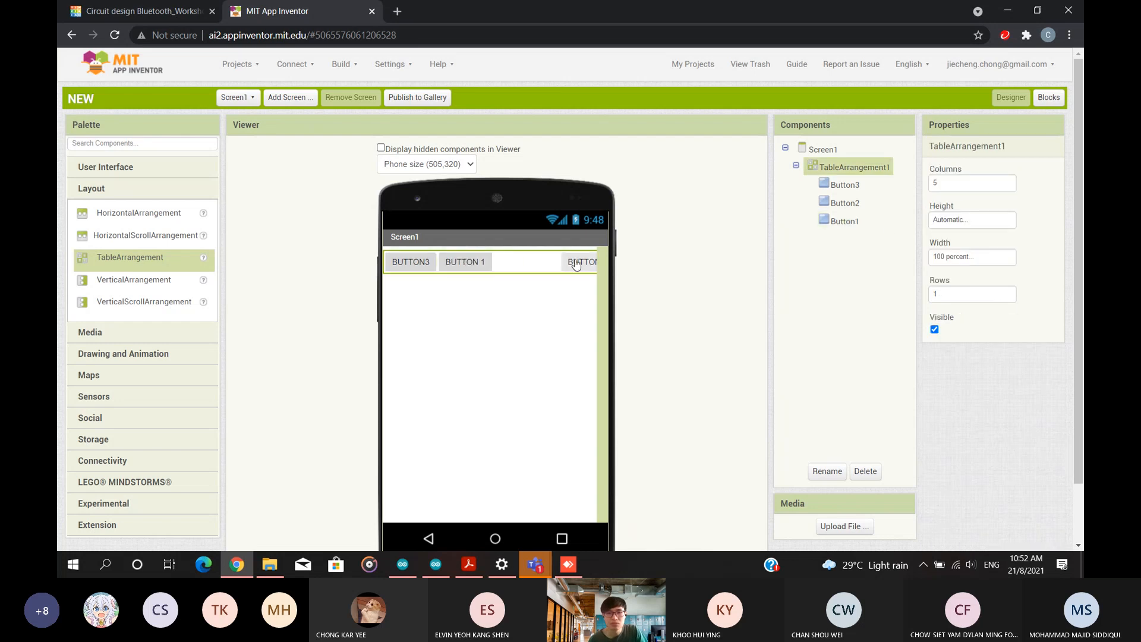
{"action": "left_click_drag", "start_coordinate": [576, 264], "coordinate": [511, 263]}
{"action": "left_click", "coordinate": [572, 271]}
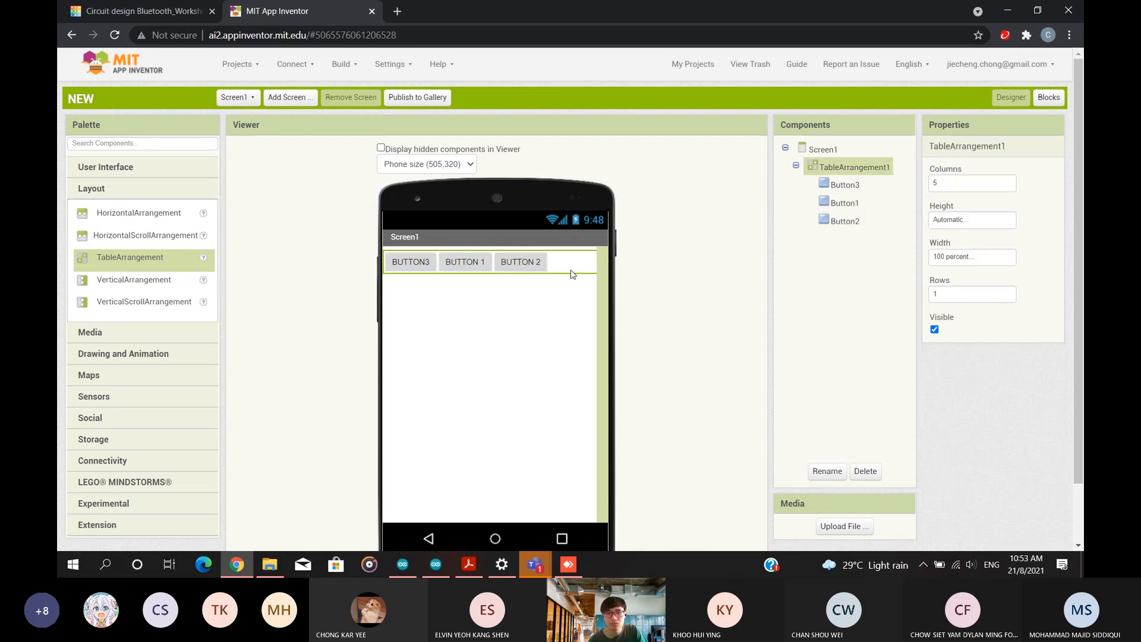
Return the table arrangement to 3 columns.
{"action": "left_click", "coordinate": [982, 185]}
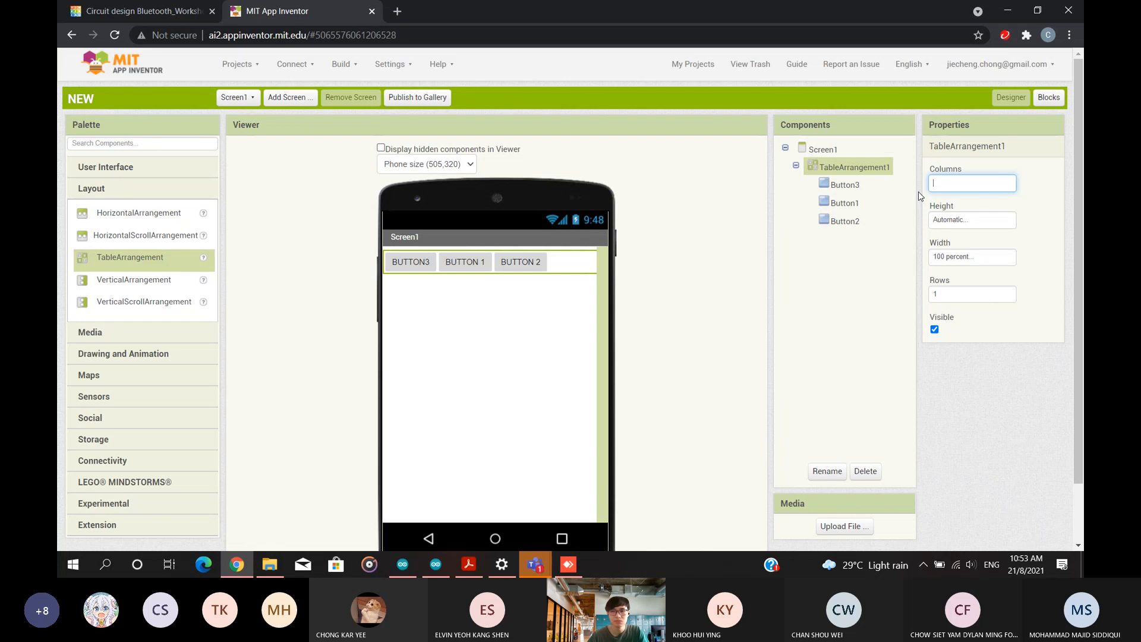
{"action": "type", "text": "3"}
{"action": "left_click", "coordinate": [890, 274]}
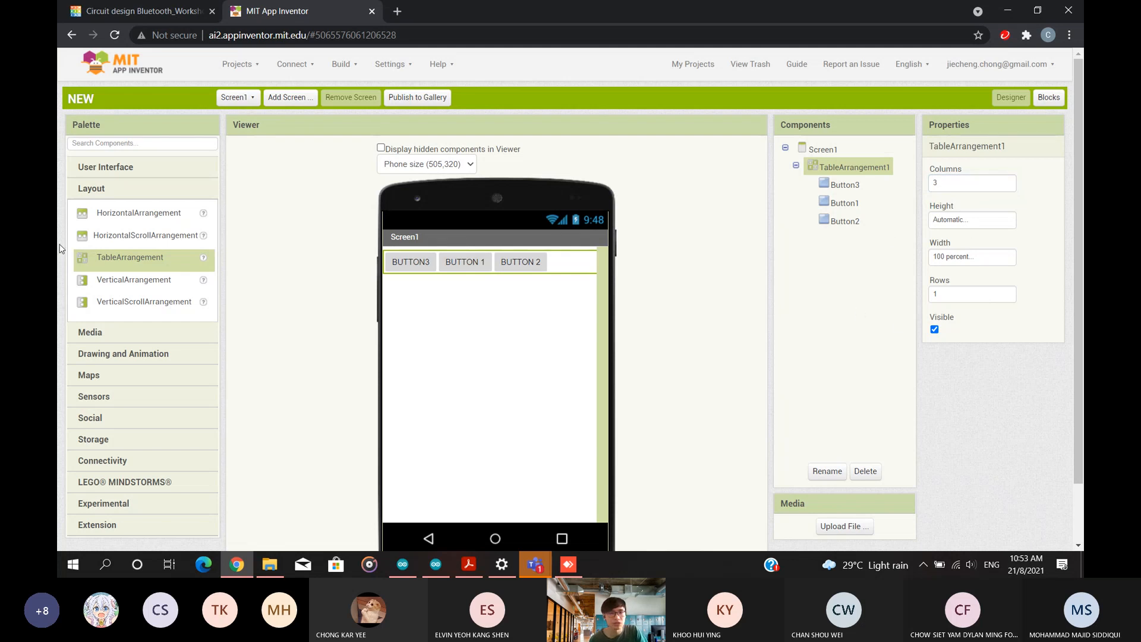
Examine the available layout components, including the horizontal, vertical, scroll and table arrangements.
{"action": "left_click", "coordinate": [126, 238]}
{"action": "left_click", "coordinate": [140, 214]}
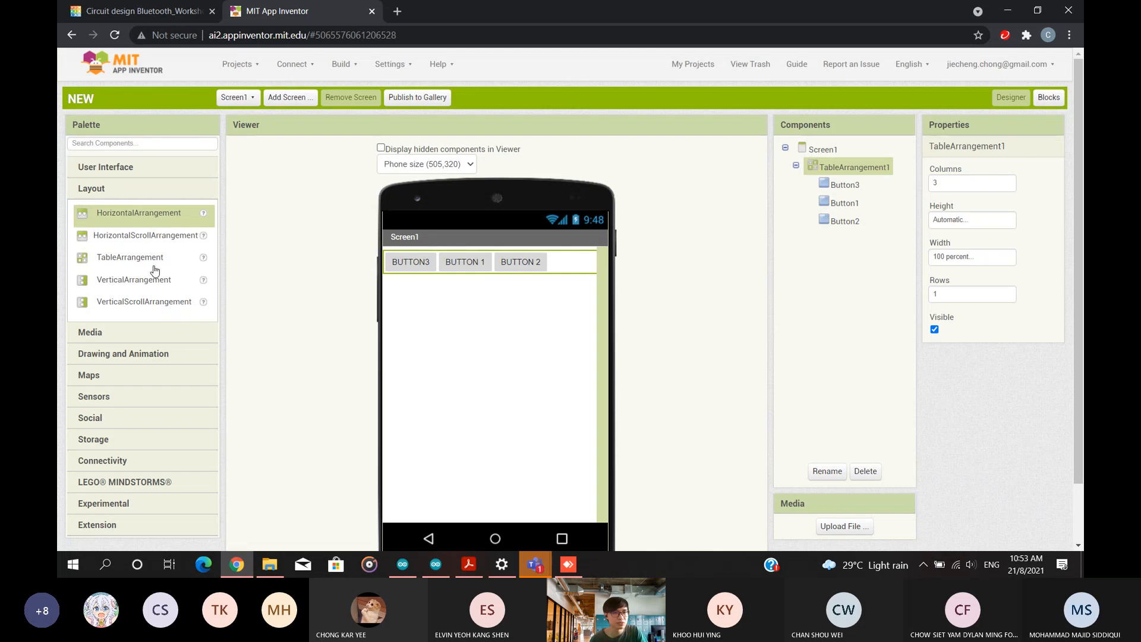
{"action": "left_click", "coordinate": [153, 268]}
{"action": "left_click", "coordinate": [147, 286]}
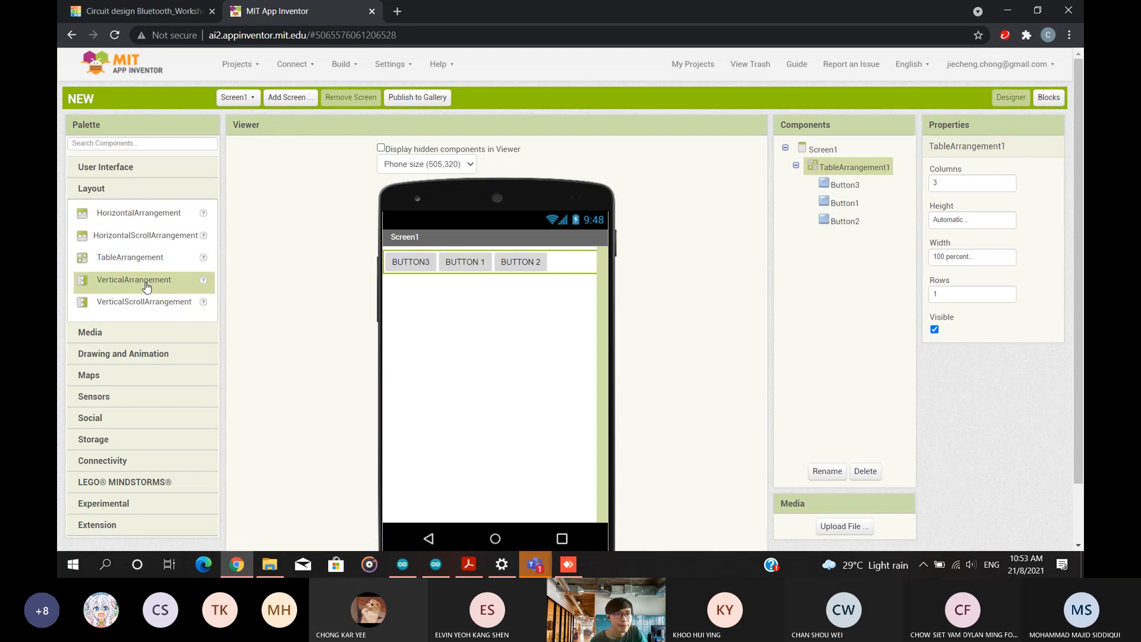
{"action": "left_click", "coordinate": [148, 306]}
{"action": "left_click", "coordinate": [148, 284]}
{"action": "left_click", "coordinate": [137, 238]}
{"action": "left_click", "coordinate": [161, 269]}
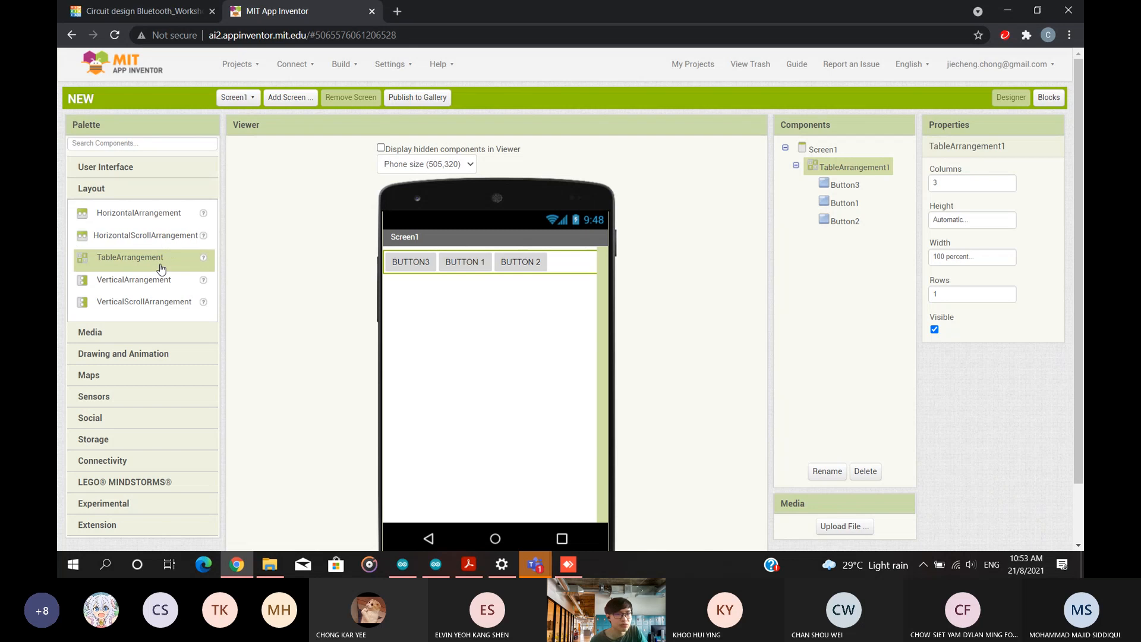
Add a HorizontalScrollArrangement below the table arrangement and move all three buttons out of the table onto the screen.
{"action": "left_click", "coordinate": [163, 248]}
{"action": "left_click_drag", "start_coordinate": [163, 248], "coordinate": [470, 339]}
{"action": "left_click", "coordinate": [505, 266]}
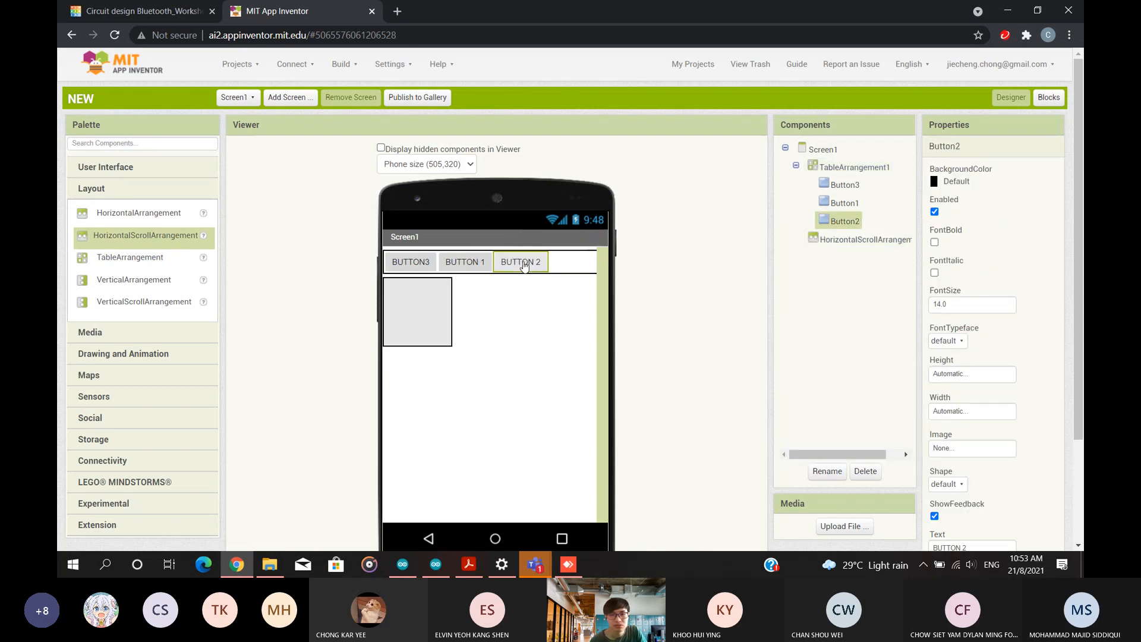
{"action": "left_click_drag", "start_coordinate": [522, 265], "coordinate": [410, 357]}
{"action": "left_click_drag", "start_coordinate": [465, 261], "coordinate": [410, 357]}
{"action": "left_click_drag", "start_coordinate": [424, 269], "coordinate": [440, 395]}
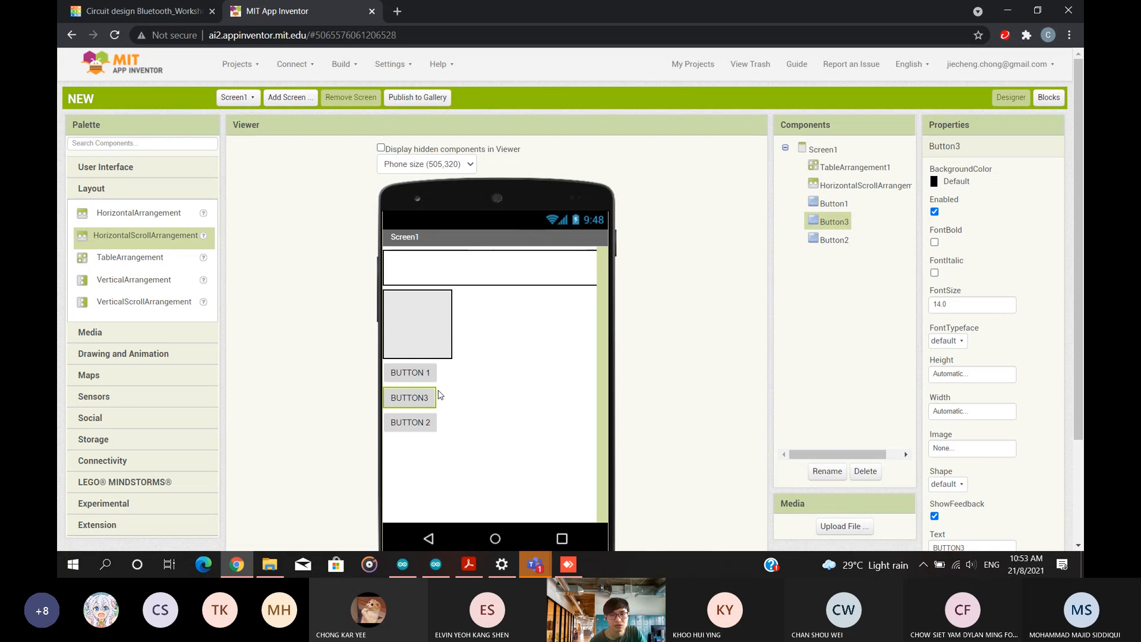
Try nesting the horizontal scroll arrangement in the table, and place the table inside the scroll arrangement below the buttons instead.
{"action": "left_click_drag", "start_coordinate": [430, 317], "coordinate": [462, 288]}
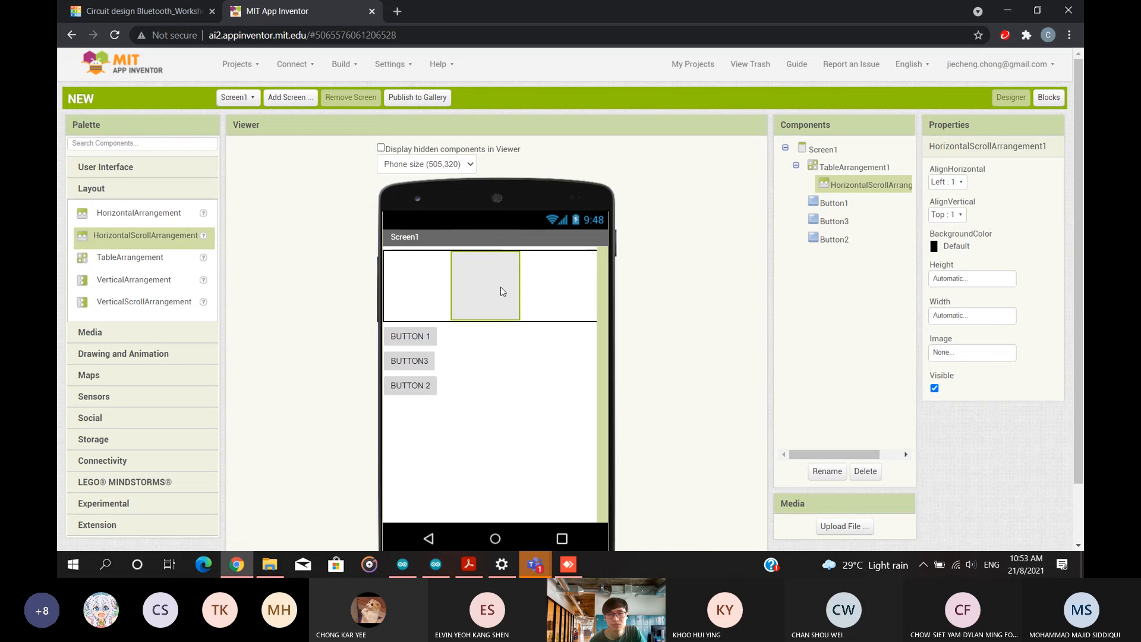
{"action": "left_click", "coordinate": [554, 321]}
{"action": "left_click_drag", "start_coordinate": [553, 325], "coordinate": [476, 432]}
{"action": "left_click_drag", "start_coordinate": [506, 283], "coordinate": [440, 415]}
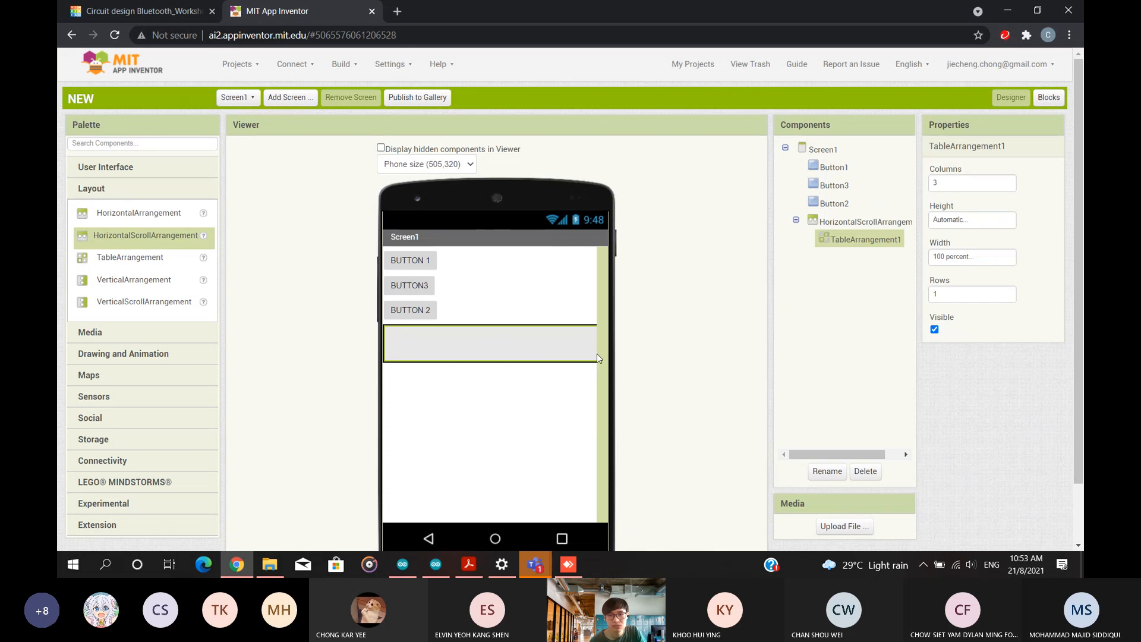
Check the width options of the nested table arrangement and set its width to 33 percent.
{"action": "left_click", "coordinate": [979, 260]}
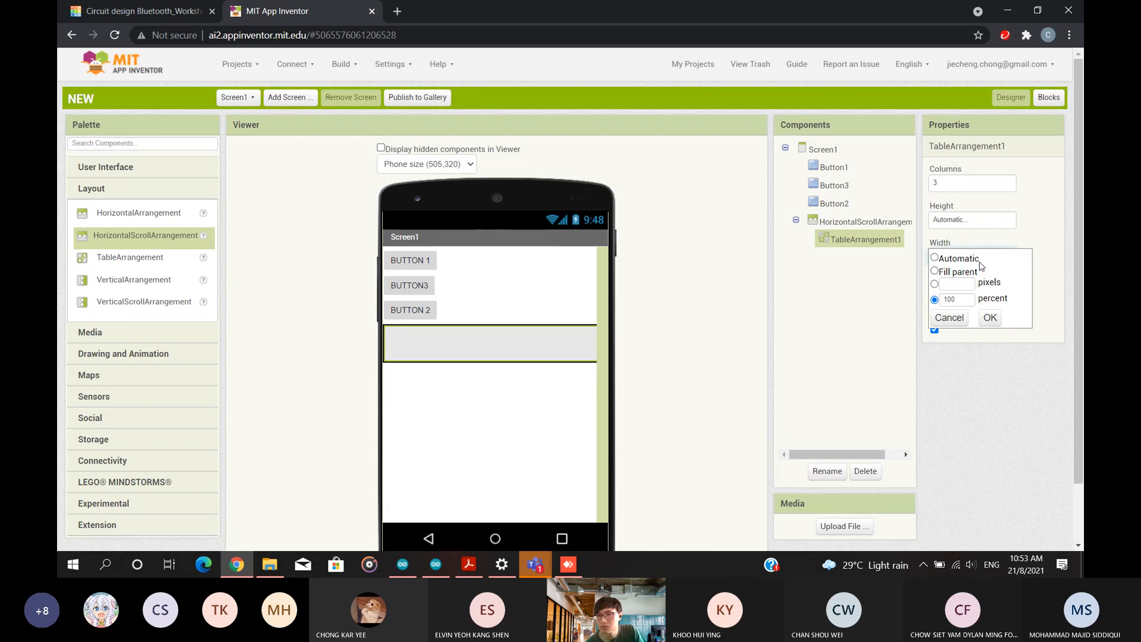
{"action": "left_click", "coordinate": [1047, 238]}
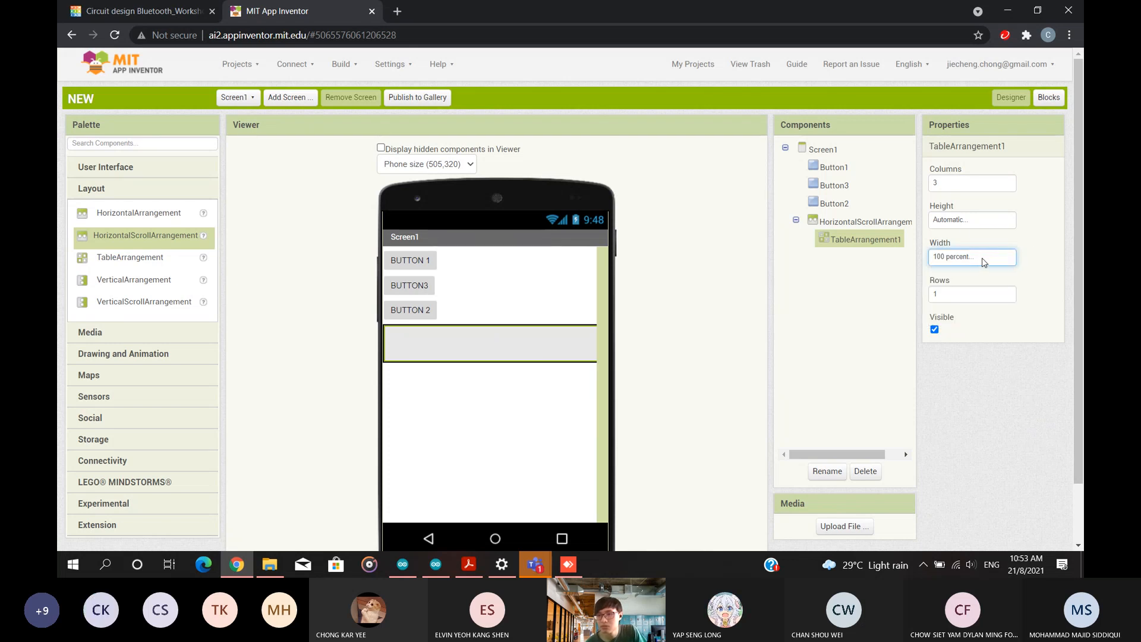
{"action": "left_click", "coordinate": [984, 263]}
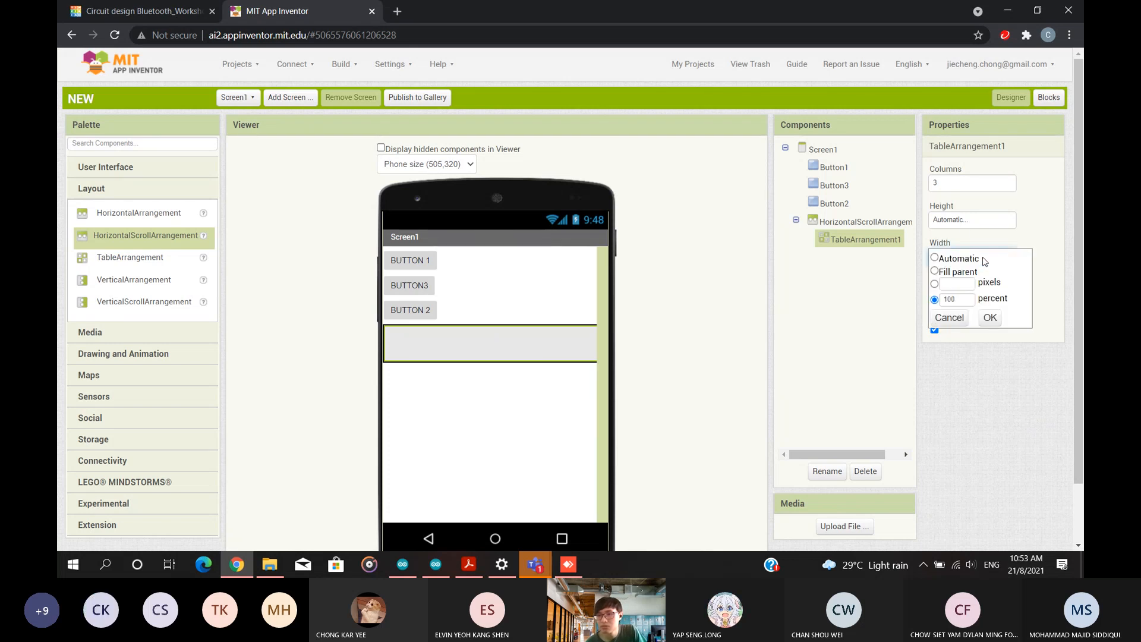
{"action": "left_click", "coordinate": [907, 329]}
{"action": "left_click", "coordinate": [988, 263]}
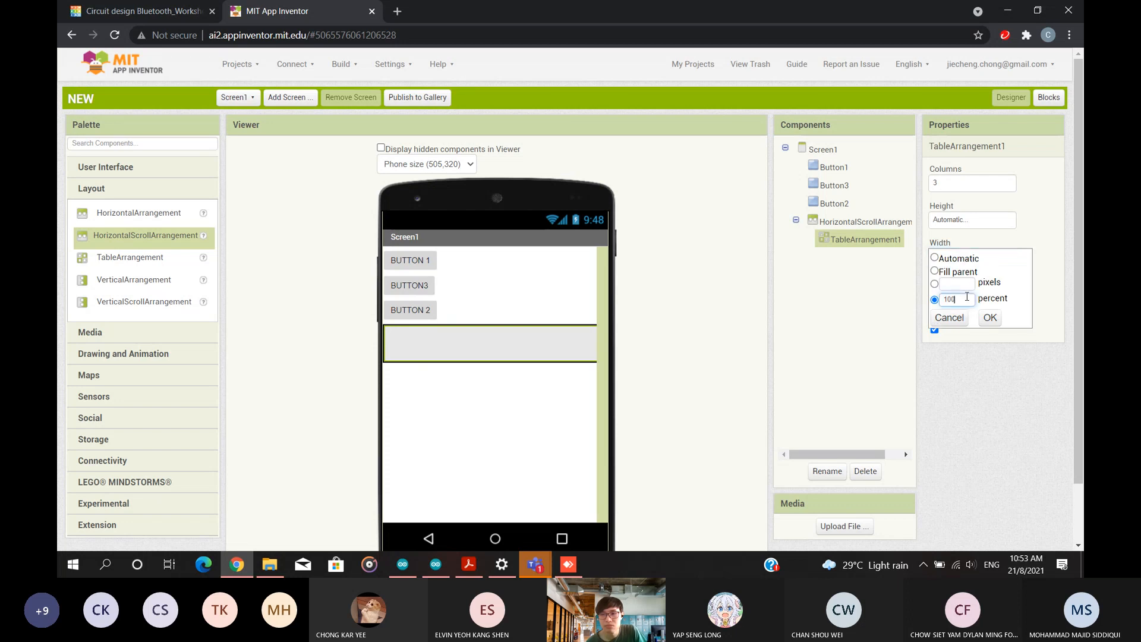
{"action": "left_click", "coordinate": [936, 300]}
{"action": "type", "text": "33"}
{"action": "left_click", "coordinate": [990, 317]}
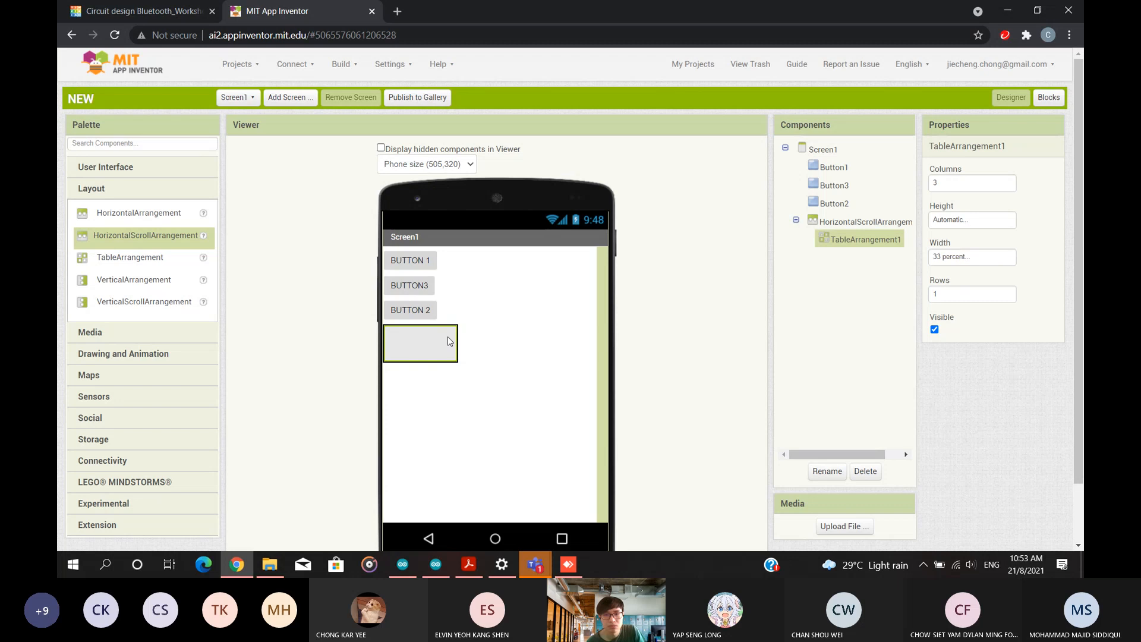
Restore the nested table arrangement's width to 100 percent.
{"action": "left_click", "coordinate": [982, 258]}
{"action": "double_click", "coordinate": [963, 297]}
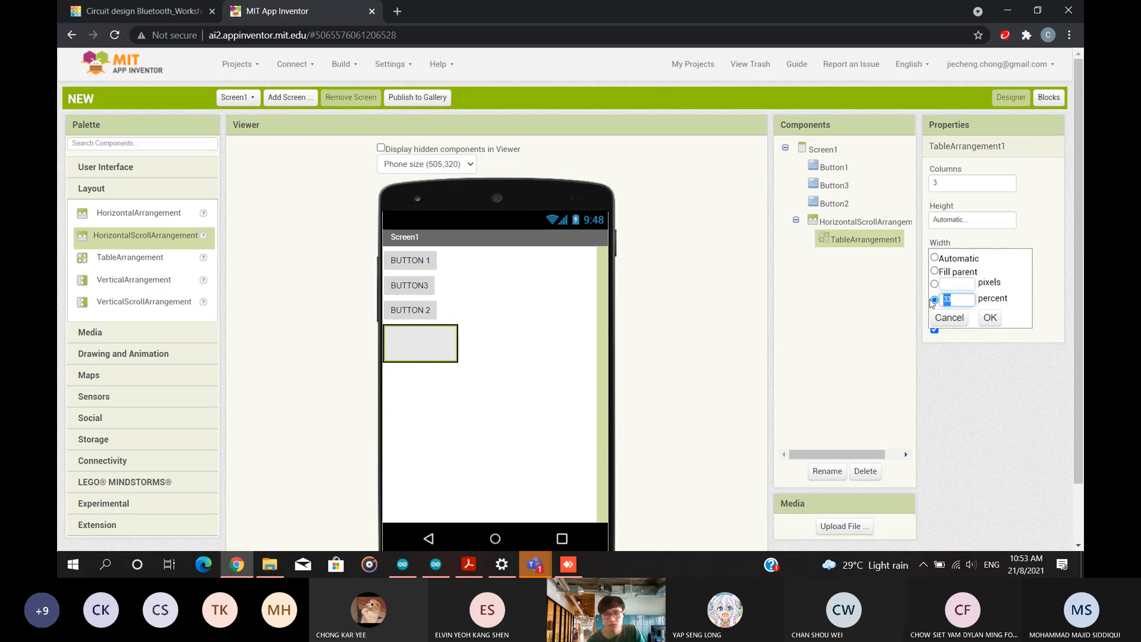
{"action": "type", "text": "100"}
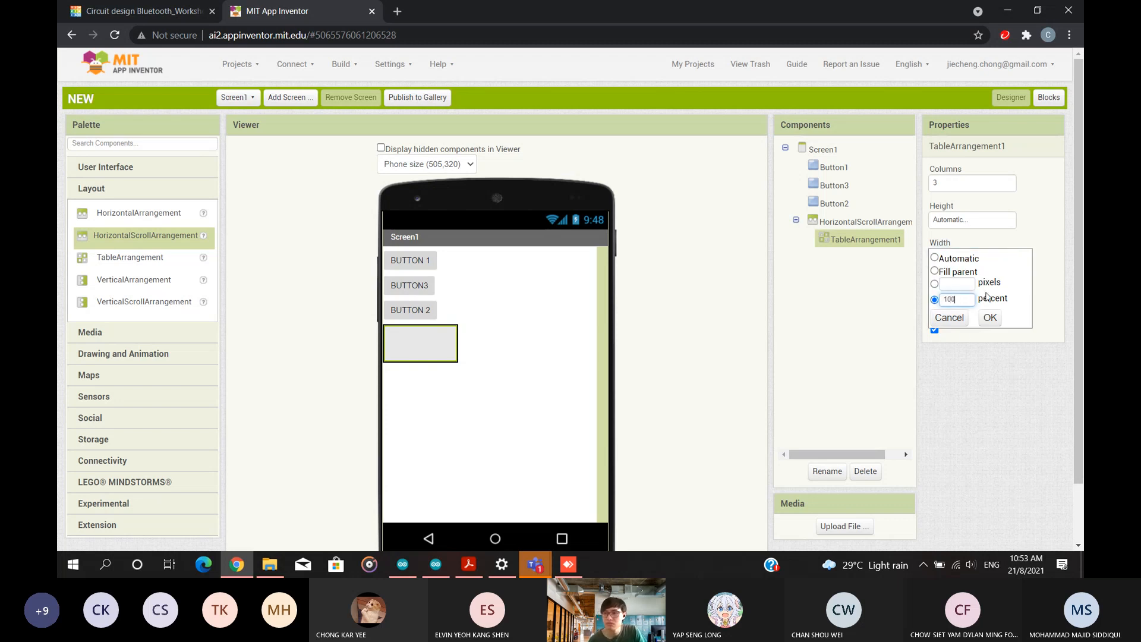
{"action": "left_click", "coordinate": [990, 317]}
Move Button2 above Button3 and take the table arrangement out of the horizontal scroll arrangement, placing it underneath.
{"action": "left_click_drag", "start_coordinate": [397, 309], "coordinate": [478, 289]}
{"action": "left_click_drag", "start_coordinate": [421, 338], "coordinate": [464, 388]}
Set the width of the horizontal scroll arrangement to 100 percent.
{"action": "left_click", "coordinate": [411, 351]}
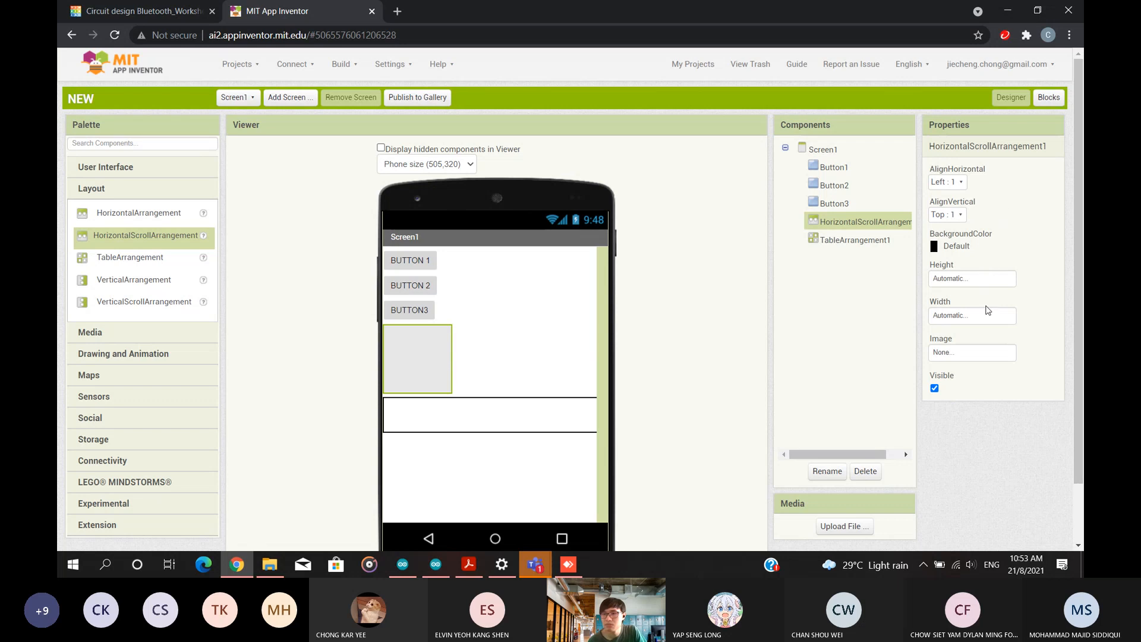
{"action": "left_click", "coordinate": [987, 317]}
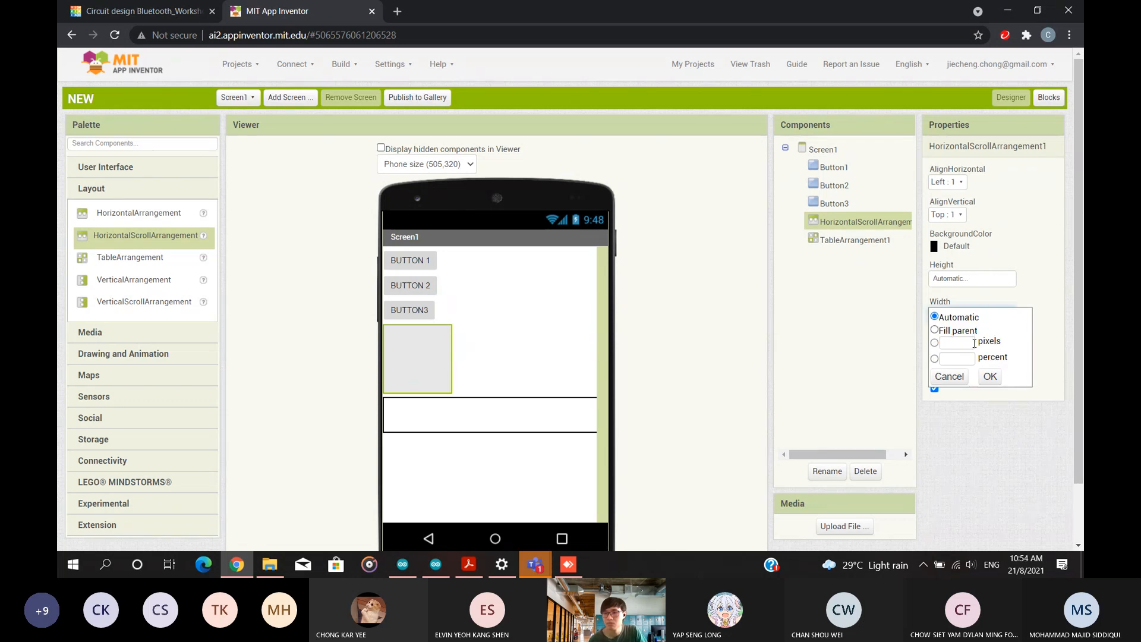
{"action": "left_click", "coordinate": [959, 358]}
{"action": "type", "text": "100"}
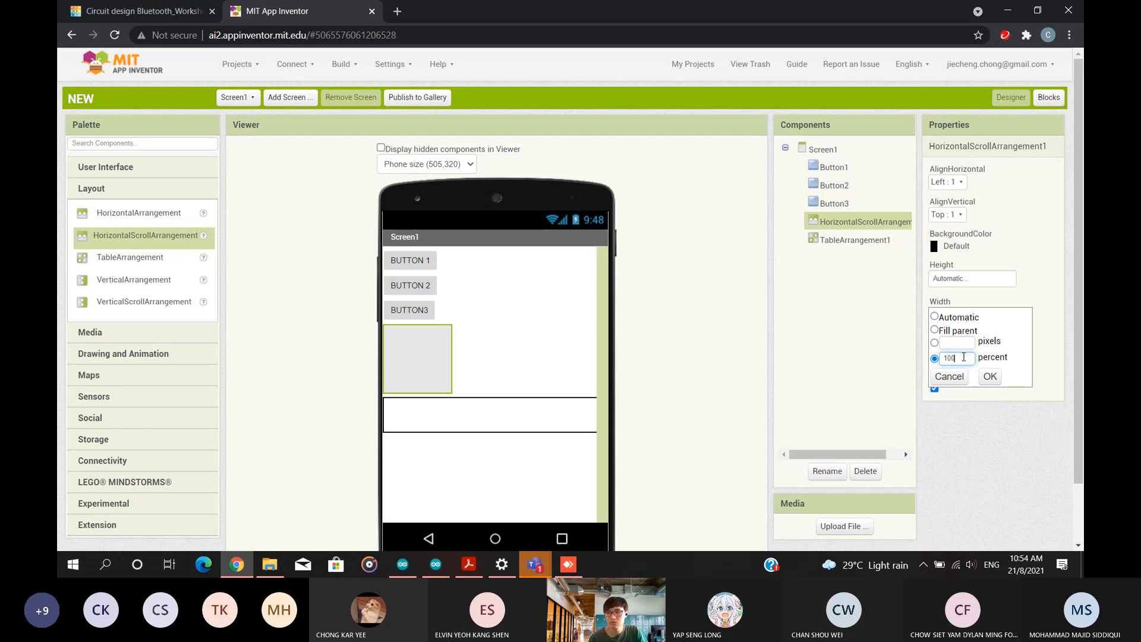
{"action": "left_click", "coordinate": [989, 376]}
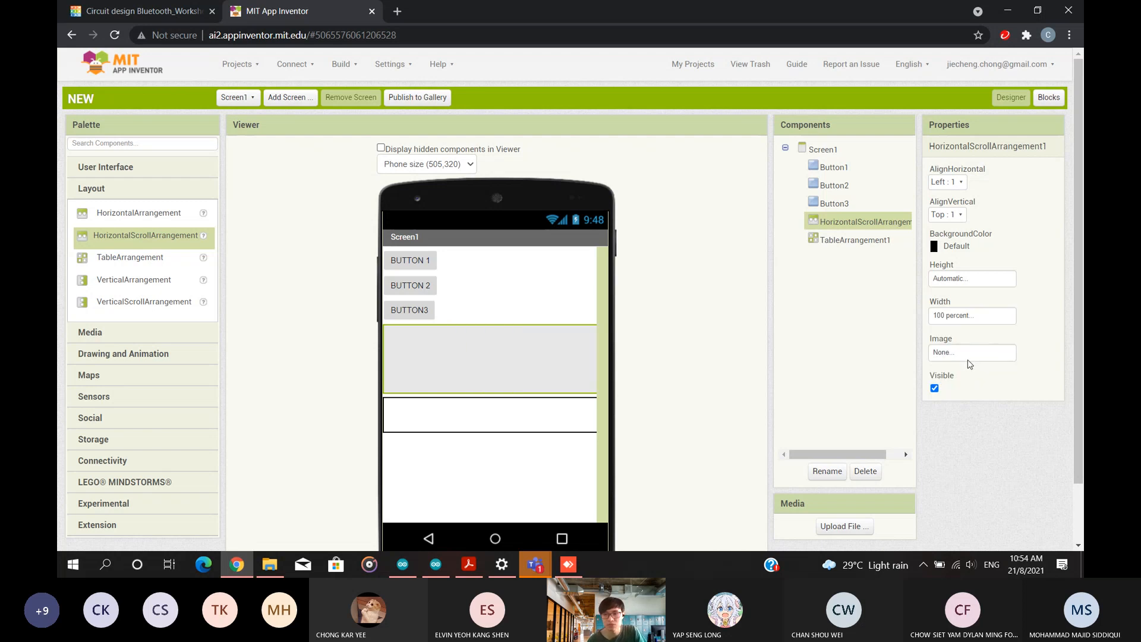
Move Button3, Button2, Button1 and the table arrangement into the horizontal scroll arrangement, in that order.
{"action": "left_click_drag", "start_coordinate": [426, 310], "coordinate": [469, 311]}
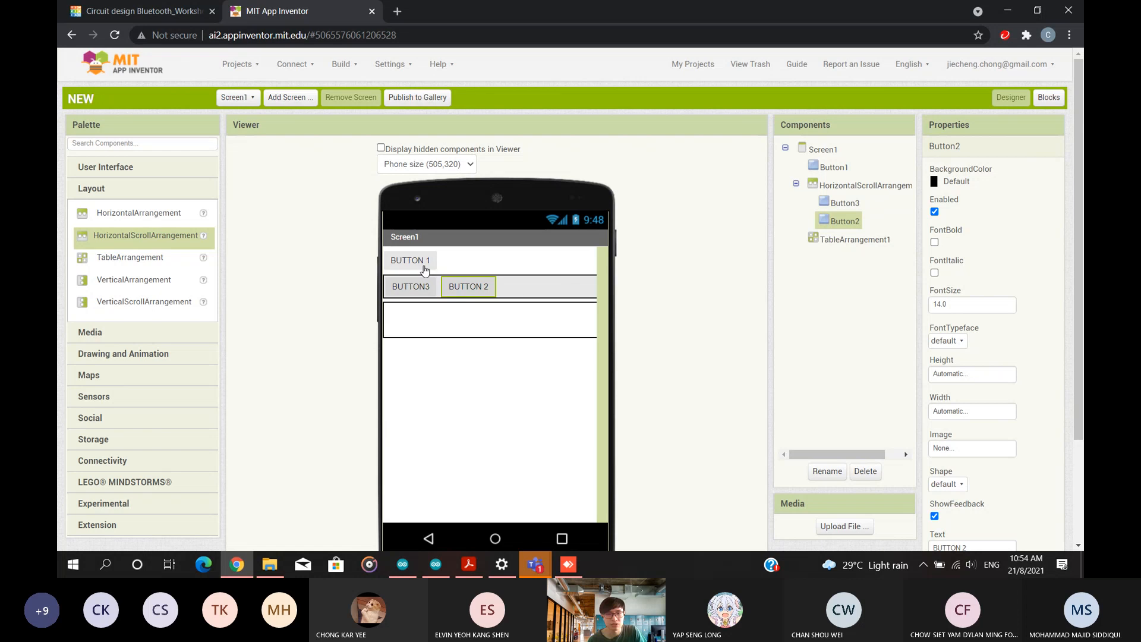
{"action": "mouse_move", "coordinate": [426, 265]}
{"action": "left_mouse_down"}
{"action": "mouse_move", "coordinate": [526, 293]}
{"action": "mouse_move", "coordinate": [518, 309]}
{"action": "mouse_move", "coordinate": [557, 268]}
{"action": "left_mouse_up"}
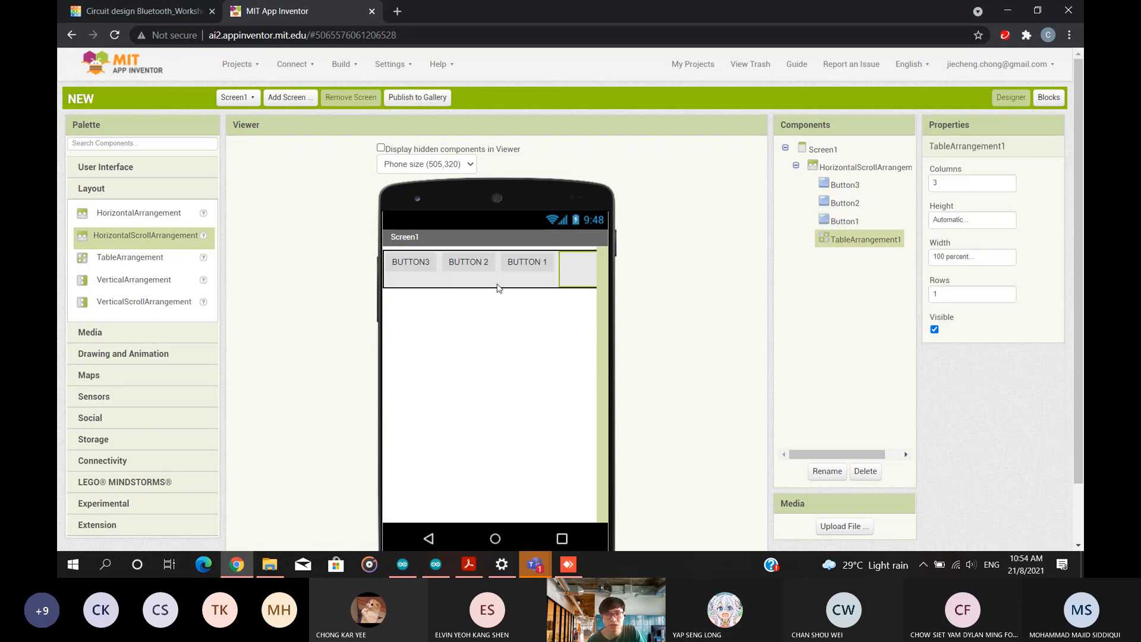
Set the height of the horizontal scroll arrangement to 100 percent.
{"action": "left_click", "coordinate": [501, 289]}
{"action": "left_click", "coordinate": [971, 321]}
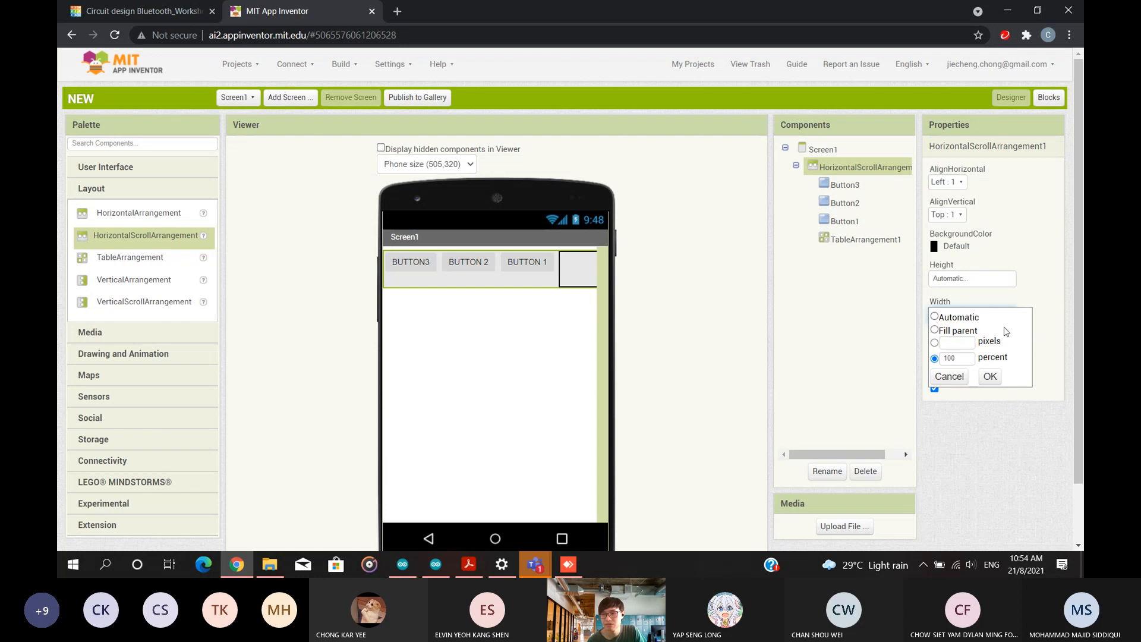
{"action": "left_click", "coordinate": [953, 280]}
{"action": "left_click", "coordinate": [971, 305]}
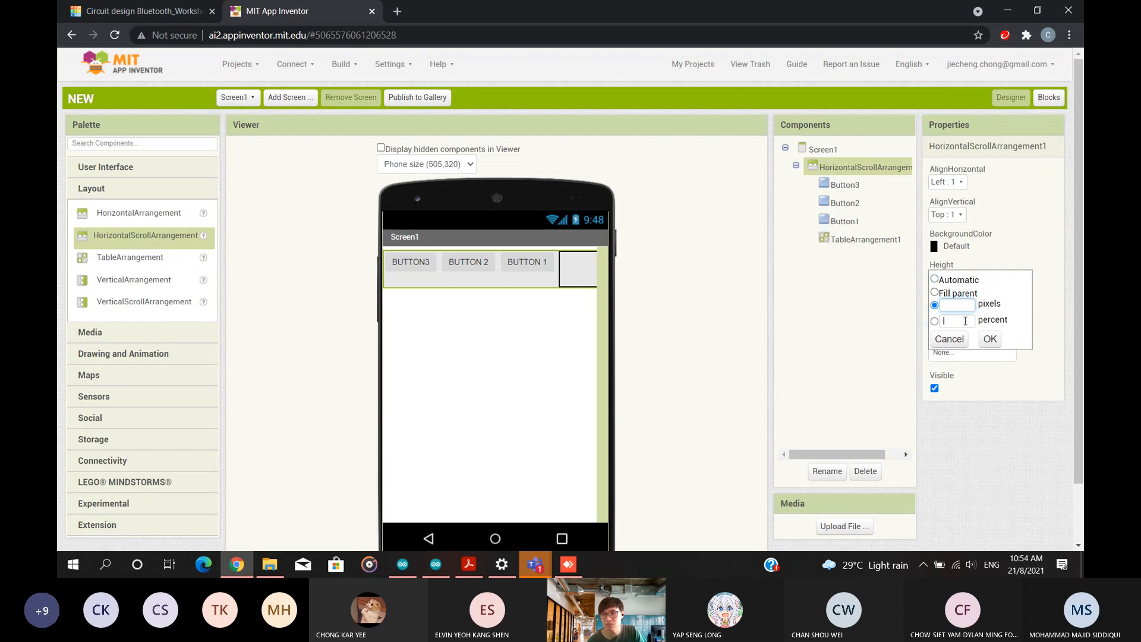
{"action": "left_click", "coordinate": [965, 321]}
{"action": "type", "text": "100"}
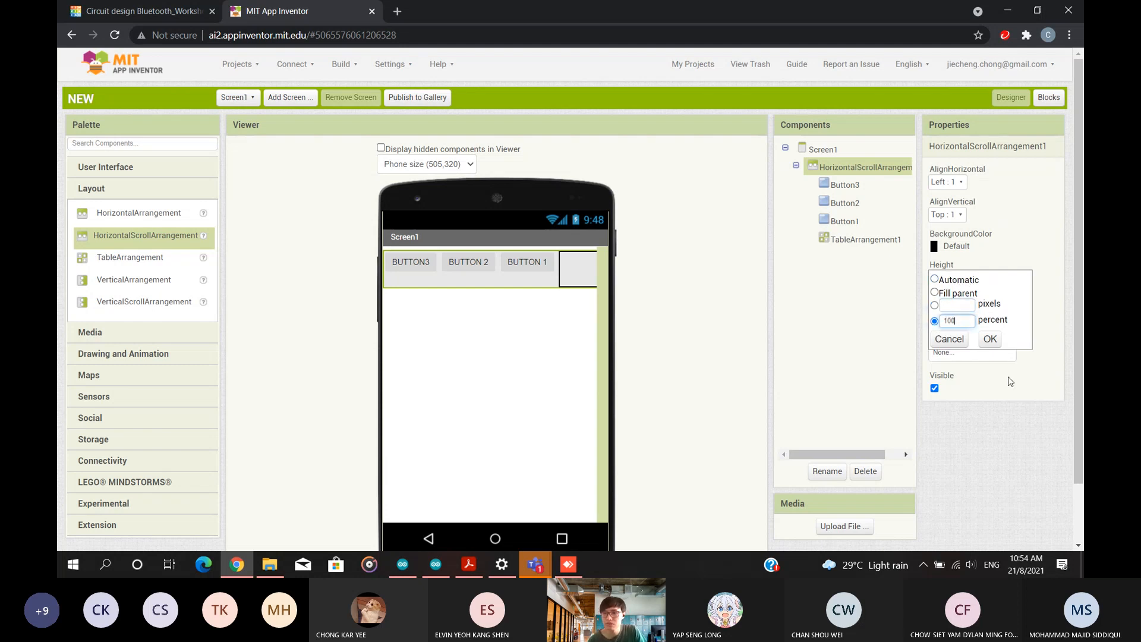
{"action": "left_click", "coordinate": [989, 339]}
Move the table arrangement ahead of the buttons in the horizontal scroll arrangement, and delete it.
{"action": "left_click_drag", "start_coordinate": [581, 268], "coordinate": [406, 319]}
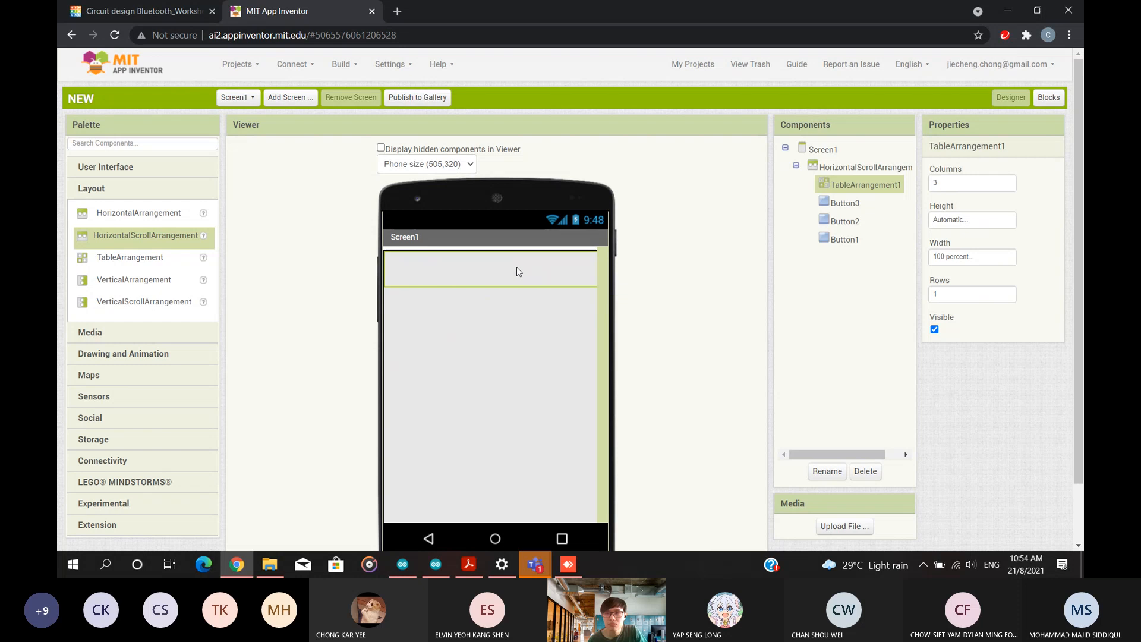
{"action": "left_click", "coordinate": [847, 203]}
{"action": "left_click", "coordinate": [539, 278]}
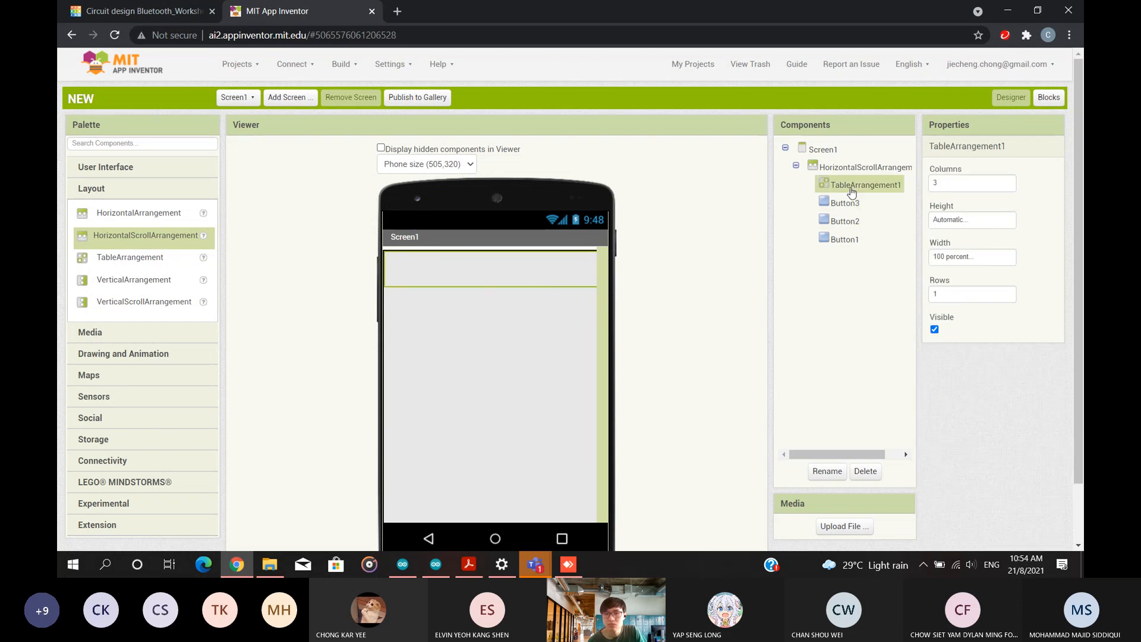
{"action": "left_click", "coordinate": [865, 471]}
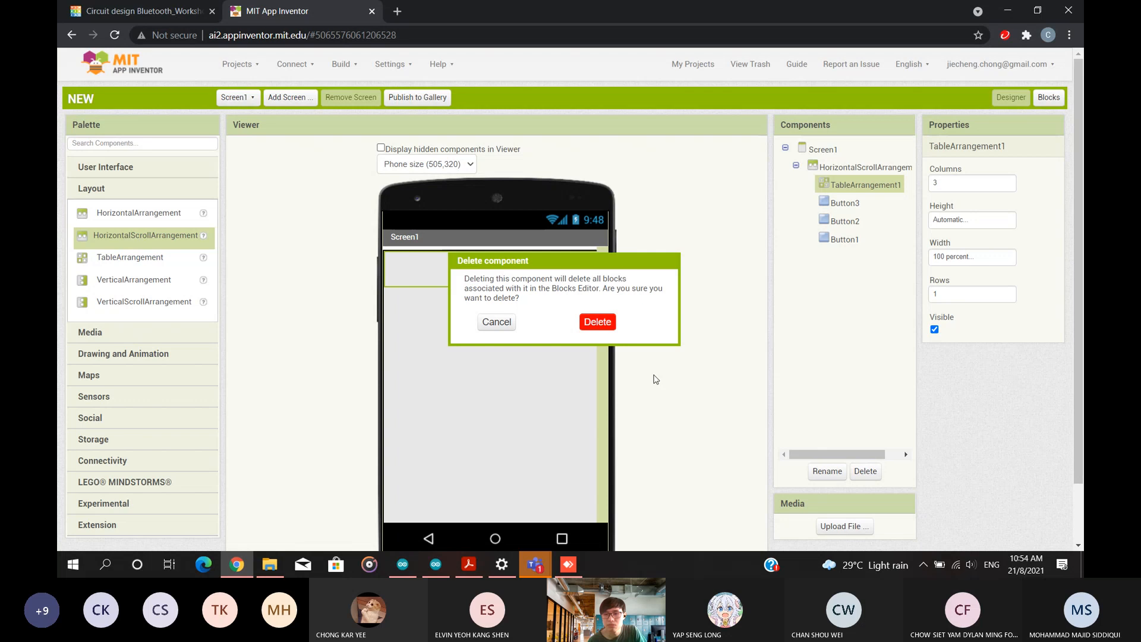
{"action": "left_click", "coordinate": [595, 322]}
Examine the properties of Button2 and Button1, including the size and image options.
{"action": "left_click", "coordinate": [466, 267]}
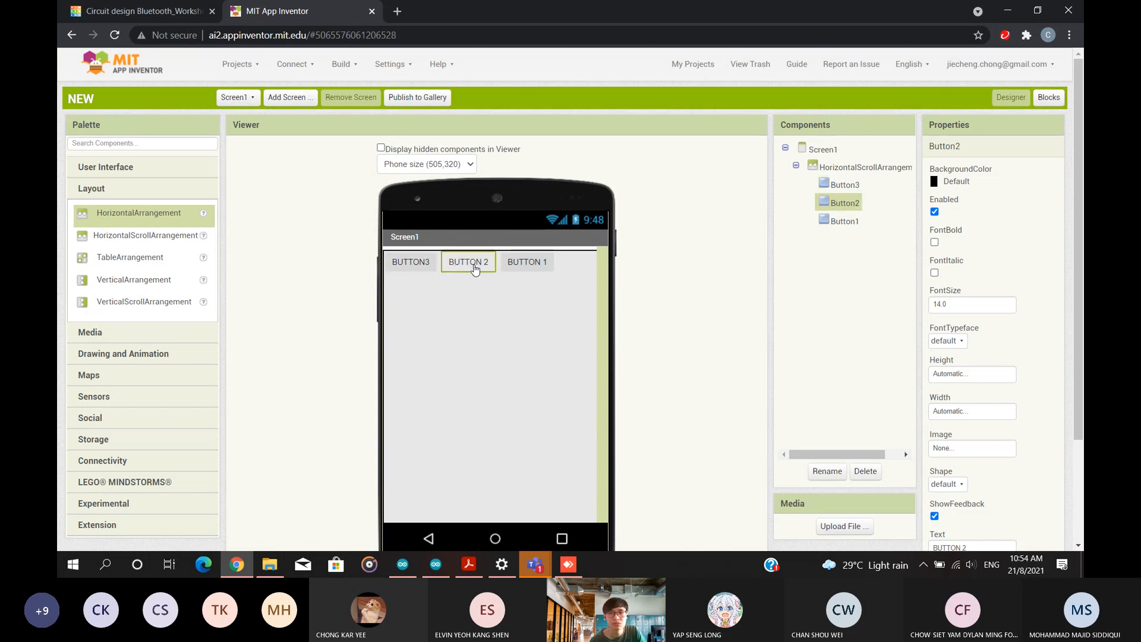
{"action": "left_click", "coordinate": [499, 268]}
{"action": "left_click", "coordinate": [523, 263]}
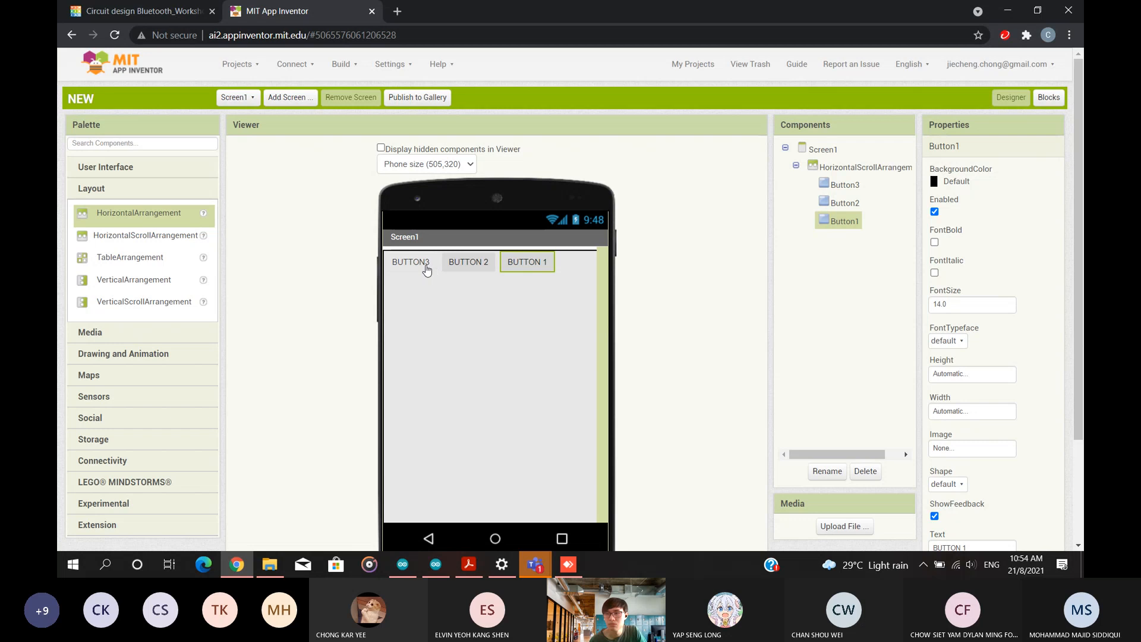
{"action": "scroll", "coordinate": [1008, 333], "scroll_direction": "down", "scroll_amount": 1}
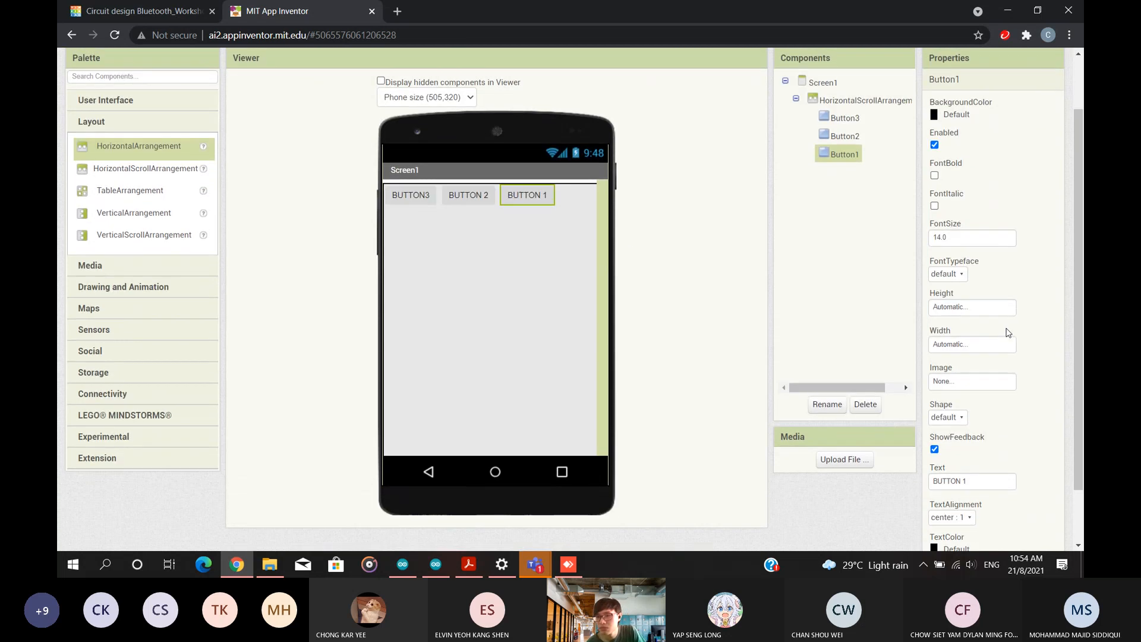
{"action": "scroll", "coordinate": [1008, 333], "scroll_direction": "up", "scroll_amount": 1}
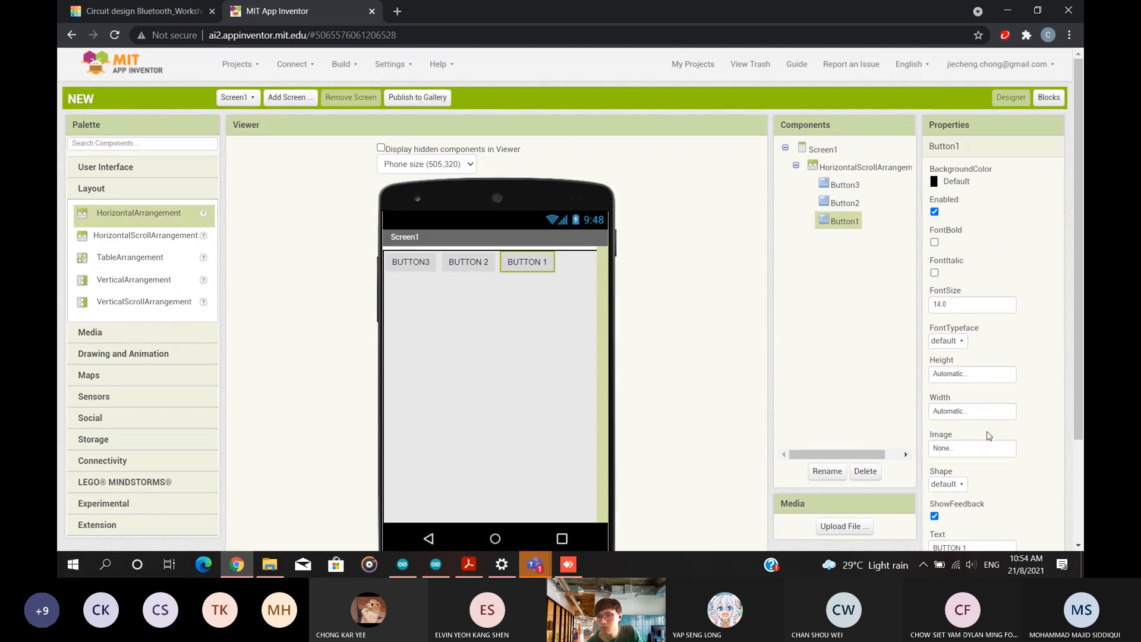
{"action": "left_click", "coordinate": [988, 451]}
{"action": "left_click", "coordinate": [1046, 376]}
{"action": "scroll", "coordinate": [1024, 420], "scroll_direction": "down", "scroll_amount": 2}
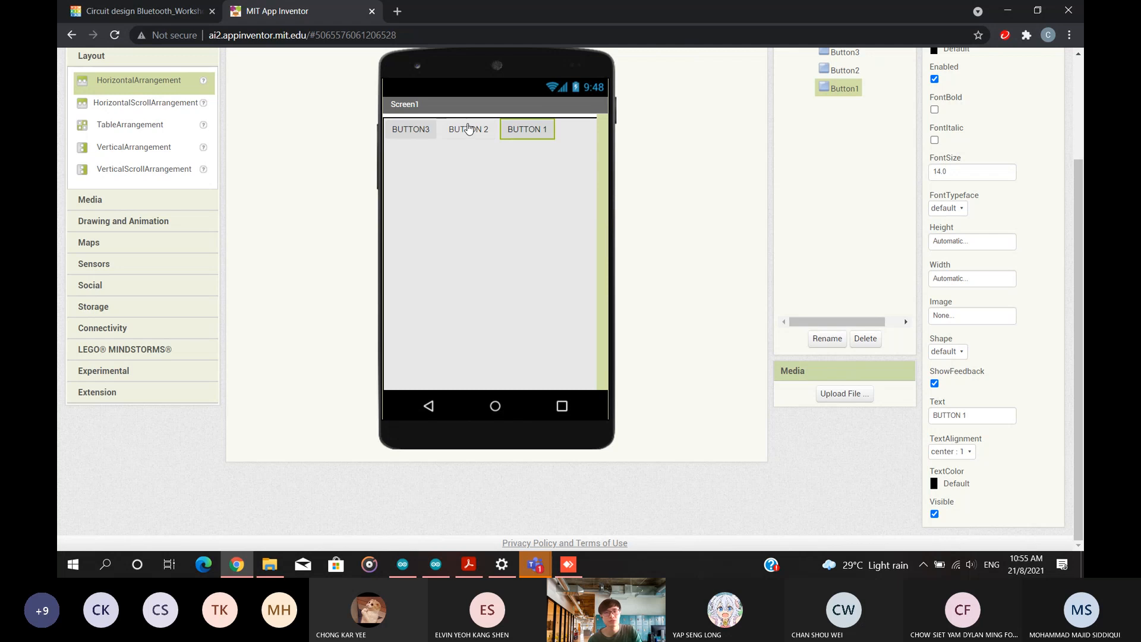
Set the width of Button3 to 33 percent.
{"action": "left_click", "coordinate": [467, 129]}
{"action": "left_click", "coordinate": [423, 133]}
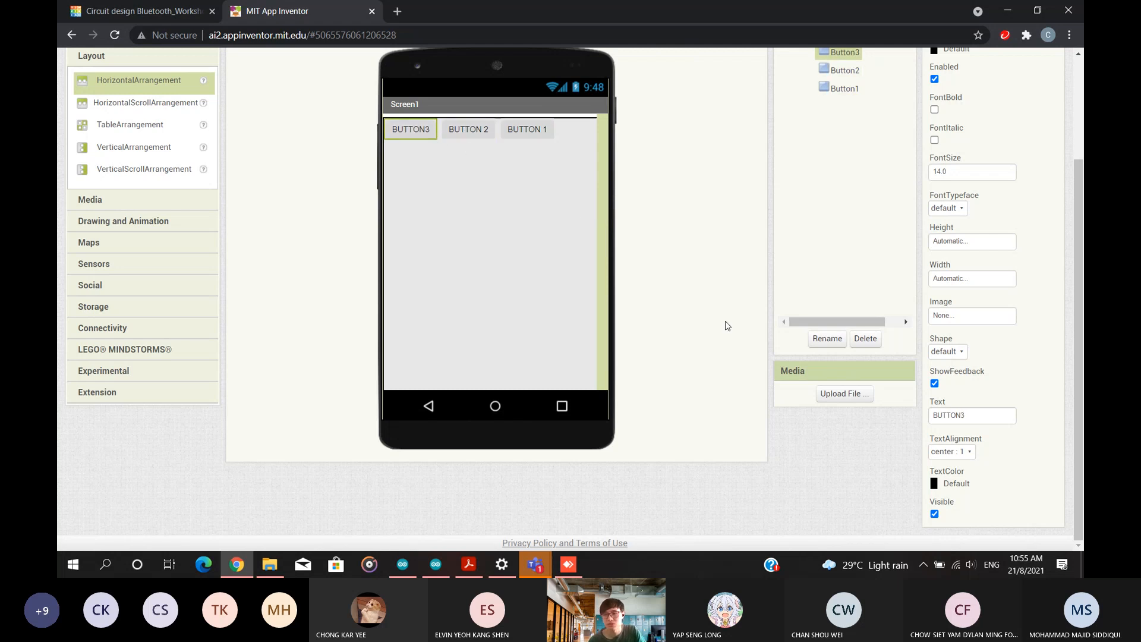
{"action": "left_click", "coordinate": [974, 282]}
{"action": "left_click", "coordinate": [969, 320]}
{"action": "type", "text": "3"}
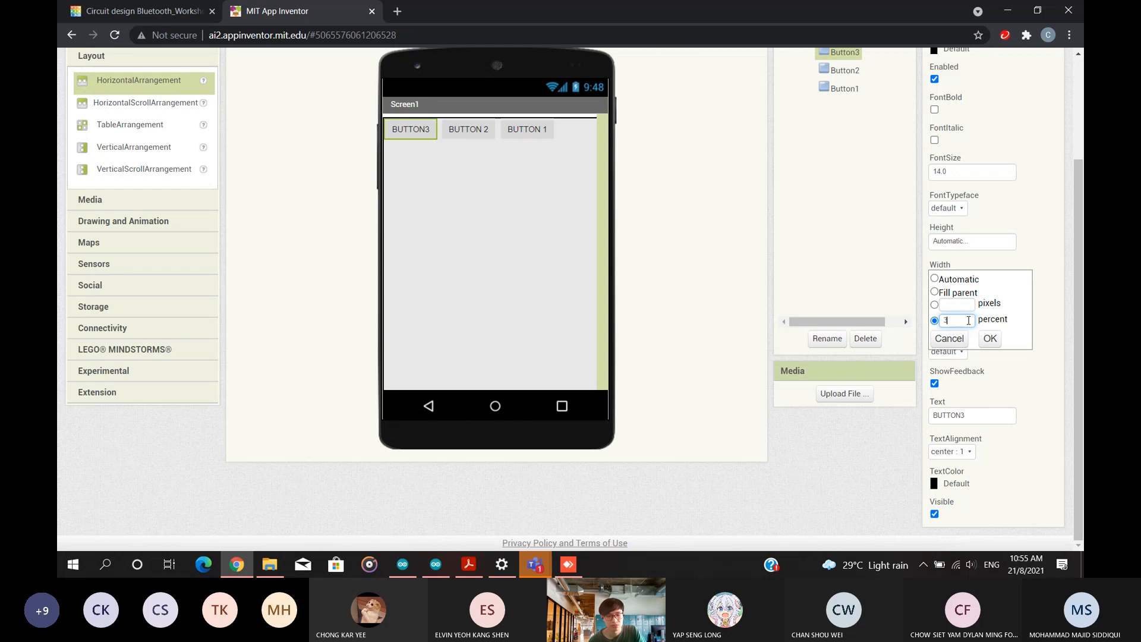
{"action": "type", "text": "3.3"}
{"action": "left_click", "coordinate": [991, 338]}
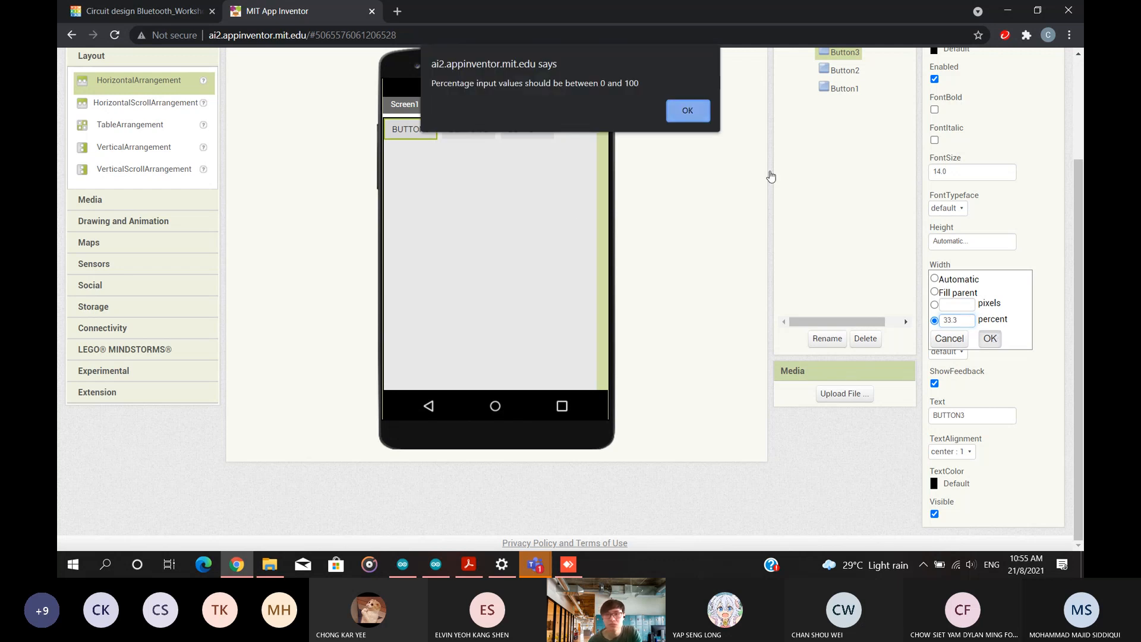
{"action": "left_click", "coordinate": [679, 112]}
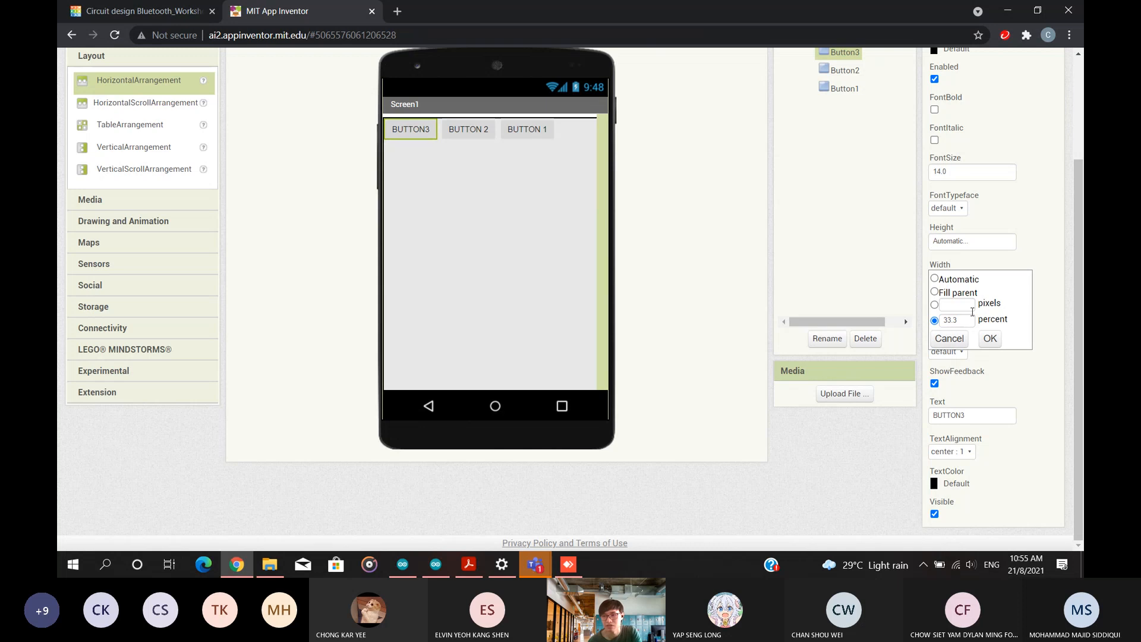
{"action": "left_click", "coordinate": [973, 320]}
{"action": "left_click", "coordinate": [990, 338]}
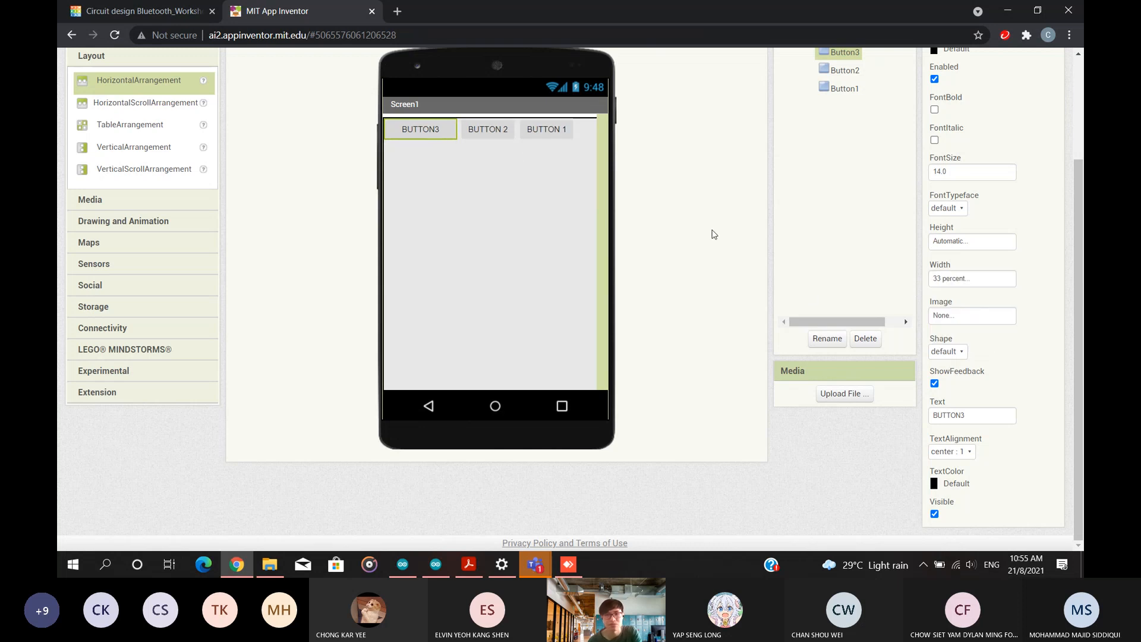
Set the width of Button2 to 33 percent.
{"action": "left_click", "coordinate": [485, 129]}
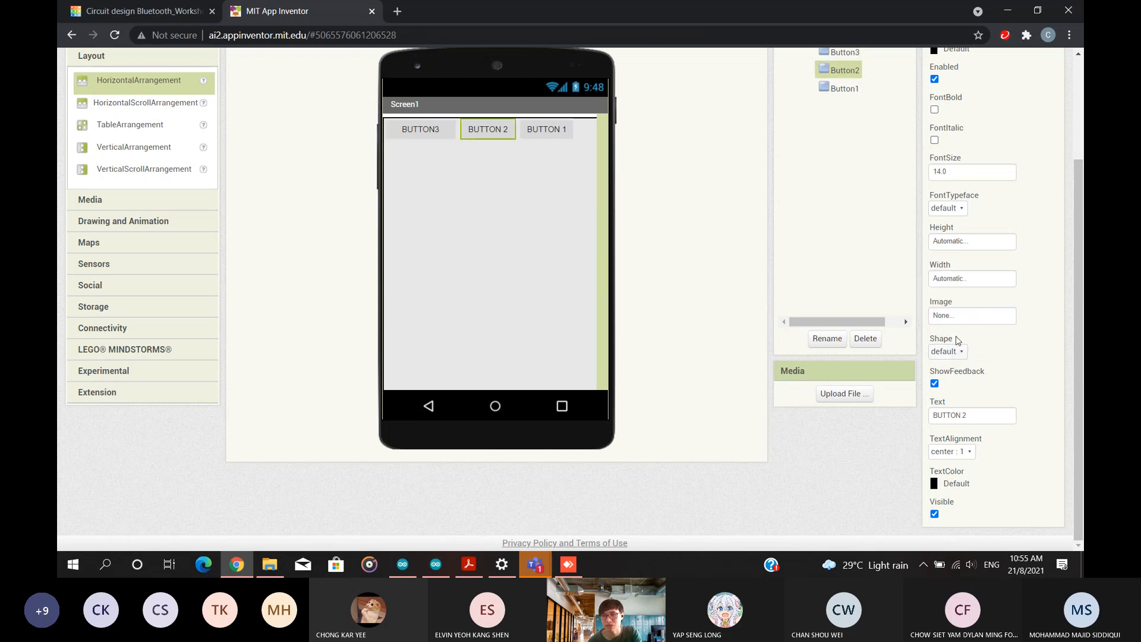
{"action": "left_click", "coordinate": [960, 312]}
{"action": "left_click", "coordinate": [1062, 291]}
{"action": "left_click", "coordinate": [958, 286]}
{"action": "left_click", "coordinate": [971, 319]}
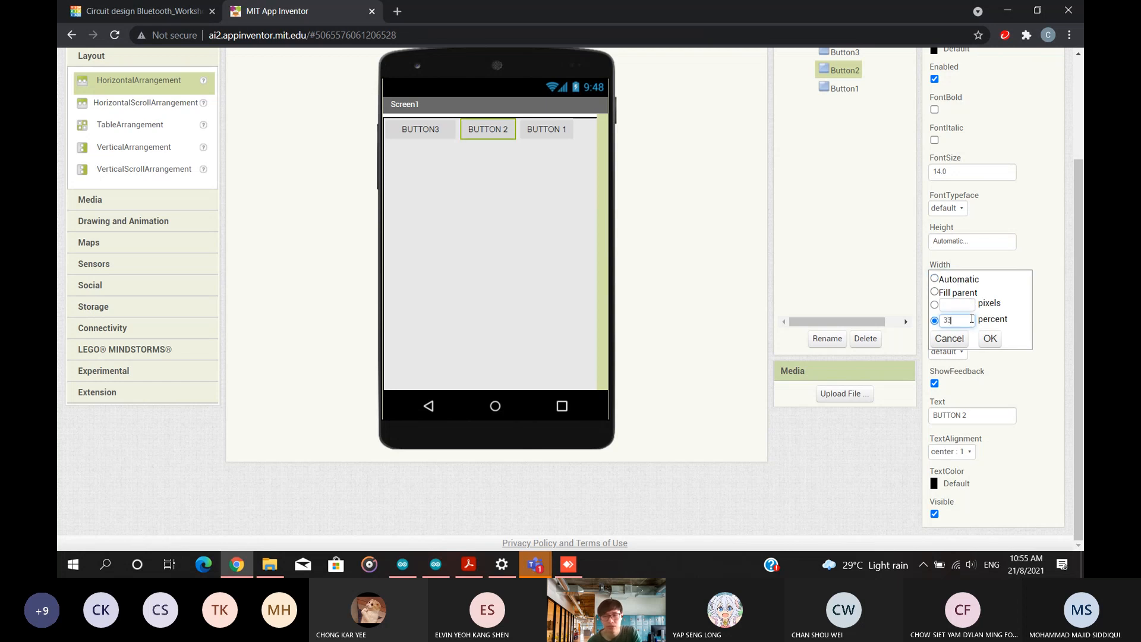
{"action": "left_click", "coordinate": [996, 339]}
Set the width of Button1 to 33 percent.
{"action": "left_click", "coordinate": [565, 132]}
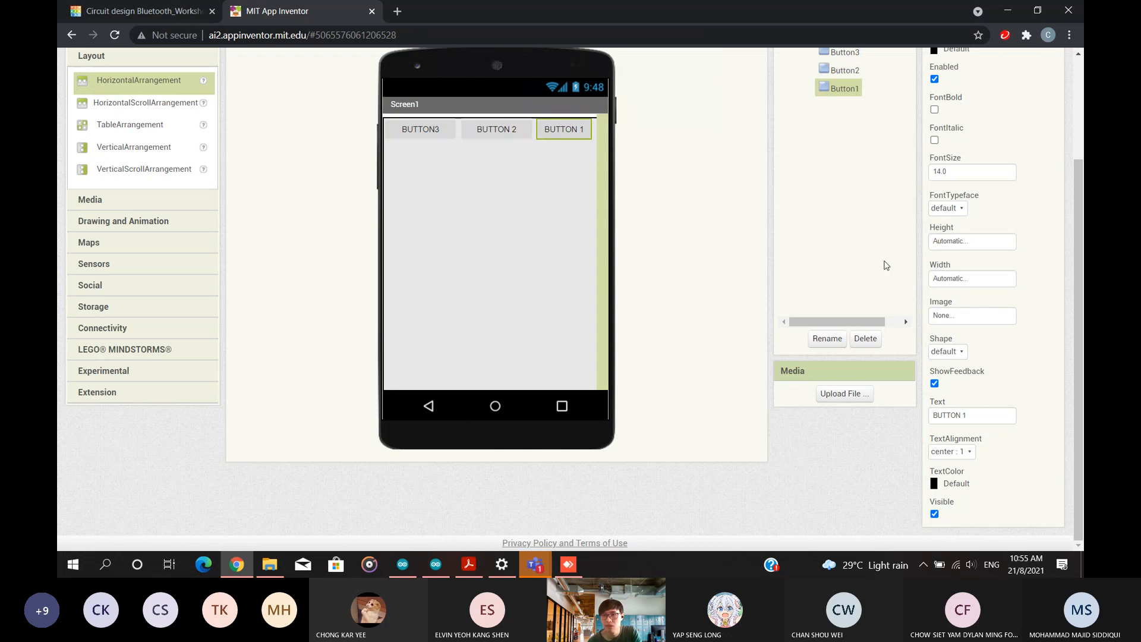
{"action": "left_click", "coordinate": [957, 322]}
{"action": "left_click", "coordinate": [953, 271]}
{"action": "left_click", "coordinate": [959, 279]}
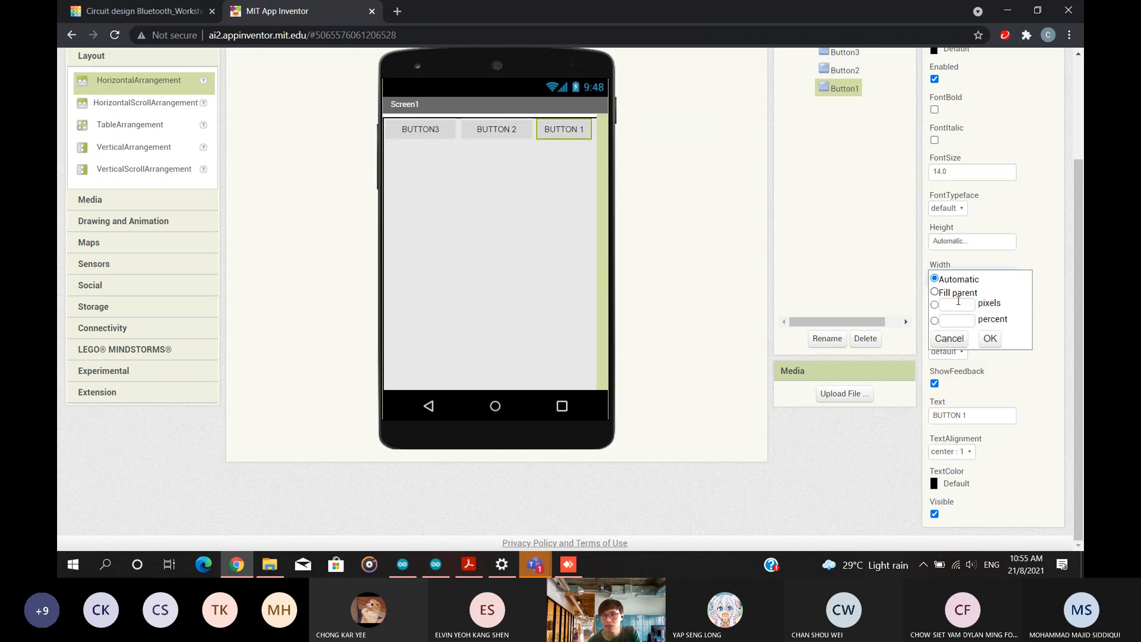
{"action": "left_click", "coordinate": [969, 322]}
{"action": "type", "text": "33"}
{"action": "left_click", "coordinate": [986, 337]}
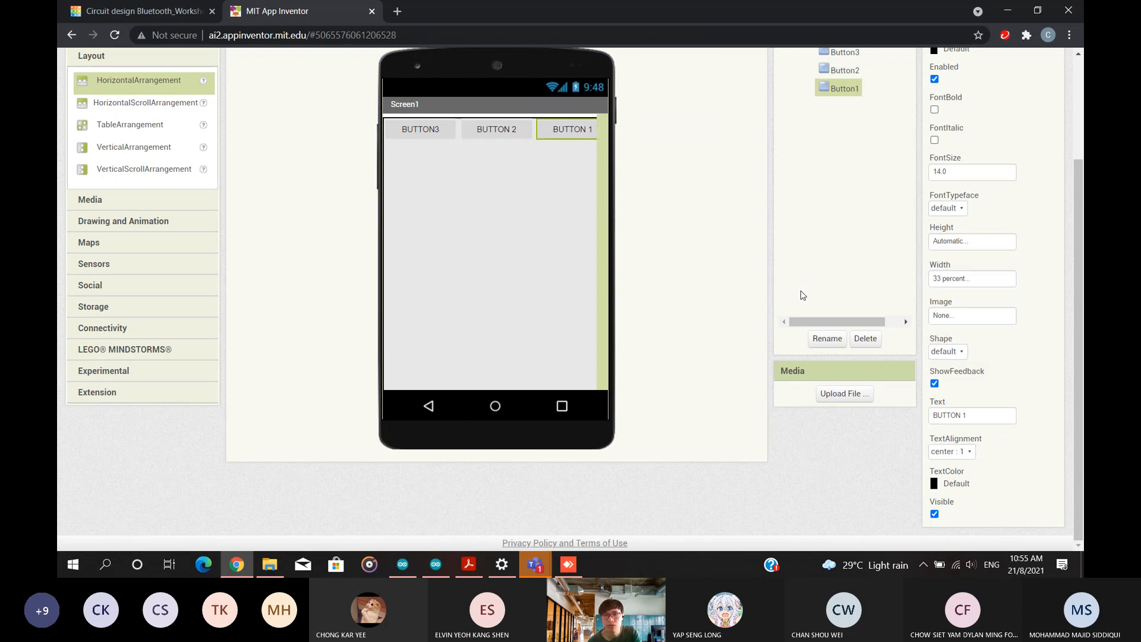
Check how the resized buttons fit in the arrangement, comparing the width settings of Button2 and Button3.
{"action": "left_click", "coordinate": [537, 220]}
{"action": "left_click", "coordinate": [565, 194]}
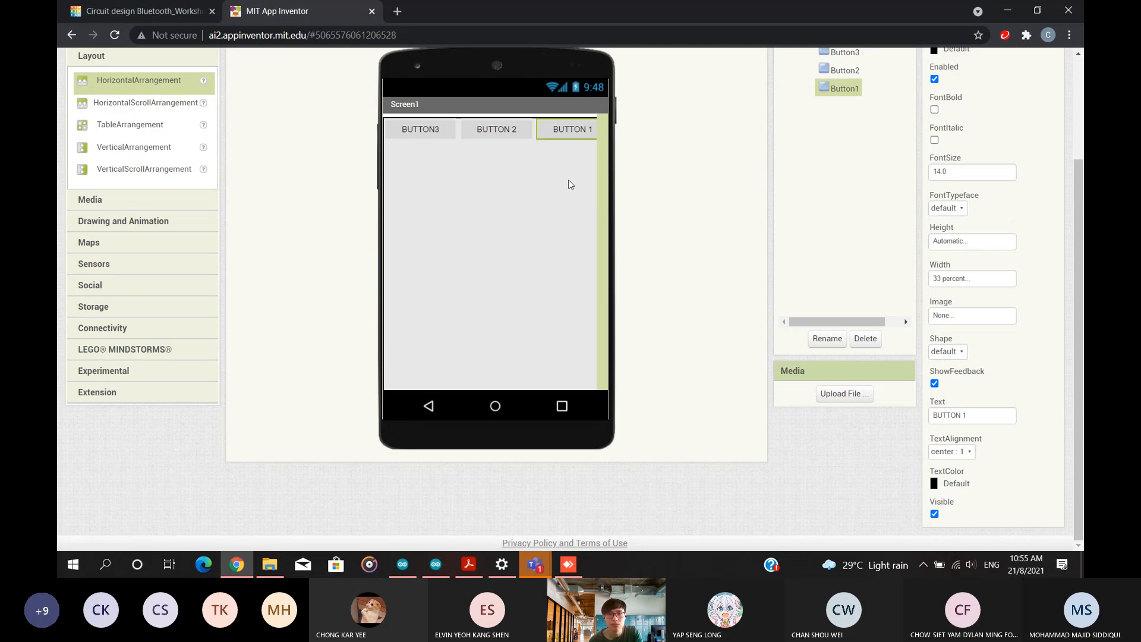
{"action": "left_click", "coordinate": [511, 135]}
{"action": "left_click", "coordinate": [423, 133]}
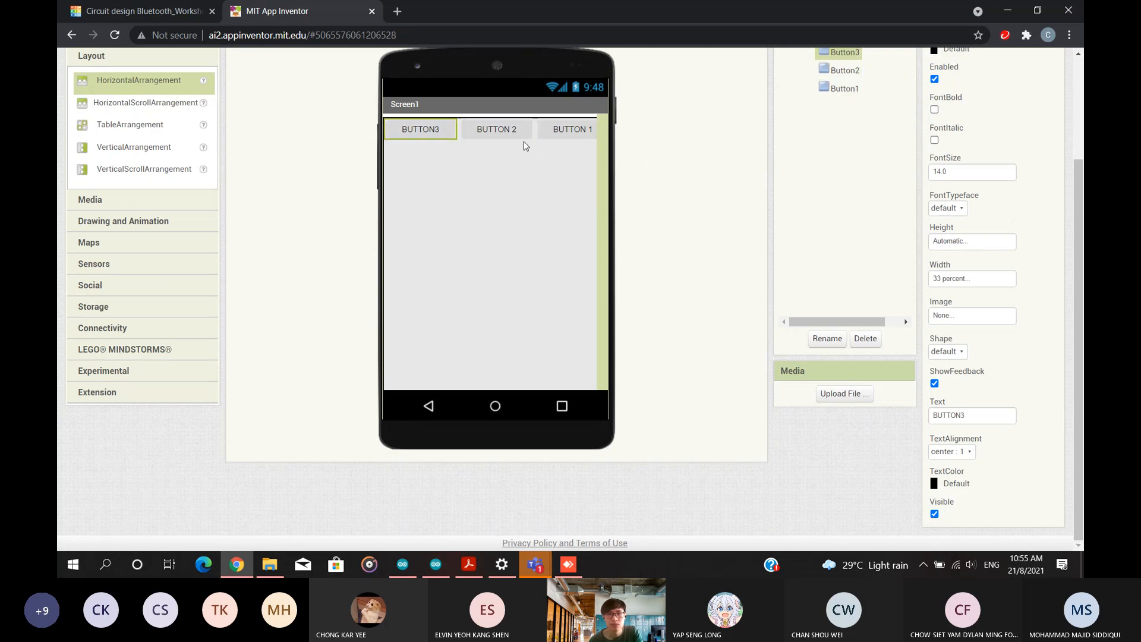
{"action": "left_click", "coordinate": [518, 141]}
Open the Arduino_Bluetooth_Workshop project from the project list.
{"action": "scroll", "coordinate": [630, 168], "scroll_direction": "up", "scroll_amount": 3}
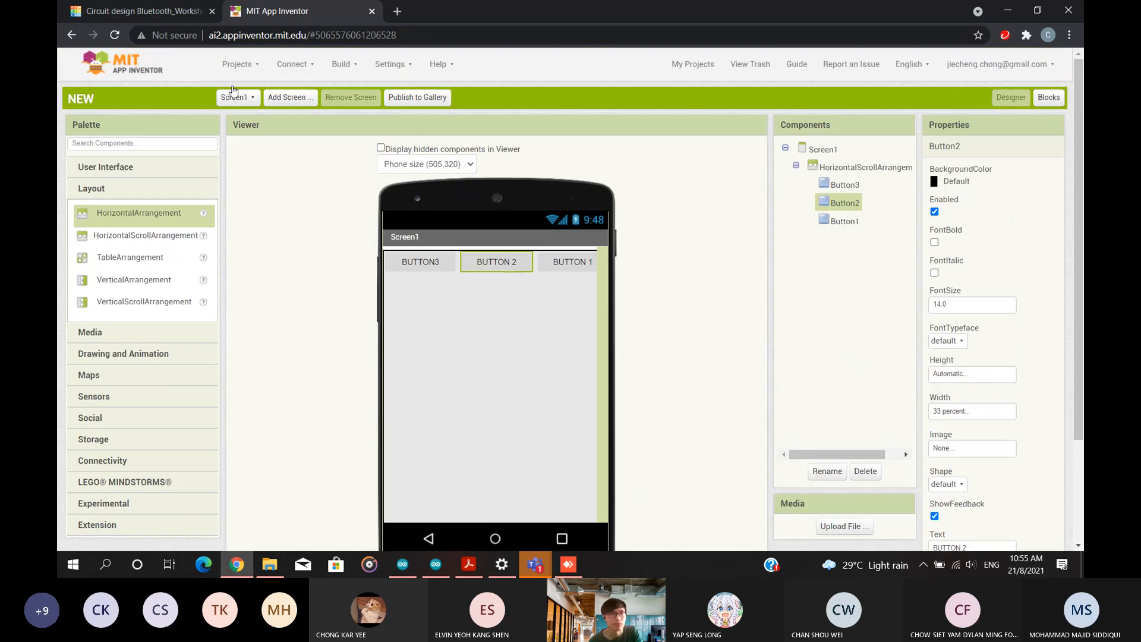
{"action": "left_click", "coordinate": [237, 64]}
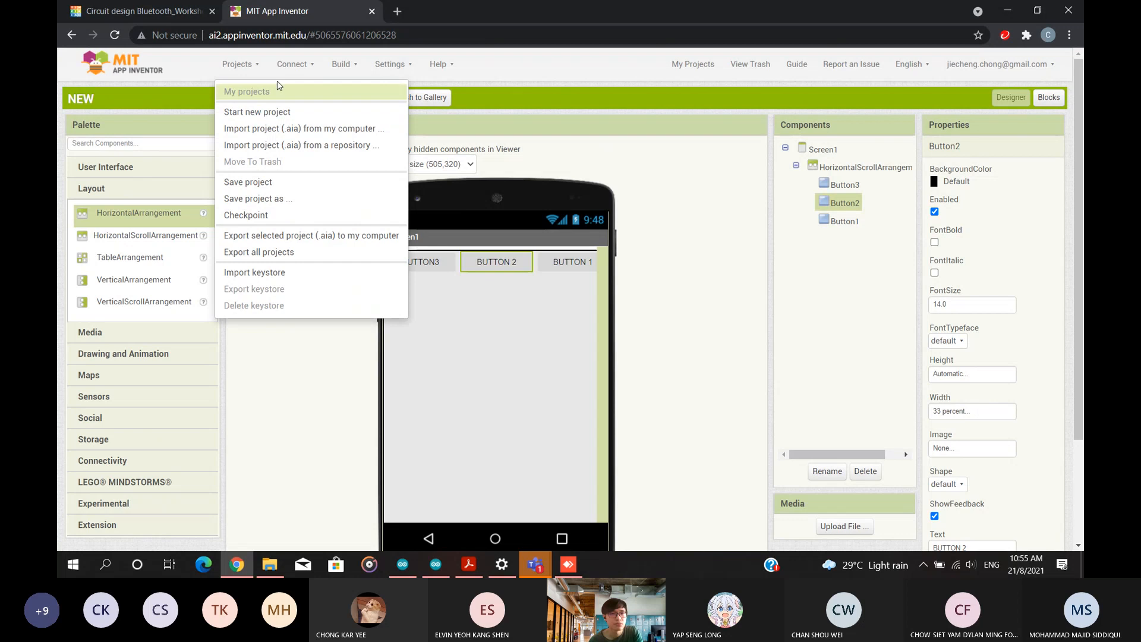
{"action": "left_click", "coordinate": [255, 91]}
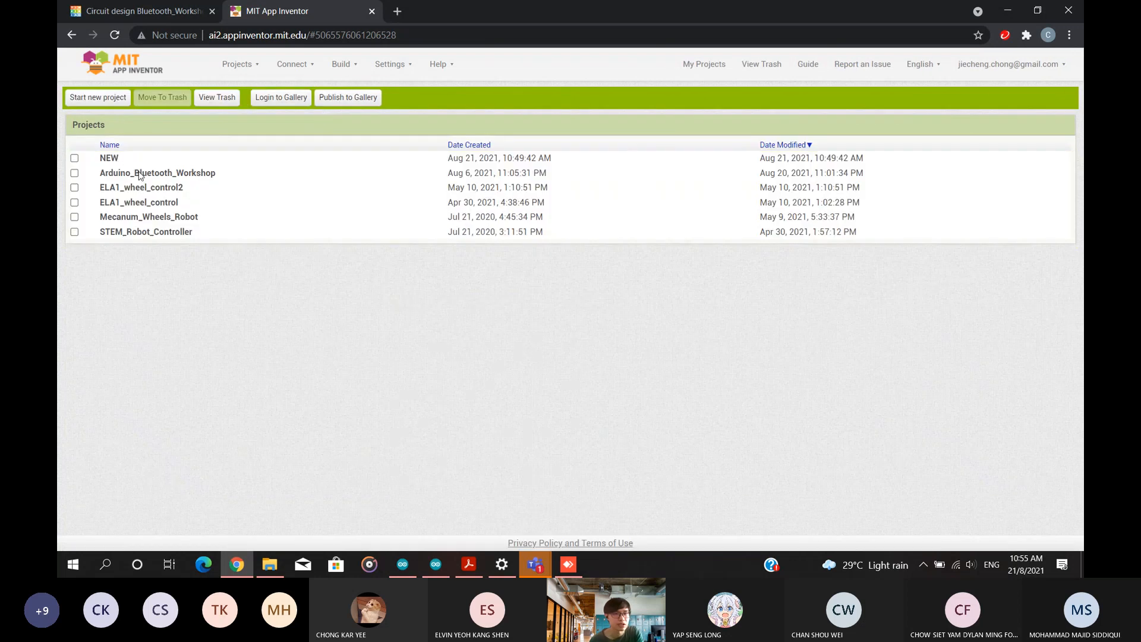
{"action": "left_click", "coordinate": [138, 173]}
Examine the Switch Selection label, the Red, Green and All buttons, and the table arrangement that holds them.
{"action": "scroll", "coordinate": [484, 208], "scroll_direction": "down", "scroll_amount": 2}
{"action": "left_click", "coordinate": [484, 207]}
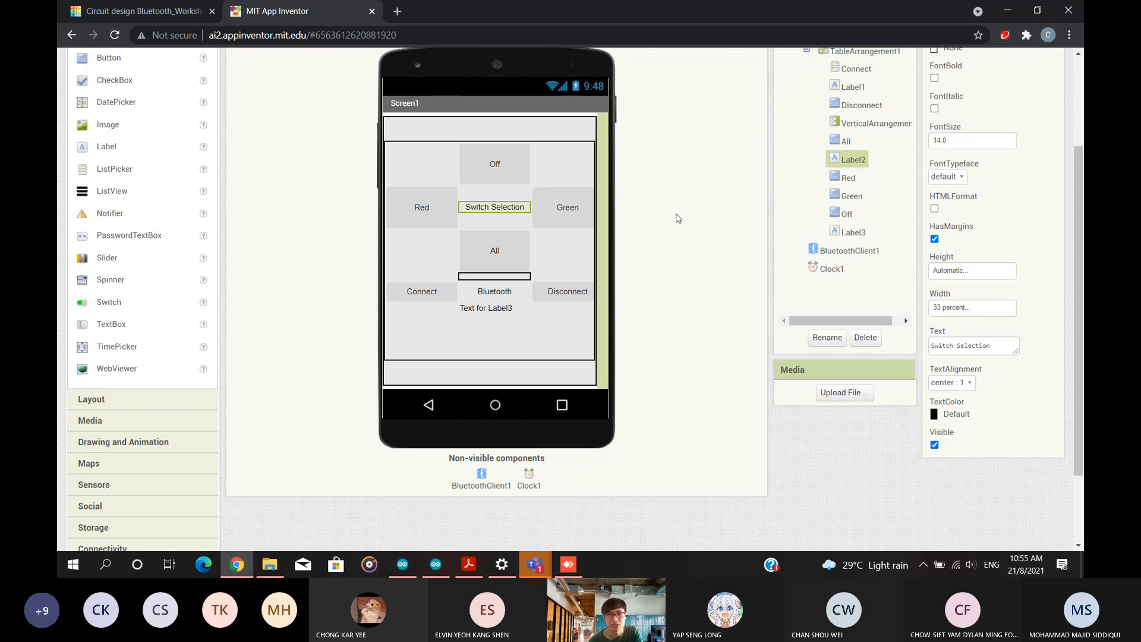
{"action": "left_click", "coordinate": [565, 208]}
{"action": "left_click", "coordinate": [421, 207]}
{"action": "left_click", "coordinate": [553, 168]}
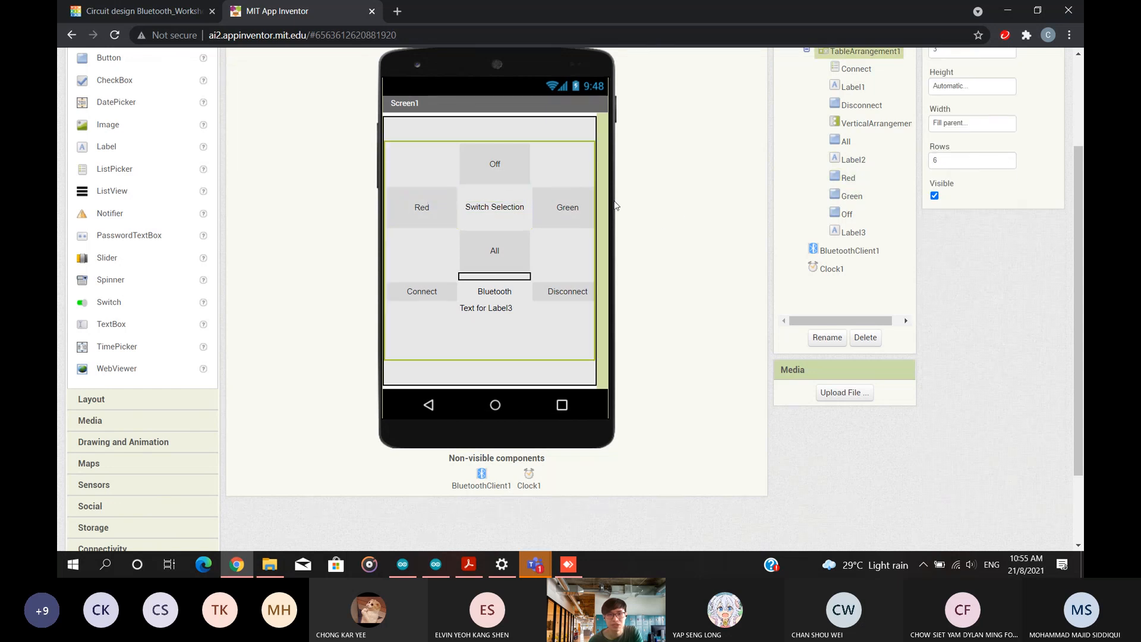
{"action": "scroll", "coordinate": [705, 214], "scroll_direction": "up", "scroll_amount": 2}
{"action": "left_click", "coordinate": [587, 280]}
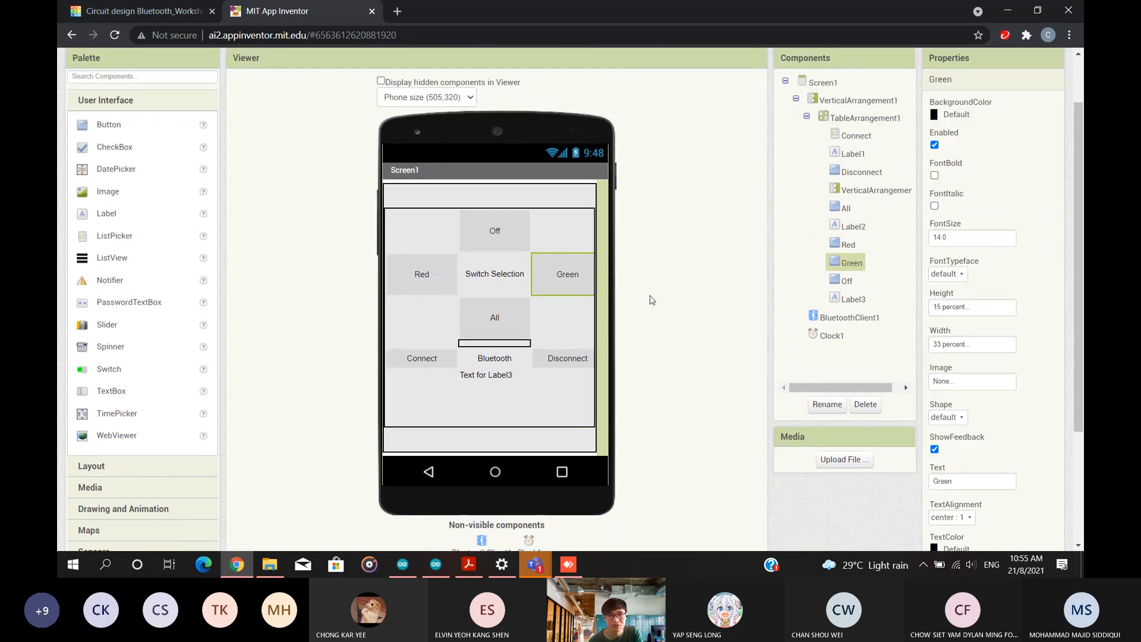
{"action": "left_click", "coordinate": [570, 315]}
{"action": "left_click", "coordinate": [498, 314]}
{"action": "left_click", "coordinate": [544, 333]}
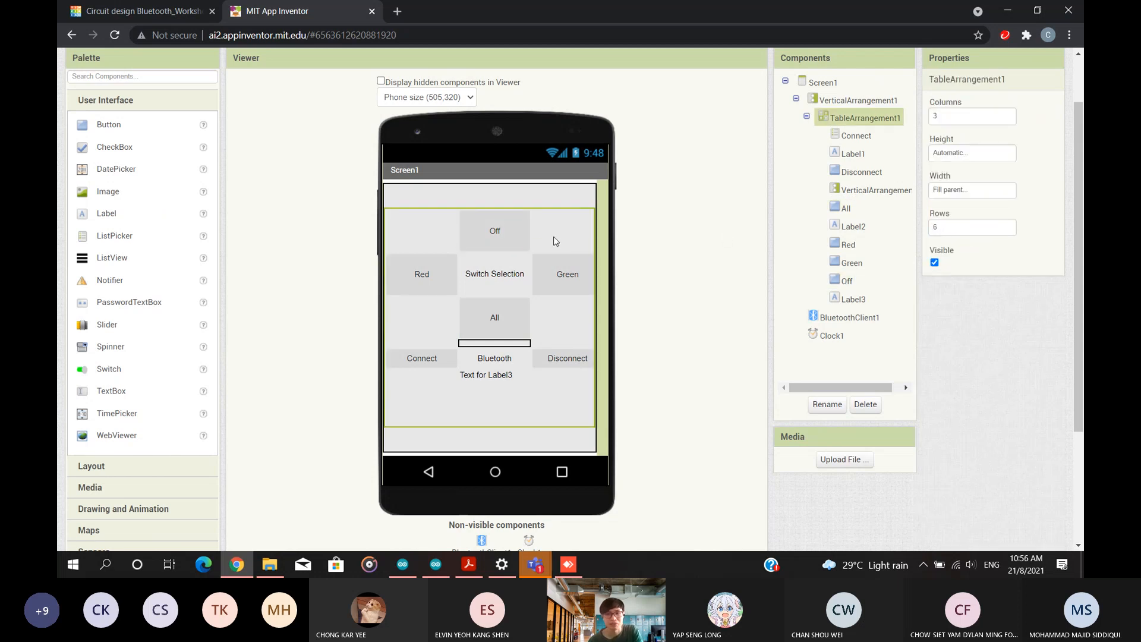
Examine the Green button's size properties and the table arrangement's column and row settings.
{"action": "left_click", "coordinate": [577, 279]}
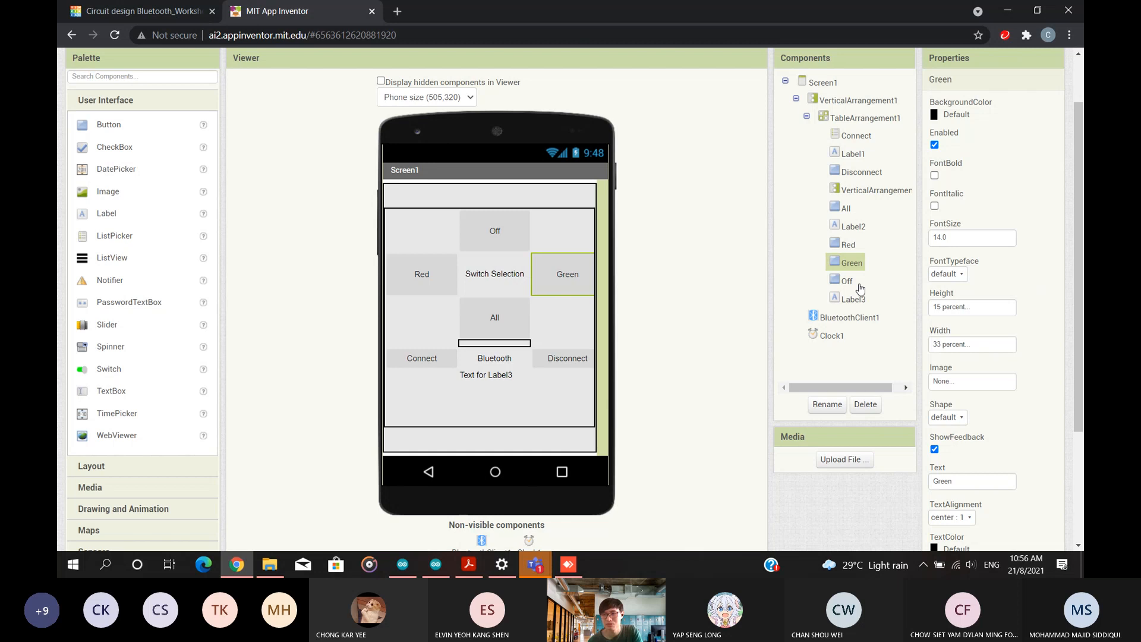
{"action": "scroll", "coordinate": [1041, 343], "scroll_direction": "down", "scroll_amount": 3}
{"action": "scroll", "coordinate": [1041, 344], "scroll_direction": "up", "scroll_amount": 3}
{"action": "left_click", "coordinate": [575, 330]}
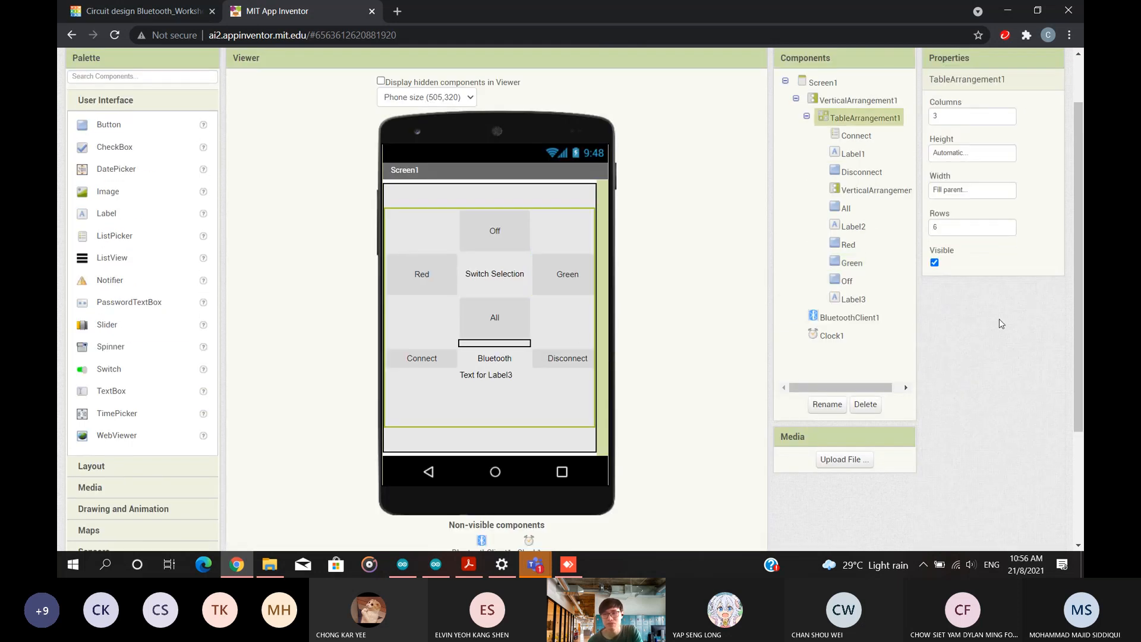
{"action": "scroll", "coordinate": [999, 319], "scroll_direction": "up", "scroll_amount": 1}
Pick up the Off button and place it in the middle cell of the table arrangement's first row.
{"action": "left_click", "coordinate": [515, 300]}
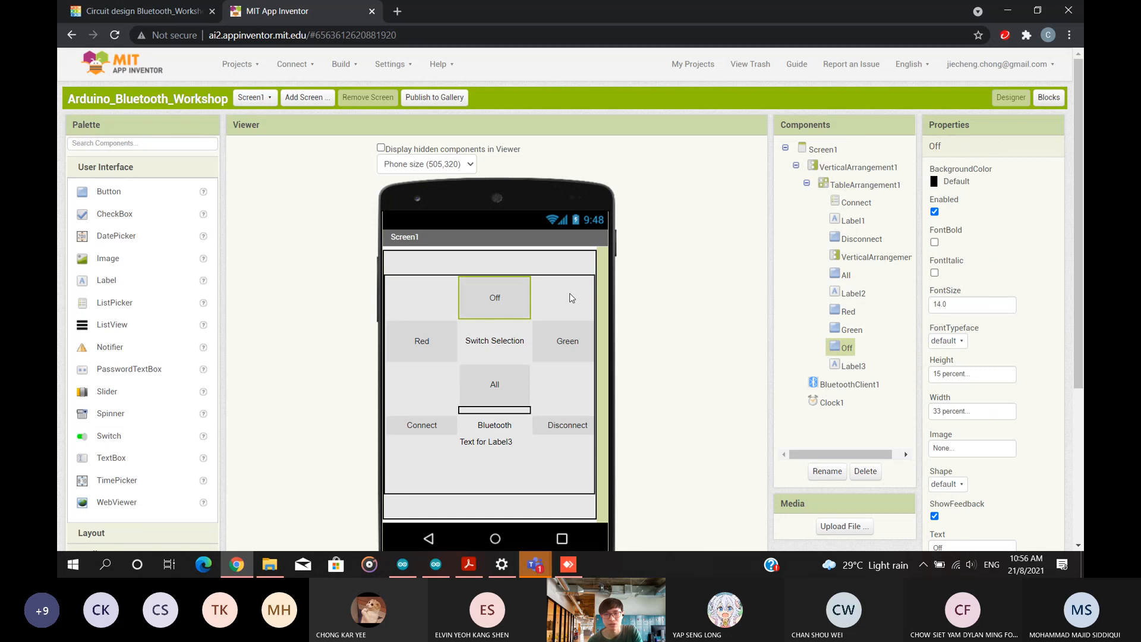
{"action": "left_click", "coordinate": [569, 297]}
{"action": "scroll", "coordinate": [642, 285], "scroll_direction": "down", "scroll_amount": 1}
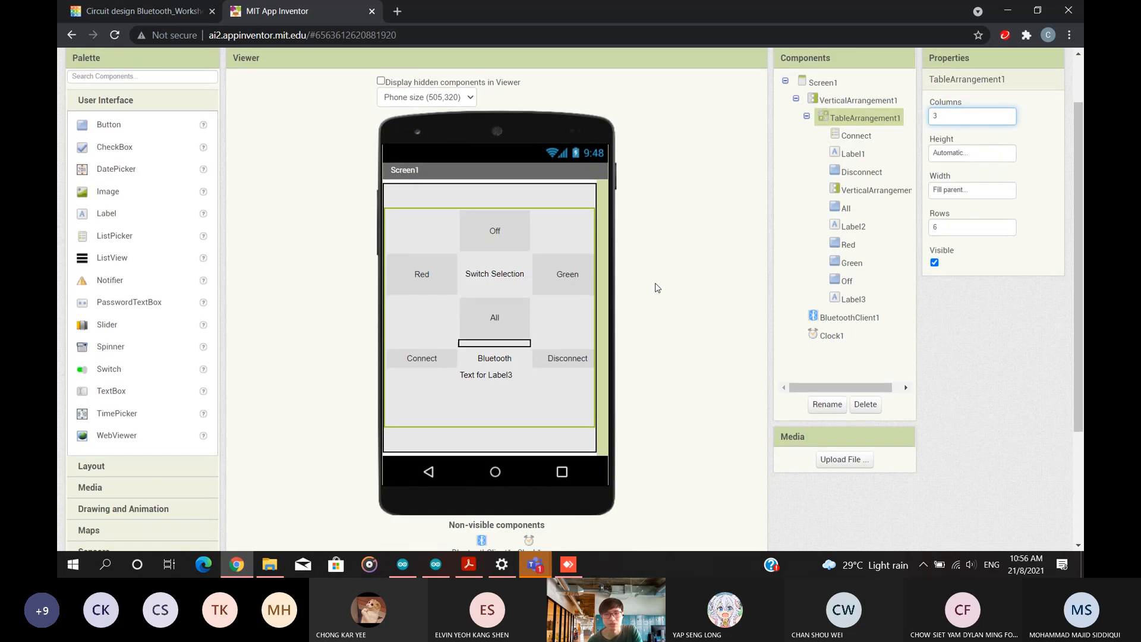
{"action": "mouse_move", "coordinate": [515, 236]}
{"action": "left_mouse_down"}
{"action": "mouse_move", "coordinate": [565, 229]}
{"action": "mouse_move", "coordinate": [421, 230]}
{"action": "mouse_move", "coordinate": [503, 239]}
{"action": "left_mouse_up"}
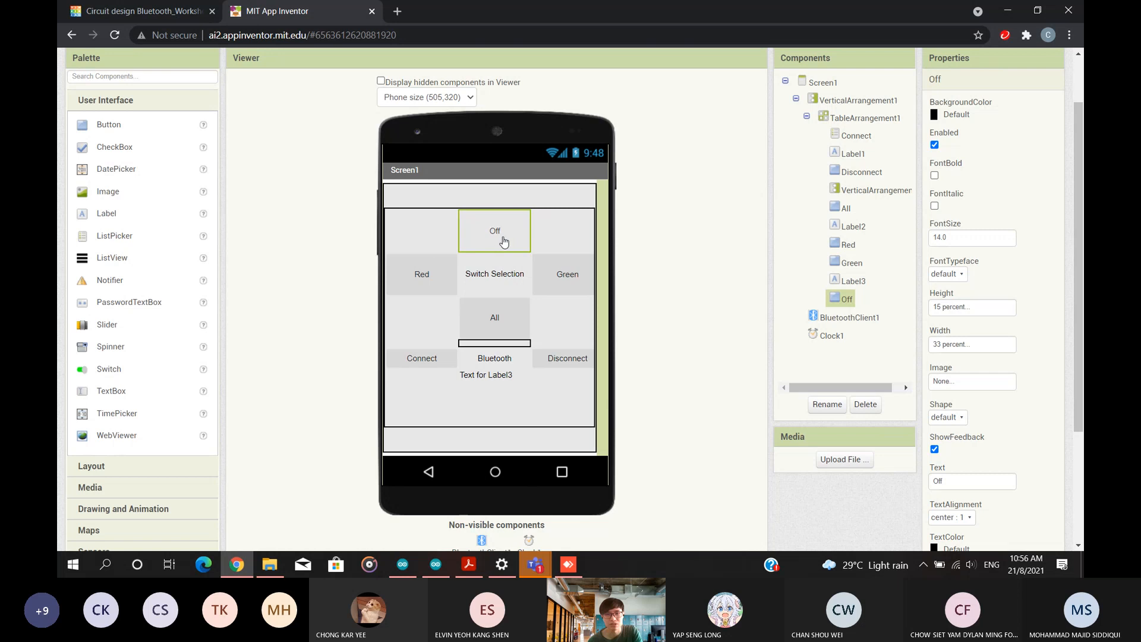
Review the height and width settings of the Green button.
{"action": "left_click", "coordinate": [578, 218]}
{"action": "left_click", "coordinate": [564, 275]}
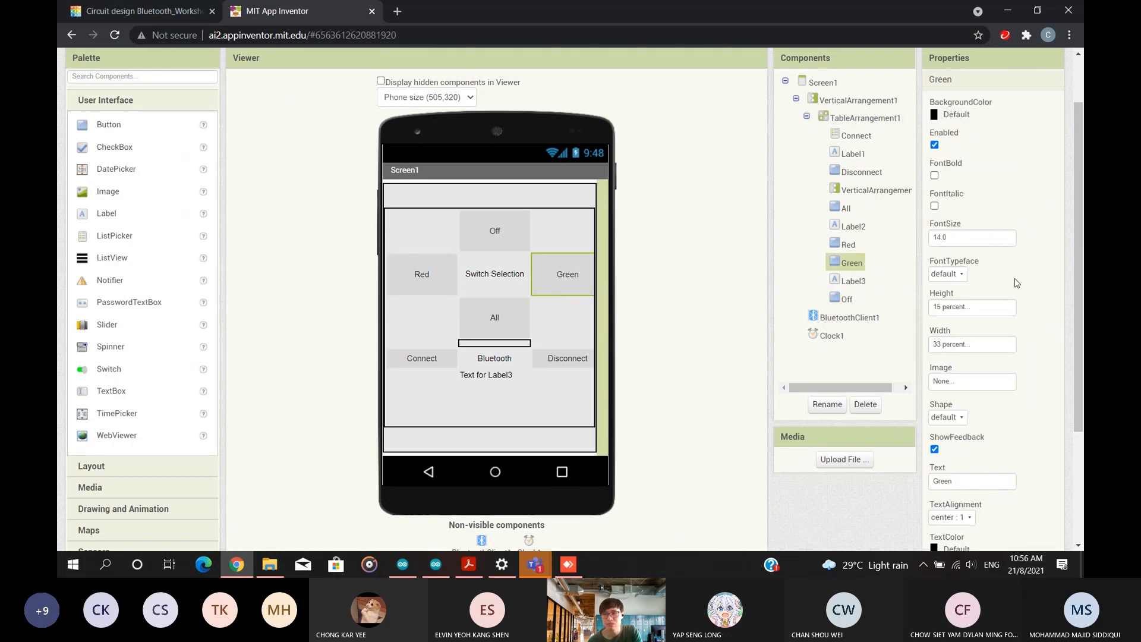
{"action": "scroll", "coordinate": [1041, 288], "scroll_direction": "down", "scroll_amount": 3}
{"action": "scroll", "coordinate": [1026, 314], "scroll_direction": "up", "scroll_amount": 2}
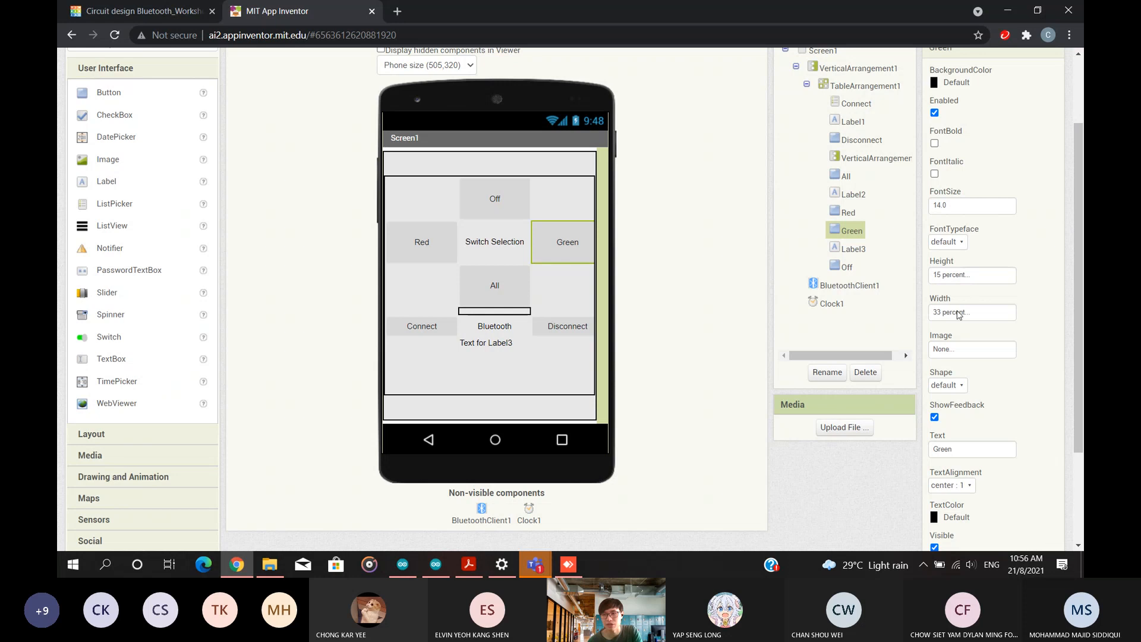
{"action": "scroll", "coordinate": [975, 274], "scroll_direction": "down", "scroll_amount": 1}
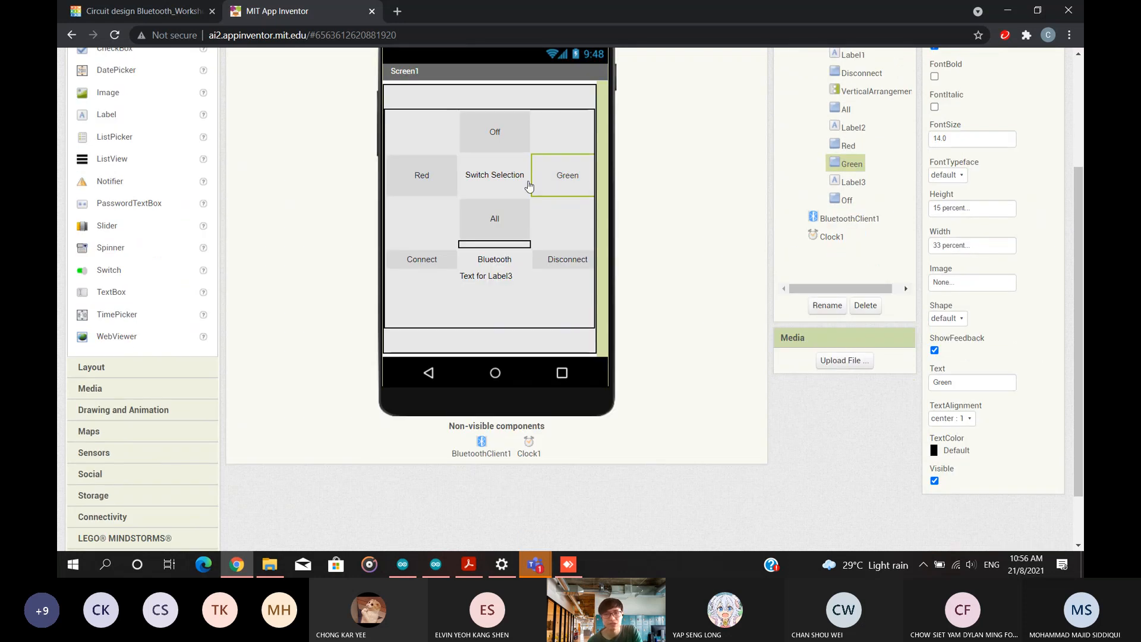
Examine the properties of the Switch Selection label, All button, narrow vertical arrangement, Connect and Disconnect controls, Bluetooth label and Label3.
{"action": "left_click", "coordinate": [494, 175]}
{"action": "left_click", "coordinate": [496, 218]}
{"action": "left_click", "coordinate": [509, 244]}
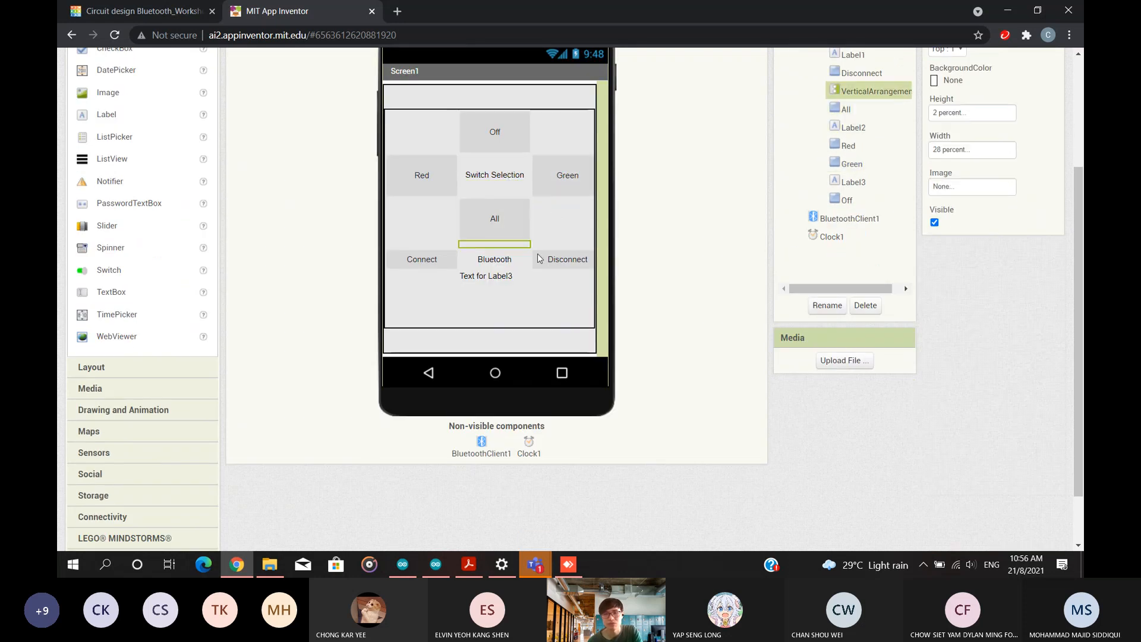
{"action": "left_click", "coordinate": [547, 259]}
{"action": "left_click", "coordinate": [423, 263]}
{"action": "left_click", "coordinate": [496, 260]}
{"action": "left_click", "coordinate": [502, 273]}
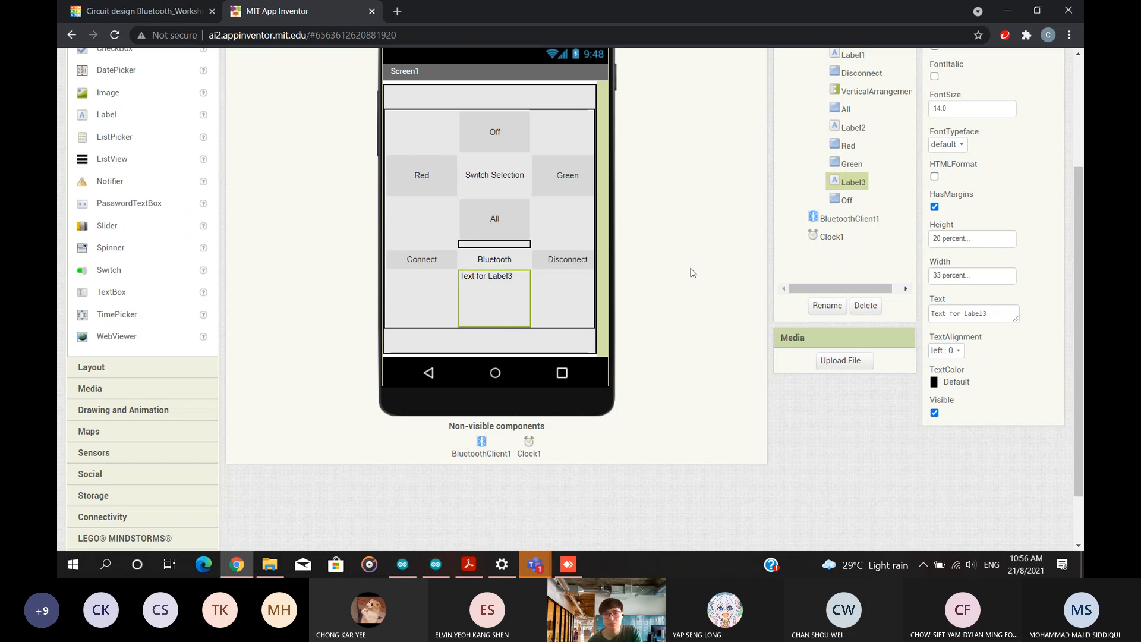
{"action": "scroll", "coordinate": [739, 271], "scroll_direction": "up", "scroll_amount": 2}
{"action": "scroll", "coordinate": [742, 271], "scroll_direction": "down", "scroll_amount": 1}
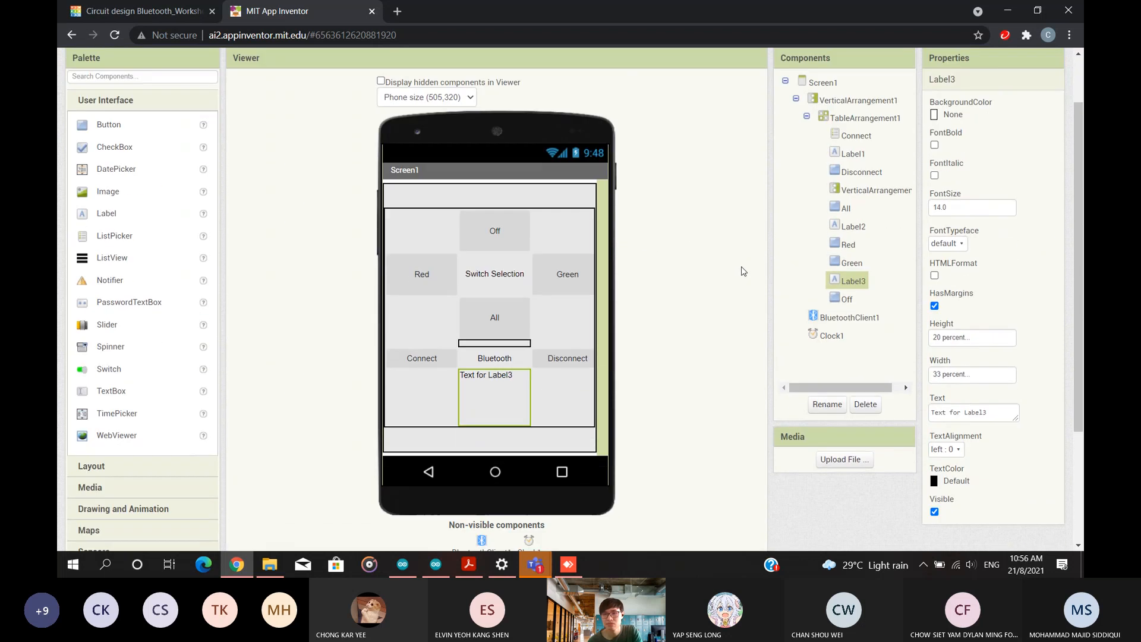
Inspect the table arrangement's rows and columns against the sizes of Label3 and the Green button.
{"action": "left_click", "coordinate": [431, 225]}
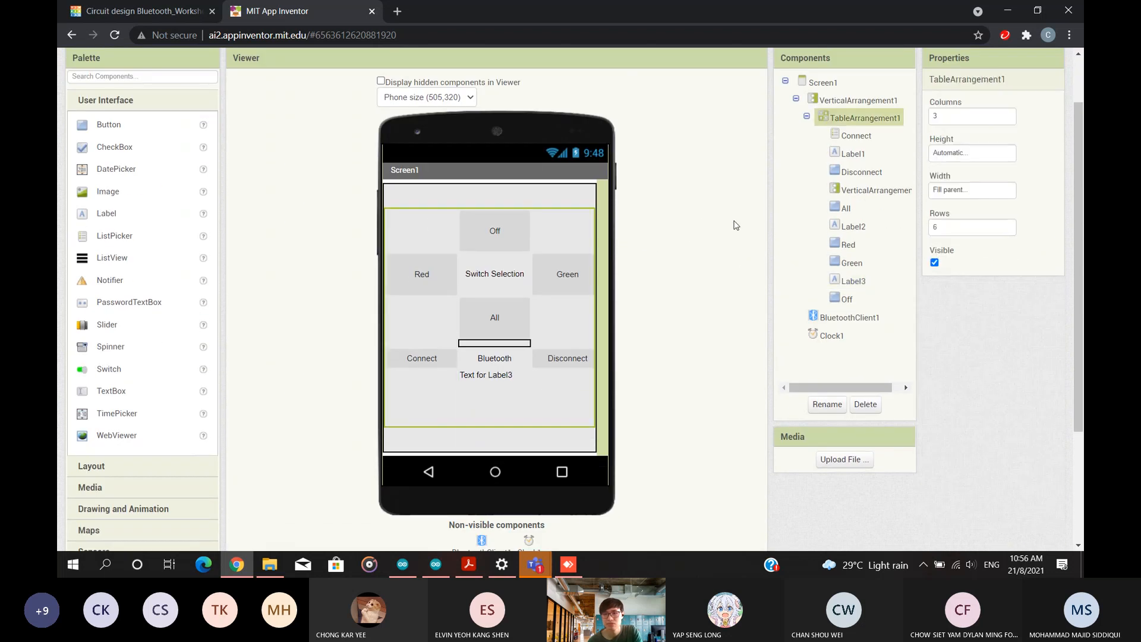
{"action": "scroll", "coordinate": [736, 225], "scroll_direction": "up", "scroll_amount": 2}
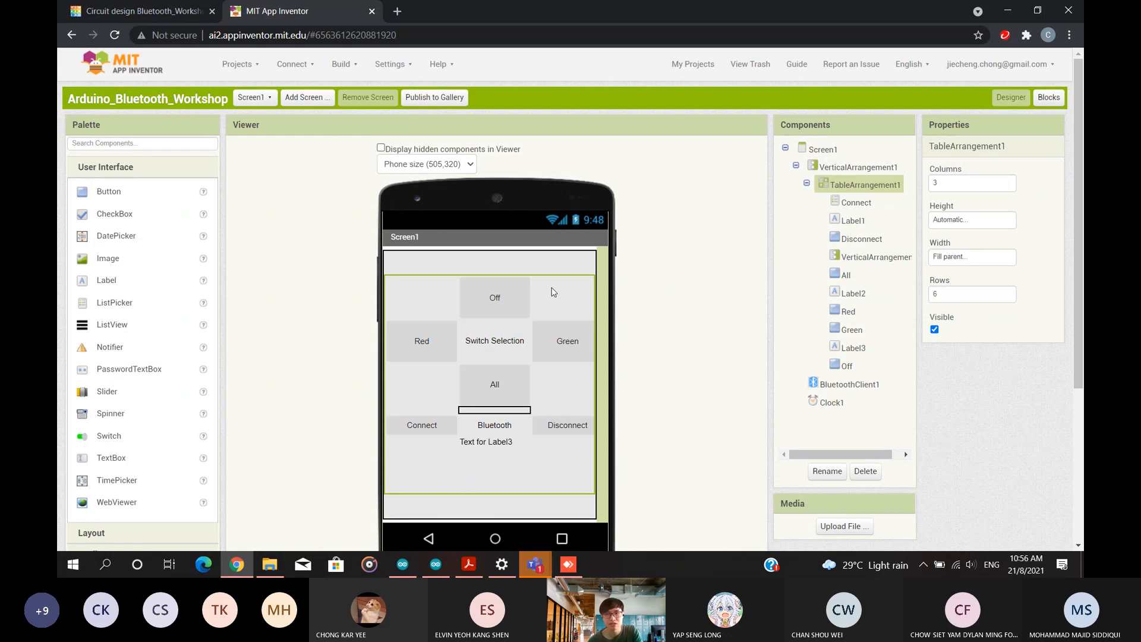
{"action": "left_click", "coordinate": [976, 297]}
{"action": "scroll", "coordinate": [699, 290], "scroll_direction": "down", "scroll_amount": 2}
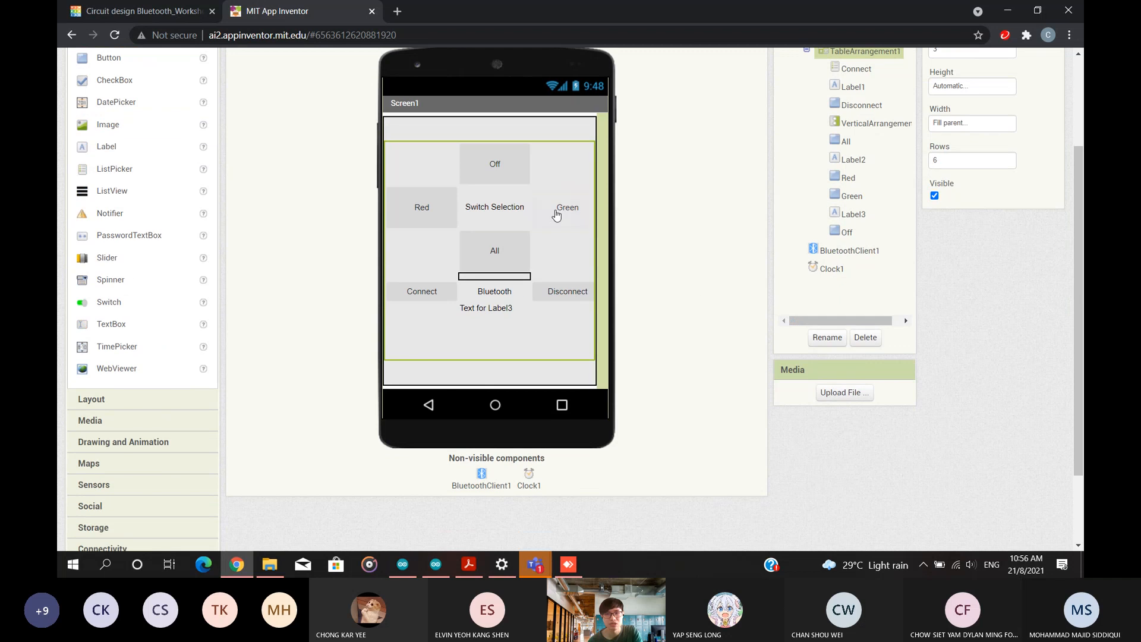
{"action": "left_click", "coordinate": [493, 305]}
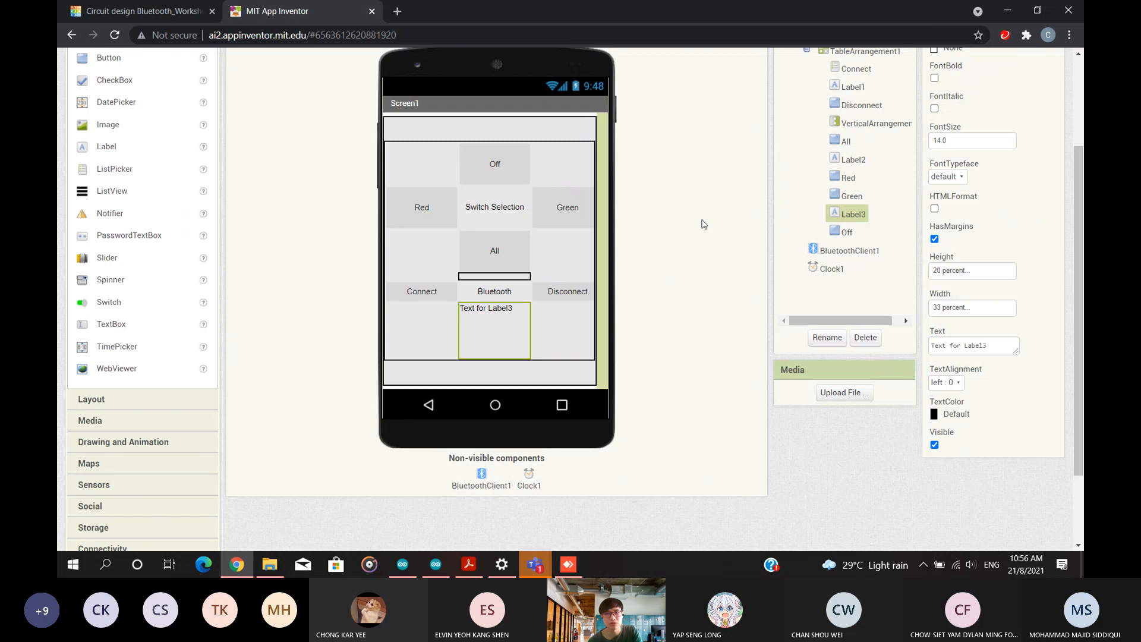
{"action": "left_click", "coordinate": [570, 216]}
{"action": "scroll", "coordinate": [675, 216], "scroll_direction": "up", "scroll_amount": 1}
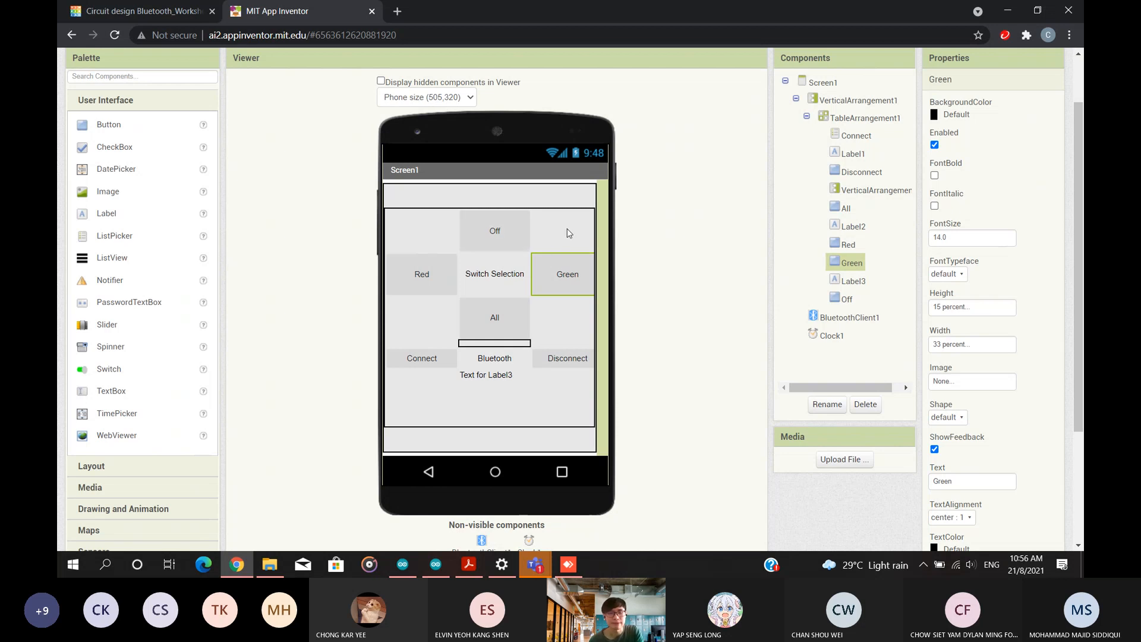
Review the table arrangement's columns, rows, height and width settings against the overall screen layout.
{"action": "scroll", "coordinate": [683, 251], "scroll_direction": "up", "scroll_amount": 1}
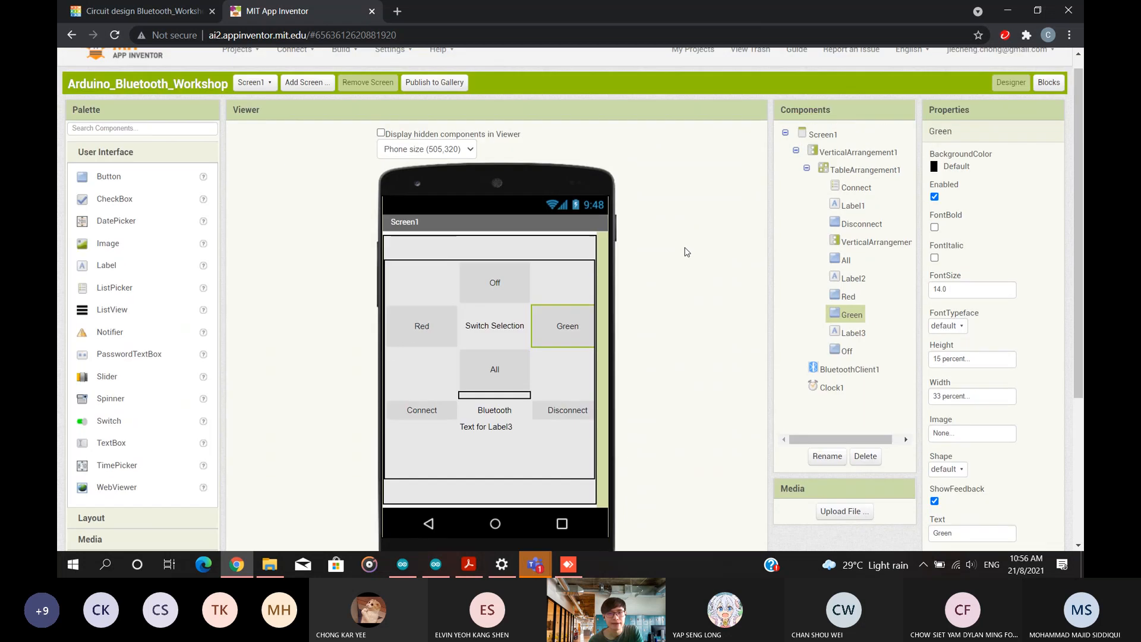
{"action": "scroll", "coordinate": [674, 251], "scroll_direction": "down", "scroll_amount": 1}
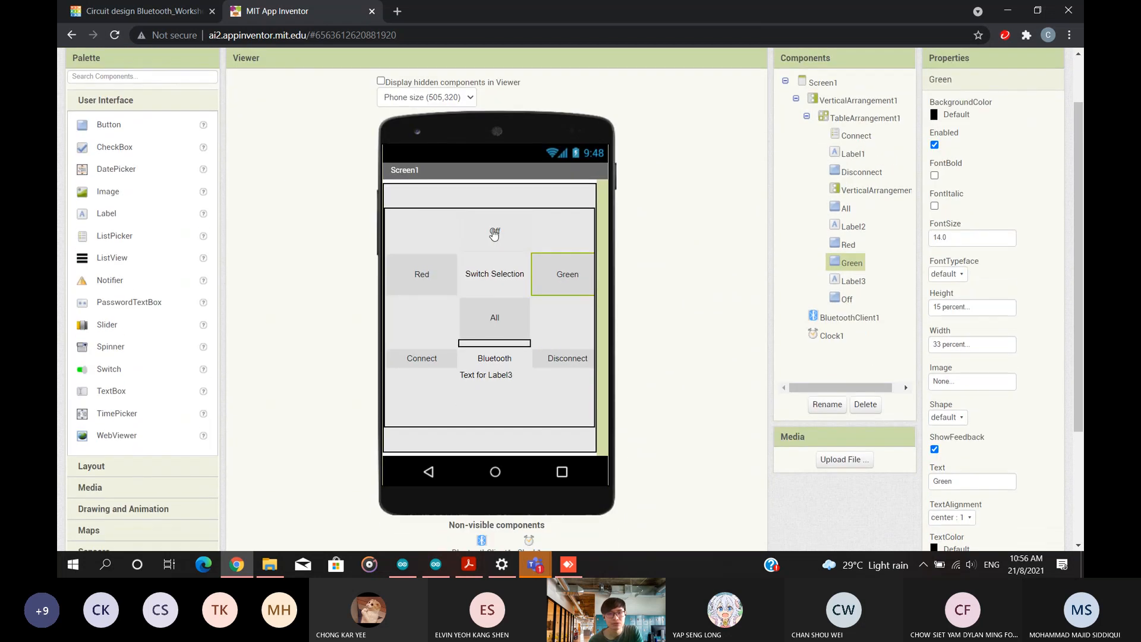
{"action": "left_click", "coordinate": [559, 215]}
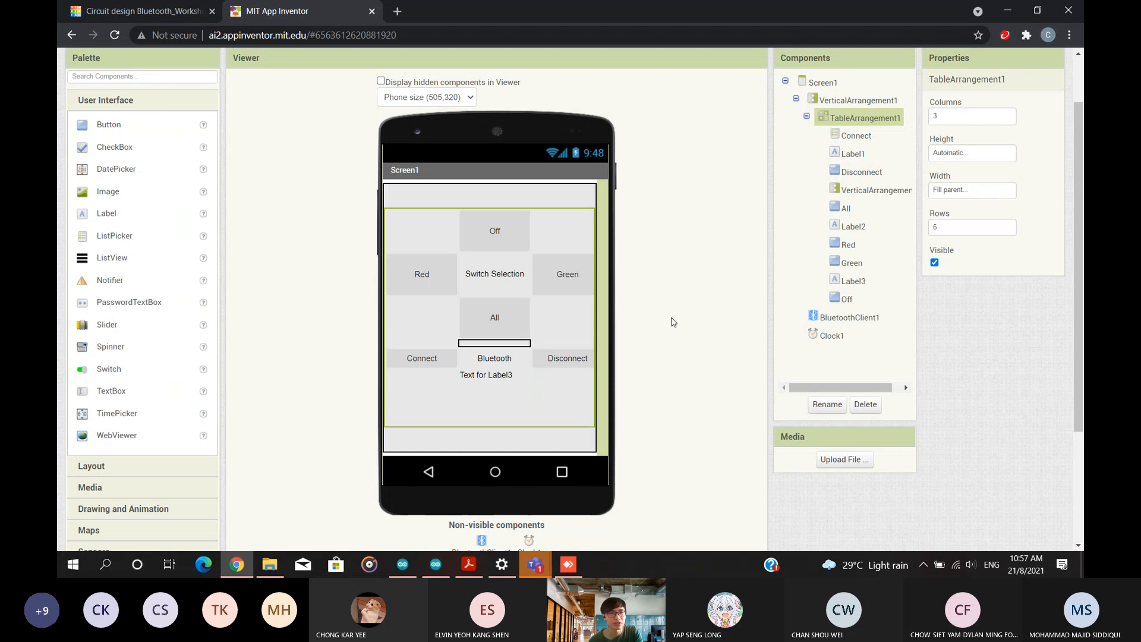
{"action": "scroll", "coordinate": [356, 293], "scroll_direction": "up", "scroll_amount": 1}
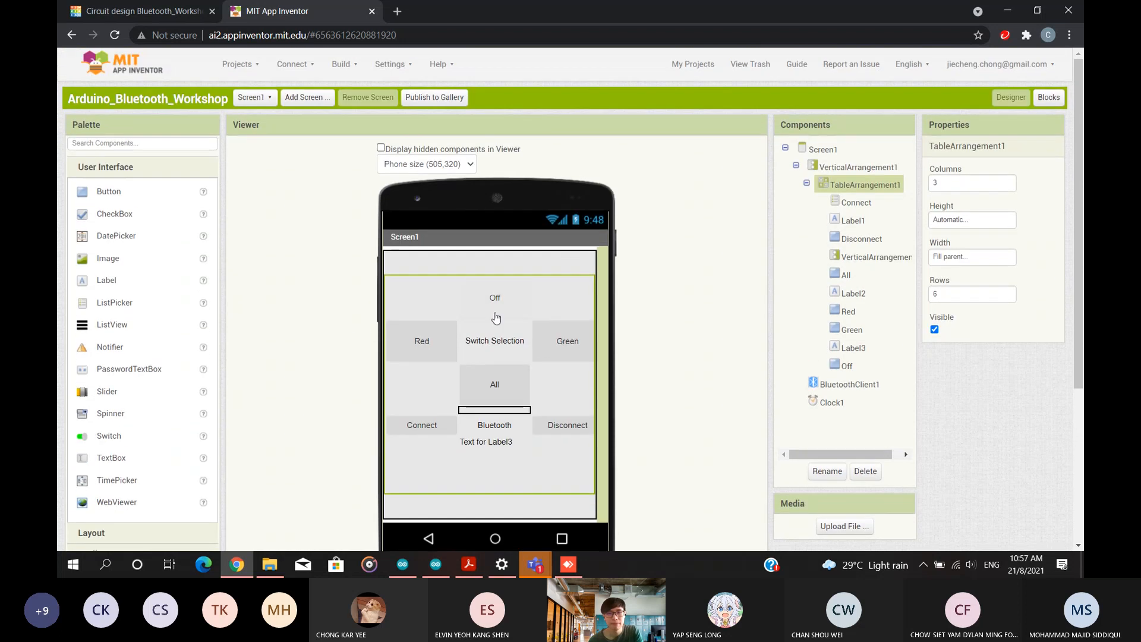
{"action": "scroll", "coordinate": [356, 293], "scroll_direction": "down", "scroll_amount": 1}
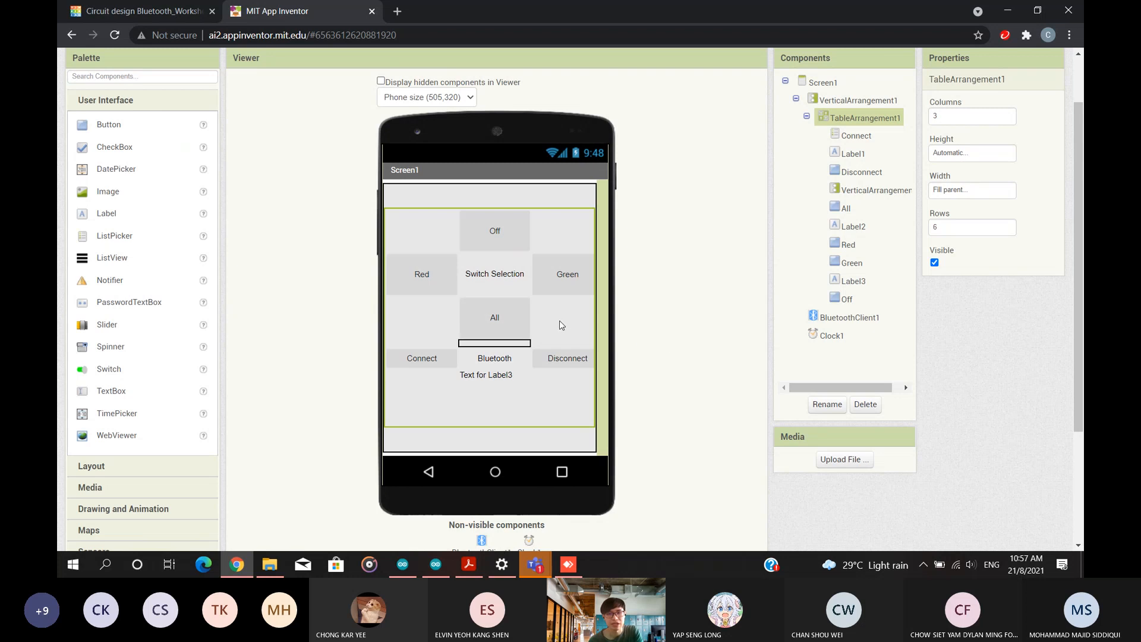
{"action": "scroll", "coordinate": [558, 320], "scroll_direction": "up", "scroll_amount": 1}
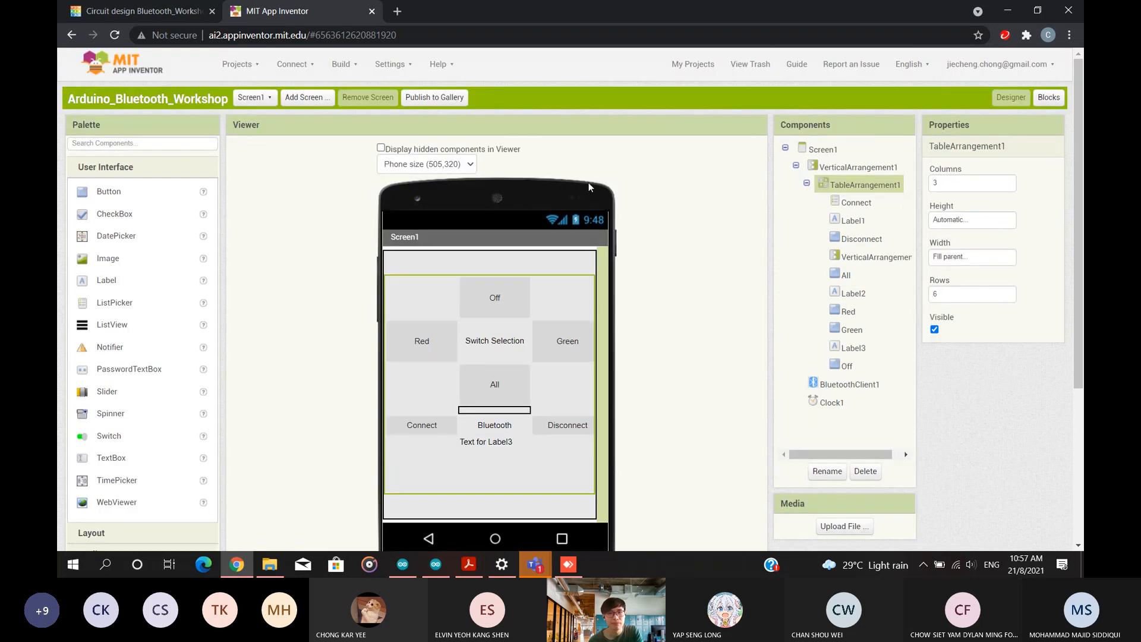
{"action": "scroll", "coordinate": [654, 208], "scroll_direction": "down", "scroll_amount": 1}
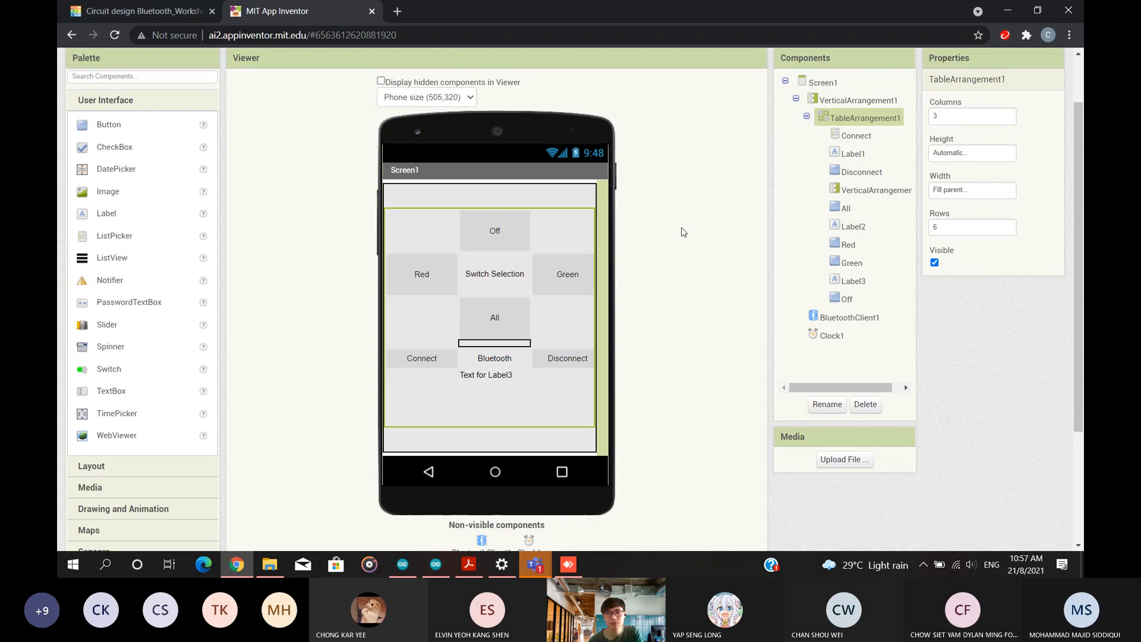
{"action": "scroll", "coordinate": [683, 232], "scroll_direction": "up", "scroll_amount": 1}
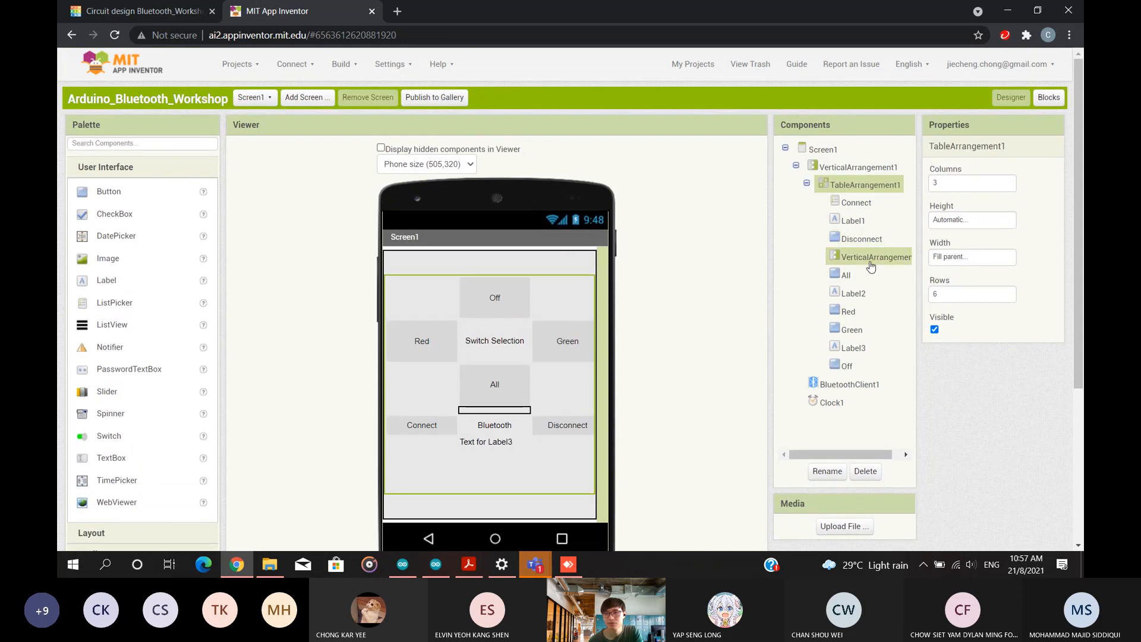
Look over the button click, Disconnect and Clock1 timer blocks, and return to the screen design.
{"action": "left_click", "coordinate": [1058, 106]}
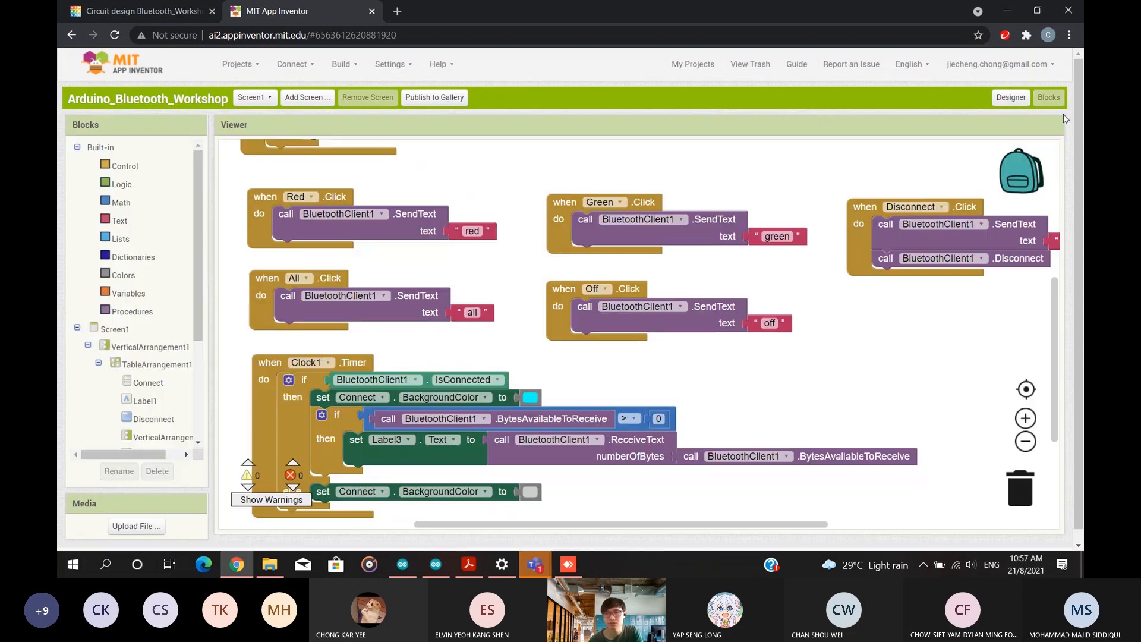
{"action": "scroll", "coordinate": [752, 277], "scroll_direction": "down", "scroll_amount": 3}
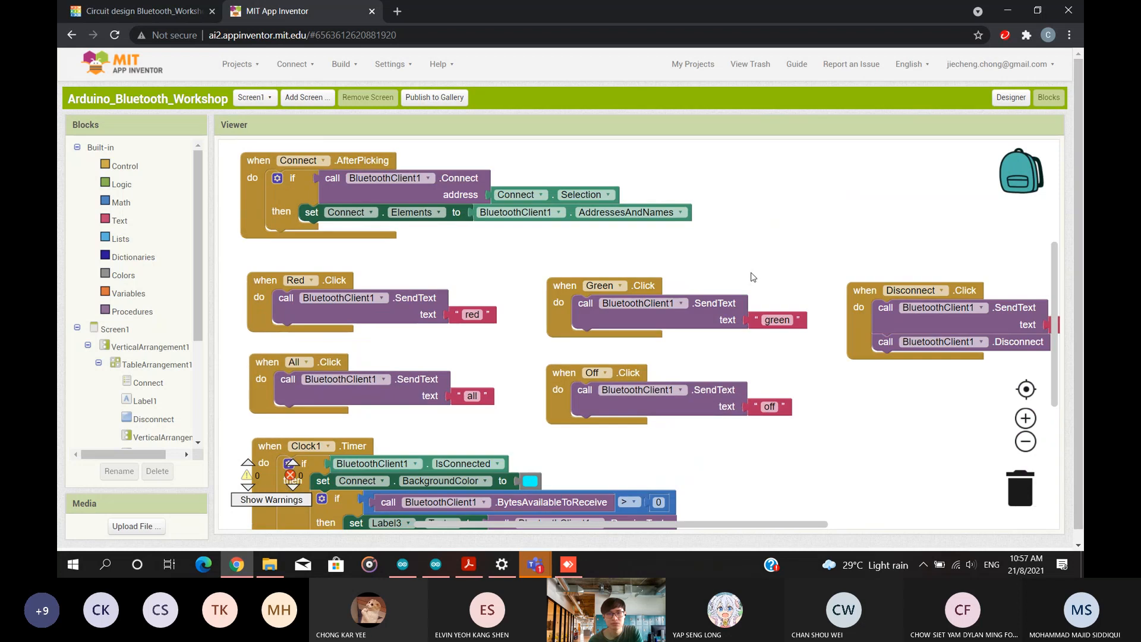
{"action": "scroll", "coordinate": [808, 309], "scroll_direction": "down", "scroll_amount": 1}
{"action": "scroll", "coordinate": [809, 310], "scroll_direction": "up", "scroll_amount": 1}
{"action": "left_click", "coordinate": [1011, 98]}
{"action": "scroll", "coordinate": [748, 253], "scroll_direction": "down", "scroll_amount": 1}
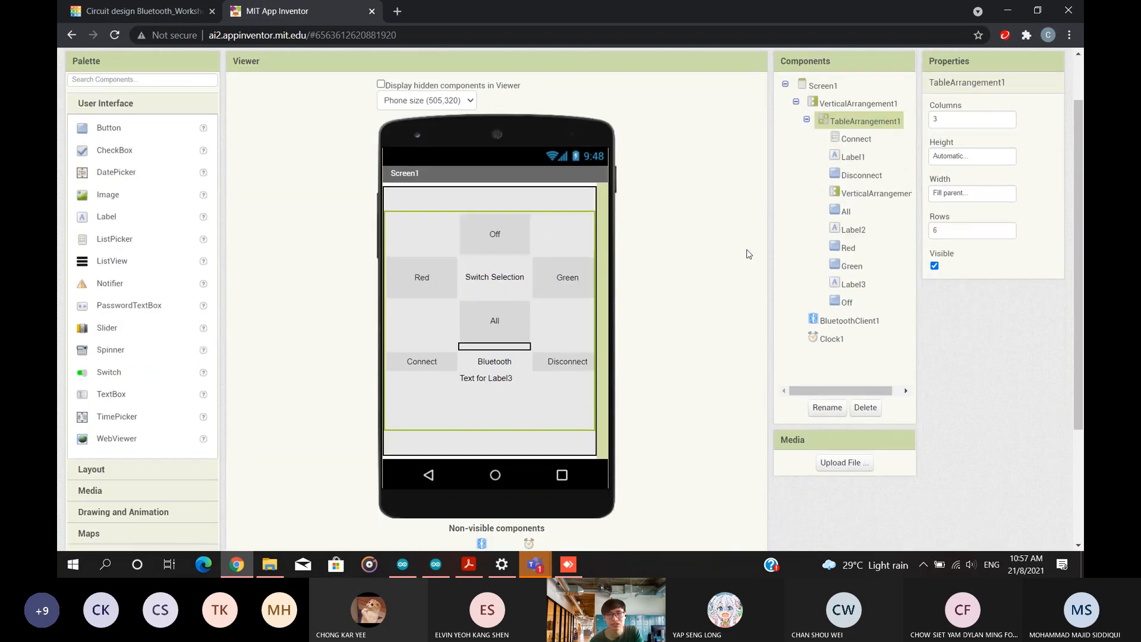
{"action": "scroll", "coordinate": [722, 284], "scroll_direction": "up", "scroll_amount": 1}
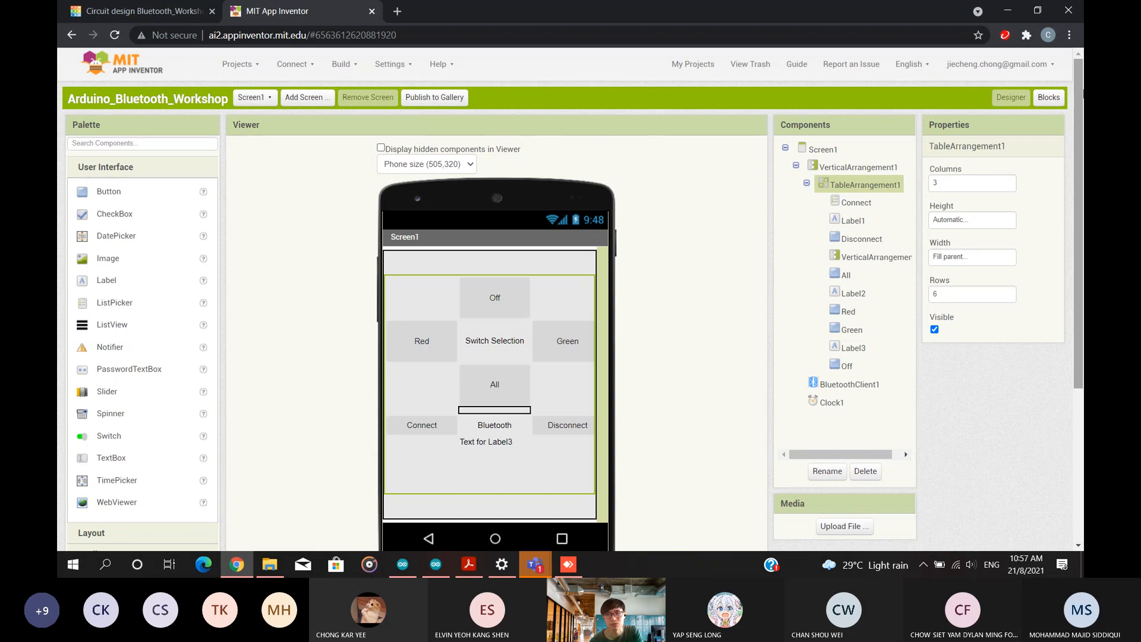
Examine the Connect list picker's BeforePicking and AfterPicking blocks in the blocks editor.
{"action": "left_click", "coordinate": [1049, 98]}
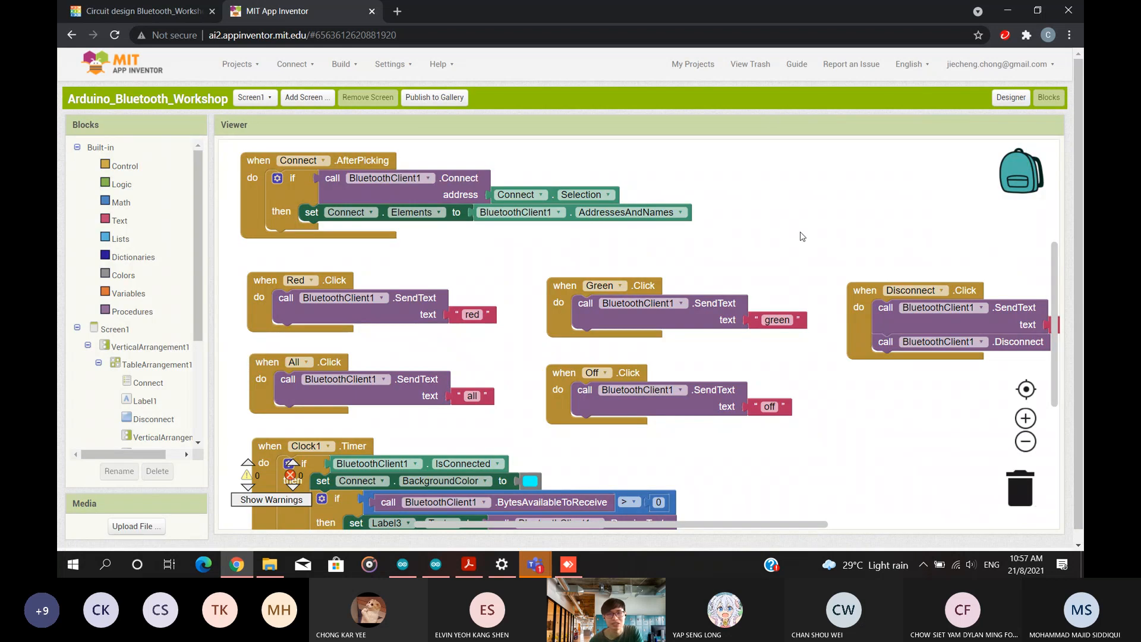
{"action": "scroll", "coordinate": [803, 237], "scroll_direction": "up", "scroll_amount": 3}
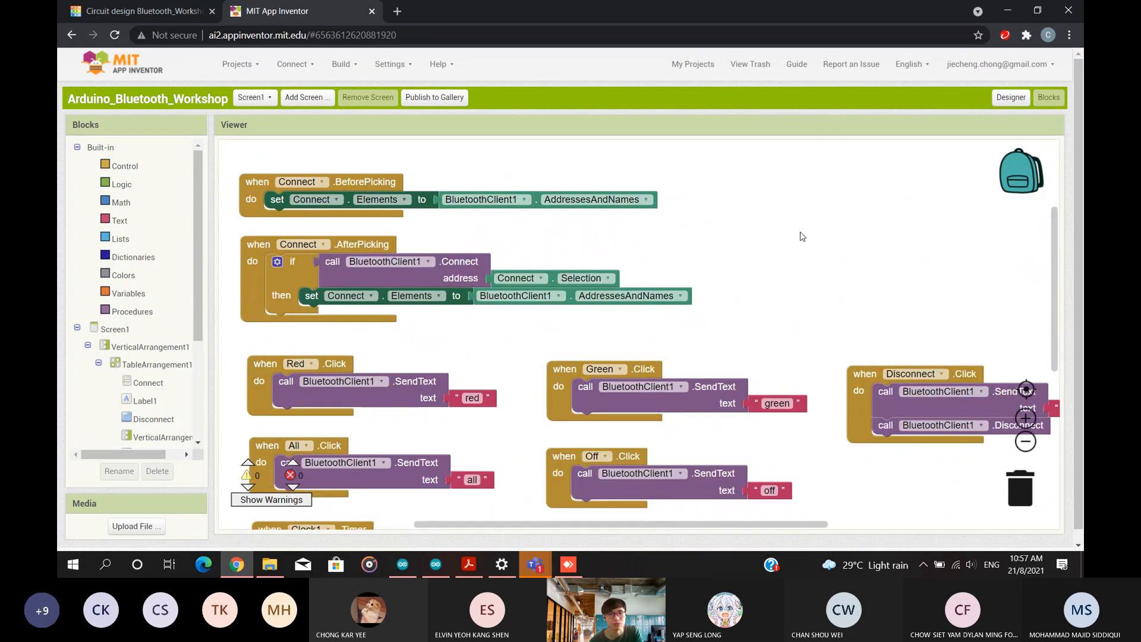
{"action": "scroll", "coordinate": [802, 237], "scroll_direction": "down", "scroll_amount": 3}
{"action": "scroll", "coordinate": [802, 237], "scroll_direction": "up", "scroll_amount": 3}
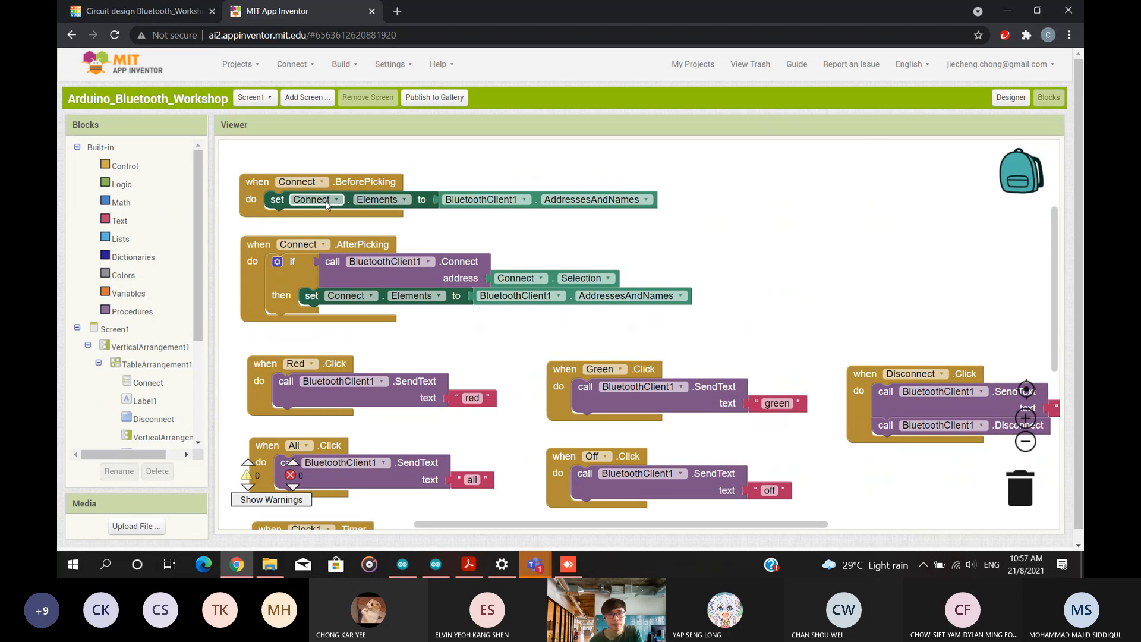
{"action": "scroll", "coordinate": [703, 285], "scroll_direction": "up", "scroll_amount": 3}
{"action": "scroll", "coordinate": [703, 285], "scroll_direction": "down", "scroll_amount": 3}
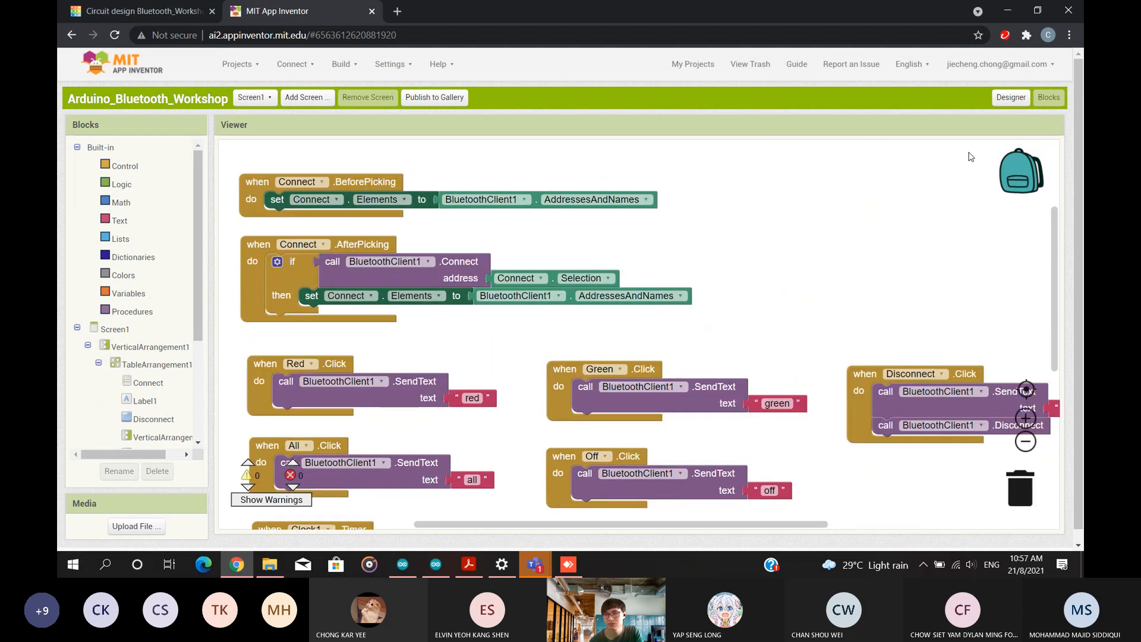
Search the component palette for "BL" in the screen design and add another BluetoothClient to the app.
{"action": "left_click", "coordinate": [1018, 102]}
{"action": "scroll", "coordinate": [657, 301], "scroll_direction": "down", "scroll_amount": 3}
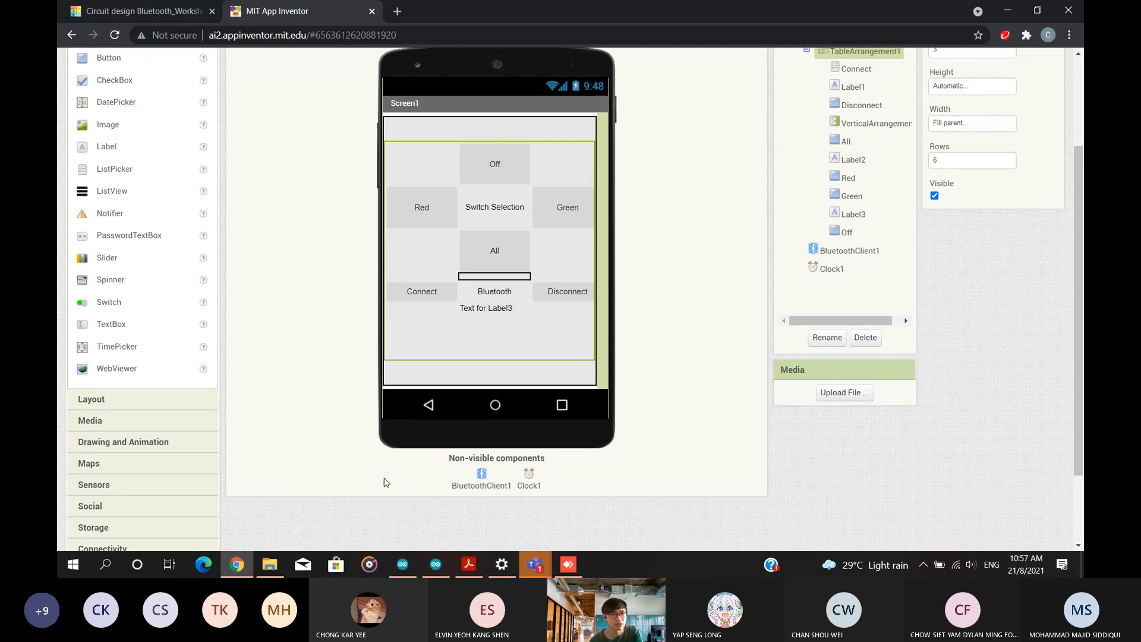
{"action": "scroll", "coordinate": [158, 394], "scroll_direction": "up", "scroll_amount": 3}
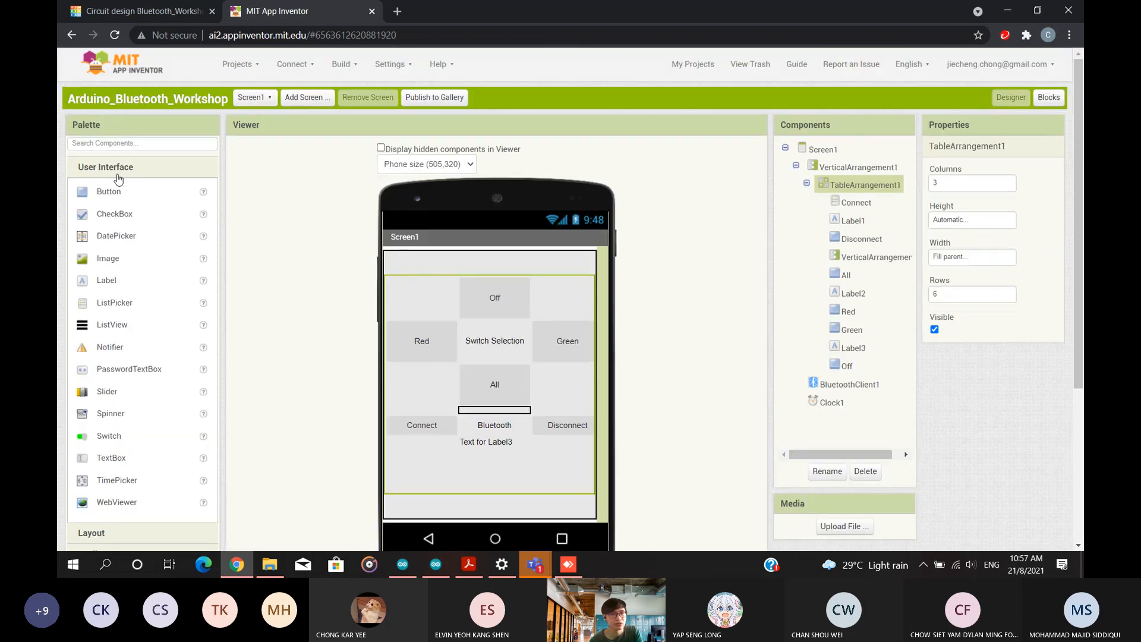
{"action": "left_click", "coordinate": [125, 143]}
{"action": "type", "text": "BL"}
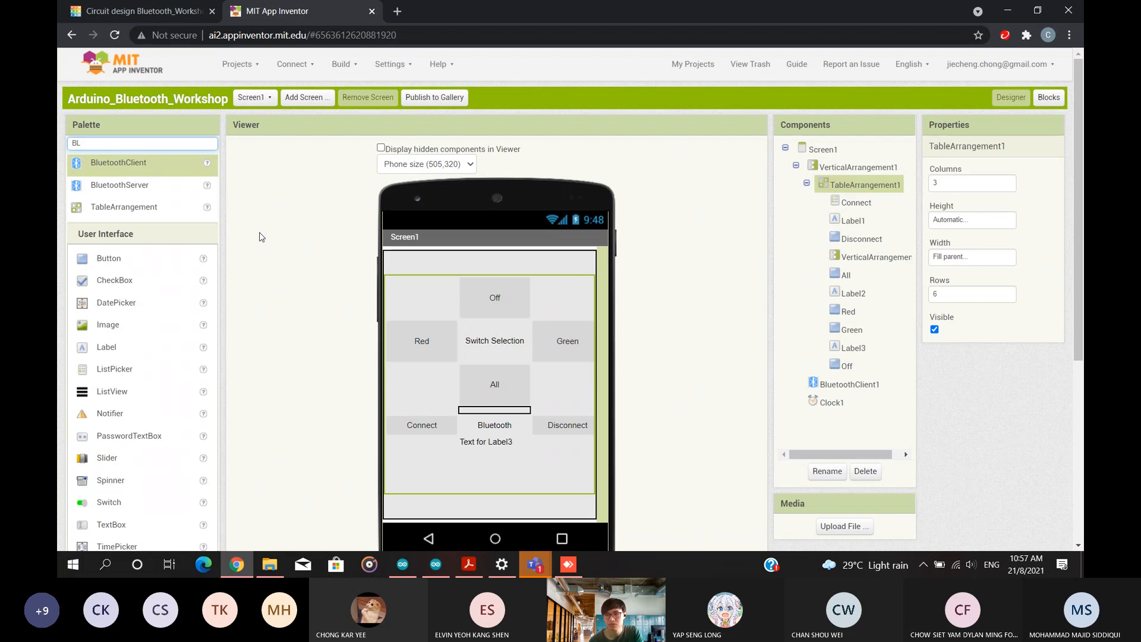
{"action": "scroll", "coordinate": [259, 236], "scroll_direction": "down", "scroll_amount": 4}
{"action": "scroll", "coordinate": [634, 362], "scroll_direction": "up", "scroll_amount": 3}
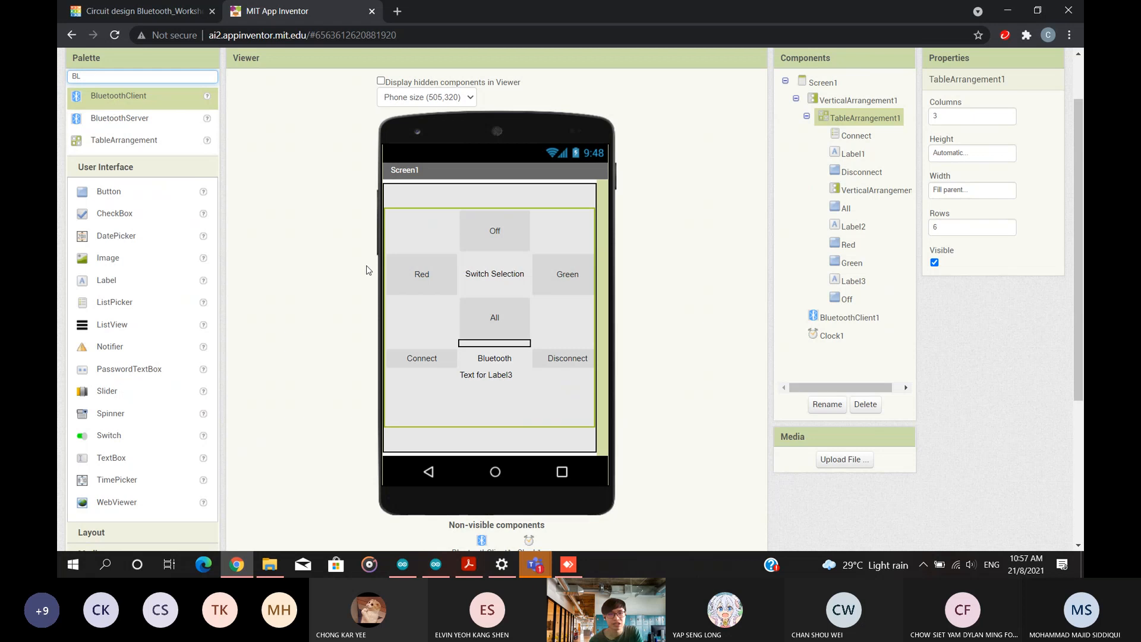
{"action": "left_click_drag", "start_coordinate": [145, 97], "coordinate": [557, 404]}
Delete the extra BluetoothClient2 component together with its associated blocks.
{"action": "scroll", "coordinate": [561, 407], "scroll_direction": "down", "scroll_amount": 3}
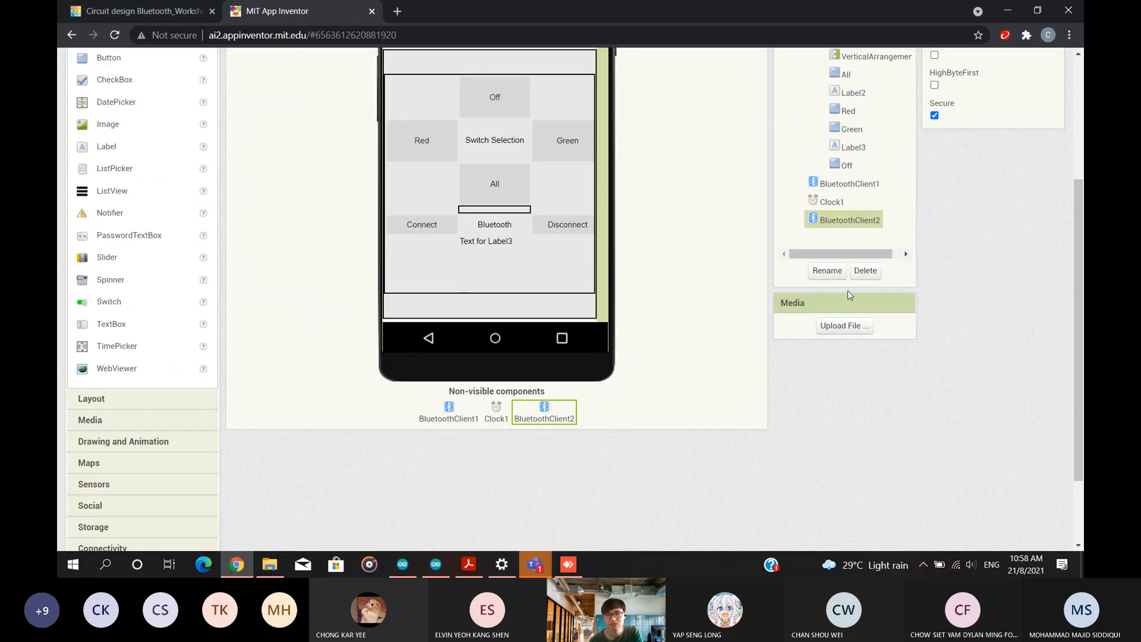
{"action": "left_click", "coordinate": [866, 272]}
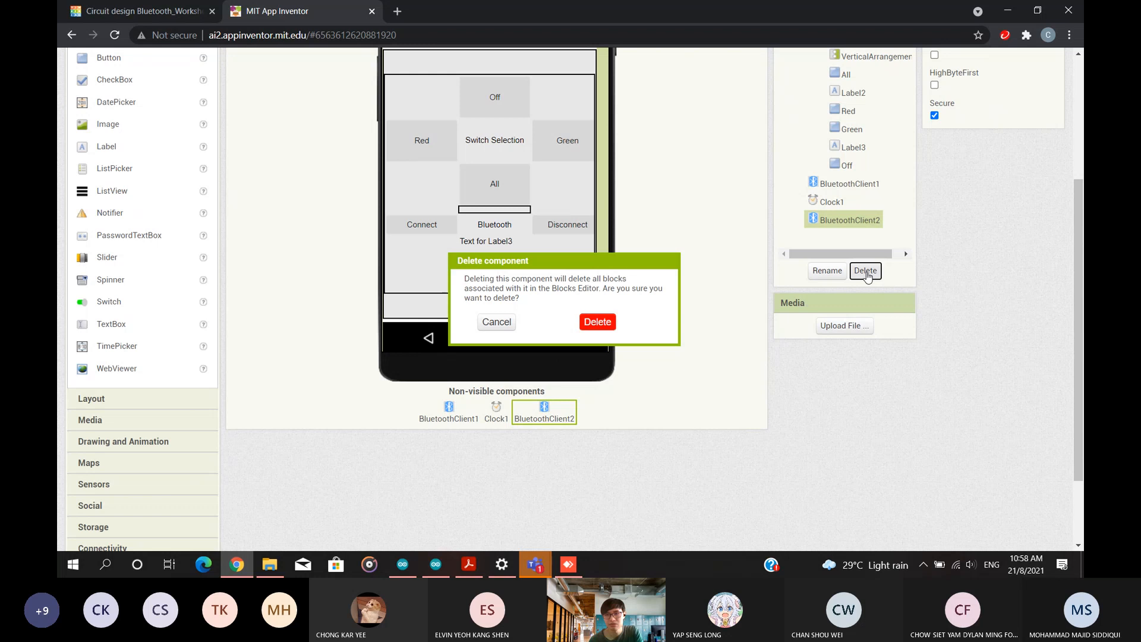
{"action": "left_click", "coordinate": [598, 323]}
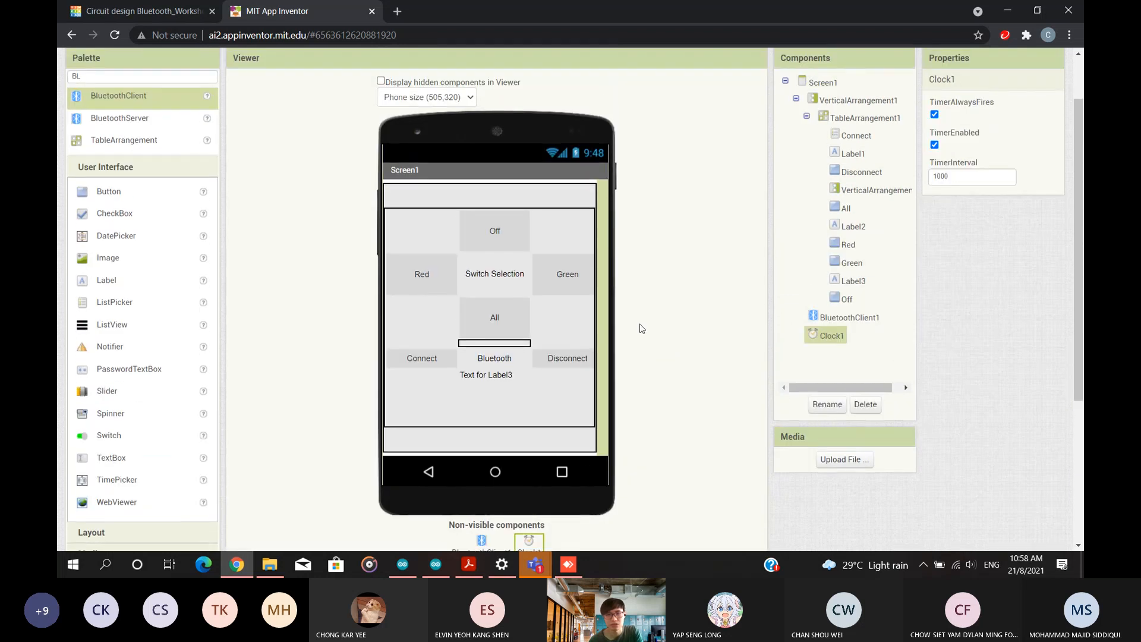
{"action": "scroll", "coordinate": [642, 328], "scroll_direction": "down", "scroll_amount": 2}
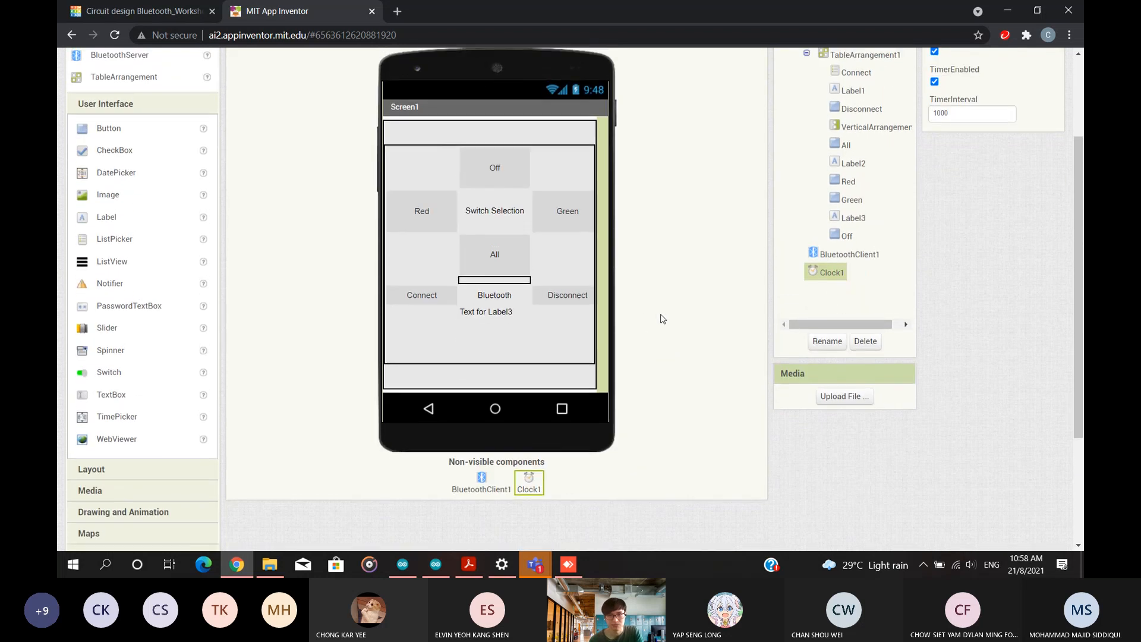
{"action": "scroll", "coordinate": [666, 315], "scroll_direction": "up", "scroll_amount": 2}
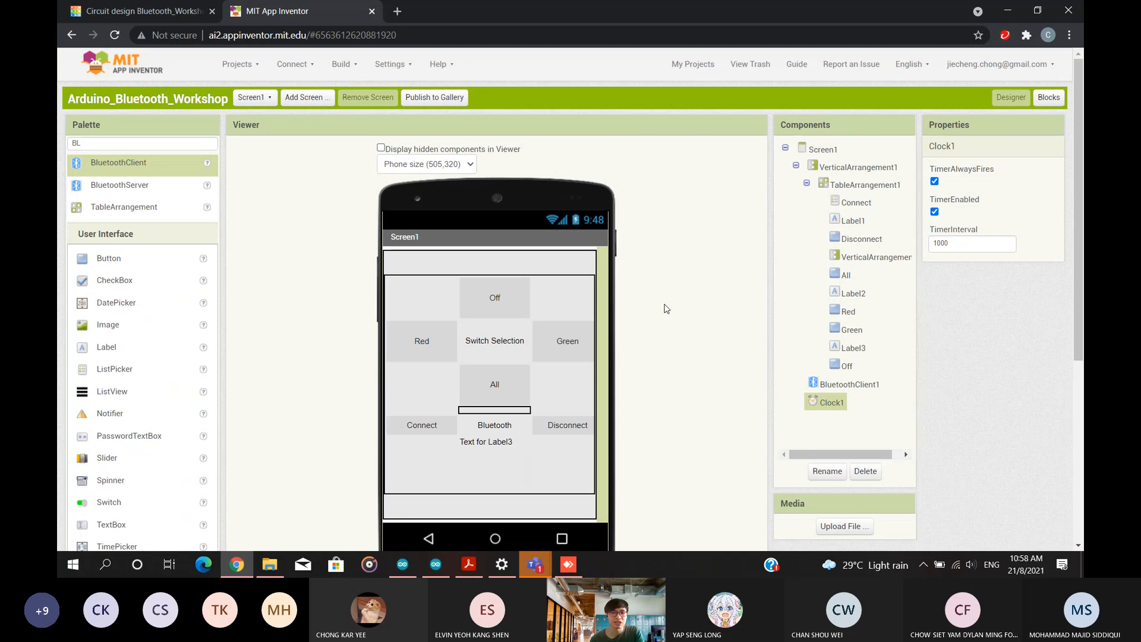
Switch to the Arduino IDE to check how the sketch reads Bluetooth messages, and return to the app's screen design.
{"action": "left_click", "coordinate": [437, 564]}
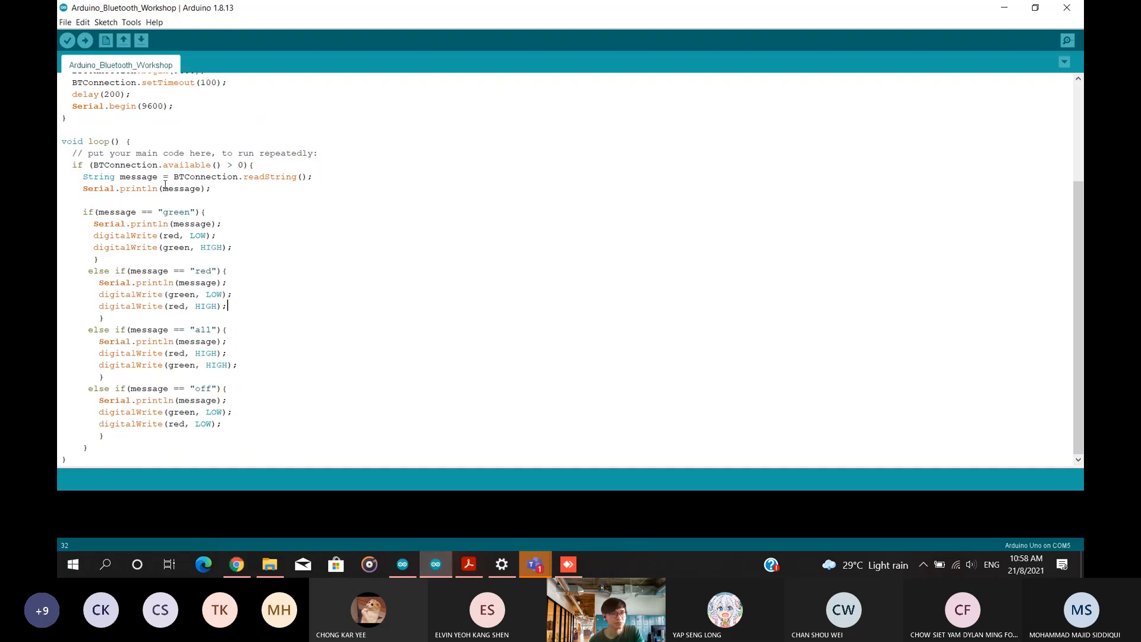
{"action": "left_click", "coordinate": [1004, 8]}
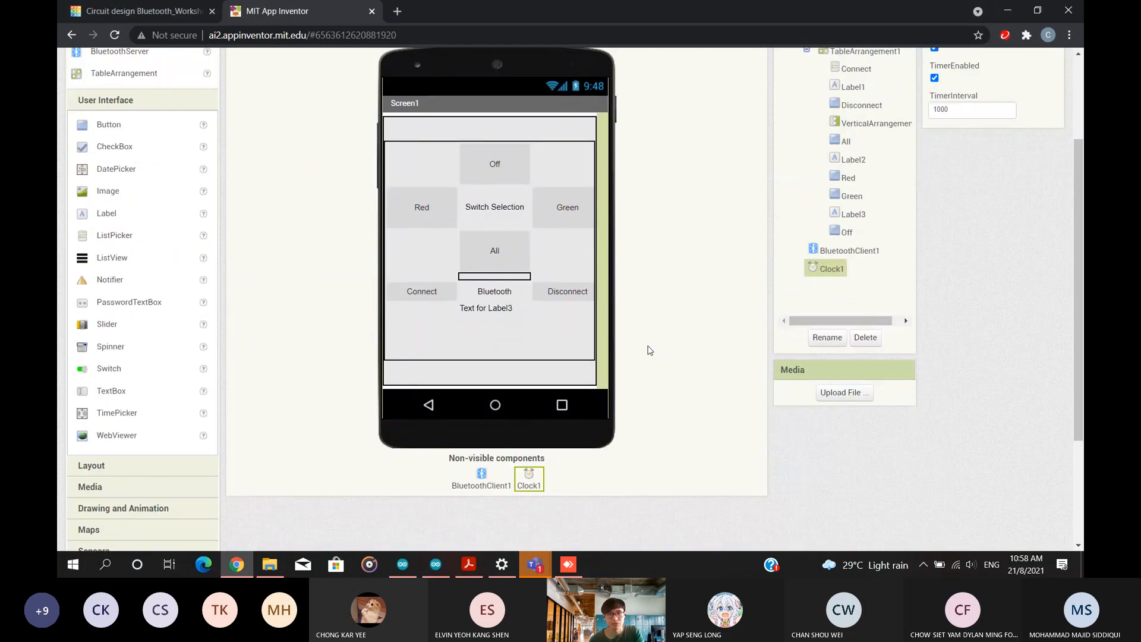
{"action": "scroll", "coordinate": [745, 252], "scroll_direction": "up", "scroll_amount": 3}
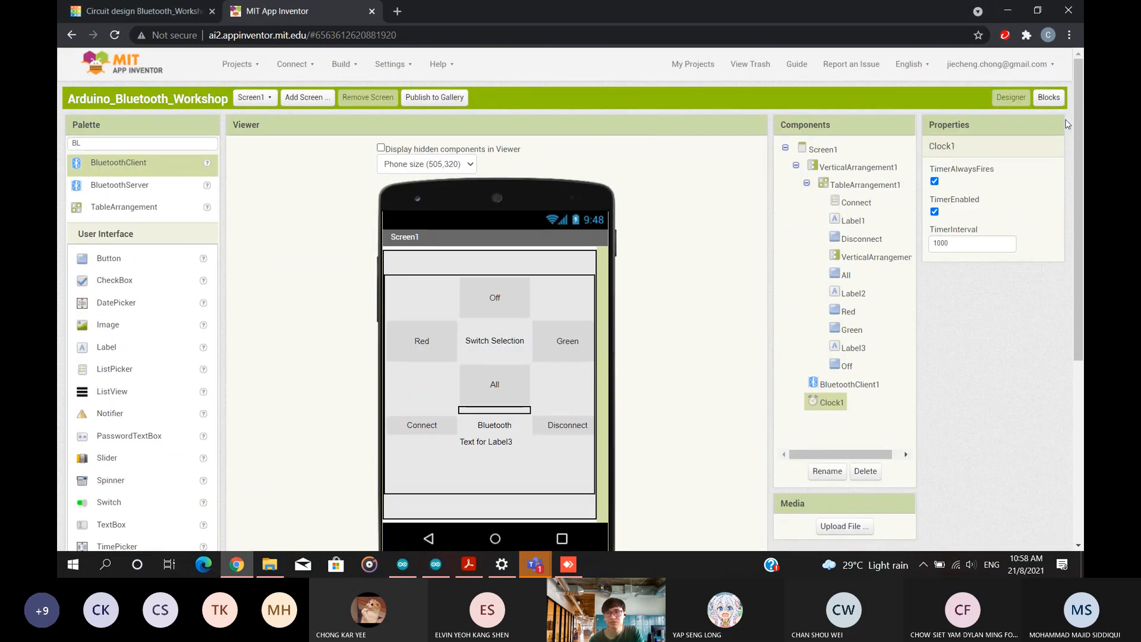
Move the Connect AfterPicking block slightly up and the BeforePicking block further up to separate the two in the blocks editor.
{"action": "left_click", "coordinate": [1049, 98]}
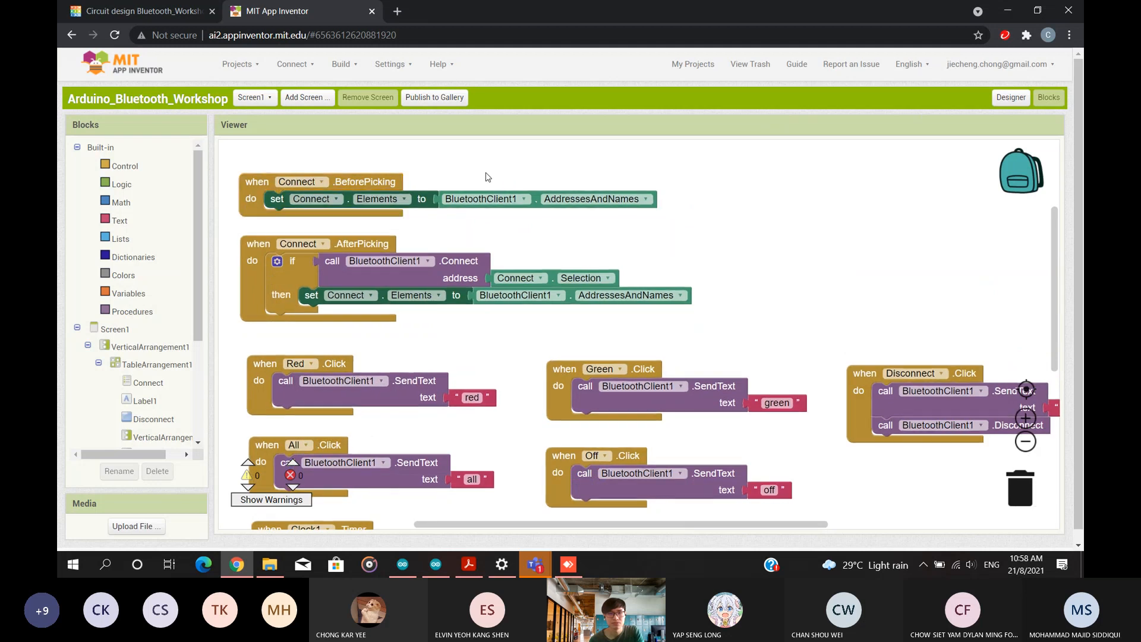
{"action": "left_click_drag", "start_coordinate": [261, 243], "coordinate": [262, 236]}
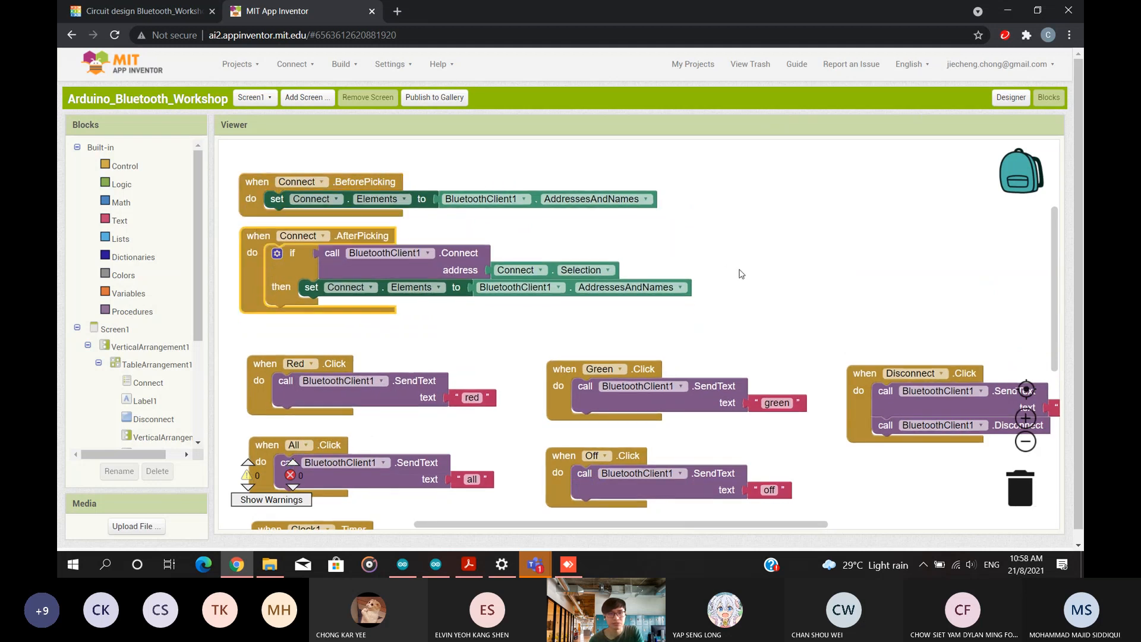
{"action": "scroll", "coordinate": [741, 274], "scroll_direction": "down", "scroll_amount": 4}
{"action": "scroll", "coordinate": [369, 334], "scroll_direction": "up", "scroll_amount": 6}
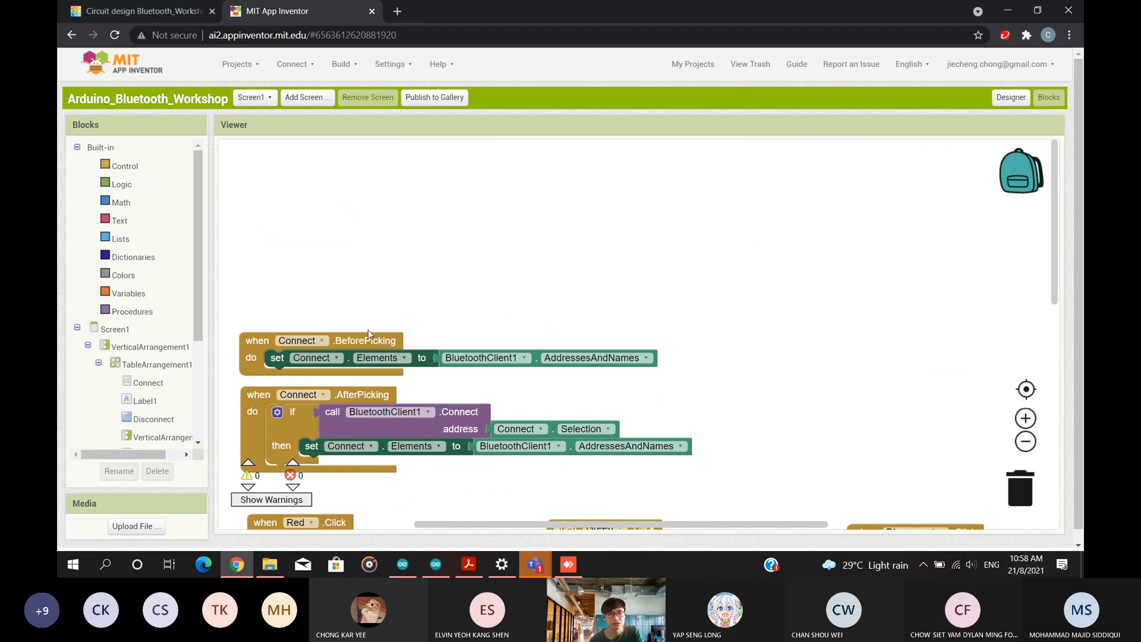
{"action": "scroll", "coordinate": [754, 347], "scroll_direction": "down", "scroll_amount": 3}
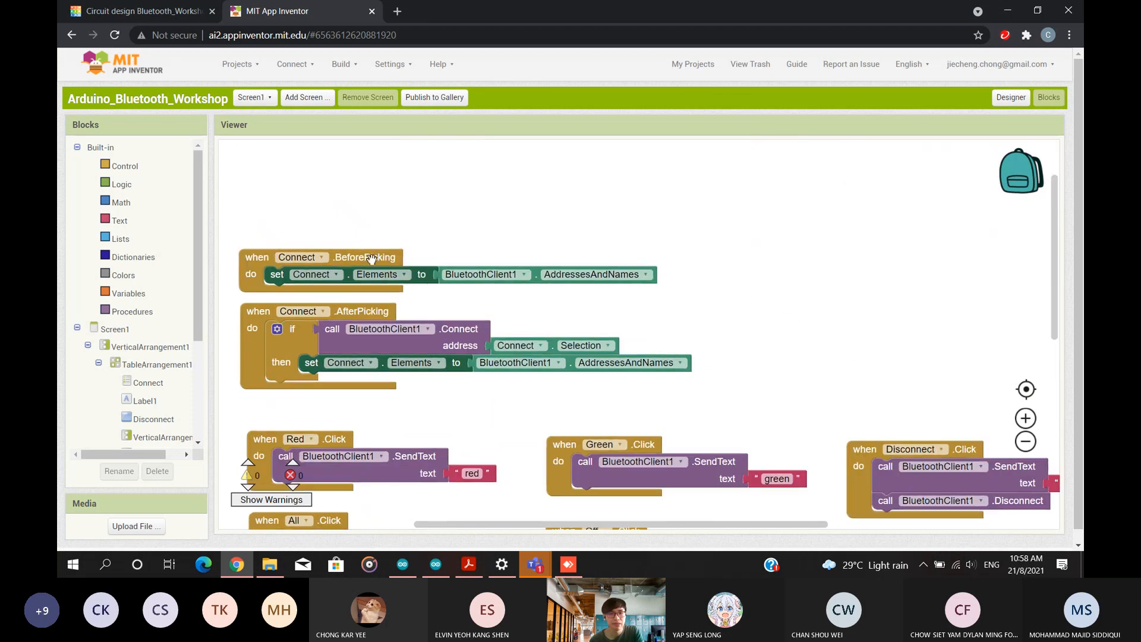
{"action": "left_click_drag", "start_coordinate": [369, 257], "coordinate": [375, 223]}
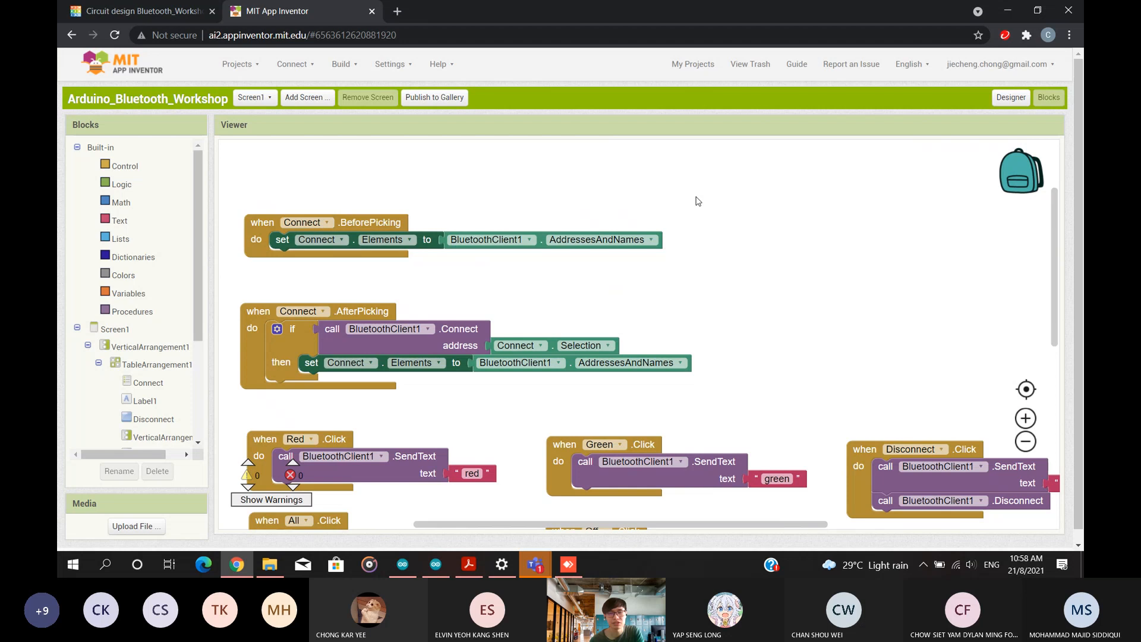
Select the Connect list picker in the screen design to show its properties.
{"action": "left_click", "coordinate": [1011, 97]}
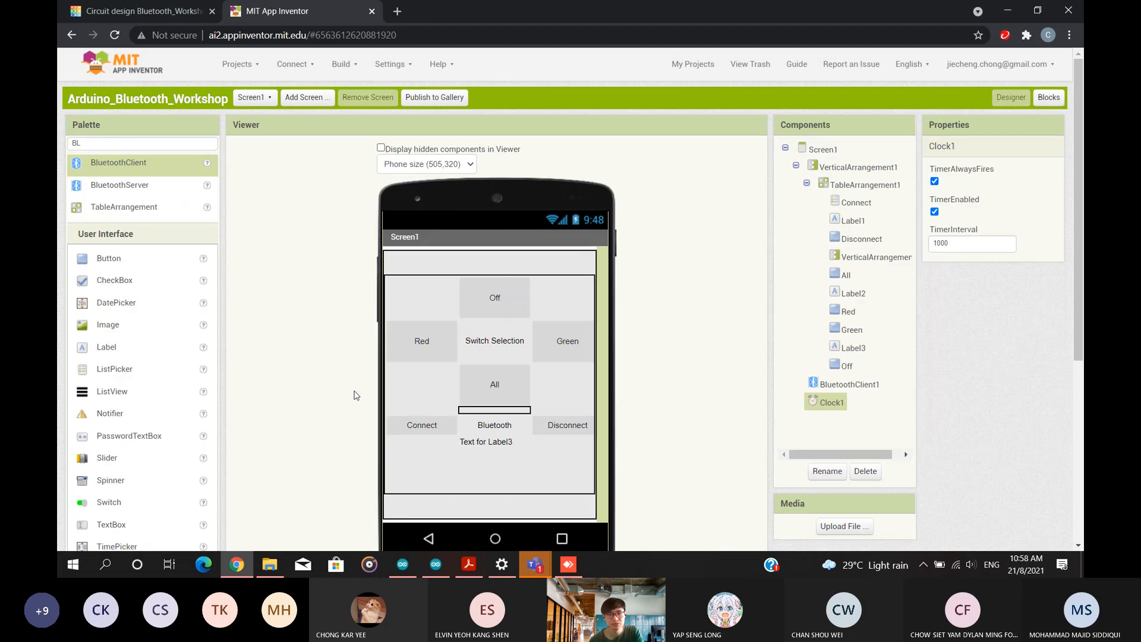
{"action": "left_click", "coordinate": [420, 424]}
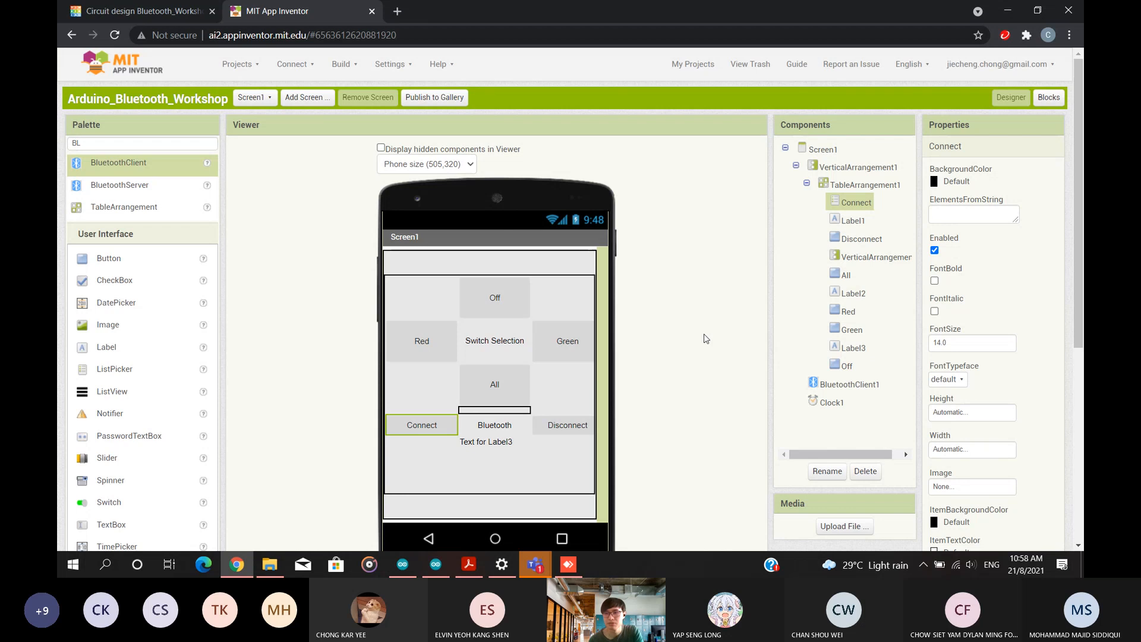
Open the blocks editor and move the Connect AfterPicking block slightly up, closer to the BeforePicking block.
{"action": "left_click", "coordinate": [1049, 97]}
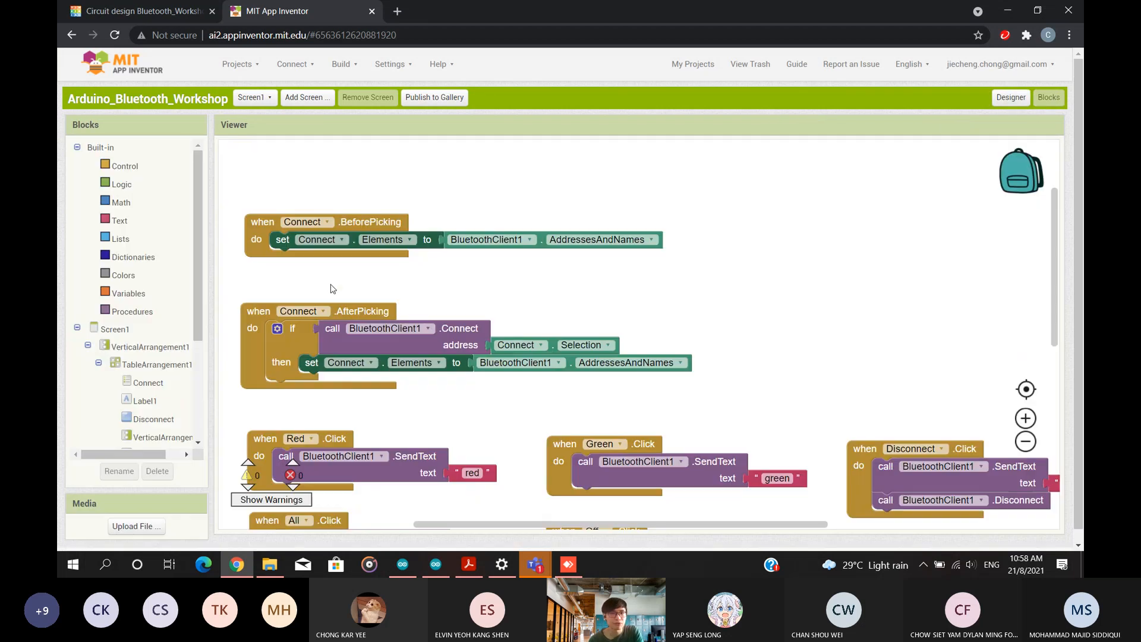
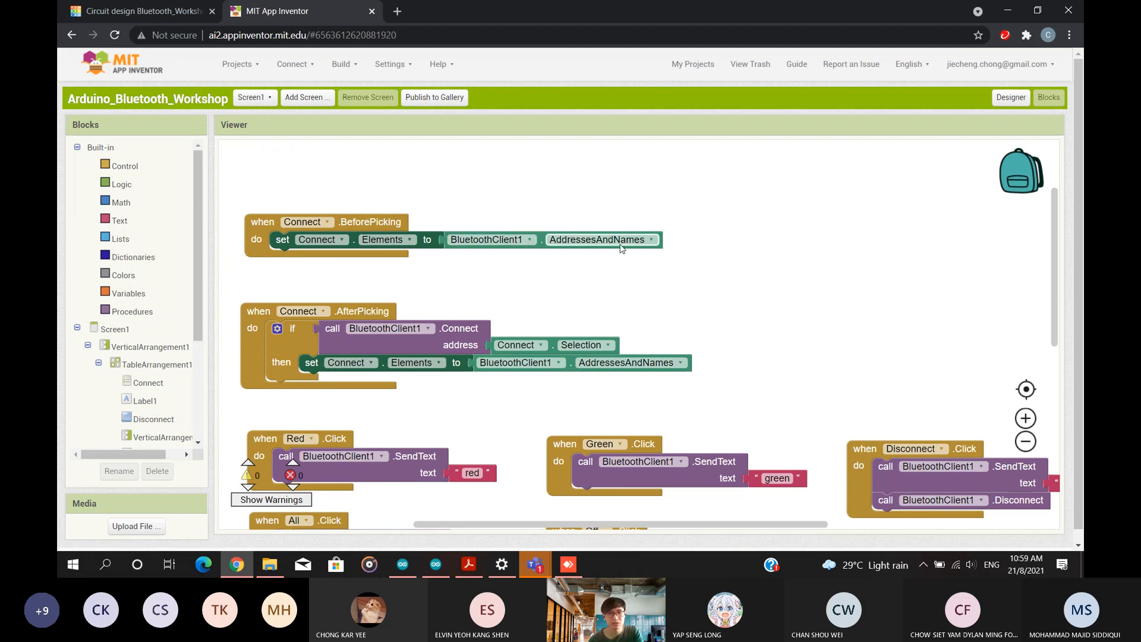
{"action": "scroll", "coordinate": [681, 303], "scroll_direction": "down", "scroll_amount": 1}
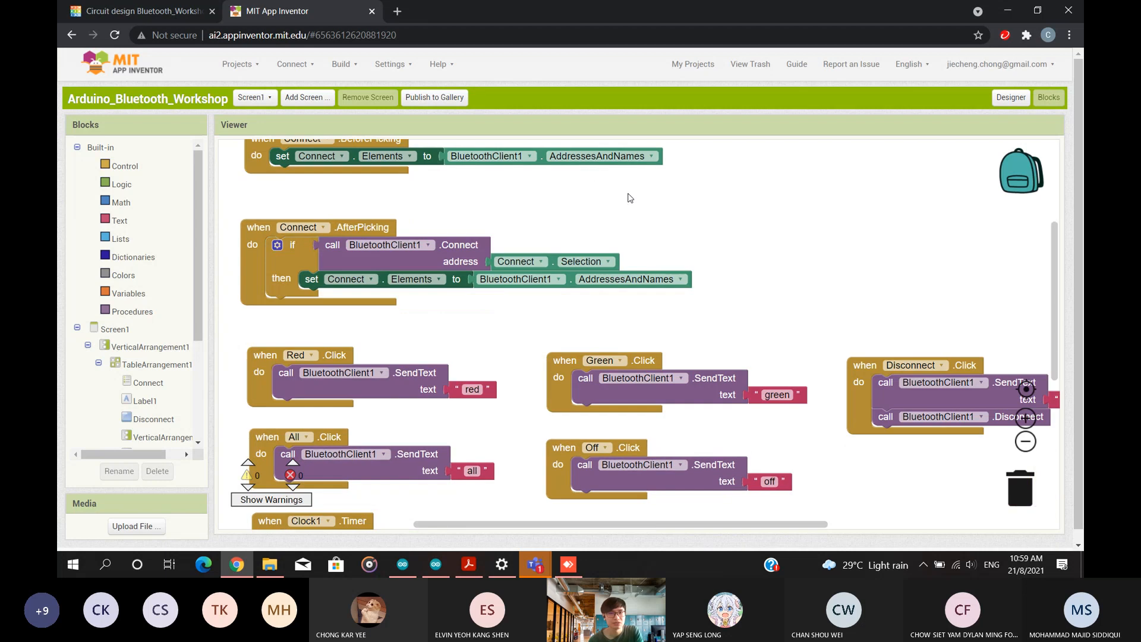
{"action": "left_click_drag", "start_coordinate": [382, 228], "coordinate": [386, 207]}
{"action": "left_click", "coordinate": [511, 205]}
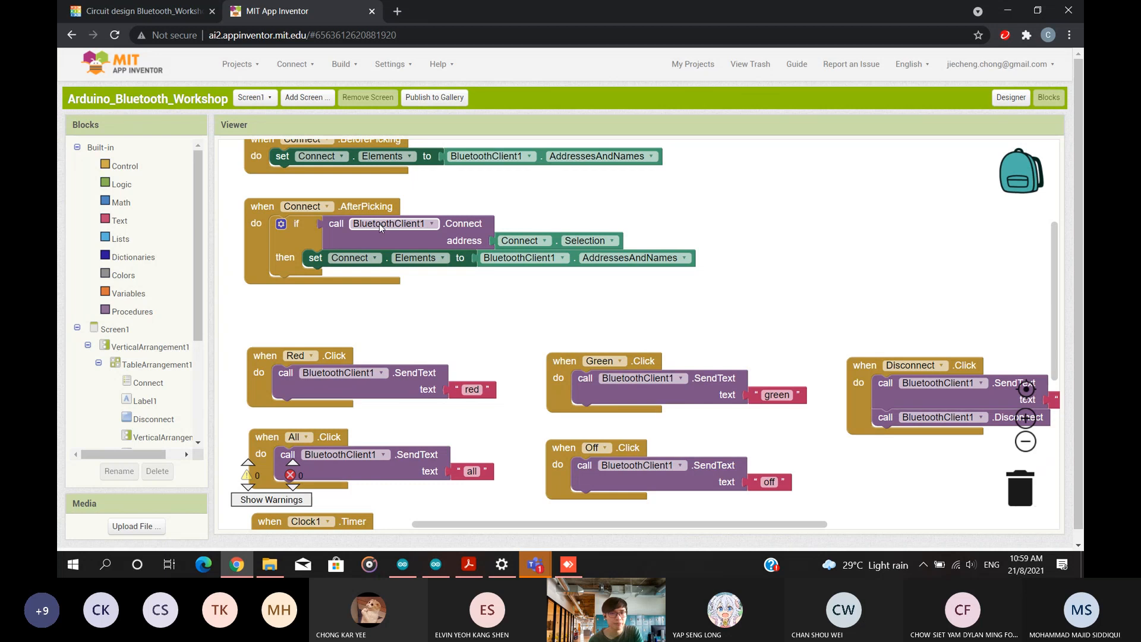
Examine the BluetoothClient1 Connect call and the properties available for its address input, leaving Selection chosen.
{"action": "left_click", "coordinate": [448, 244]}
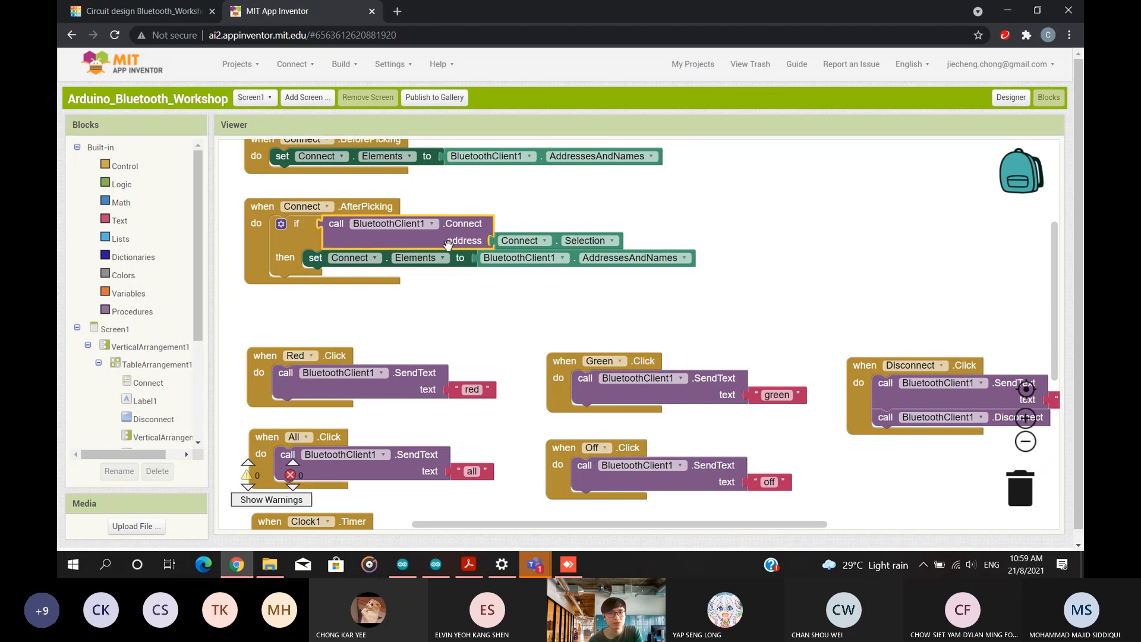
{"action": "left_click", "coordinate": [489, 304]}
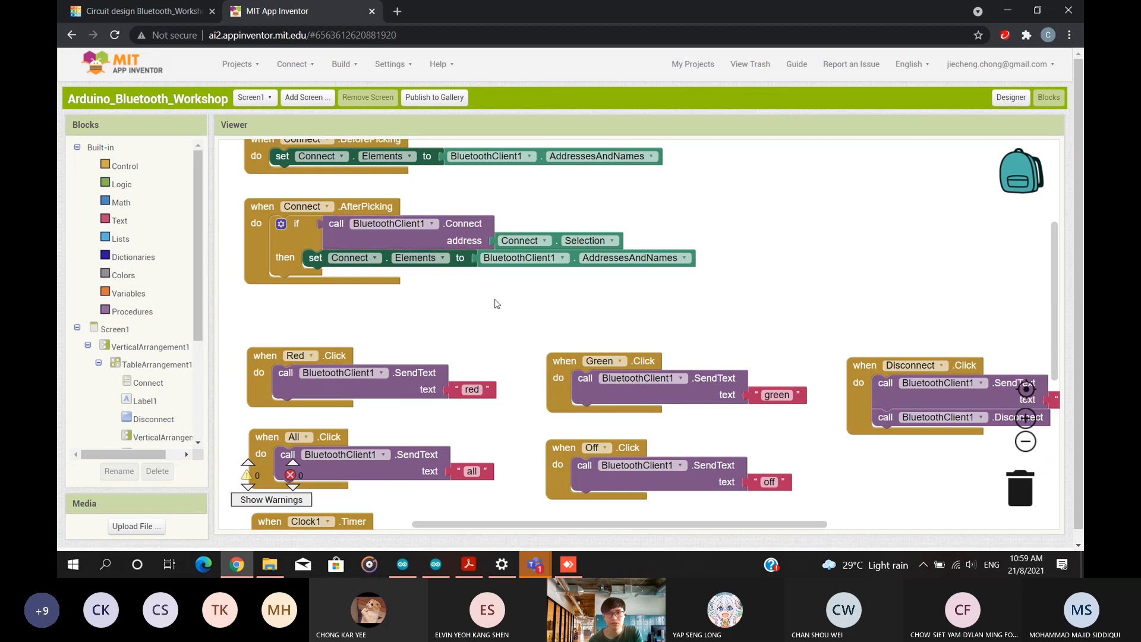
{"action": "left_click", "coordinate": [498, 240]}
{"action": "left_click", "coordinate": [518, 240]}
{"action": "left_click", "coordinate": [585, 240]}
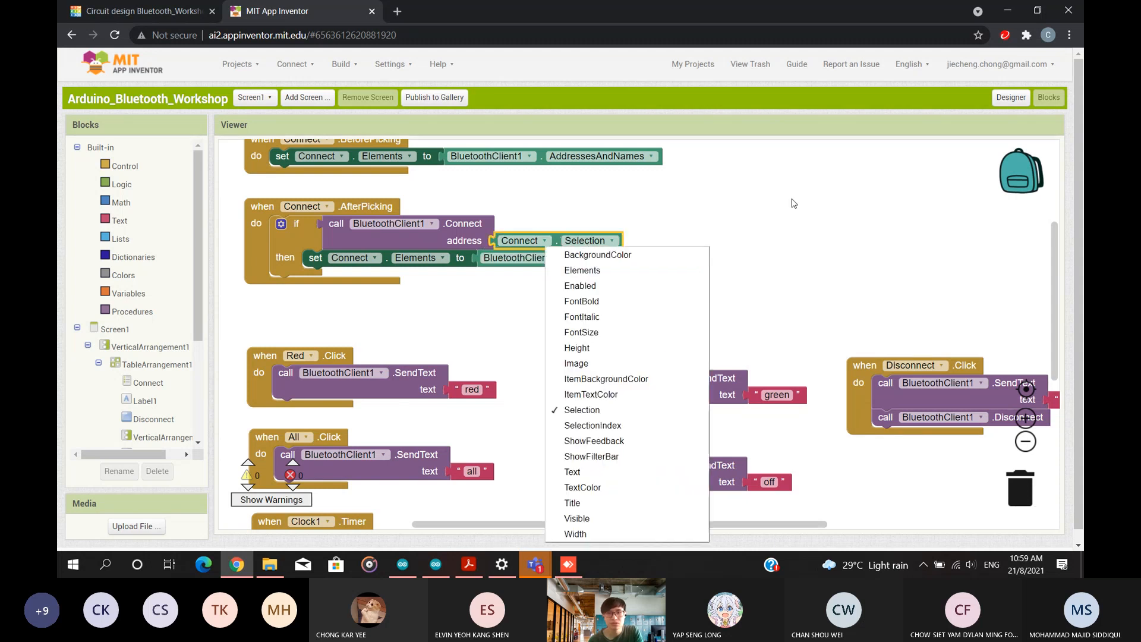
{"action": "left_click", "coordinate": [739, 222]}
{"action": "left_click", "coordinate": [493, 240]}
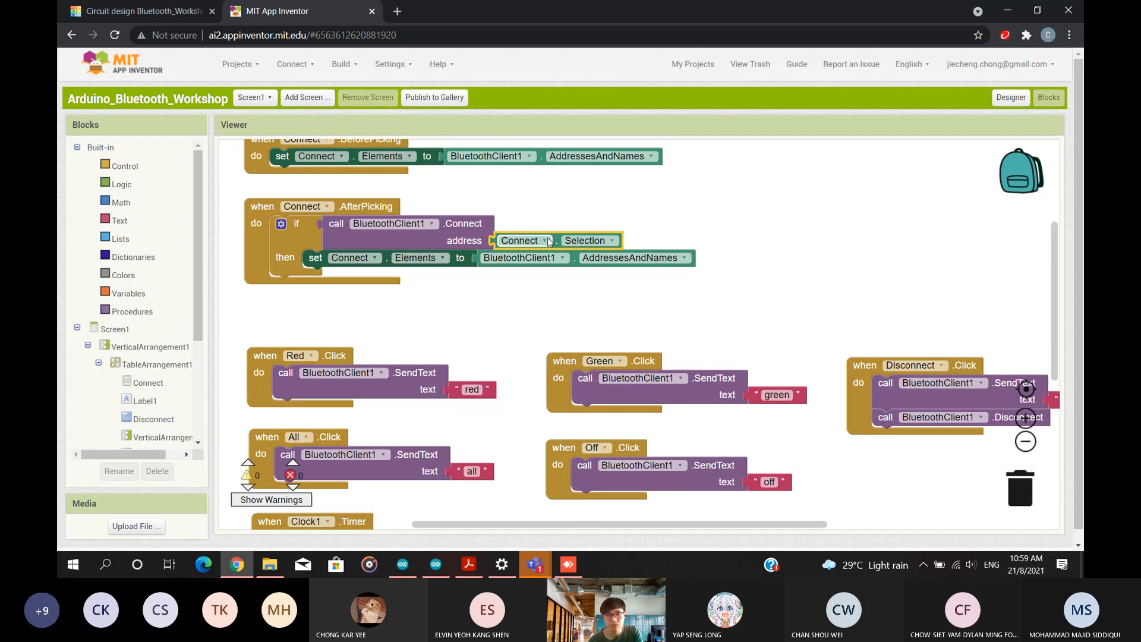
{"action": "left_click", "coordinate": [606, 225]}
{"action": "left_click", "coordinate": [591, 240]}
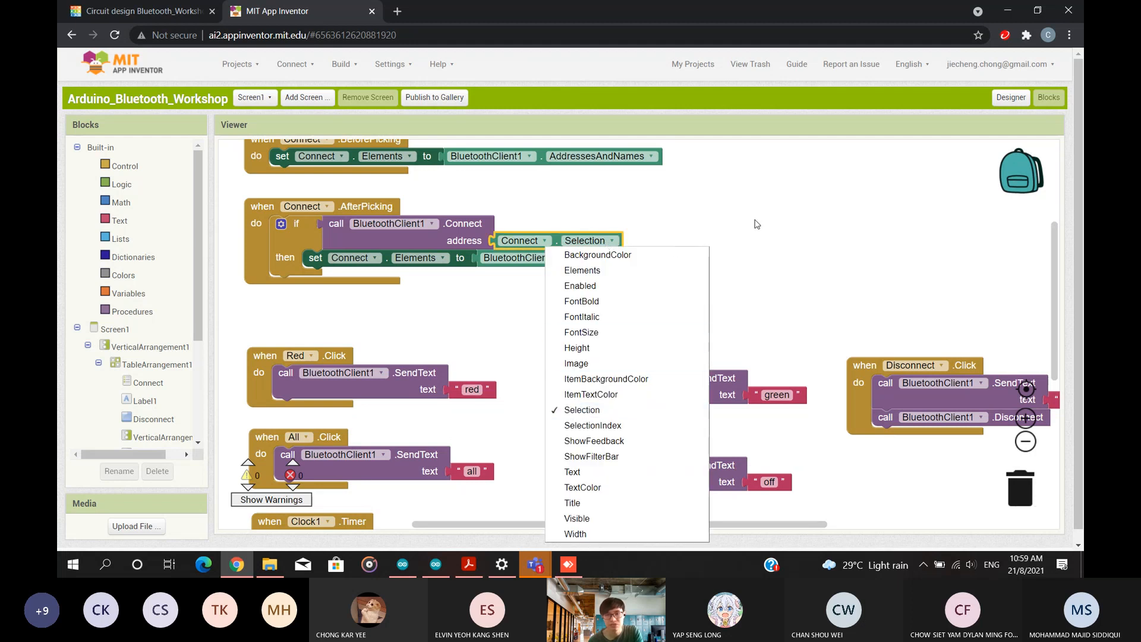
{"action": "left_click", "coordinate": [748, 308]}
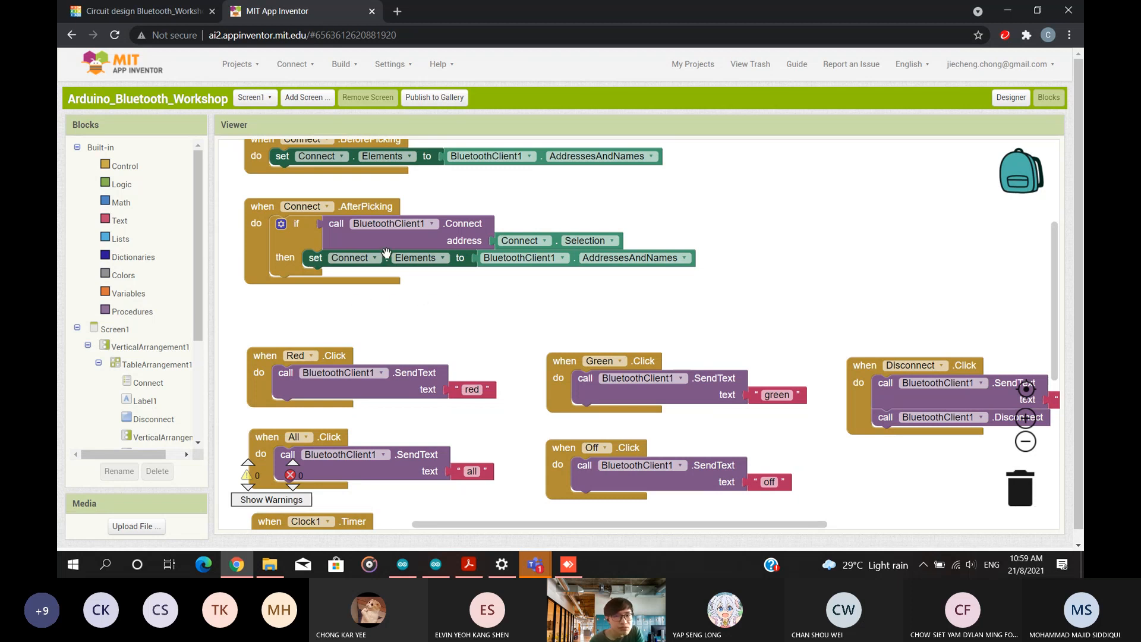
Review how the AfterPicking block passes the Connect picker's selection to the BluetoothClient1 Connect call, and return to the screen design.
{"action": "mouse_move", "coordinate": [300, 238]}
{"action": "left_mouse_down"}
{"action": "mouse_move", "coordinate": [455, 246]}
{"action": "mouse_move", "coordinate": [301, 239]}
{"action": "left_mouse_up"}
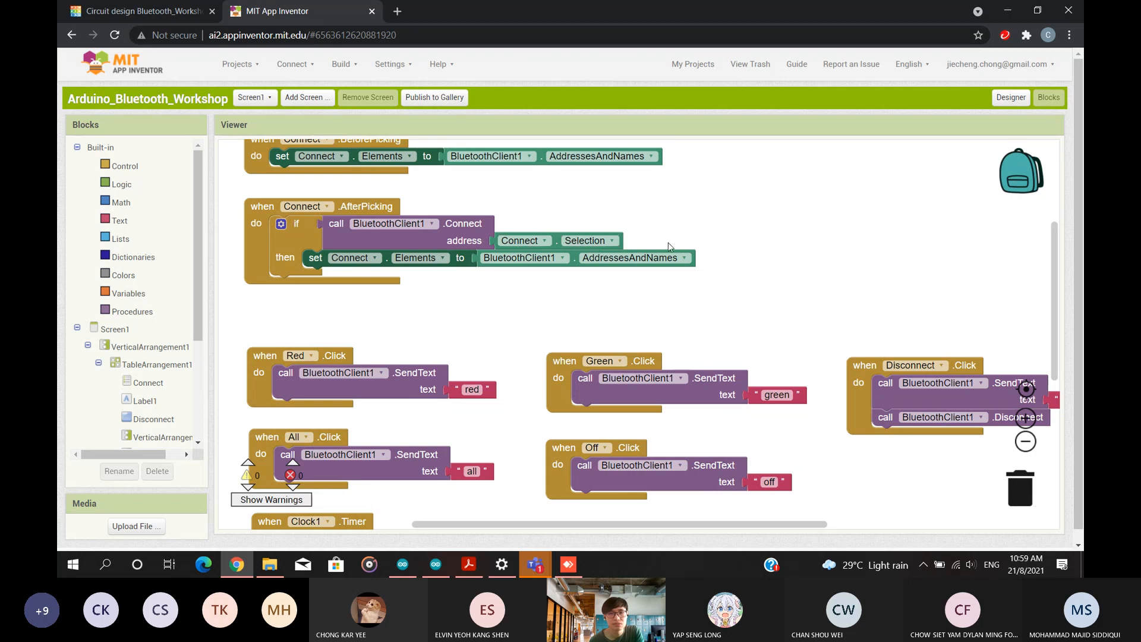
{"action": "left_click", "coordinate": [496, 241]}
{"action": "left_click", "coordinate": [551, 212]}
{"action": "scroll", "coordinate": [419, 260], "scroll_direction": "up", "scroll_amount": 1}
{"action": "scroll", "coordinate": [441, 295], "scroll_direction": "down", "scroll_amount": 1}
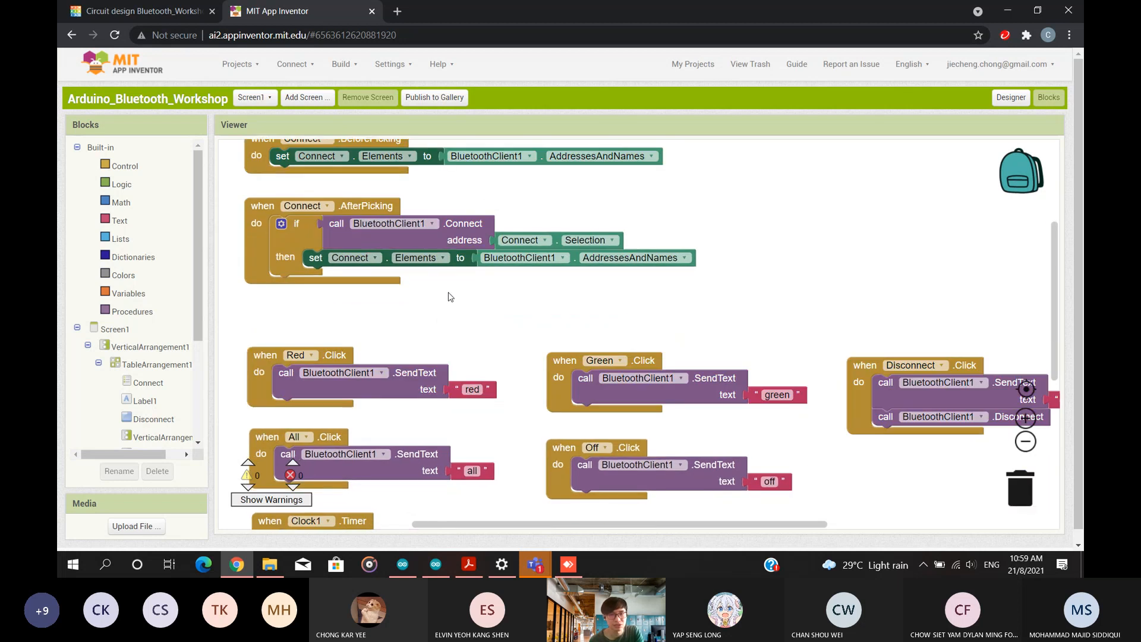
{"action": "left_click", "coordinate": [382, 238]}
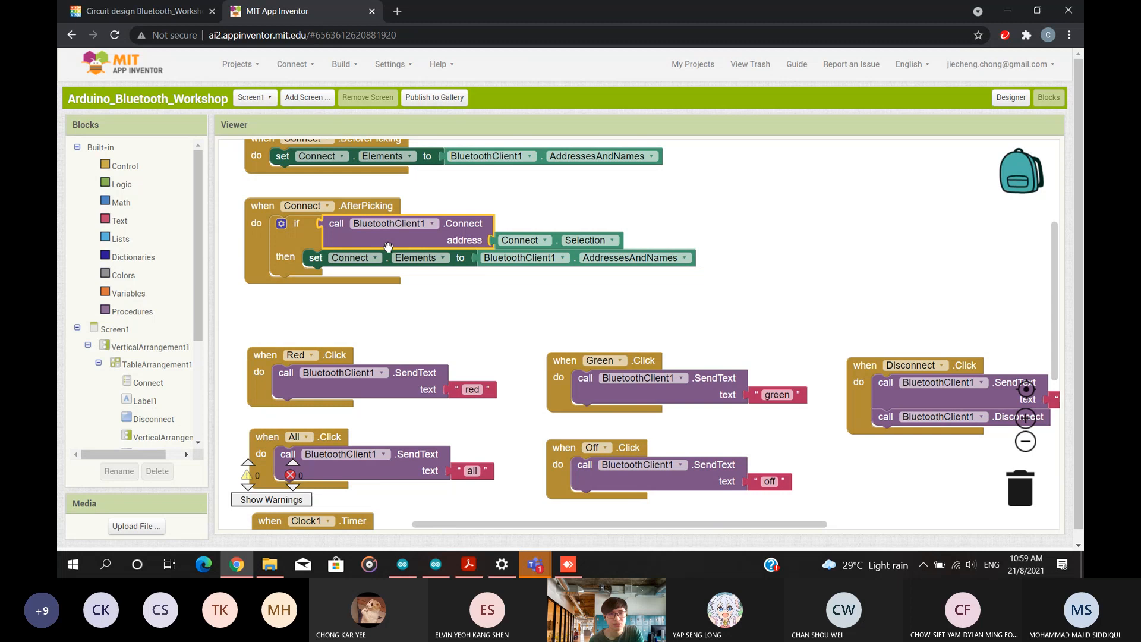
{"action": "left_click", "coordinate": [431, 294]}
{"action": "left_click", "coordinate": [475, 233]}
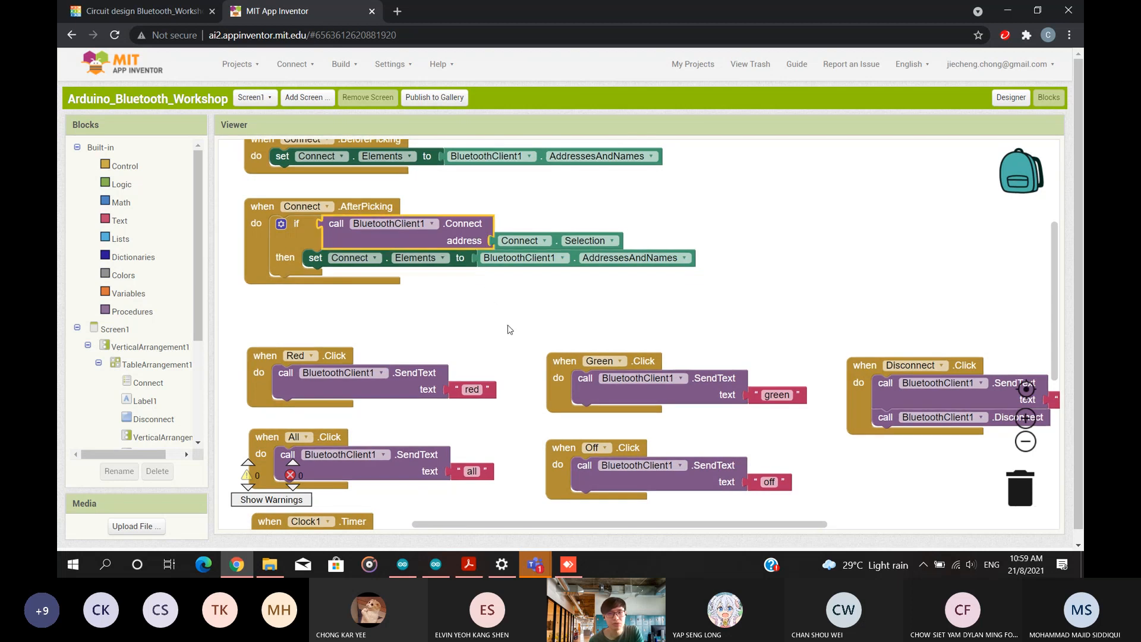
{"action": "left_click", "coordinate": [510, 321]}
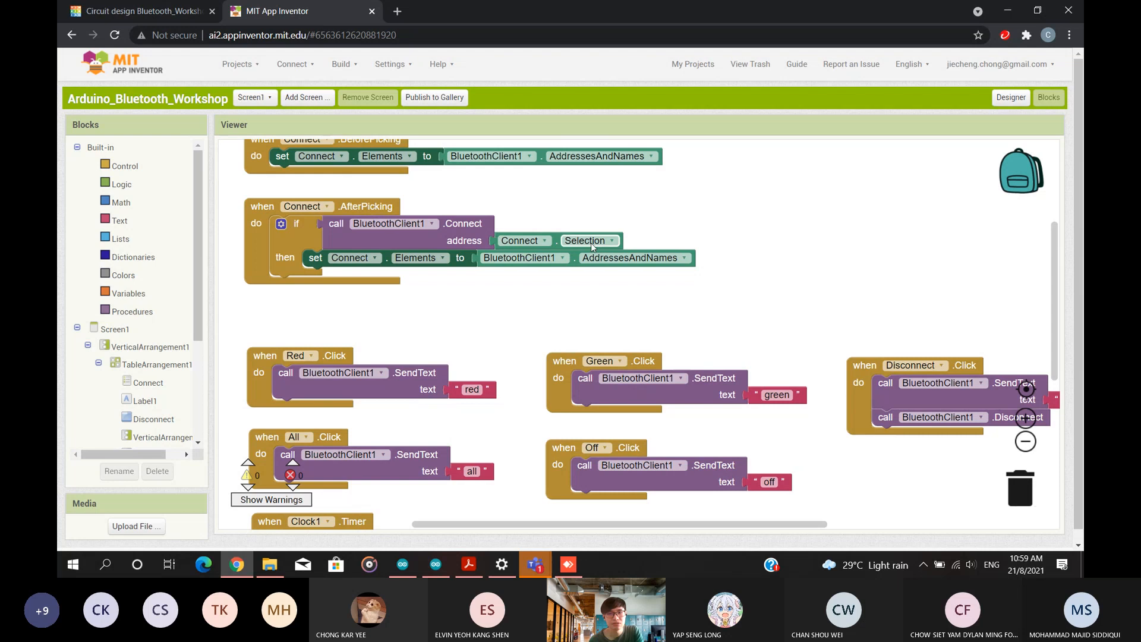
{"action": "left_click", "coordinate": [564, 240]}
{"action": "scroll", "coordinate": [550, 319], "scroll_direction": "up", "scroll_amount": 2}
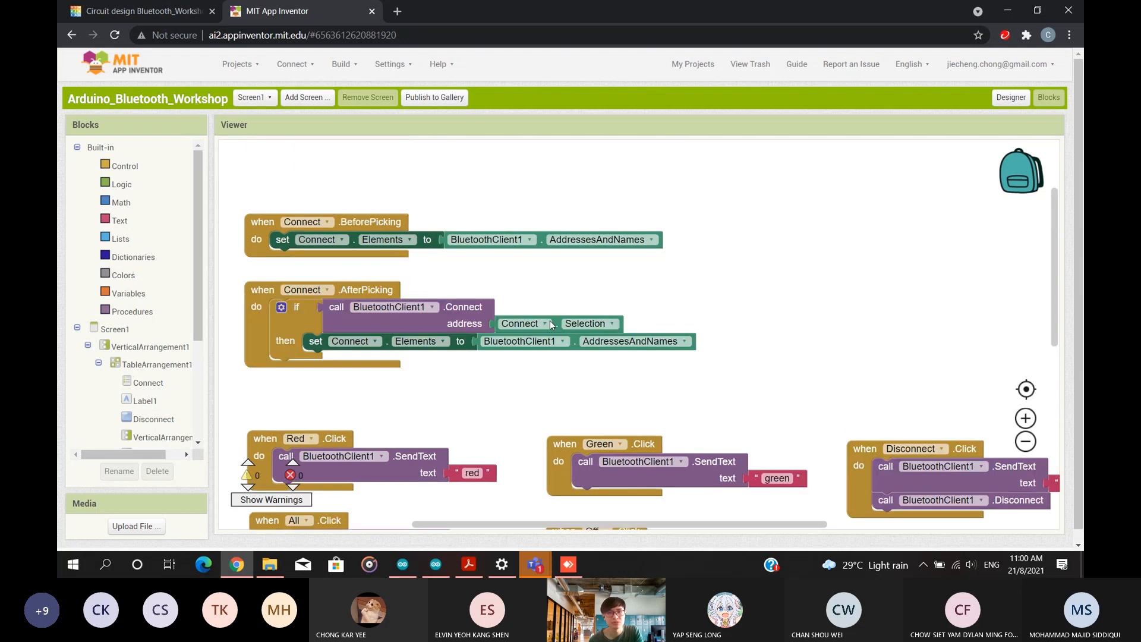
{"action": "left_click", "coordinate": [993, 99]}
{"action": "scroll", "coordinate": [660, 276], "scroll_direction": "down", "scroll_amount": 1}
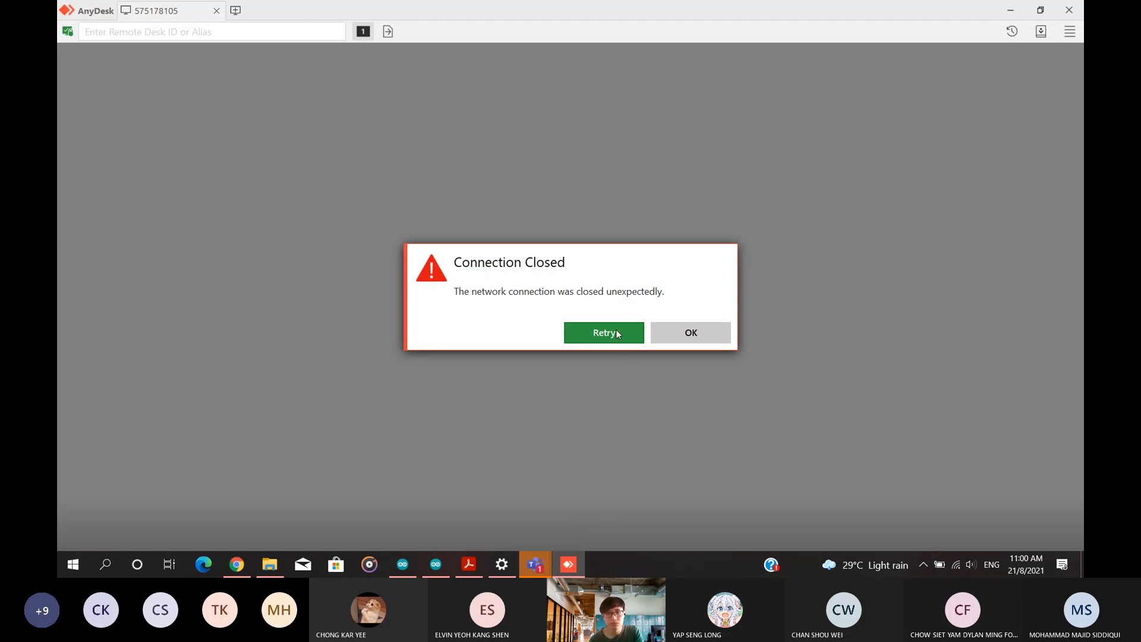
Retry the dropped remote connection to the phone and open MIT App Inventor 2 from its APCORE Robot folder.
{"action": "left_click", "coordinate": [615, 331]}
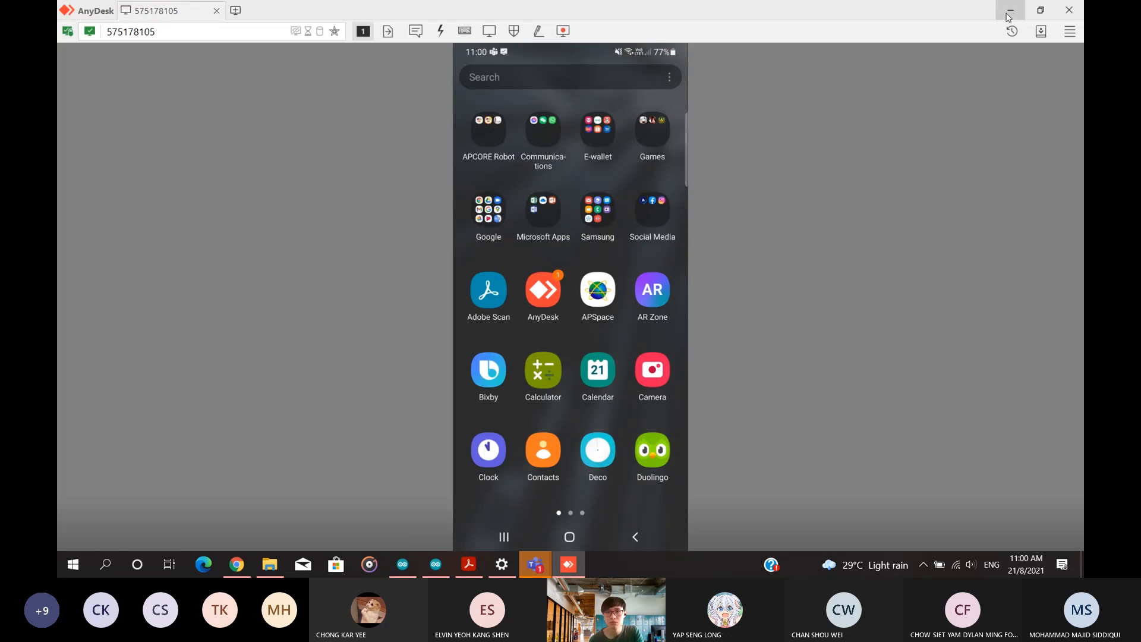
{"action": "left_click", "coordinate": [489, 130]}
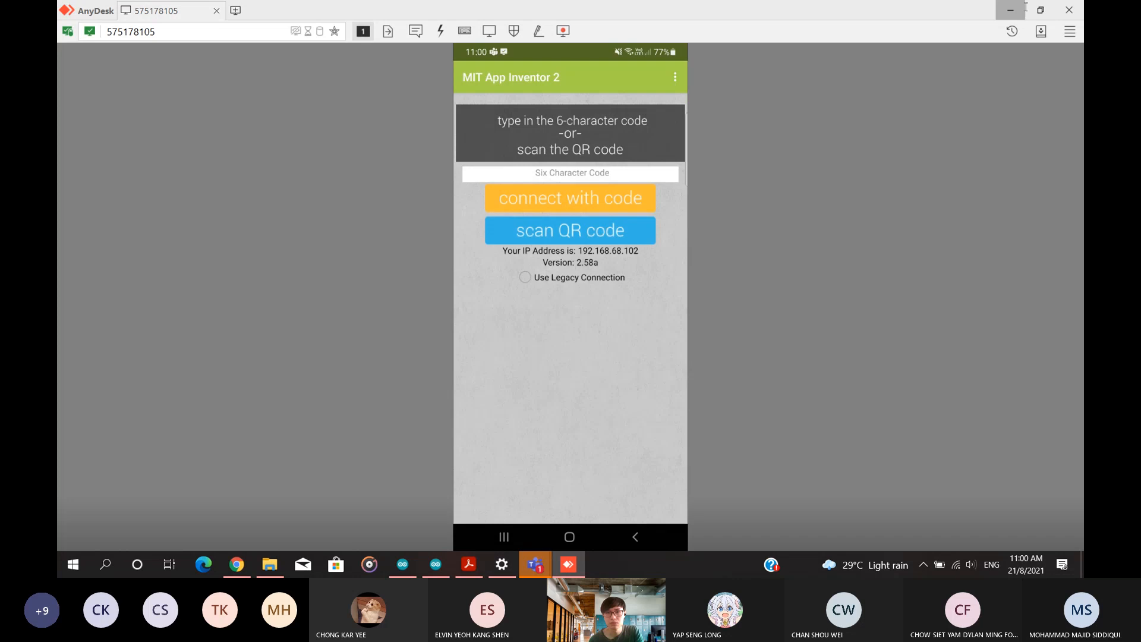
Switch to MIT App Inventor in Chrome and connect the Arduino_Bluetooth_Workshop project to the phone companion.
{"action": "key", "text": "alt+Tab"}
{"action": "scroll", "coordinate": [600, 226], "scroll_direction": "up", "scroll_amount": 2}
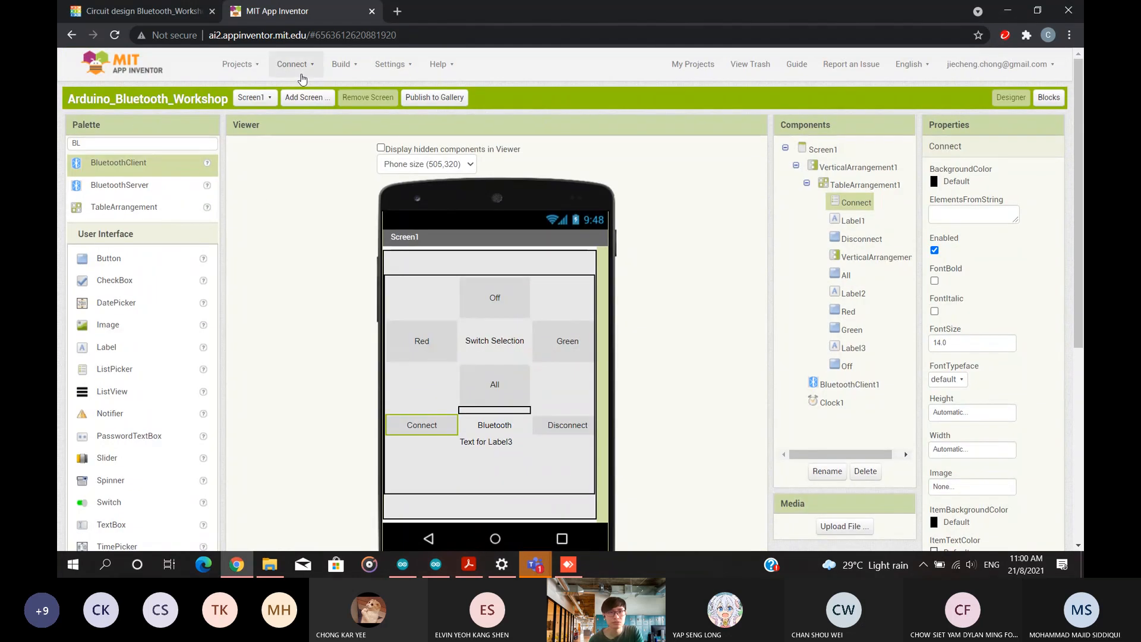
{"action": "left_click", "coordinate": [293, 64]}
{"action": "left_click", "coordinate": [314, 92]}
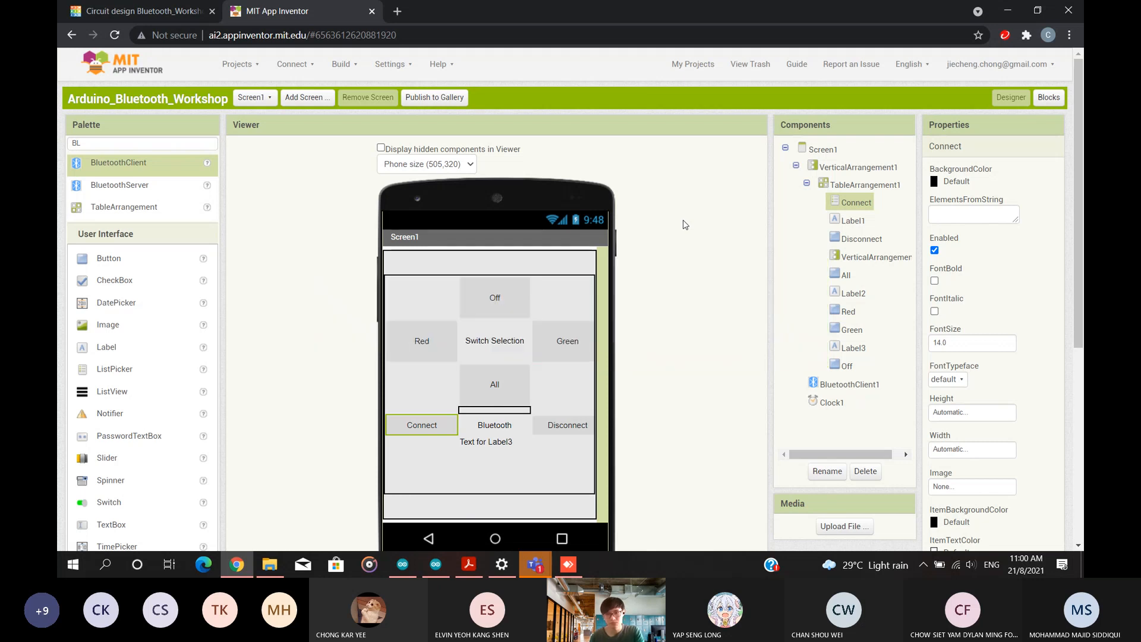
Switch to the phone's AnyDesk session and open the Bluetooth device list from the running app's Connect control.
{"action": "left_click", "coordinate": [569, 564]}
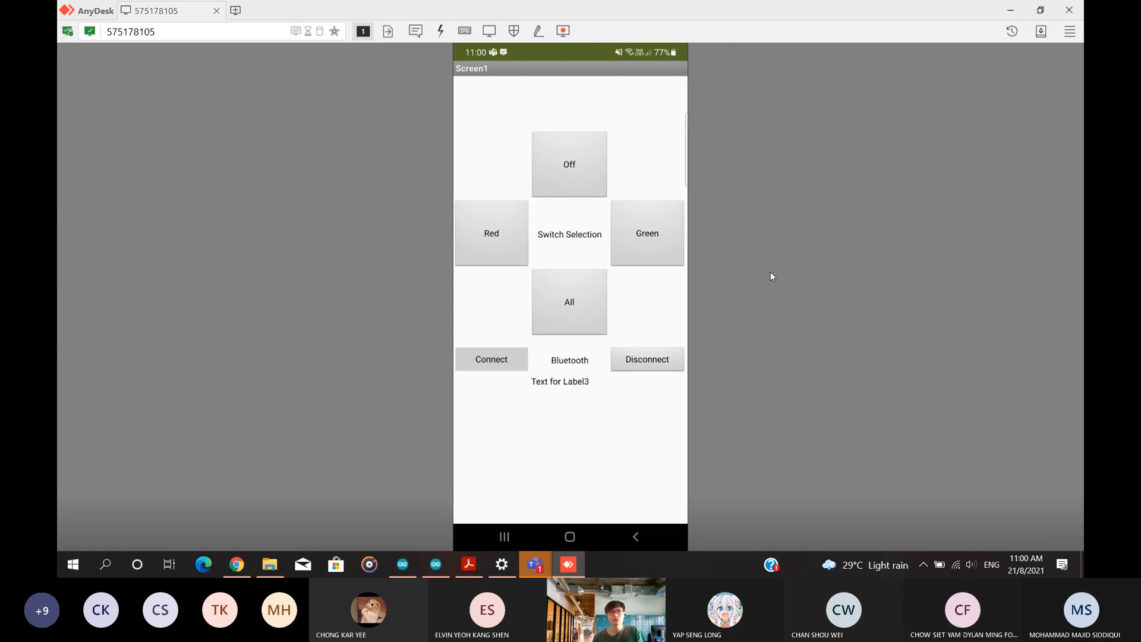
{"action": "left_click", "coordinate": [491, 358]}
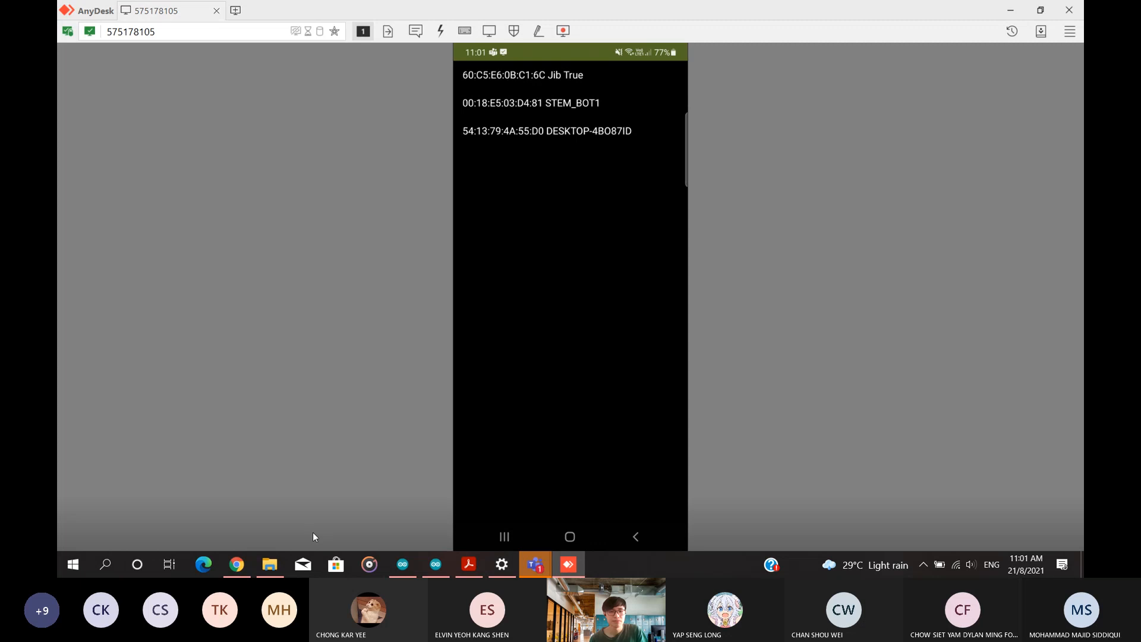
Compare the project's Connect picking blocks in App Inventor with the Bluetooth device list shown on the phone in AnyDesk.
{"action": "left_click", "coordinate": [237, 563]}
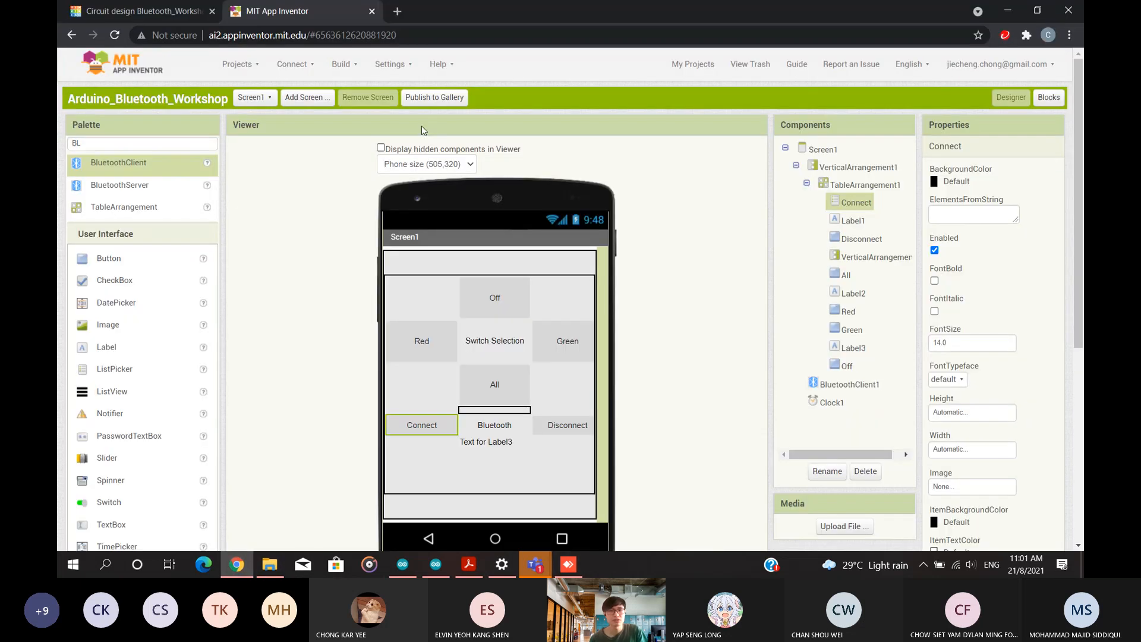
{"action": "left_click", "coordinate": [1051, 97]}
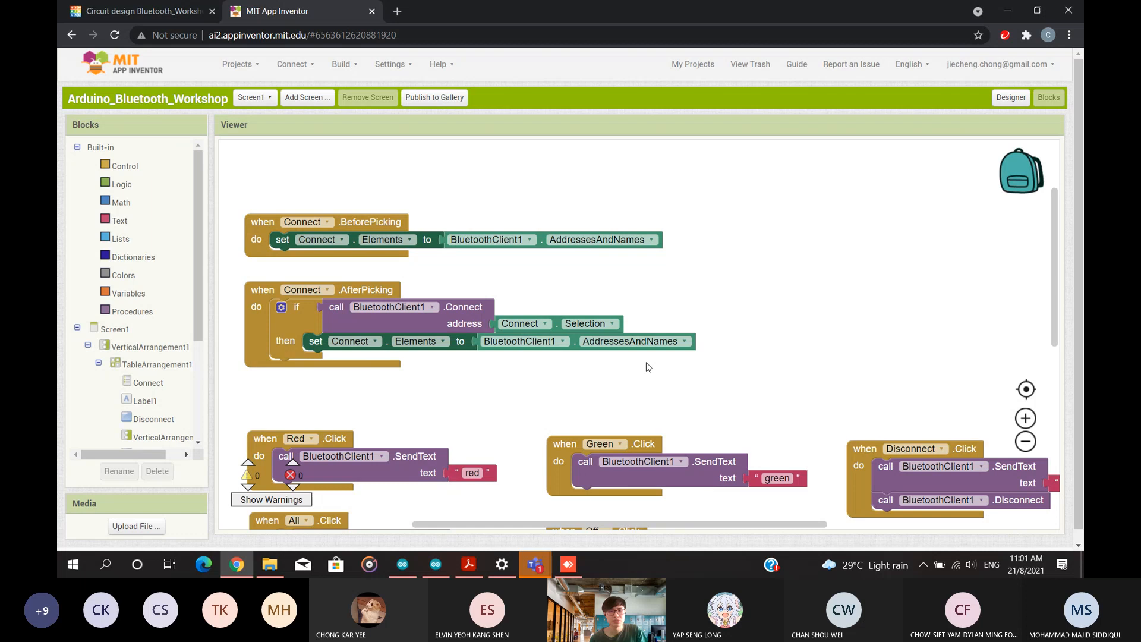
{"action": "left_click", "coordinate": [568, 563]}
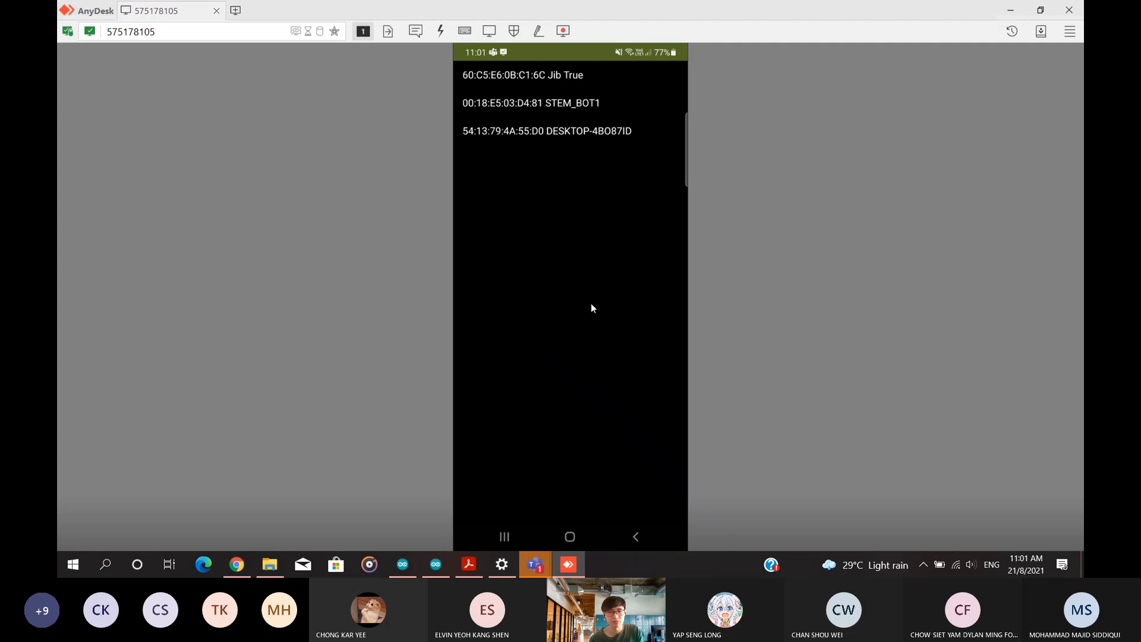
{"action": "left_click", "coordinate": [1024, 12]}
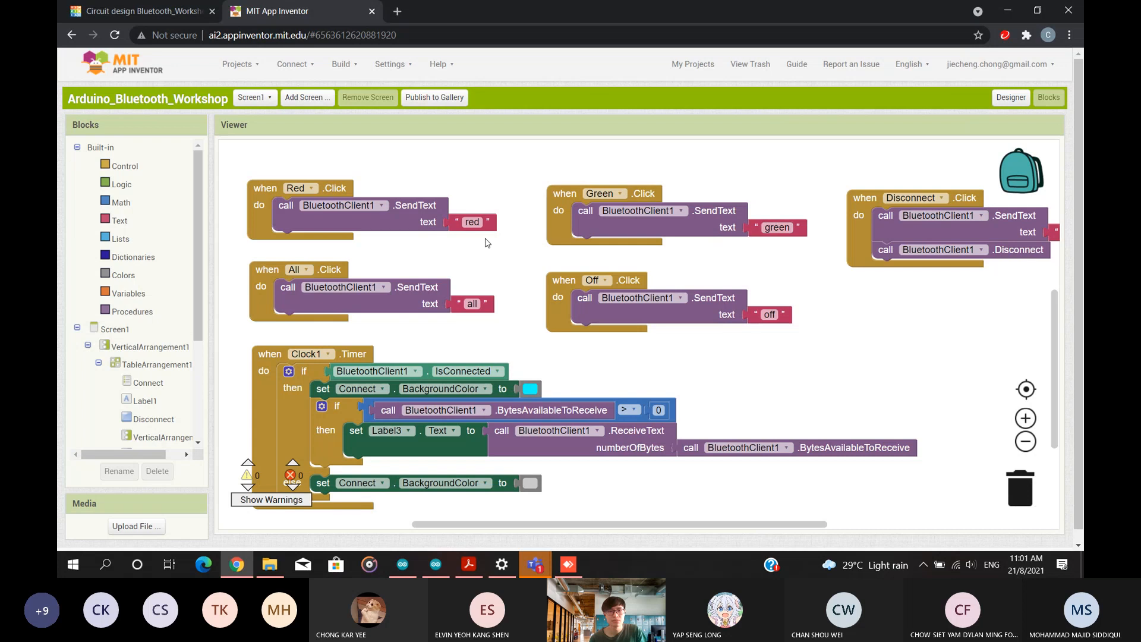
Move the Disconnect.Click event block up beside the Connect.BeforePicking block.
{"action": "scroll", "coordinate": [909, 309], "scroll_direction": "up", "scroll_amount": 5}
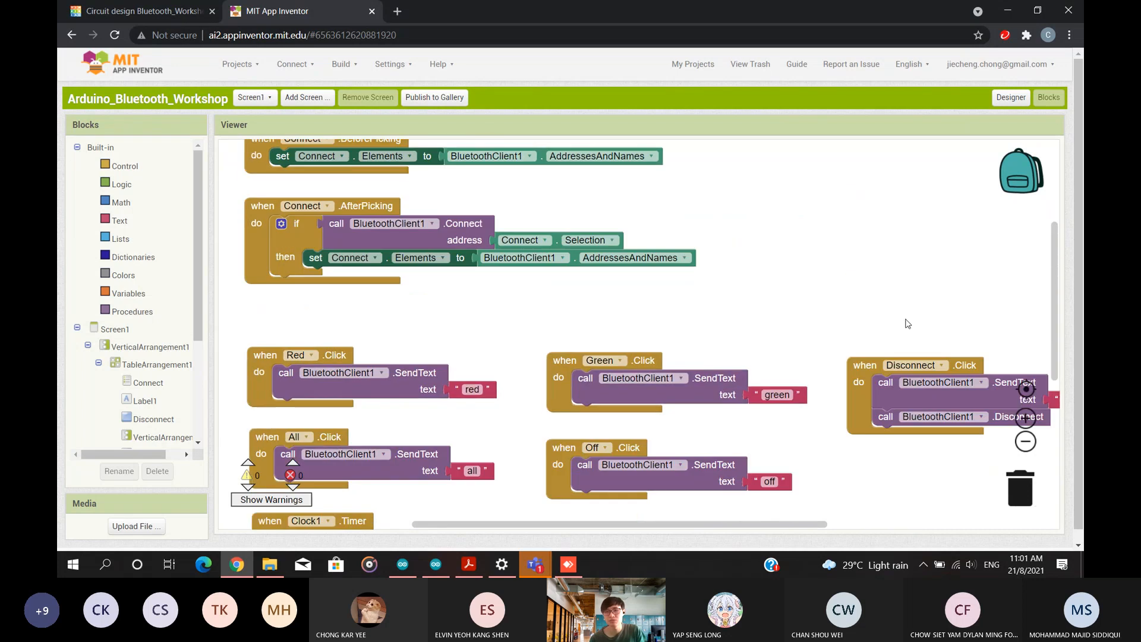
{"action": "left_click_drag", "start_coordinate": [862, 450], "coordinate": [743, 198]}
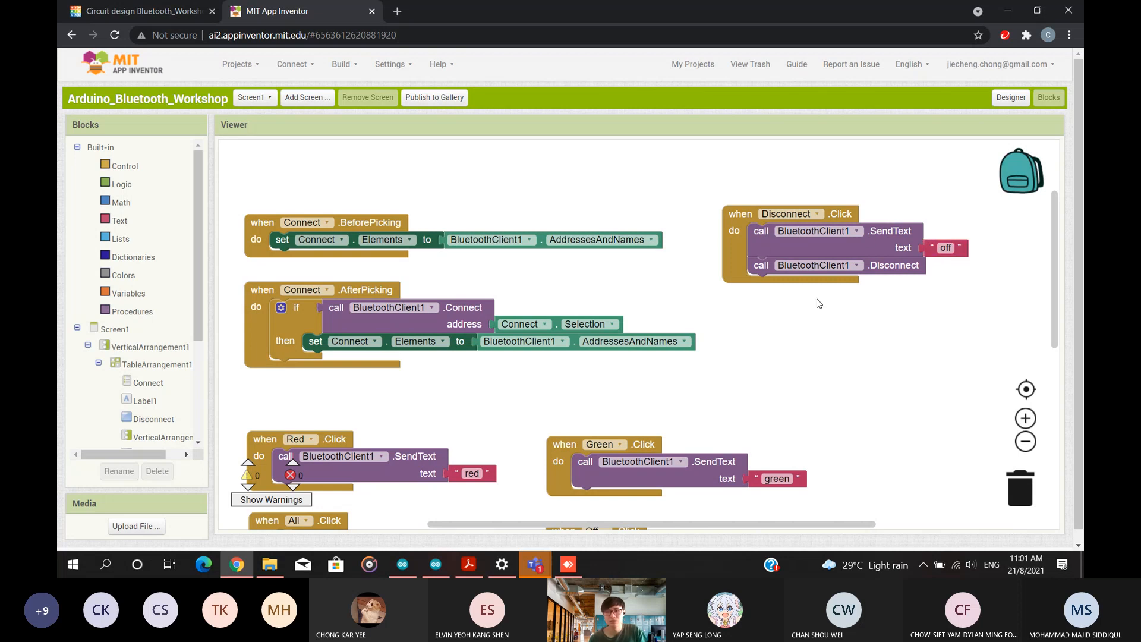
Detach the SendText "off" call from the Disconnect.Click event and reinsert it above the BluetoothClient1.Disconnect call.
{"action": "left_click_drag", "start_coordinate": [769, 246], "coordinate": [761, 223]}
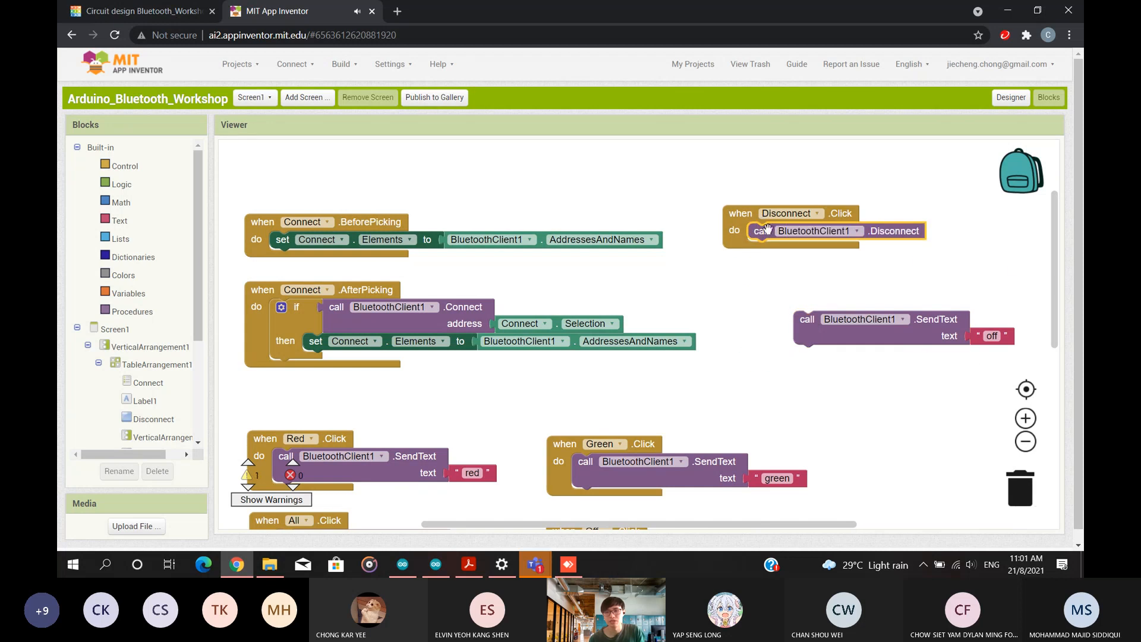
{"action": "left_click", "coordinate": [1014, 275]}
{"action": "left_click", "coordinate": [808, 326]}
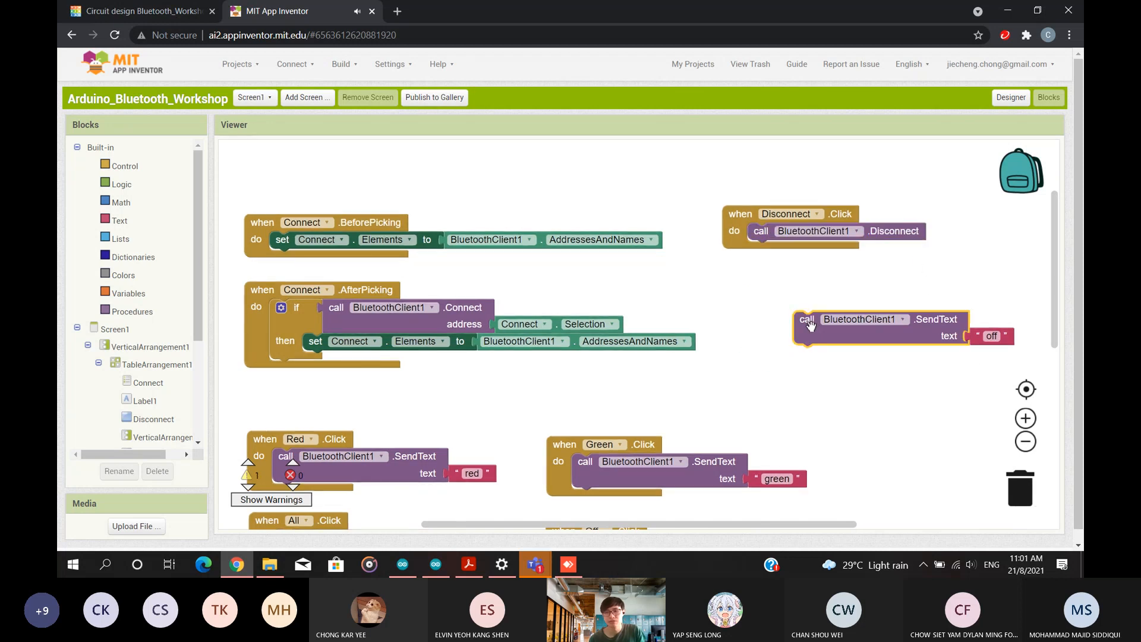
{"action": "left_click_drag", "start_coordinate": [817, 333], "coordinate": [771, 245]}
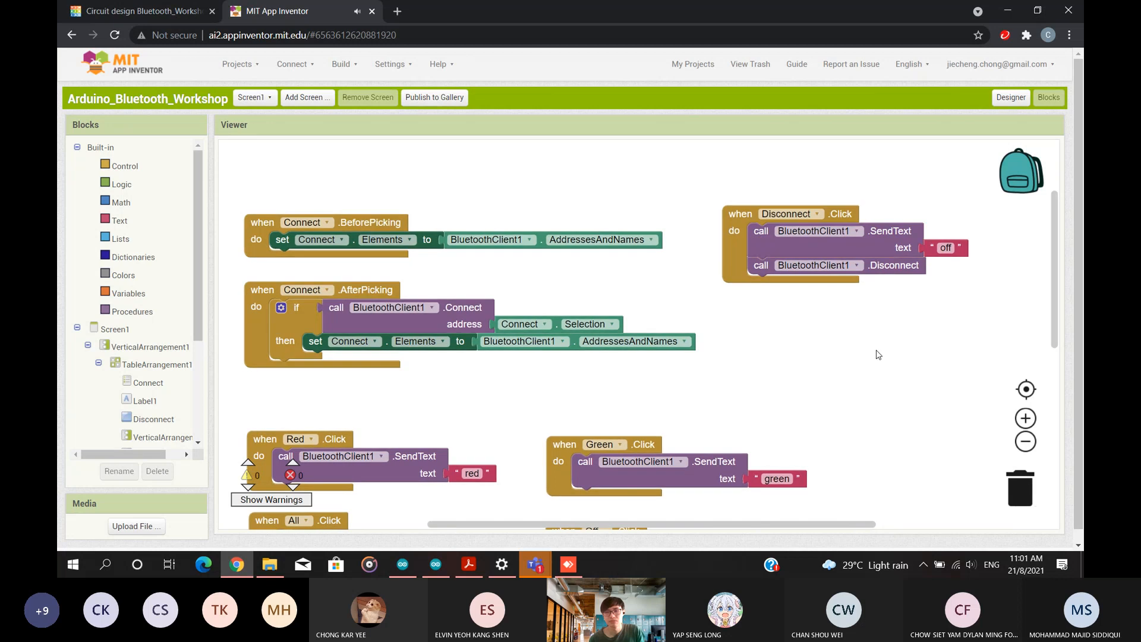
{"action": "left_click", "coordinate": [901, 272]}
Examine the Red, Green, All and Off click events and the Clock1.Timer event in the block workspace.
{"action": "scroll", "coordinate": [889, 287], "scroll_direction": "down", "scroll_amount": 5}
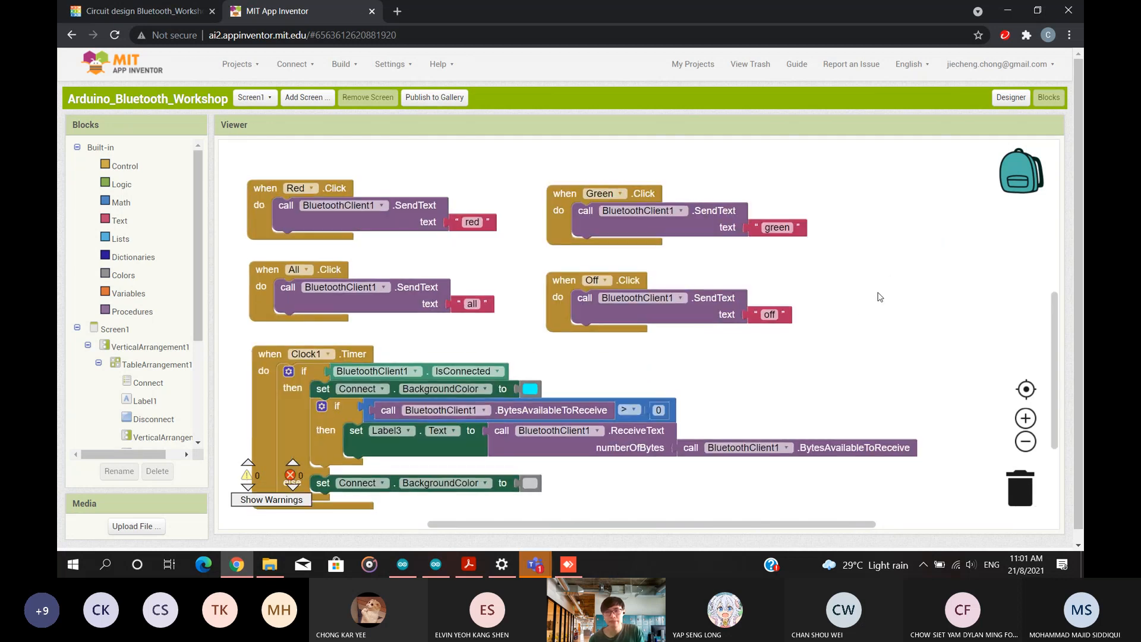
{"action": "scroll", "coordinate": [889, 288], "scroll_direction": "up", "scroll_amount": 4}
{"action": "scroll", "coordinate": [891, 290], "scroll_direction": "down", "scroll_amount": 4}
{"action": "scroll", "coordinate": [891, 290], "scroll_direction": "up", "scroll_amount": 4}
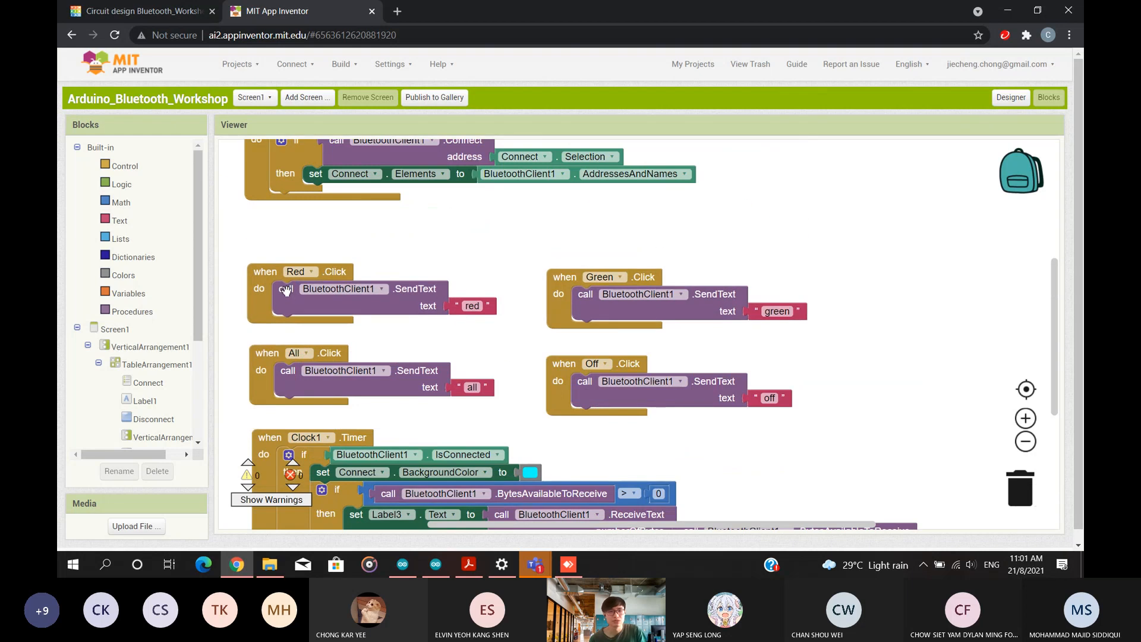
{"action": "scroll", "coordinate": [431, 251], "scroll_direction": "down", "scroll_amount": 2}
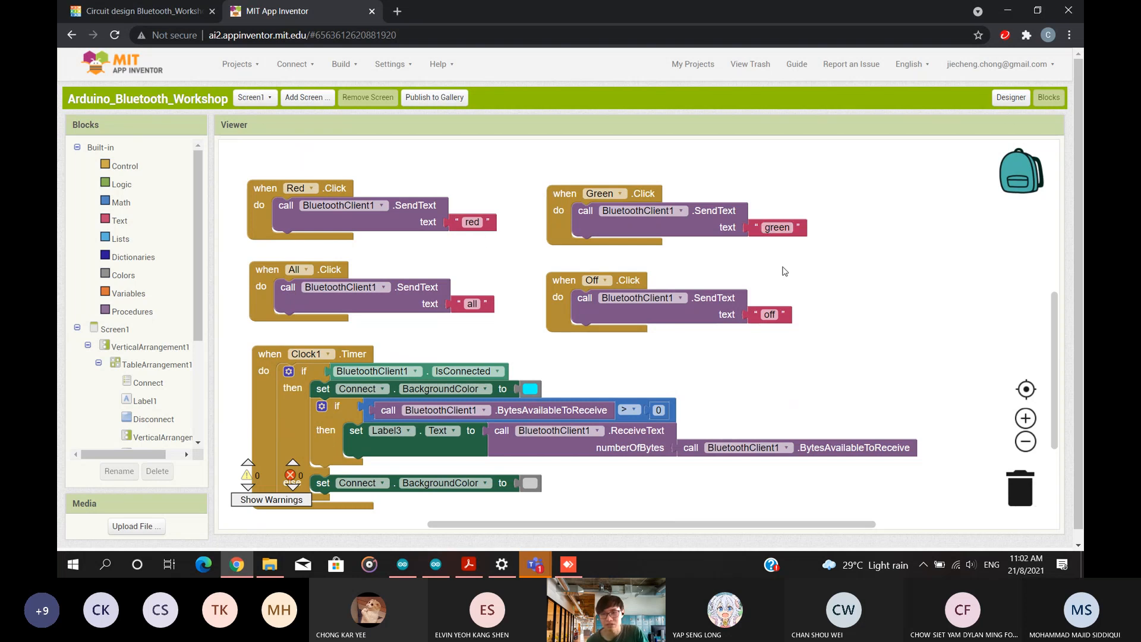
{"action": "scroll", "coordinate": [788, 279], "scroll_direction": "down", "scroll_amount": 2}
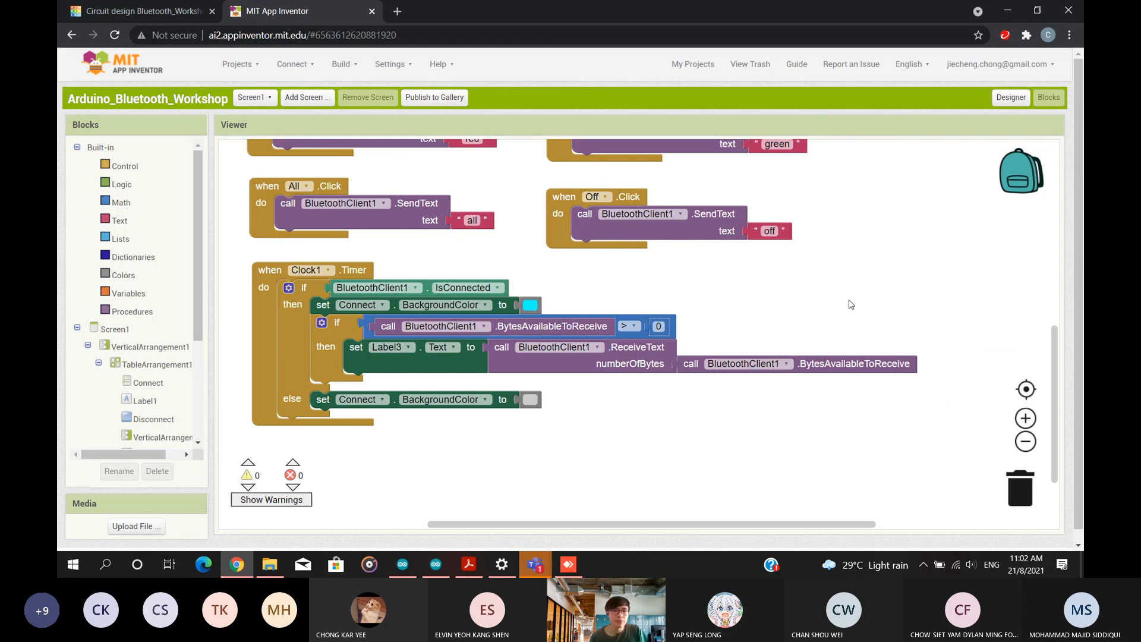
{"action": "scroll", "coordinate": [405, 265], "scroll_direction": "down", "scroll_amount": 2}
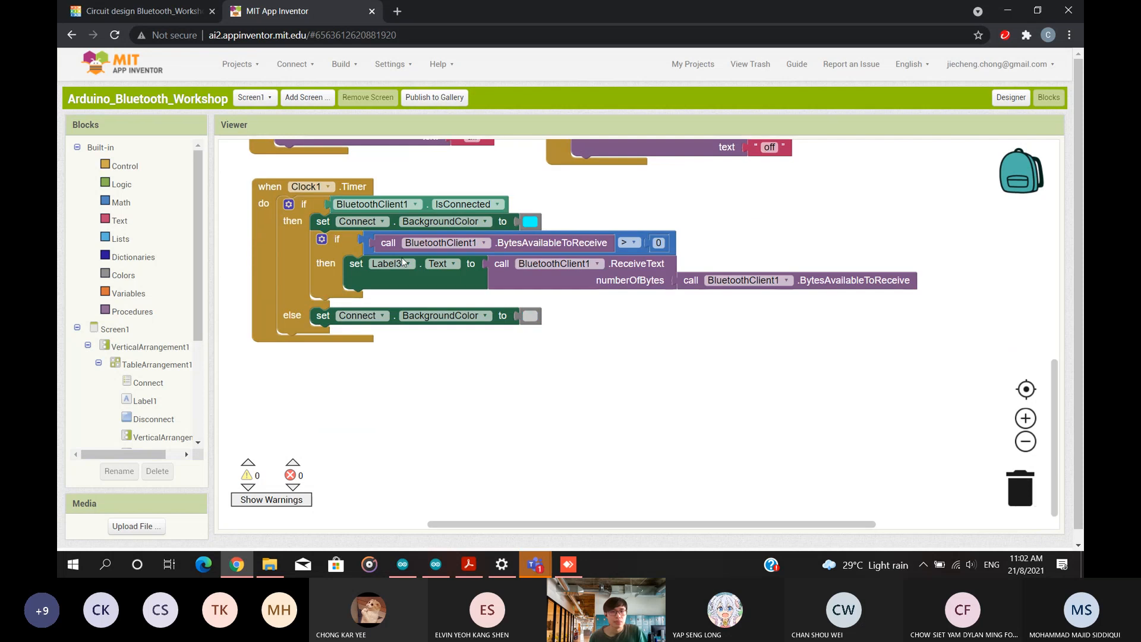
Separate the nested BytesAvailableToReceive if block from Clock1.Timer, leaving the IsConnected if-else inside the timer event.
{"action": "left_click", "coordinate": [272, 198]}
{"action": "left_click", "coordinate": [479, 385]}
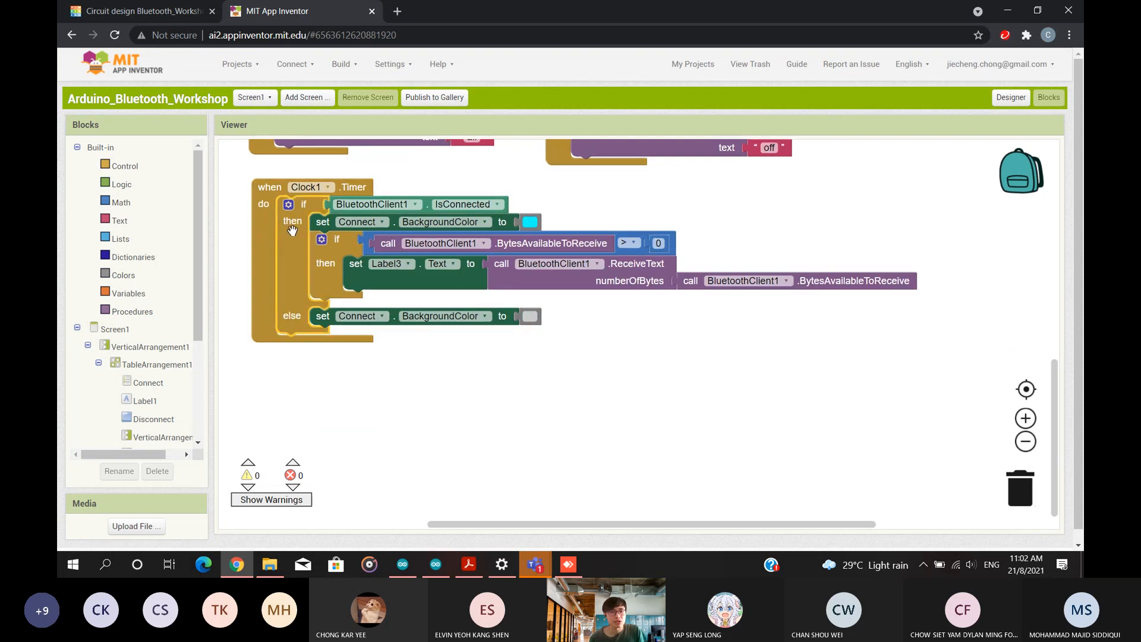
{"action": "left_click_drag", "start_coordinate": [290, 218], "coordinate": [300, 233]}
{"action": "left_click_drag", "start_coordinate": [352, 301], "coordinate": [460, 332]}
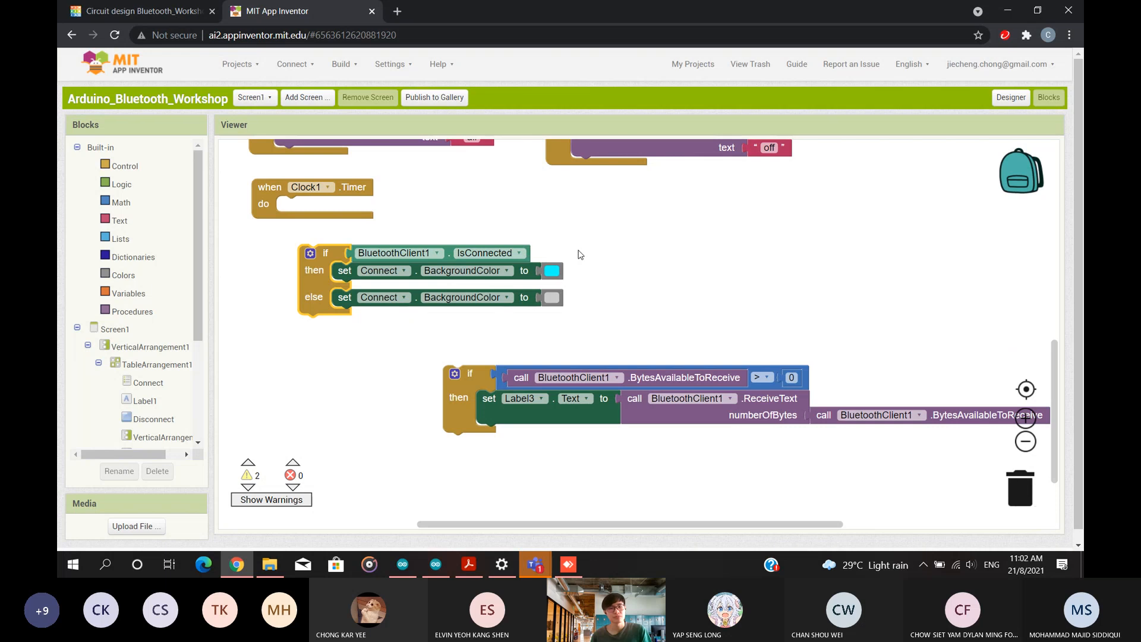
{"action": "left_click", "coordinate": [327, 258]}
{"action": "left_click_drag", "start_coordinate": [328, 258], "coordinate": [306, 210]}
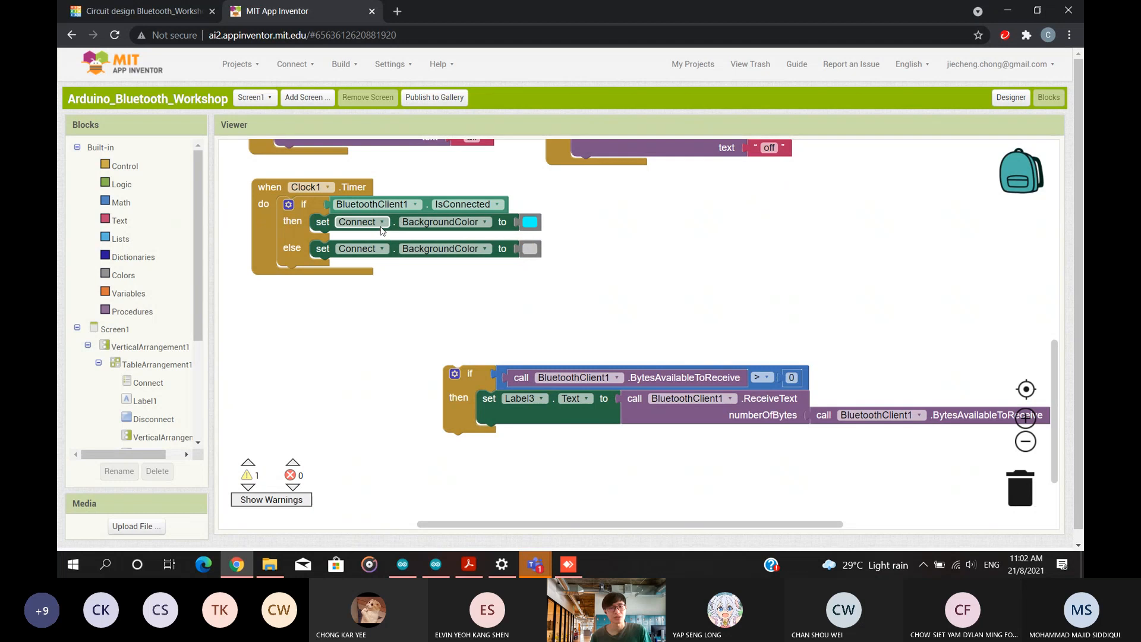
Check the Connect control and the non-visible components in the Designer, and return to the Blocks editor.
{"action": "left_click", "coordinate": [1010, 96]}
{"action": "scroll", "coordinate": [706, 293], "scroll_direction": "down", "scroll_amount": 3}
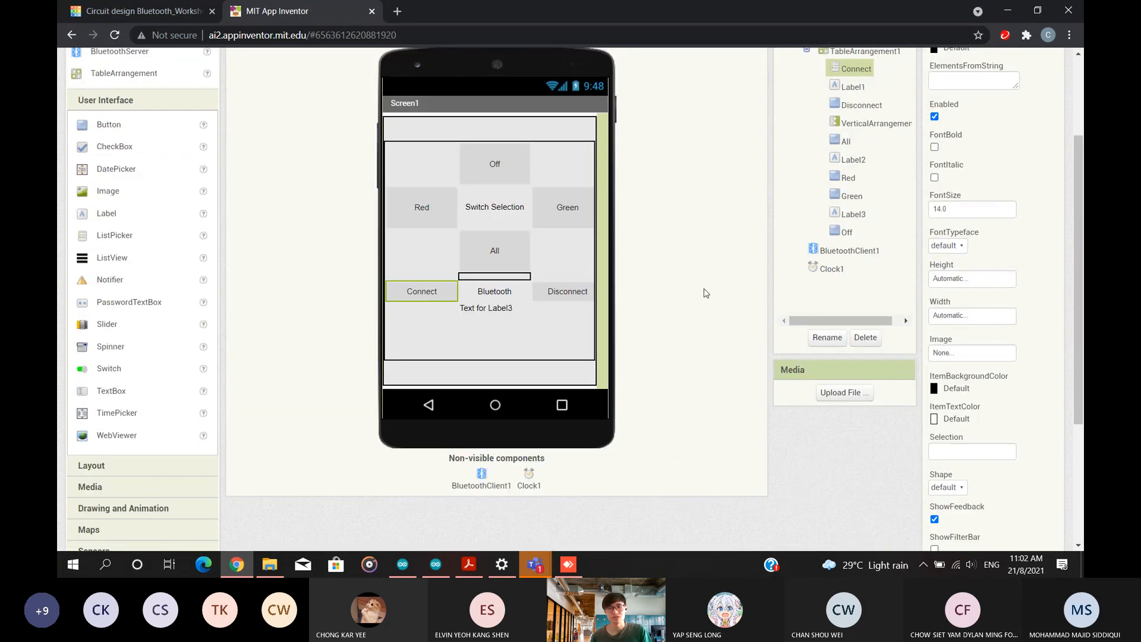
{"action": "scroll", "coordinate": [737, 285], "scroll_direction": "up", "scroll_amount": 3}
{"action": "left_click", "coordinate": [1048, 96]}
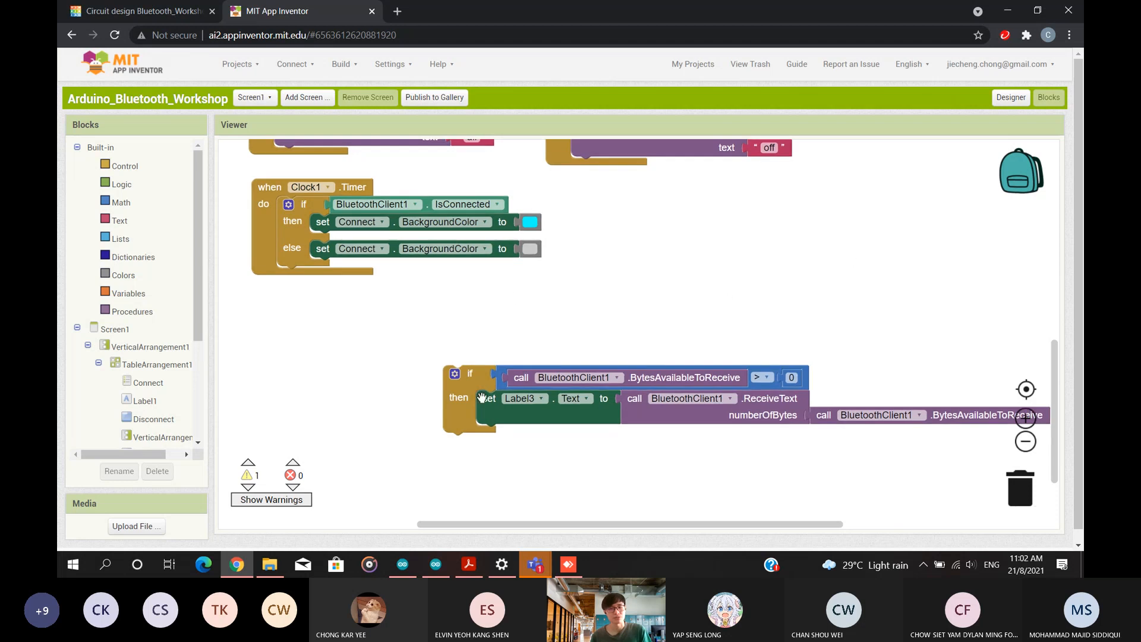
Insert the BytesAvailableToReceive if block back into the IsConnected then branch, below the Connect background colour setter.
{"action": "left_click", "coordinate": [461, 385]}
{"action": "left_click_drag", "start_coordinate": [462, 383], "coordinate": [341, 249]}
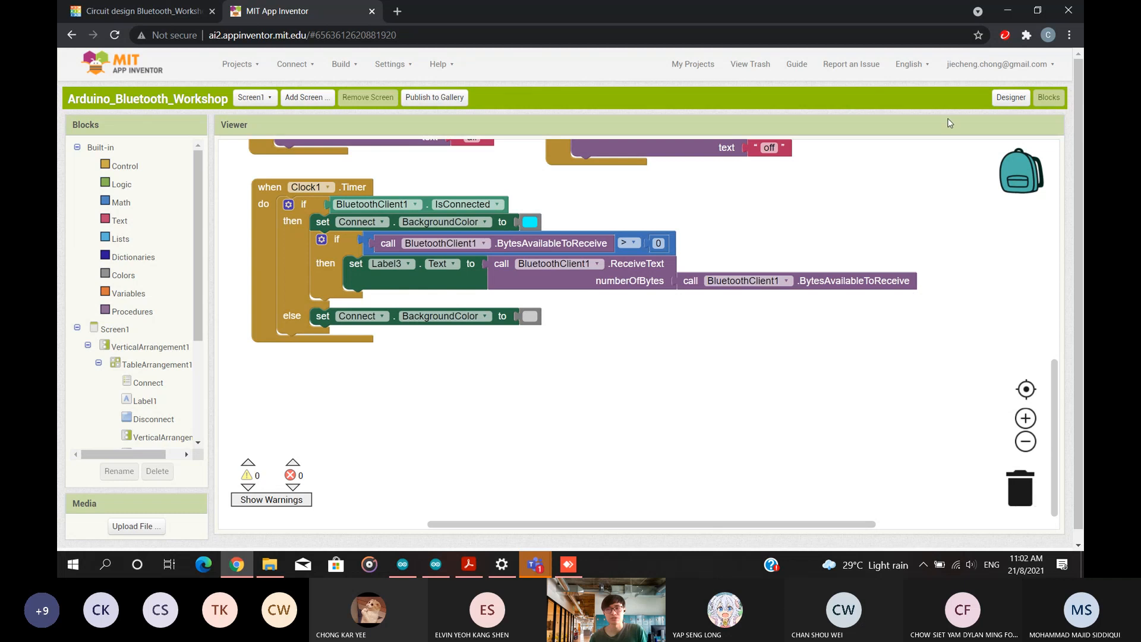
Inspect Label3 and its properties in the Designer, and return to the Blocks editor.
{"action": "left_click", "coordinate": [1011, 97]}
{"action": "scroll", "coordinate": [489, 383], "scroll_direction": "down", "scroll_amount": 1}
{"action": "left_click", "coordinate": [489, 384]}
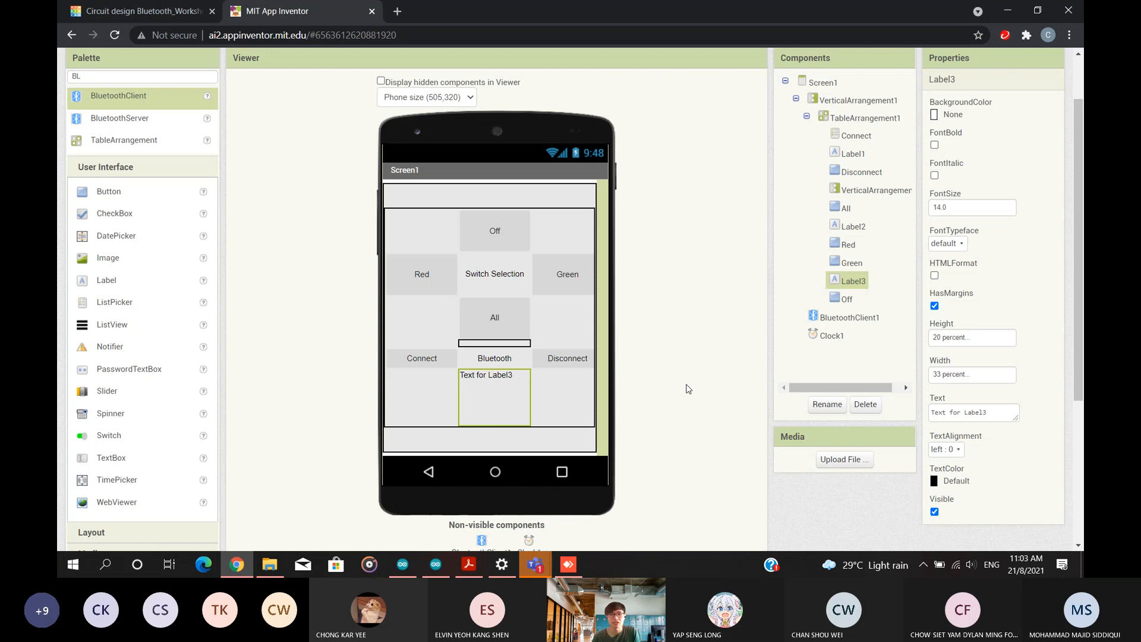
{"action": "scroll", "coordinate": [687, 389], "scroll_direction": "up", "scroll_amount": 1}
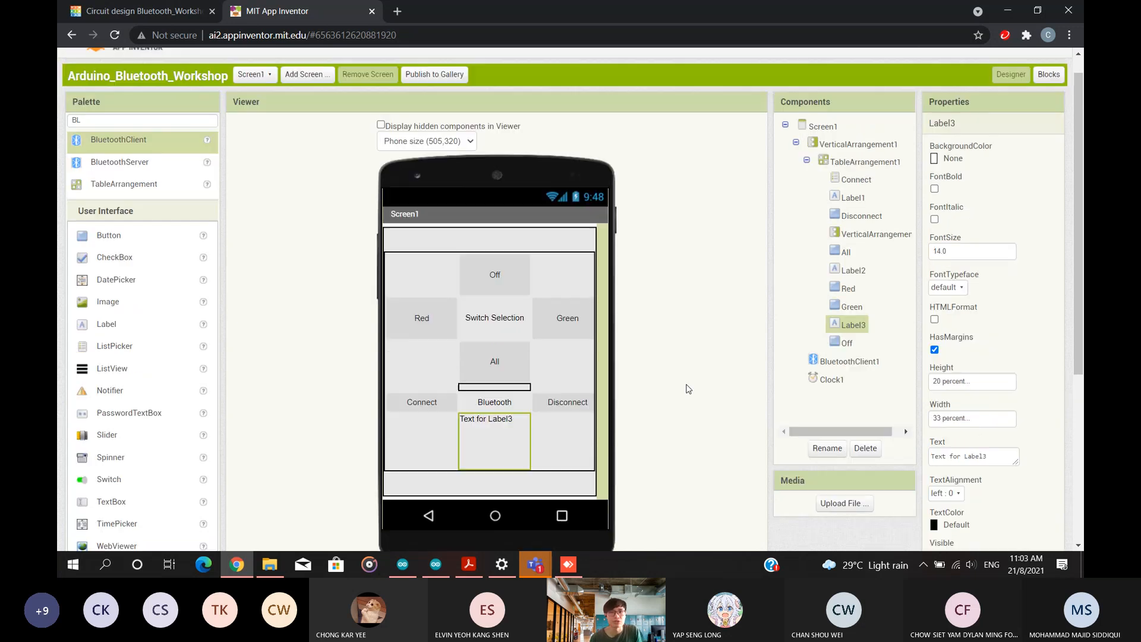
{"action": "left_click", "coordinate": [1049, 97]}
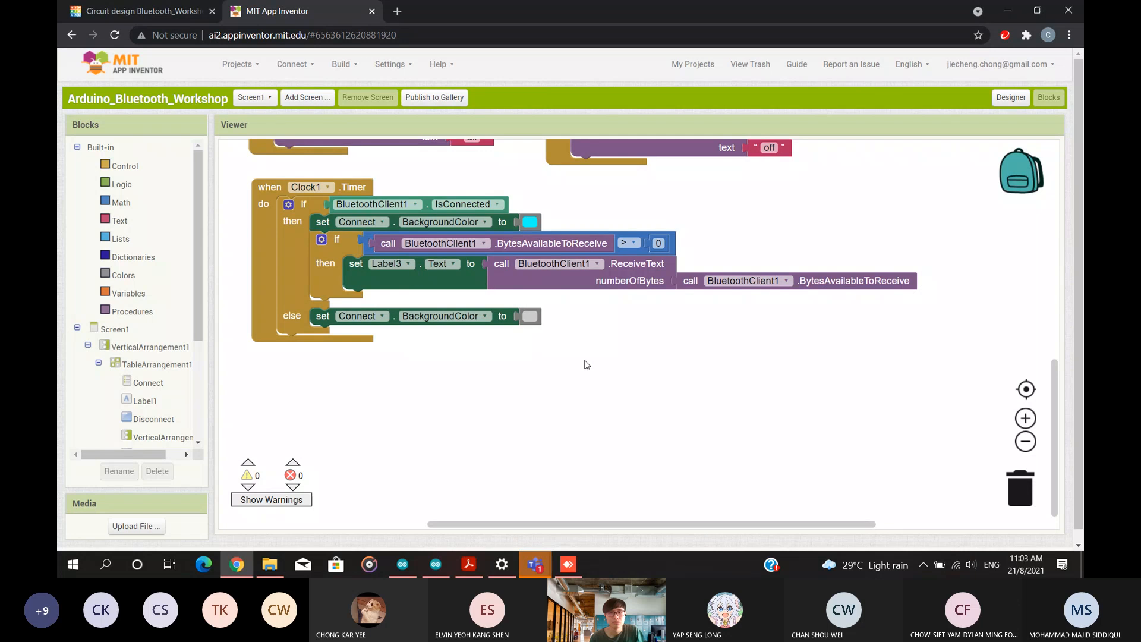
Examine the BytesAvailableToReceive > 0 condition and the Label3 text setter inside the Clock1.Timer event.
{"action": "left_click", "coordinate": [363, 243]}
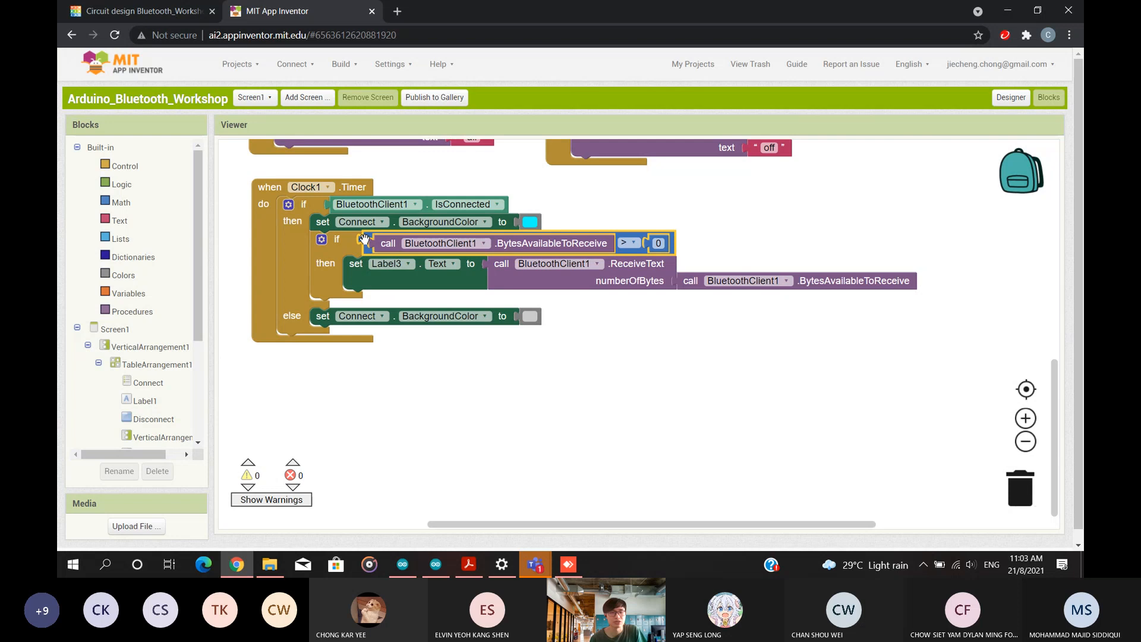
{"action": "left_click", "coordinate": [640, 358]}
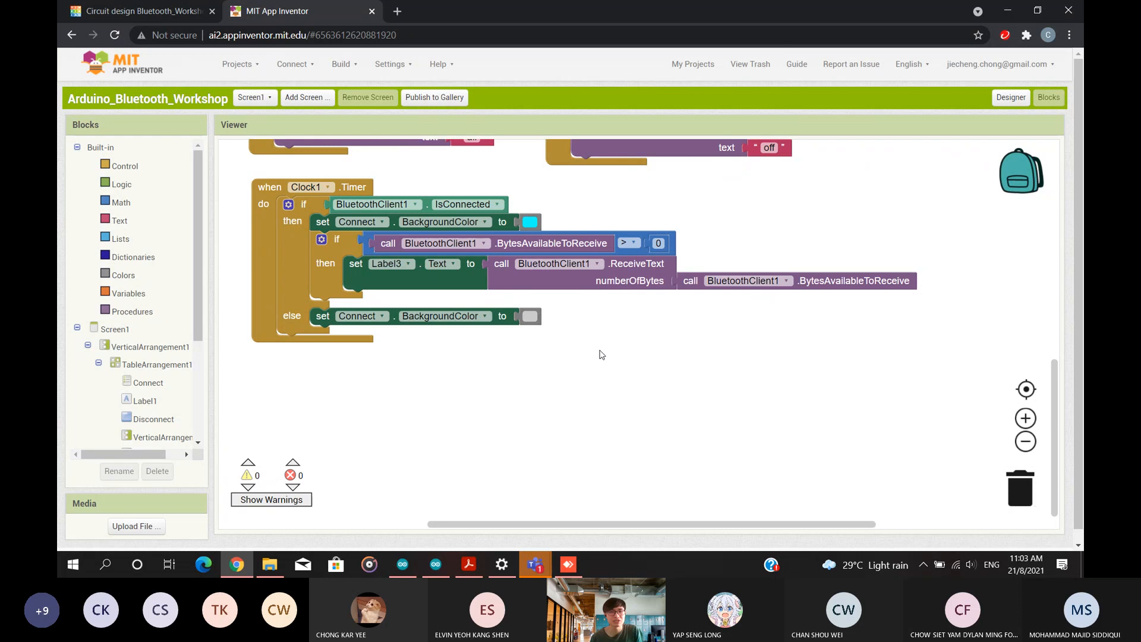
{"action": "left_click", "coordinate": [367, 238]}
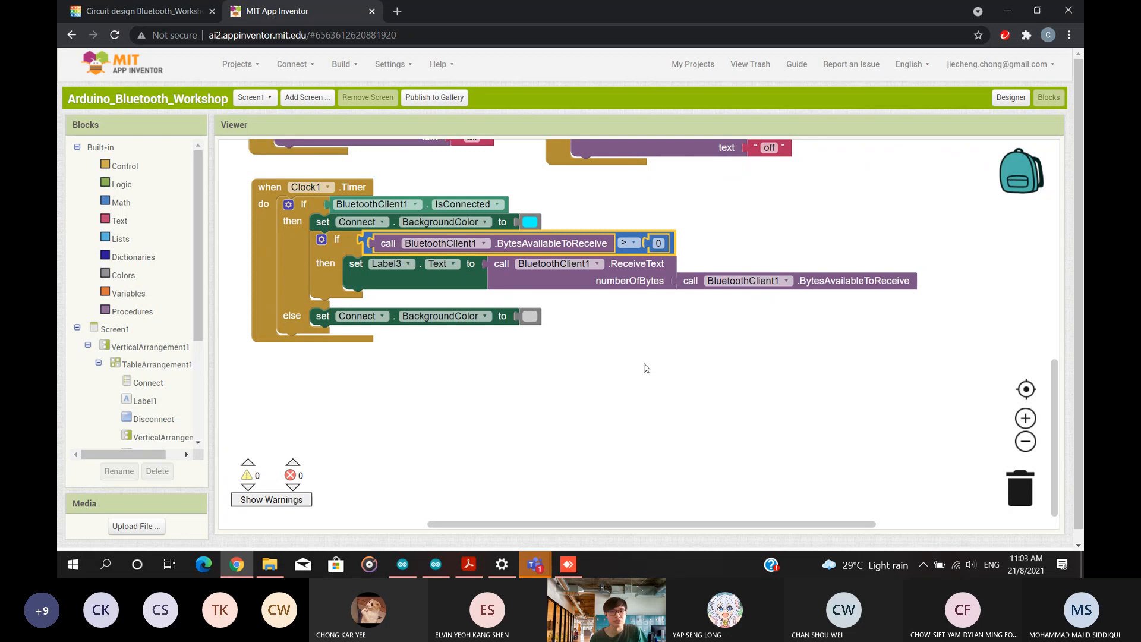
{"action": "left_click", "coordinate": [645, 360]}
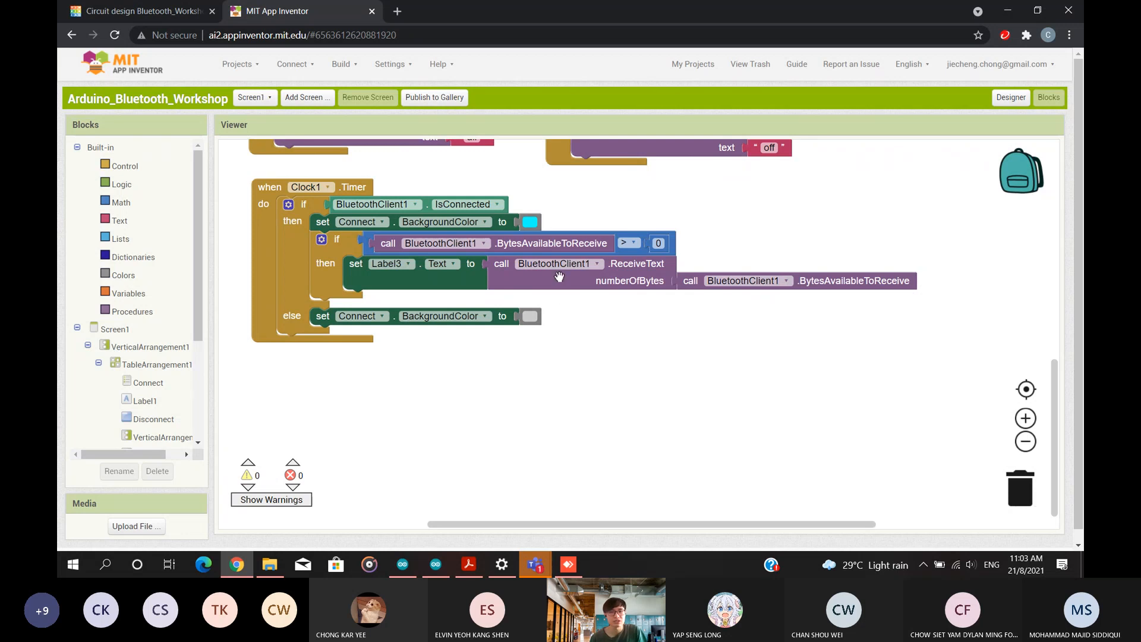
{"action": "left_click", "coordinate": [366, 250]}
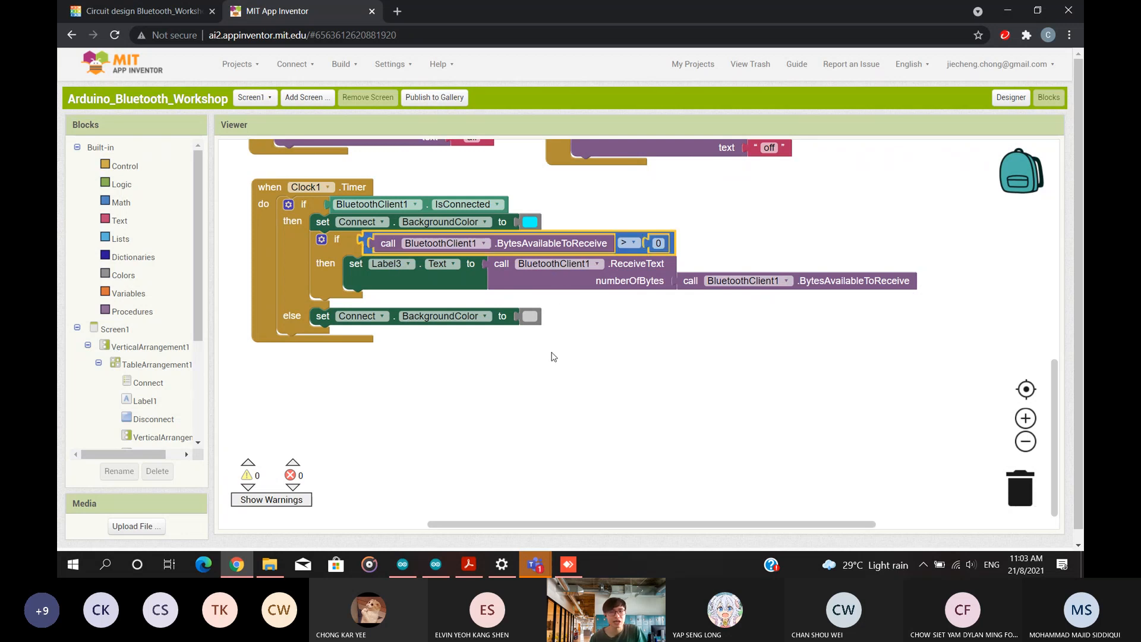
{"action": "left_click", "coordinate": [599, 370]}
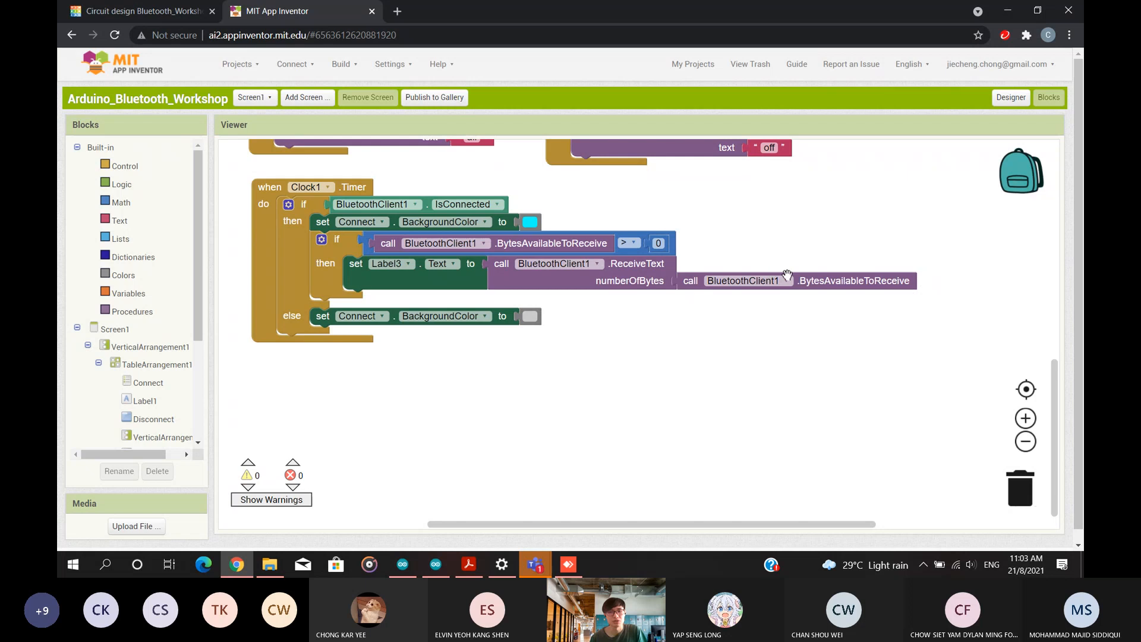
Review how the Clock1.Timer event tests for received bytes before setting the Label3 text.
{"action": "scroll", "coordinate": [786, 274], "scroll_direction": "up", "scroll_amount": 3}
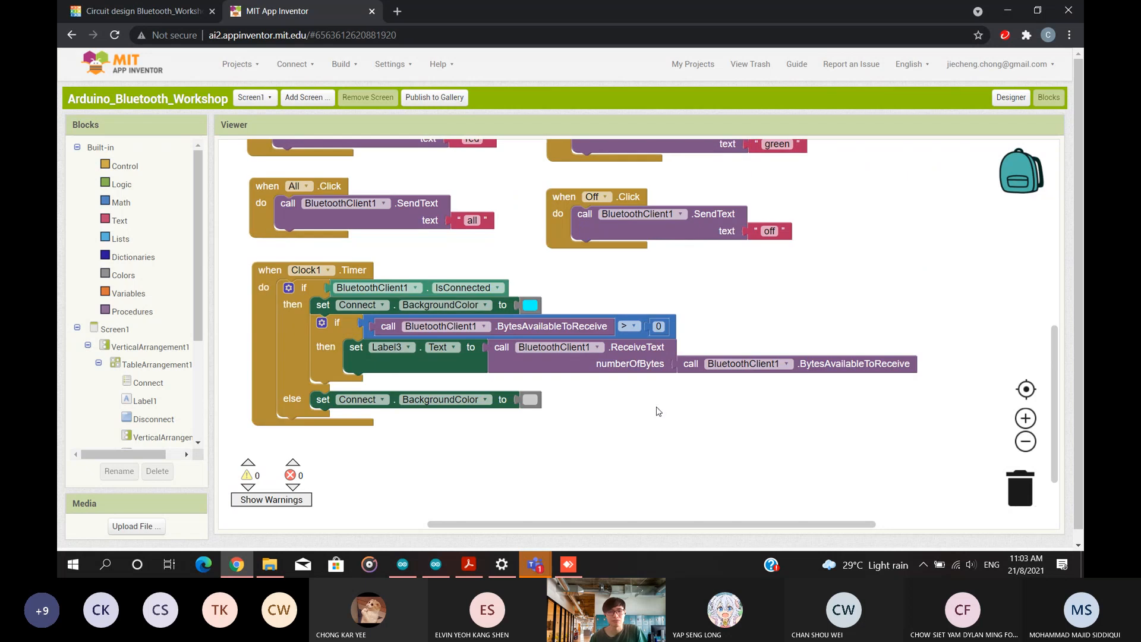
{"action": "scroll", "coordinate": [725, 408], "scroll_direction": "down", "scroll_amount": 3}
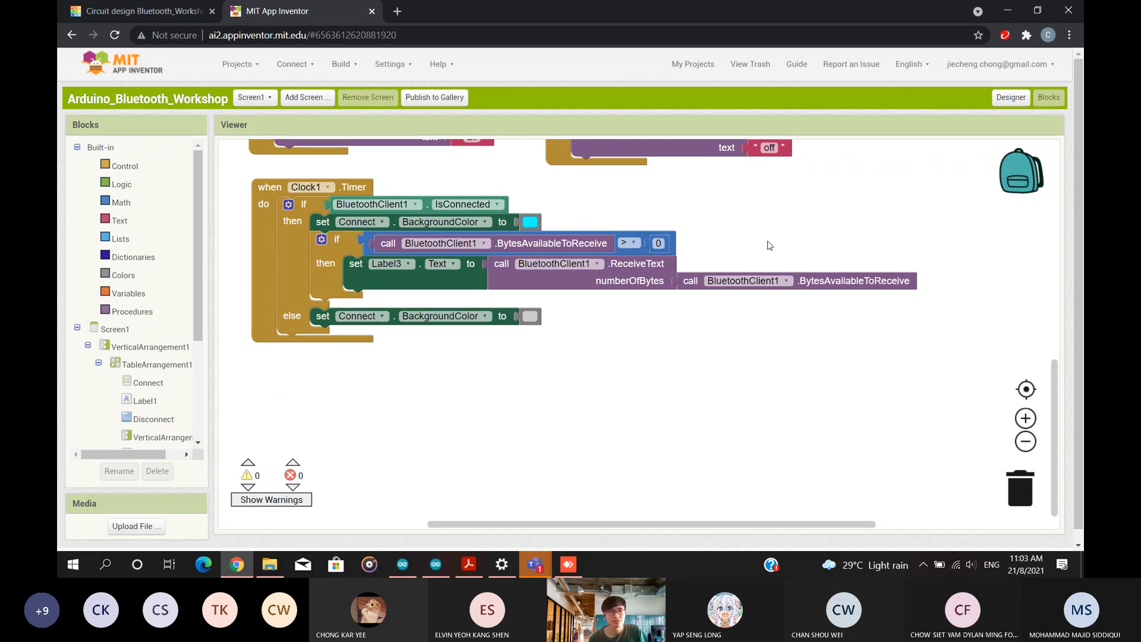
{"action": "left_click", "coordinate": [366, 248]}
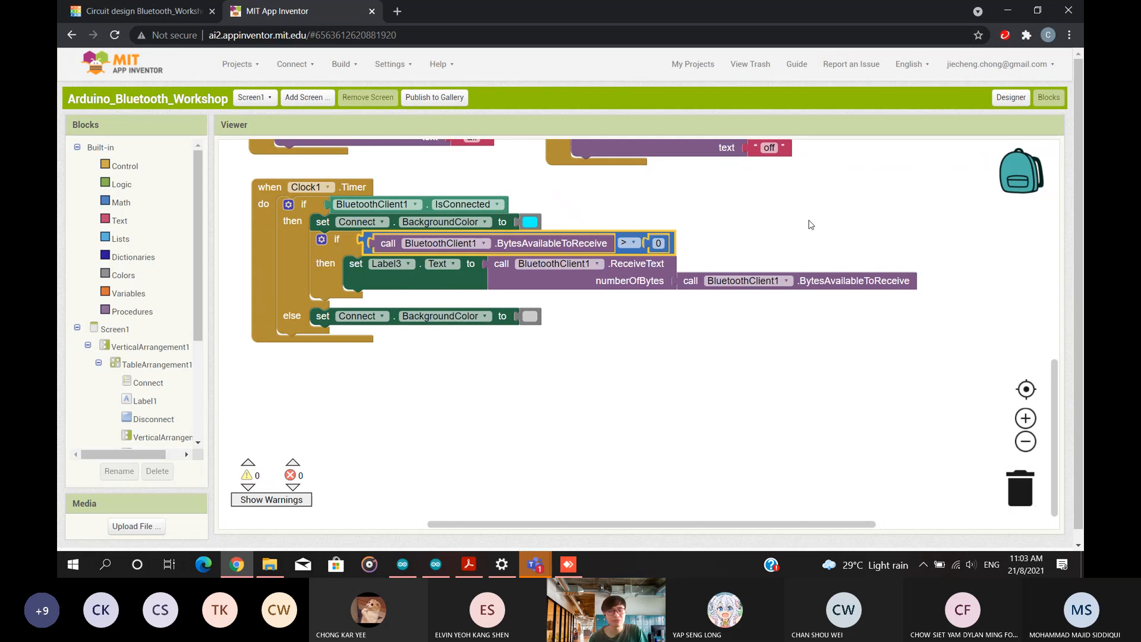
{"action": "left_click", "coordinate": [401, 279]}
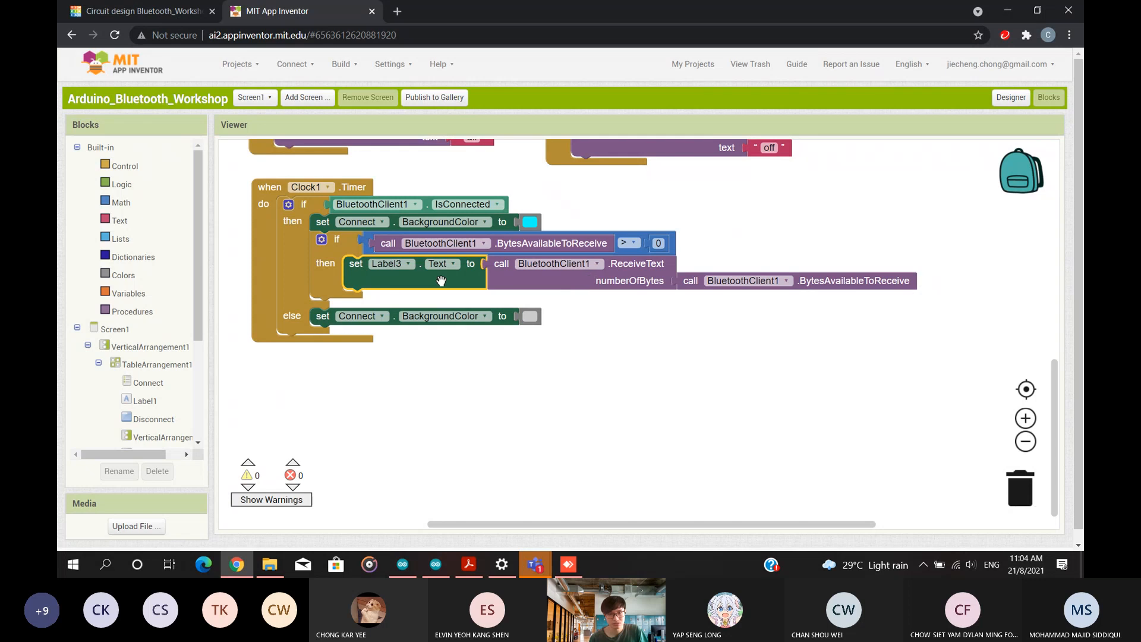
{"action": "left_click", "coordinate": [394, 266]}
{"action": "left_click", "coordinate": [483, 305]}
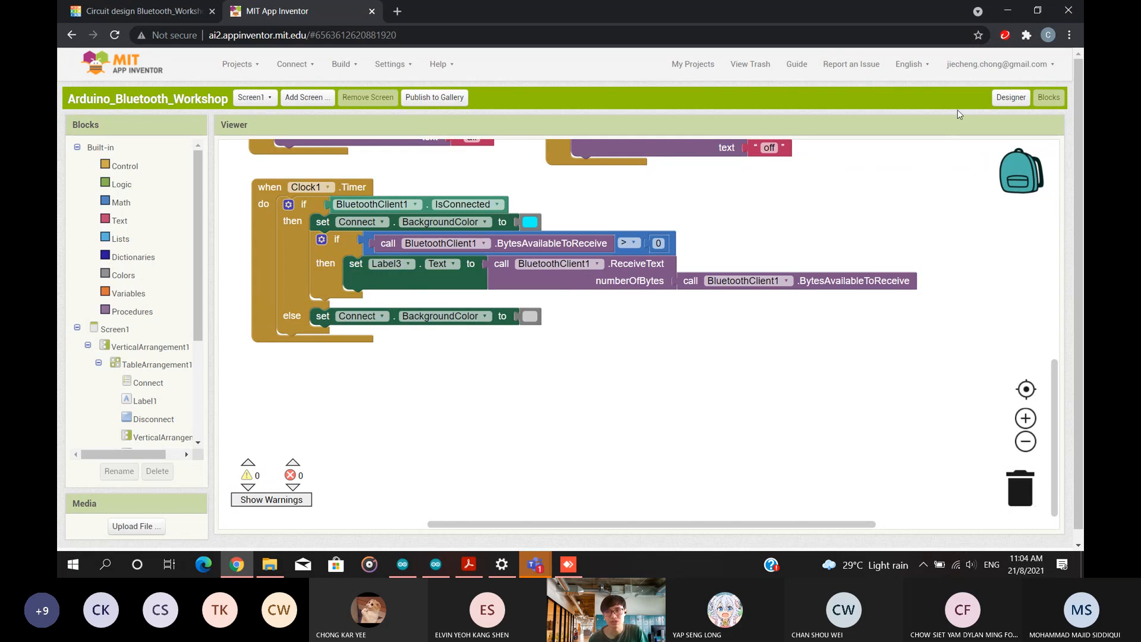
Check Label3 in the Designer preview, and return to the Blocks editor to inspect the BluetoothClient1 ReceiveText call.
{"action": "left_click", "coordinate": [1010, 98]}
{"action": "scroll", "coordinate": [495, 346], "scroll_direction": "down", "scroll_amount": 3}
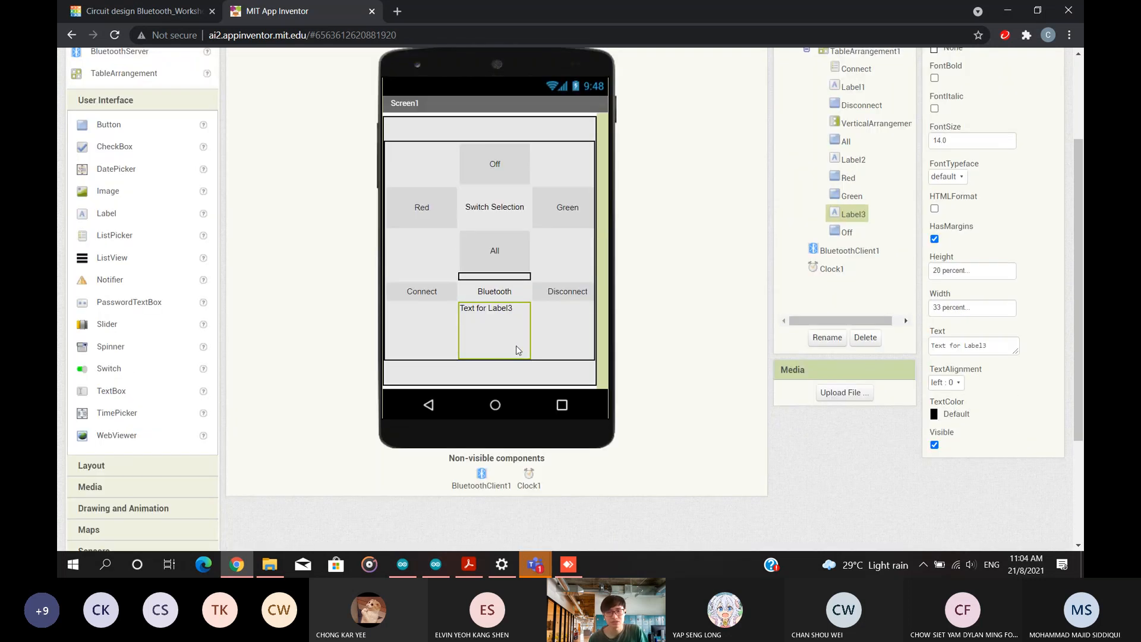
{"action": "scroll", "coordinate": [688, 310], "scroll_direction": "up", "scroll_amount": 3}
{"action": "left_click", "coordinate": [1048, 98]}
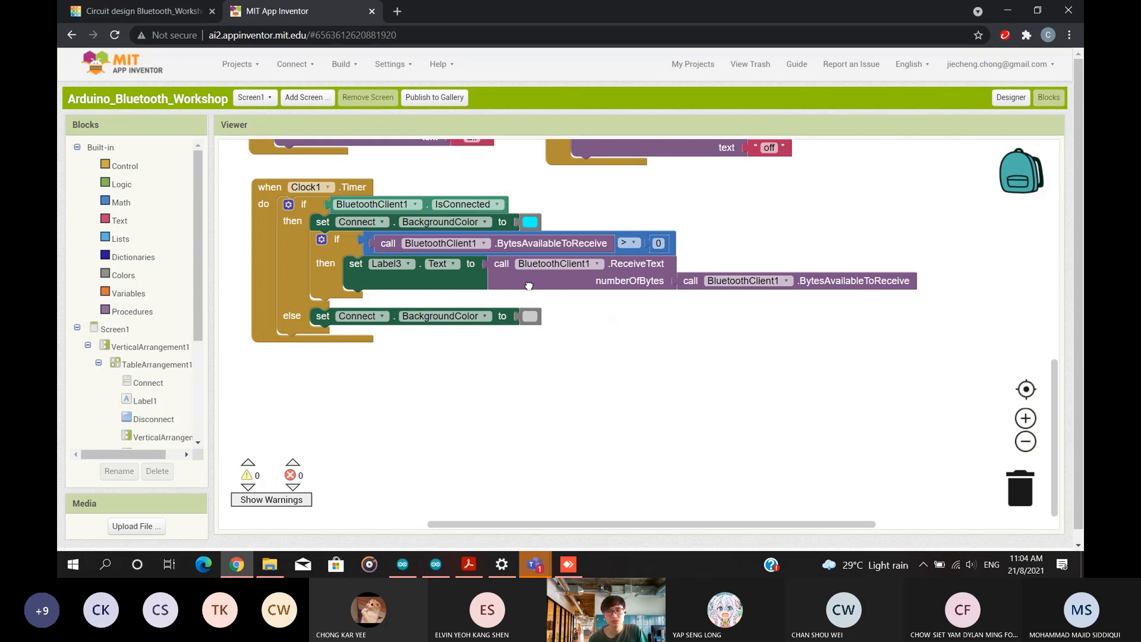
{"action": "left_click", "coordinate": [626, 280]}
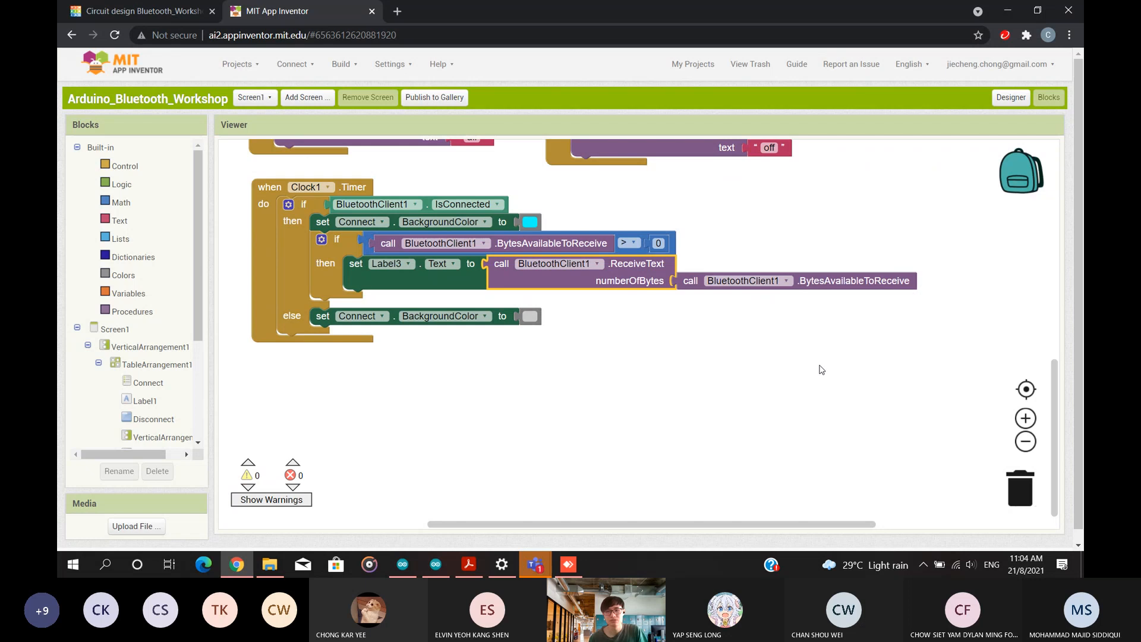
Review the Connect, Disconnect, Red, Green, All and Off event blocks above the timer event.
{"action": "scroll", "coordinate": [822, 371], "scroll_direction": "up", "scroll_amount": 8}
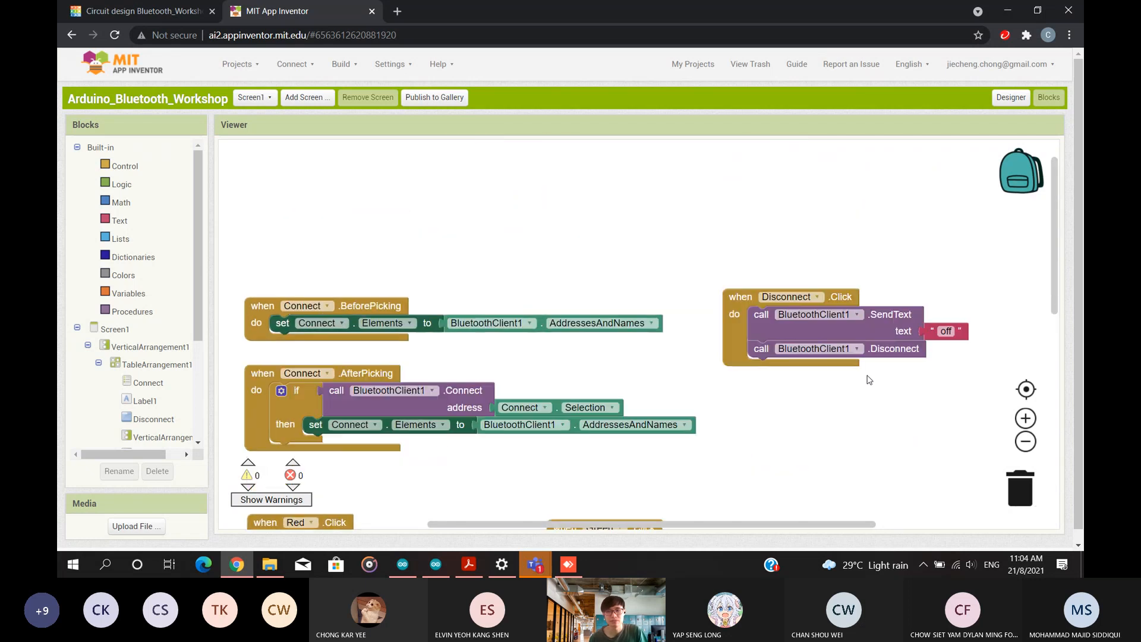
{"action": "scroll", "coordinate": [869, 379], "scroll_direction": "down", "scroll_amount": 4}
{"action": "scroll", "coordinate": [868, 378], "scroll_direction": "down", "scroll_amount": 3}
{"action": "scroll", "coordinate": [866, 378], "scroll_direction": "up", "scroll_amount": 6}
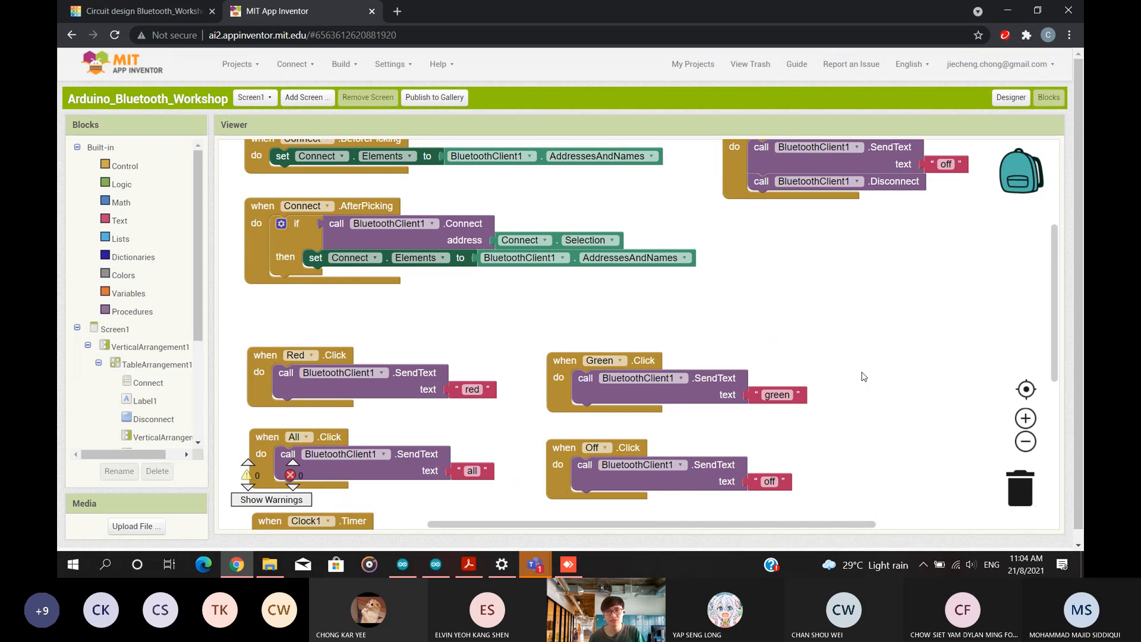
{"action": "scroll", "coordinate": [861, 375], "scroll_direction": "up", "scroll_amount": 3}
{"action": "scroll", "coordinate": [864, 374], "scroll_direction": "down", "scroll_amount": 3}
Switch to the Tinkercad Bluetooth_Workshop circuit and inspect the breadboard, the green LED's resistor, and the green and red LEDs.
{"action": "left_click", "coordinate": [122, 11]}
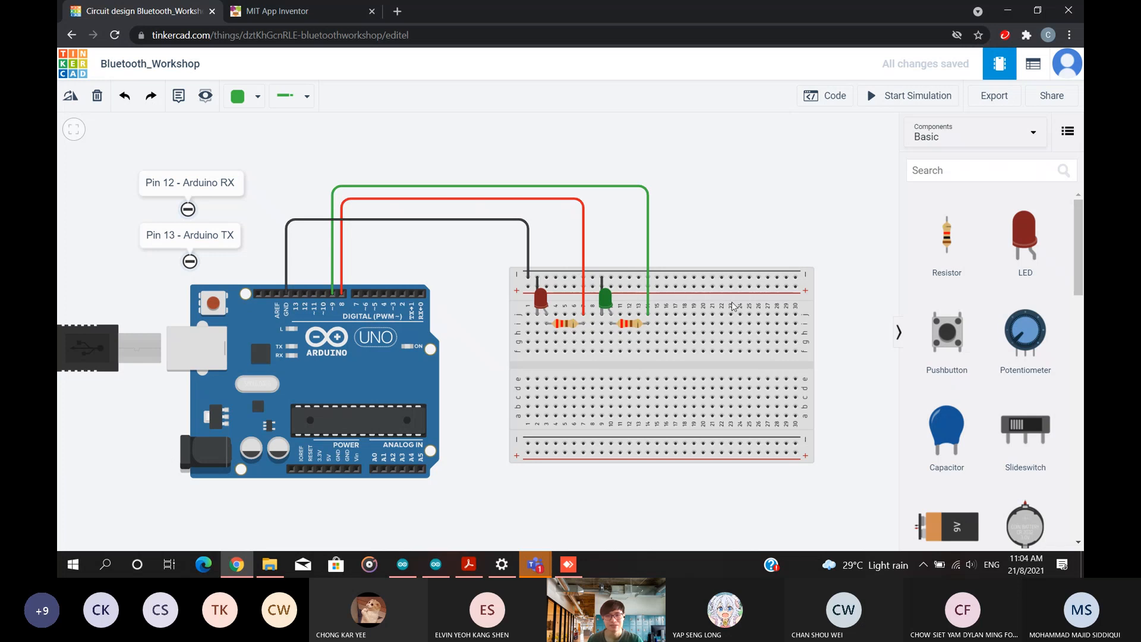
{"action": "left_click", "coordinate": [625, 324]}
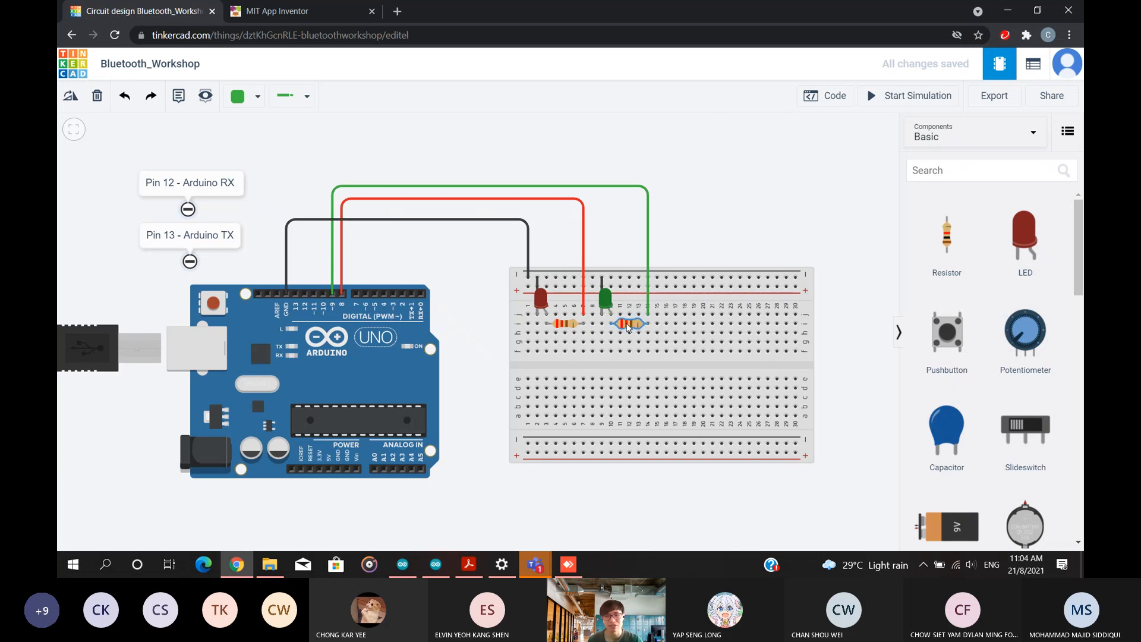
{"action": "left_click", "coordinate": [734, 253]}
{"action": "left_click", "coordinate": [709, 299]}
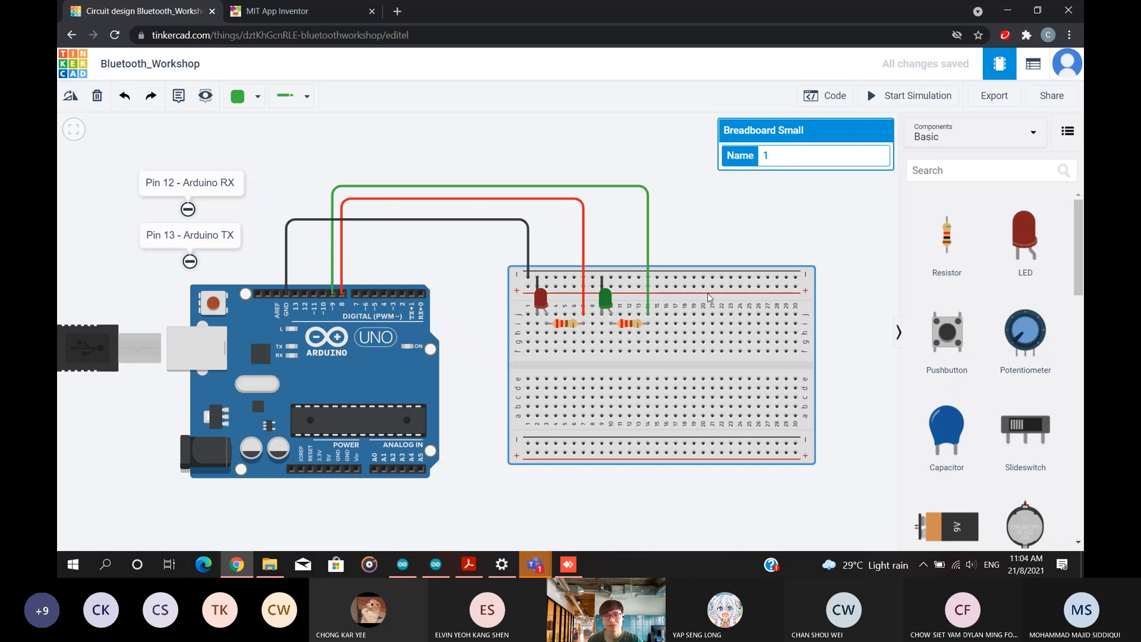
{"action": "left_click", "coordinate": [608, 300]}
{"action": "left_click", "coordinate": [544, 299]}
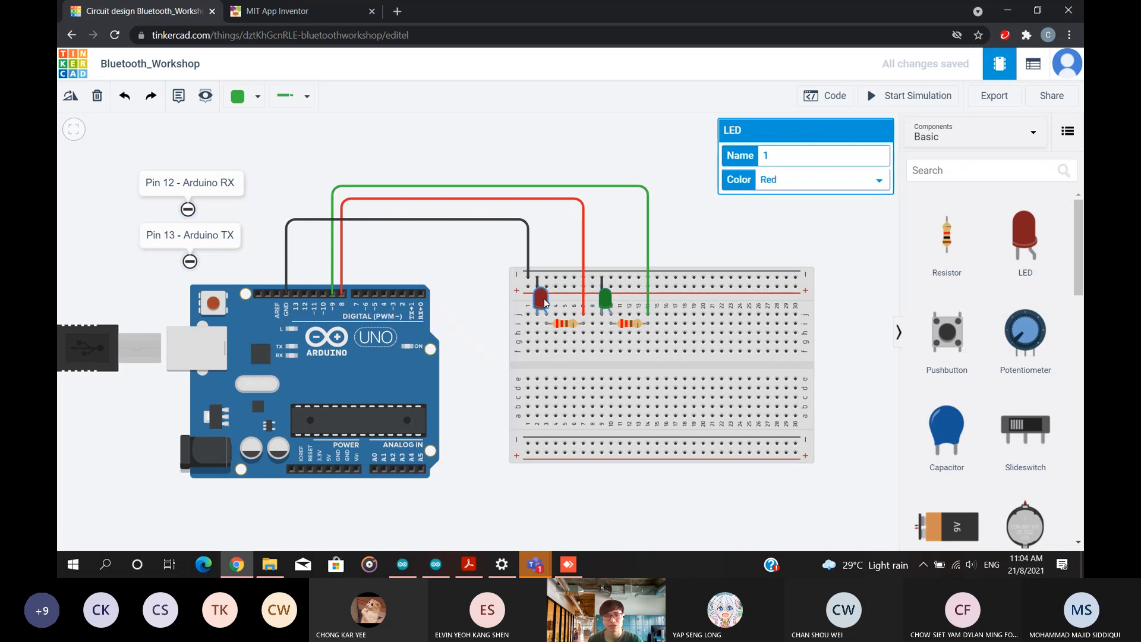
{"action": "left_click", "coordinate": [618, 240]}
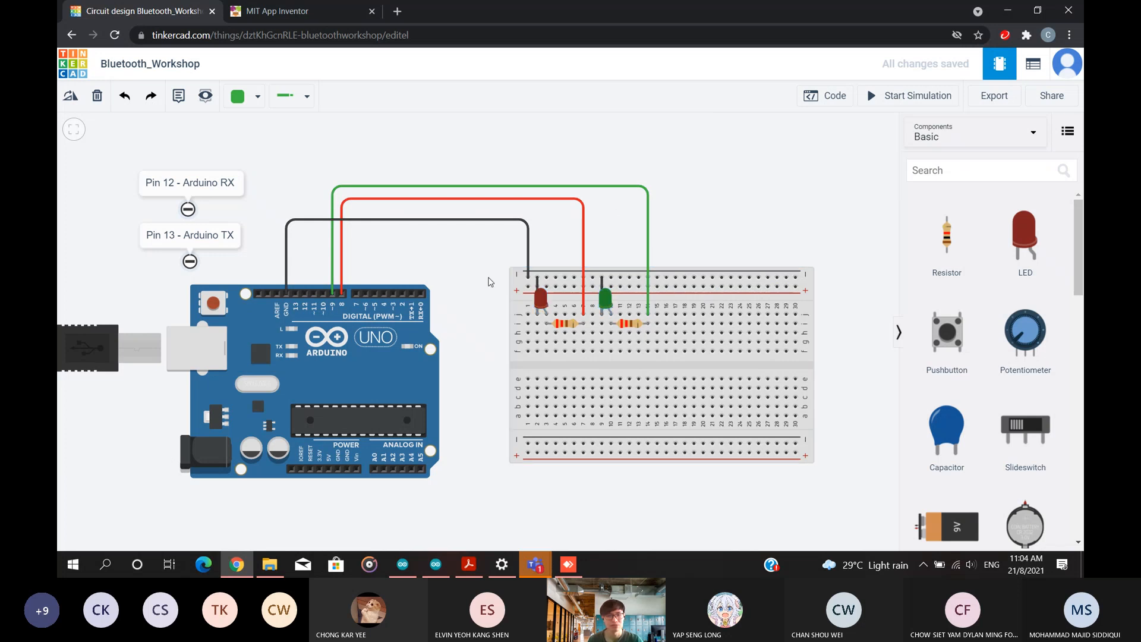
Trace the red wire from Arduino pin 8 and the green wire from pin 9 to the breadboard.
{"action": "left_click", "coordinate": [342, 290]}
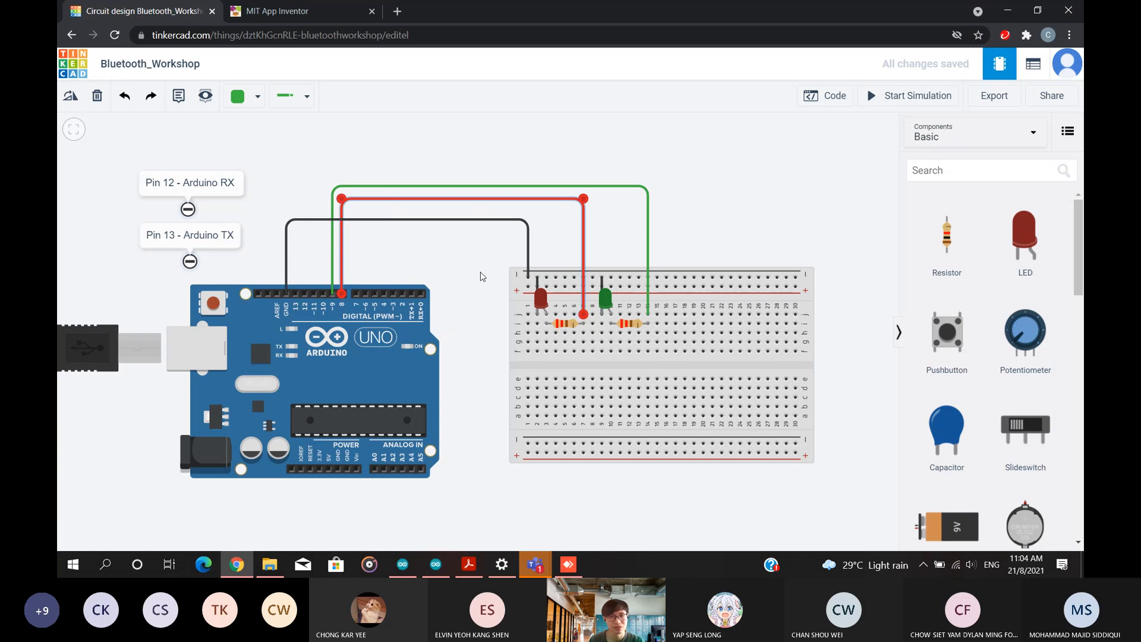
{"action": "left_click", "coordinate": [537, 308]}
{"action": "left_click", "coordinate": [464, 301]}
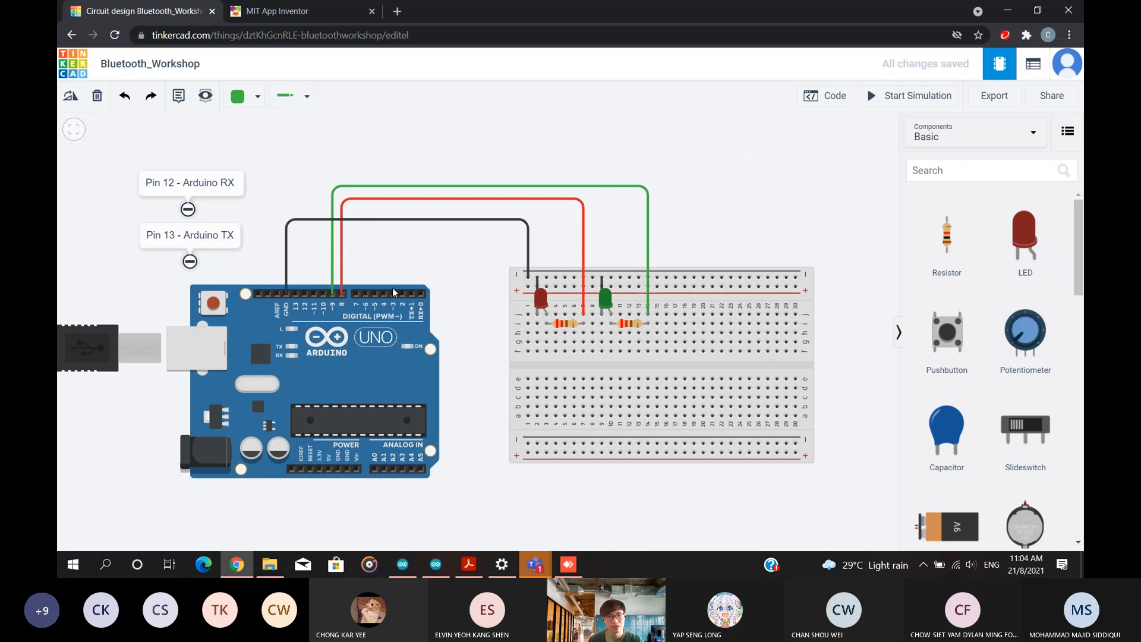
{"action": "left_click", "coordinate": [332, 293]}
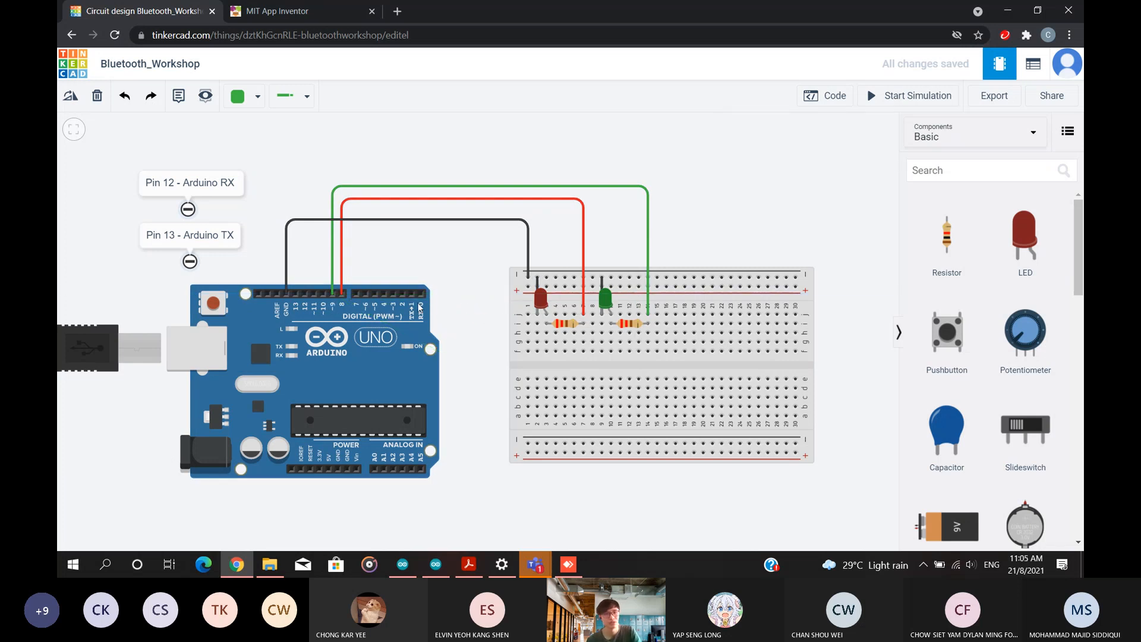
{"action": "key", "text": "Escape"}
{"action": "left_click", "coordinate": [337, 257]}
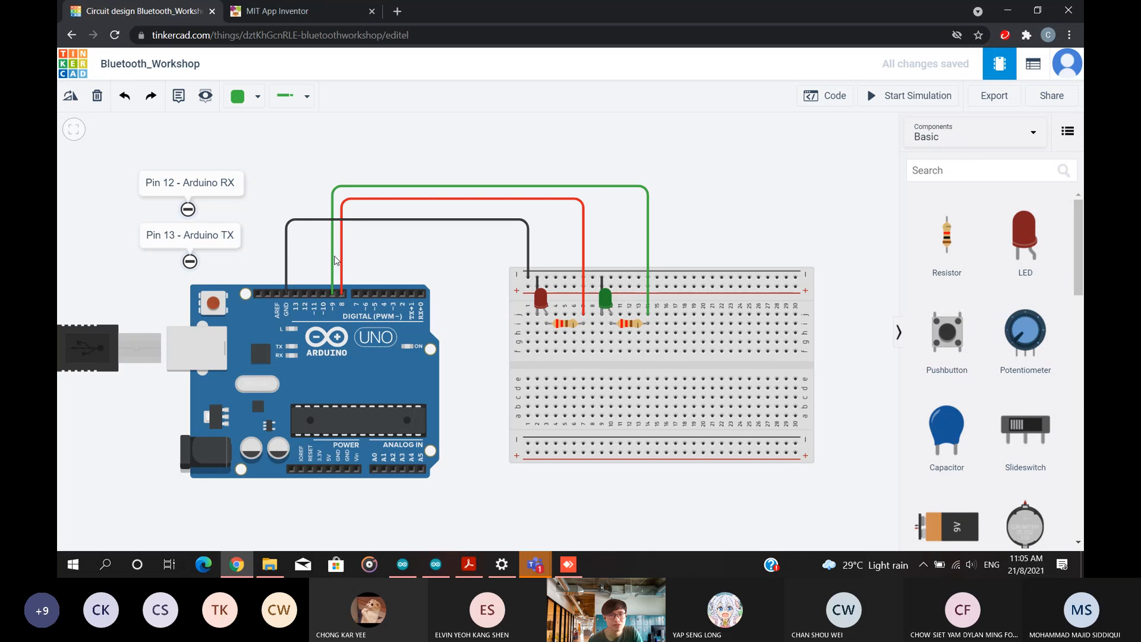
{"action": "left_click", "coordinate": [334, 256]}
Examine the short black wires linking the red and green LEDs to the breadboard's negative rail.
{"action": "left_click", "coordinate": [476, 264]}
{"action": "left_click", "coordinate": [537, 281]}
{"action": "left_click", "coordinate": [601, 284]}
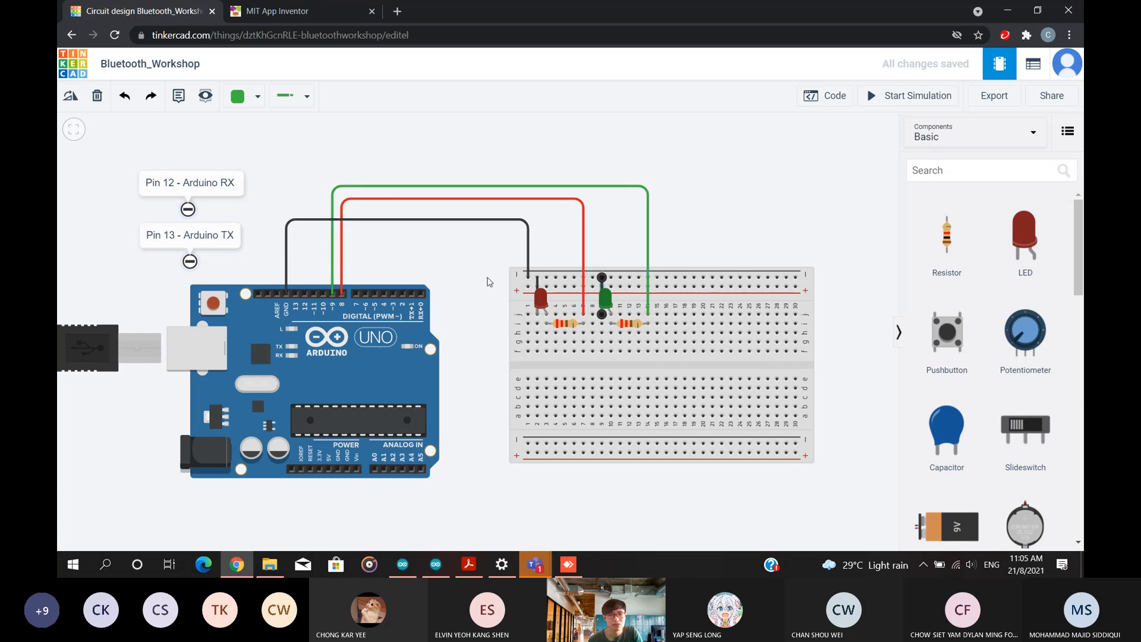
{"action": "left_click", "coordinate": [532, 253]}
{"action": "left_click", "coordinate": [486, 283]}
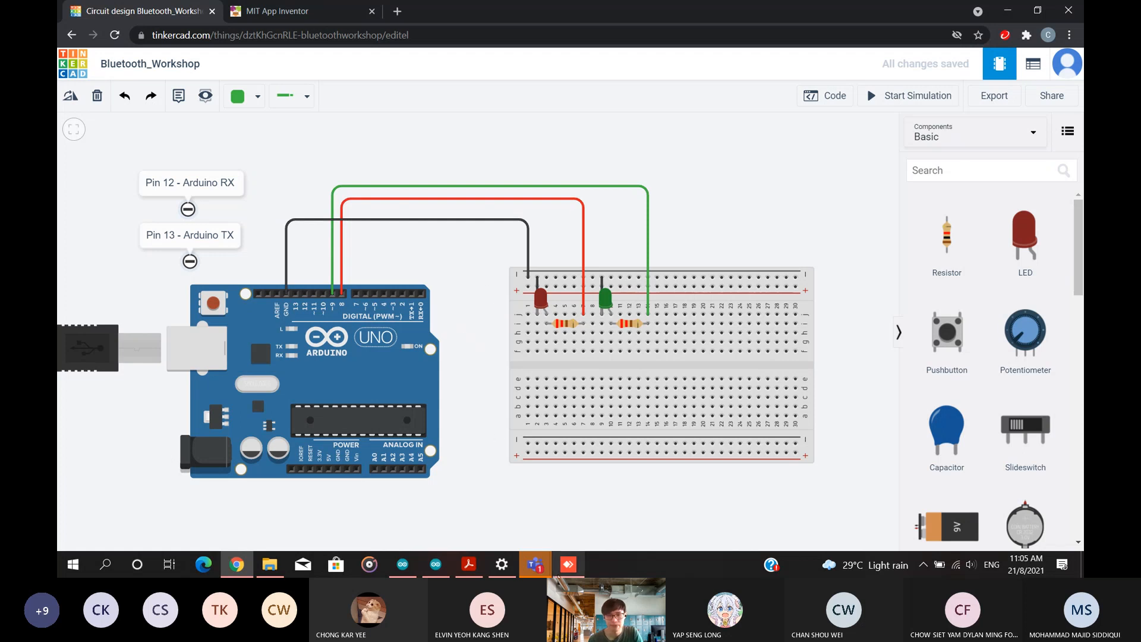
Switch to Microsoft Teams, read the meeting chat question about exporting or building the app, and minimise the meeting window.
{"action": "left_click", "coordinate": [540, 571]}
{"action": "left_click", "coordinate": [429, 490]}
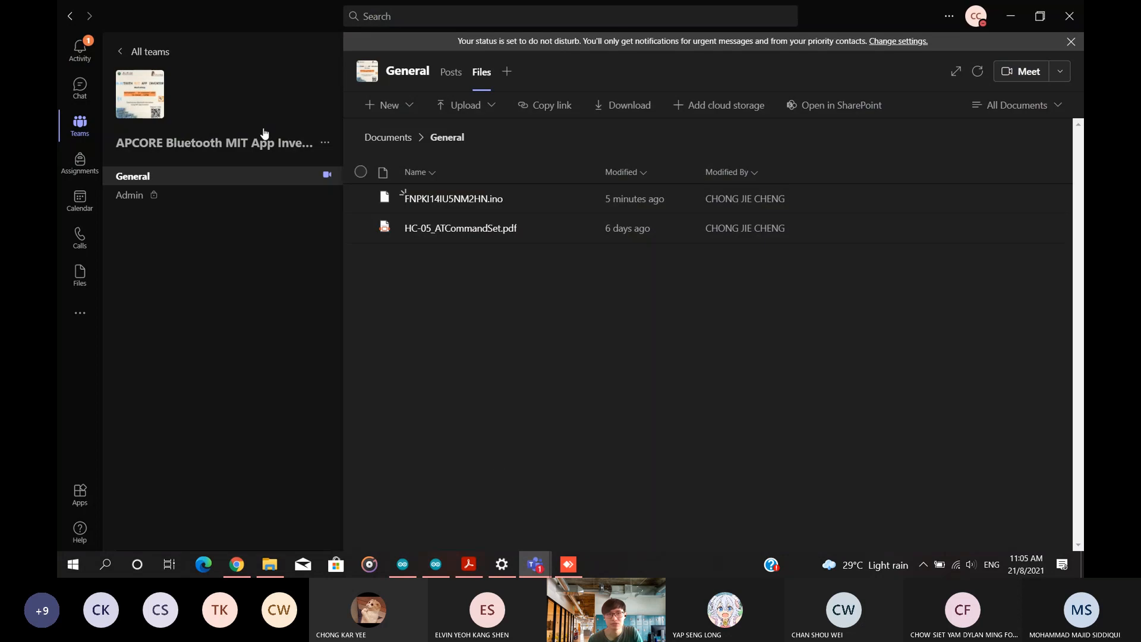
{"action": "left_click", "coordinate": [1010, 16]}
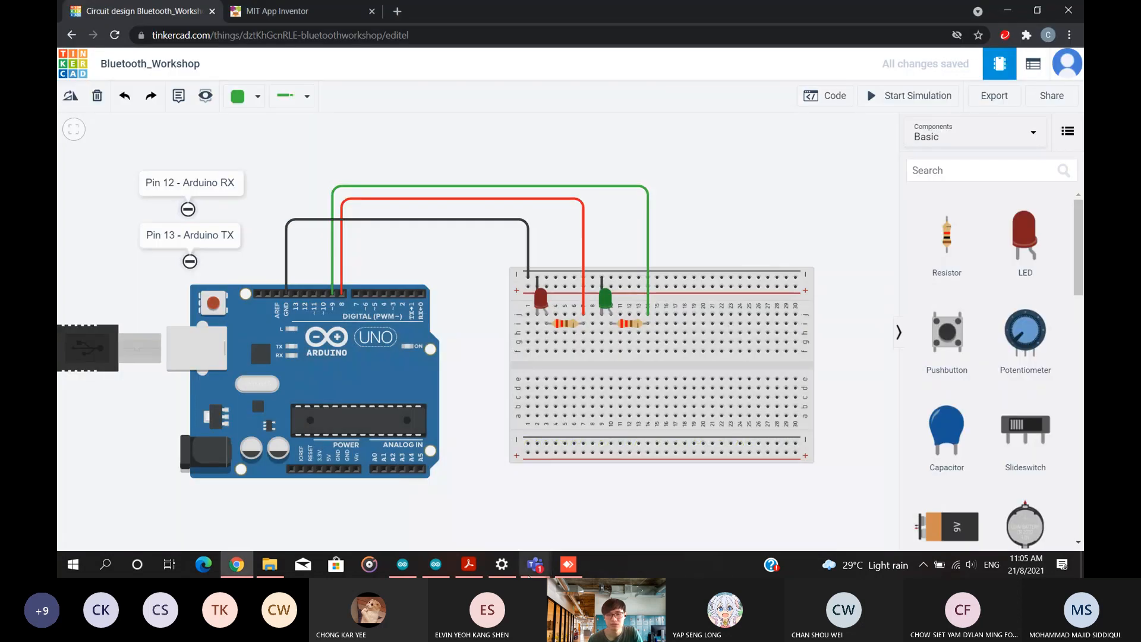
{"action": "mouse_move", "coordinate": [534, 565]}
{"action": "left_click", "coordinate": [591, 498]}
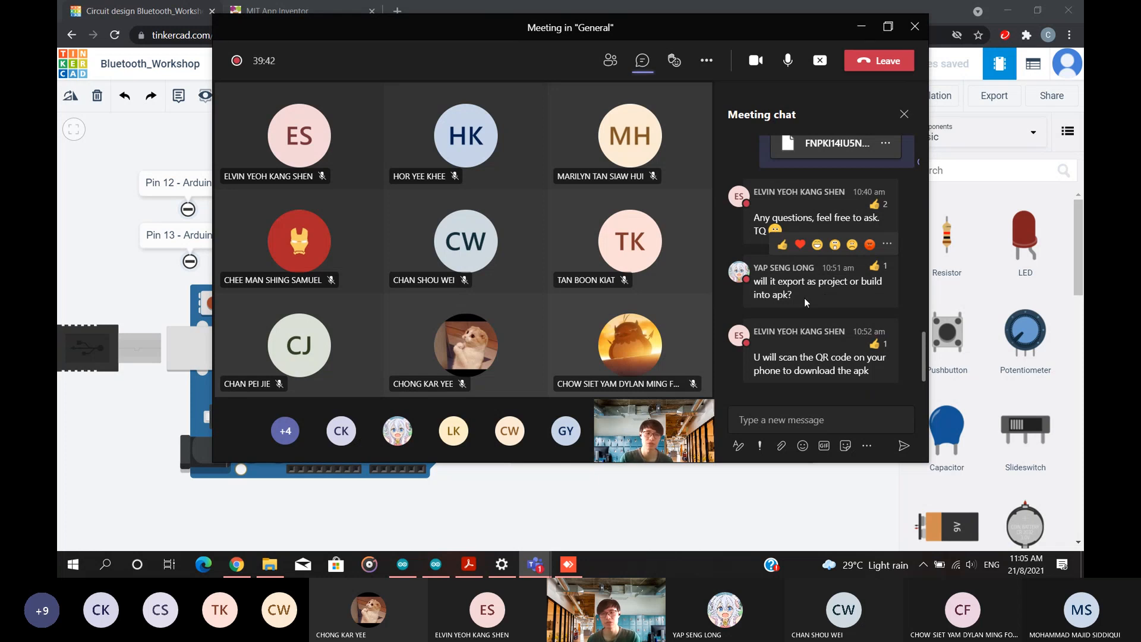
{"action": "left_click", "coordinate": [861, 26]}
Switch back to the MIT App Inventor project and look up the build options for producing the .apk.
{"action": "left_click", "coordinate": [295, 22]}
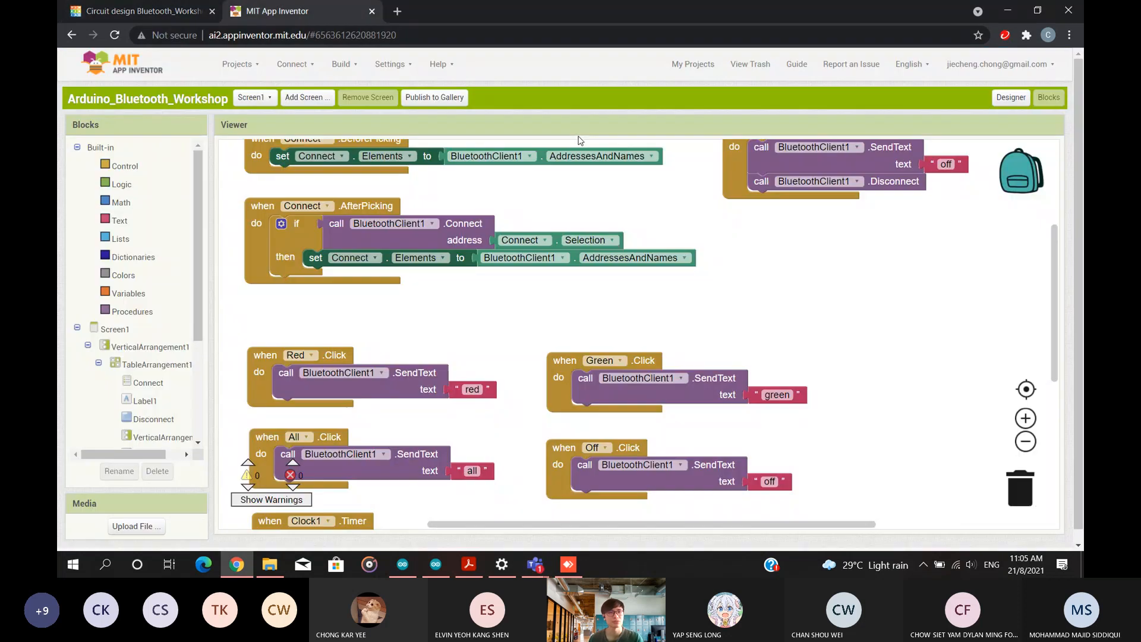
{"action": "left_click", "coordinate": [284, 71]}
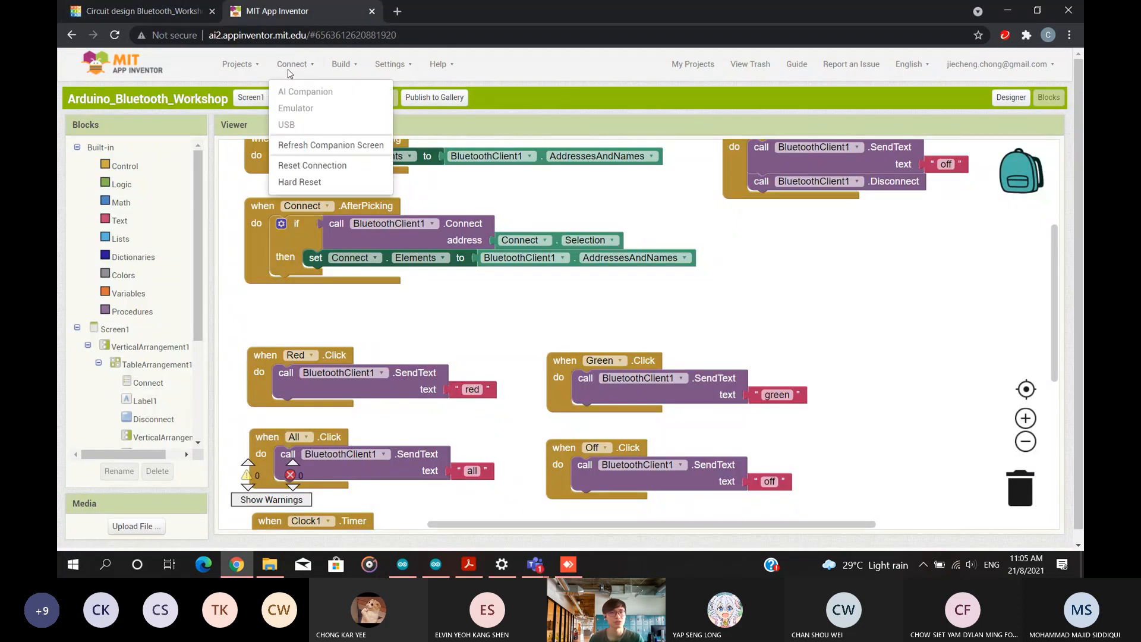
{"action": "left_click", "coordinate": [358, 66]}
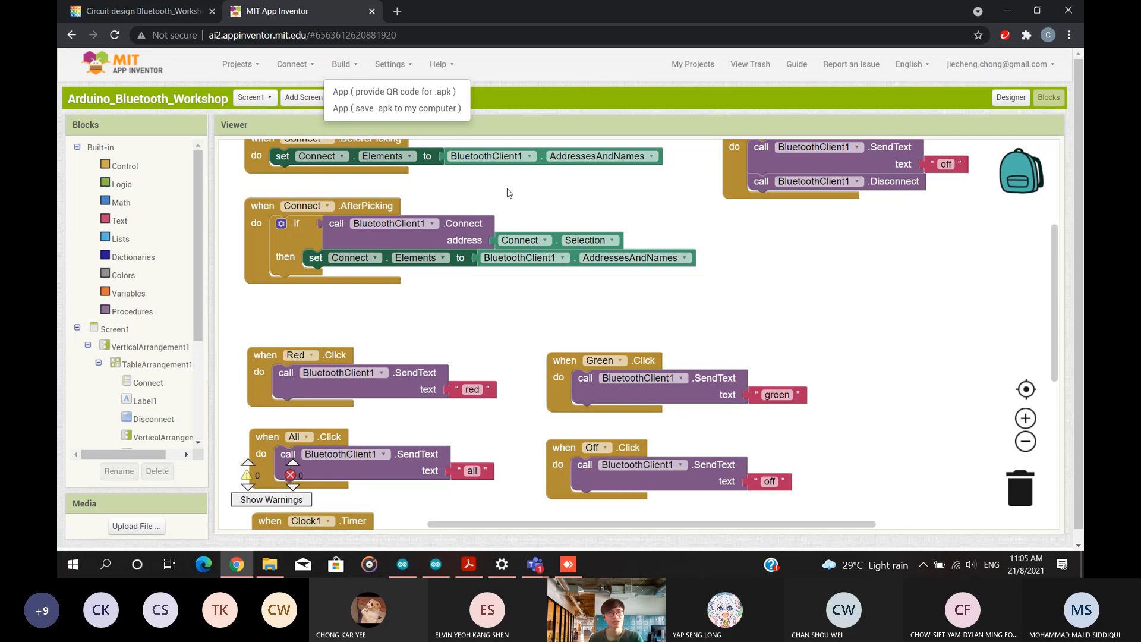
{"action": "left_click", "coordinate": [401, 69]}
{"action": "left_click", "coordinate": [403, 69]}
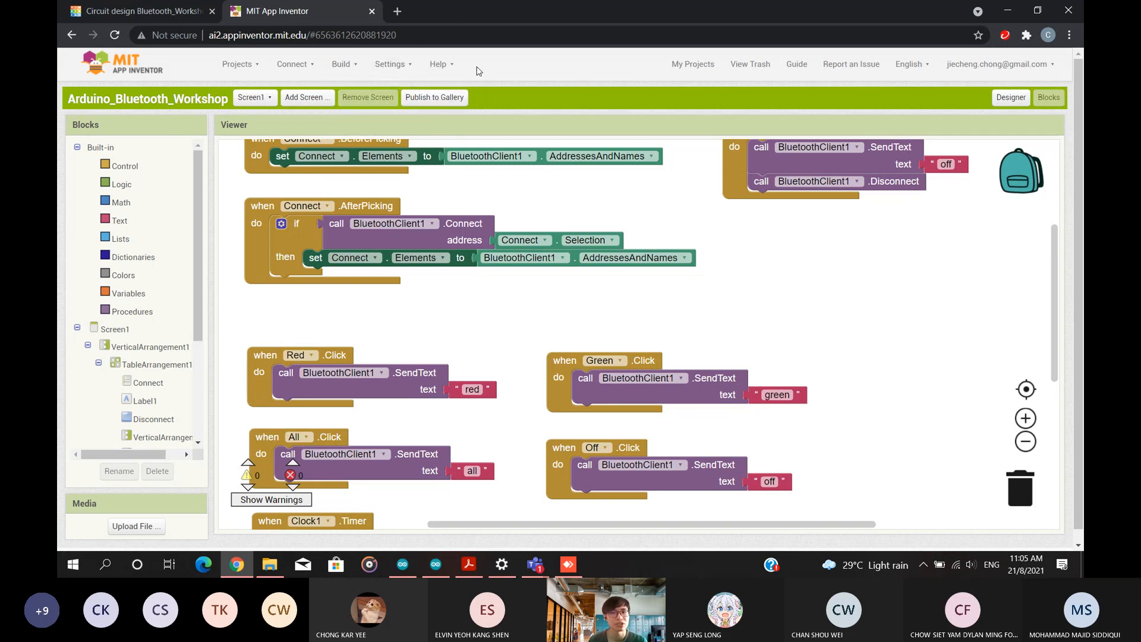
{"action": "left_click", "coordinate": [439, 66]}
{"action": "left_click", "coordinate": [440, 67]}
{"action": "left_click", "coordinate": [349, 74]}
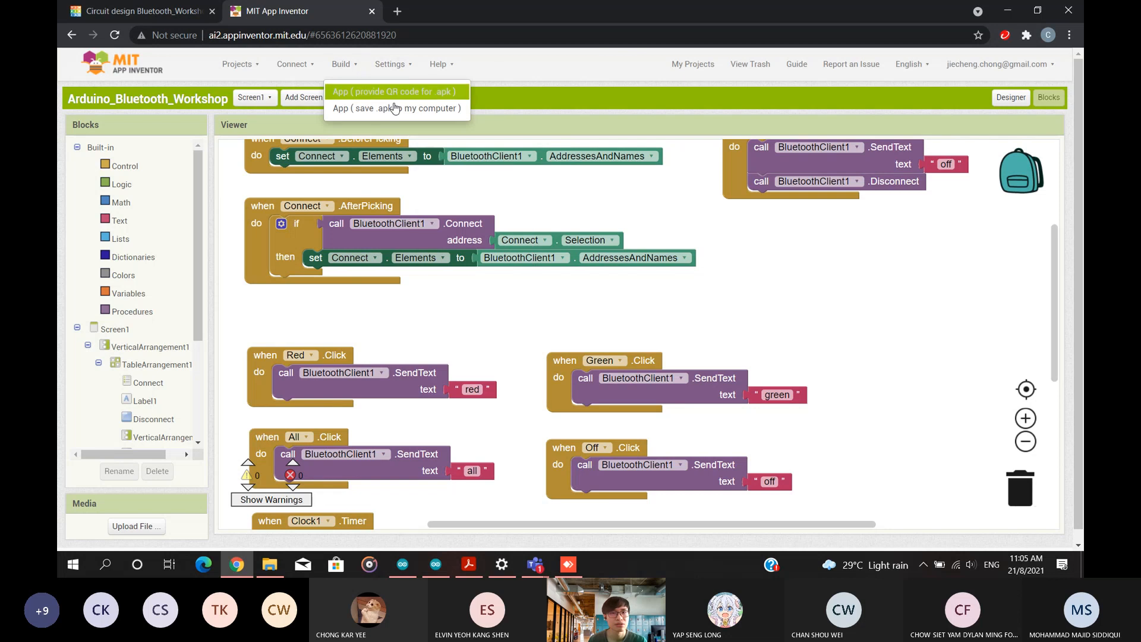
Compare the project import and export (.aia) commands with the .apk build options.
{"action": "left_click", "coordinate": [238, 75]}
{"action": "left_click", "coordinate": [239, 74]}
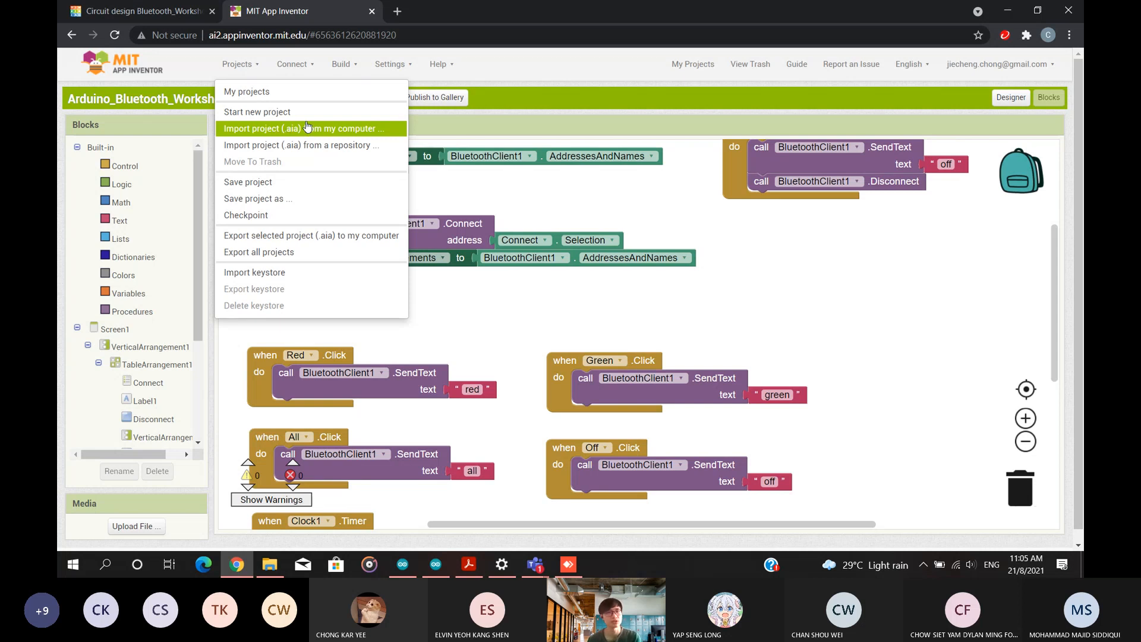
{"action": "left_click", "coordinate": [599, 87]}
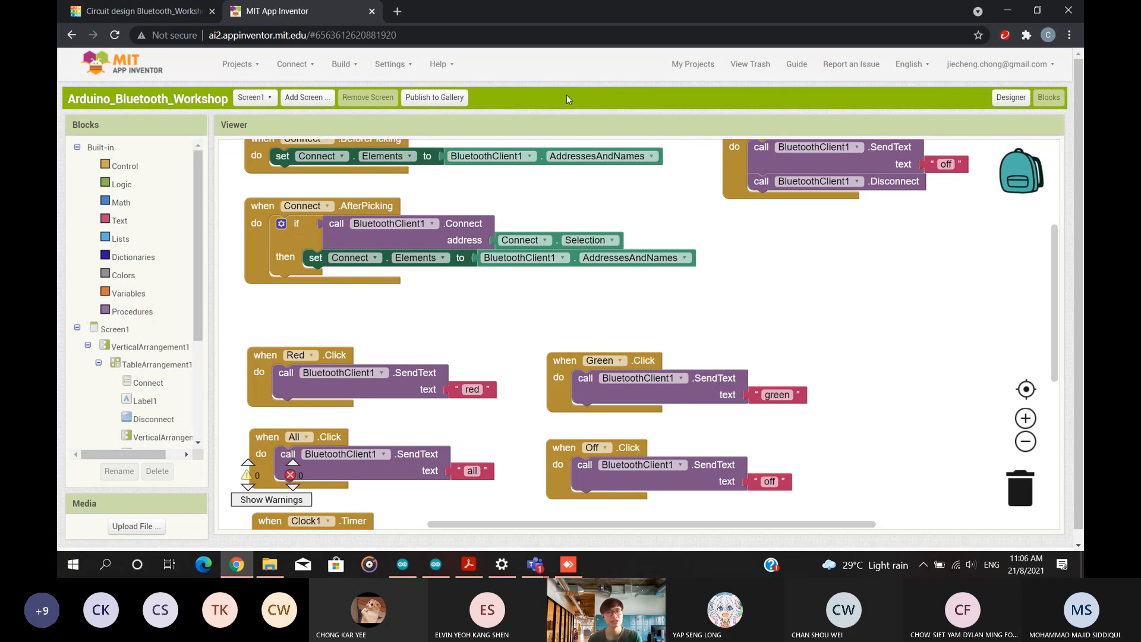
{"action": "left_click", "coordinate": [343, 66]}
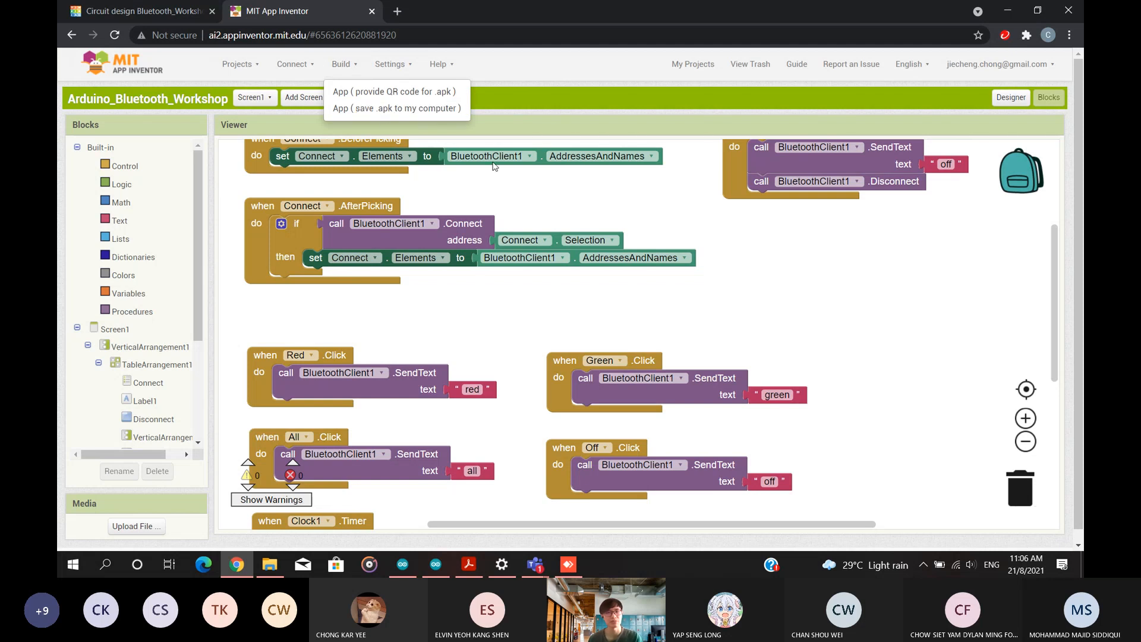
{"action": "left_click", "coordinate": [552, 114]}
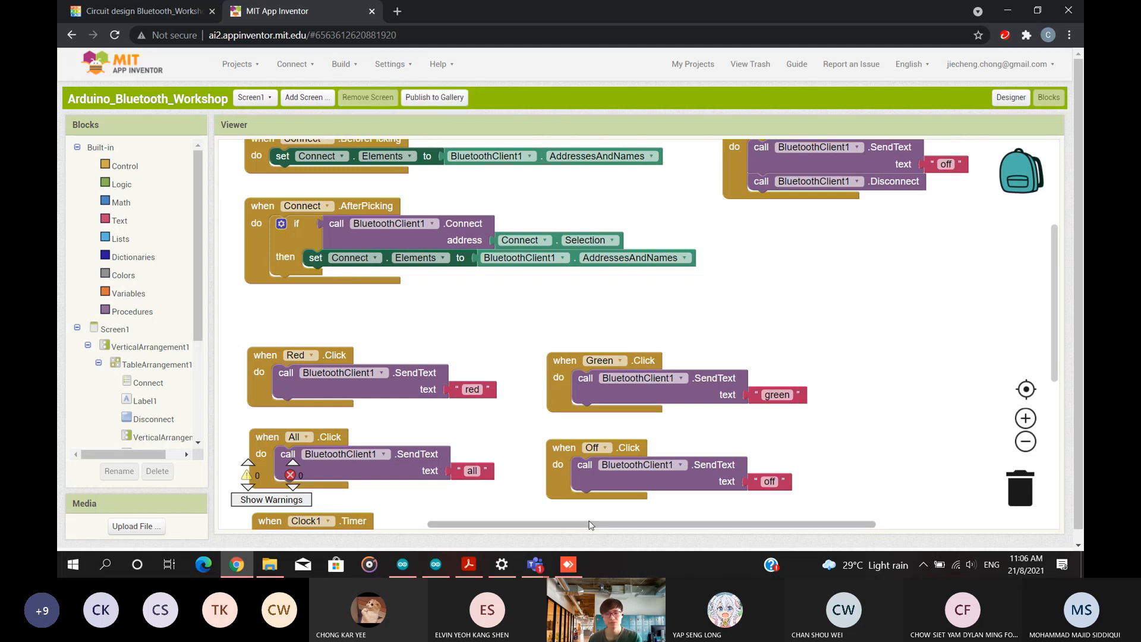
Reopen the Microsoft Teams meeting window and read back through the recent chat messages.
{"action": "mouse_move", "coordinate": [538, 567]}
{"action": "left_click", "coordinate": [561, 496]}
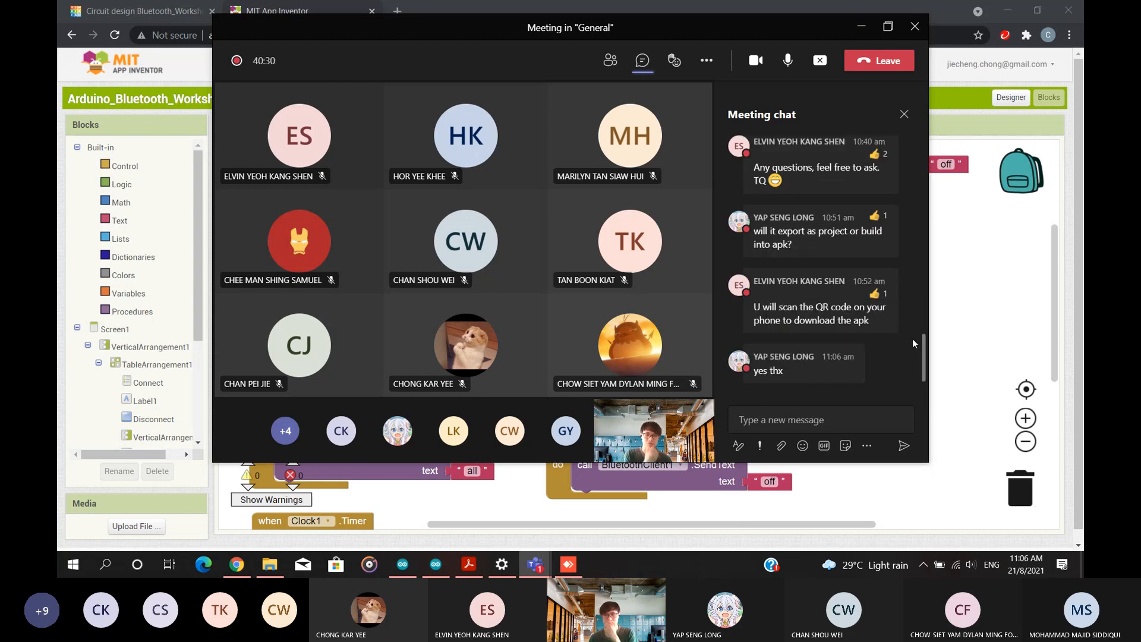
{"action": "scroll", "coordinate": [903, 322], "scroll_direction": "up", "scroll_amount": 2}
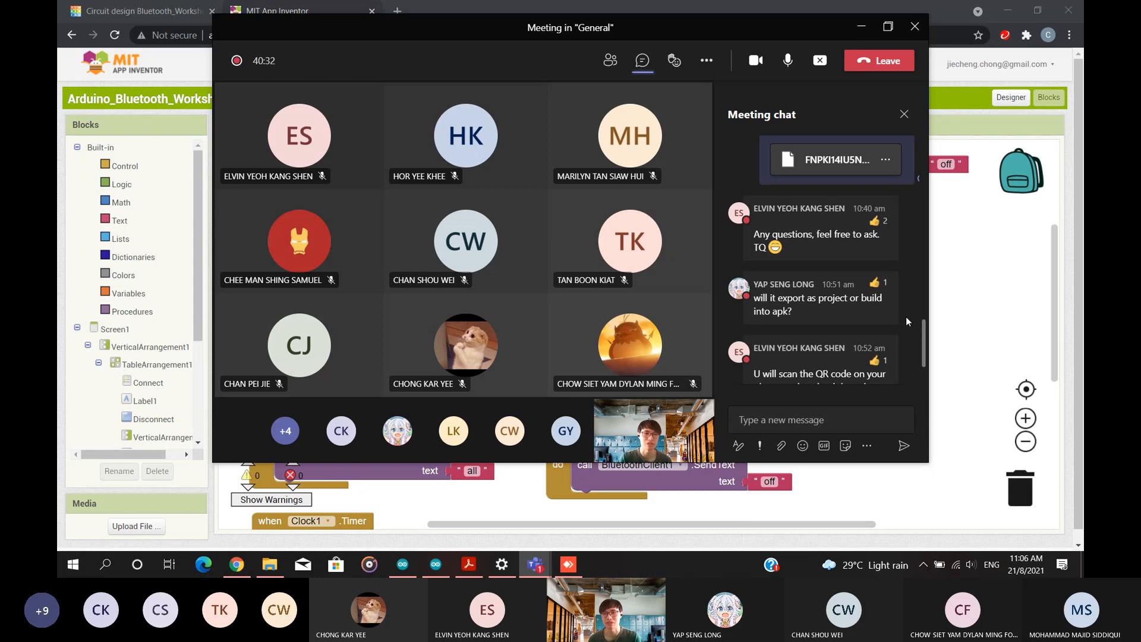
Read further back in the Teams meeting chat and minimise the meeting window to return to the App Inventor project.
{"action": "scroll", "coordinate": [906, 316], "scroll_direction": "up", "scroll_amount": 5}
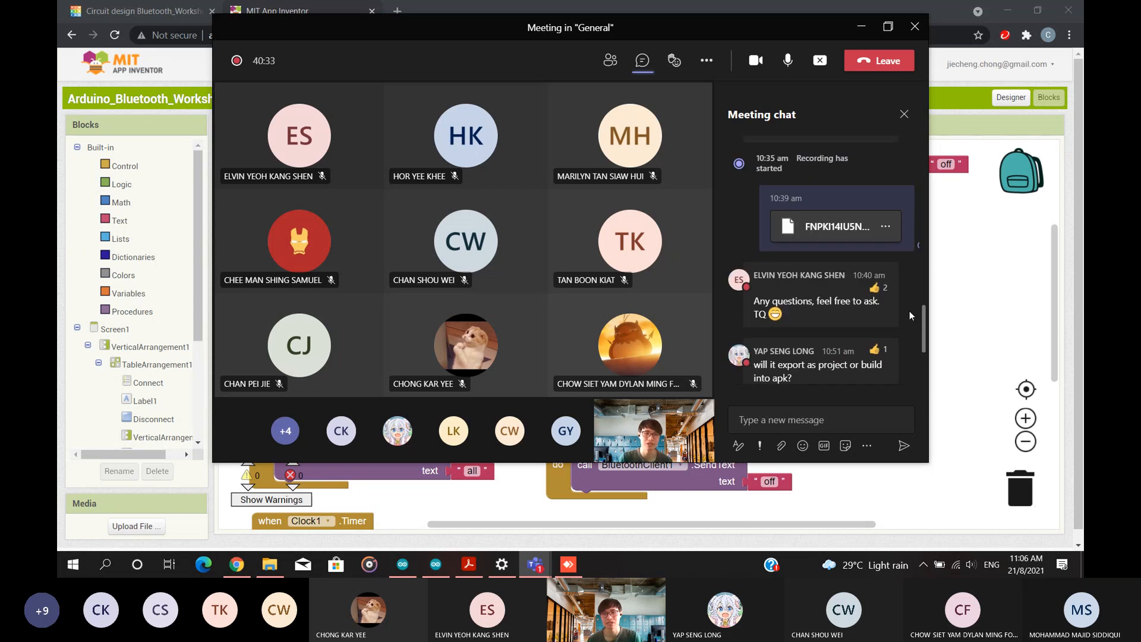
{"action": "left_click", "coordinate": [854, 26]}
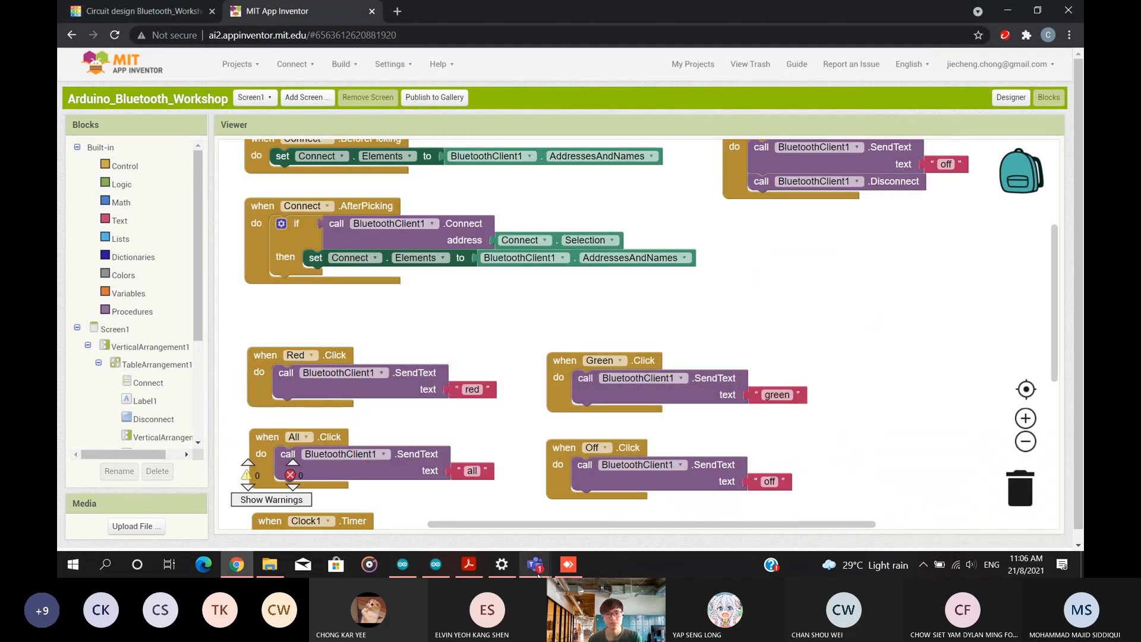
{"action": "mouse_move", "coordinate": [538, 573]}
{"action": "mouse_move", "coordinate": [506, 502]}
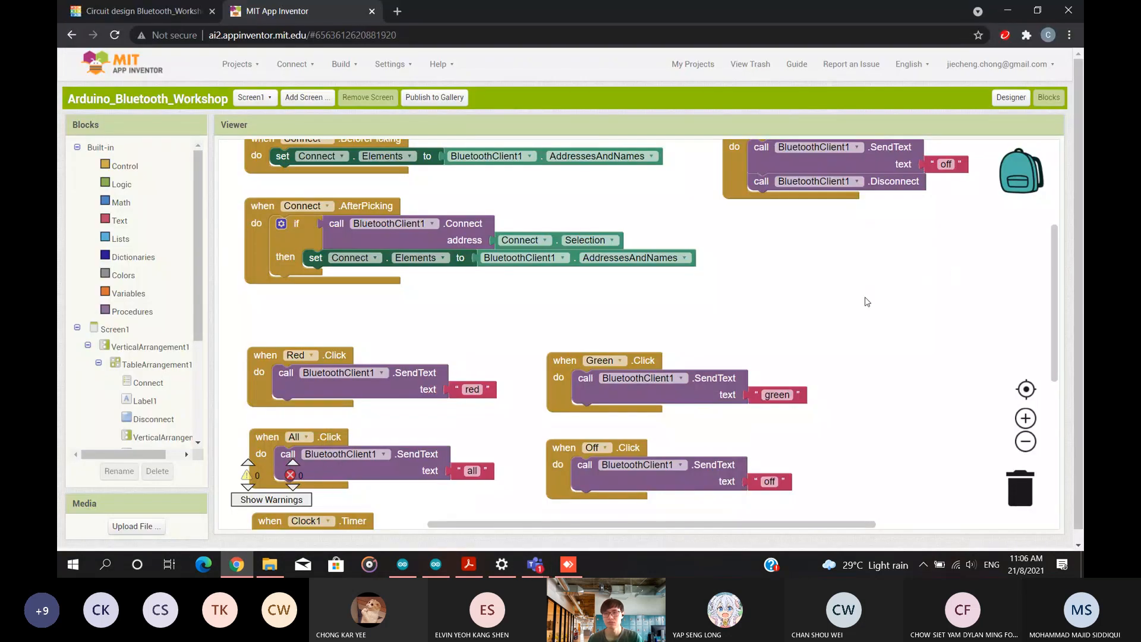
Switch to the Bluetooth_Workshop circuit in Tinkercad and look through the basic components library.
{"action": "left_click", "coordinate": [152, 12]}
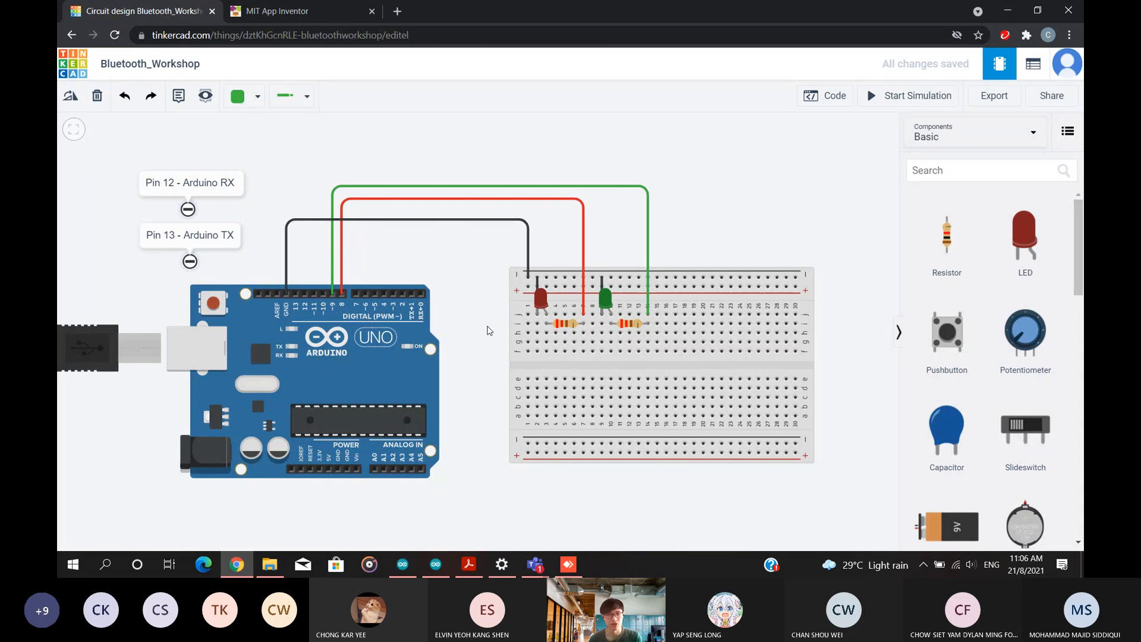
{"action": "left_click", "coordinate": [369, 373]}
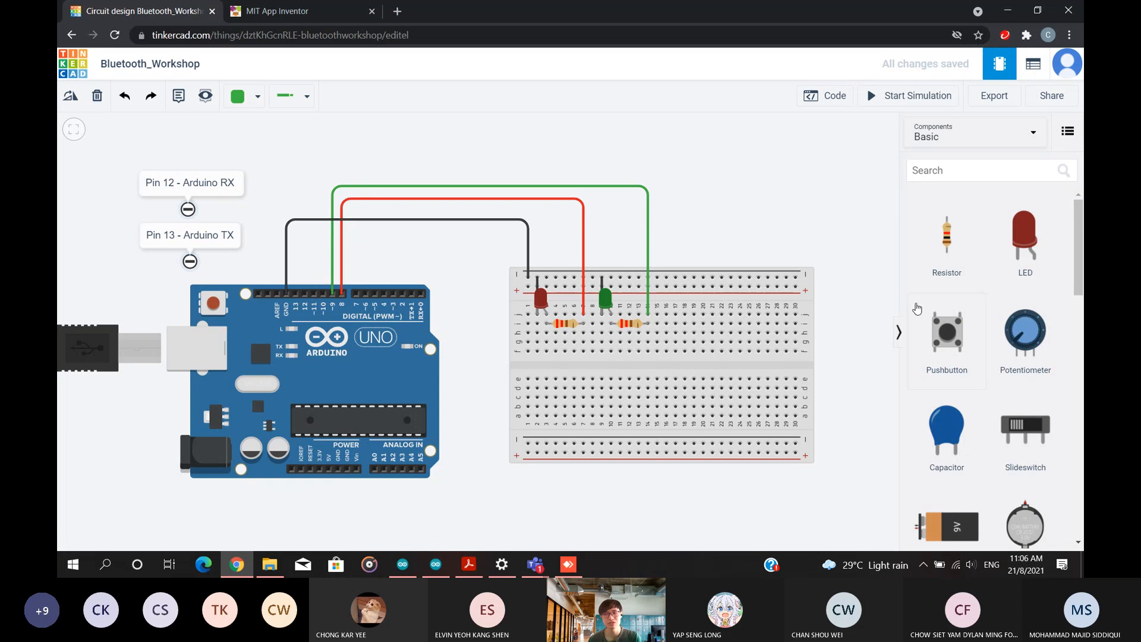
{"action": "scroll", "coordinate": [981, 304], "scroll_direction": "down", "scroll_amount": 4}
{"action": "scroll", "coordinate": [980, 305], "scroll_direction": "down", "scroll_amount": 10}
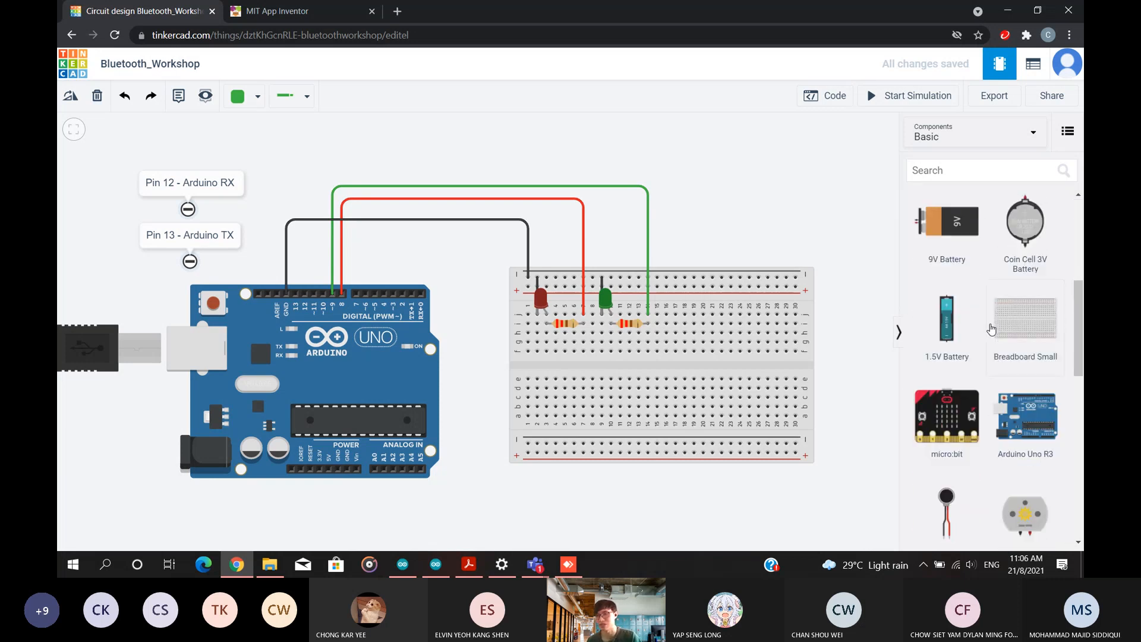
{"action": "scroll", "coordinate": [991, 334], "scroll_direction": "up", "scroll_amount": 2}
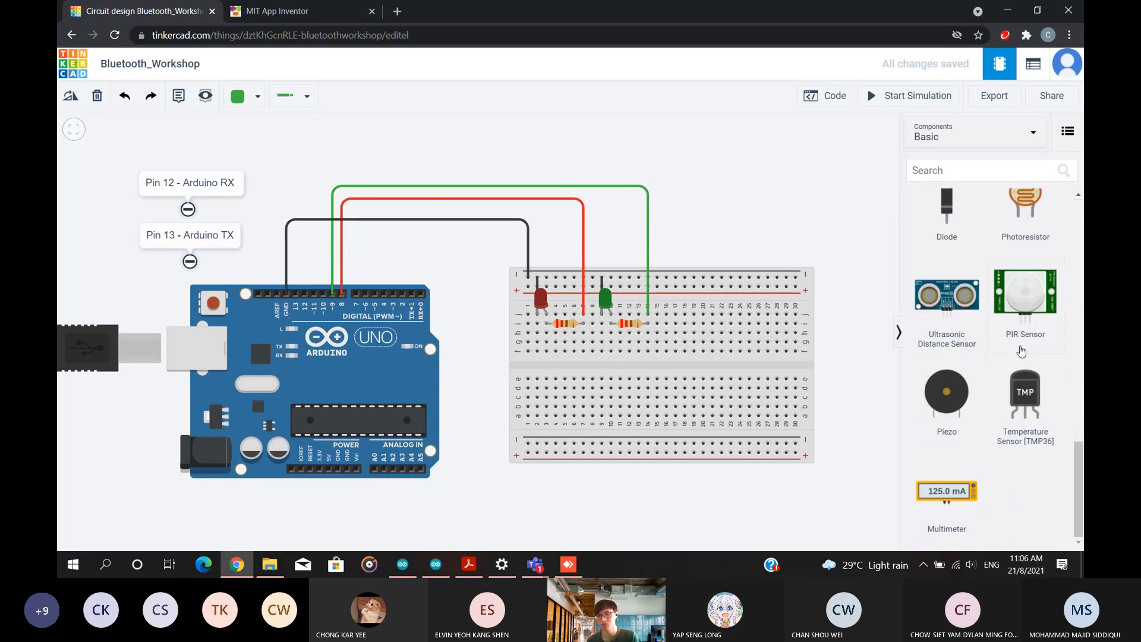
{"action": "scroll", "coordinate": [1009, 355], "scroll_direction": "down", "scroll_amount": 3}
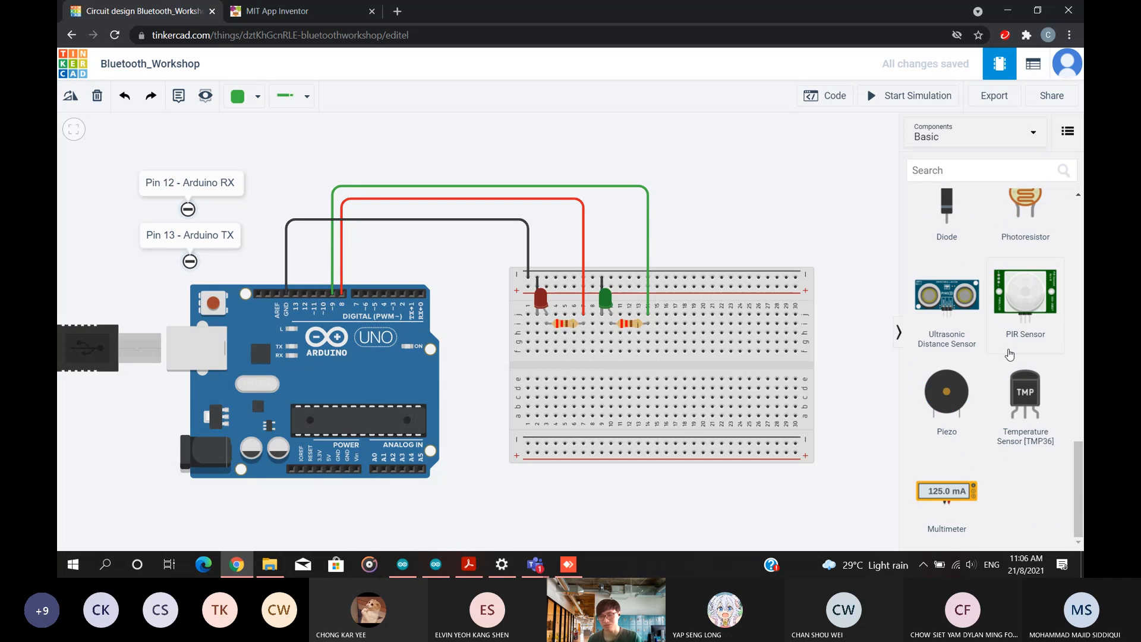
{"action": "scroll", "coordinate": [1009, 355], "scroll_direction": "up", "scroll_amount": 8}
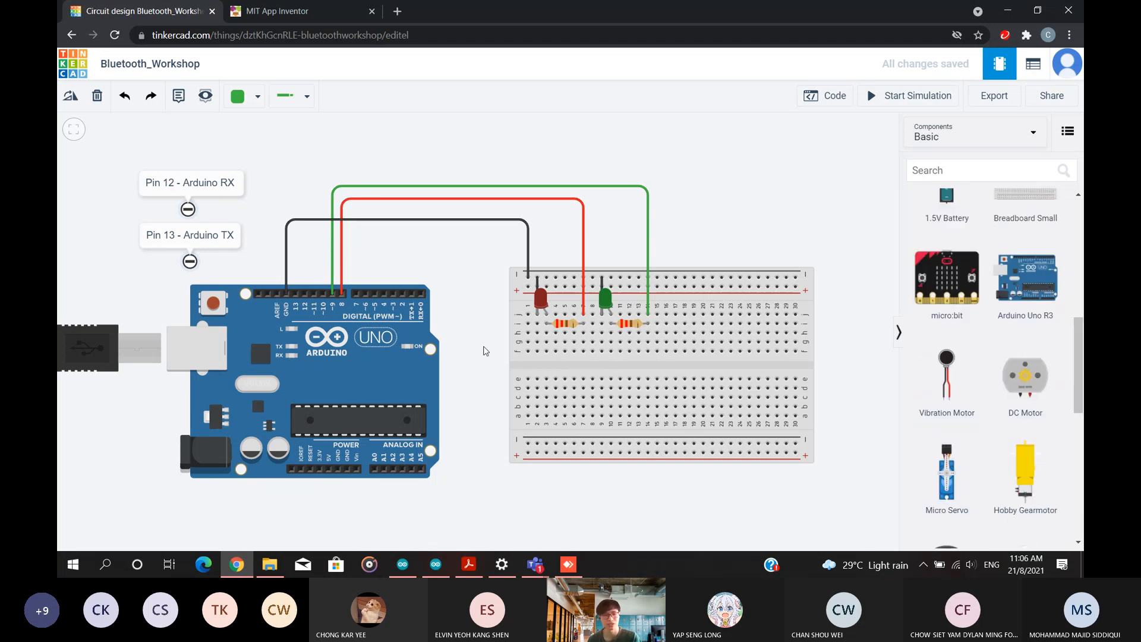
{"action": "scroll", "coordinate": [982, 318], "scroll_direction": "up", "scroll_amount": 4}
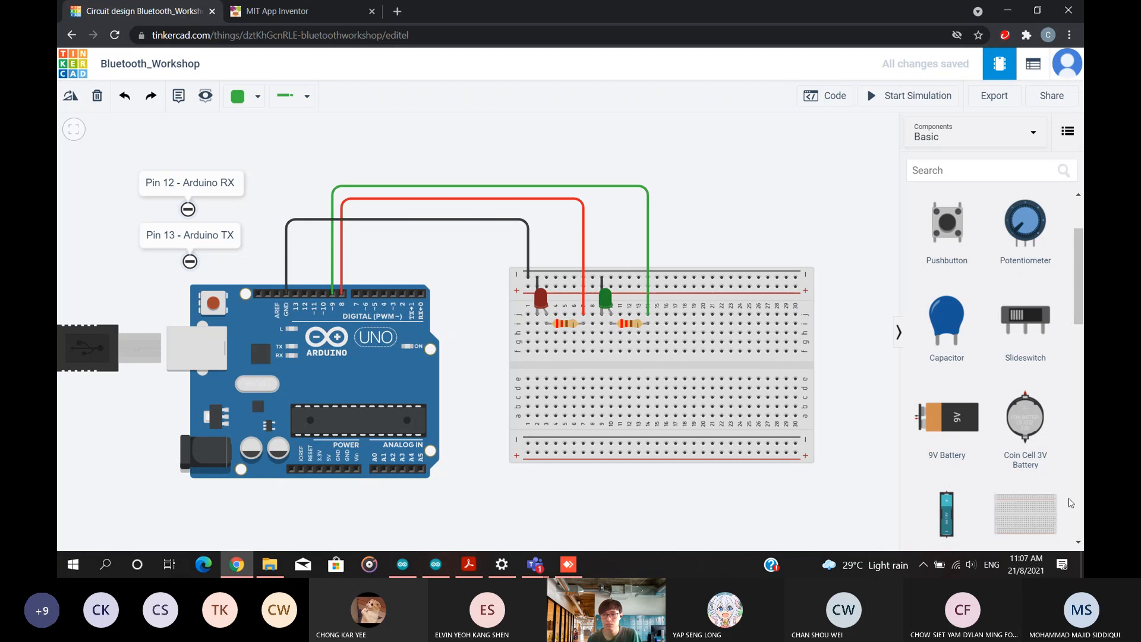
Reopen the Microsoft Teams meeting window, read the newest chat messages, and minimise the window.
{"action": "left_click", "coordinate": [1011, 469]}
{"action": "left_click", "coordinate": [865, 374]}
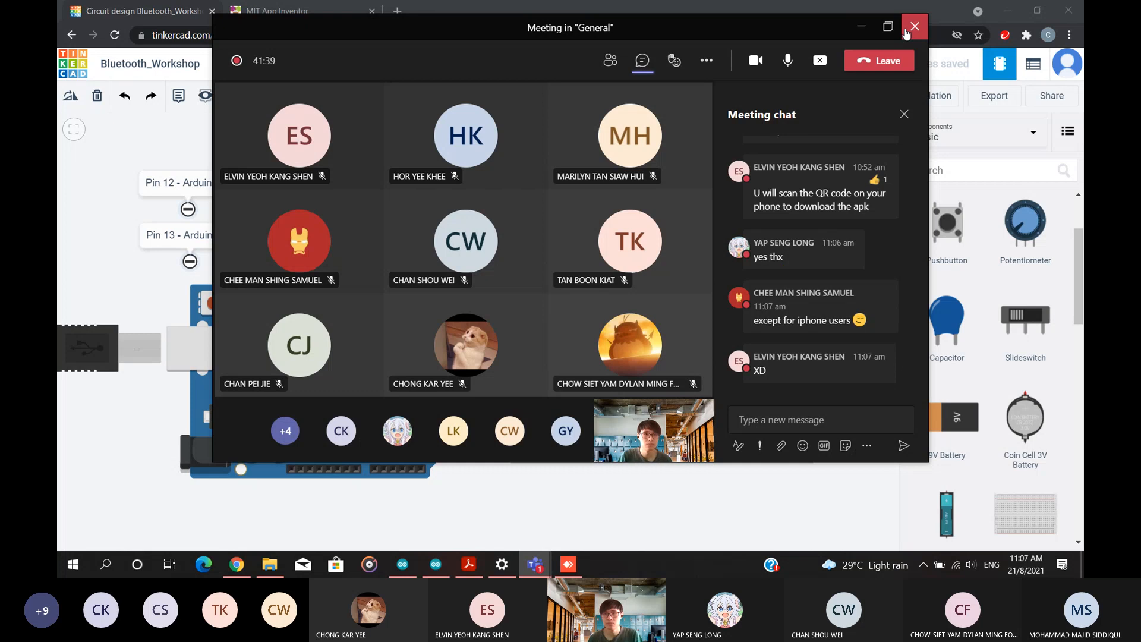
{"action": "left_click", "coordinate": [861, 26]}
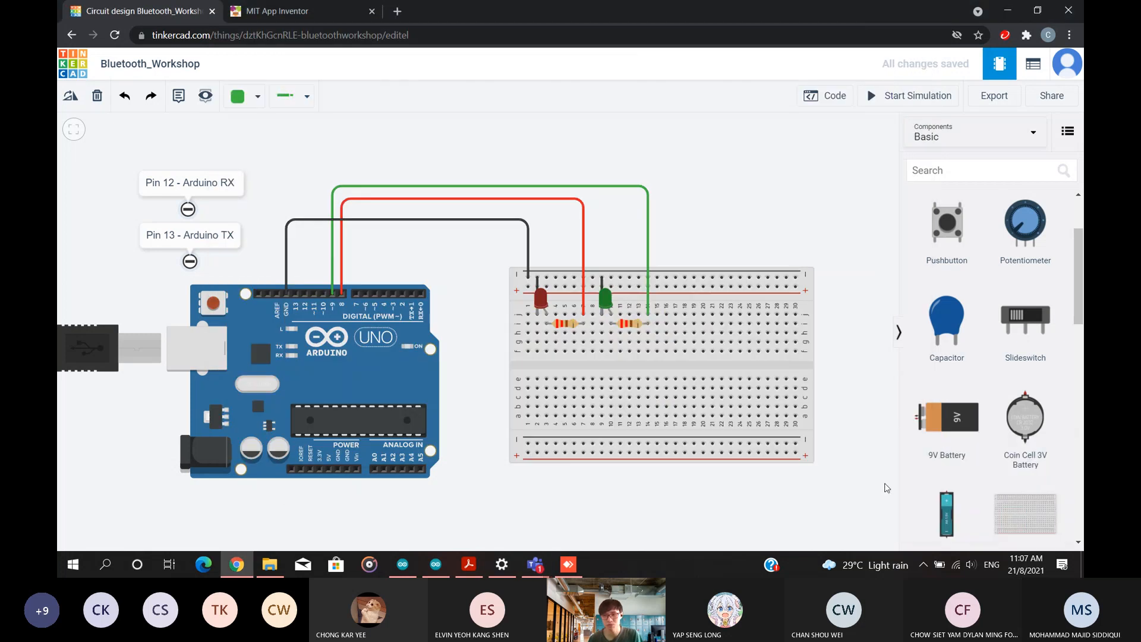
Look through the open windows and switch to AnyDesk to view the phone's screen.
{"action": "mouse_move", "coordinate": [532, 567]}
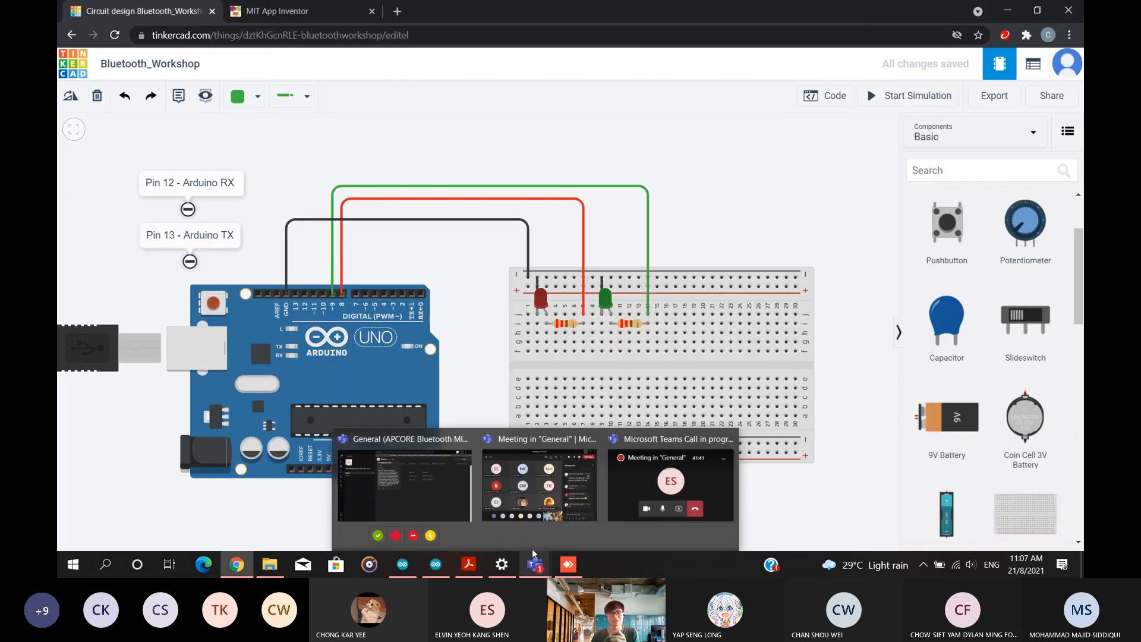
{"action": "mouse_move", "coordinate": [447, 565]}
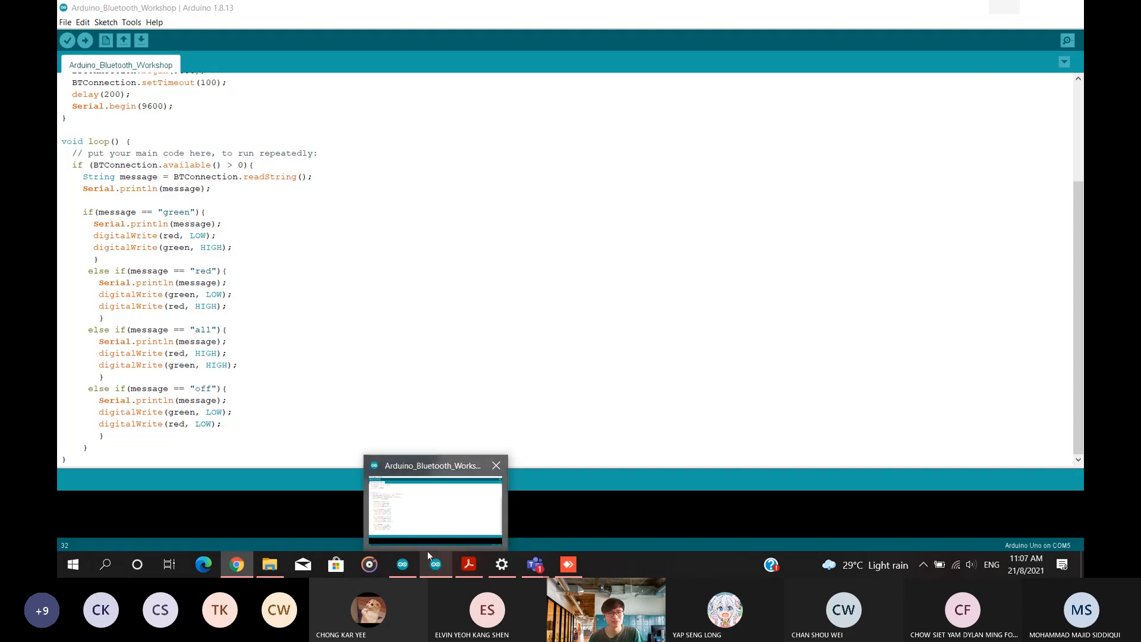
{"action": "mouse_move", "coordinate": [403, 575]}
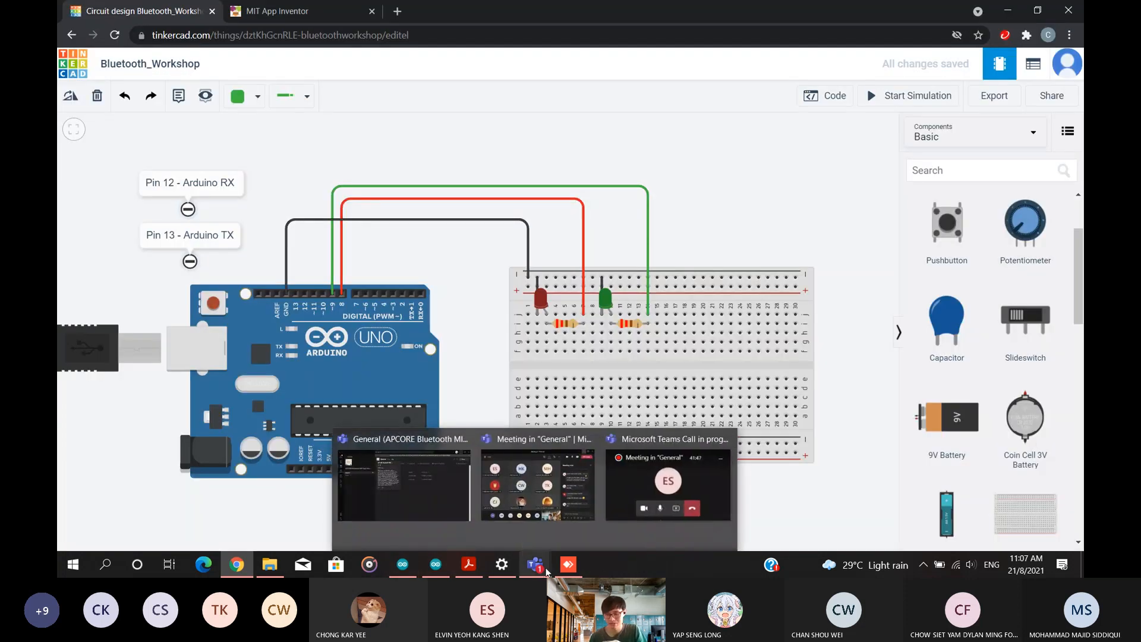
{"action": "mouse_move", "coordinate": [569, 563]}
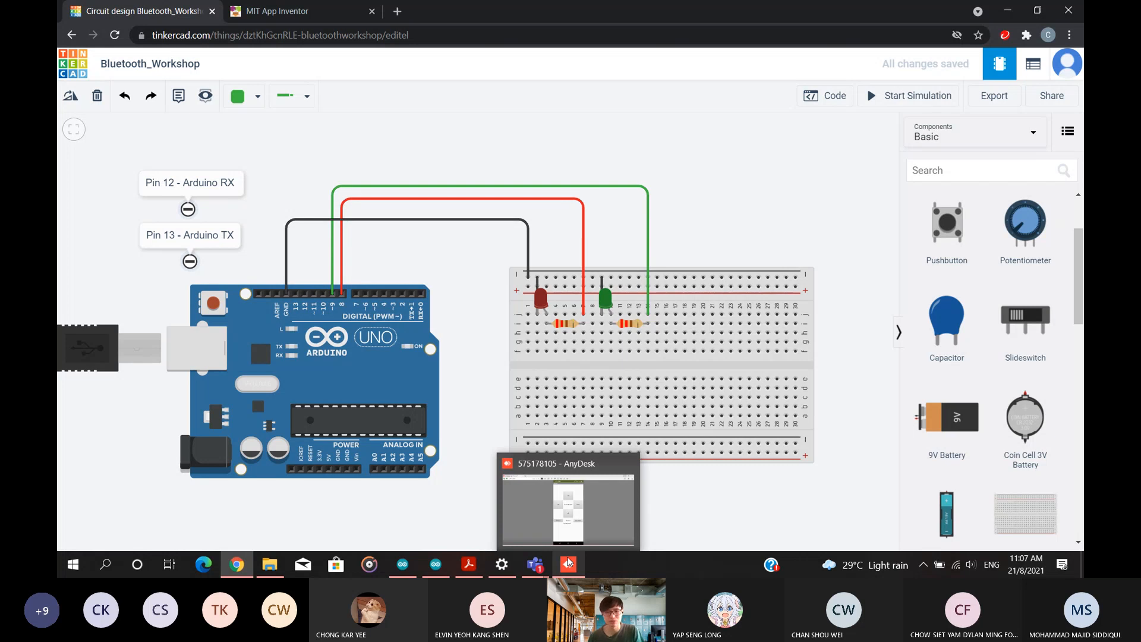
{"action": "left_click", "coordinate": [569, 563]}
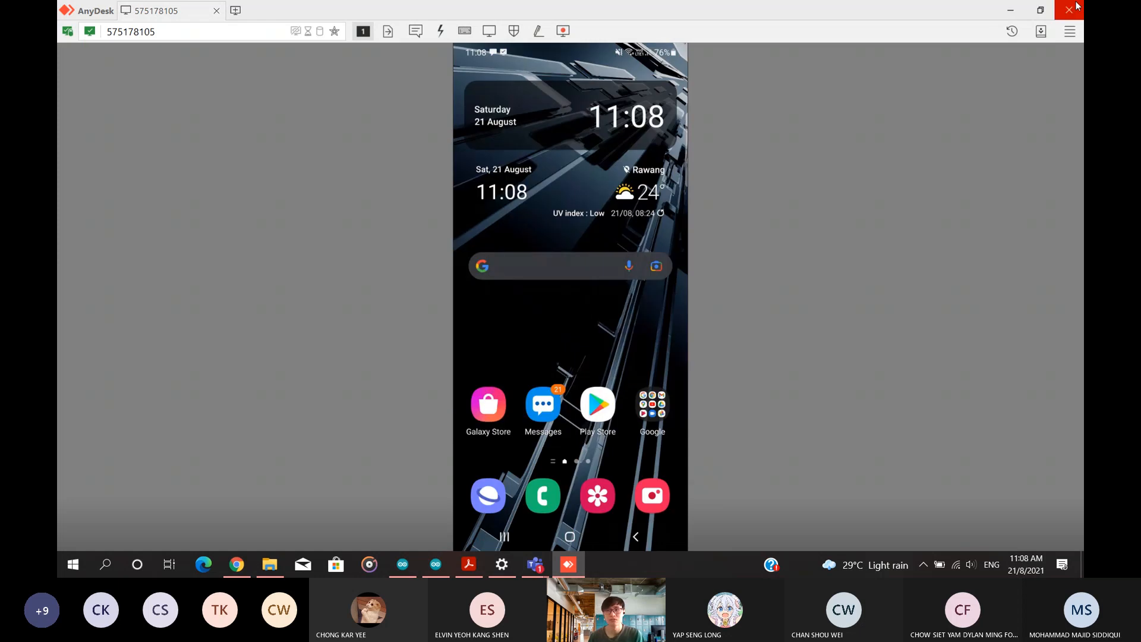
Minimise AnyDesk and bring up the FNPKI14IU5NM2HN sketch followed by the Arduino_Bluetooth_Workshop sketch in the Arduino IDE.
{"action": "left_click", "coordinate": [1010, 10]}
{"action": "left_click", "coordinate": [402, 564]}
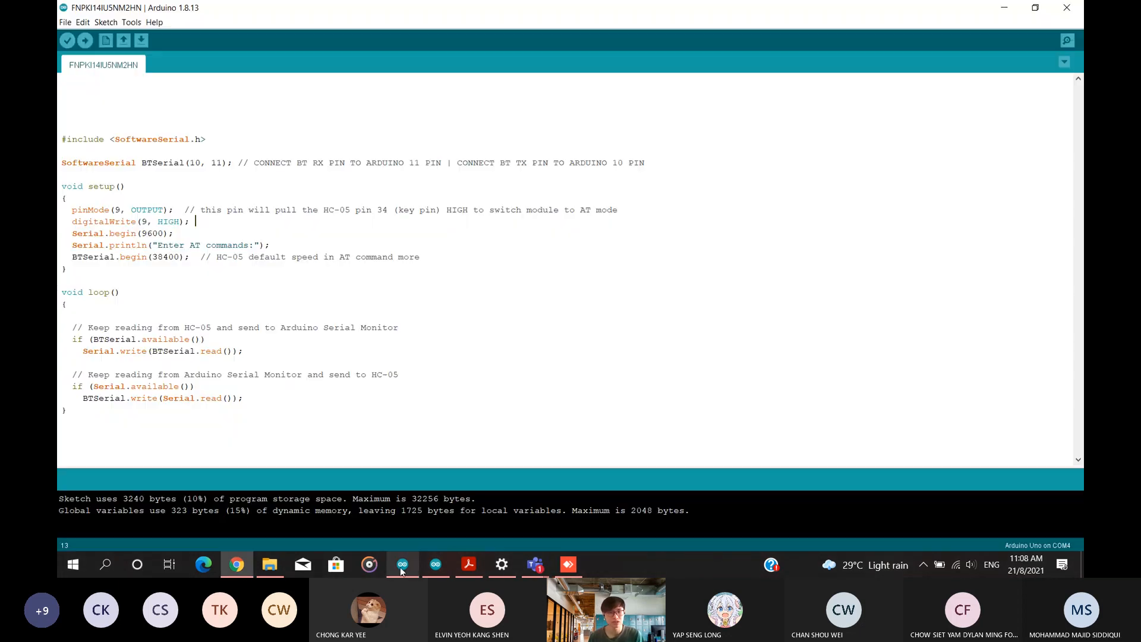
{"action": "left_click", "coordinate": [436, 565]}
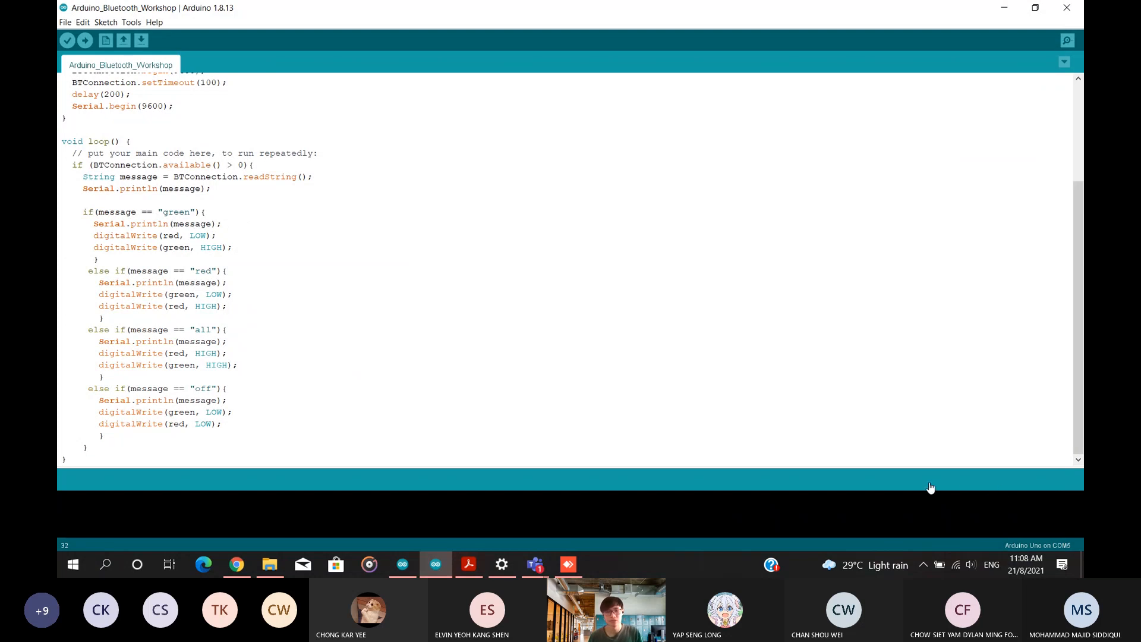
Share the Arduino_Bluetooth_Workshop sketch file from the Documents > Arduino folder in the Teams meeting chat, and put both windows away.
{"action": "left_click", "coordinate": [535, 564]}
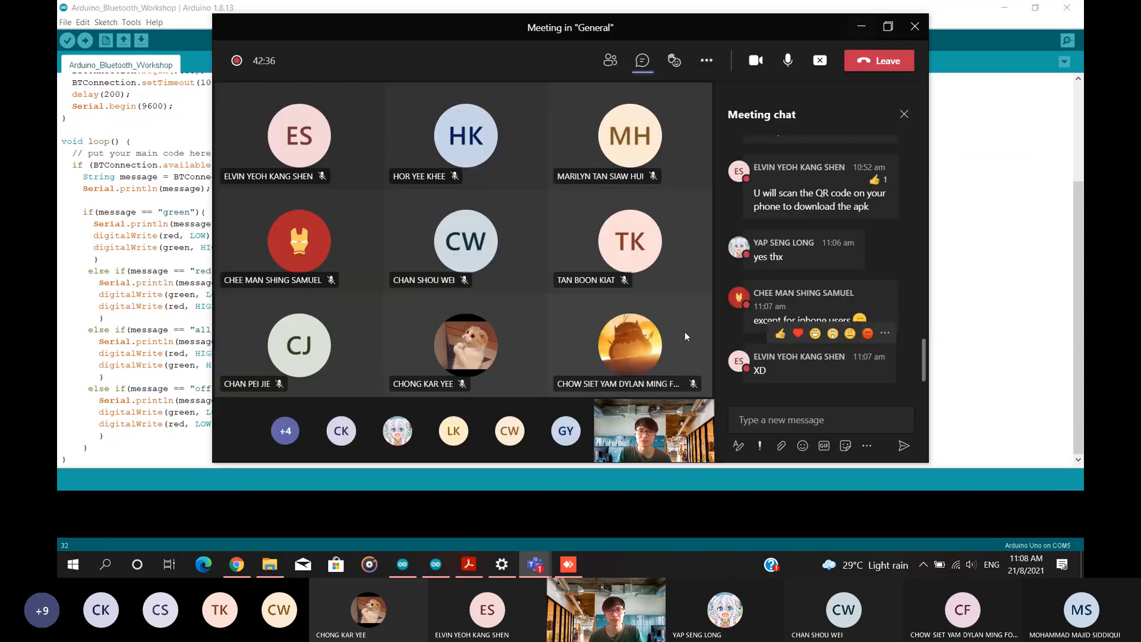
{"action": "left_click", "coordinate": [263, 568]}
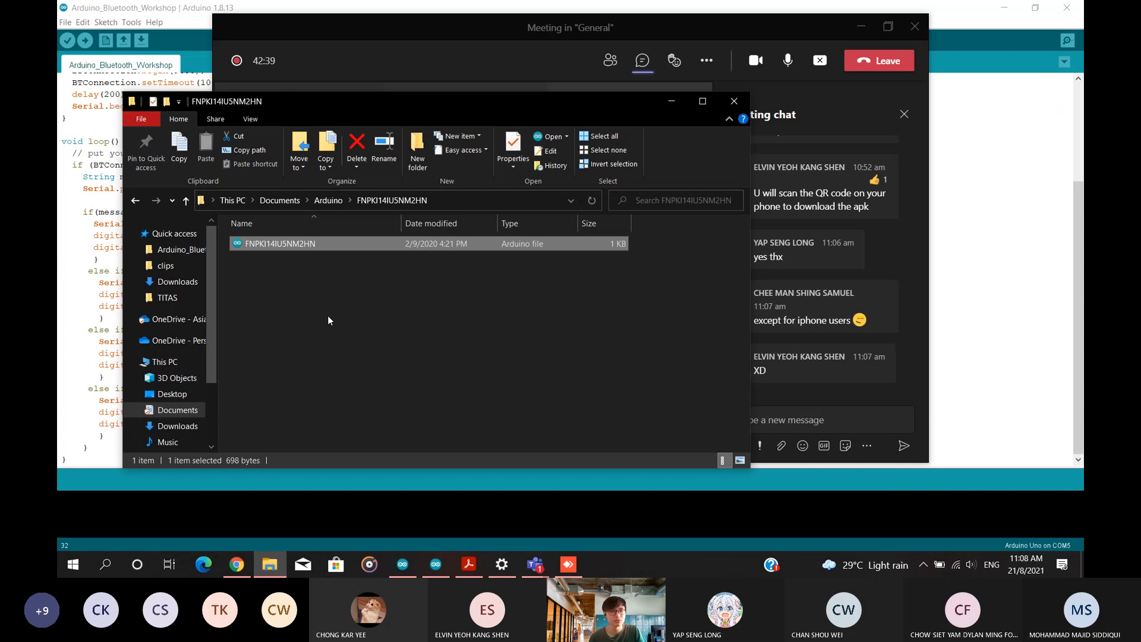
{"action": "key", "text": "alt+Left"}
{"action": "double_click", "coordinate": [294, 243]}
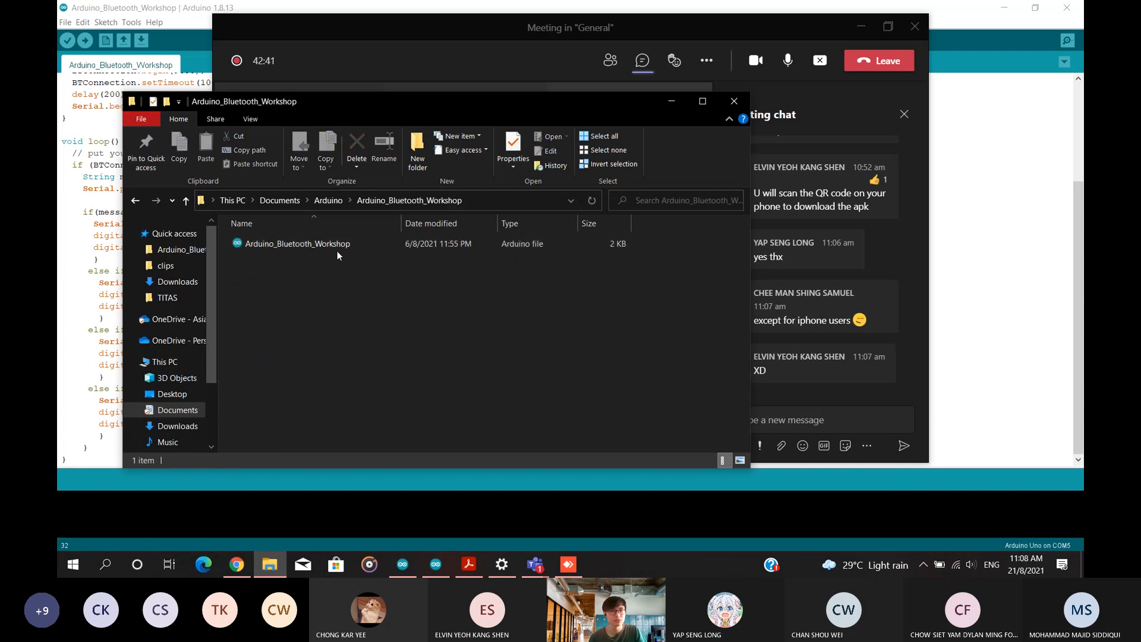
{"action": "left_click", "coordinate": [337, 246]}
{"action": "left_click_drag", "start_coordinate": [767, 391], "coordinate": [822, 410]}
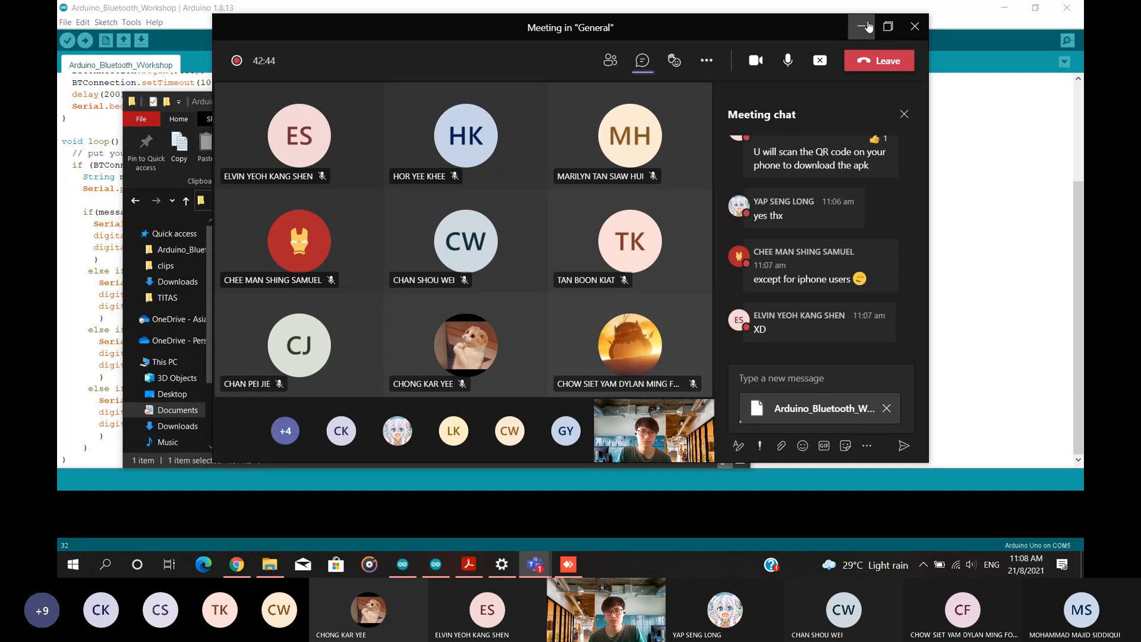
{"action": "left_click", "coordinate": [905, 446]}
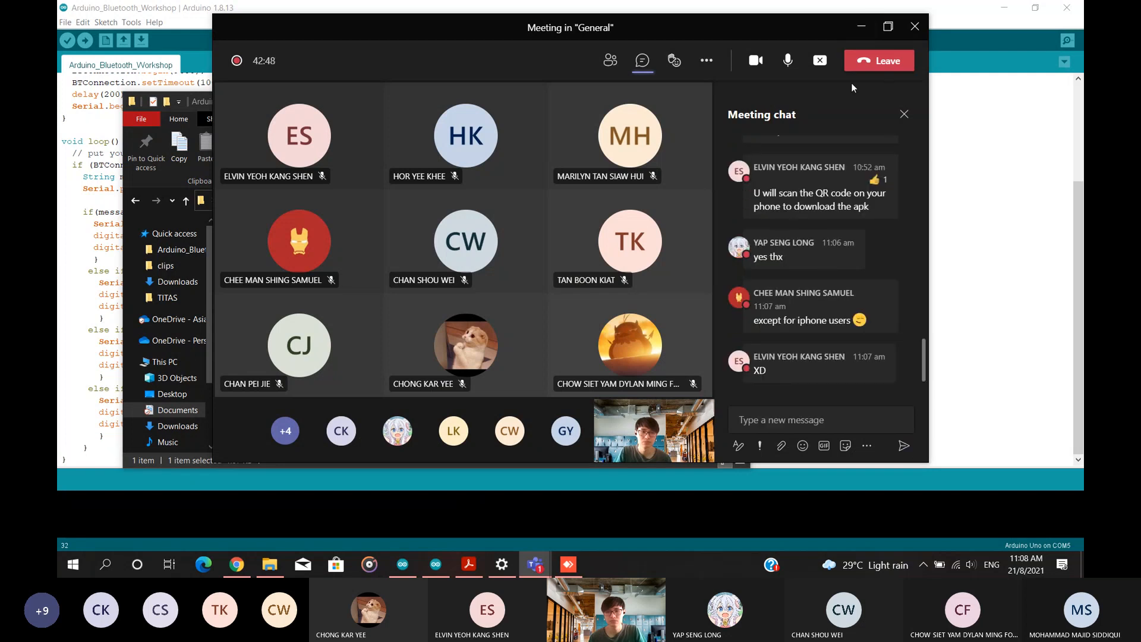
{"action": "left_click", "coordinate": [861, 26]}
{"action": "left_click", "coordinate": [734, 102]}
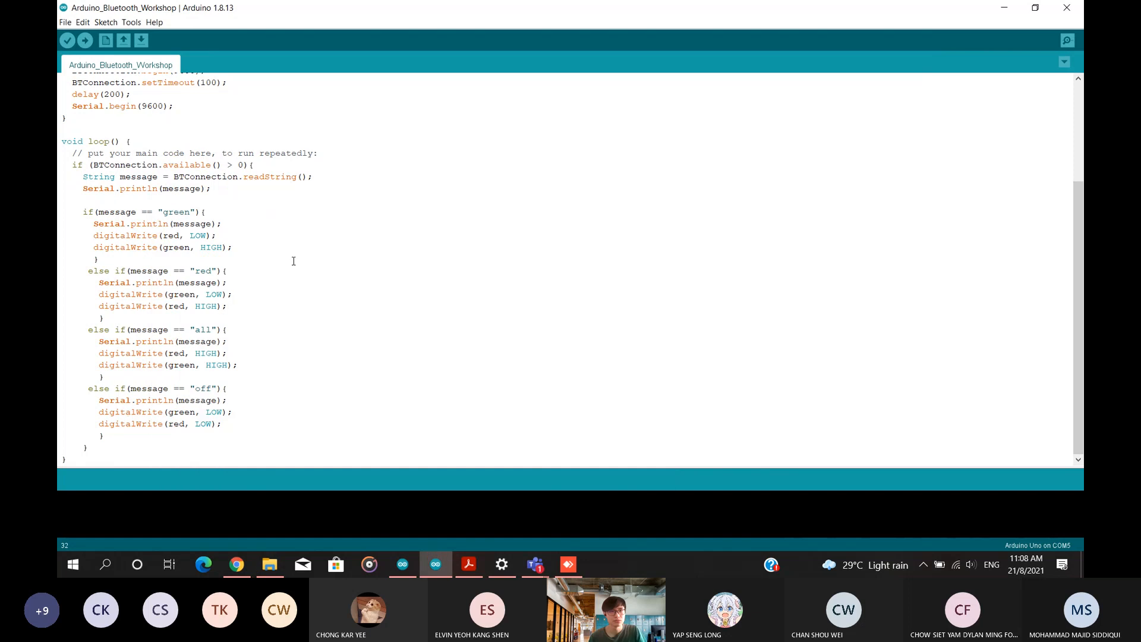
Examine the SoftwareSerial pin assignment and its Arduino RX, TX comment at the start of the Arduino_Bluetooth_Workshop sketch.
{"action": "scroll", "coordinate": [470, 267], "scroll_direction": "up", "scroll_amount": 4}
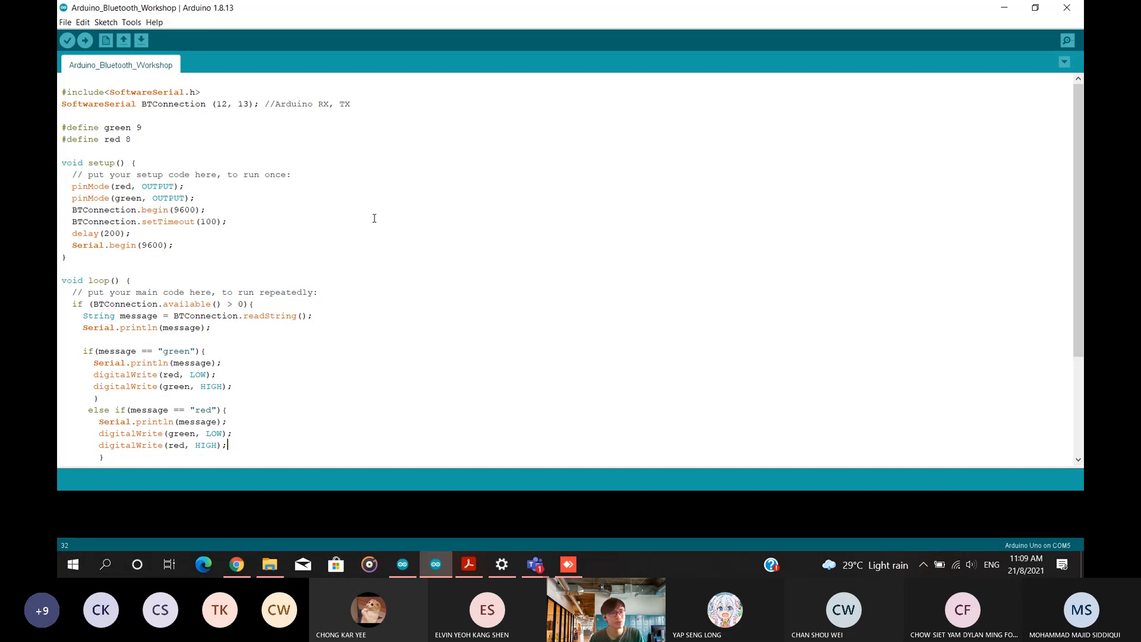
{"action": "left_click_drag", "start_coordinate": [275, 104], "coordinate": [293, 104]}
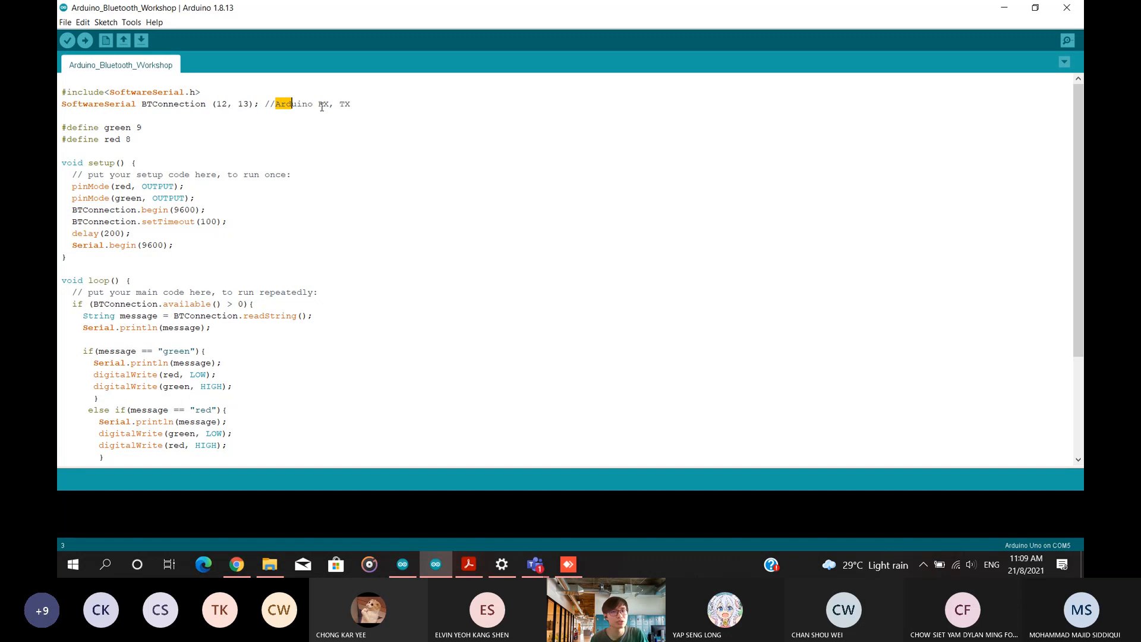
{"action": "left_click", "coordinate": [346, 111]}
{"action": "double_click", "coordinate": [241, 105]}
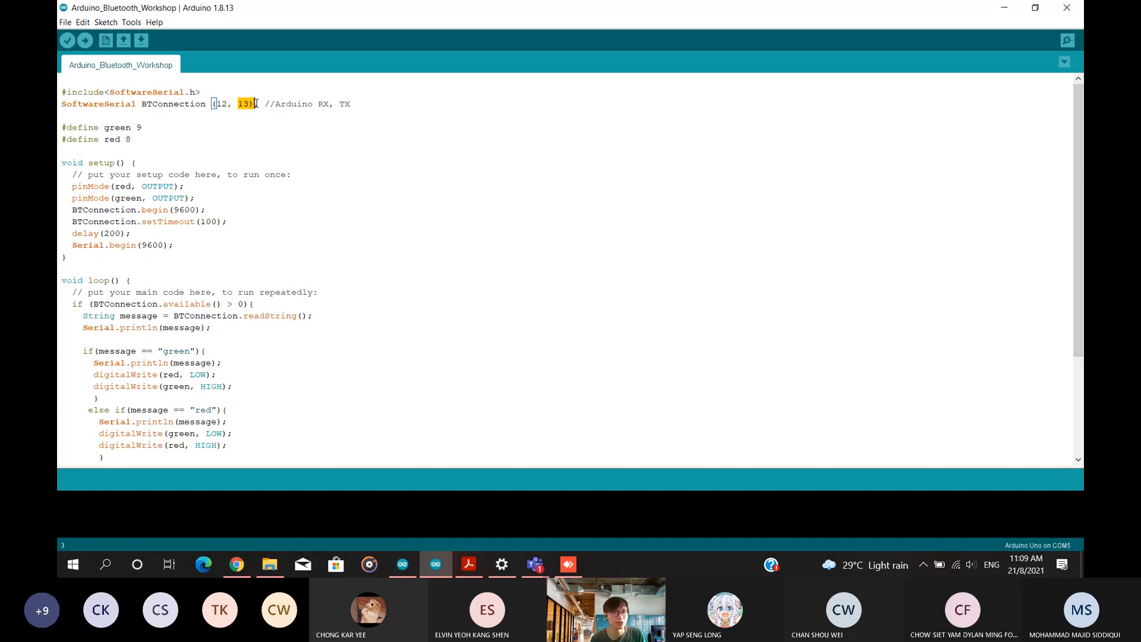
{"action": "left_click", "coordinate": [266, 114]}
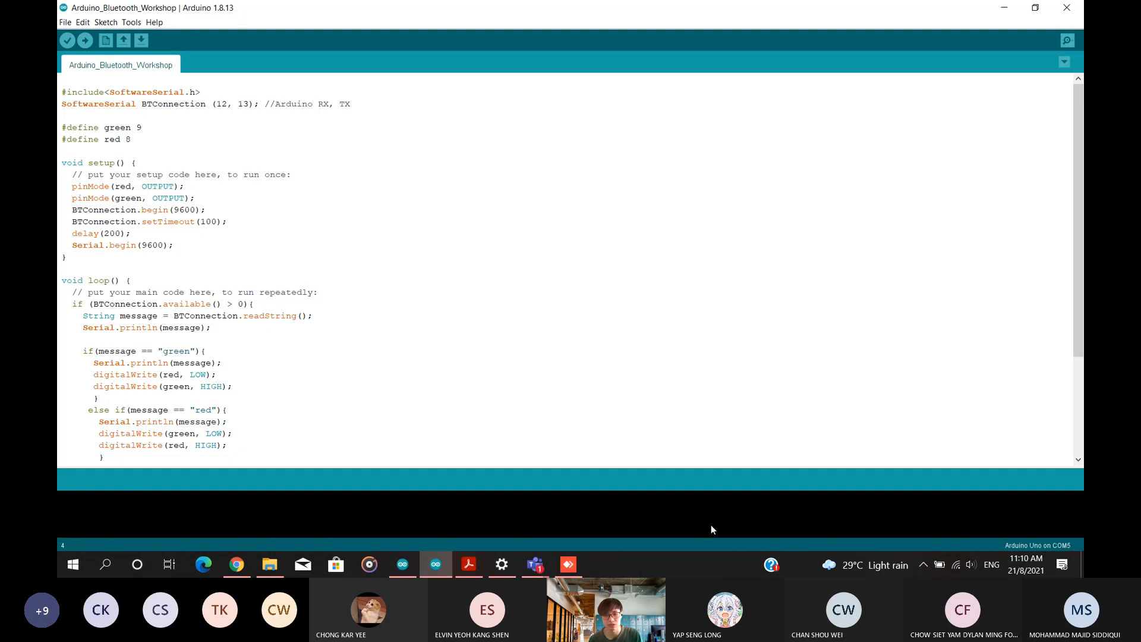
View the phone's screen in AnyDesk, return to the Arduino sketch, and examine the red LED pin definition.
{"action": "left_click", "coordinate": [579, 562]}
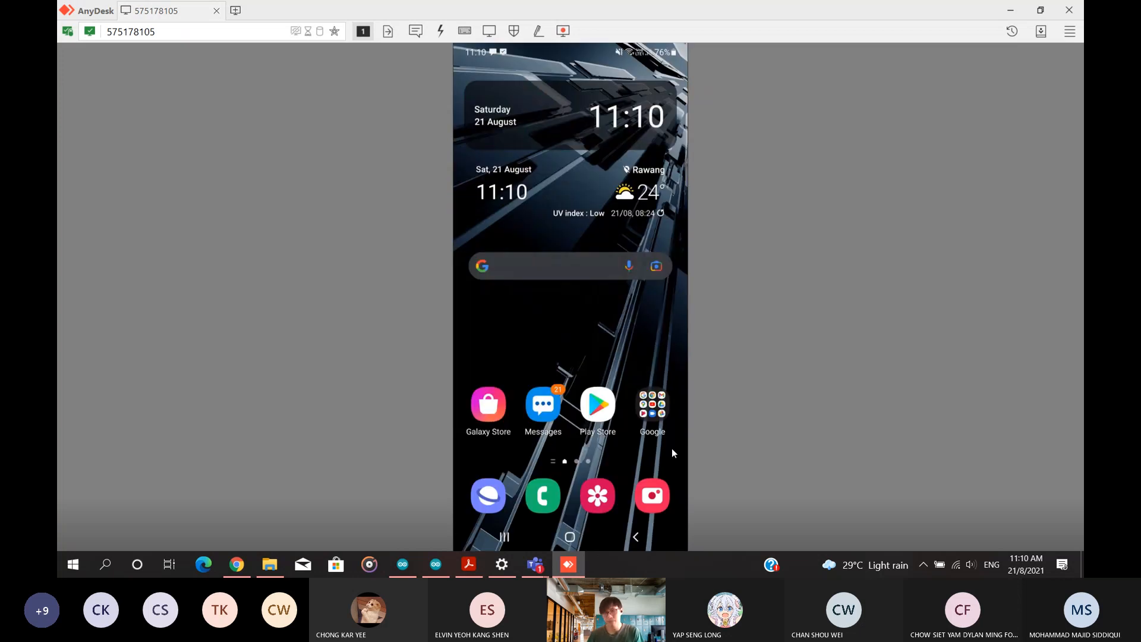
{"action": "key", "text": "alt+Tab"}
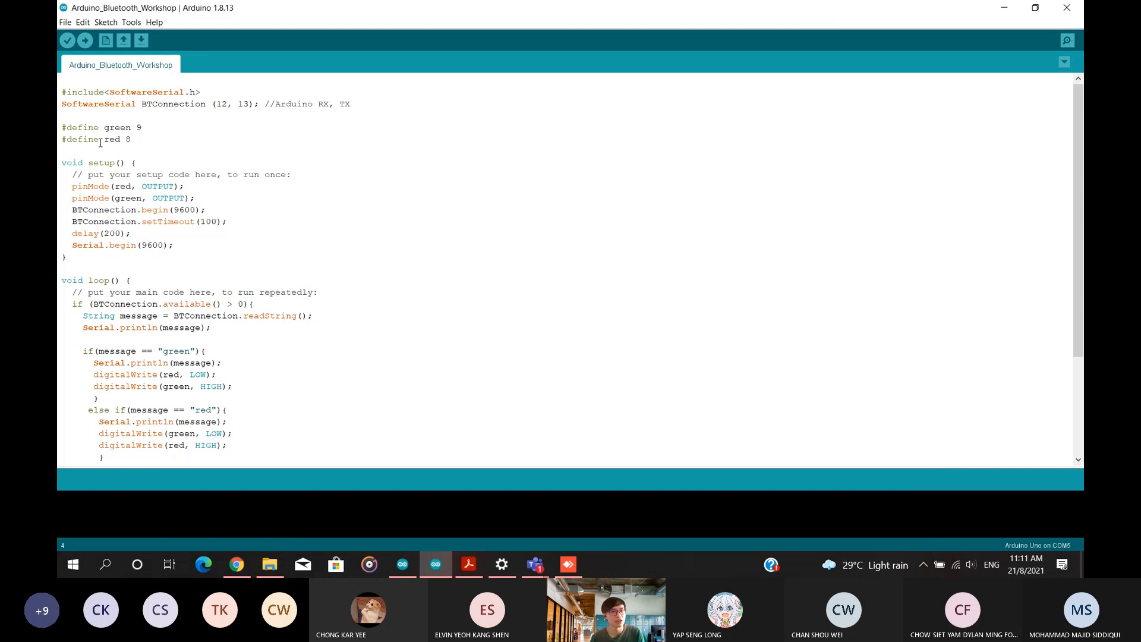
{"action": "left_click_drag", "start_coordinate": [101, 142], "coordinate": [145, 140]}
{"action": "left_click", "coordinate": [146, 142]}
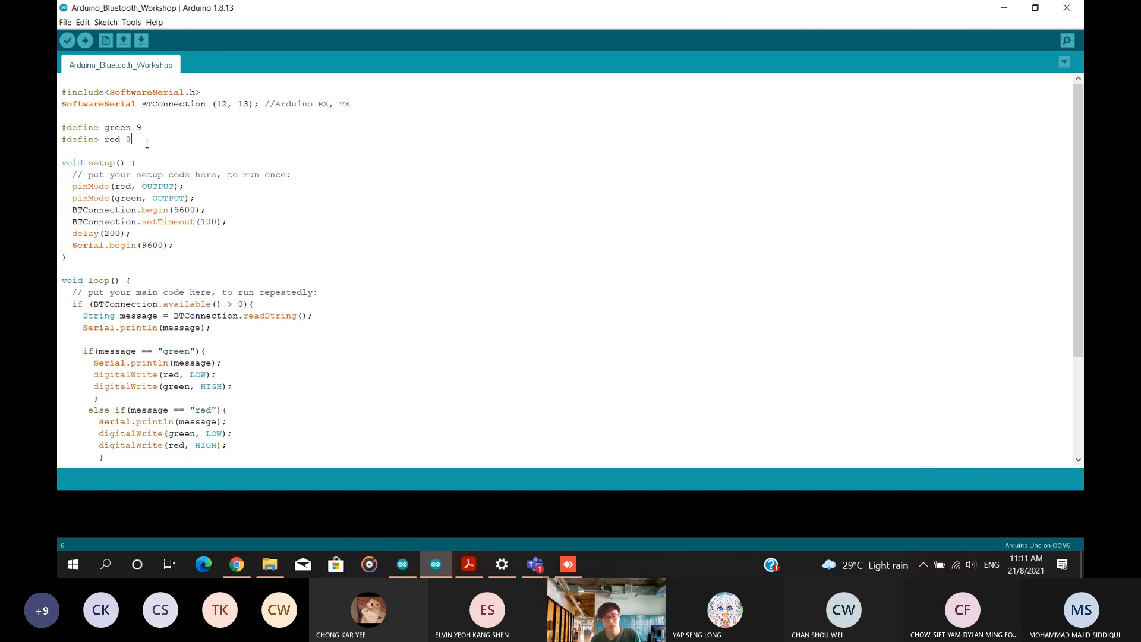
View the physical breadboard through the phone camera in AnyDesk, and switch back to the Tinkercad circuit to compare the wiring.
{"action": "left_click", "coordinate": [568, 564]}
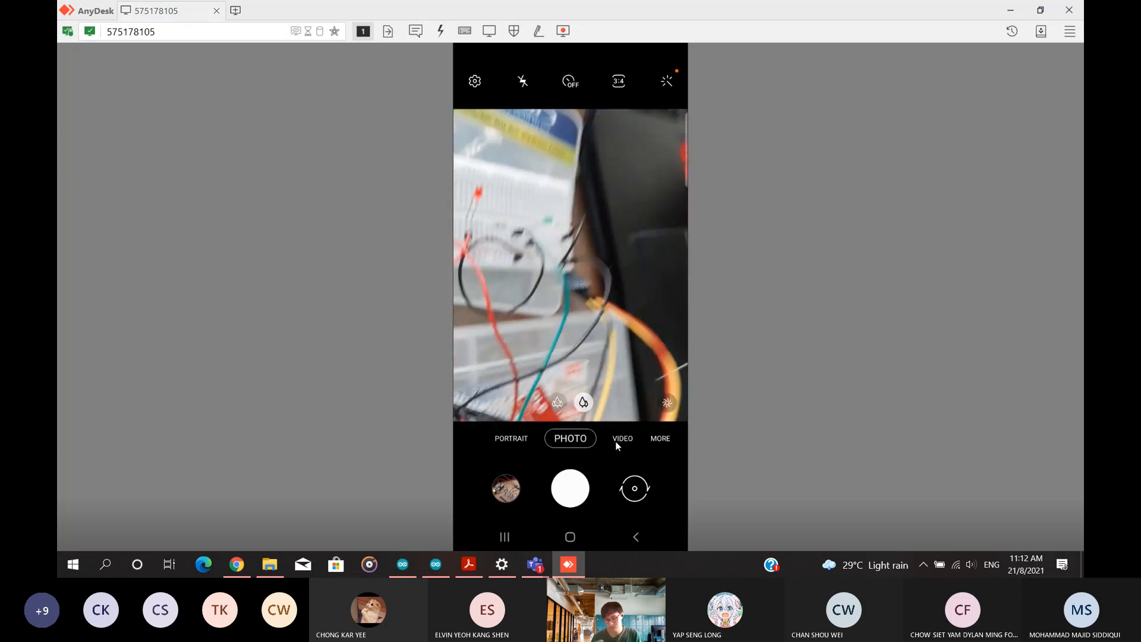
{"action": "left_click", "coordinate": [635, 536]}
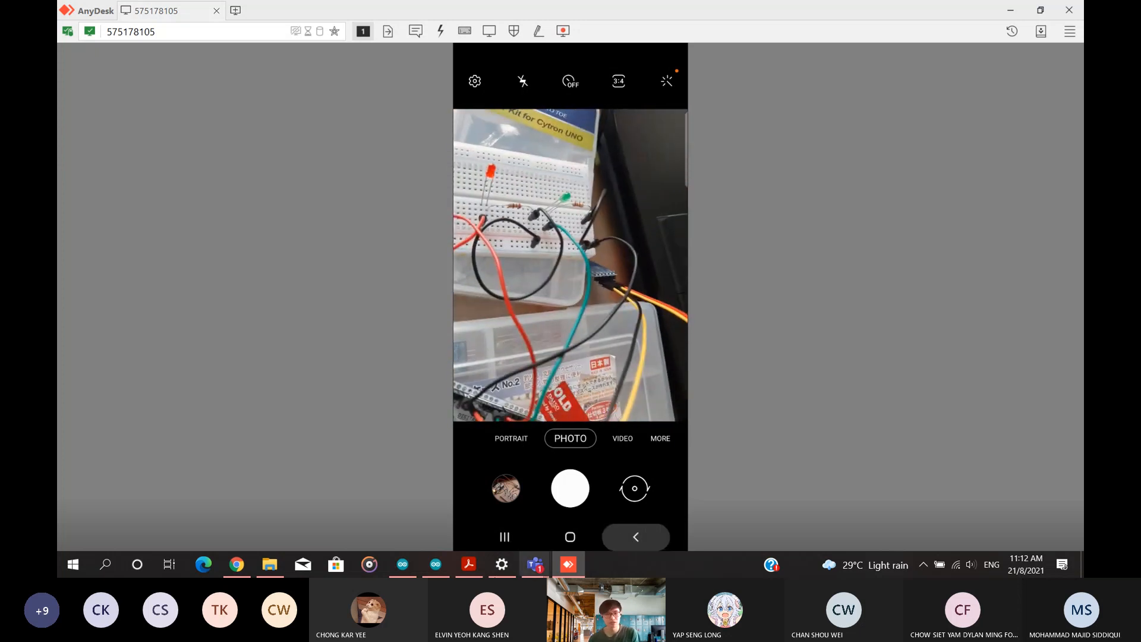
{"action": "left_click", "coordinate": [236, 564]}
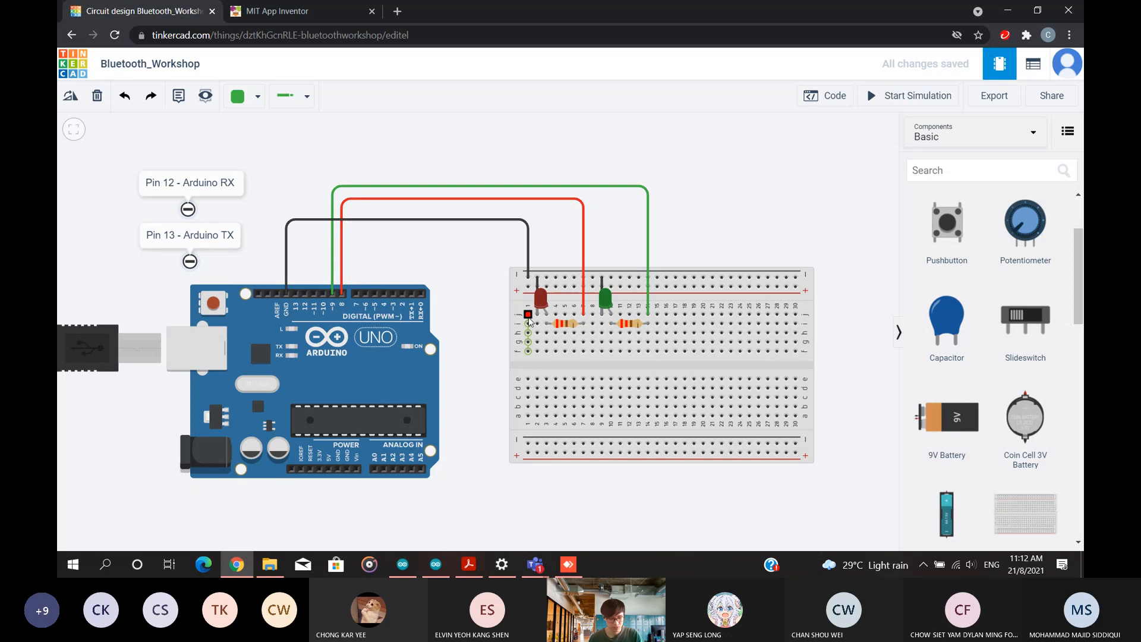
Connect the Arduino_Bluetooth_Workshop App Inventor project to the phone through AI Companion, and view the running app in AnyDesk.
{"action": "left_click", "coordinate": [1008, 10]}
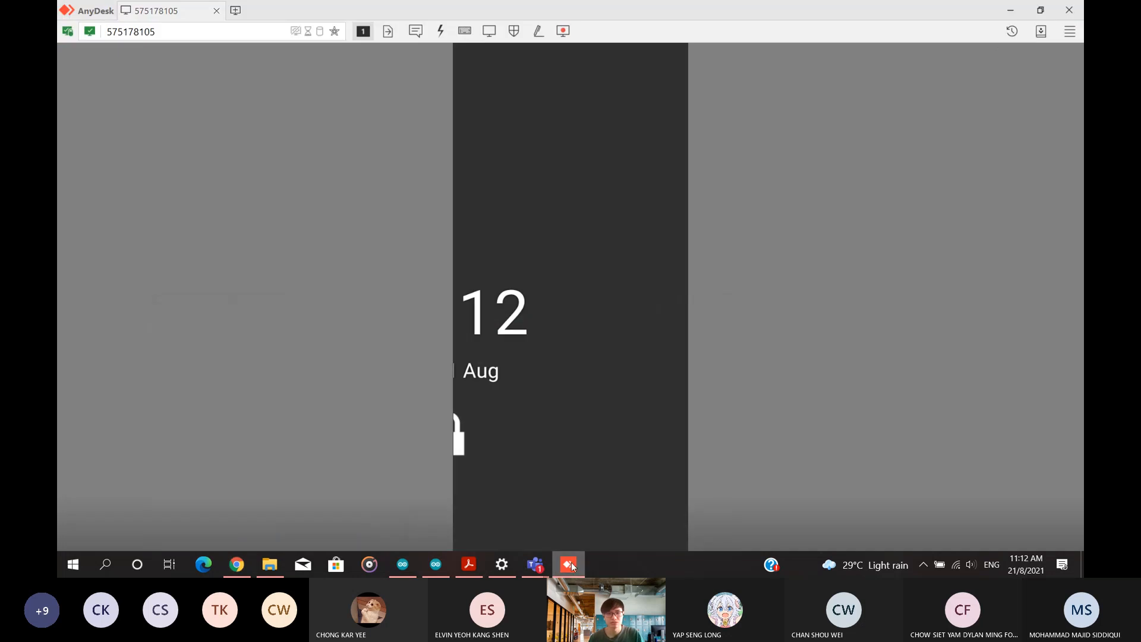
{"action": "left_click", "coordinate": [237, 564]}
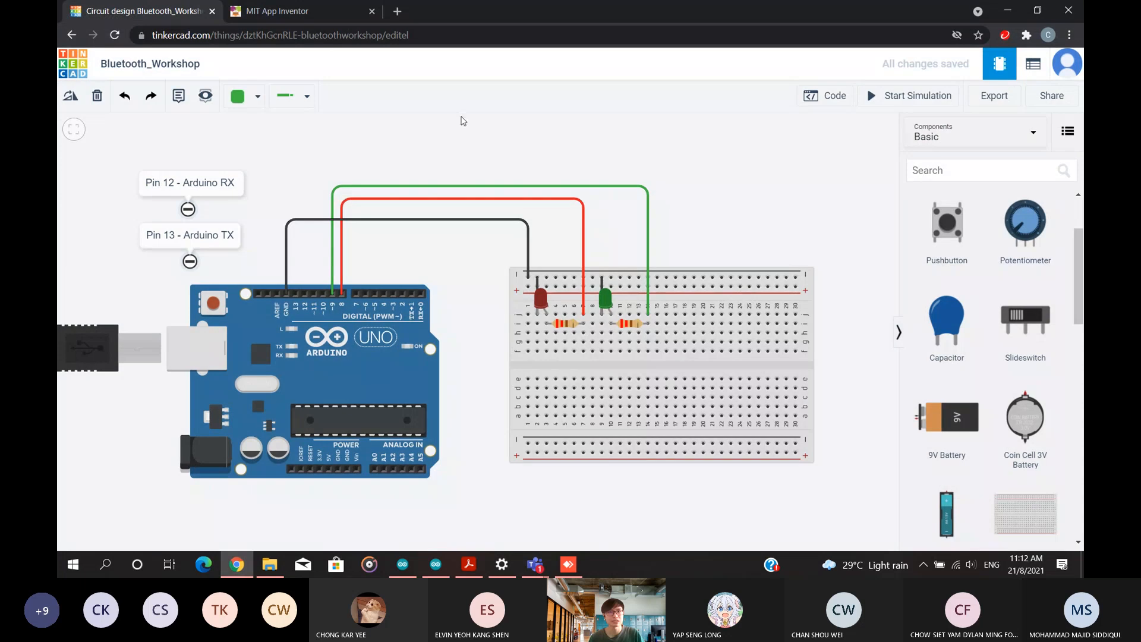
{"action": "left_click", "coordinate": [307, 12]}
{"action": "left_click", "coordinate": [466, 318]}
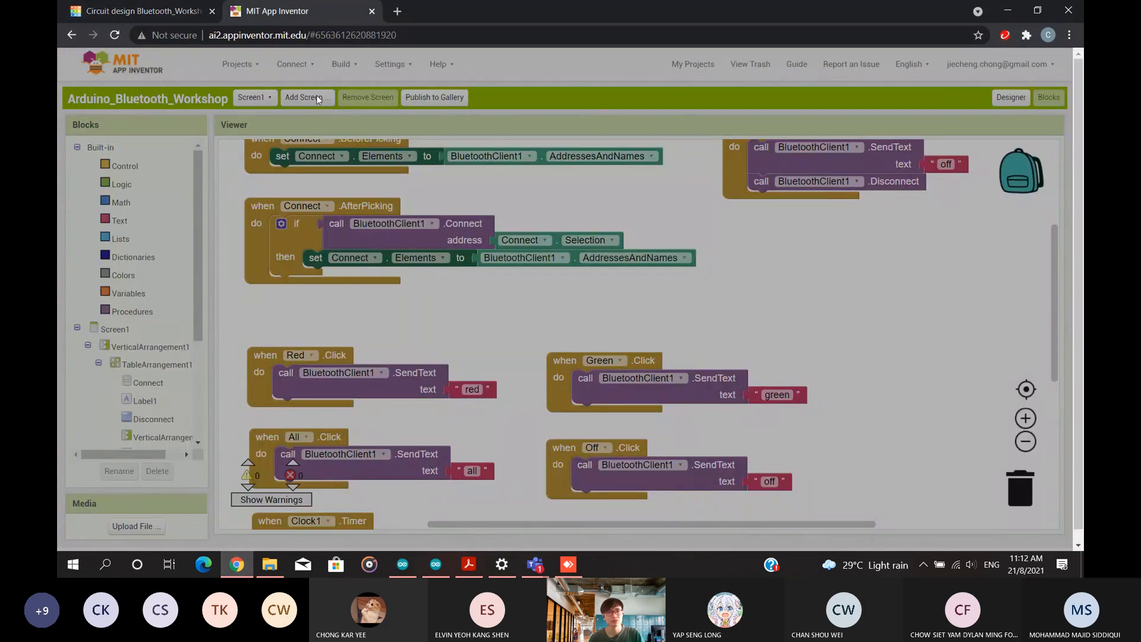
{"action": "left_click", "coordinate": [301, 66]}
{"action": "left_click", "coordinate": [330, 97]}
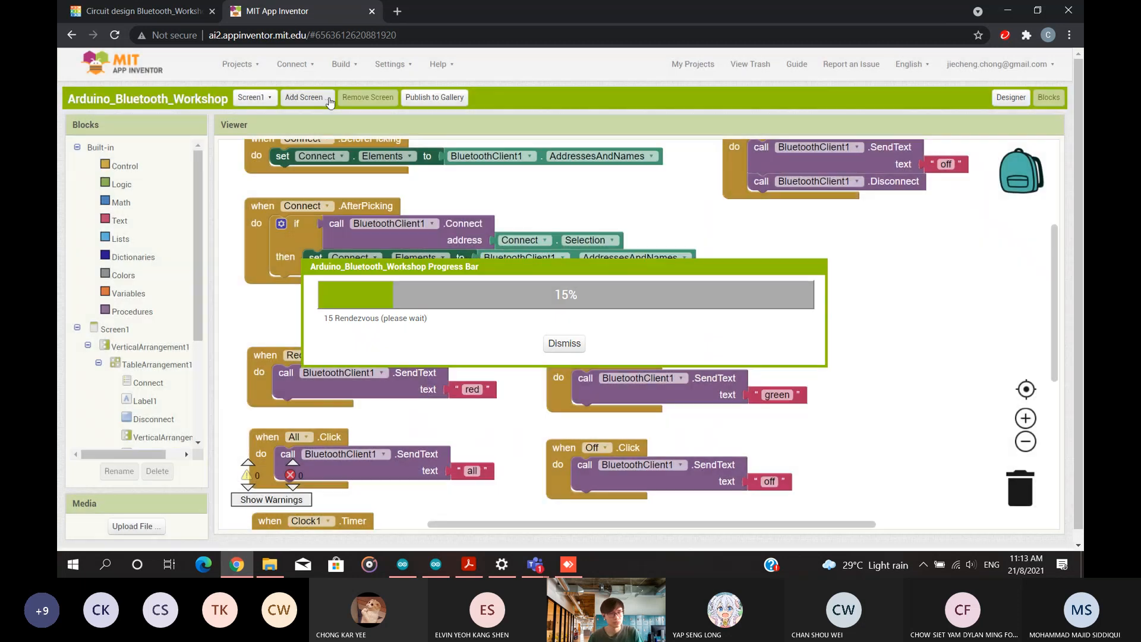
{"action": "mouse_move", "coordinate": [577, 569]}
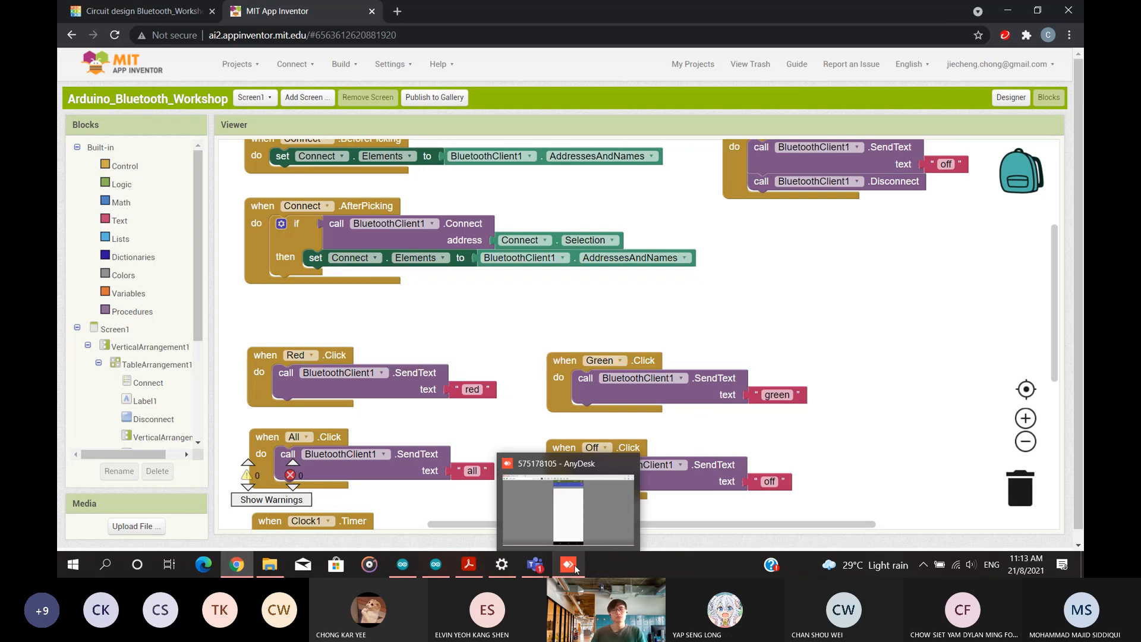
{"action": "left_click", "coordinate": [574, 565]}
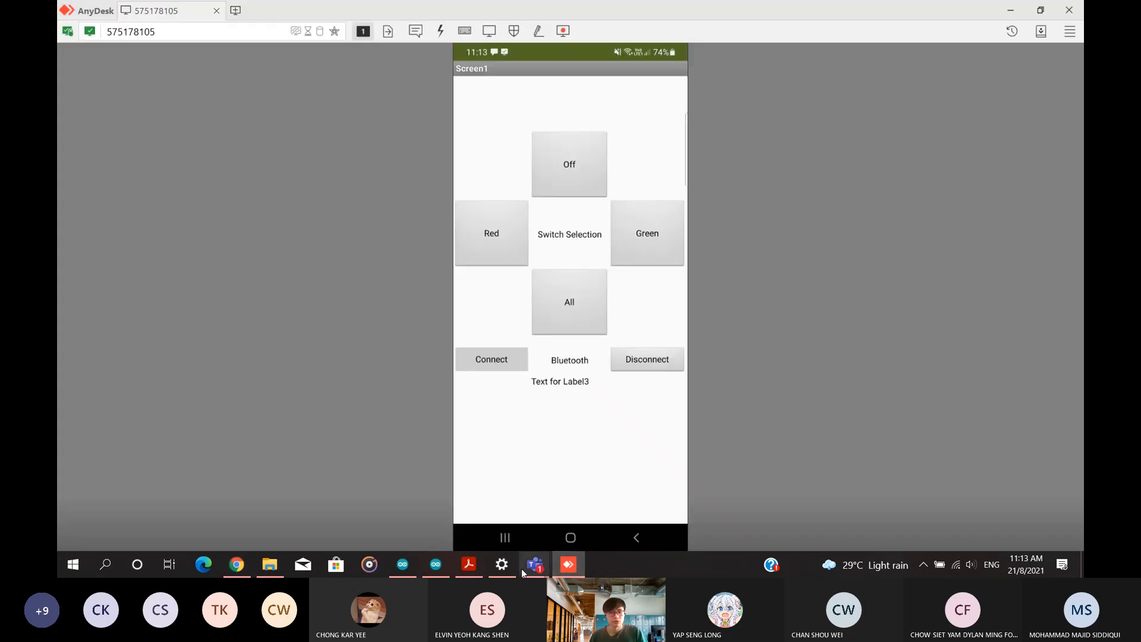
Switch to the Arduino_Bluetooth_Workshop sketch in the Arduino IDE and set its serial port to COM4.
{"action": "left_click", "coordinate": [409, 569]}
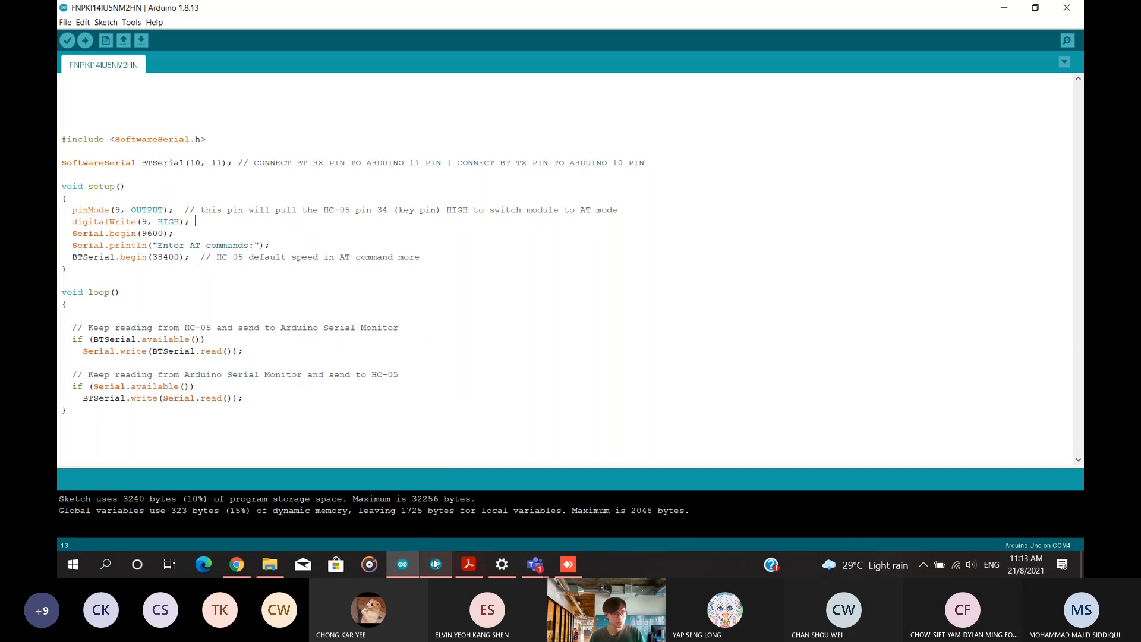
{"action": "mouse_move", "coordinate": [434, 557]}
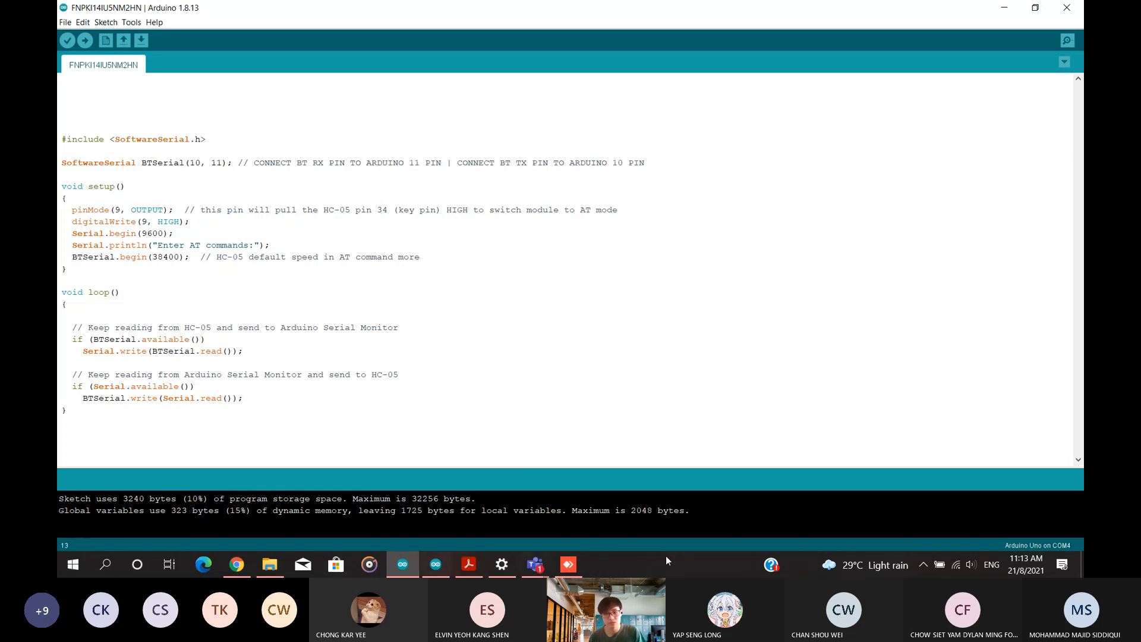
{"action": "left_click", "coordinate": [568, 564]}
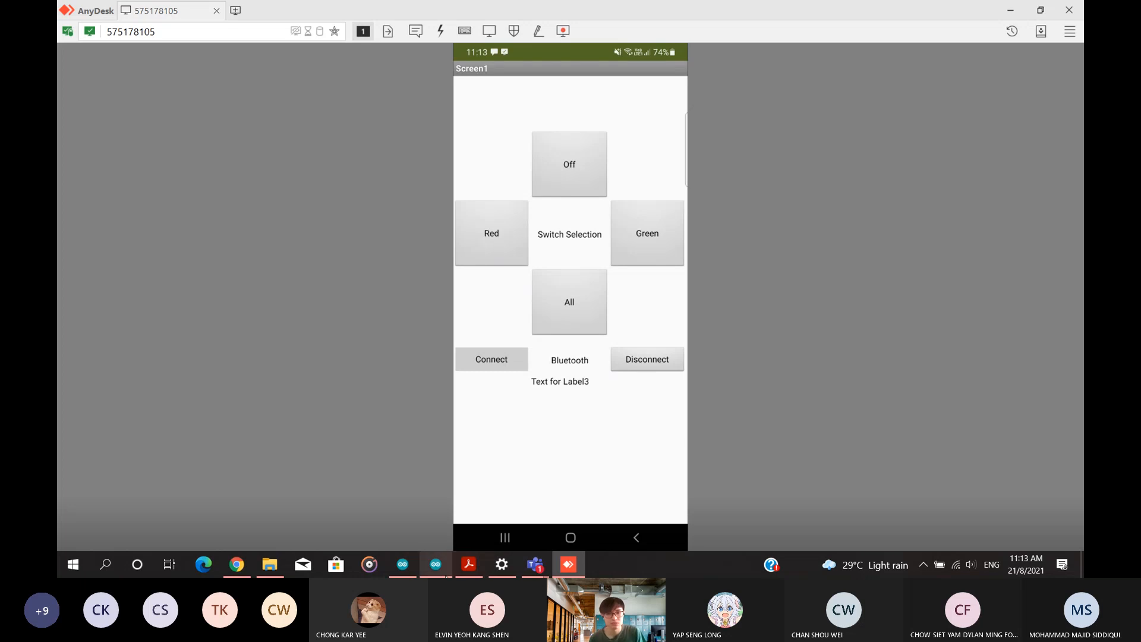
{"action": "left_click", "coordinate": [402, 565]}
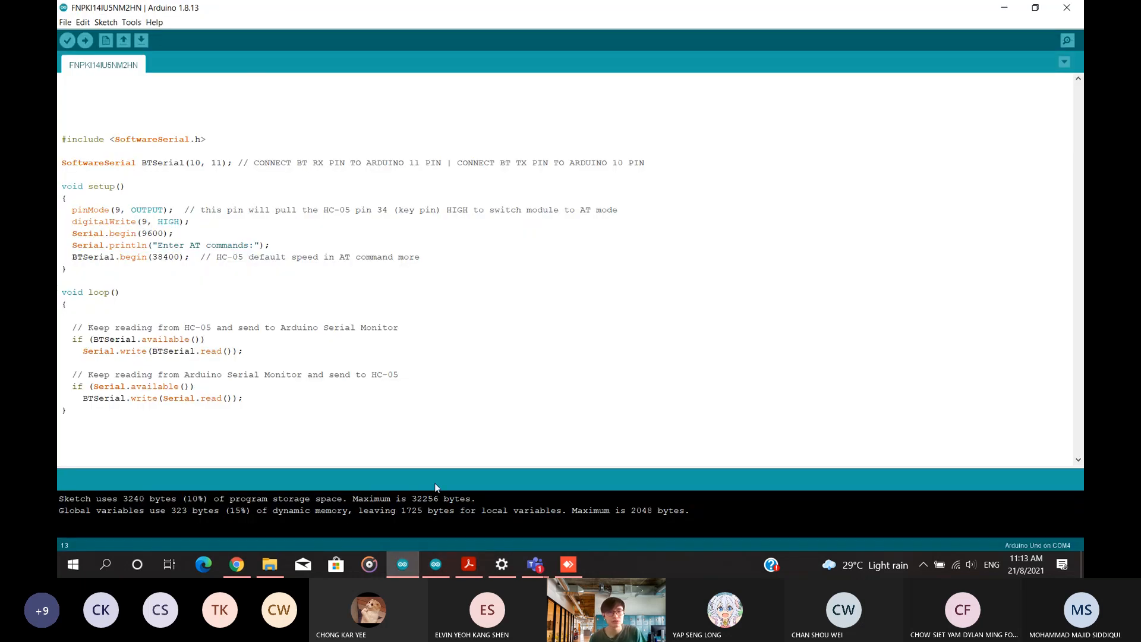
{"action": "left_click", "coordinate": [436, 565]}
{"action": "left_click", "coordinate": [150, 24]}
{"action": "left_click", "coordinate": [135, 25]}
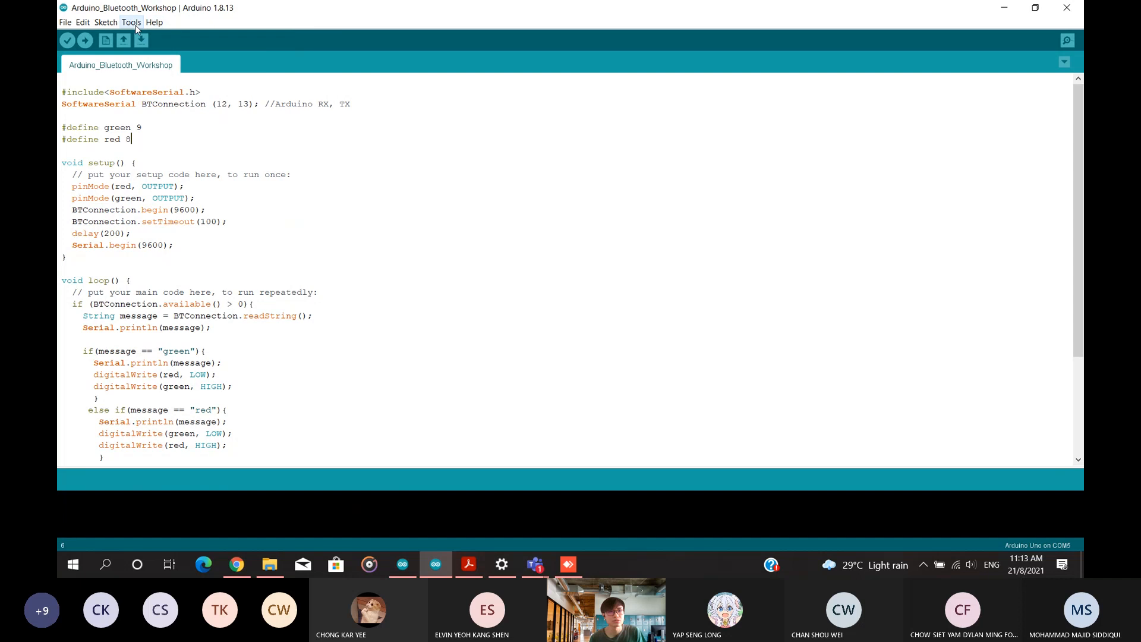
{"action": "left_click", "coordinate": [134, 25]}
{"action": "mouse_move", "coordinate": [219, 152]}
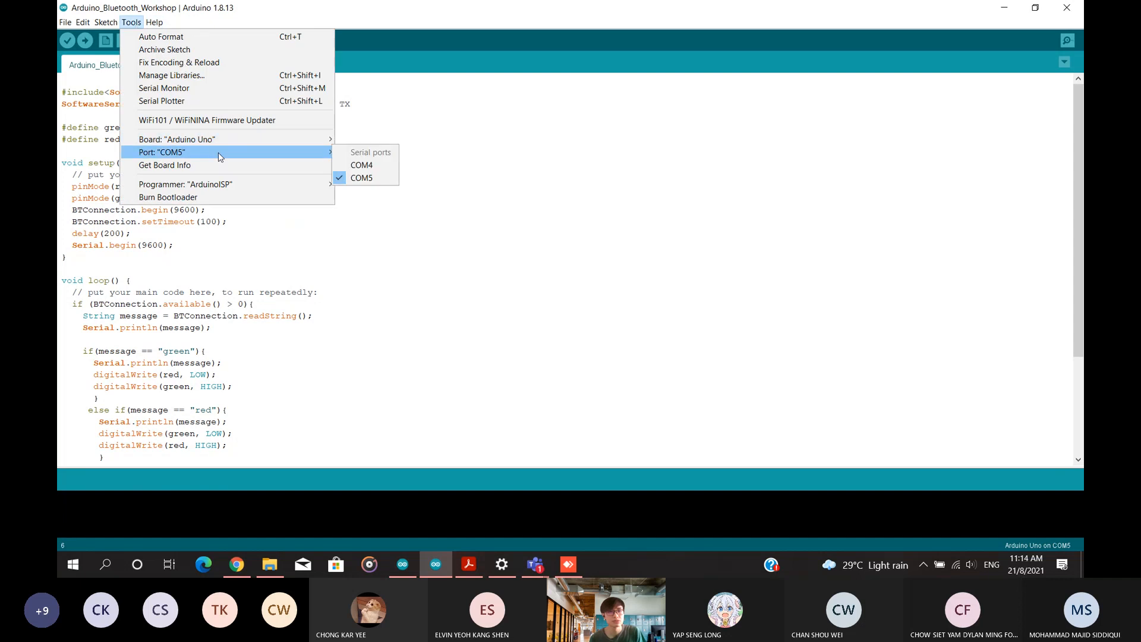
{"action": "left_click", "coordinate": [363, 165]}
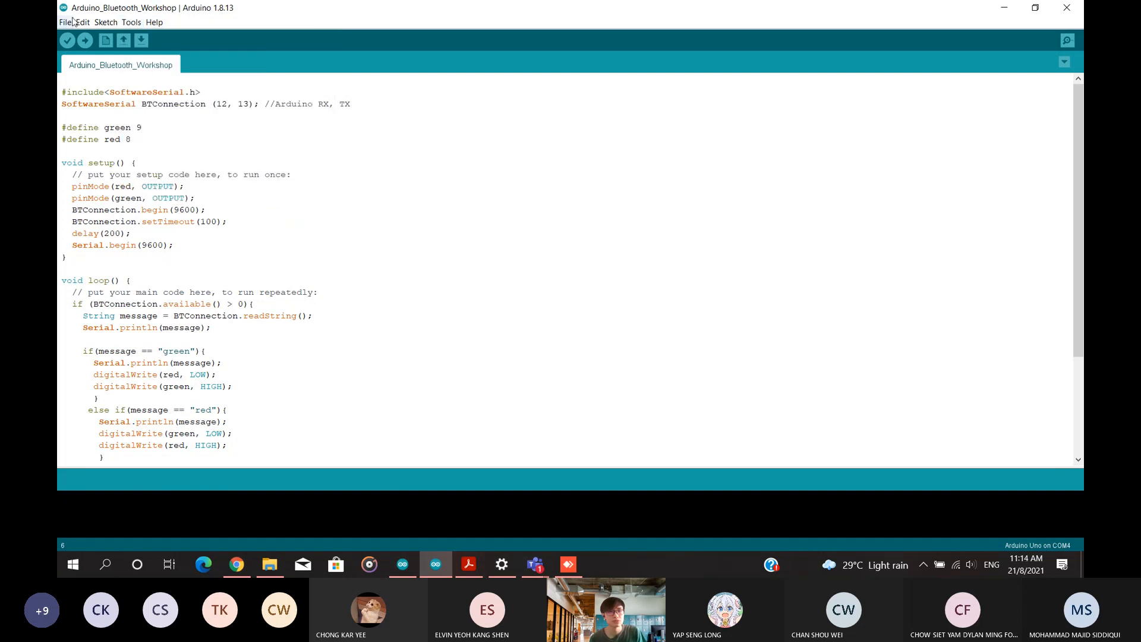
Upload the Arduino_Bluetooth_Workshop sketch to the Arduino Uno, checking the Teams meeting window and putting it away meanwhile.
{"action": "left_click", "coordinate": [85, 40]}
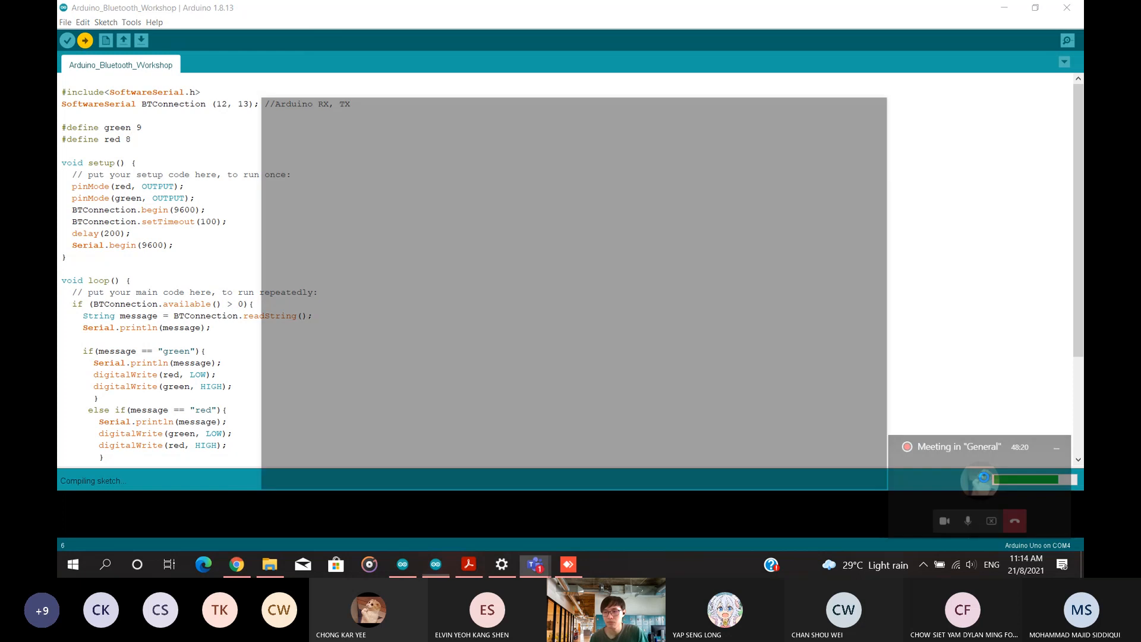
{"action": "left_click", "coordinate": [982, 475]}
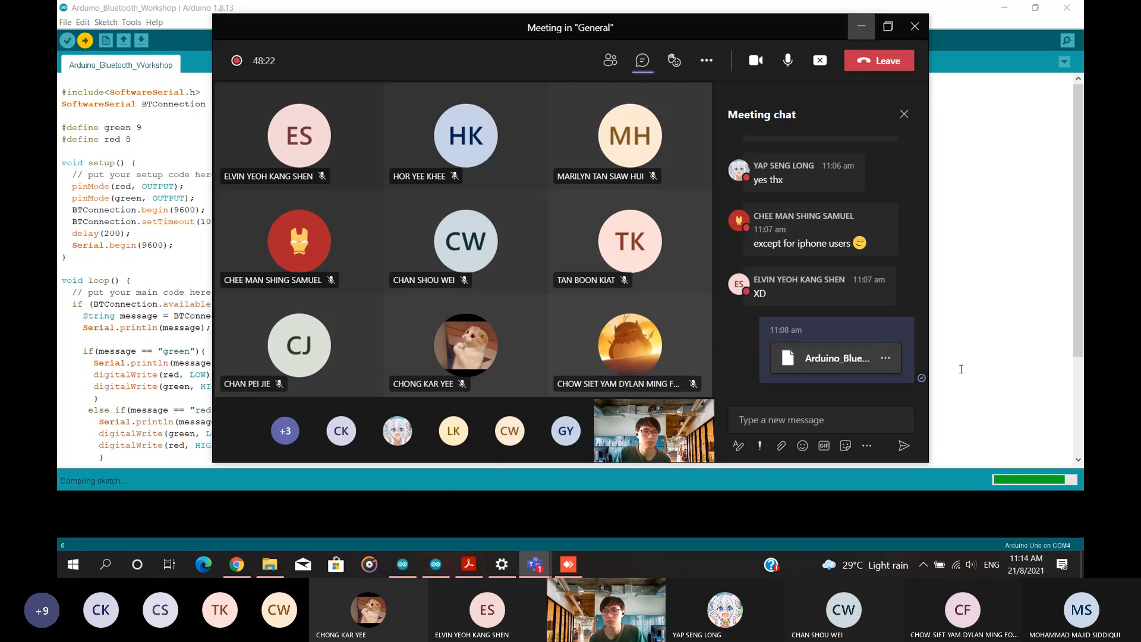
{"action": "left_click", "coordinate": [857, 32]}
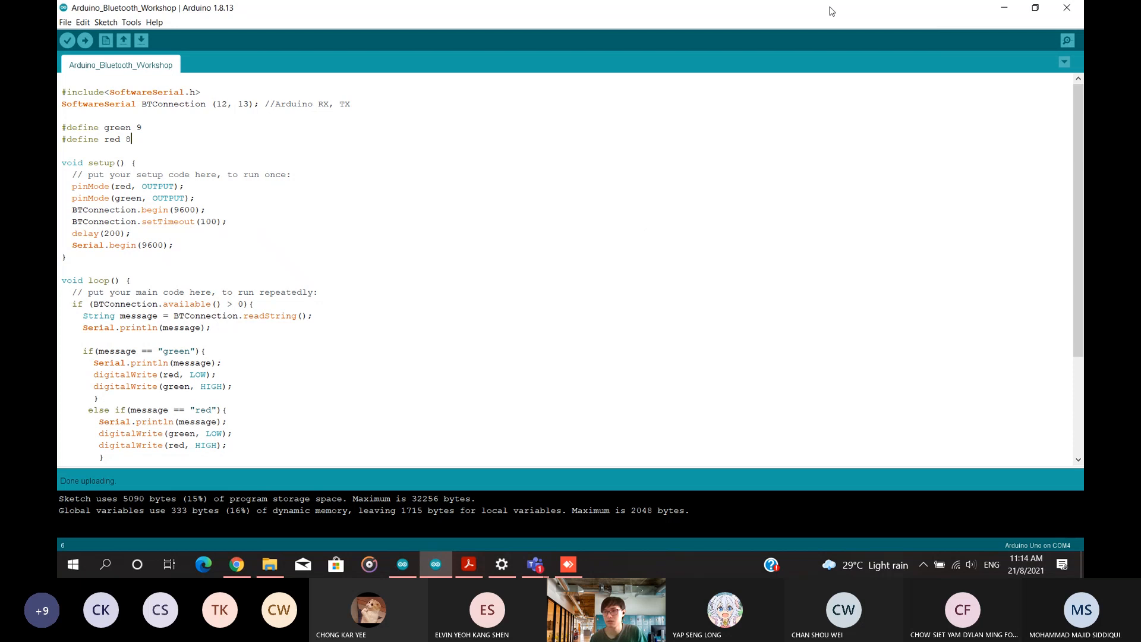
Open the COM4 Serial Monitor and place it over the phone's app view in AnyDesk.
{"action": "left_click", "coordinate": [1068, 41]}
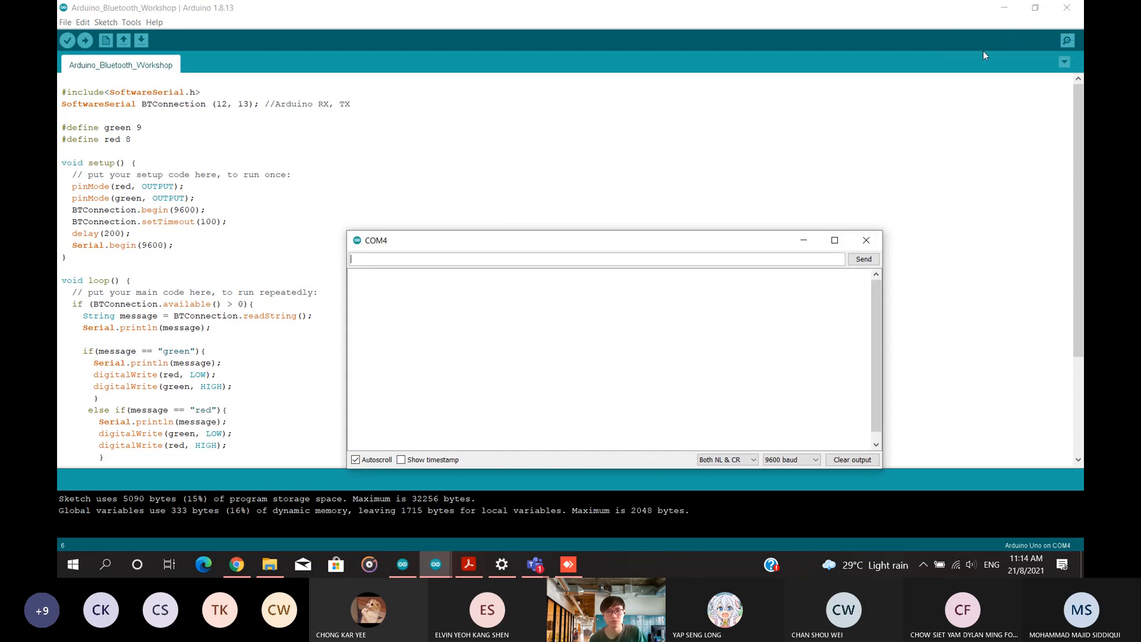
{"action": "left_click", "coordinate": [569, 564]}
{"action": "left_click", "coordinate": [403, 564]}
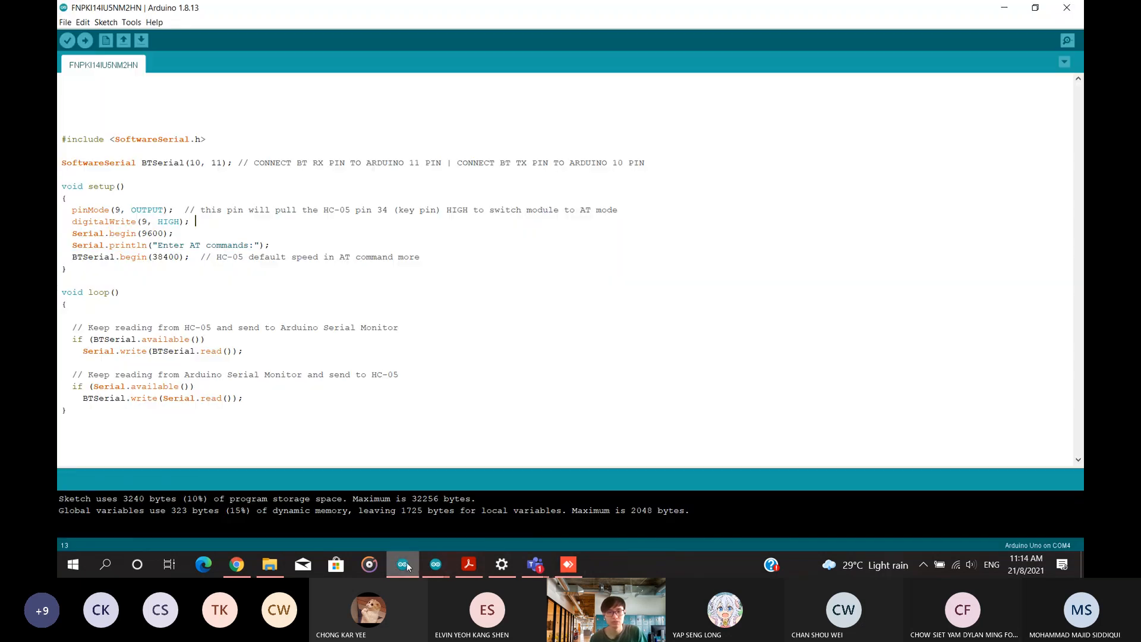
{"action": "mouse_move", "coordinate": [430, 570]}
{"action": "left_click", "coordinate": [470, 517]}
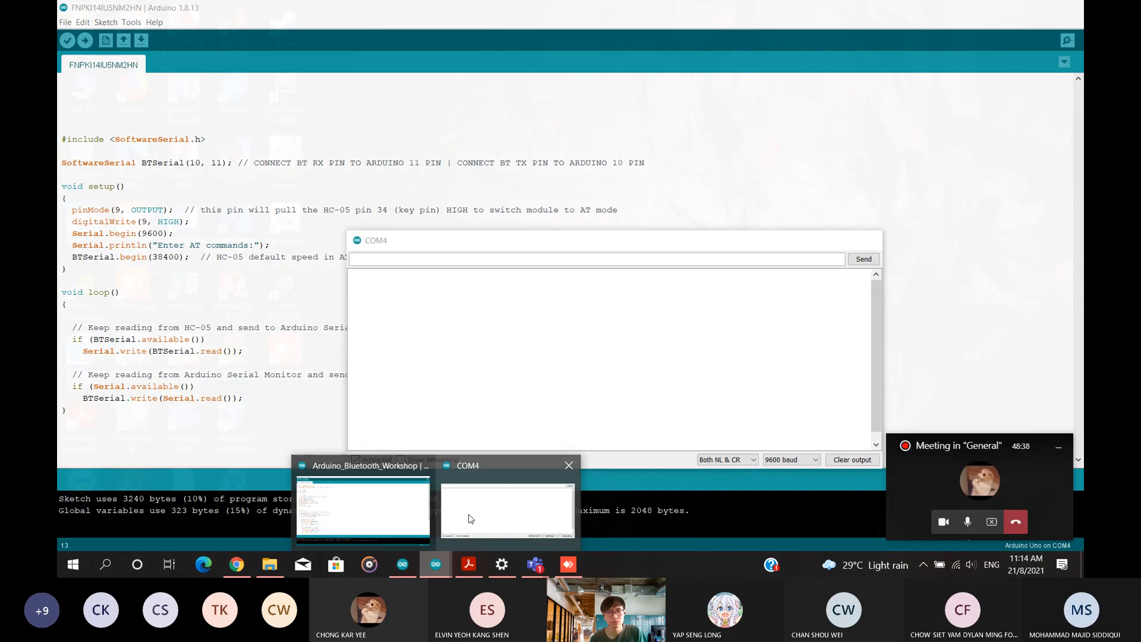
{"action": "left_click", "coordinate": [569, 564]}
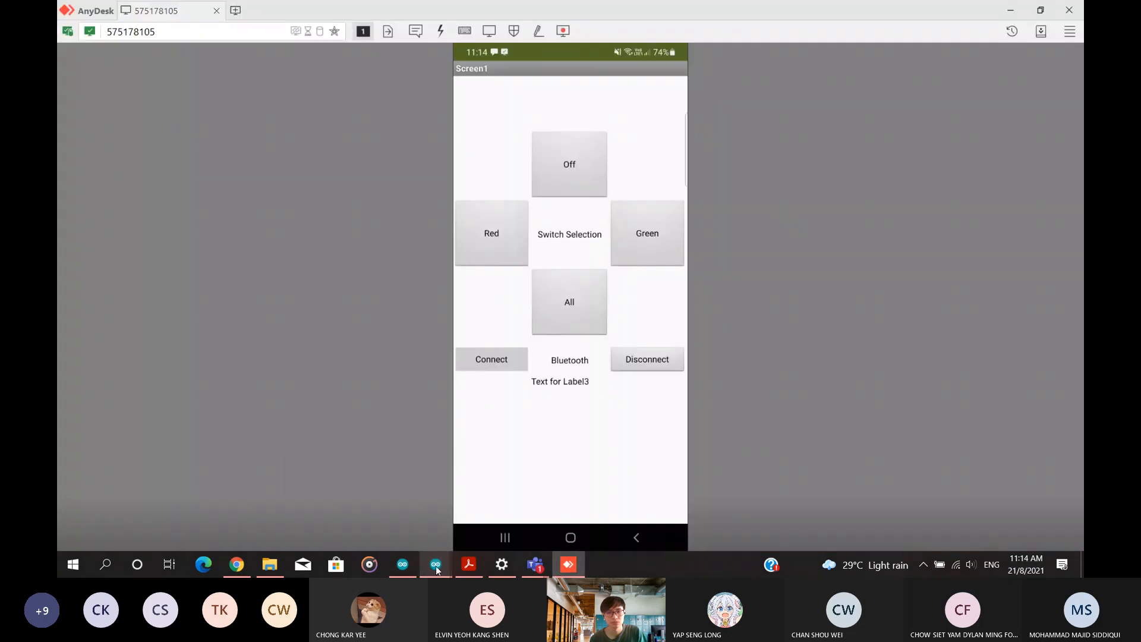
{"action": "mouse_move", "coordinate": [436, 564]}
{"action": "left_click", "coordinate": [462, 510]}
{"action": "left_click_drag", "start_coordinate": [642, 245], "coordinate": [415, 301]}
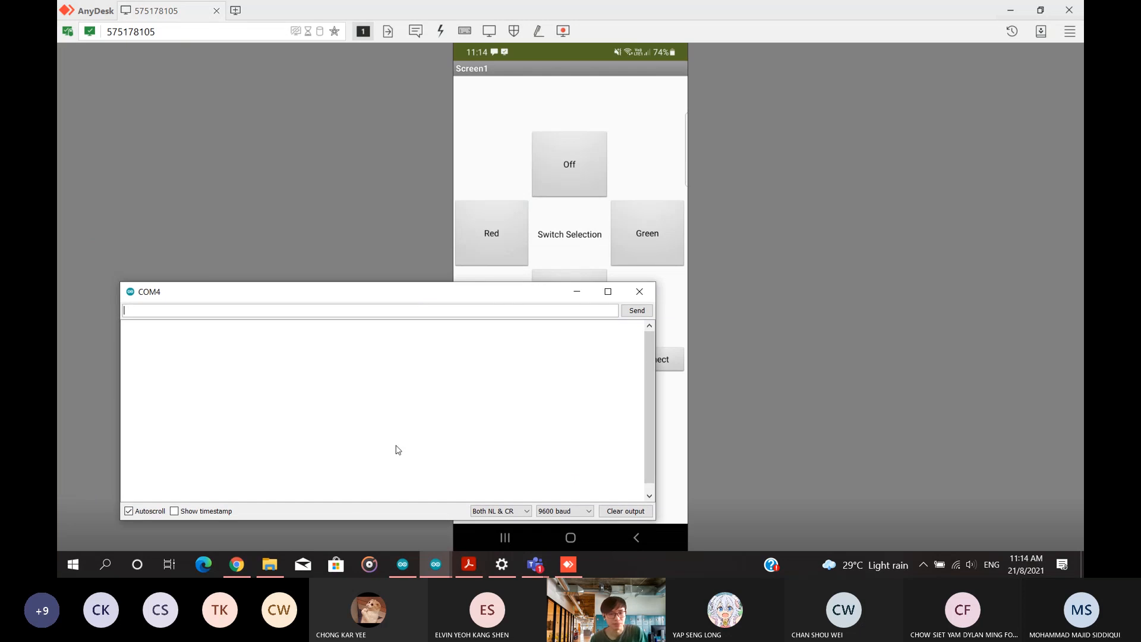
Switch to App Inventor and examine the SendText blocks of the Red, Green, All and Off buttons.
{"action": "left_click", "coordinate": [237, 564]}
{"action": "scroll", "coordinate": [555, 293], "scroll_direction": "down", "scroll_amount": 1}
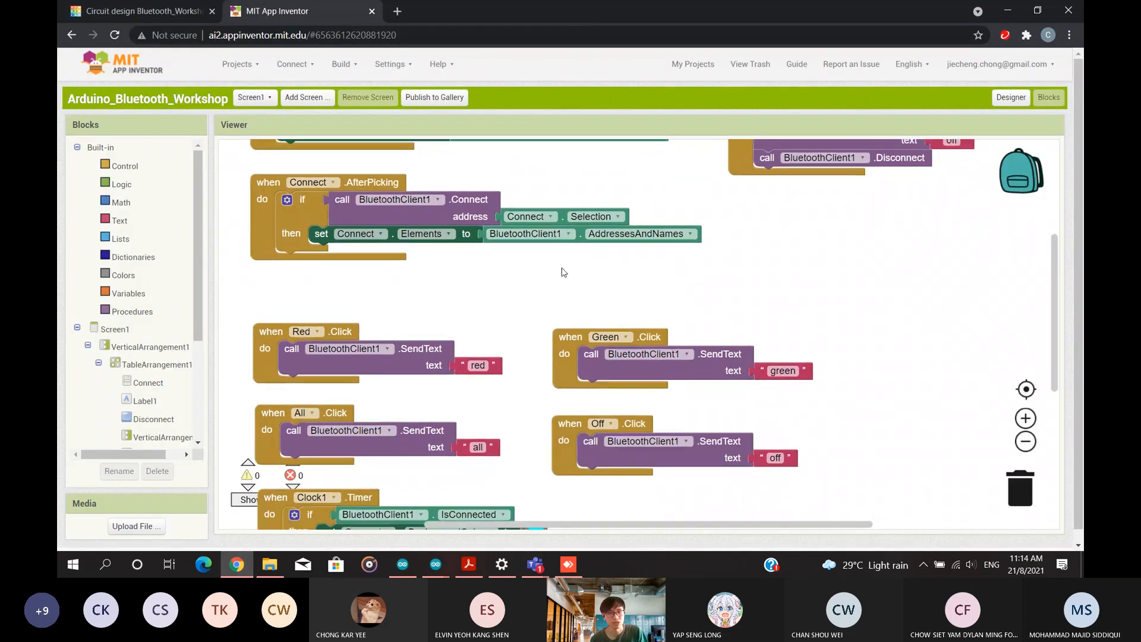
{"action": "scroll", "coordinate": [344, 389], "scroll_direction": "down", "scroll_amount": 2}
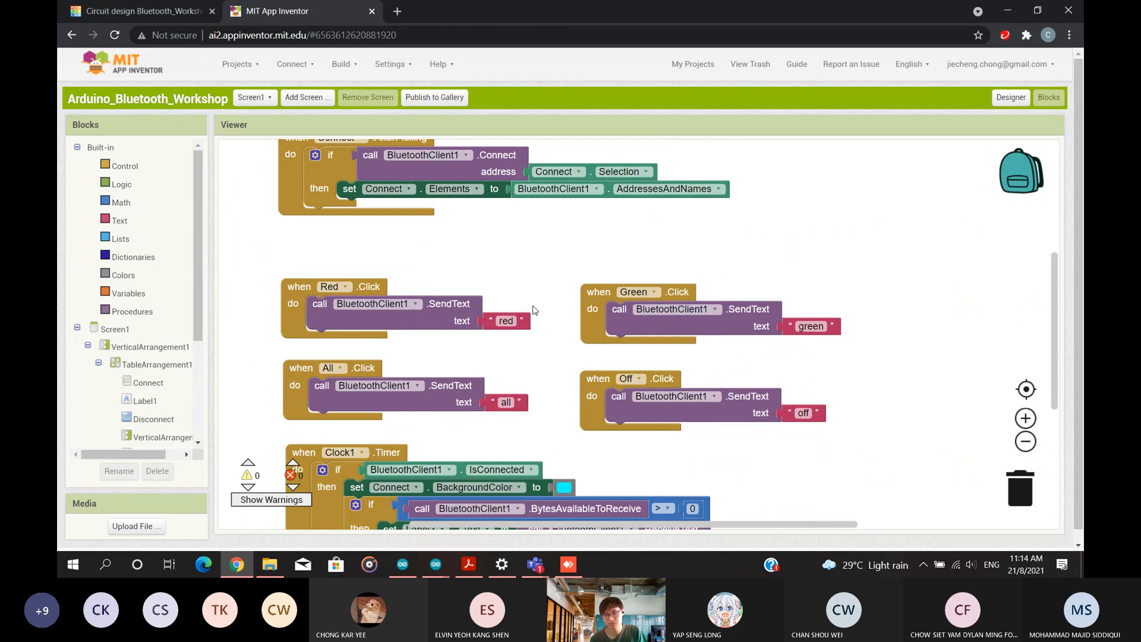
Return to the Arduino_Bluetooth_Workshop sketch and examine the Serial.println(message) line in its loop function.
{"action": "mouse_move", "coordinate": [434, 575]}
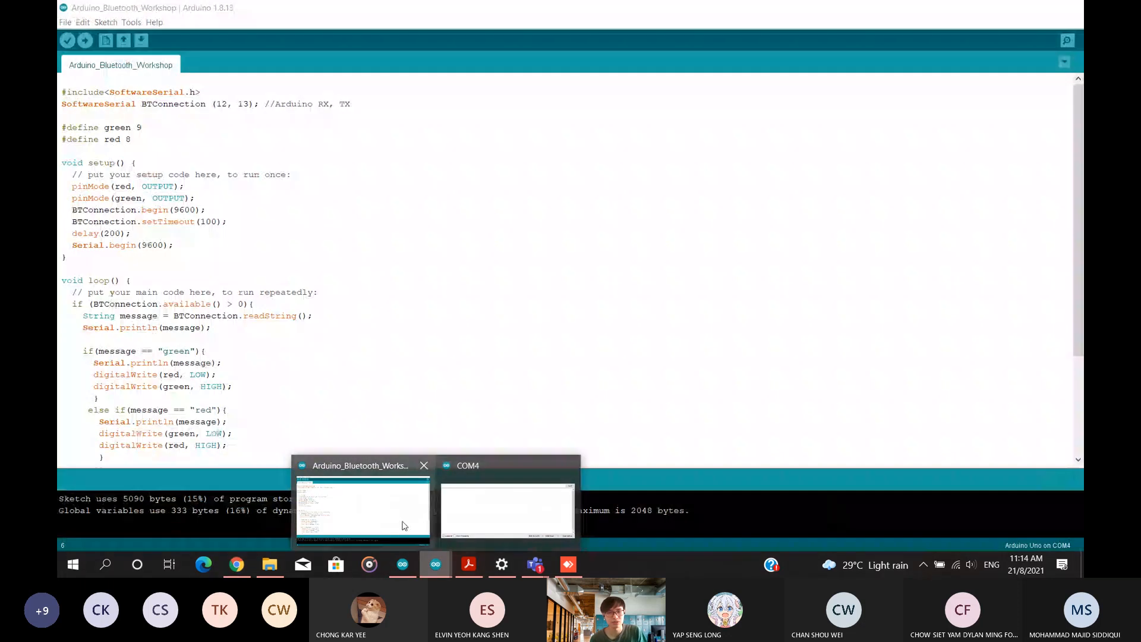
{"action": "left_click", "coordinate": [403, 524]}
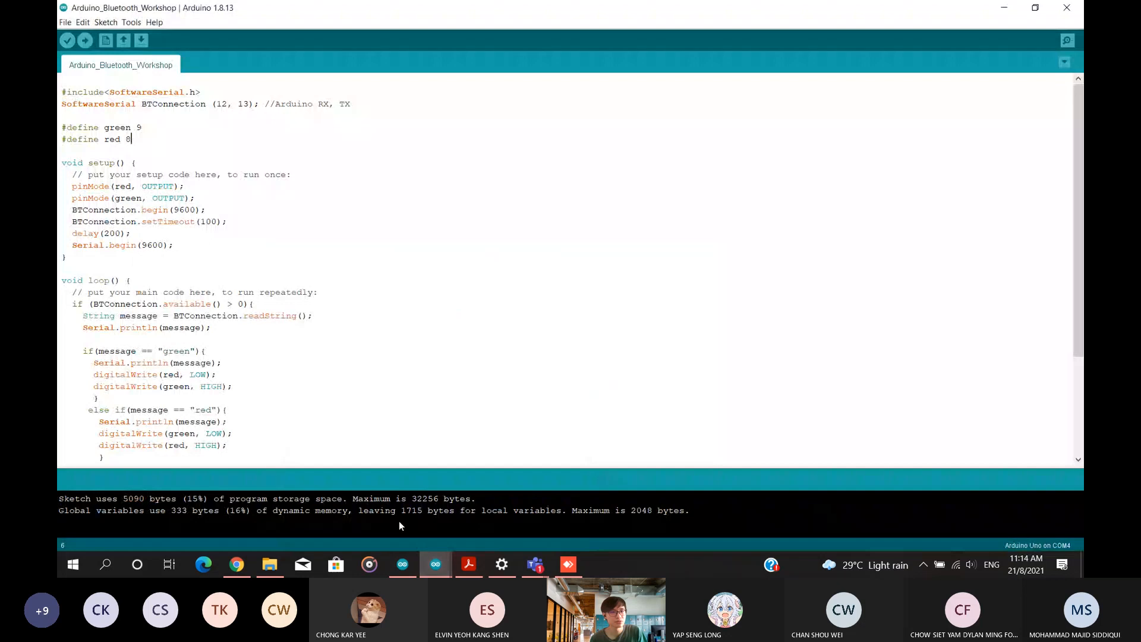
{"action": "scroll", "coordinate": [196, 333], "scroll_direction": "down", "scroll_amount": 3}
{"action": "scroll", "coordinate": [254, 318], "scroll_direction": "down", "scroll_amount": 1}
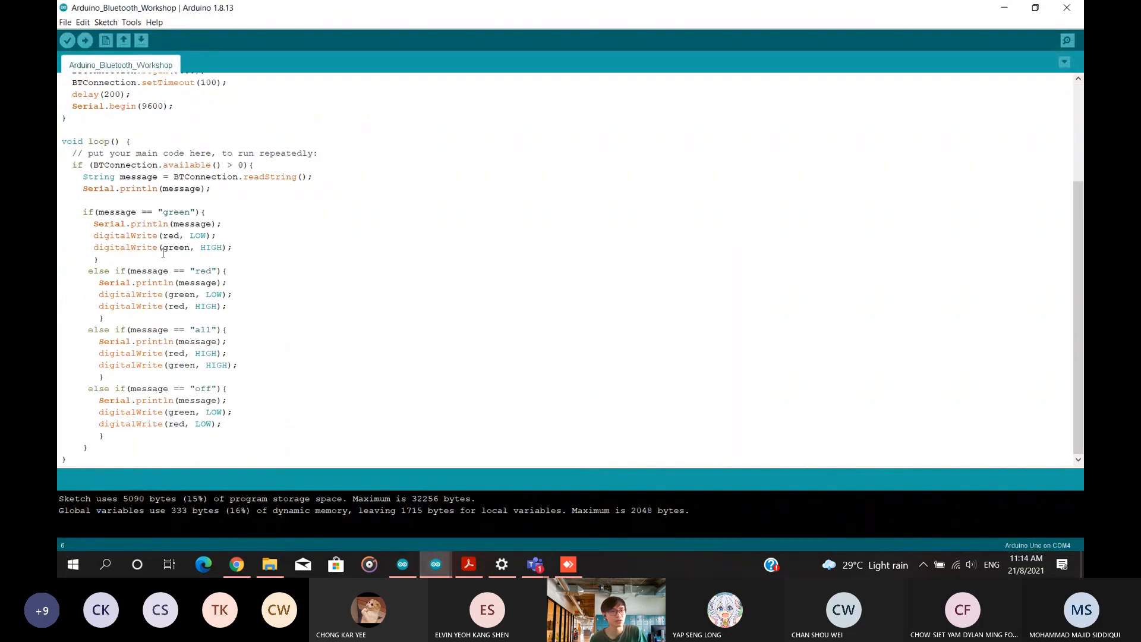
{"action": "left_click_drag", "start_coordinate": [82, 193], "coordinate": [222, 187]}
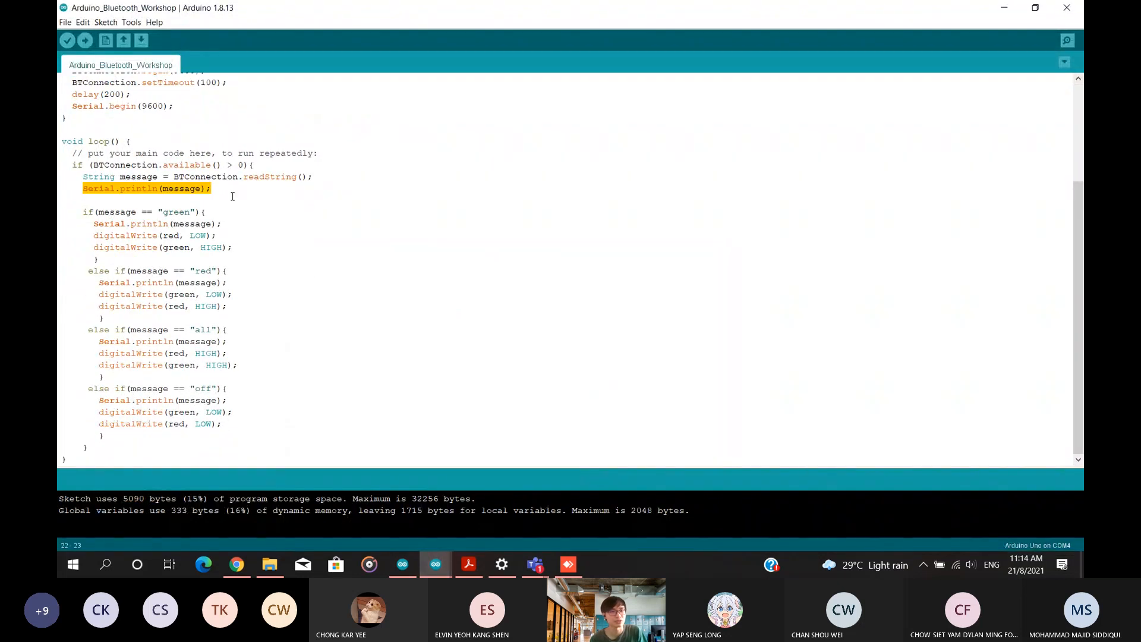
{"action": "left_click", "coordinate": [222, 187]}
{"action": "left_click", "coordinate": [284, 202]}
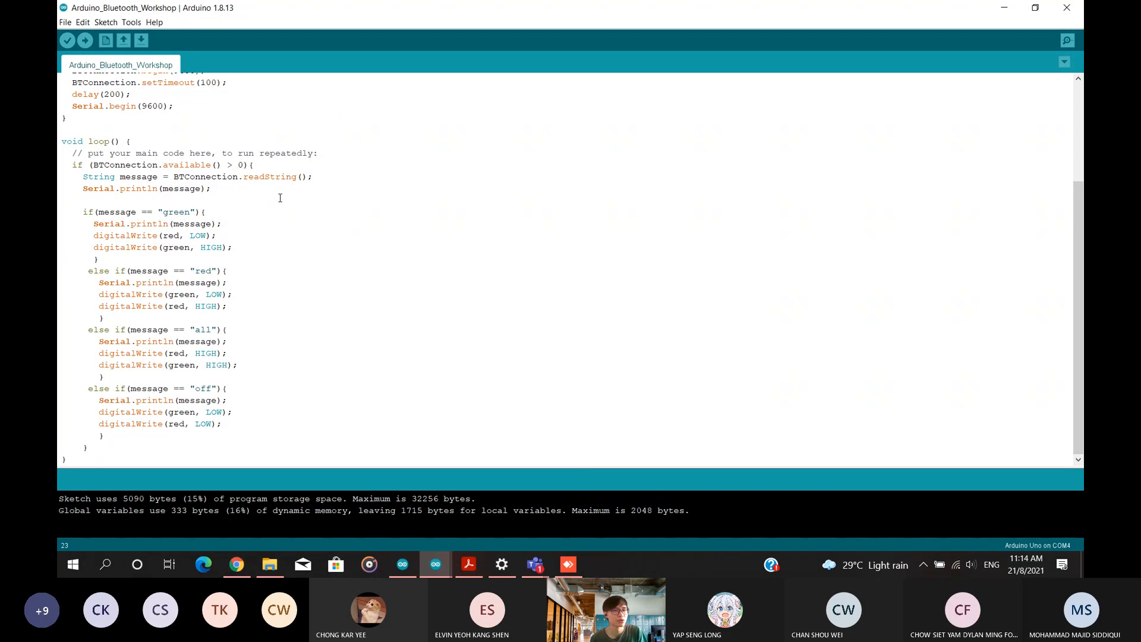
Examine how the loop checks BTConnection.available() > 0 and stores the BTConnection.readString() text in the String message variable.
{"action": "left_click_drag", "start_coordinate": [86, 172], "coordinate": [271, 185]}
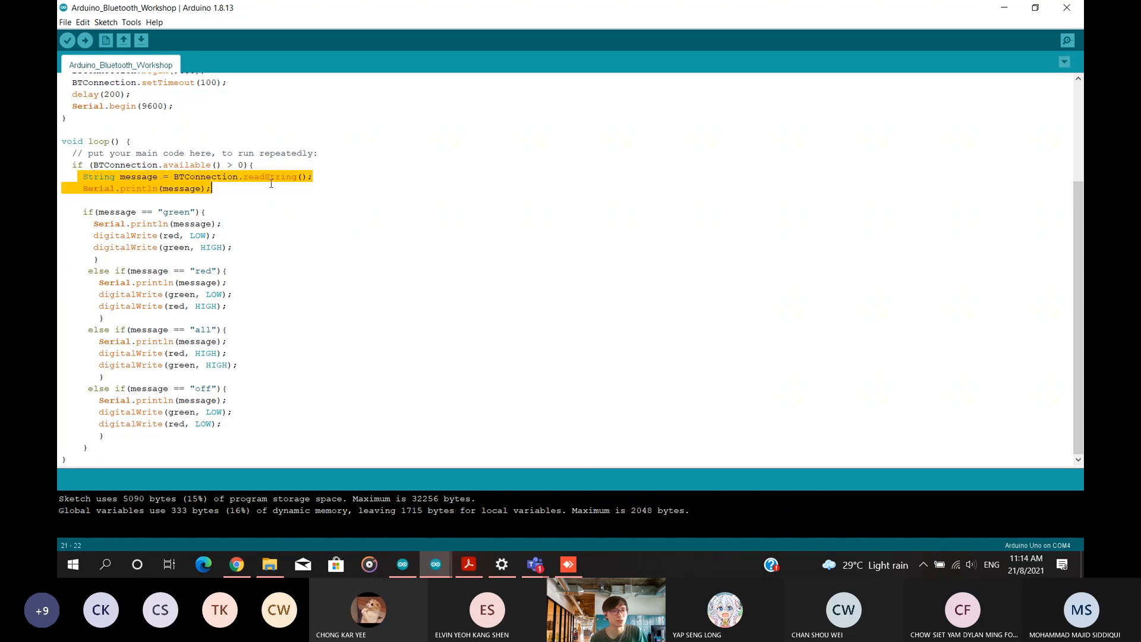
{"action": "left_click", "coordinate": [271, 185]}
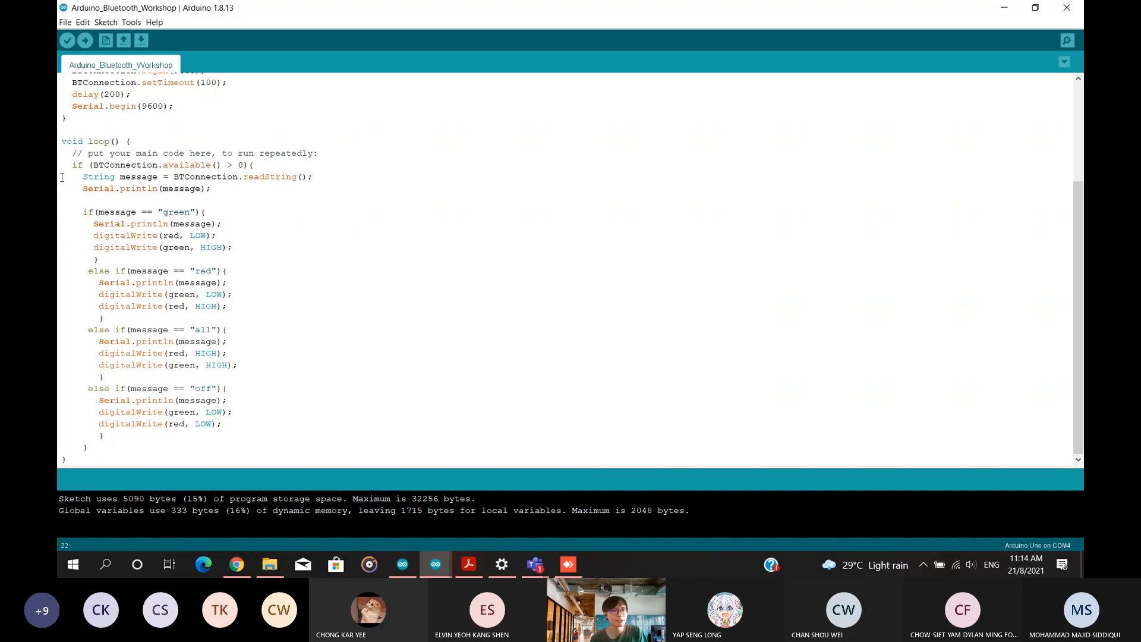
{"action": "left_click_drag", "start_coordinate": [87, 168], "coordinate": [232, 165]}
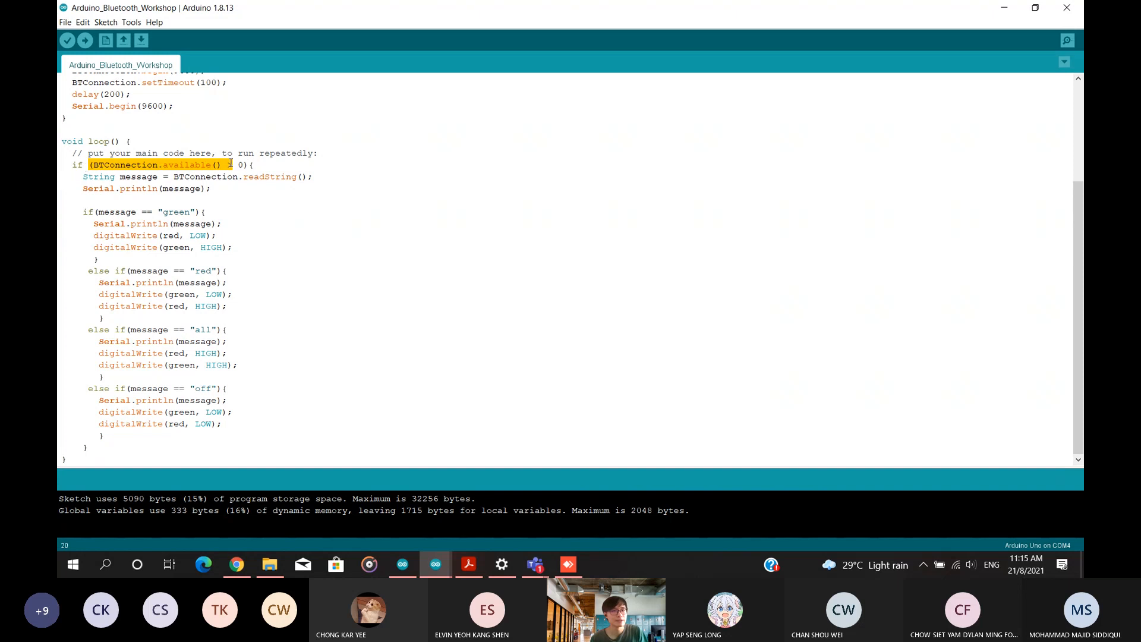
{"action": "left_click", "coordinate": [232, 165]}
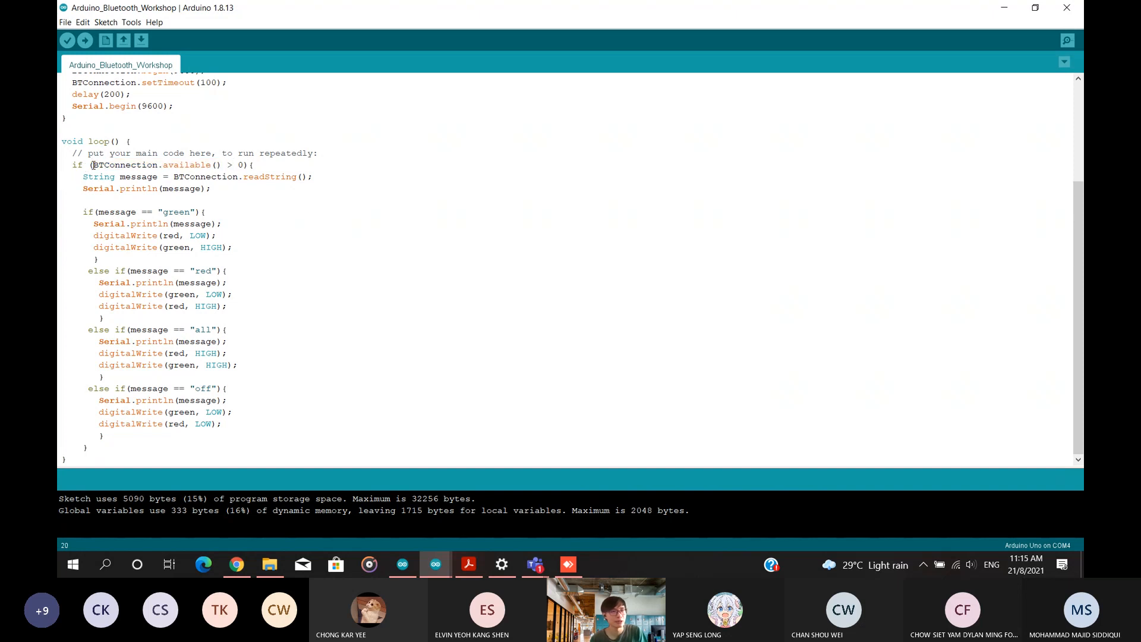
{"action": "left_click_drag", "start_coordinate": [92, 164], "coordinate": [247, 164]}
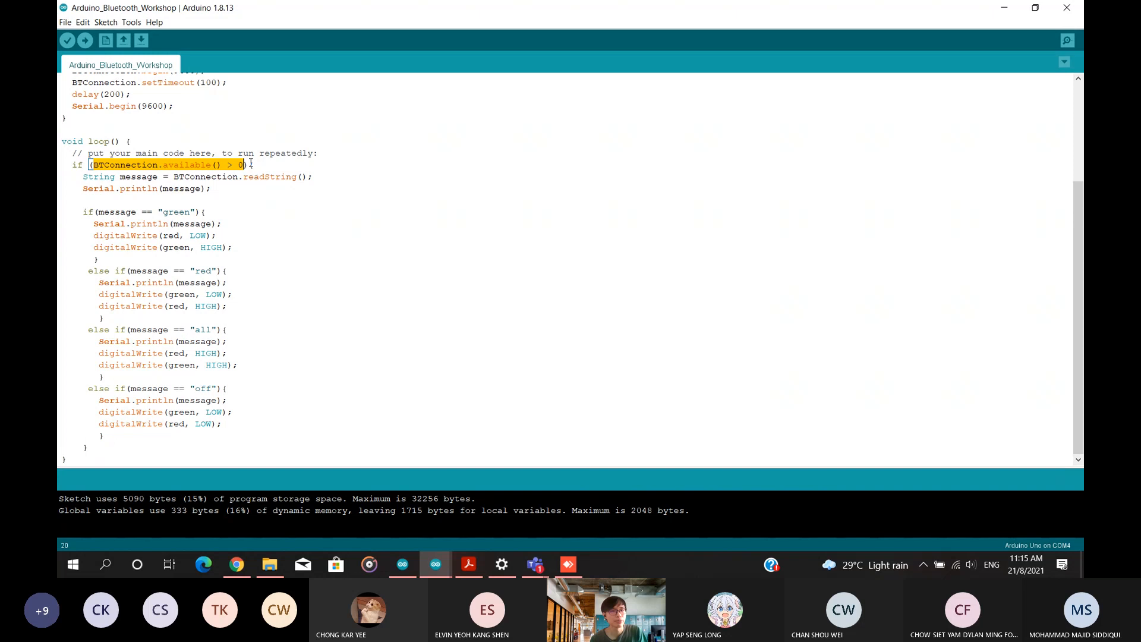
{"action": "left_click", "coordinate": [257, 163]}
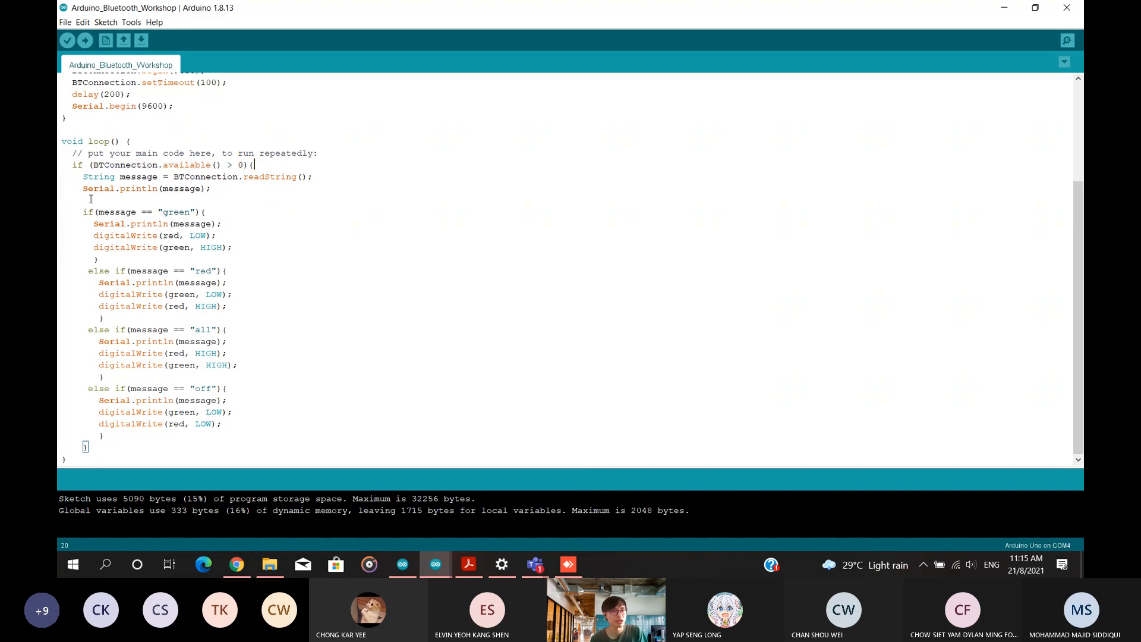
{"action": "left_click_drag", "start_coordinate": [84, 177], "coordinate": [165, 177]}
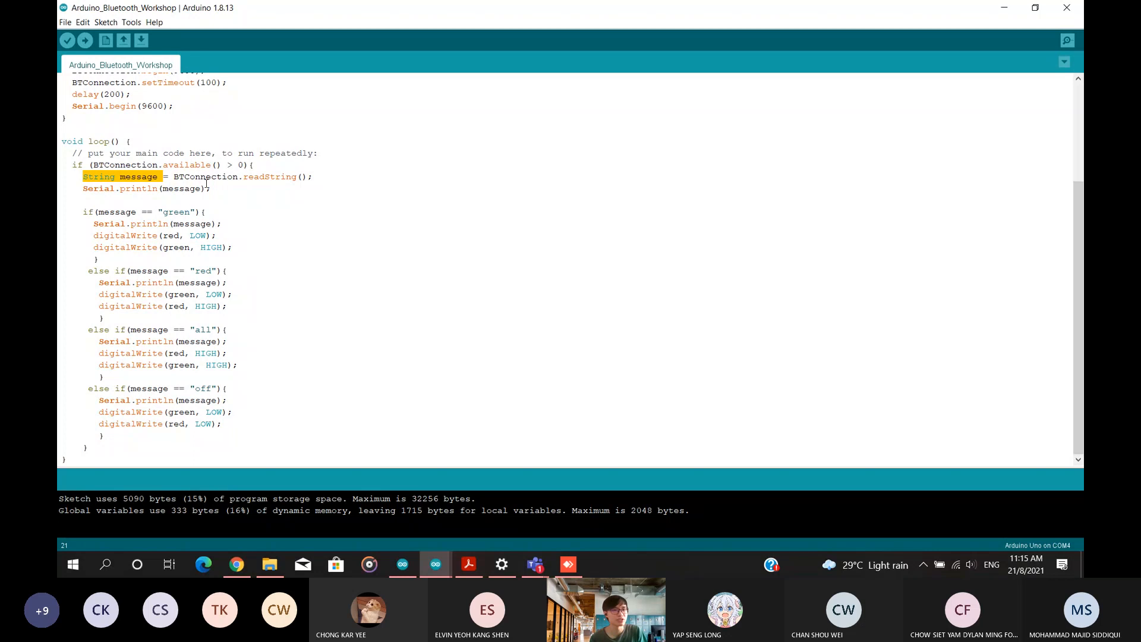
Examine how the message variable takes the BTConnection.readString() text and how Serial.println(message) prints it in the loop function.
{"action": "left_click", "coordinate": [165, 180]}
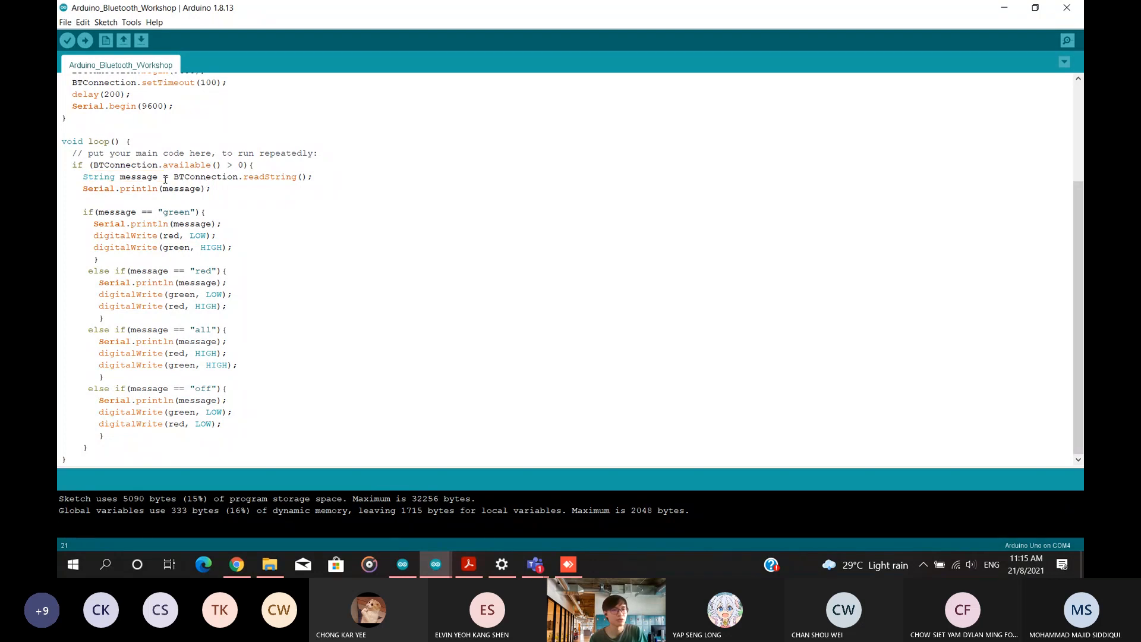
{"action": "left_click_drag", "start_coordinate": [84, 177], "coordinate": [259, 176]}
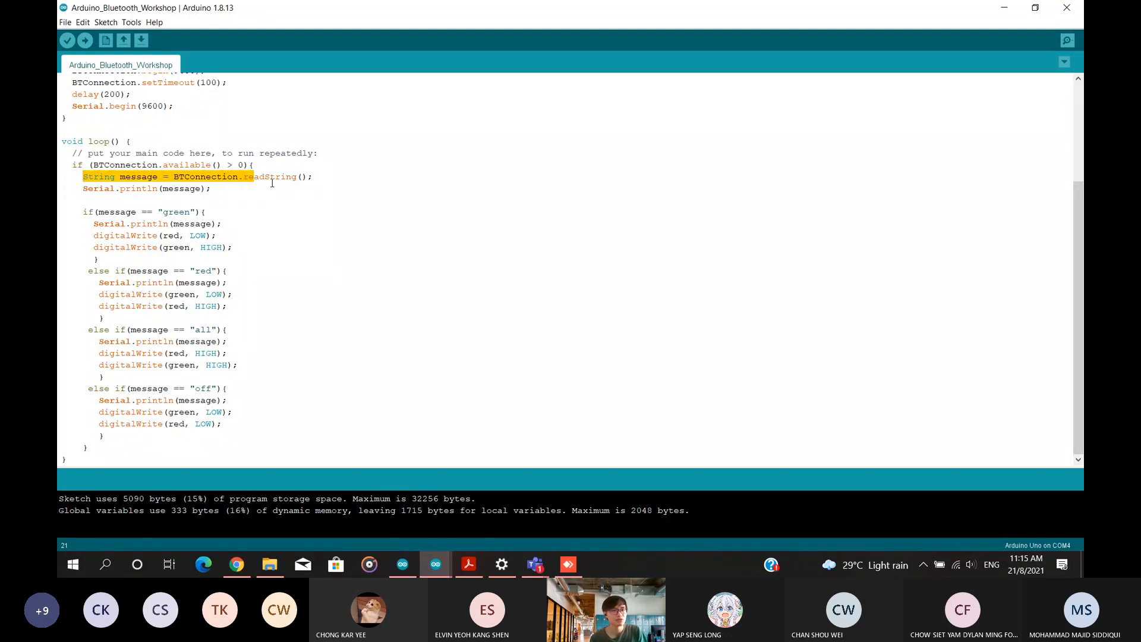
{"action": "left_click", "coordinate": [270, 189]}
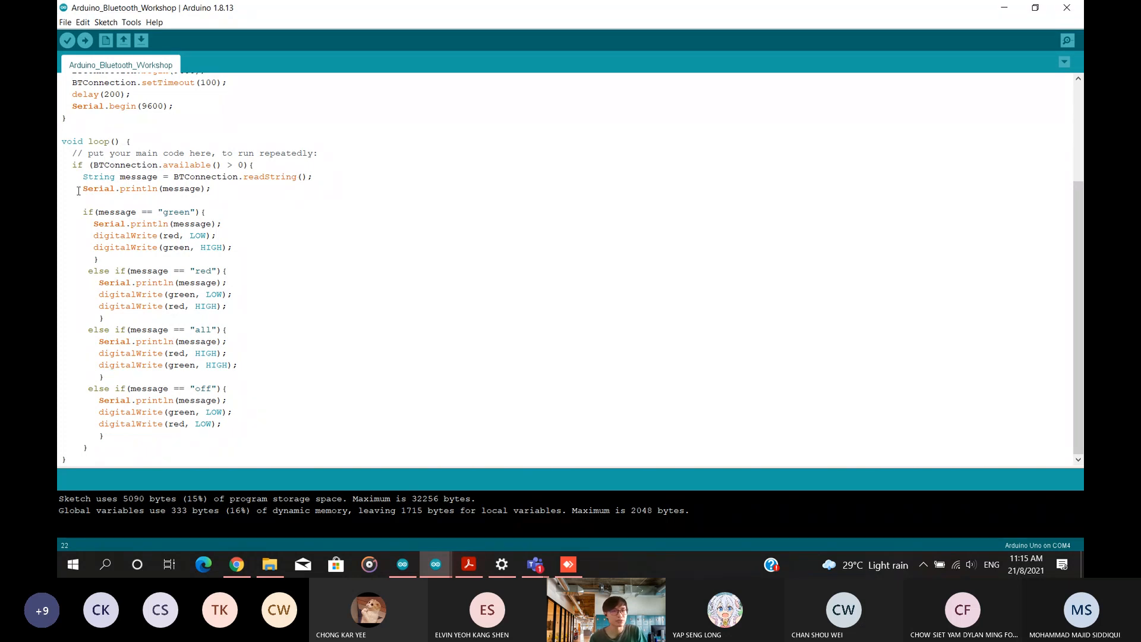
{"action": "left_click_drag", "start_coordinate": [79, 191], "coordinate": [237, 195]}
{"action": "left_click", "coordinate": [238, 194]}
{"action": "left_click_drag", "start_coordinate": [89, 188], "coordinate": [224, 195]}
{"action": "left_click", "coordinate": [230, 198]}
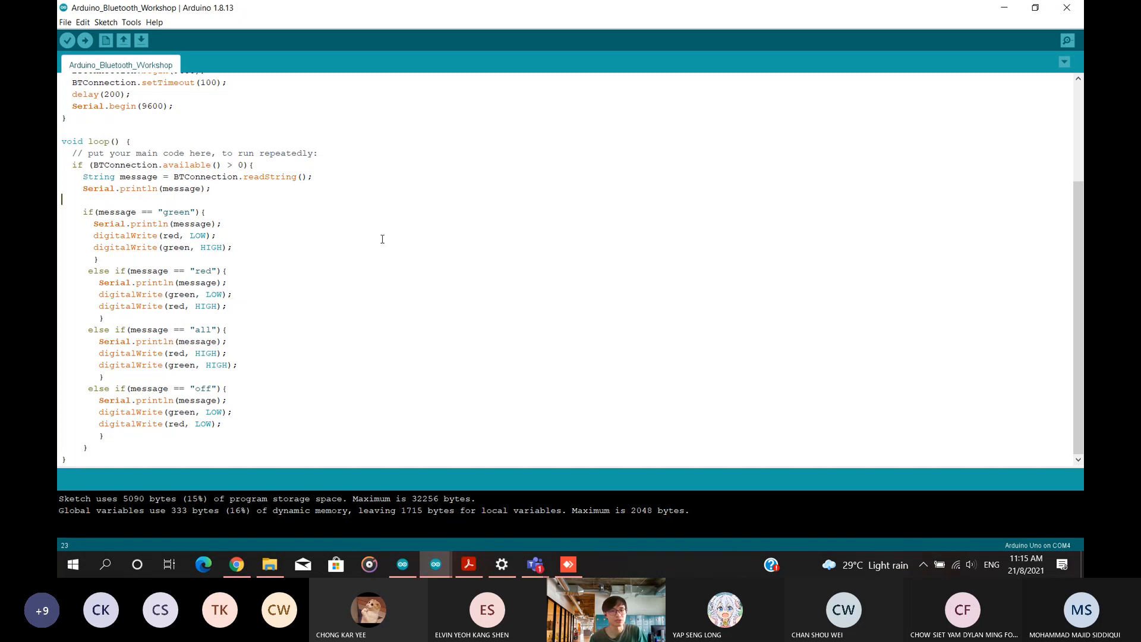
Switch to AnyDesk, show the COM4 Serial Monitor over the phone's app view and try to send the Red command.
{"action": "left_click", "coordinate": [562, 567]}
{"action": "mouse_move", "coordinate": [436, 565]}
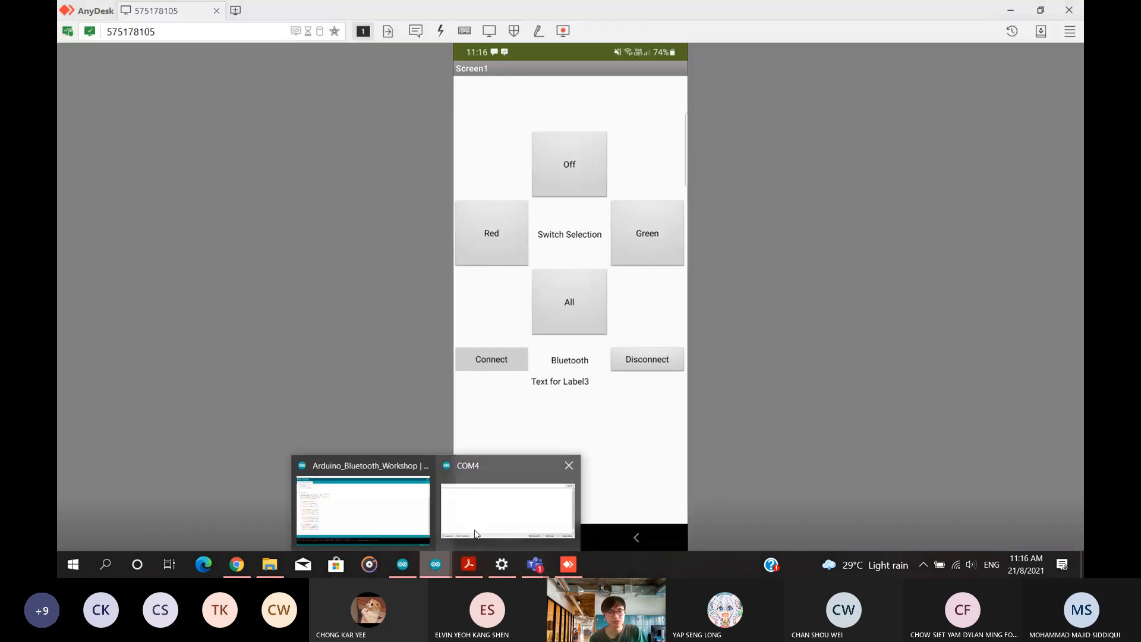
{"action": "left_click", "coordinate": [475, 534]}
{"action": "left_click_drag", "start_coordinate": [414, 313], "coordinate": [461, 332]}
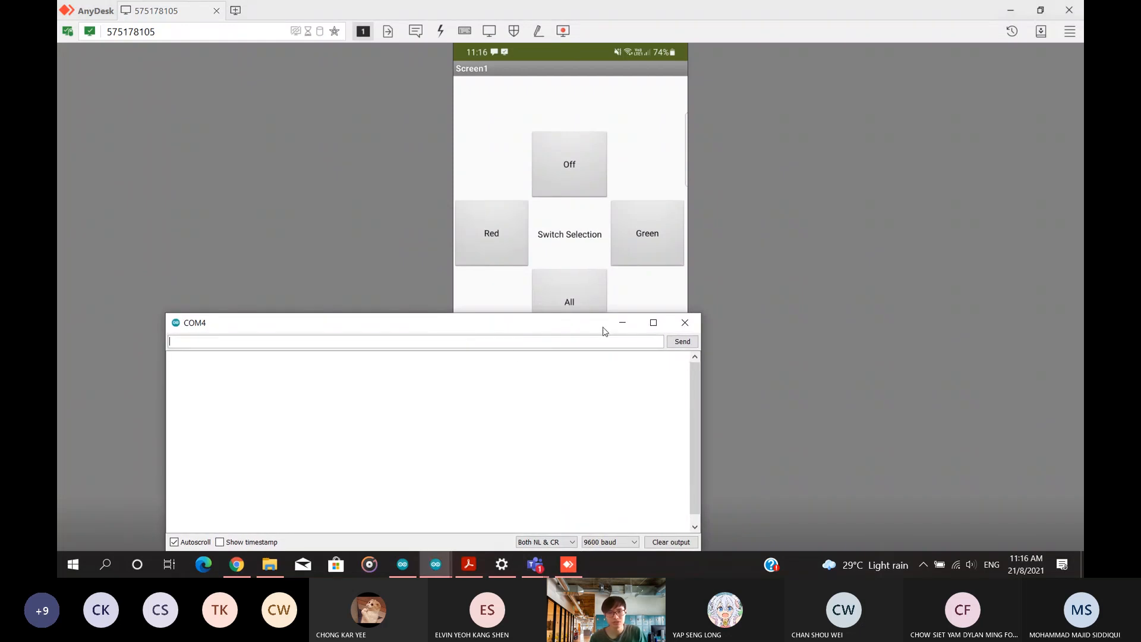
{"action": "left_click", "coordinate": [497, 244]}
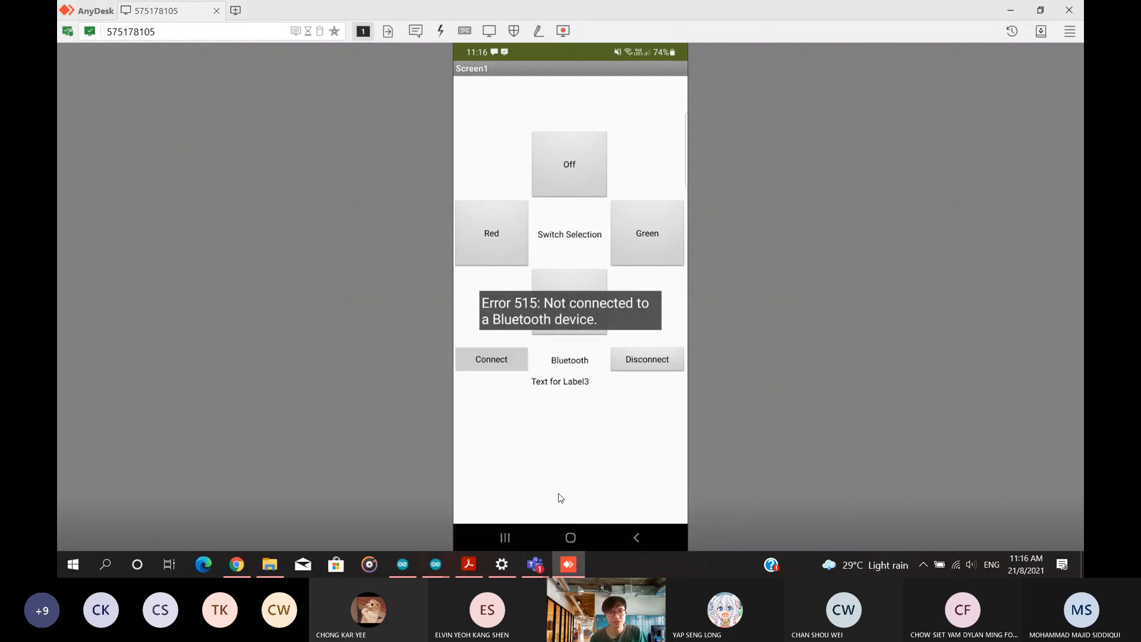
Try to connect the phone app over Bluetooth to DESKTOP-4BO87ID from the paired device list.
{"action": "left_click", "coordinate": [512, 359]}
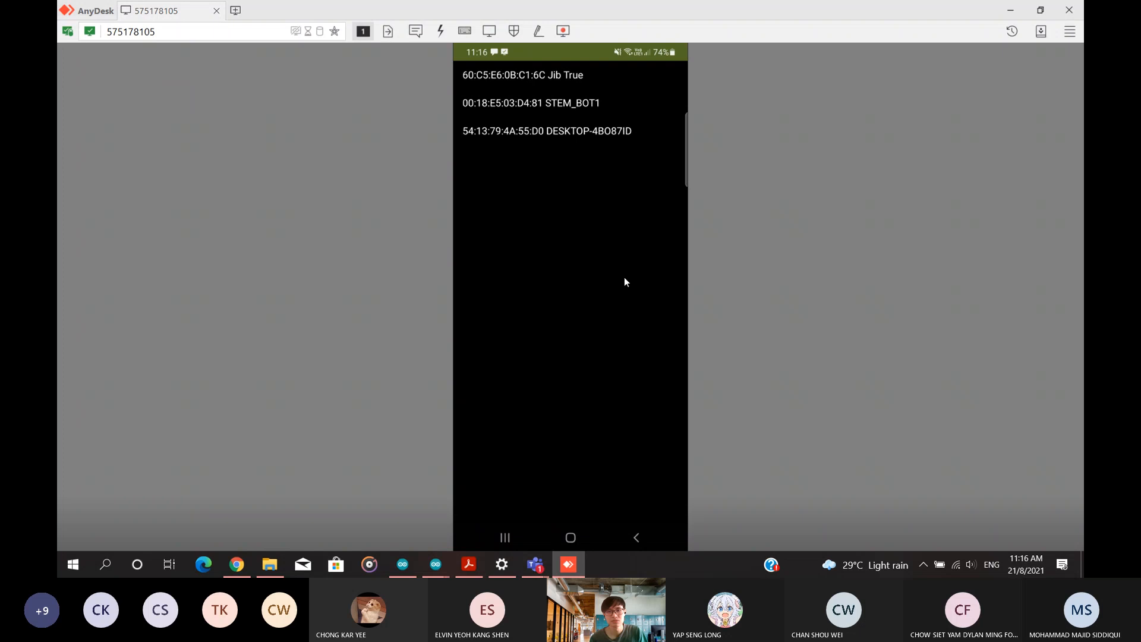
{"action": "left_click", "coordinate": [552, 136]}
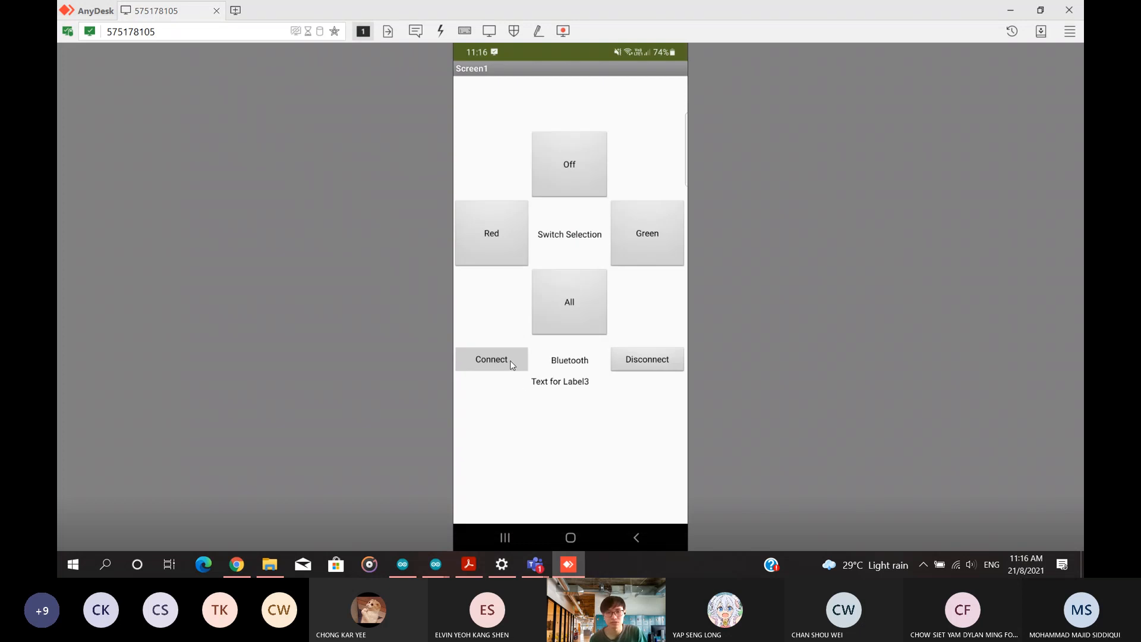
{"action": "left_click", "coordinate": [510, 360]}
{"action": "left_click", "coordinate": [537, 132]}
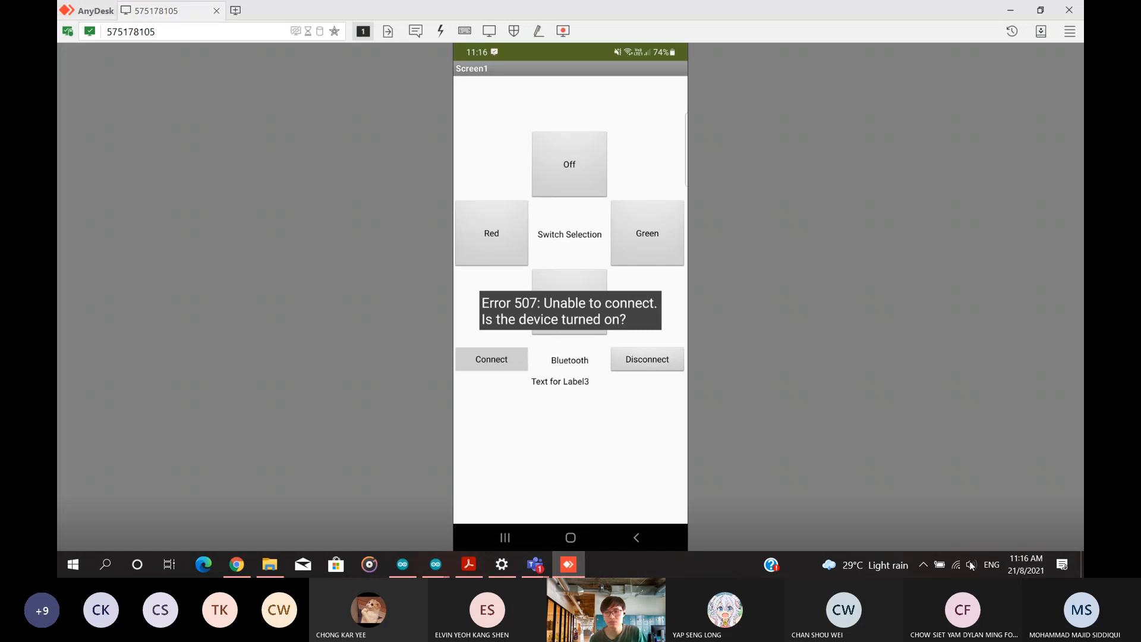
Open the computer's Bluetooth settings and remove the Galaxy A50 from the paired devices.
{"action": "left_click", "coordinate": [1067, 567]}
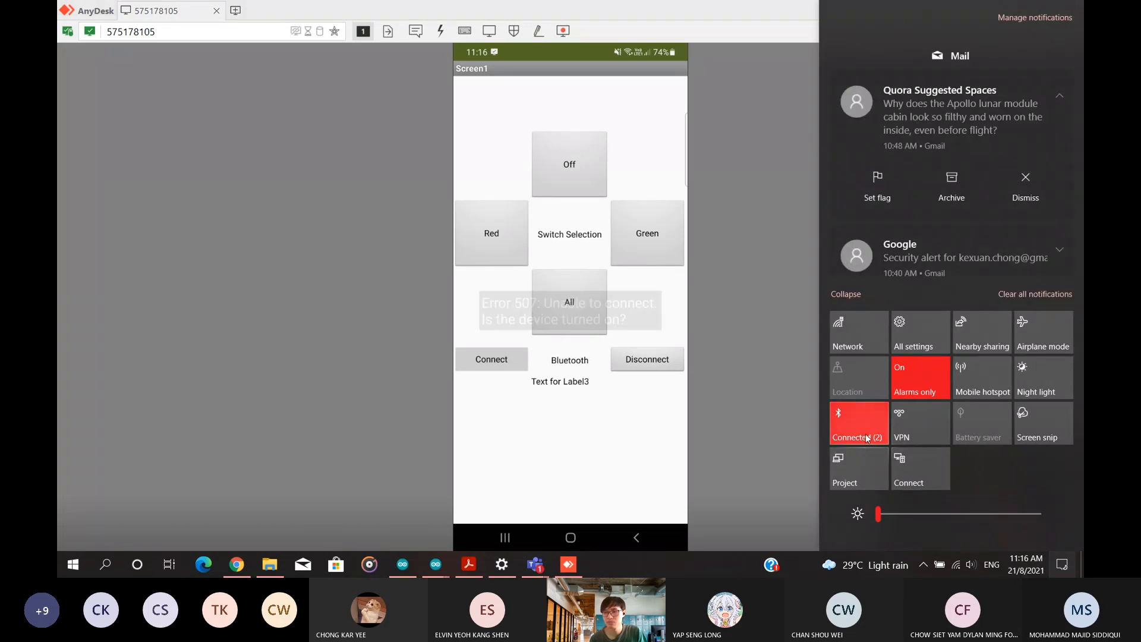
{"action": "right_click", "coordinate": [868, 429]}
{"action": "left_click", "coordinate": [892, 452]}
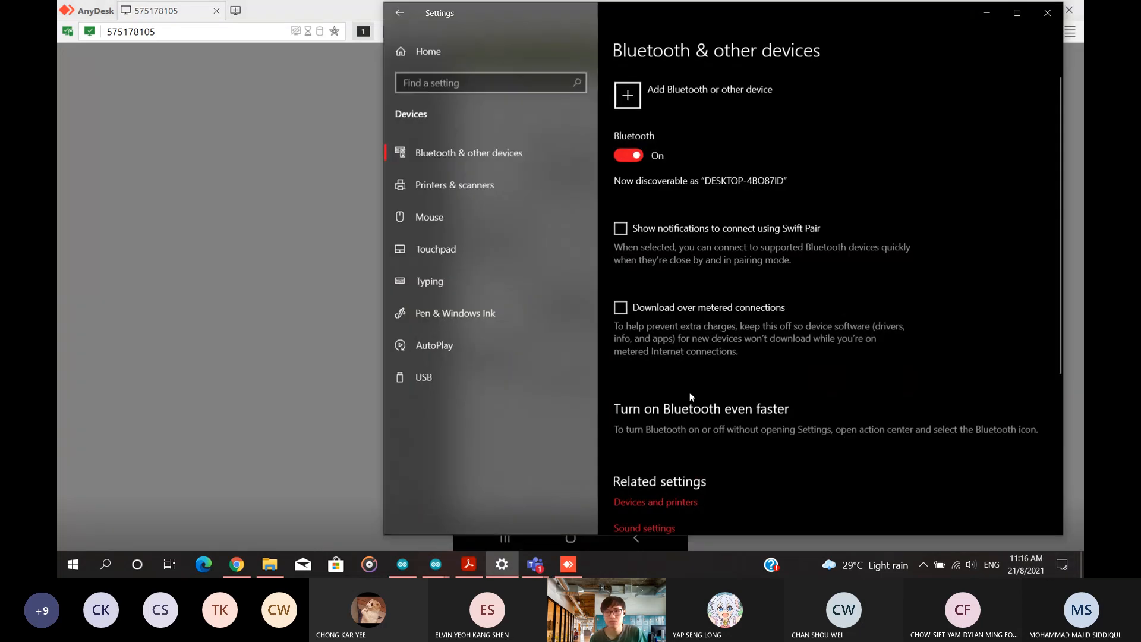
{"action": "scroll", "coordinate": [737, 398], "scroll_direction": "down", "scroll_amount": 3}
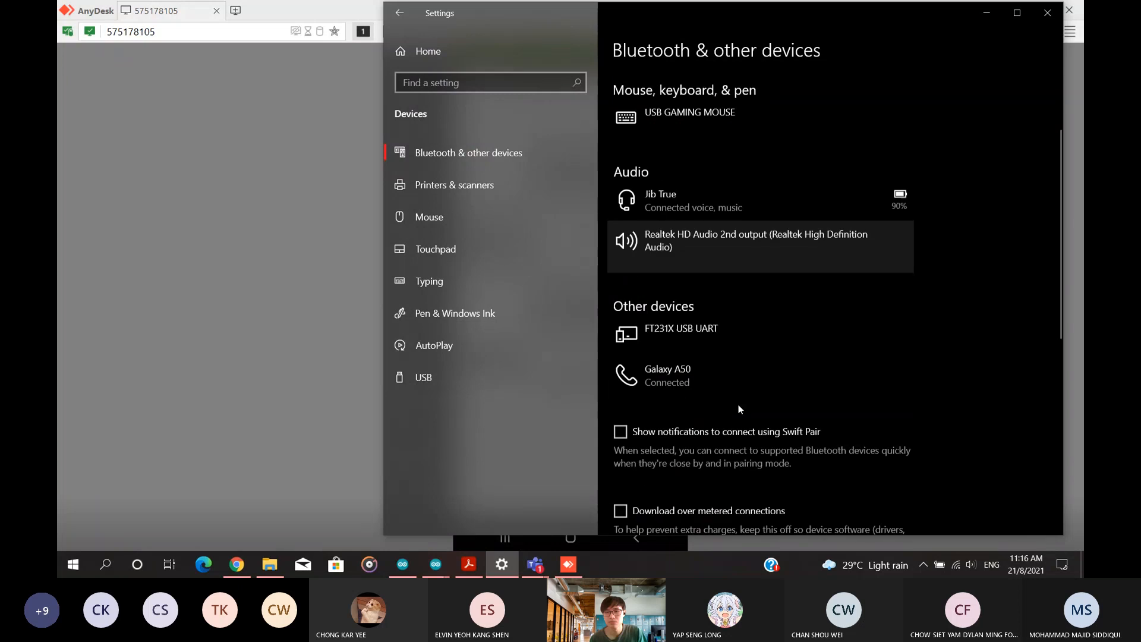
{"action": "left_click", "coordinate": [703, 341]}
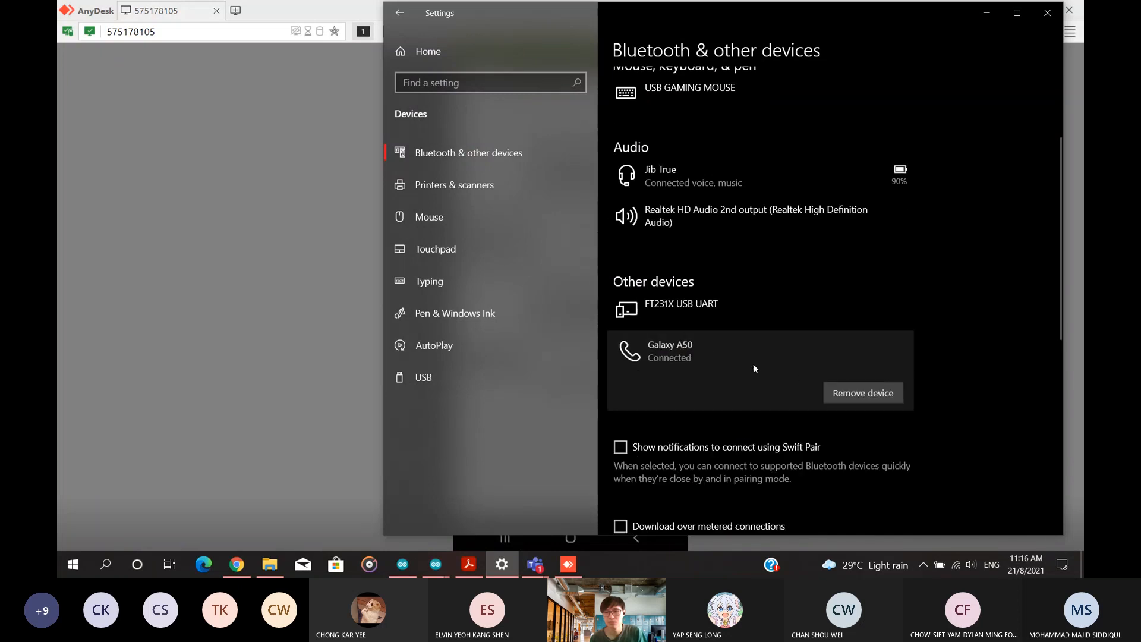
{"action": "scroll", "coordinate": [797, 352], "scroll_direction": "up", "scroll_amount": 2}
{"action": "scroll", "coordinate": [796, 354], "scroll_direction": "up", "scroll_amount": 5}
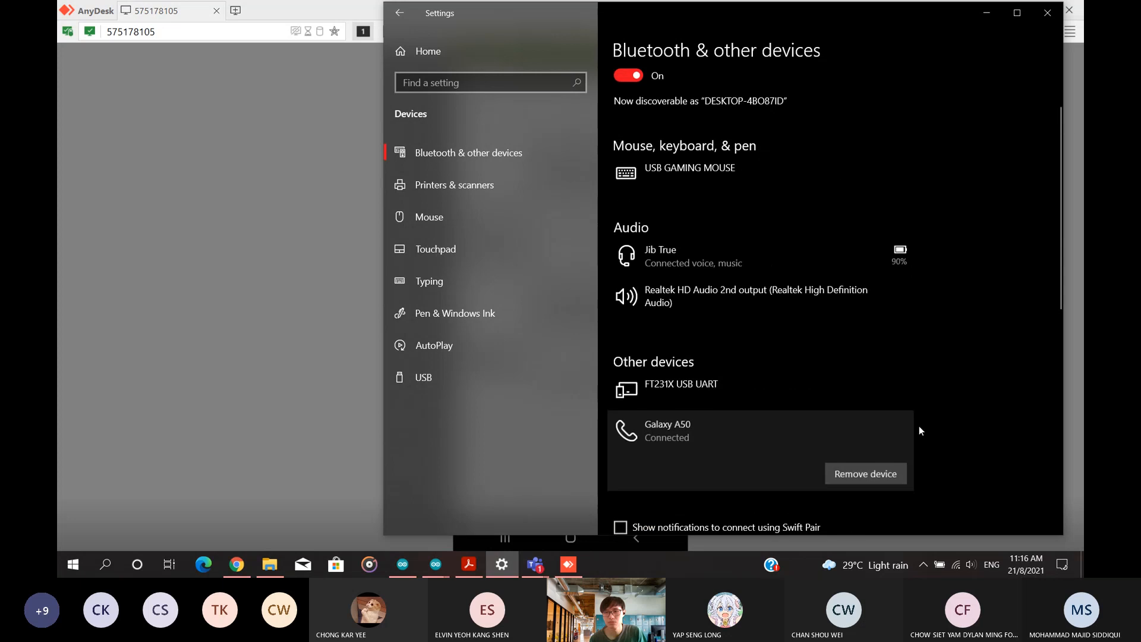
{"action": "left_click", "coordinate": [855, 474]}
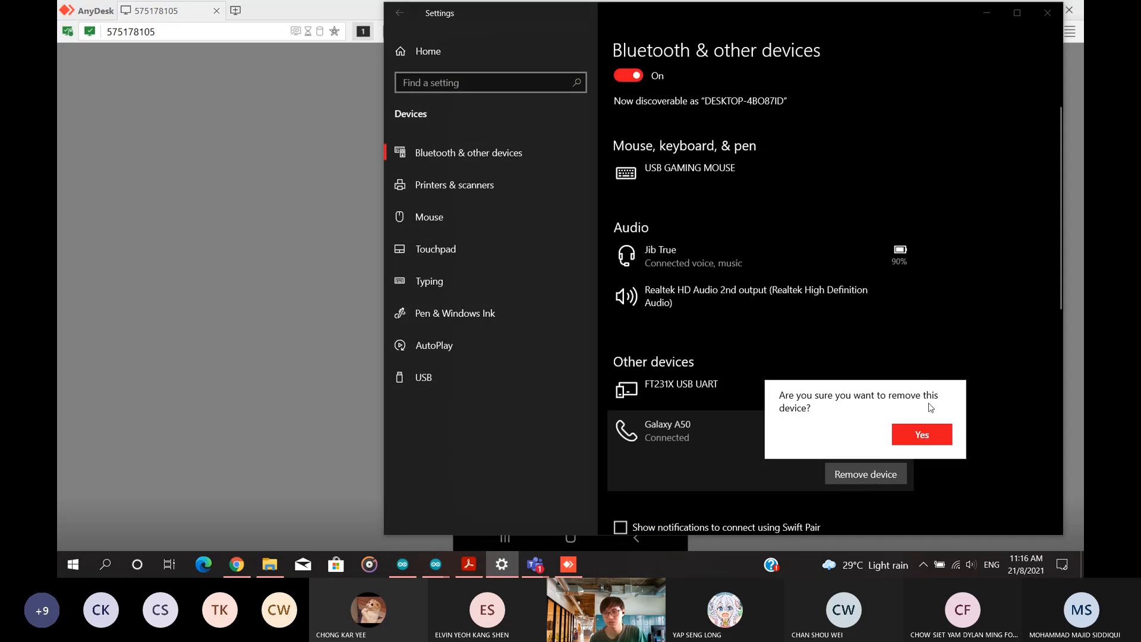
{"action": "left_click", "coordinate": [927, 435]}
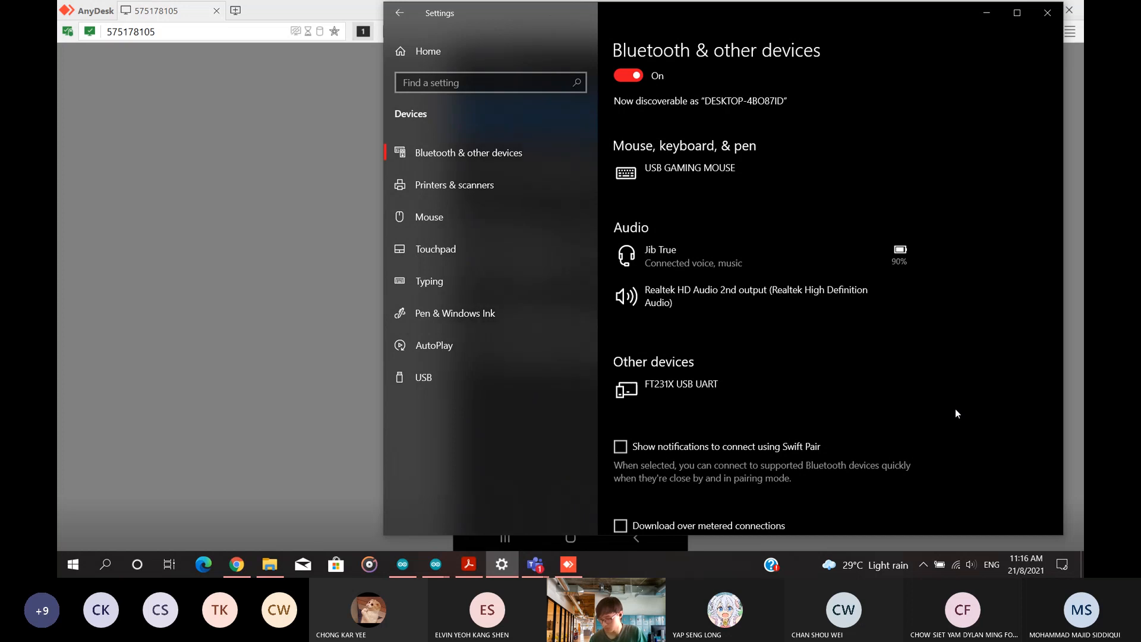
Add the Galaxy A50 as a Bluetooth device again and confirm the pairing PIN on the computer.
{"action": "scroll", "coordinate": [951, 408], "scroll_direction": "up", "scroll_amount": 3}
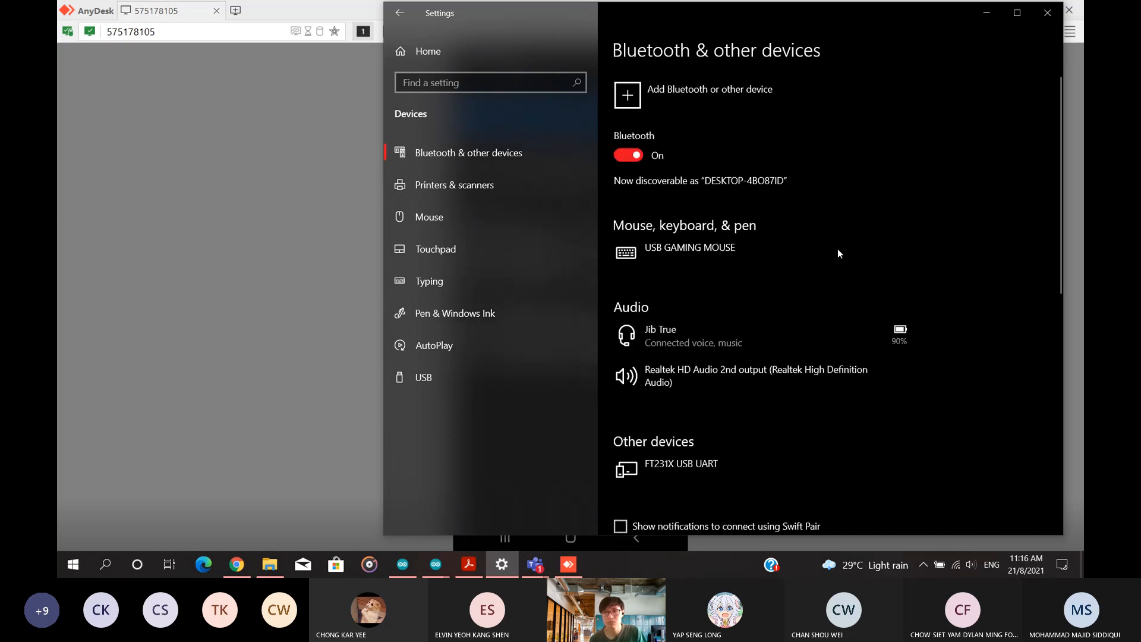
{"action": "left_click", "coordinate": [726, 91]}
{"action": "left_click", "coordinate": [632, 156]}
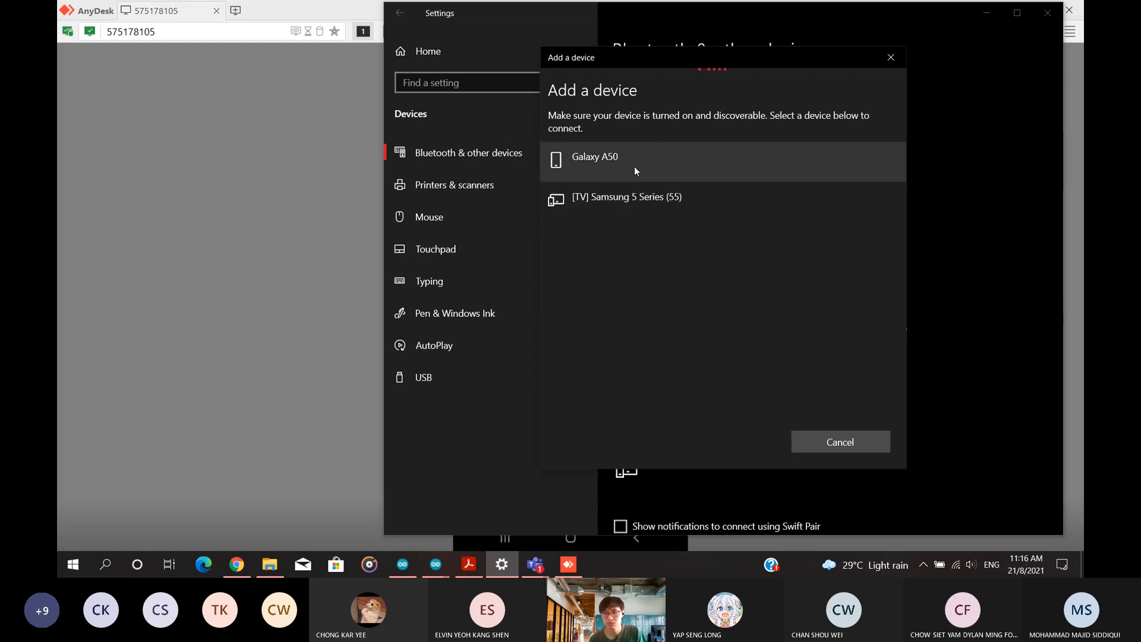
{"action": "left_click", "coordinate": [634, 167]}
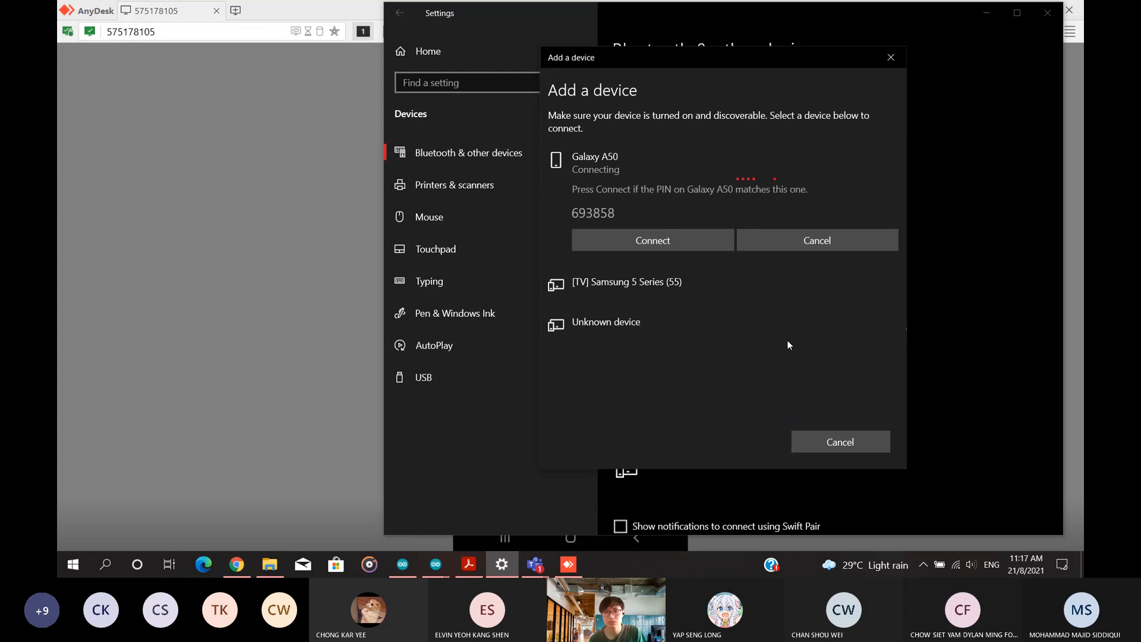
{"action": "left_click", "coordinate": [684, 243]}
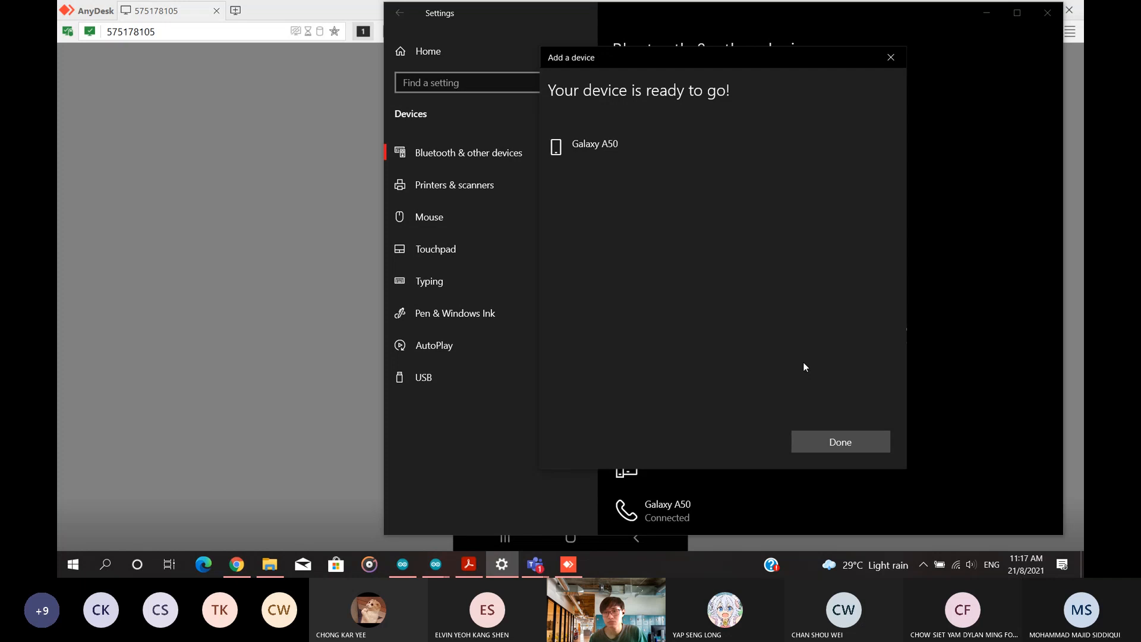
{"action": "left_click", "coordinate": [835, 441]}
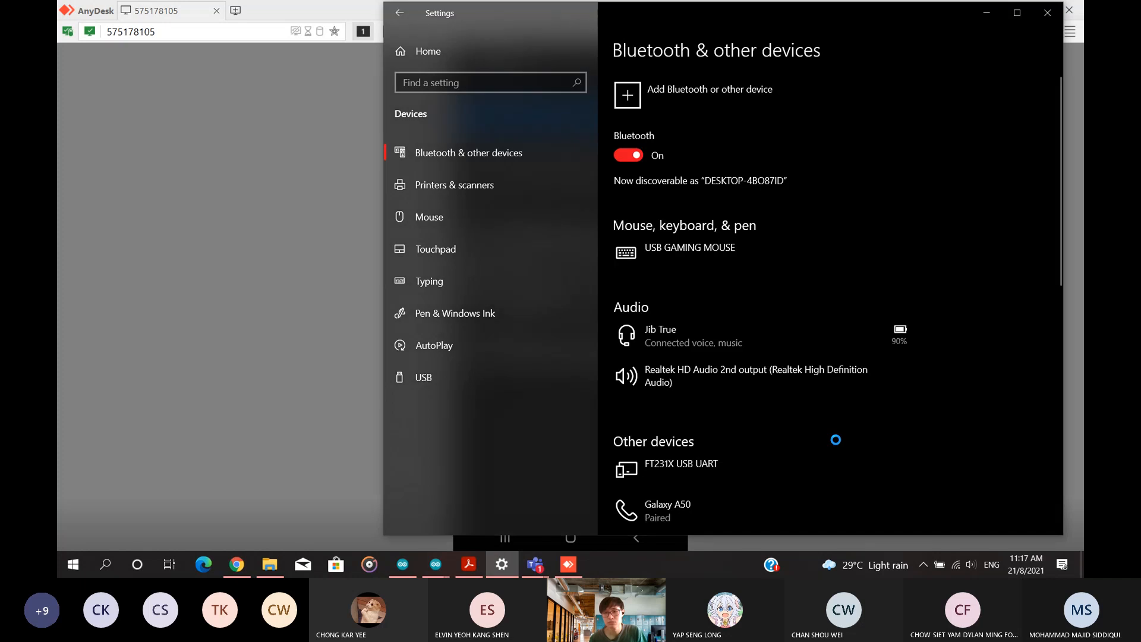
Check the Galaxy A50 entry under Other devices and minimize the Bluetooth settings window.
{"action": "scroll", "coordinate": [822, 429], "scroll_direction": "down", "scroll_amount": 3}
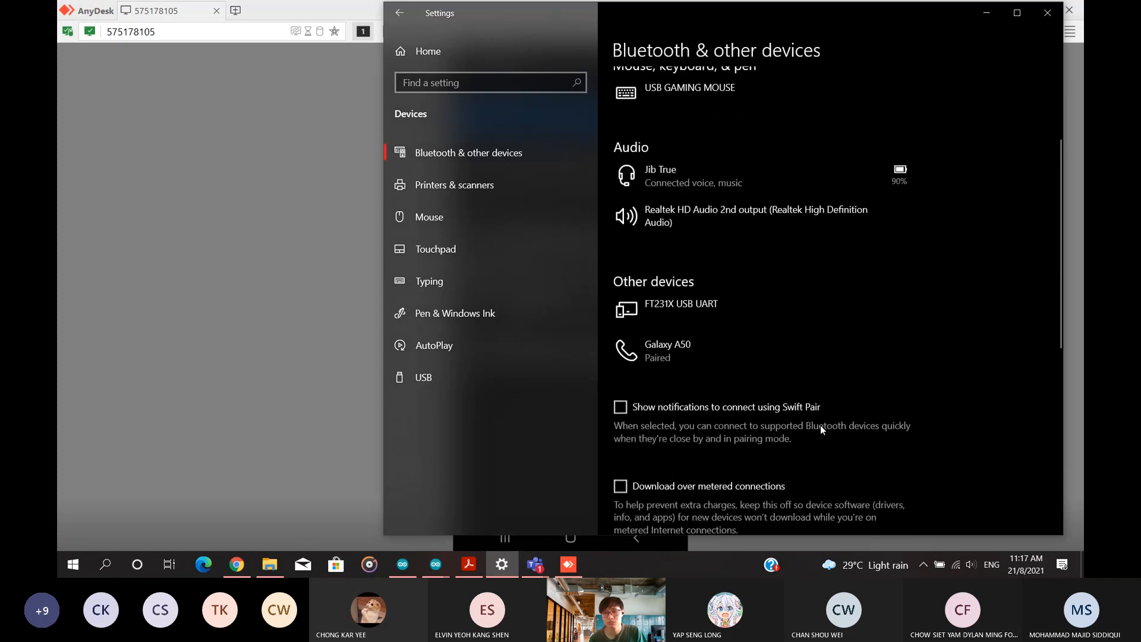
{"action": "scroll", "coordinate": [822, 429], "scroll_direction": "down", "scroll_amount": 2}
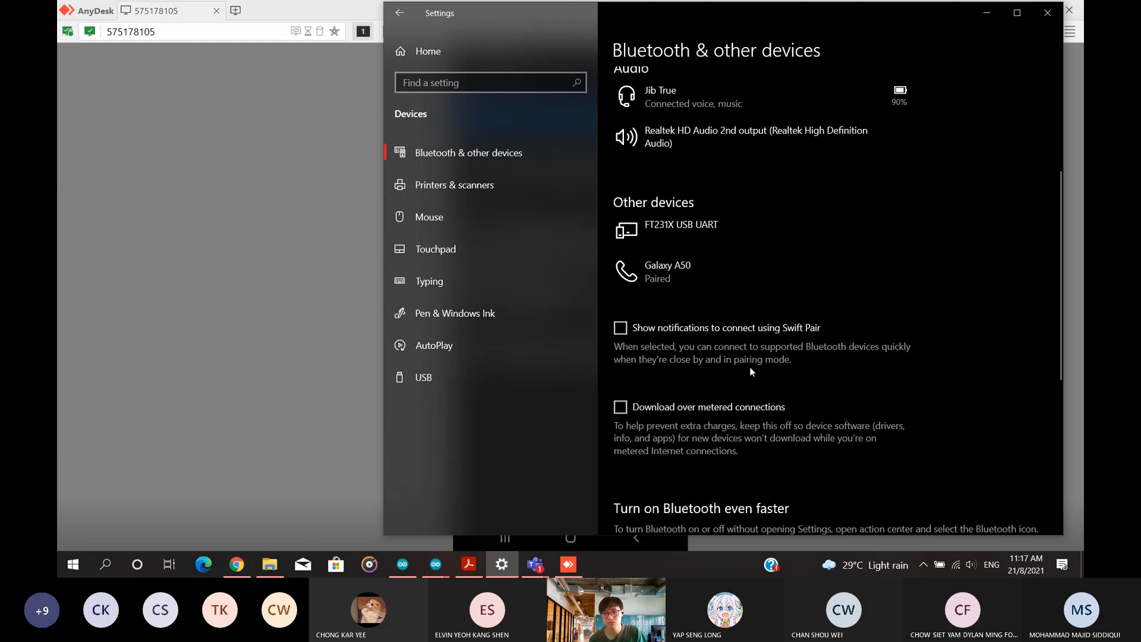
{"action": "left_click", "coordinate": [691, 278]}
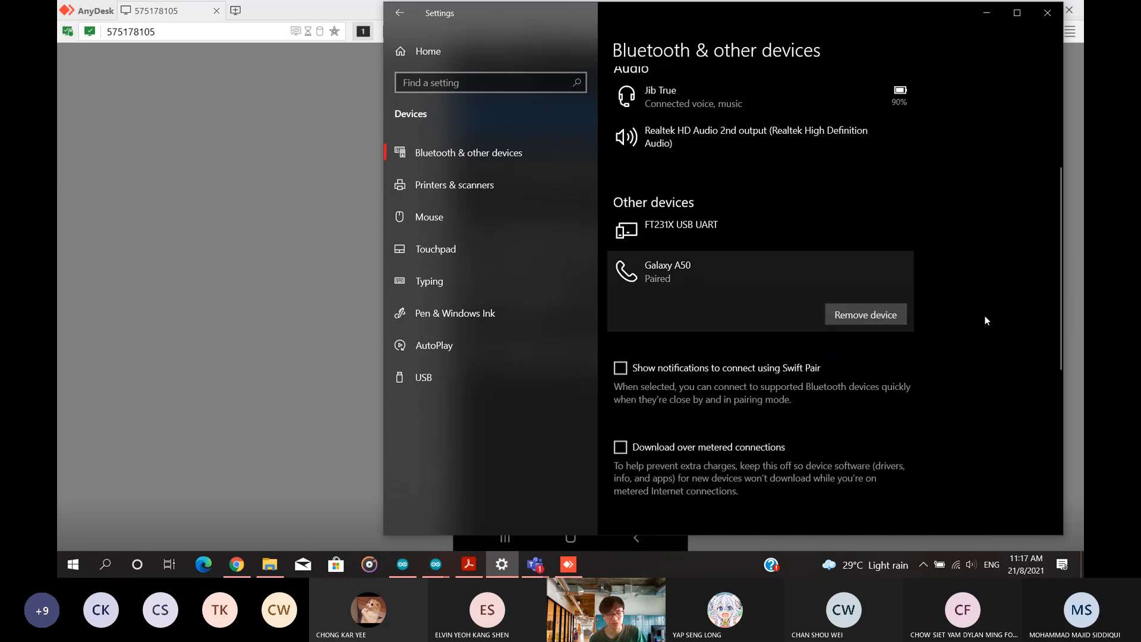
{"action": "left_click", "coordinate": [987, 13]}
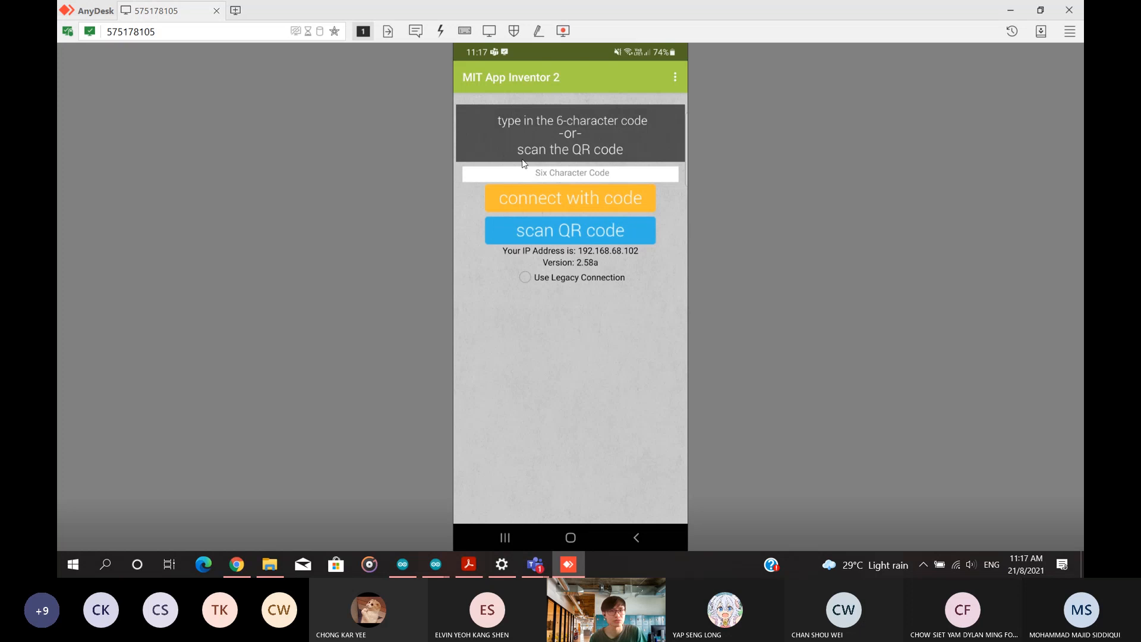
Start an AI Companion connection for the Arduino_Bluetooth_Workshop project in App Inventor and return to the phone view in AnyDesk.
{"action": "left_click", "coordinate": [236, 565]}
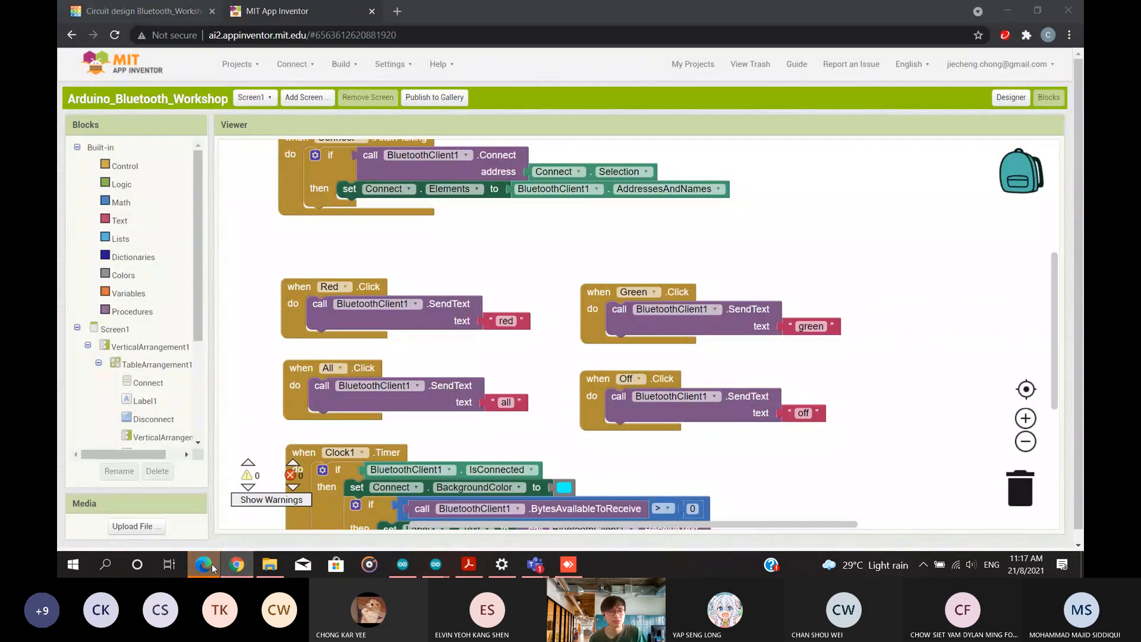
{"action": "right_click", "coordinate": [235, 565]}
{"action": "left_click", "coordinate": [273, 399]}
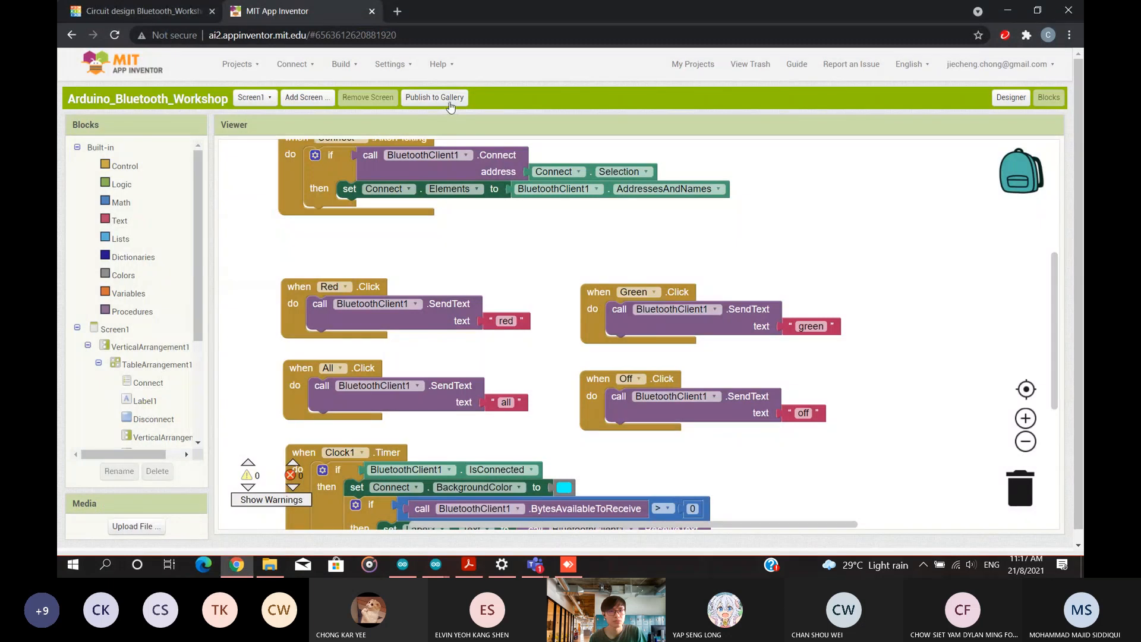
{"action": "left_click", "coordinate": [288, 64]}
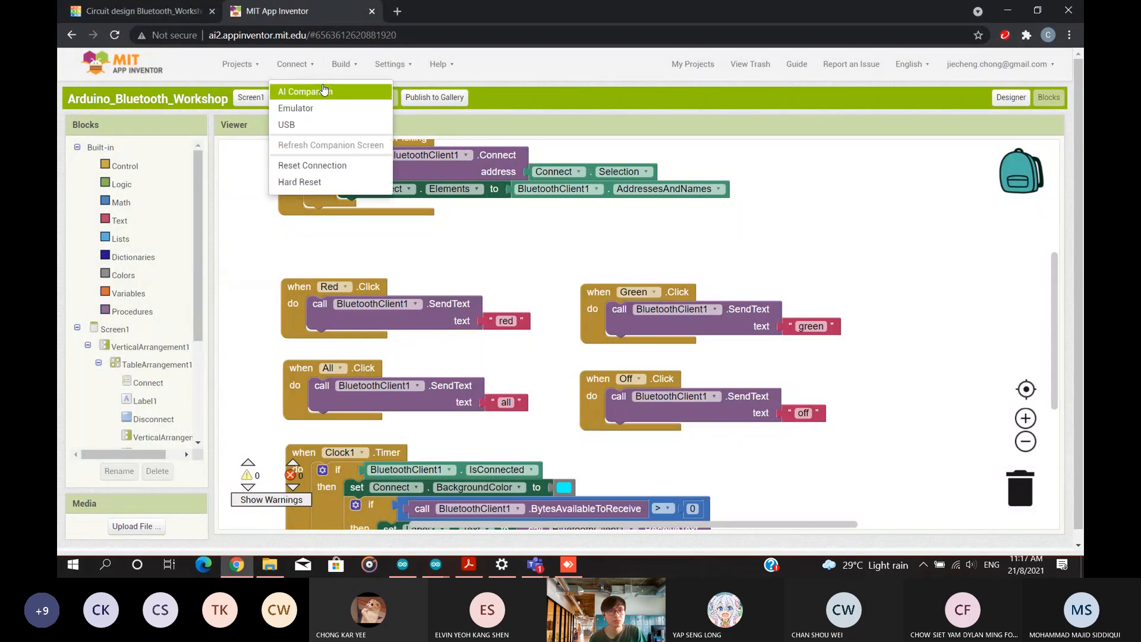
{"action": "left_click", "coordinate": [324, 90]}
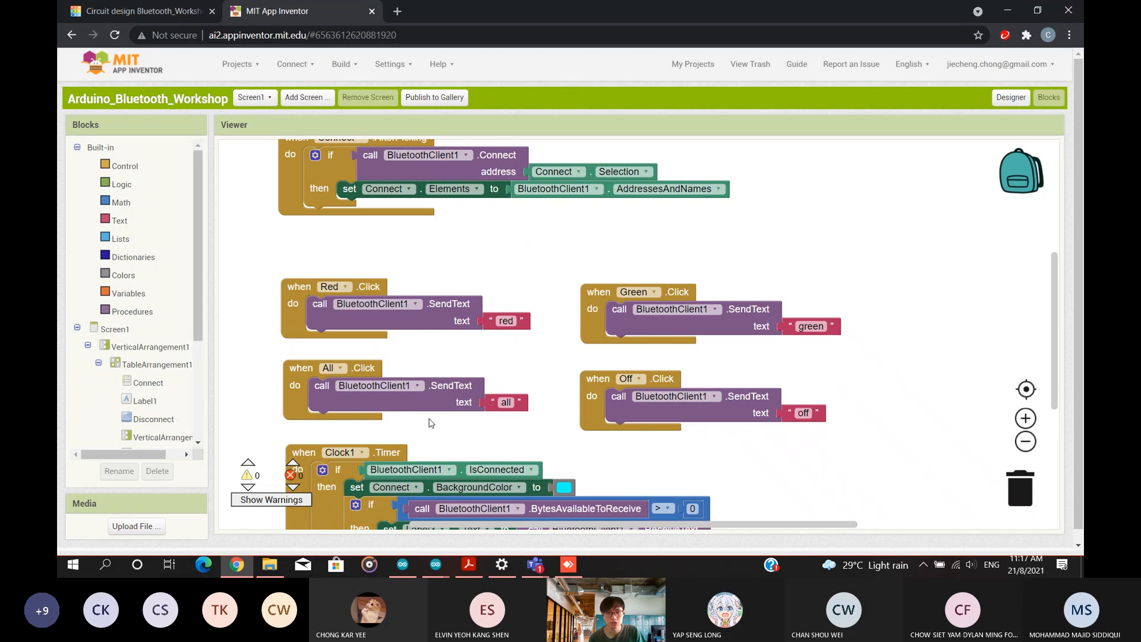
{"action": "left_click", "coordinate": [569, 565]}
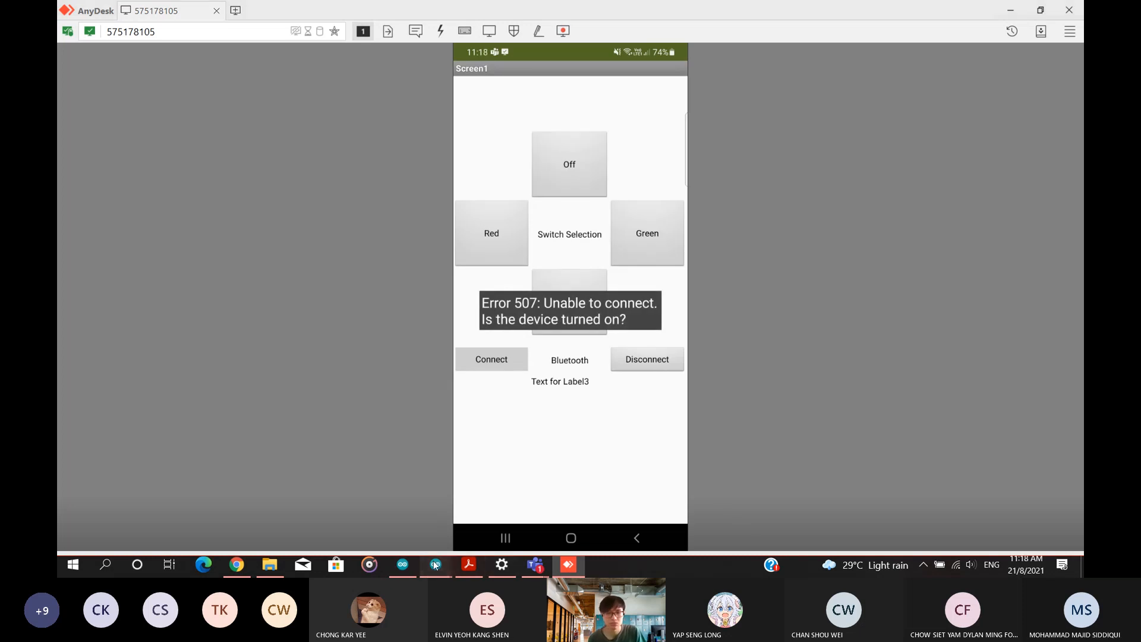
Bring the COM4 Serial Monitor over the phone's device list, move it higher and return to the app view in AnyDesk.
{"action": "mouse_move", "coordinate": [435, 564]}
{"action": "mouse_move", "coordinate": [508, 517]}
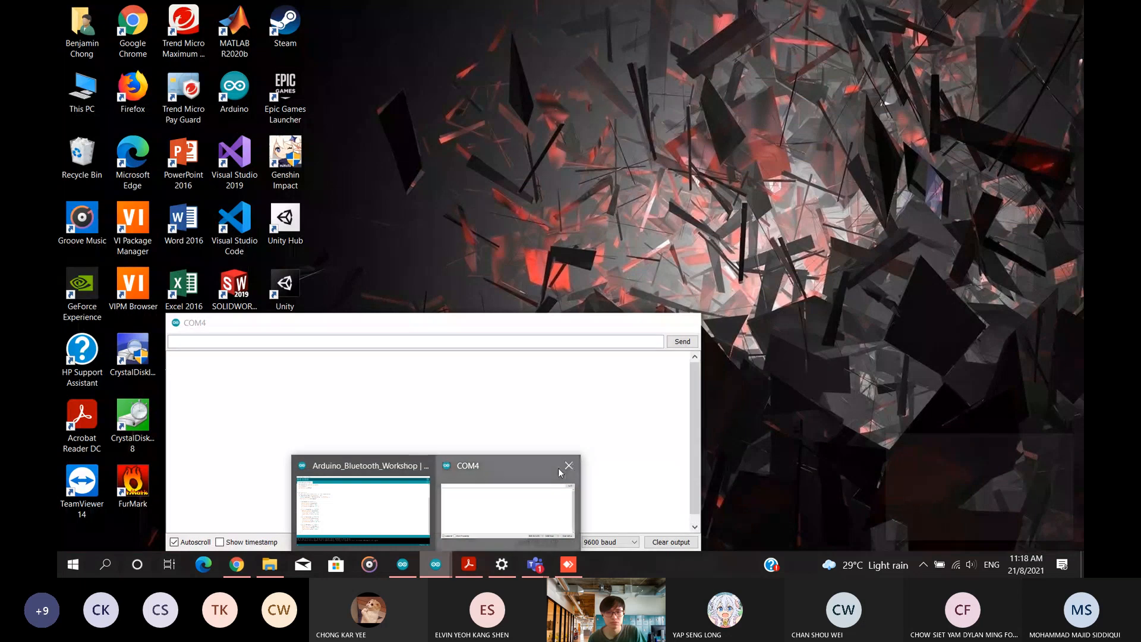
{"action": "left_click", "coordinate": [558, 469]}
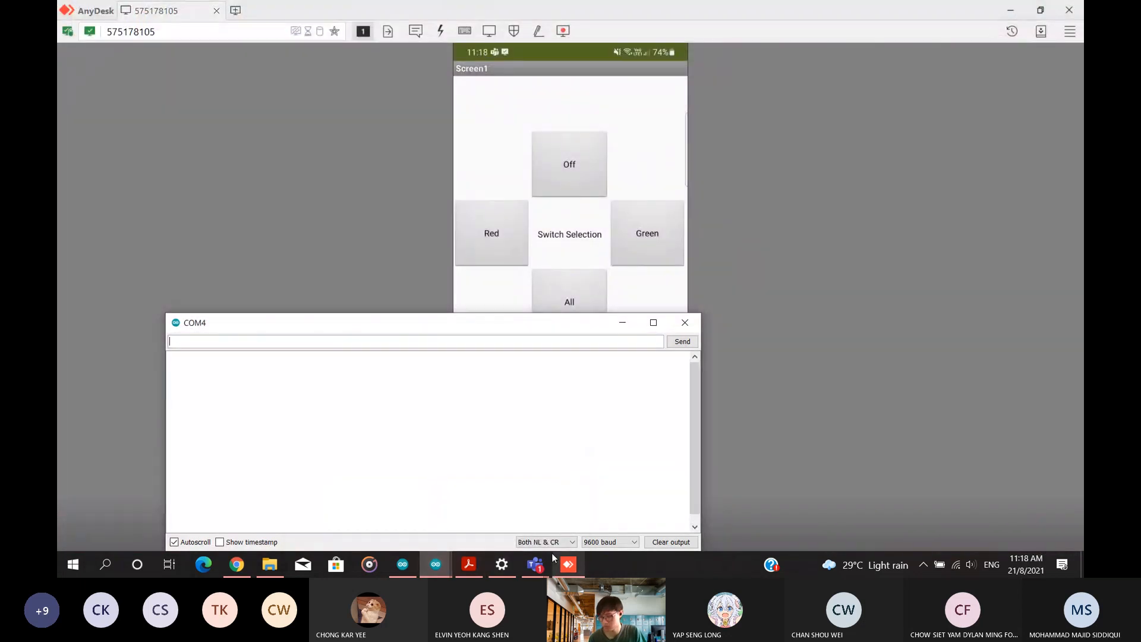
{"action": "mouse_move", "coordinate": [552, 558]}
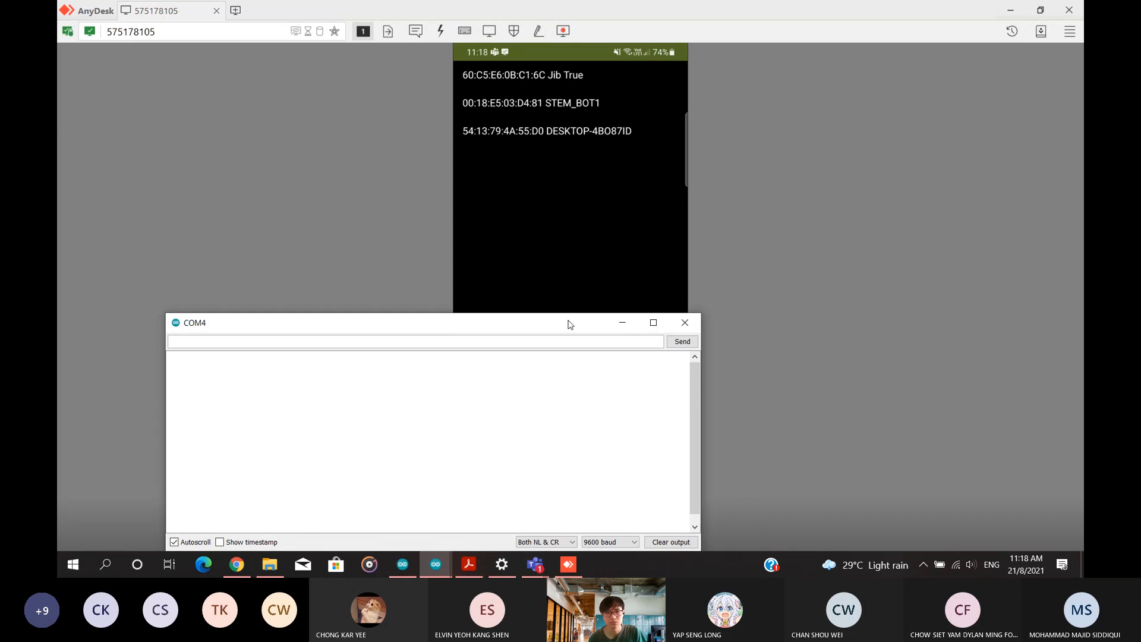
{"action": "left_click_drag", "start_coordinate": [569, 324], "coordinate": [604, 224]}
{"action": "left_click", "coordinate": [667, 232]}
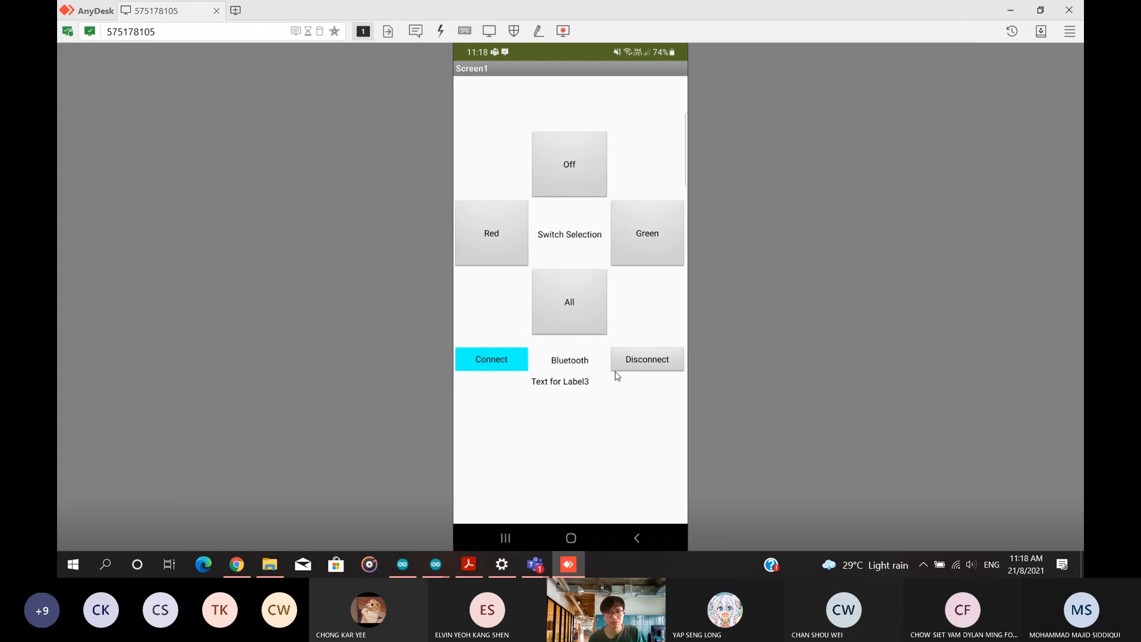
Arrange the AnyDesk phone view and the COM4 Serial Monitor side by side, with the phone view on the left half.
{"action": "left_click", "coordinate": [401, 564]}
{"action": "left_click", "coordinate": [401, 563]}
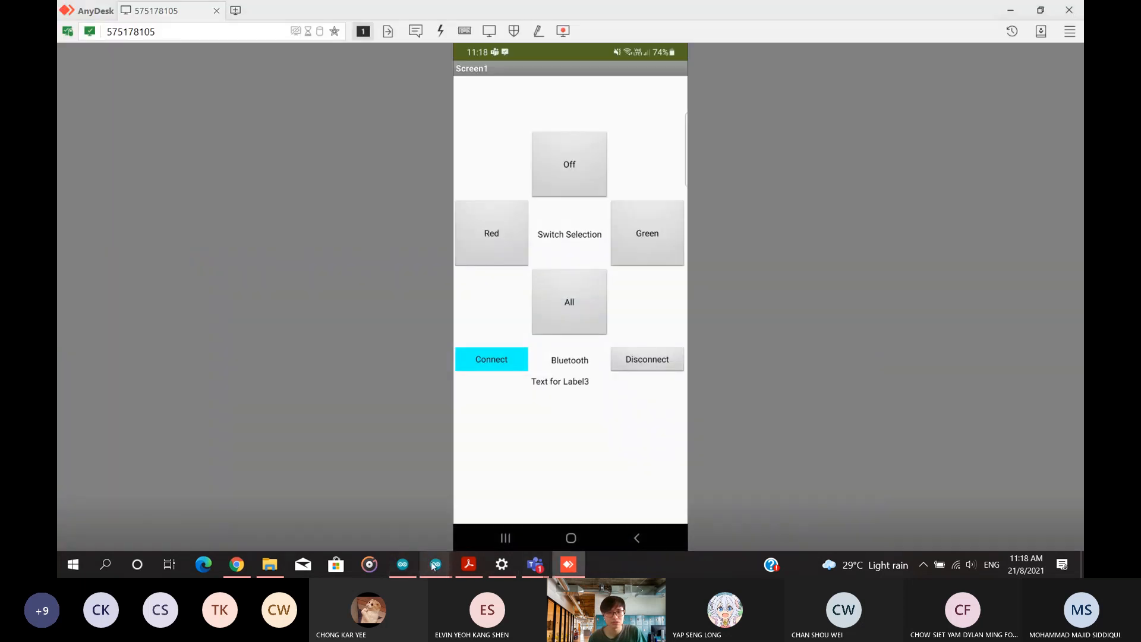
{"action": "mouse_move", "coordinate": [436, 563]}
{"action": "left_click", "coordinate": [526, 504]}
{"action": "left_click_drag", "start_coordinate": [403, 238], "coordinate": [1082, 156]}
{"action": "left_click", "coordinate": [377, 17]}
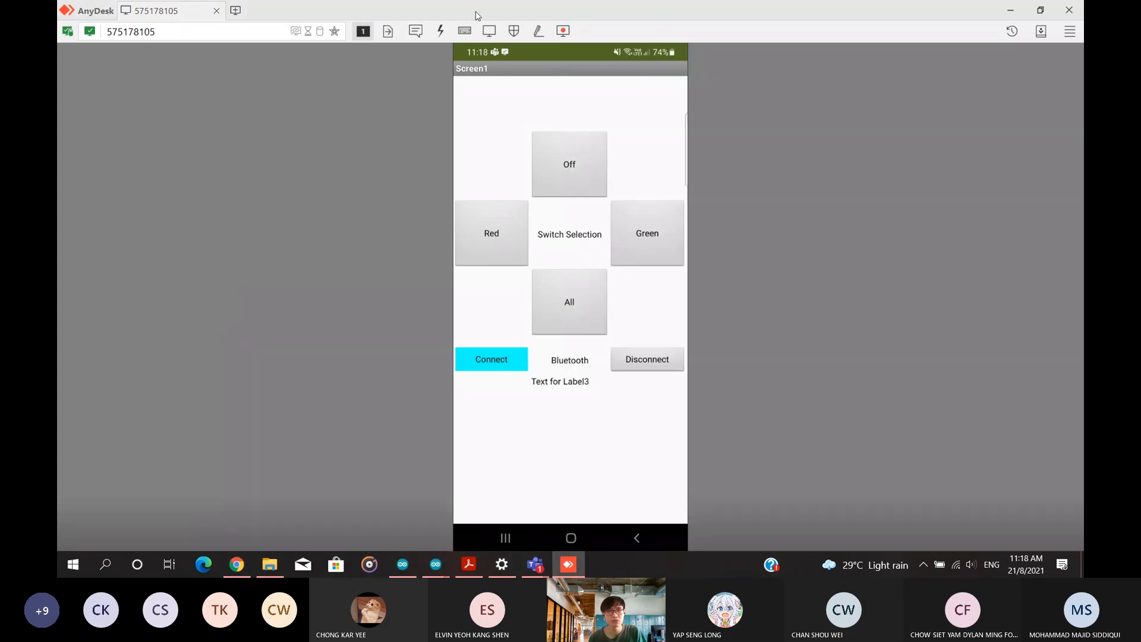
{"action": "key", "text": "super+Left"}
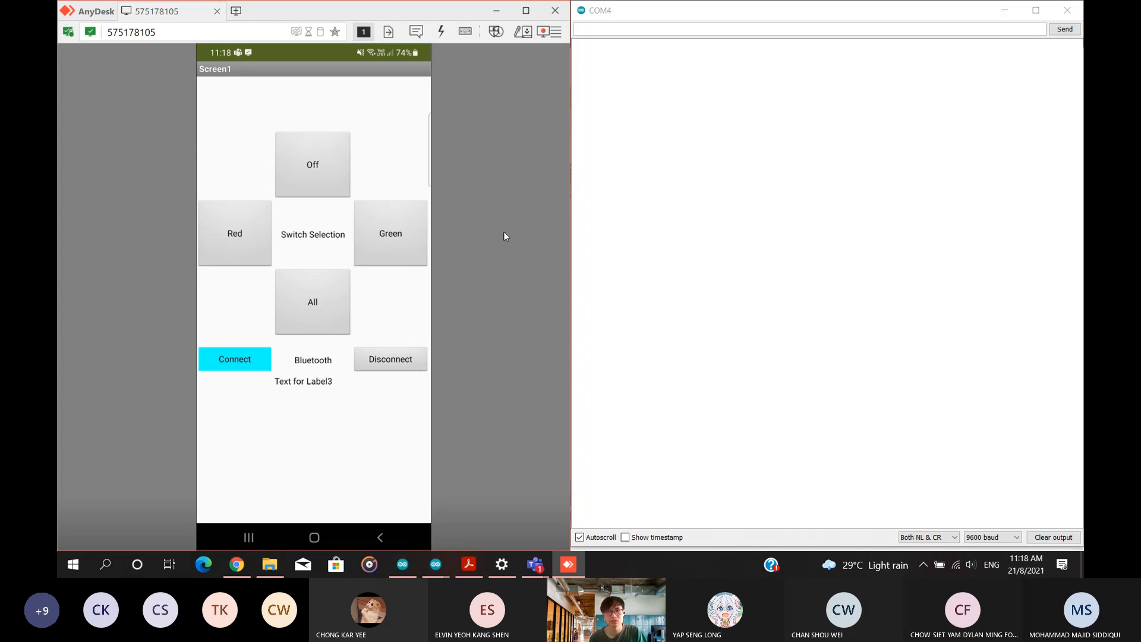
{"action": "left_click", "coordinate": [687, 20]}
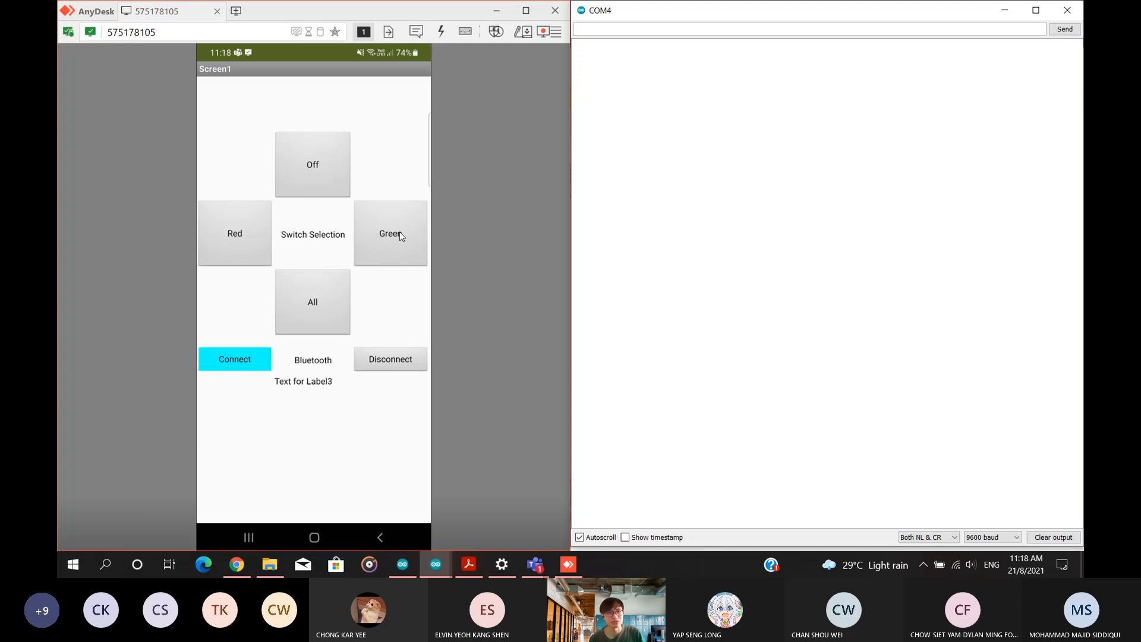
Send the Red, Green, Off and All commands from the phone app to the Arduino with the Serial Monitor in view.
{"action": "left_click", "coordinate": [244, 241]}
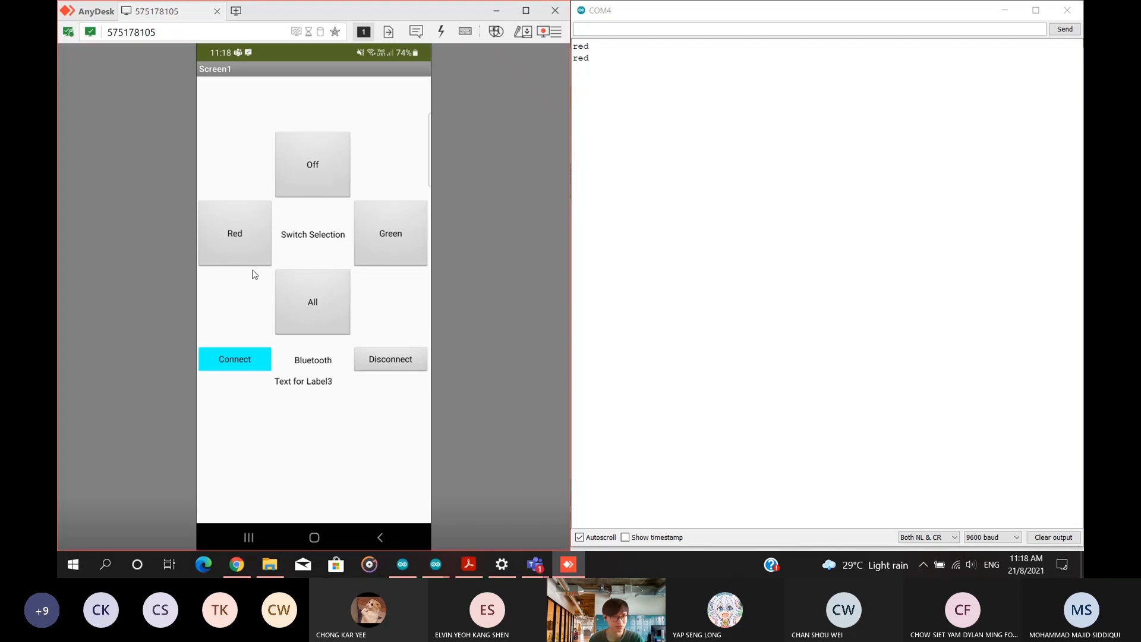
{"action": "left_click", "coordinate": [408, 242]}
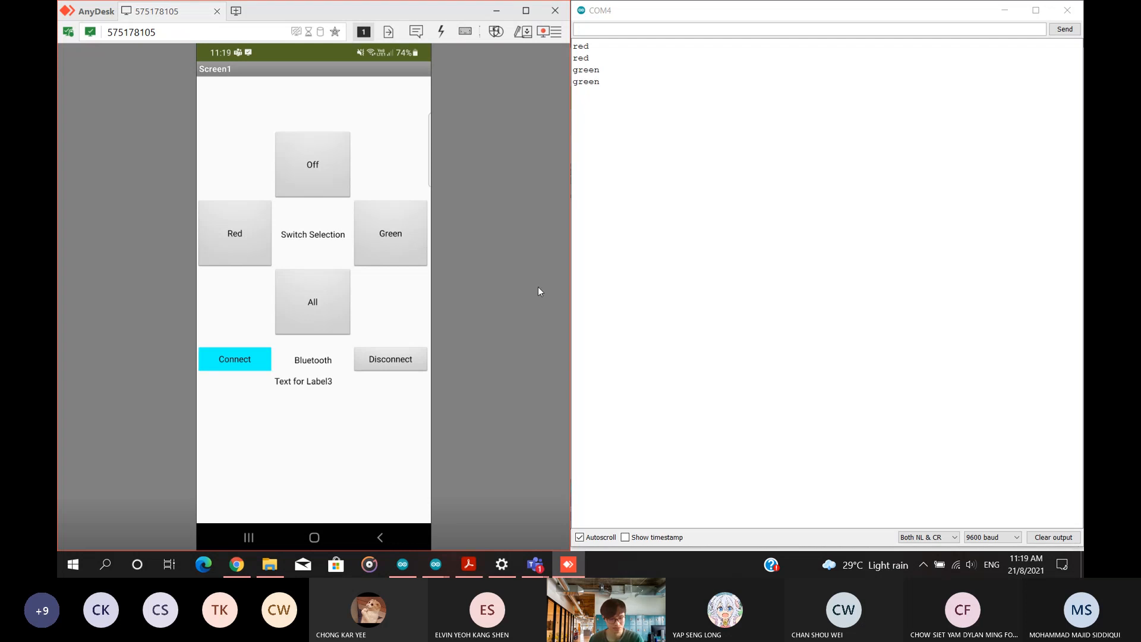
{"action": "left_click", "coordinate": [338, 169]}
{"action": "left_click", "coordinate": [309, 310]}
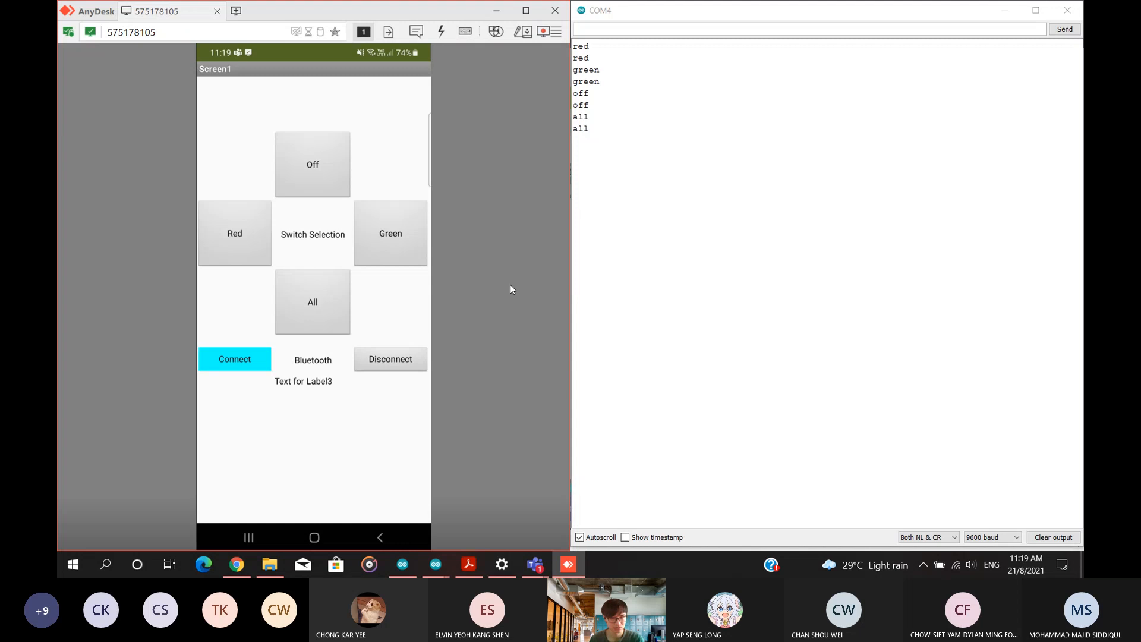
{"action": "mouse_move", "coordinate": [435, 565]}
{"action": "mouse_move", "coordinate": [440, 526]}
Disconnect the phone app from Bluetooth and connect it again.
{"action": "left_click", "coordinate": [395, 363]}
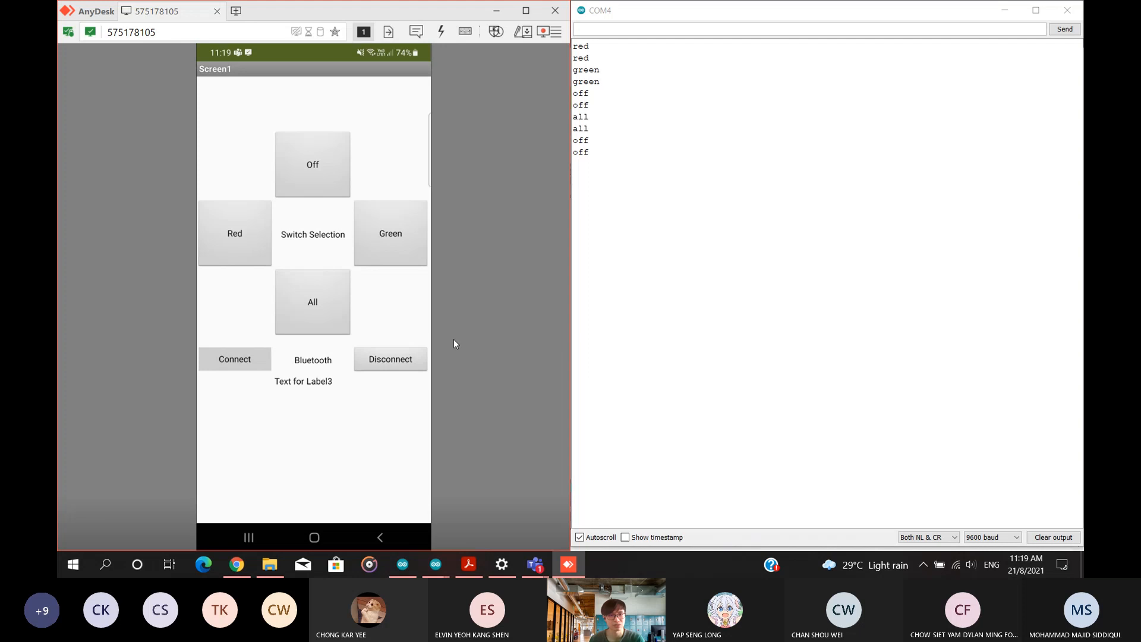
{"action": "left_click", "coordinate": [585, 155]}
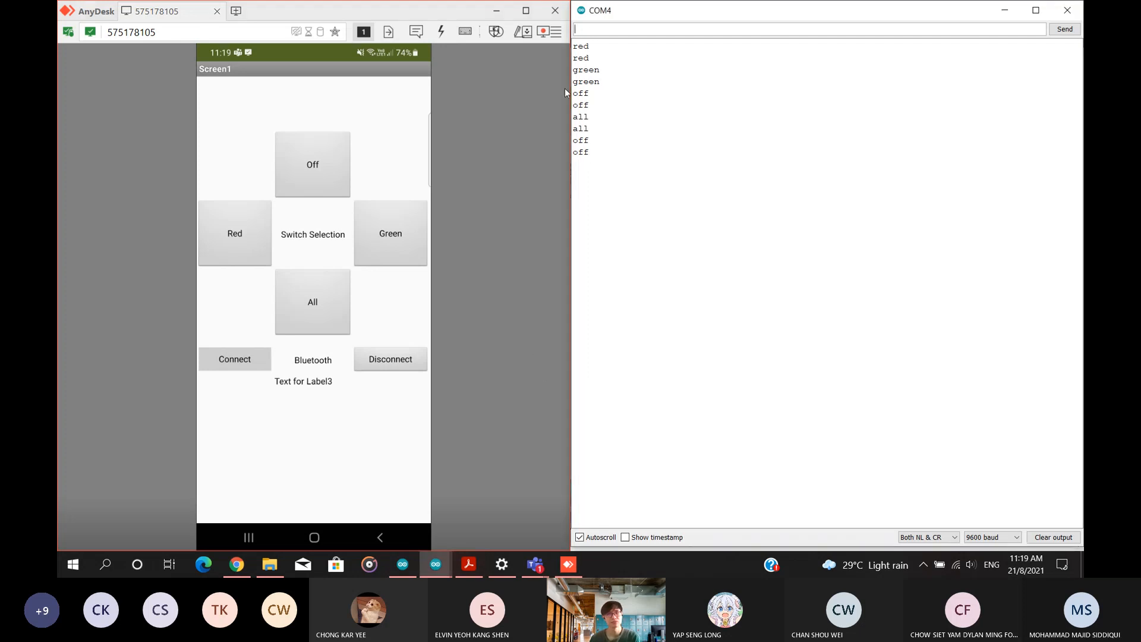
{"action": "left_click", "coordinate": [542, 180]}
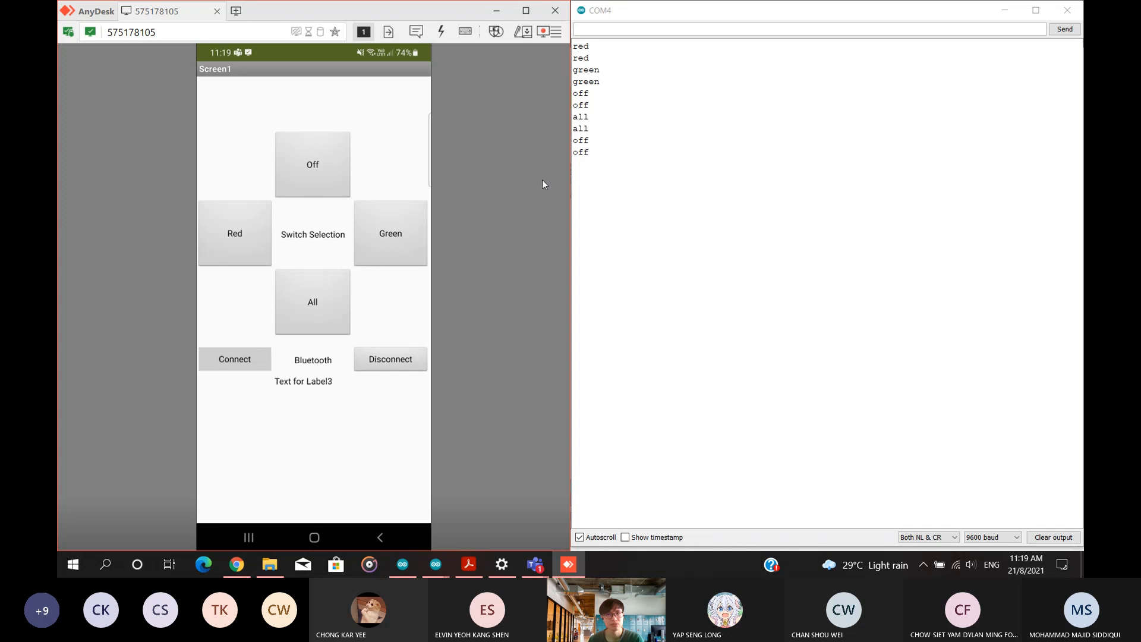
{"action": "left_click", "coordinate": [599, 31]}
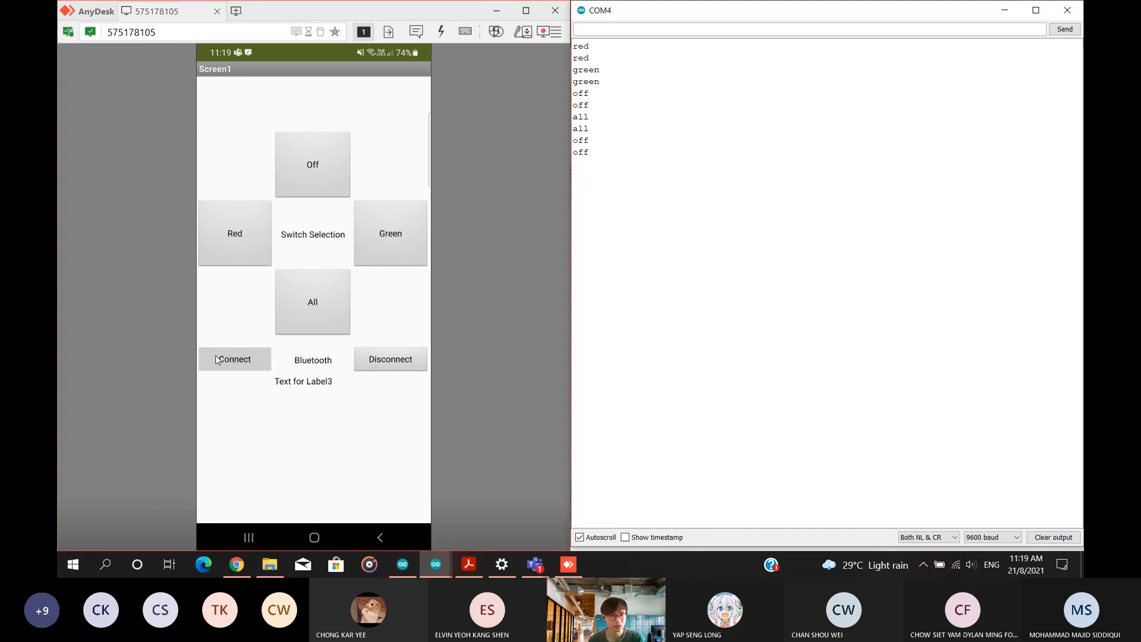
{"action": "left_click", "coordinate": [244, 363]}
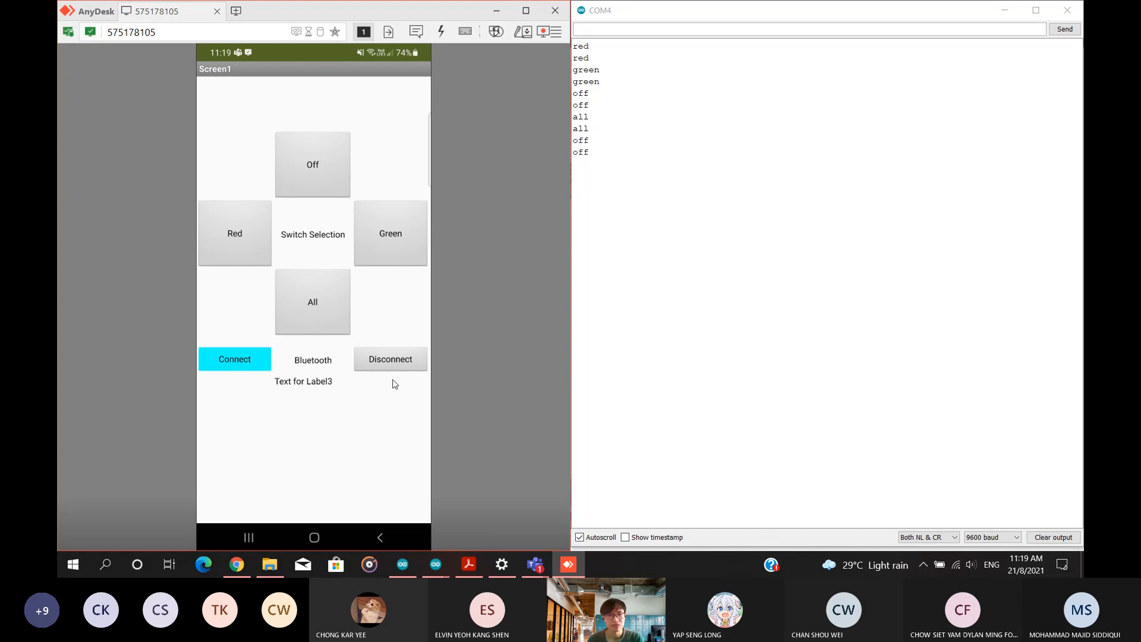
Send the All command from the phone app and the message HELLO from the COM4 Serial Monitor.
{"action": "left_click", "coordinate": [308, 297]}
{"action": "left_click", "coordinate": [643, 44]}
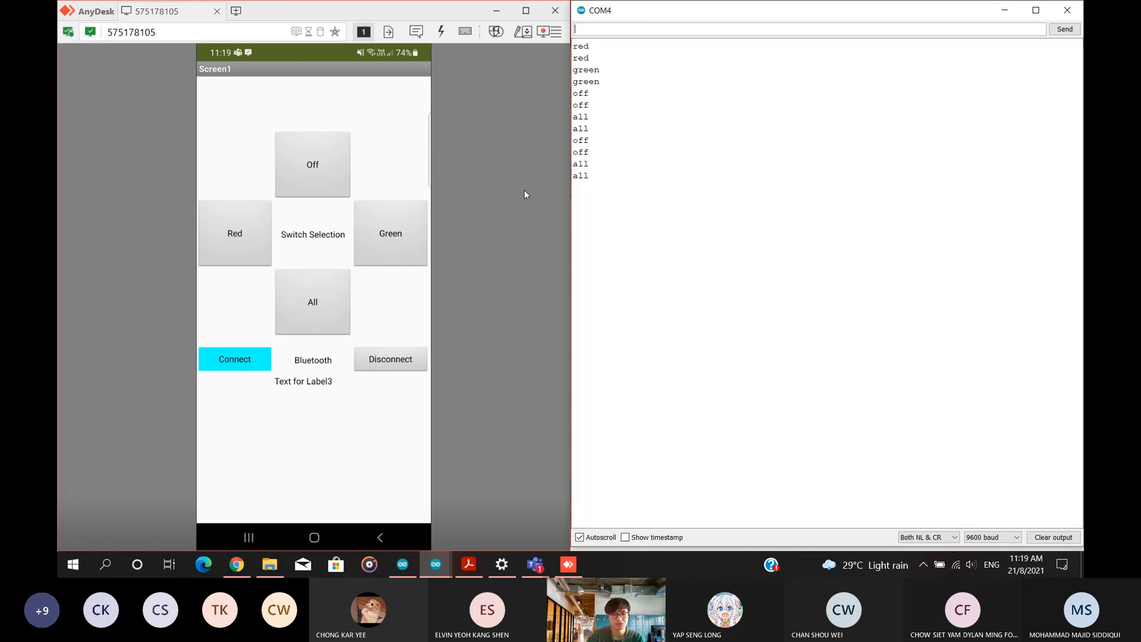
{"action": "type", "text": "HELLO"}
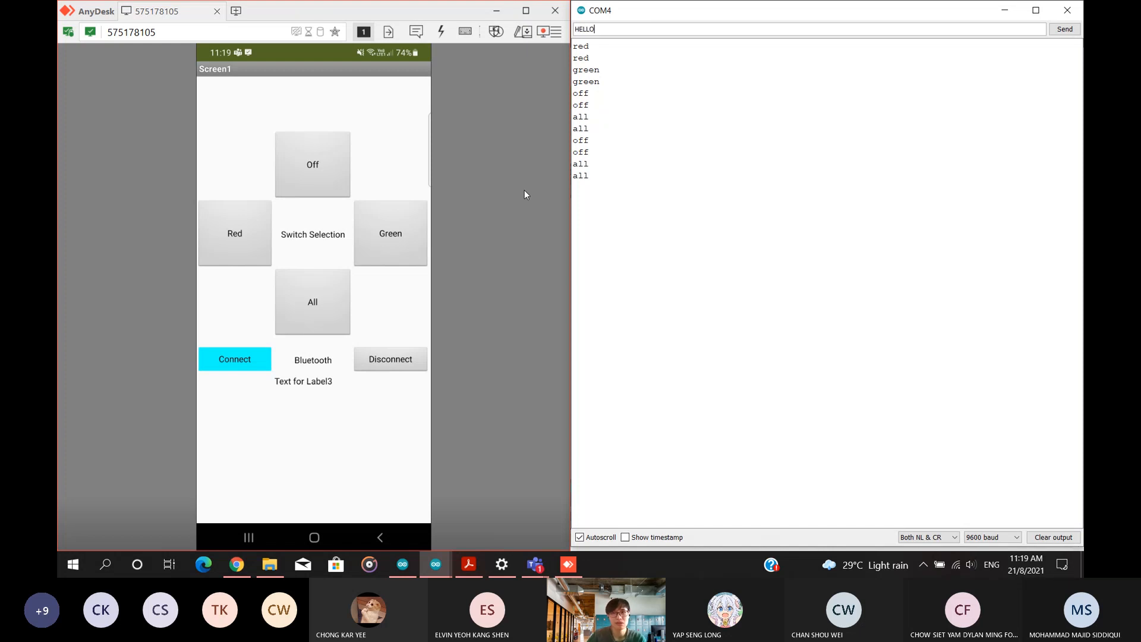
{"action": "left_click", "coordinate": [1064, 30]}
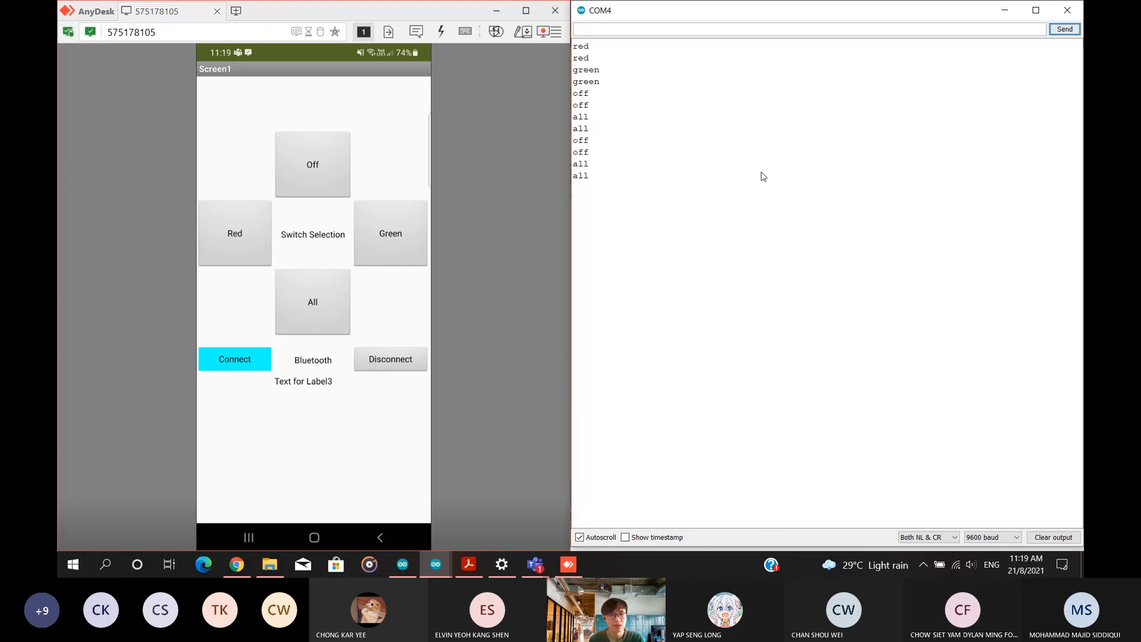
{"action": "left_click", "coordinate": [350, 401]}
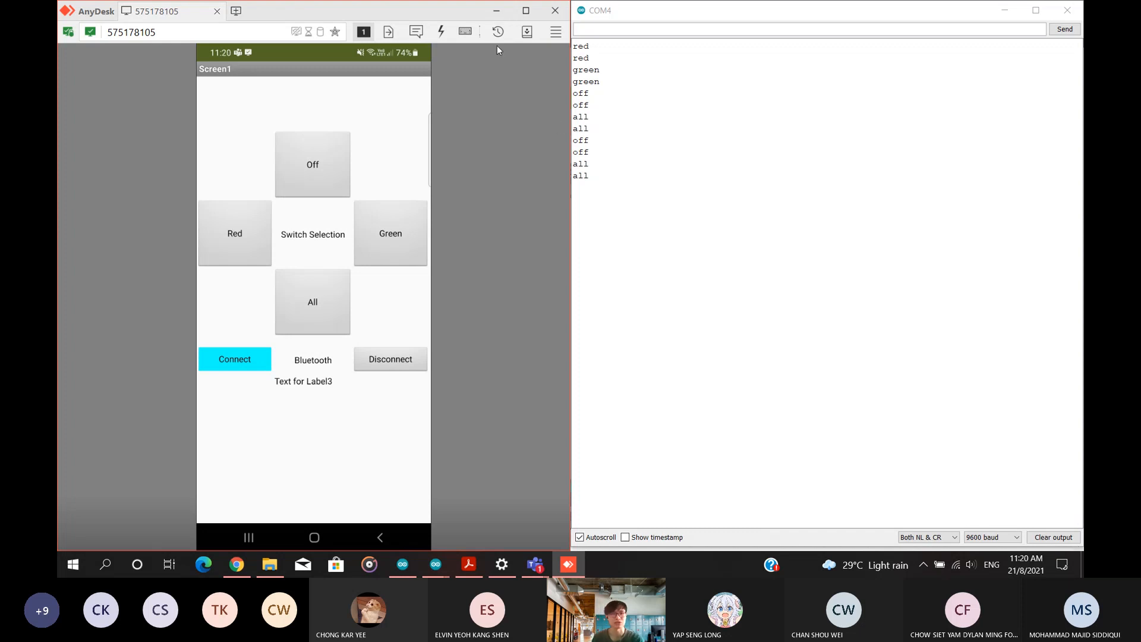
Close the COM4 Serial Monitor, return to the phone view in AnyDesk and disconnect the app from Bluetooth.
{"action": "left_click", "coordinate": [496, 10]}
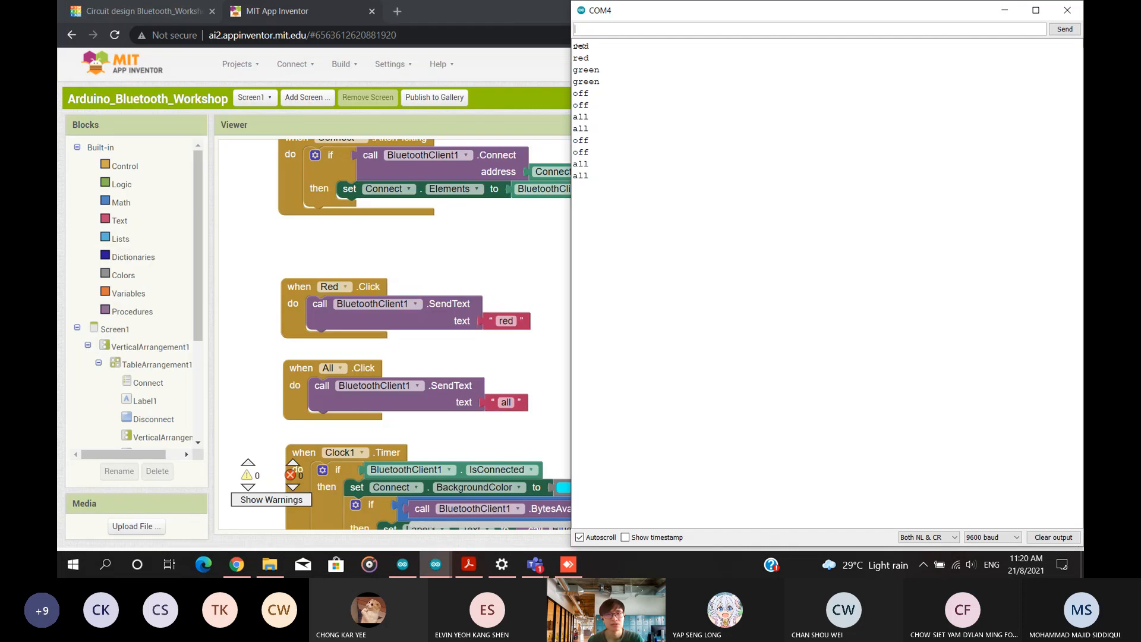
{"action": "left_click", "coordinate": [1068, 10]}
{"action": "mouse_move", "coordinate": [443, 567]}
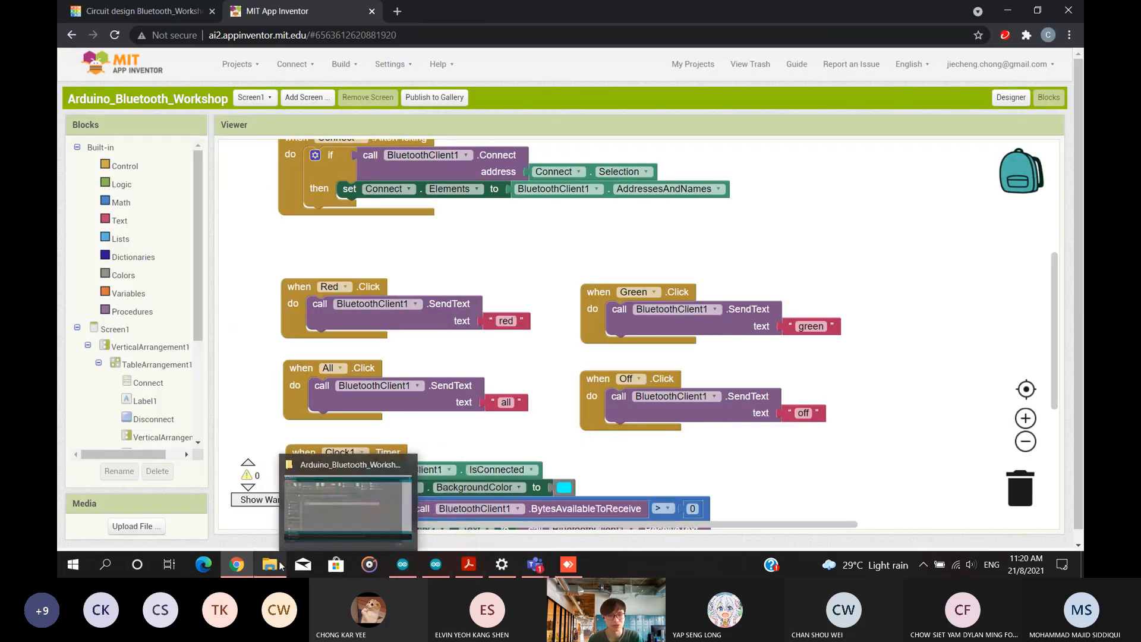
{"action": "left_click", "coordinate": [579, 568]}
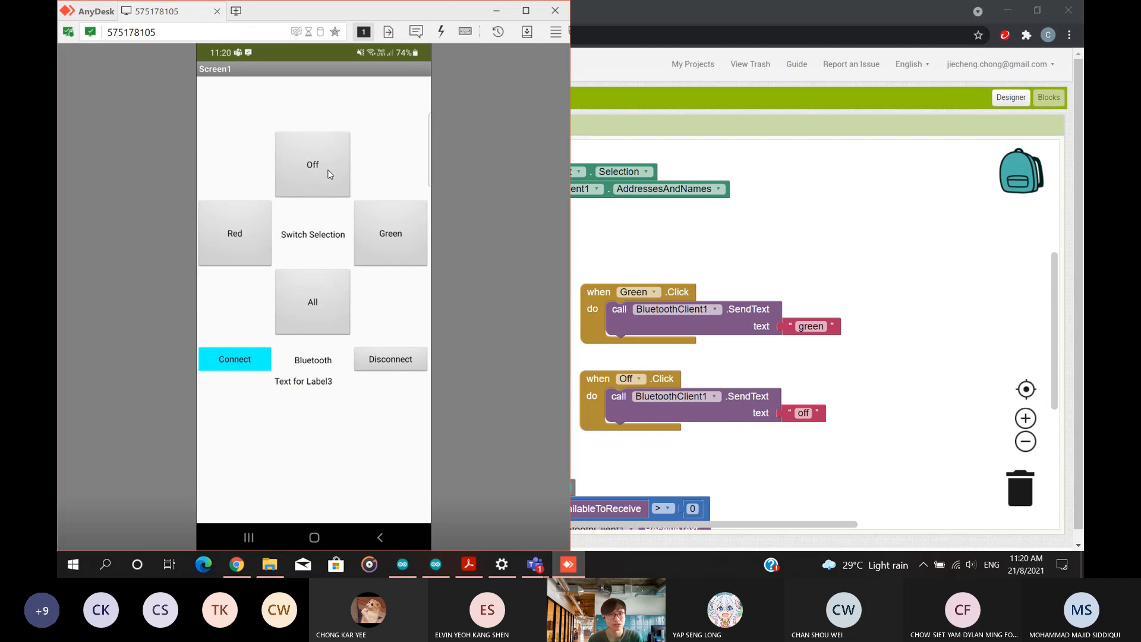
{"action": "left_click", "coordinate": [409, 358]}
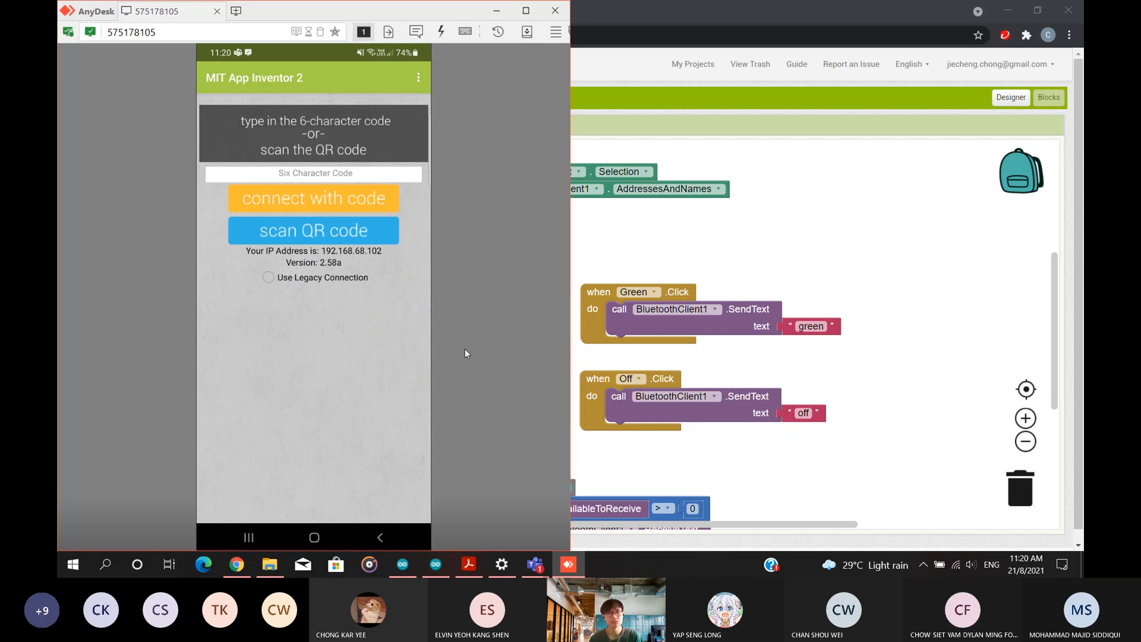
Dismiss the network error in App Inventor, start a new AI Companion connection and return to the phone view in AnyDesk.
{"action": "left_click", "coordinate": [704, 13]}
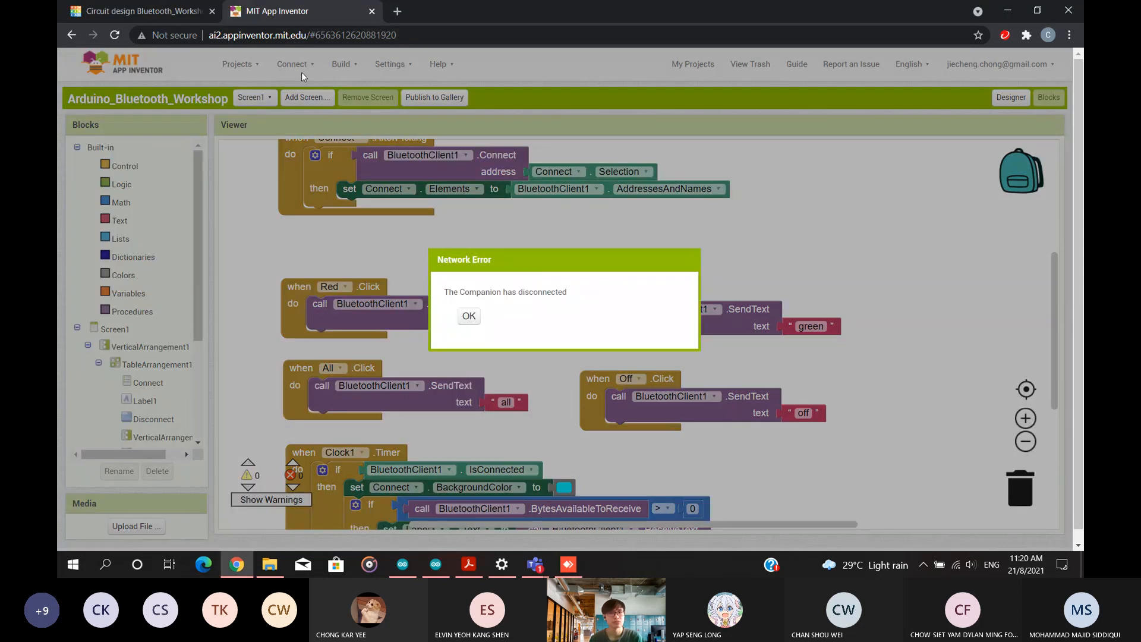
{"action": "left_click", "coordinate": [469, 316]}
{"action": "left_click", "coordinate": [293, 64]}
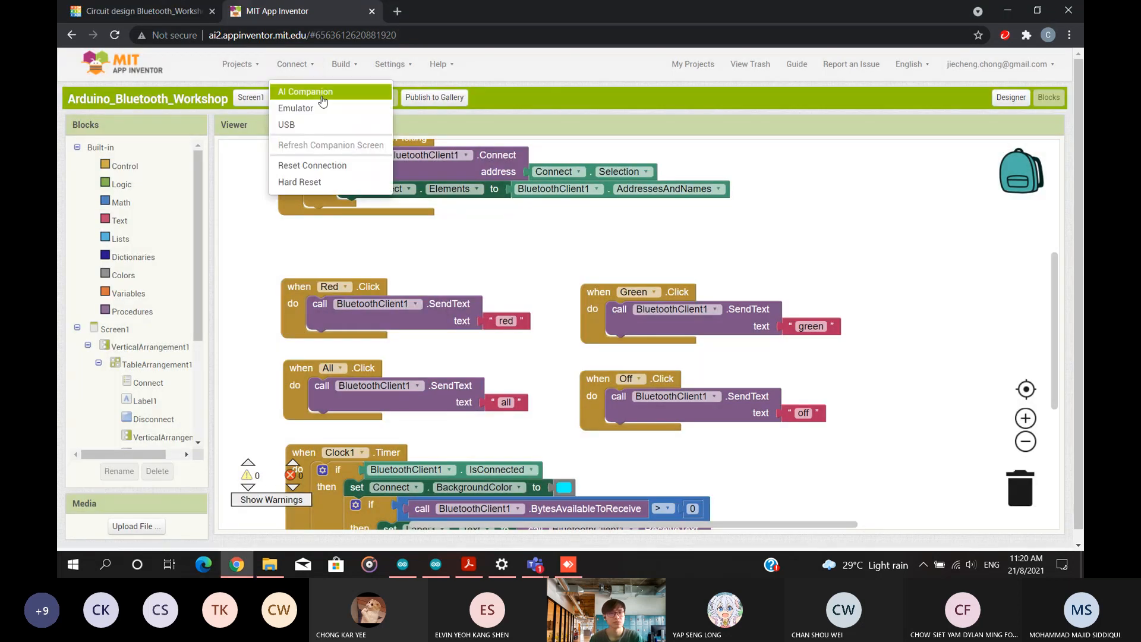
{"action": "left_click", "coordinate": [325, 96]}
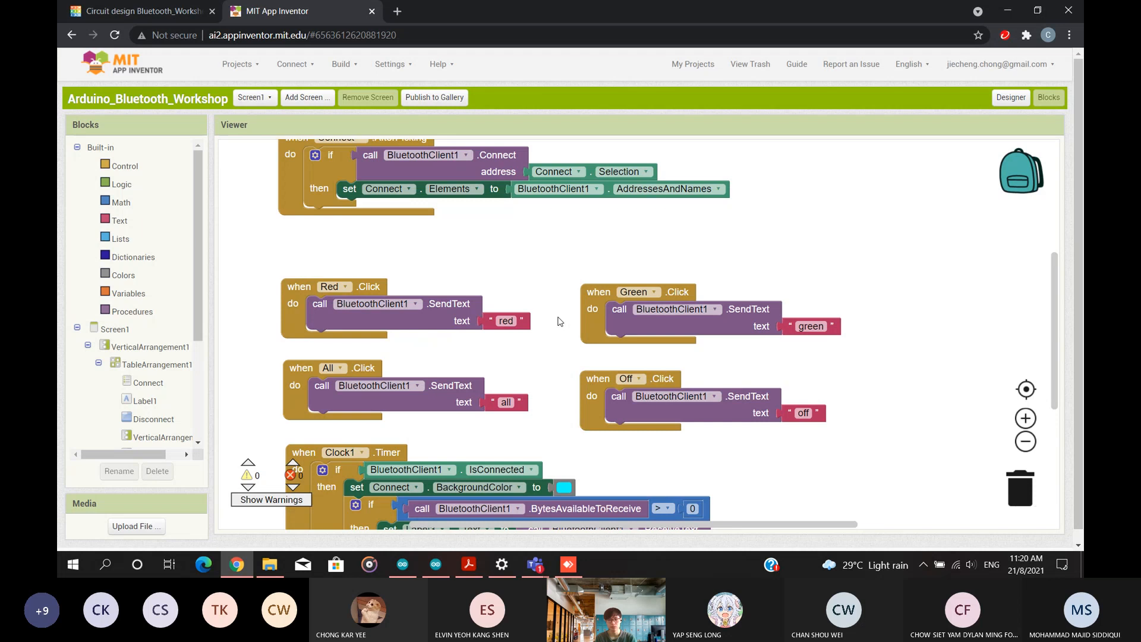
{"action": "left_click", "coordinate": [434, 564]}
{"action": "left_click", "coordinate": [568, 564]}
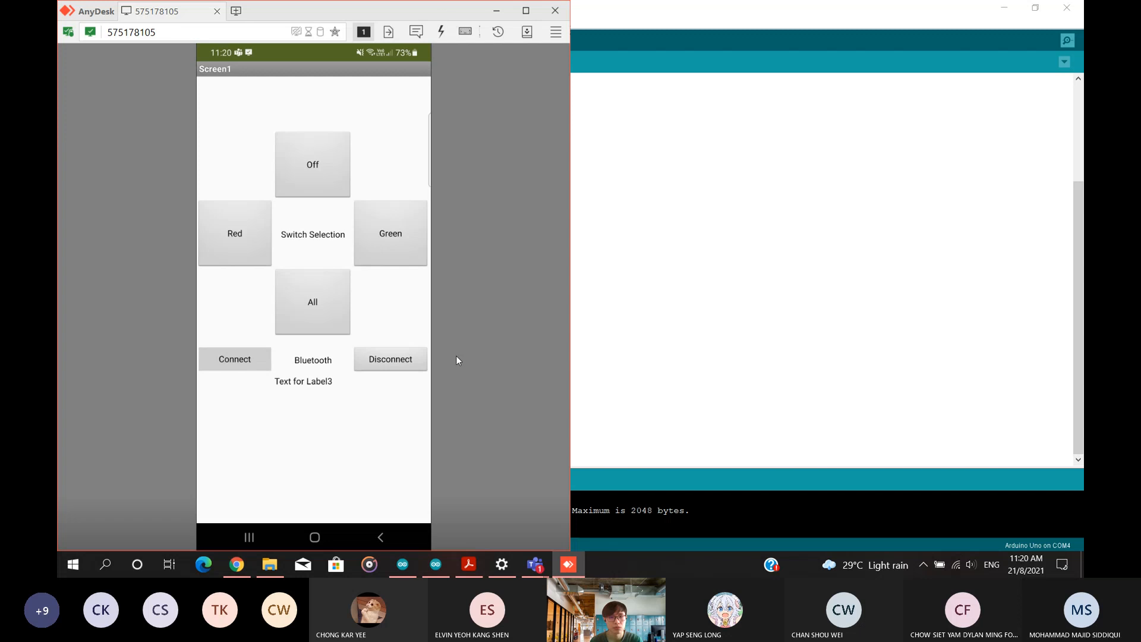
Switch to the Teams meeting window and dock it on the right half beside the AnyDesk phone view.
{"action": "mouse_move", "coordinate": [524, 569]}
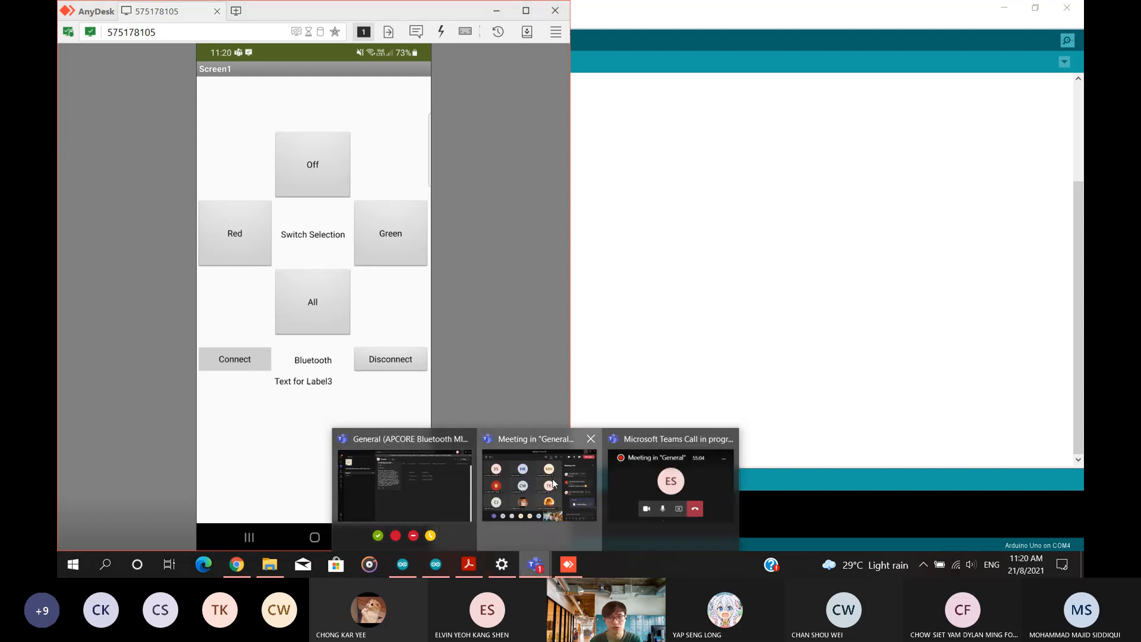
{"action": "left_click", "coordinate": [535, 484]}
{"action": "left_click_drag", "start_coordinate": [722, 29], "coordinate": [1140, 18]}
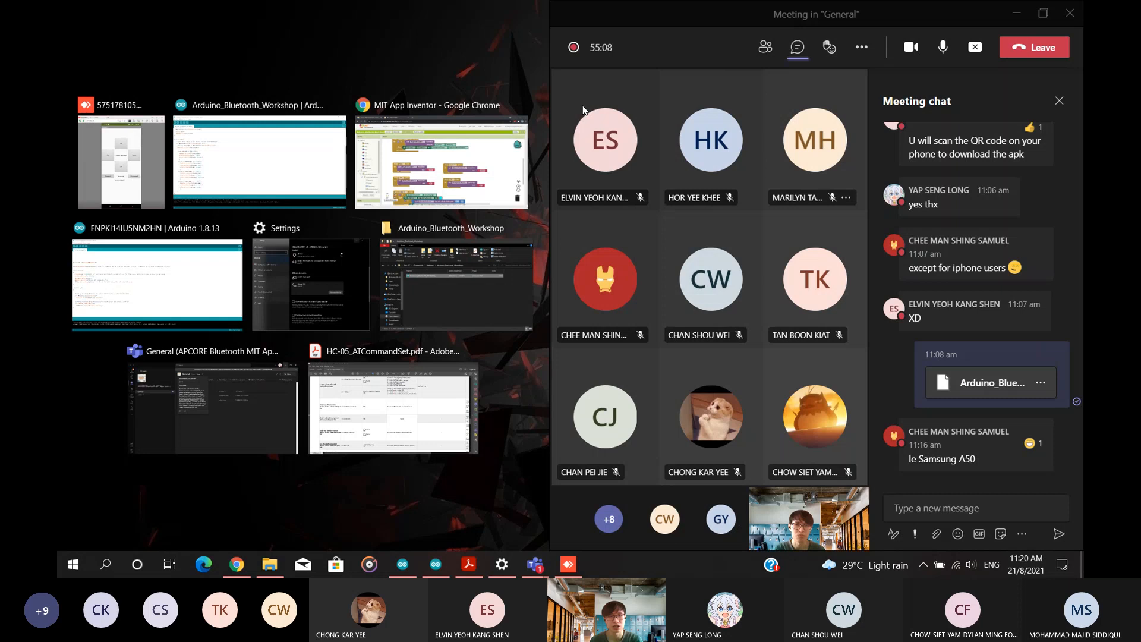
{"action": "left_click", "coordinate": [121, 161]}
{"action": "mouse_move", "coordinate": [906, 435]}
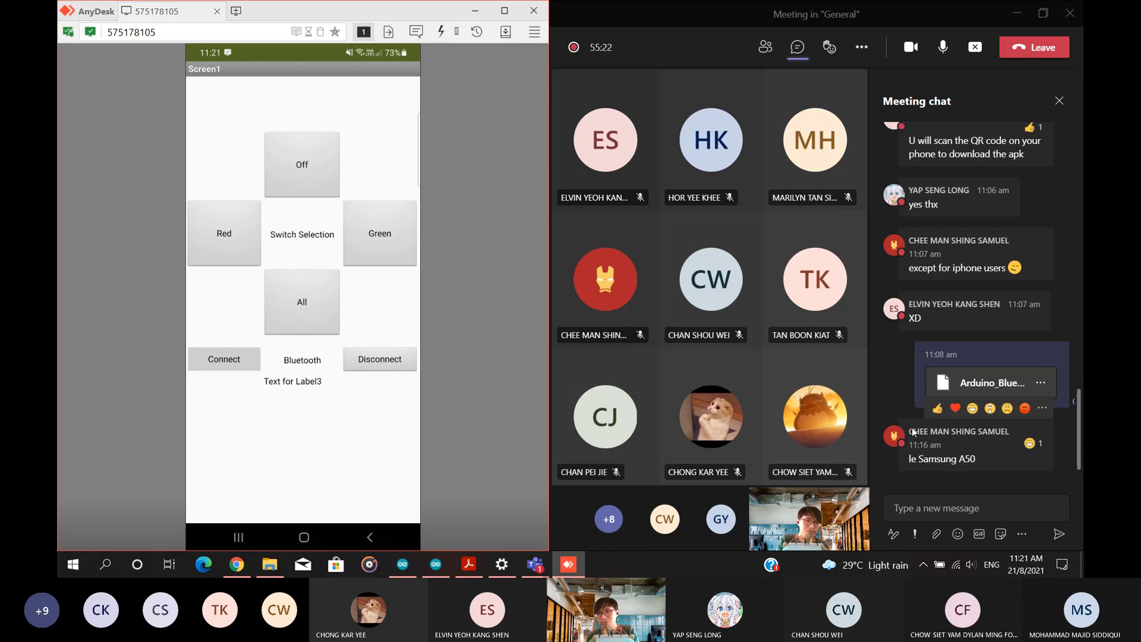
Remove the virtual background from the Teams camera video by applying the no-background option.
{"action": "left_click", "coordinate": [912, 46]}
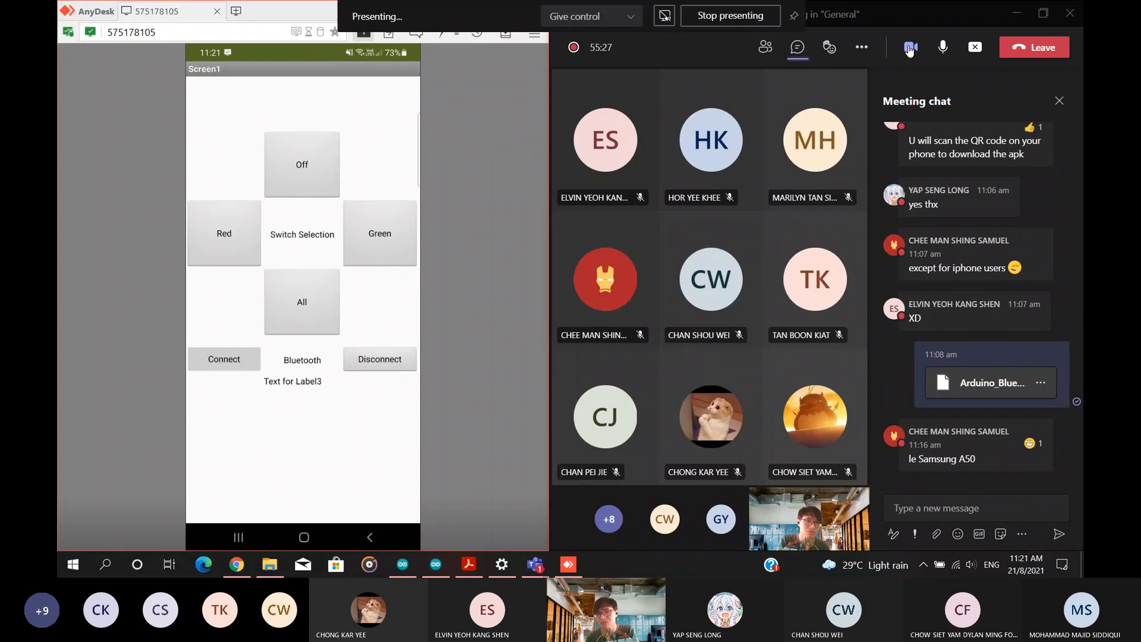
{"action": "left_click", "coordinate": [862, 47]}
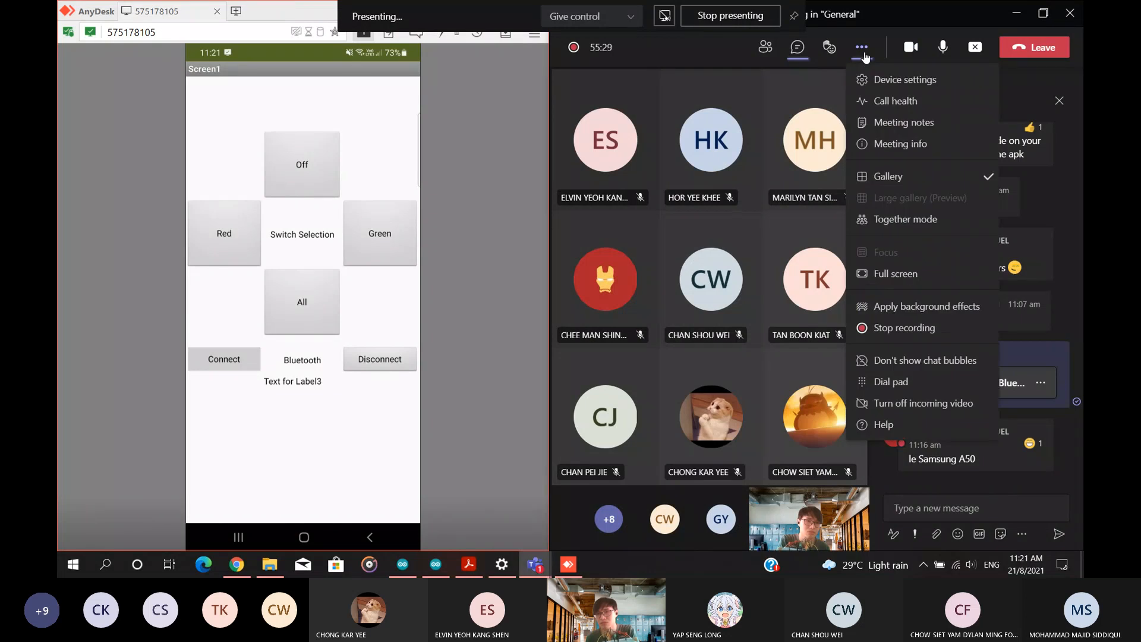
{"action": "left_click", "coordinate": [893, 306]}
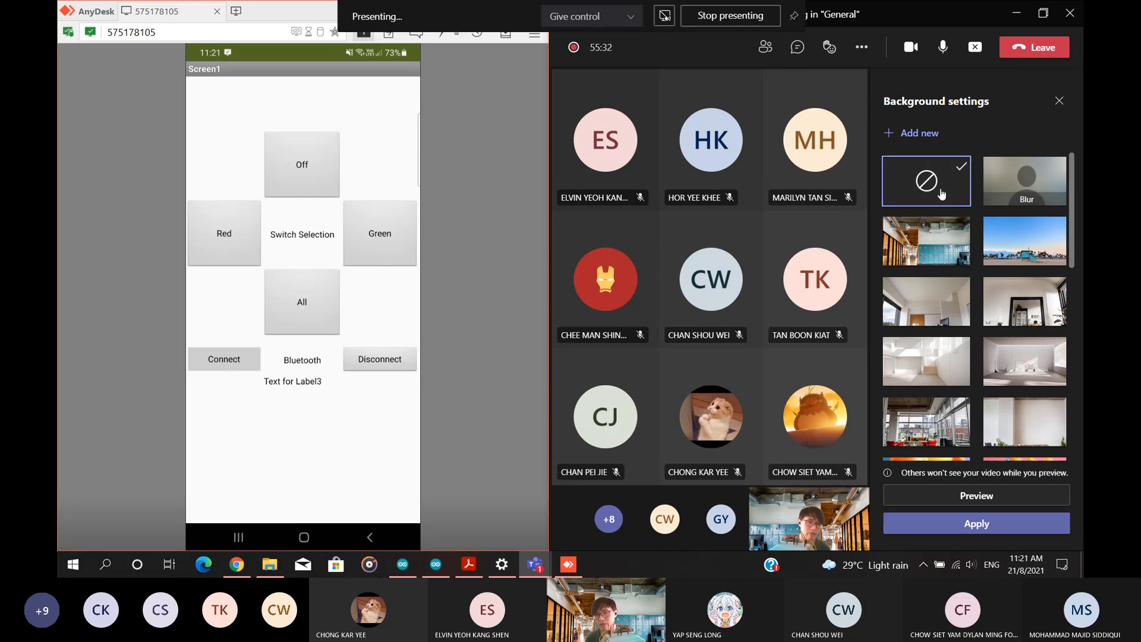
{"action": "left_click", "coordinate": [996, 528]}
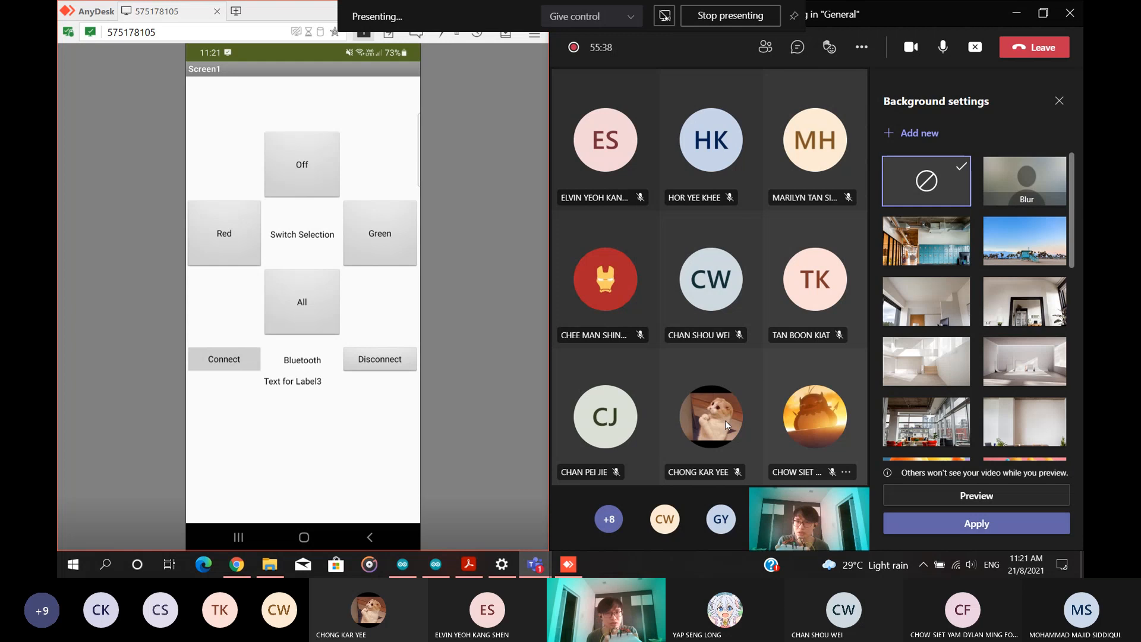
Try the Red command in the phone app and disconnect the app from Bluetooth.
{"action": "left_click", "coordinate": [369, 118]}
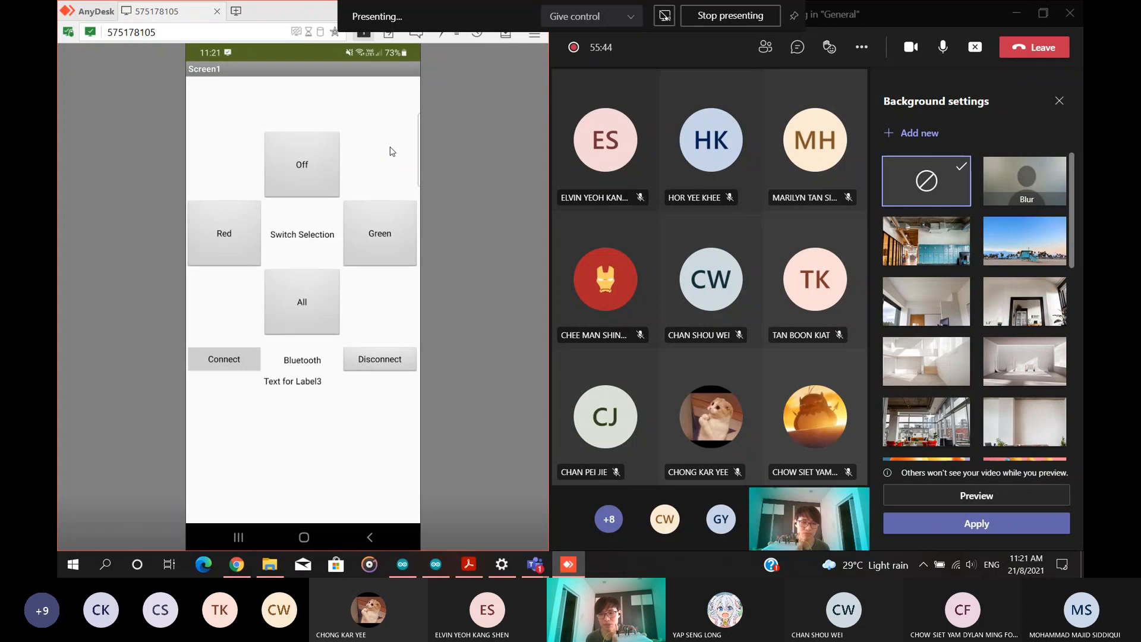
{"action": "left_click", "coordinate": [234, 227]}
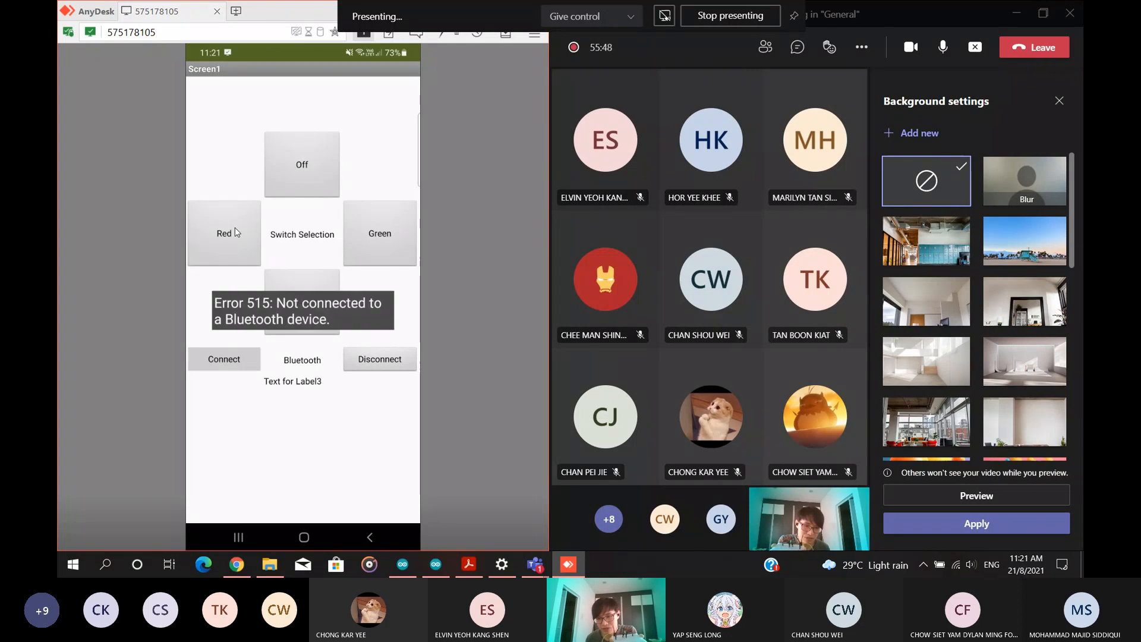
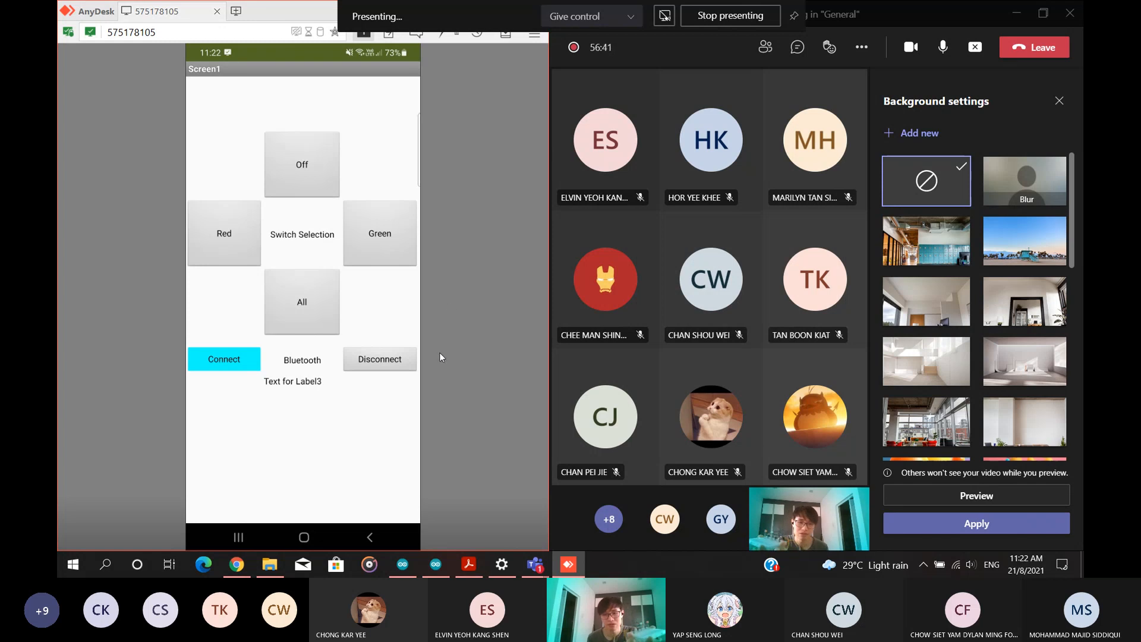
{"action": "left_click", "coordinate": [383, 360]}
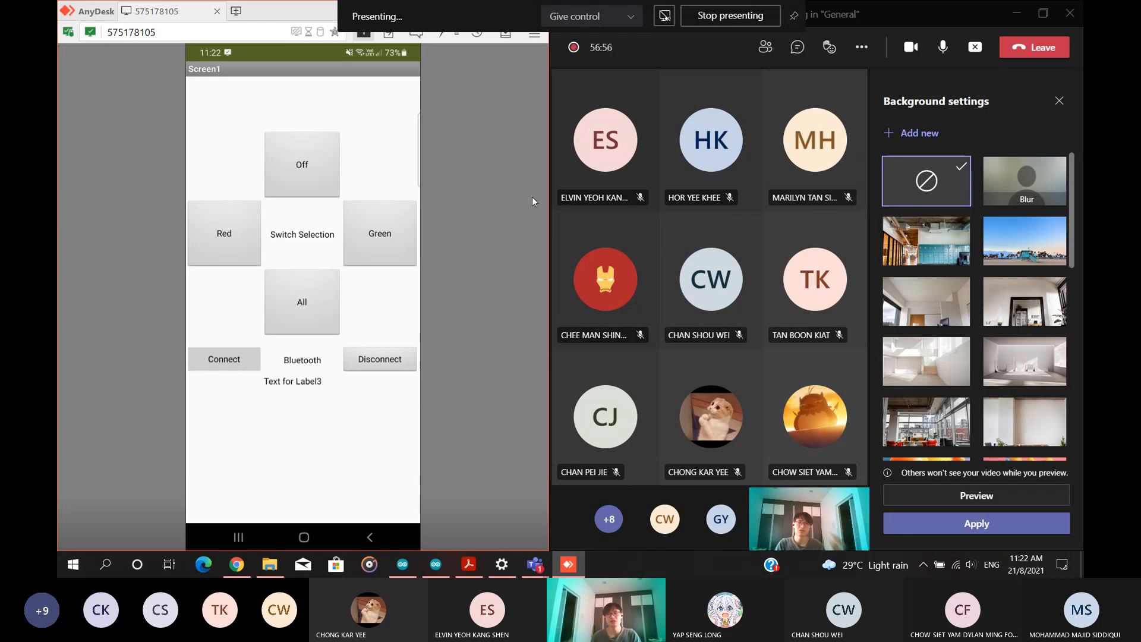
Apply the office virtual background image with teal lockers to the Teams camera video and close the background settings.
{"action": "left_click", "coordinate": [936, 252]}
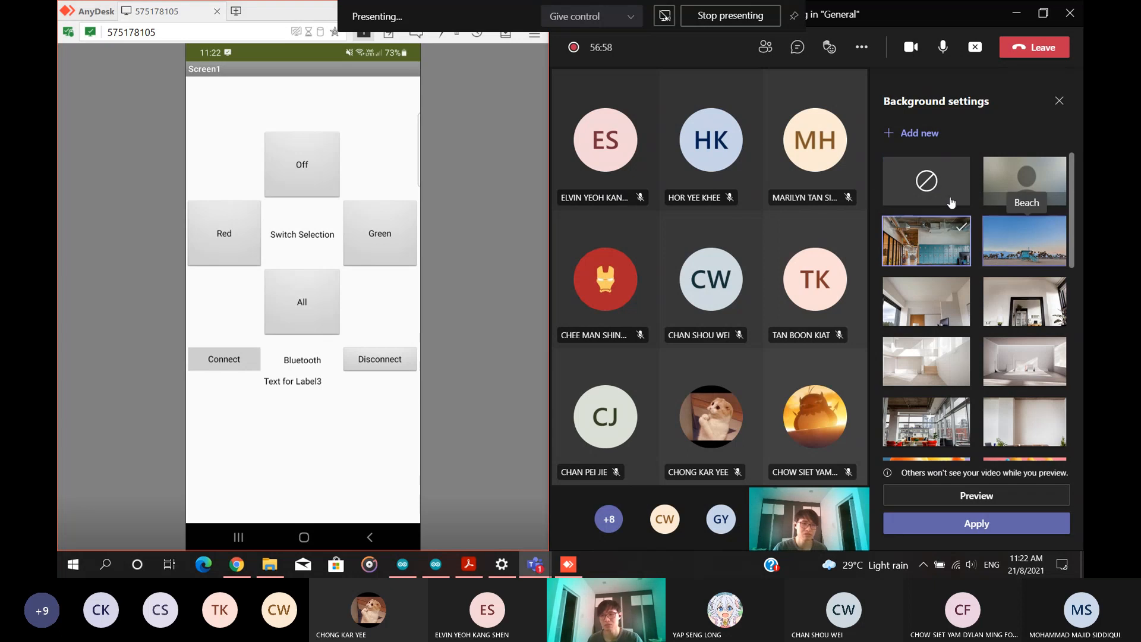
{"action": "left_click", "coordinate": [1059, 102]}
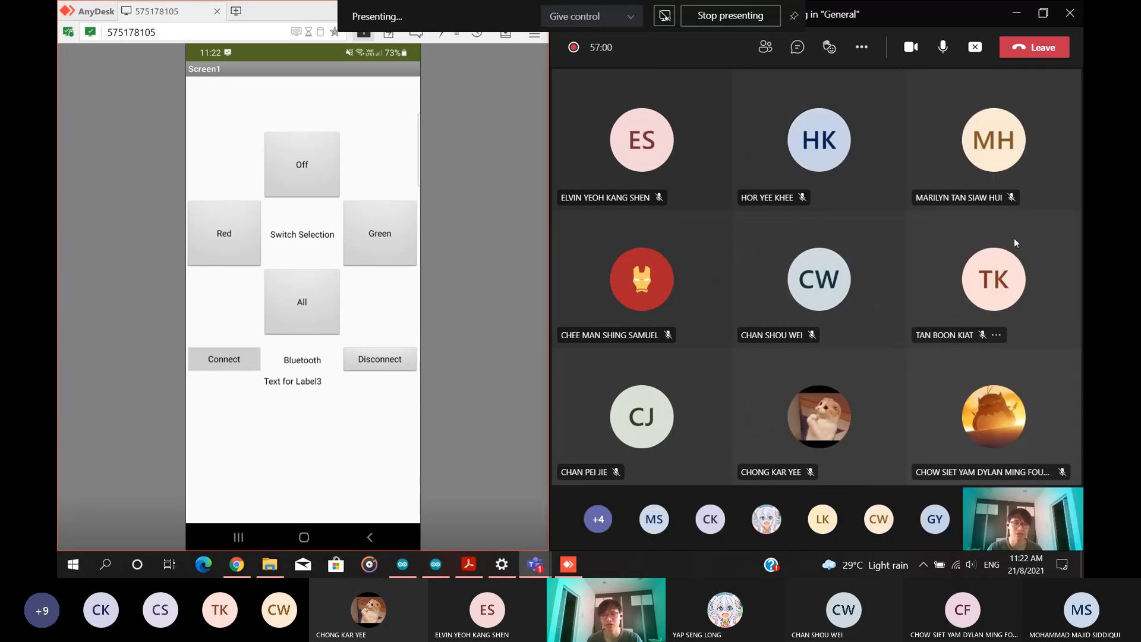
{"action": "left_click", "coordinate": [862, 47]}
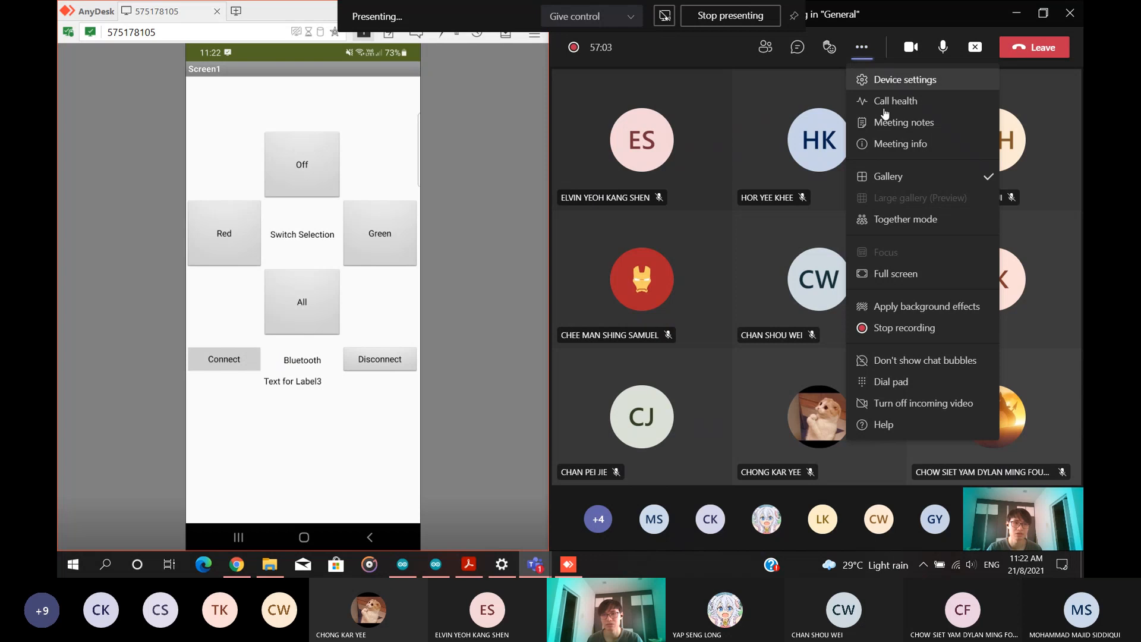
{"action": "left_click", "coordinate": [904, 306]}
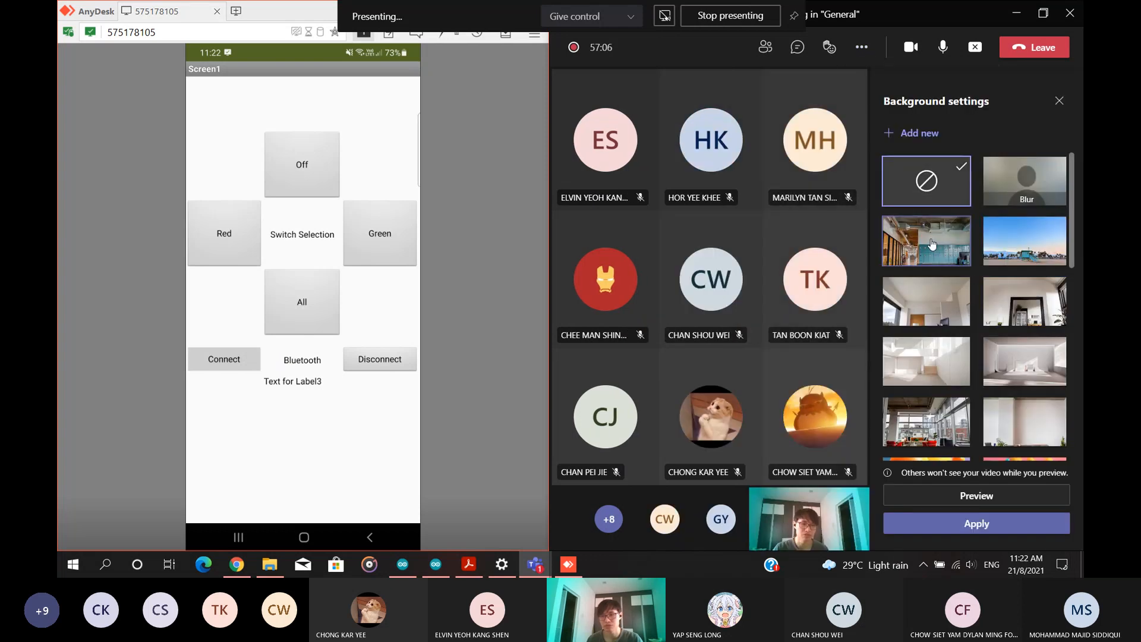
{"action": "left_click", "coordinate": [1000, 531]}
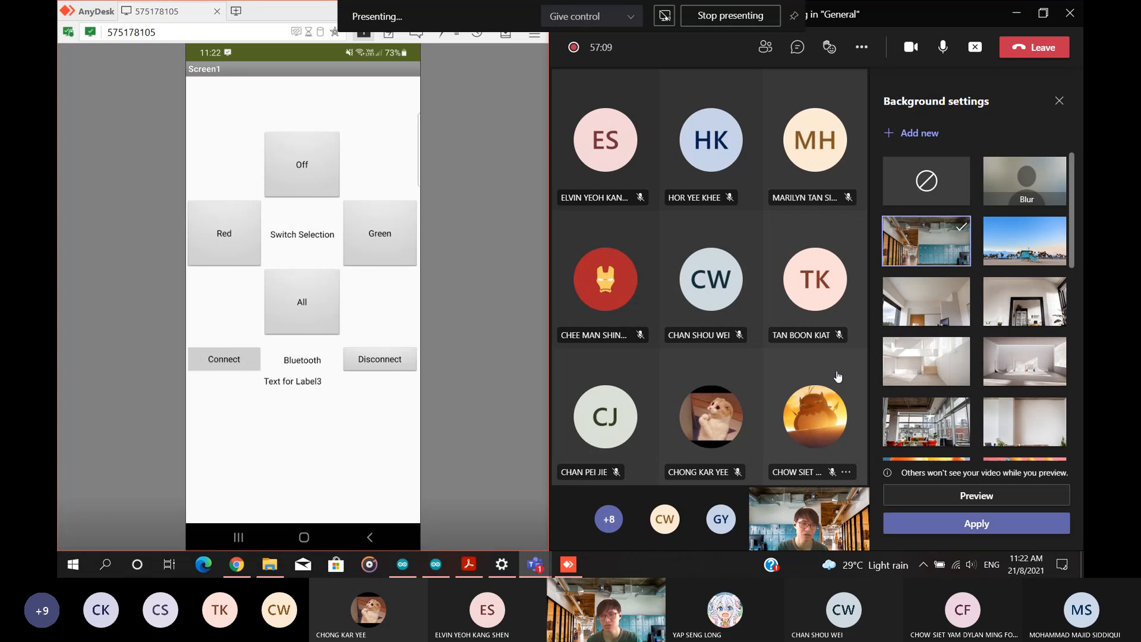
{"action": "left_click", "coordinate": [1057, 101]}
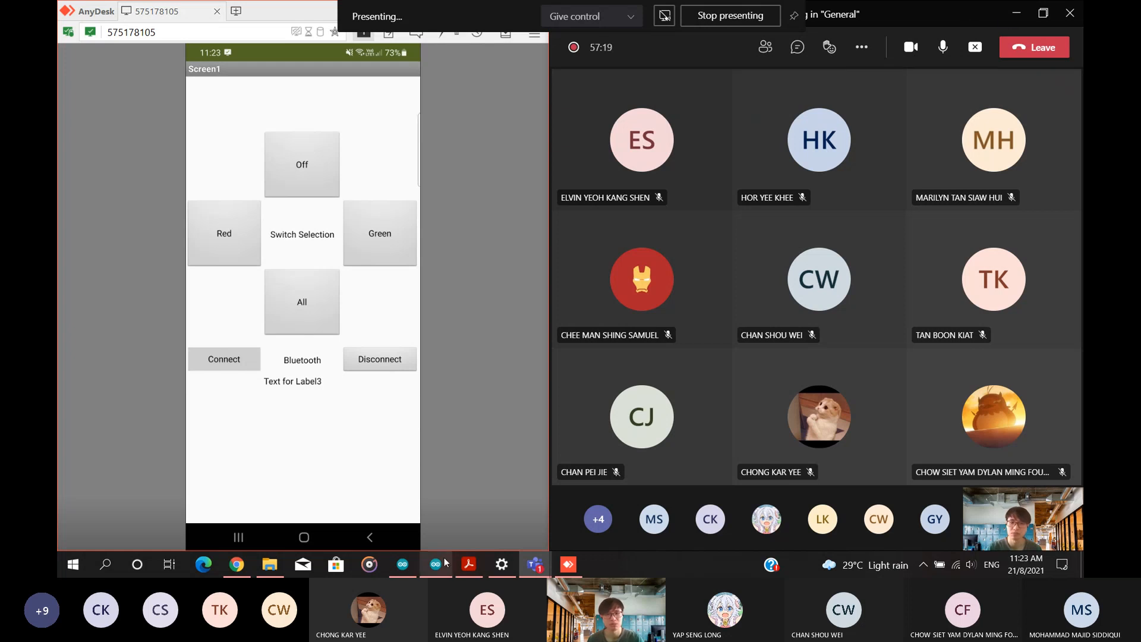
Open the Windows Bluetooth & other devices settings from the notification centre's Bluetooth quick action.
{"action": "mouse_move", "coordinate": [445, 559]}
{"action": "left_click", "coordinate": [502, 262]}
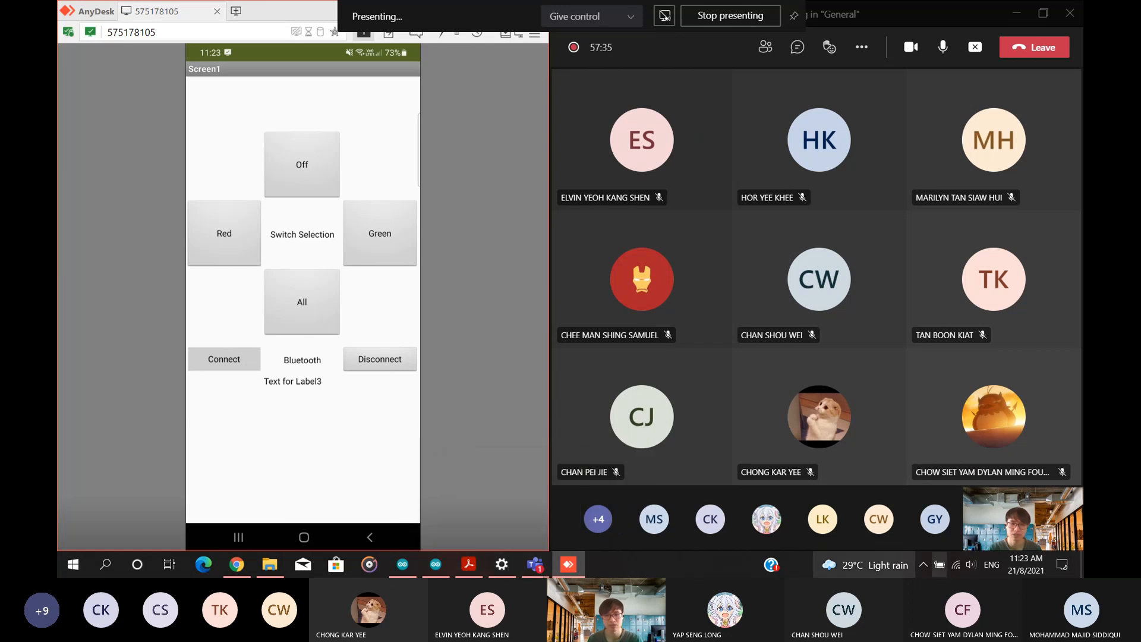
{"action": "left_click", "coordinate": [1062, 566]}
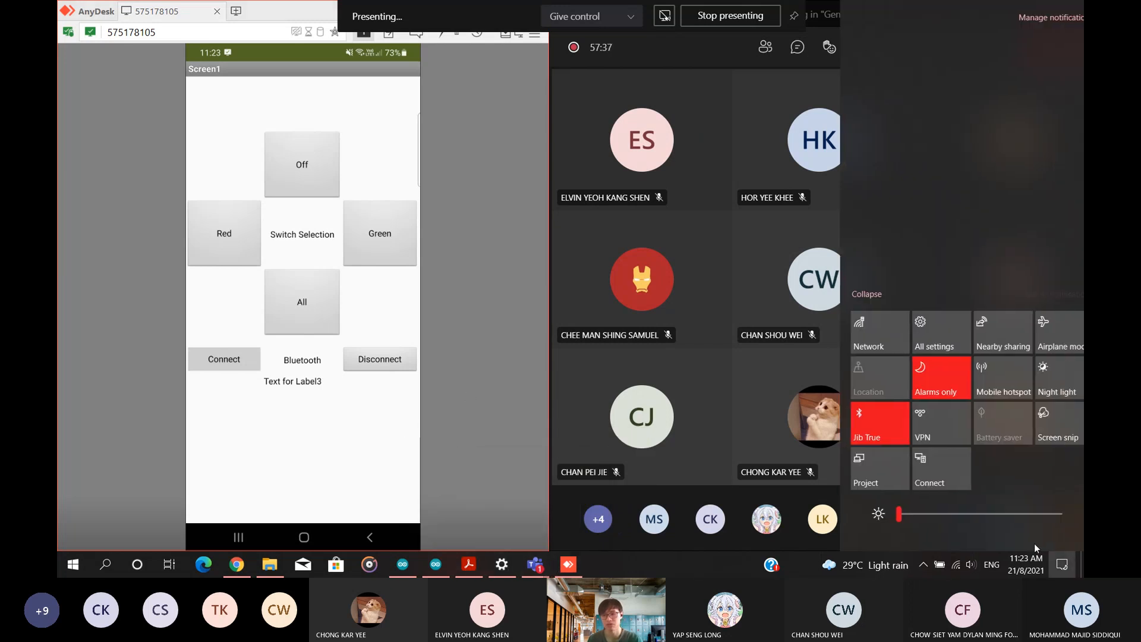
{"action": "left_click", "coordinate": [868, 428]}
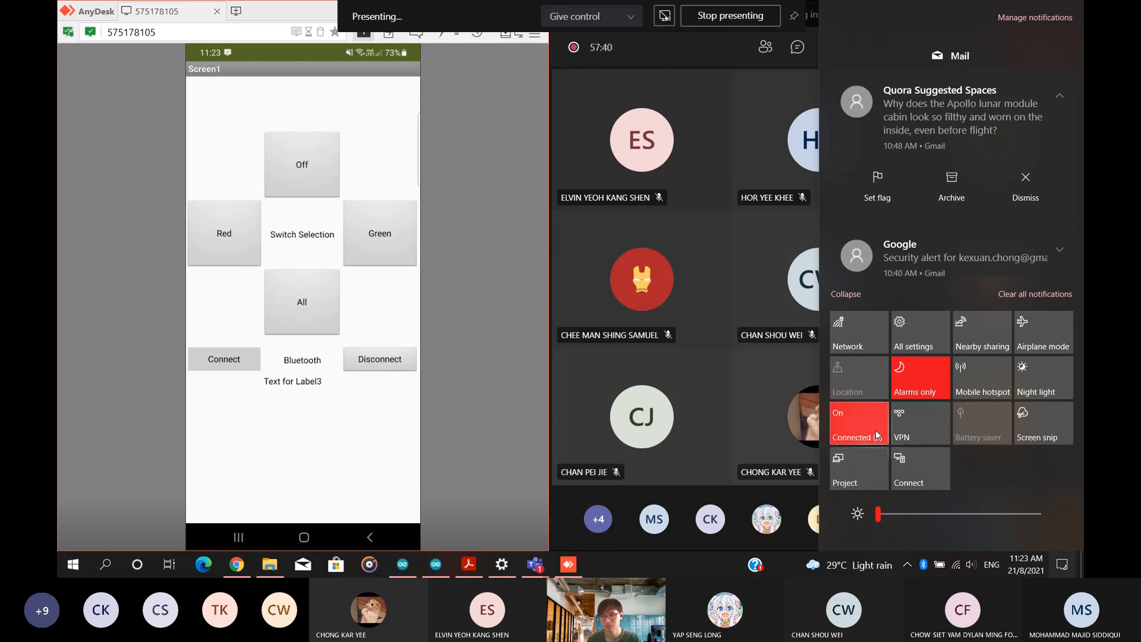
{"action": "right_click", "coordinate": [856, 425]}
{"action": "left_click", "coordinate": [893, 443]}
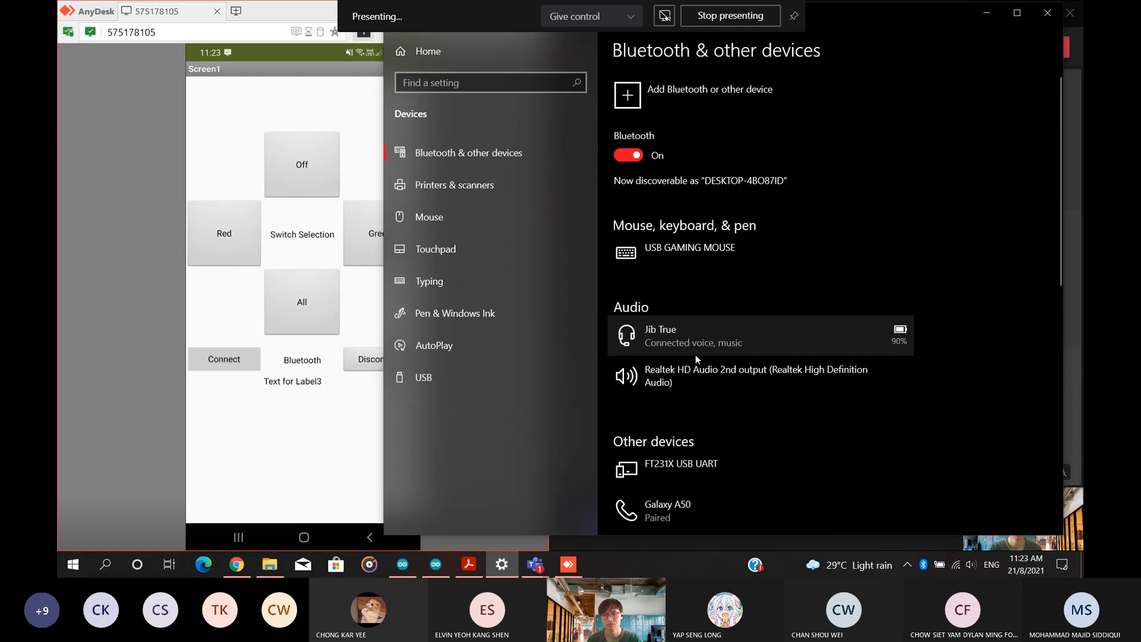
Review the connected Bluetooth devices, including the Galaxy A50 entry, and minimise the settings window.
{"action": "scroll", "coordinate": [773, 361], "scroll_direction": "down", "scroll_amount": 1}
{"action": "scroll", "coordinate": [787, 362], "scroll_direction": "up", "scroll_amount": 1}
{"action": "scroll", "coordinate": [789, 363], "scroll_direction": "down", "scroll_amount": 4}
{"action": "scroll", "coordinate": [789, 363], "scroll_direction": "up", "scroll_amount": 5}
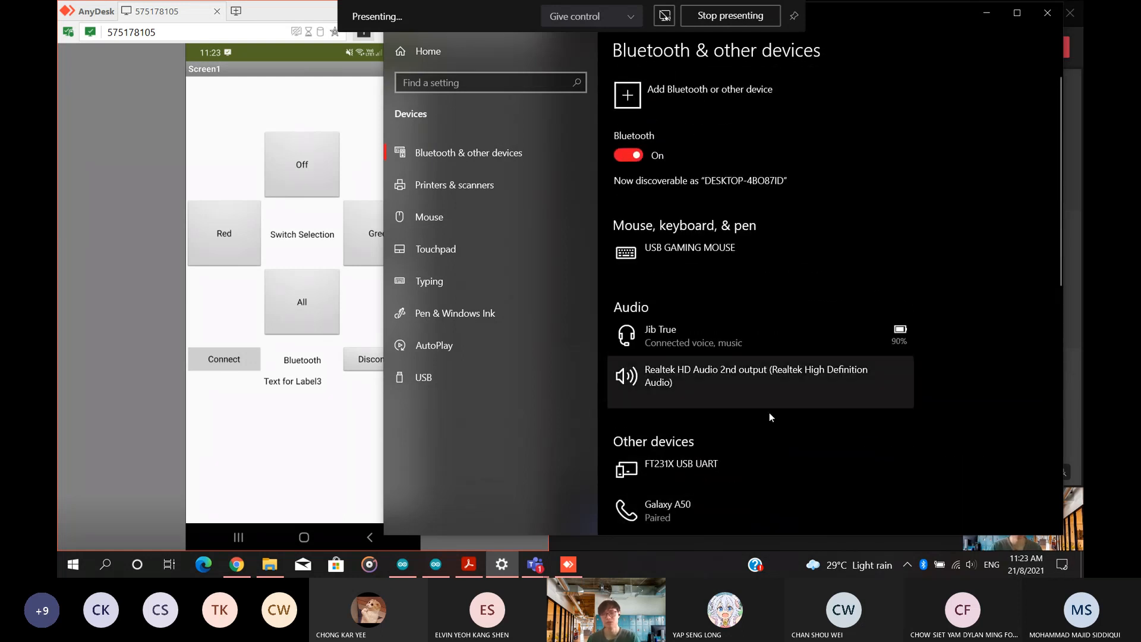
{"action": "left_click", "coordinate": [715, 494]}
{"action": "scroll", "coordinate": [892, 363], "scroll_direction": "down", "scroll_amount": 4}
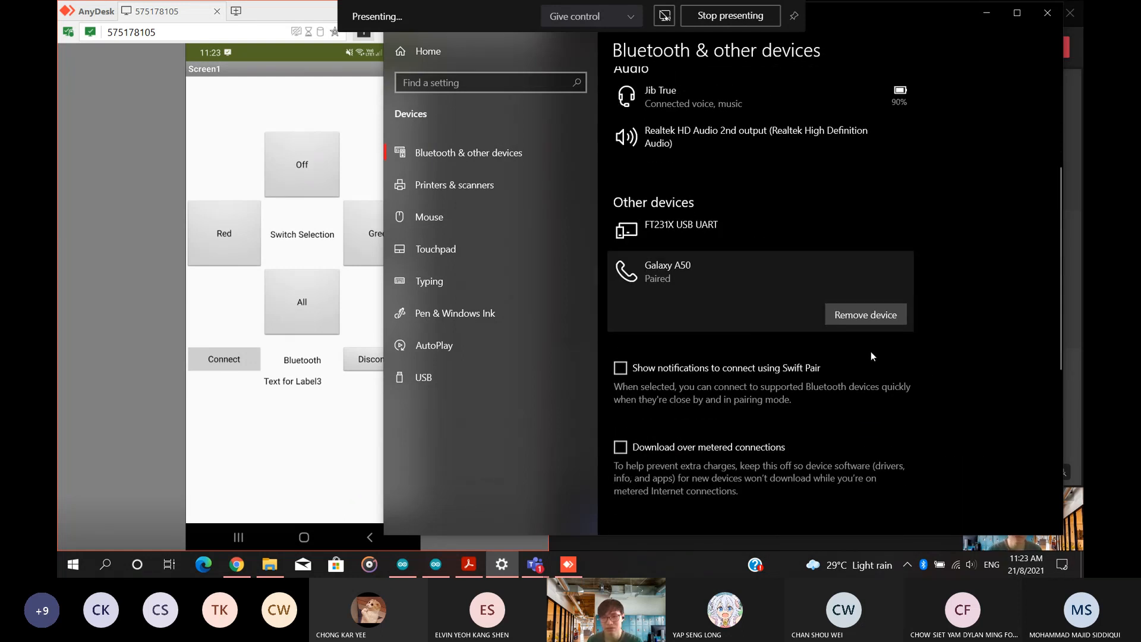
{"action": "scroll", "coordinate": [761, 278], "scroll_direction": "up", "scroll_amount": 3}
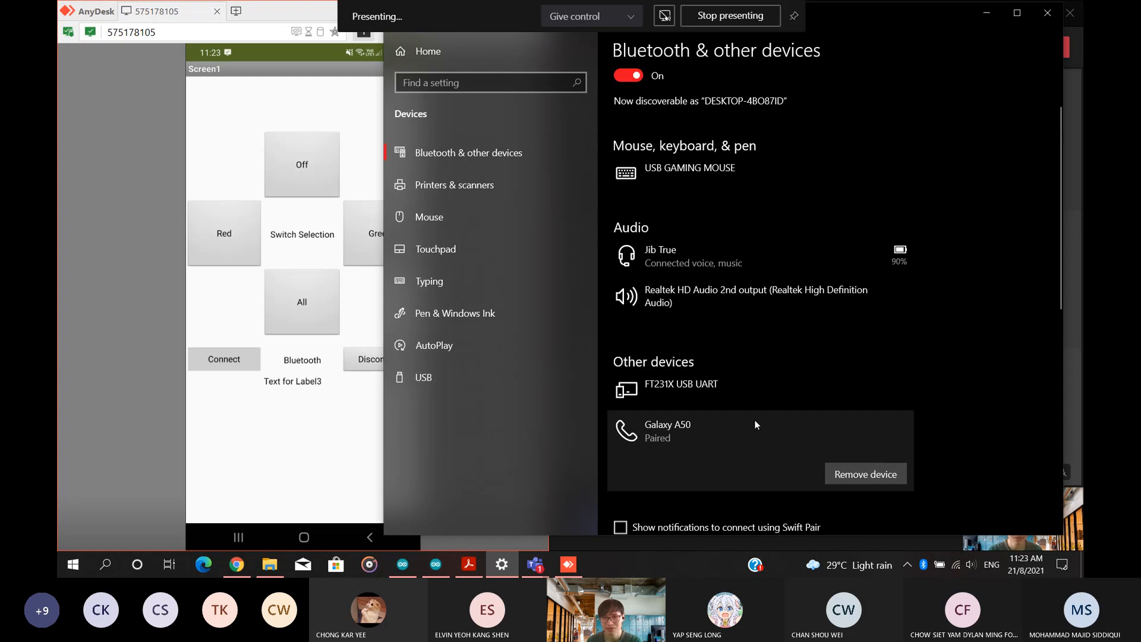
{"action": "scroll", "coordinate": [791, 358], "scroll_direction": "up", "scroll_amount": 2}
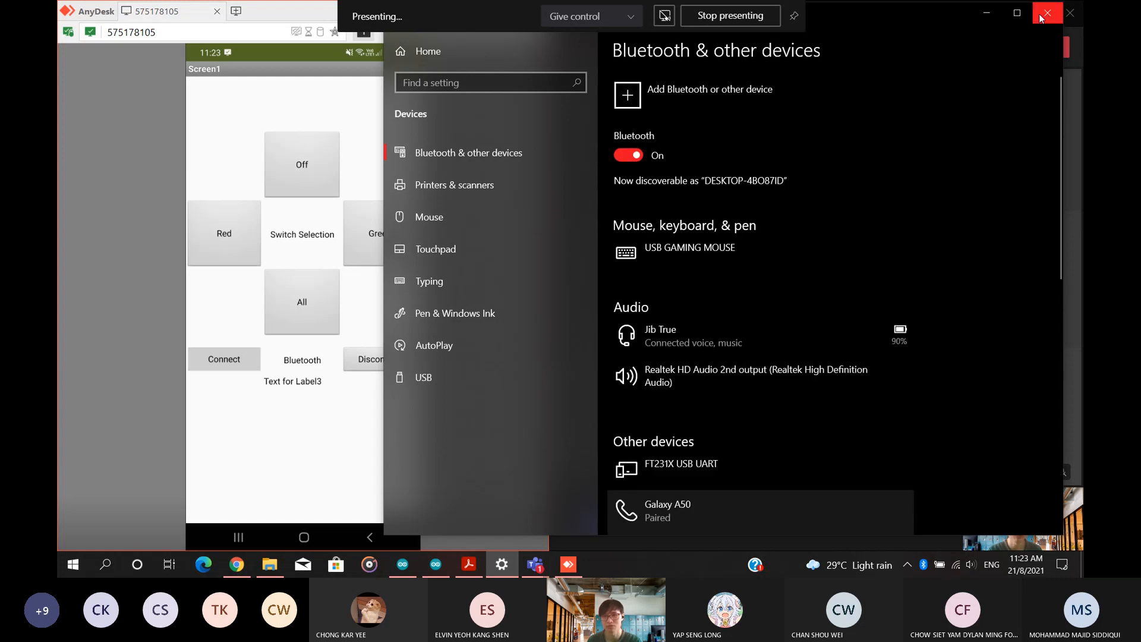
{"action": "left_click", "coordinate": [987, 13]}
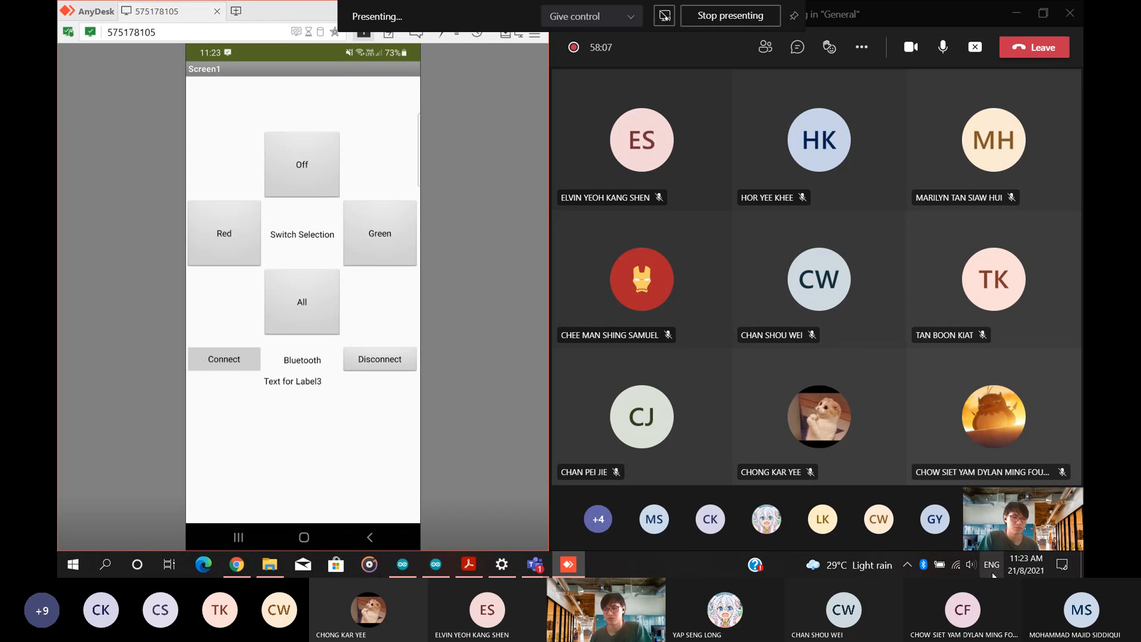
Reopen the Windows Bluetooth settings and show the list of COM ports under More Bluetooth options.
{"action": "left_click", "coordinate": [506, 569]}
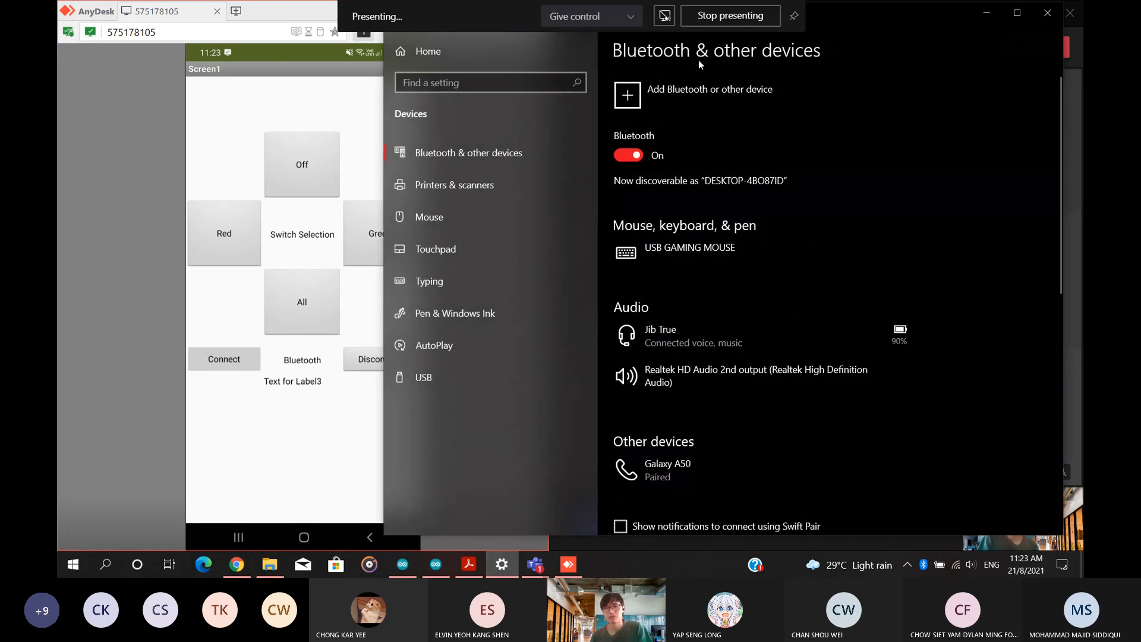
{"action": "scroll", "coordinate": [858, 242], "scroll_direction": "down", "scroll_amount": 6}
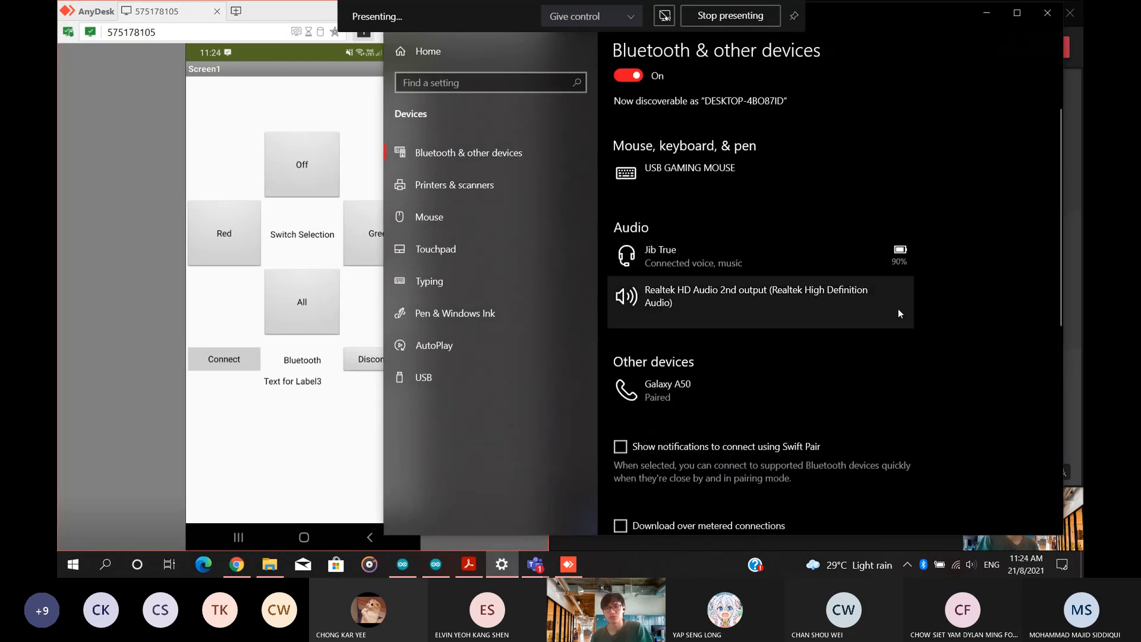
{"action": "scroll", "coordinate": [916, 325], "scroll_direction": "down", "scroll_amount": 3}
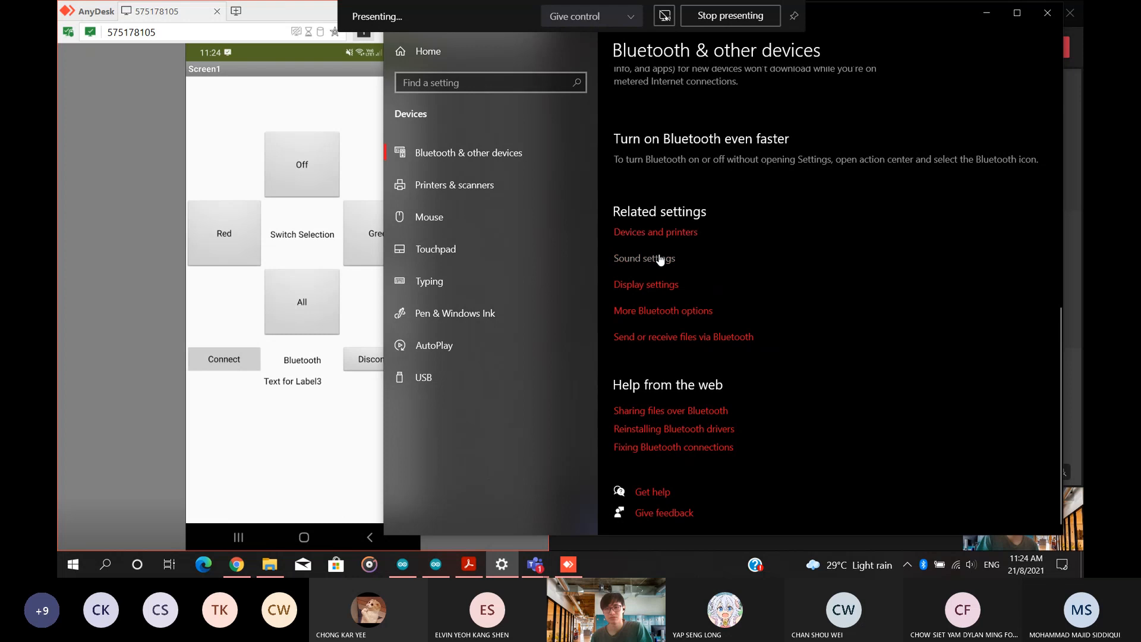
{"action": "left_click", "coordinate": [678, 319]}
{"action": "left_click_drag", "start_coordinate": [209, 29], "coordinate": [513, 105]}
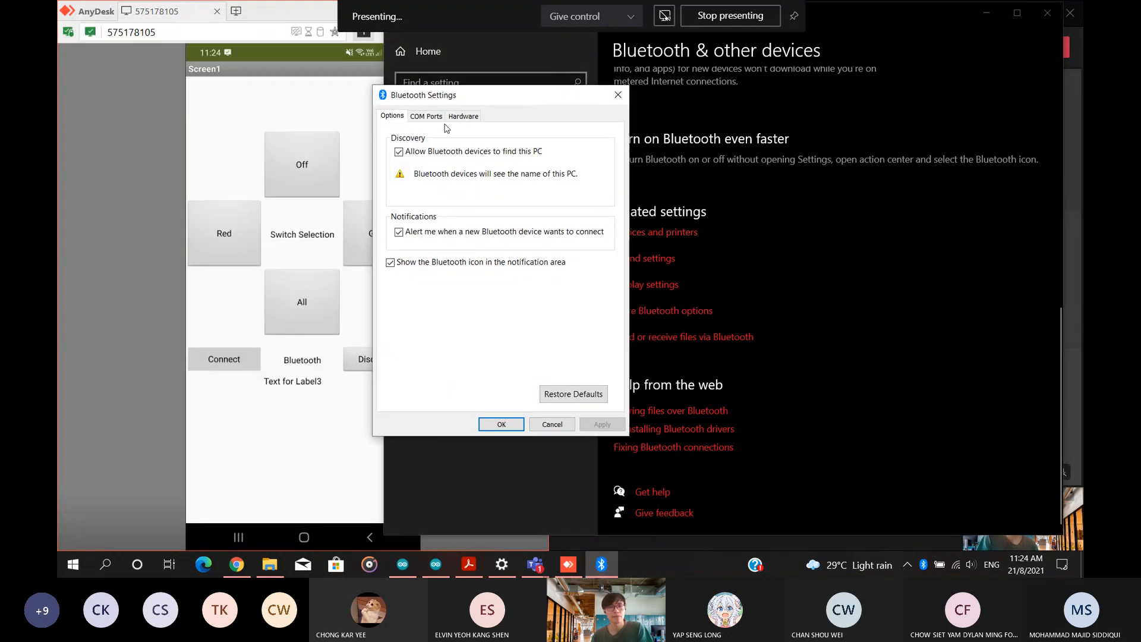
{"action": "left_click", "coordinate": [435, 117]}
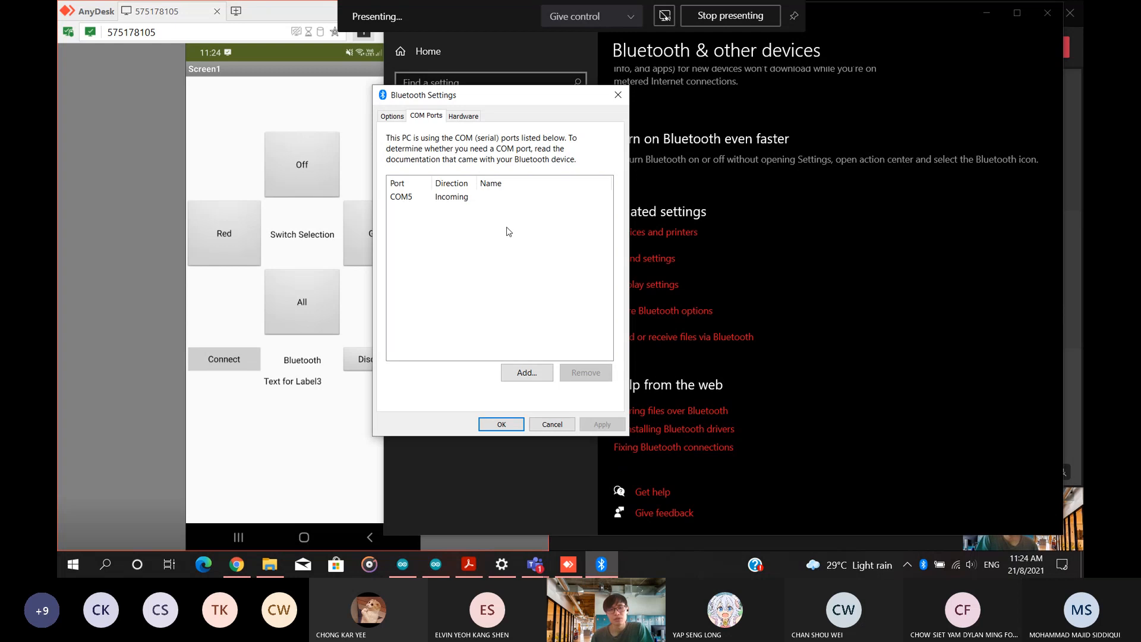
Remove the COM5 Bluetooth port and add a new incoming COM port.
{"action": "left_click", "coordinate": [462, 201]}
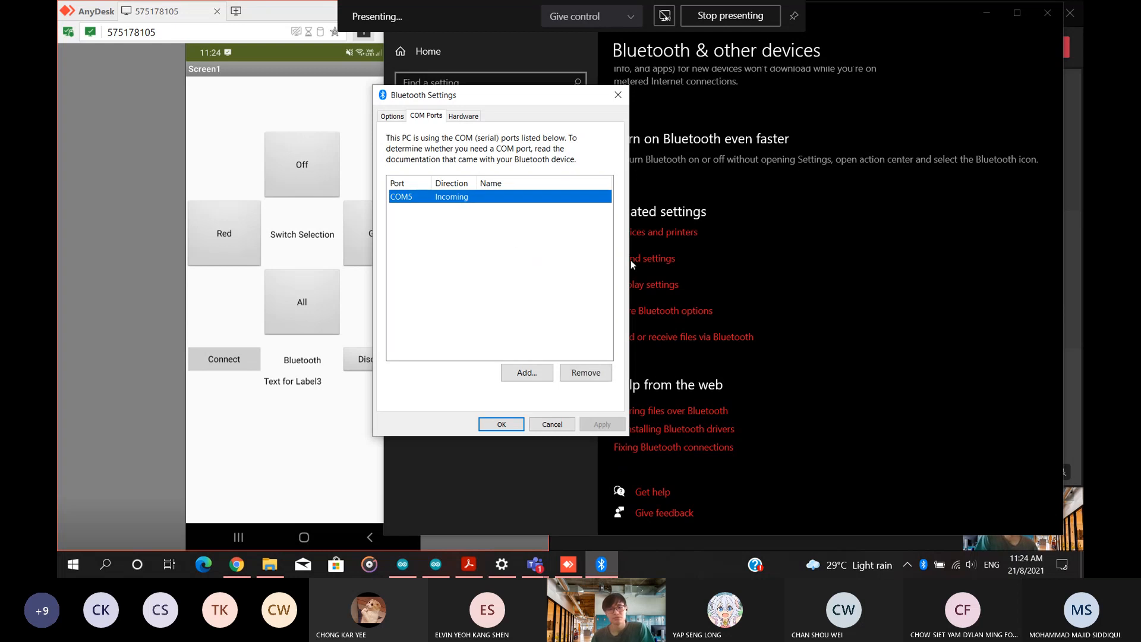
{"action": "left_click", "coordinate": [607, 374]}
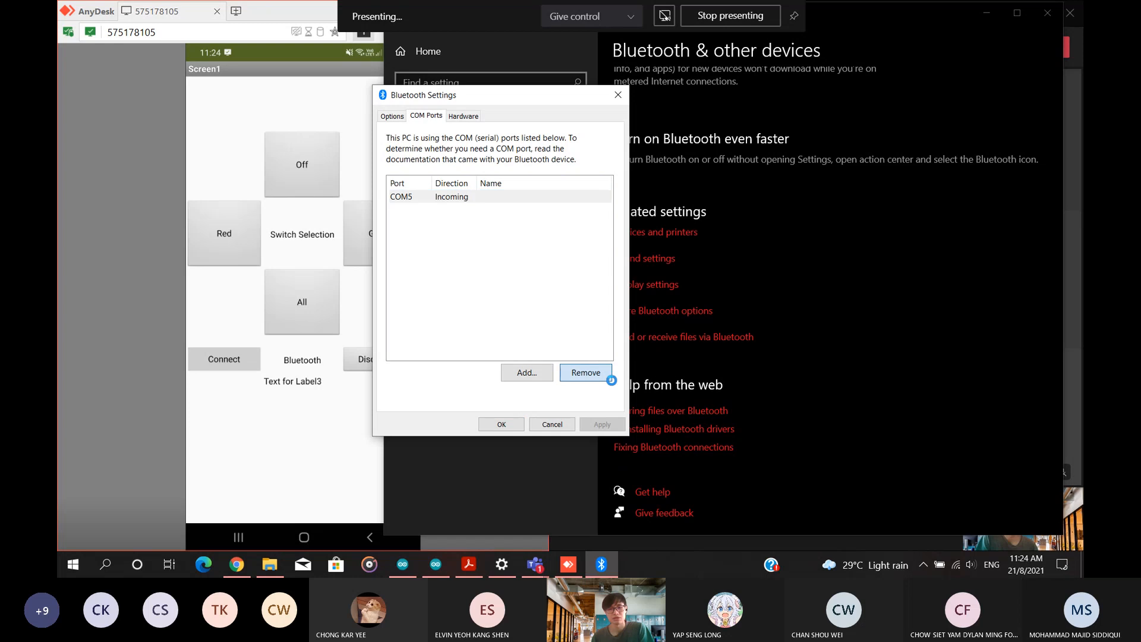
{"action": "left_click", "coordinate": [537, 374]}
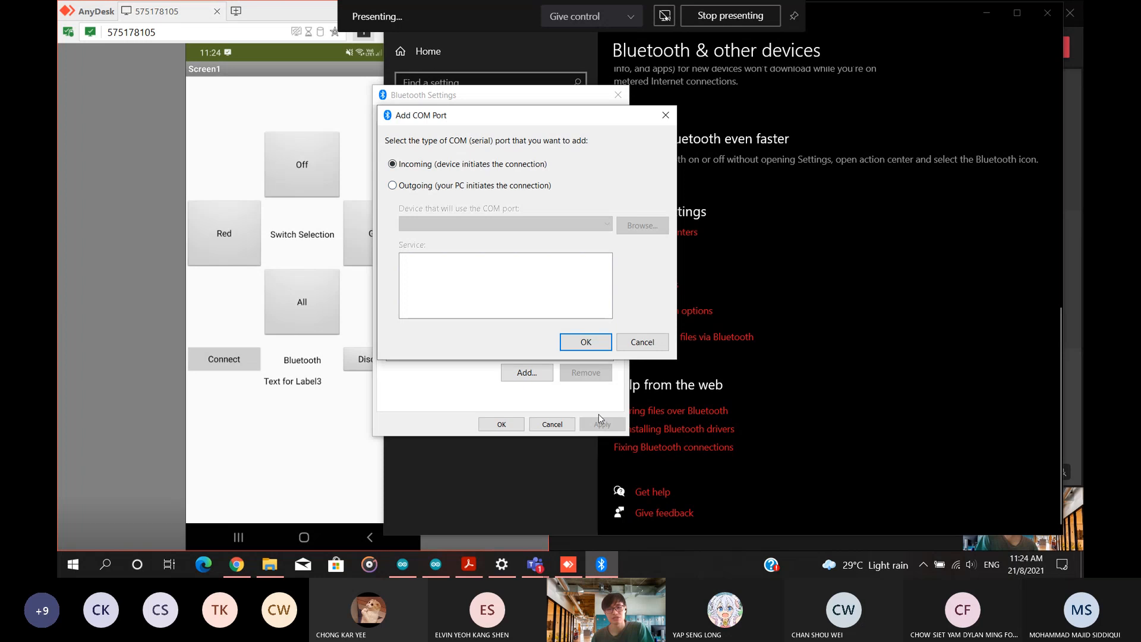
{"action": "left_click", "coordinate": [586, 342]}
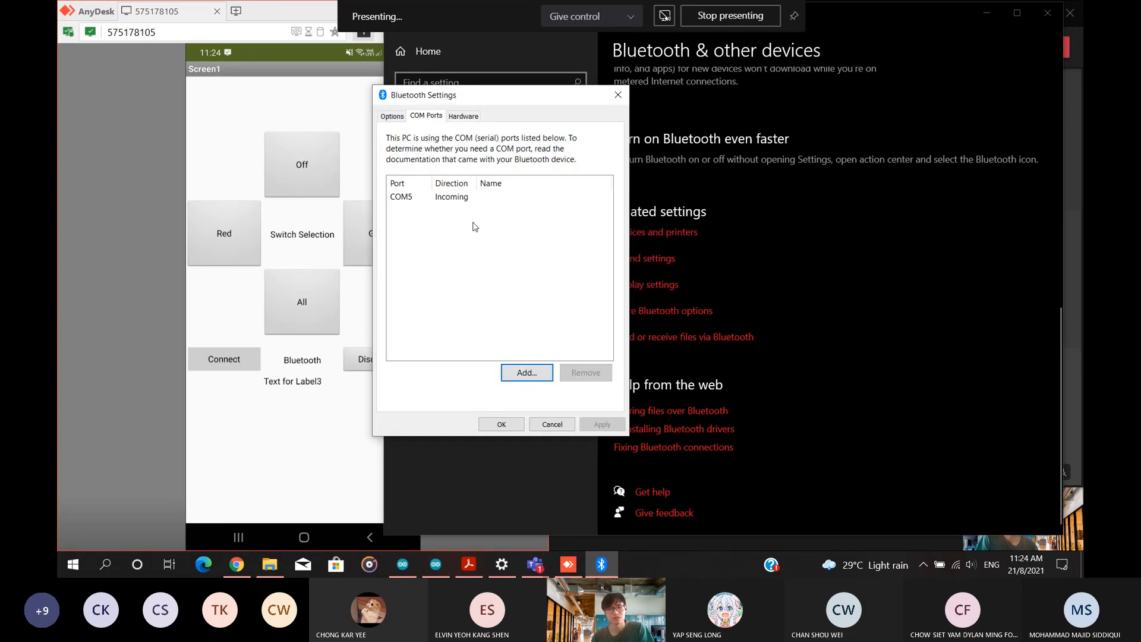
{"action": "left_click", "coordinate": [444, 205]}
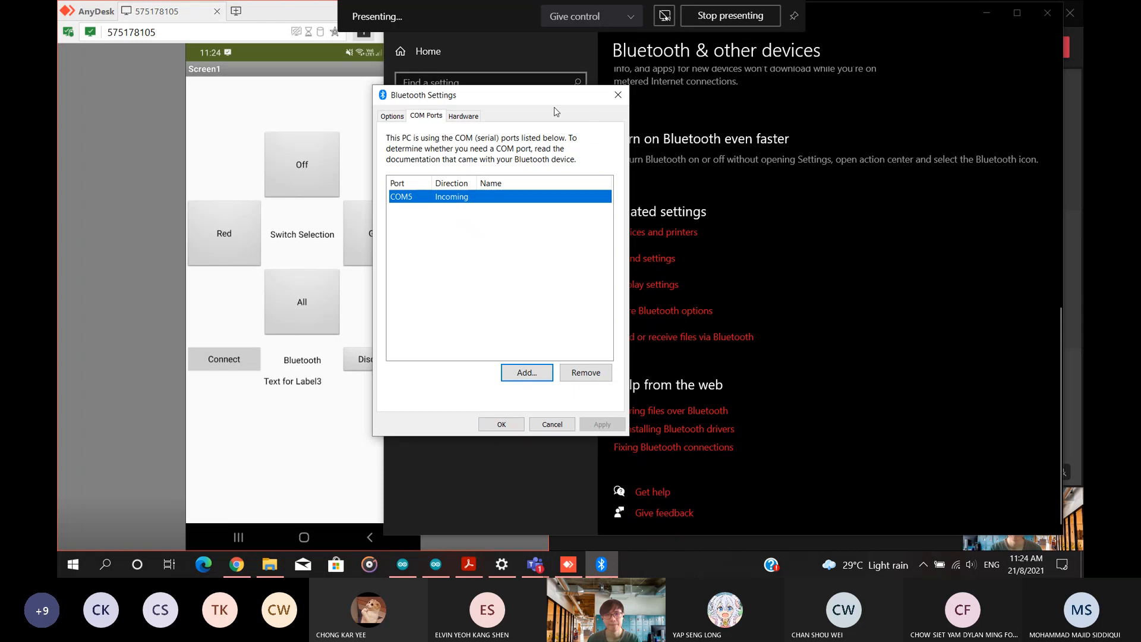
Minimise the Windows settings window and close the Bluetooth Settings dialog with its changes accepted.
{"action": "left_click_drag", "start_coordinate": [544, 107], "coordinate": [543, 135]}
{"action": "left_click", "coordinate": [986, 12]}
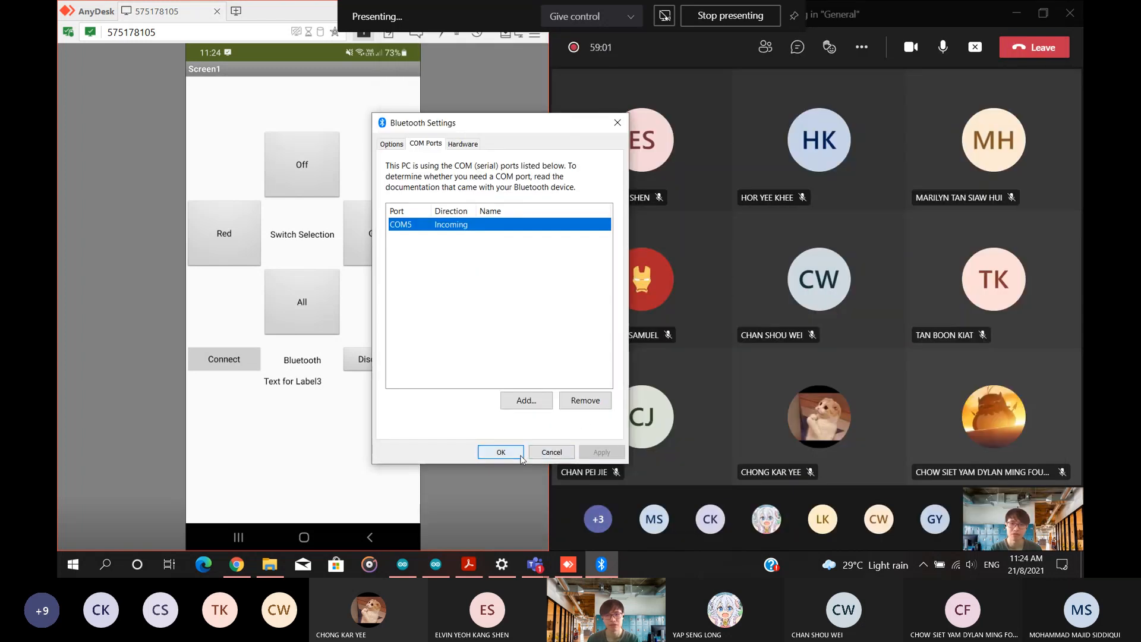
{"action": "left_click", "coordinate": [484, 450]}
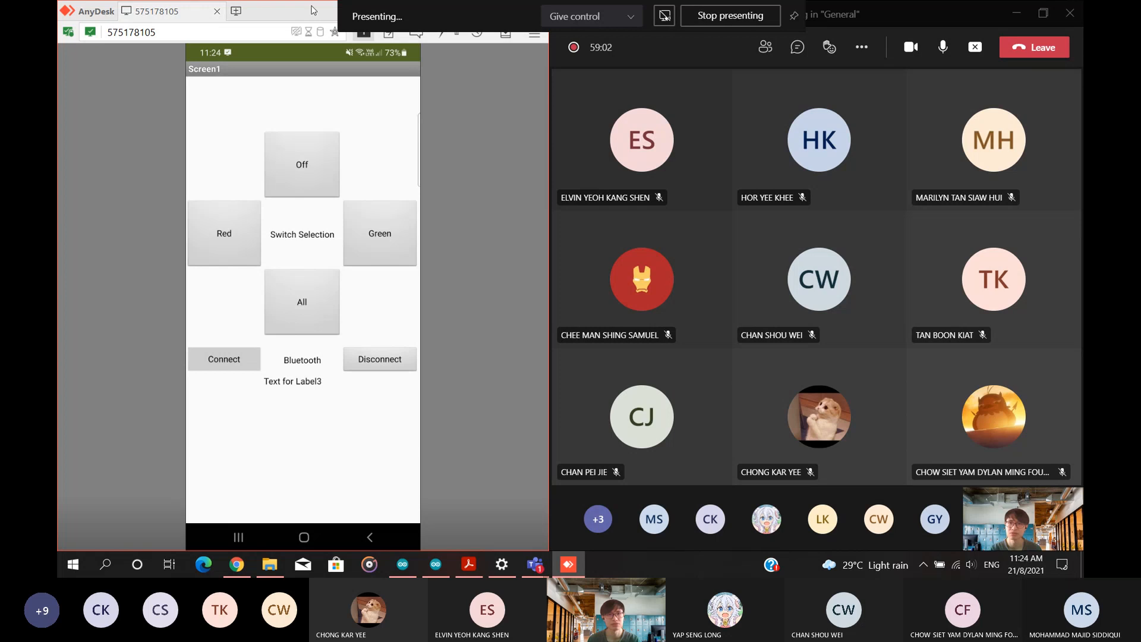
Switch to the Arduino_Bluetooth_Workshop sketch in the Arduino IDE and try to open the Serial Monitor on COM4.
{"action": "left_click", "coordinate": [434, 565]}
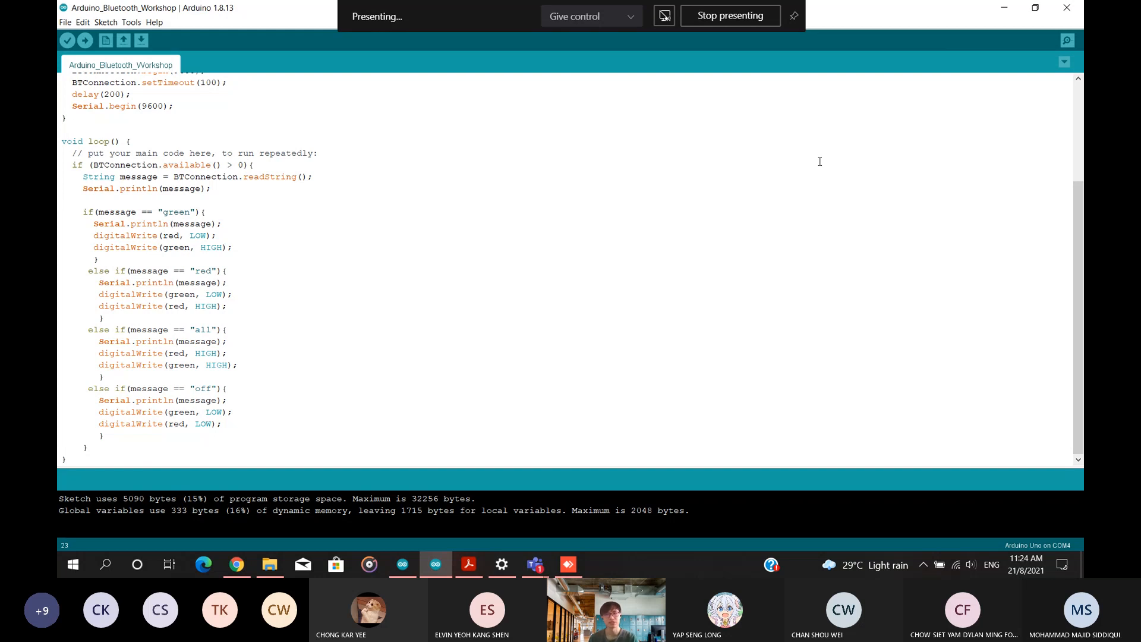
{"action": "left_click", "coordinate": [1067, 40]}
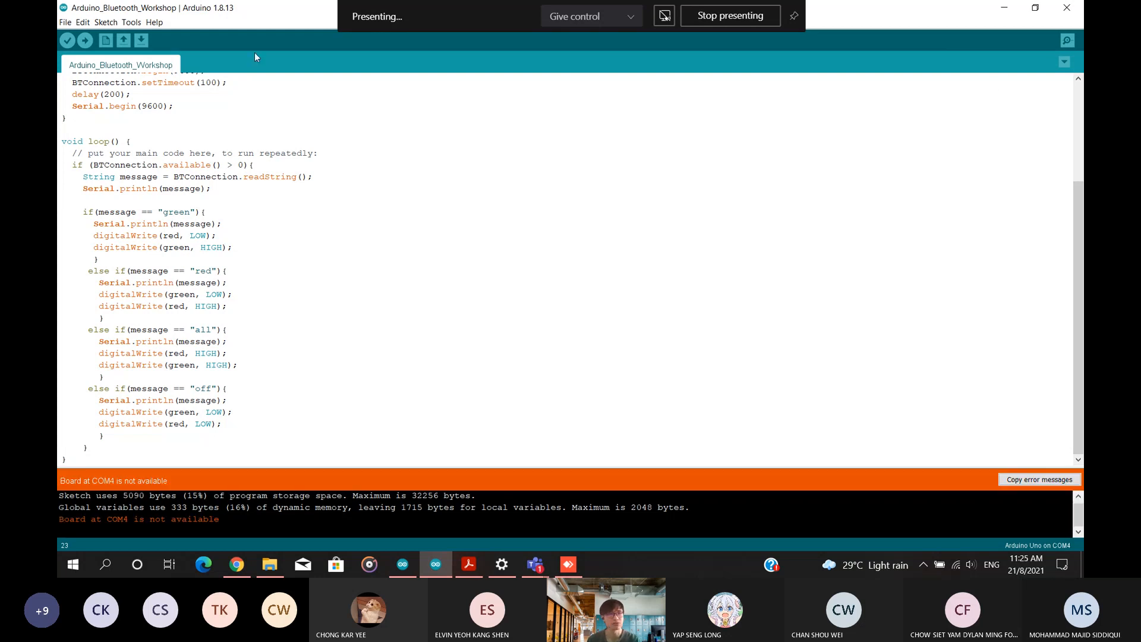
{"action": "left_click", "coordinate": [132, 23]}
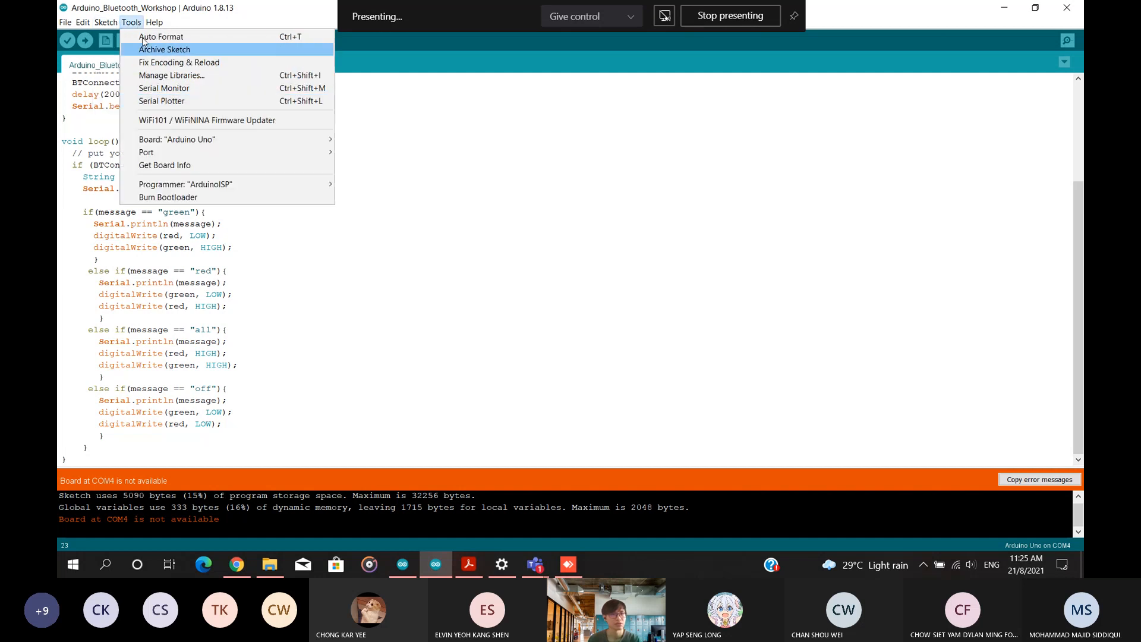
{"action": "left_click", "coordinate": [1065, 40]}
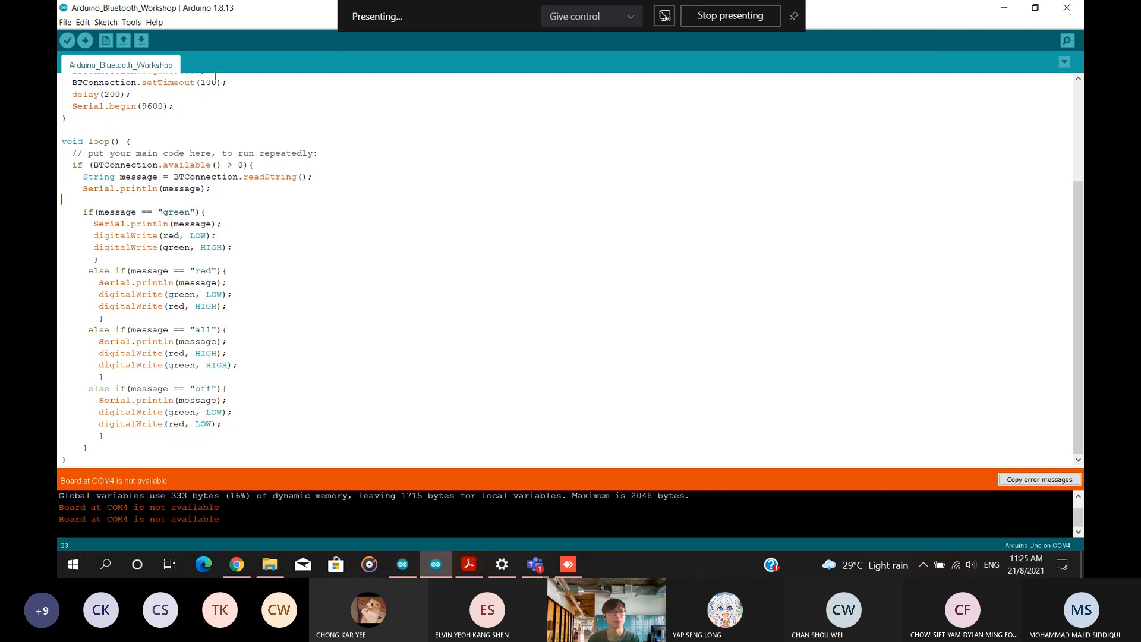
Set the Arduino Uno's serial port to COM5.
{"action": "left_click", "coordinate": [132, 23]}
{"action": "mouse_move", "coordinate": [184, 151]}
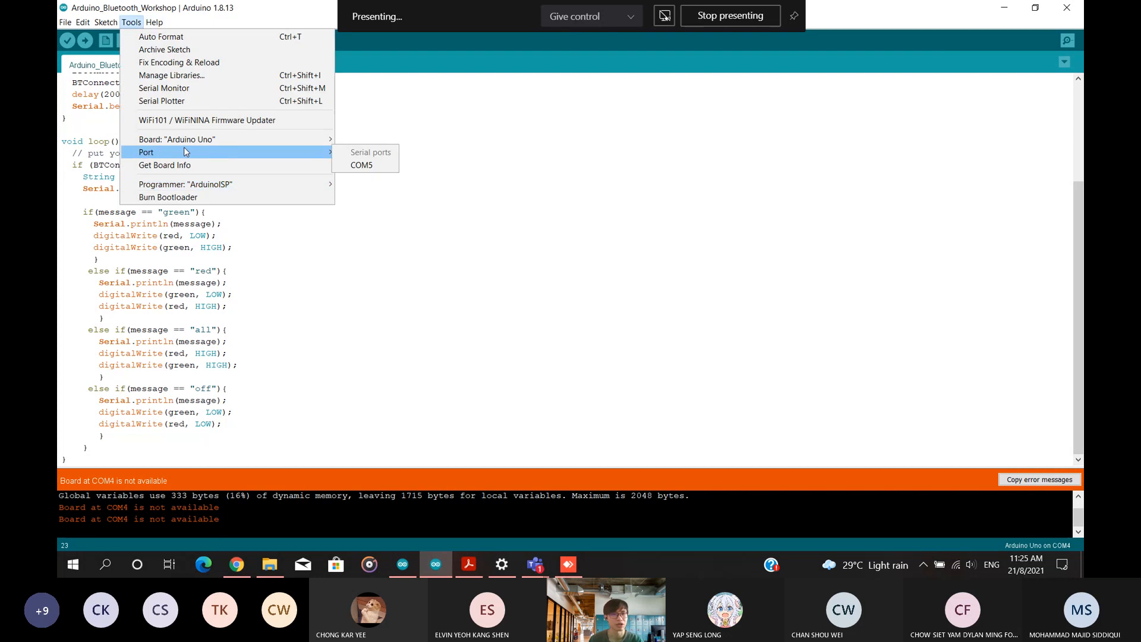
{"action": "left_click", "coordinate": [361, 165]}
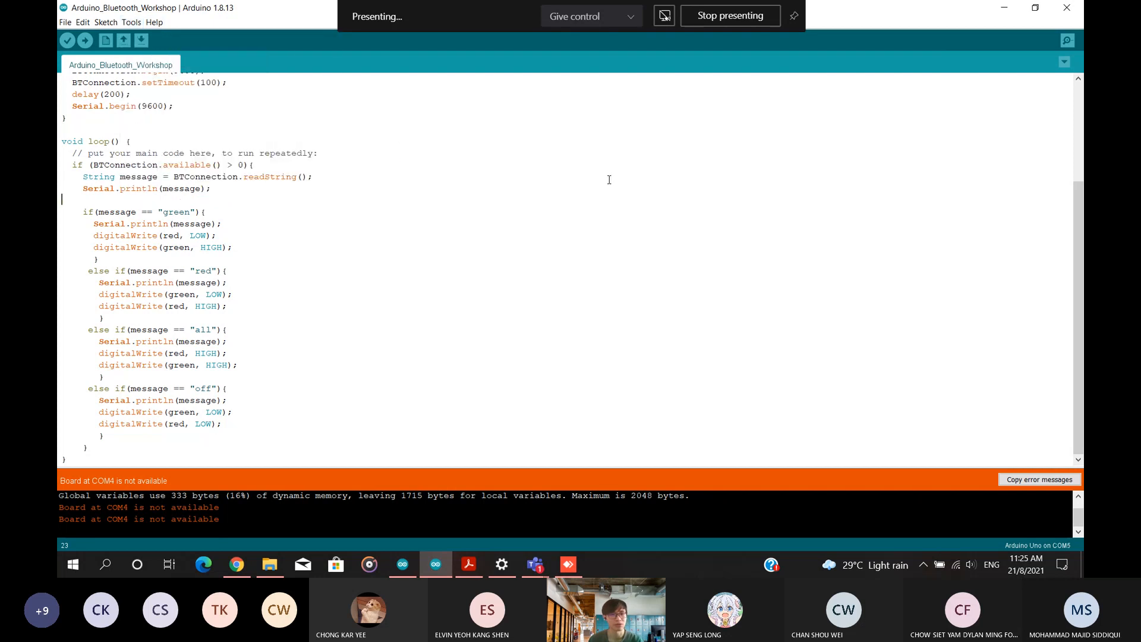
Open the Serial Monitor, minimise the sketch window and dock the monitor on the right half beside the AnyDesk phone view.
{"action": "left_click", "coordinate": [1069, 41]}
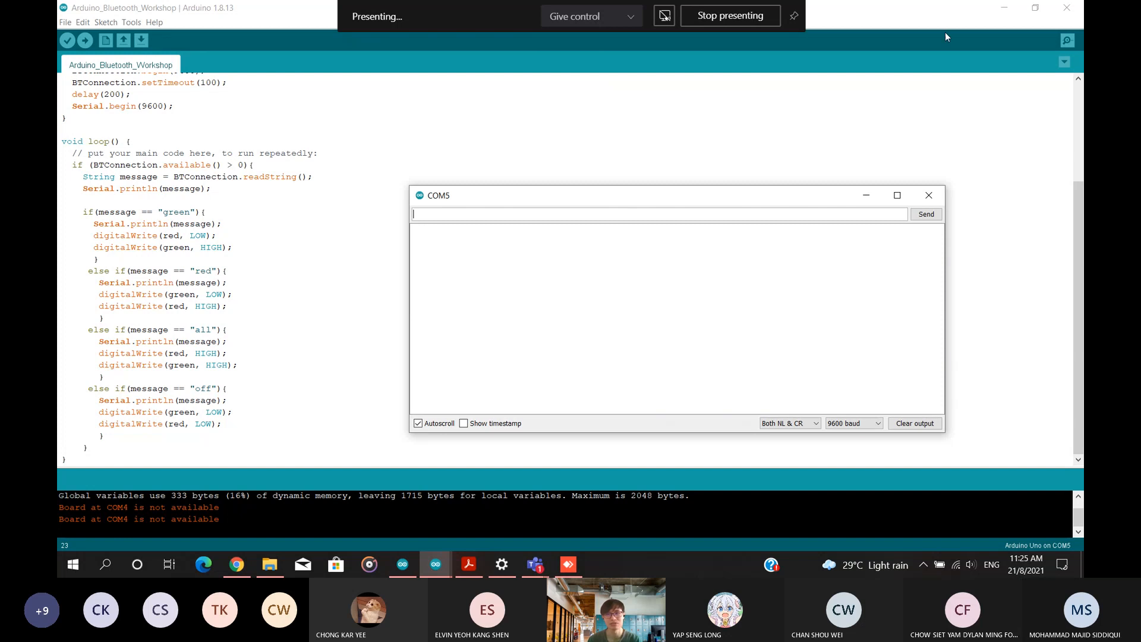
{"action": "left_click", "coordinate": [1004, 7]}
{"action": "left_click_drag", "start_coordinate": [523, 202], "coordinate": [1083, 203]}
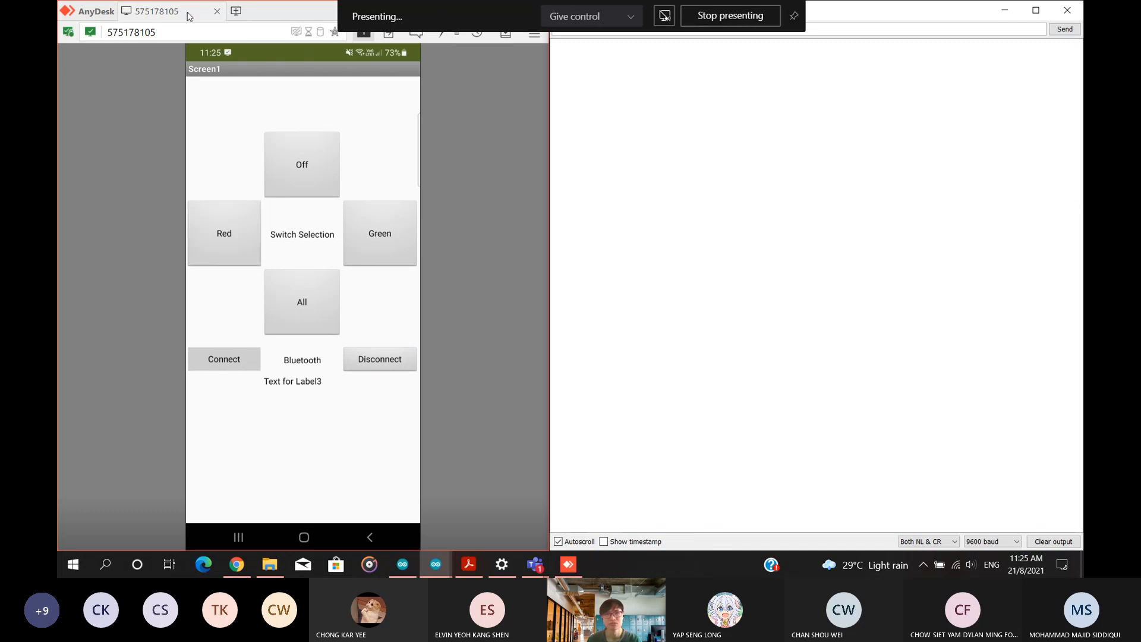
Connect the phone app over Bluetooth and send its red, green, off, all and off commands to the Serial Monitor.
{"action": "left_click", "coordinate": [294, 12]}
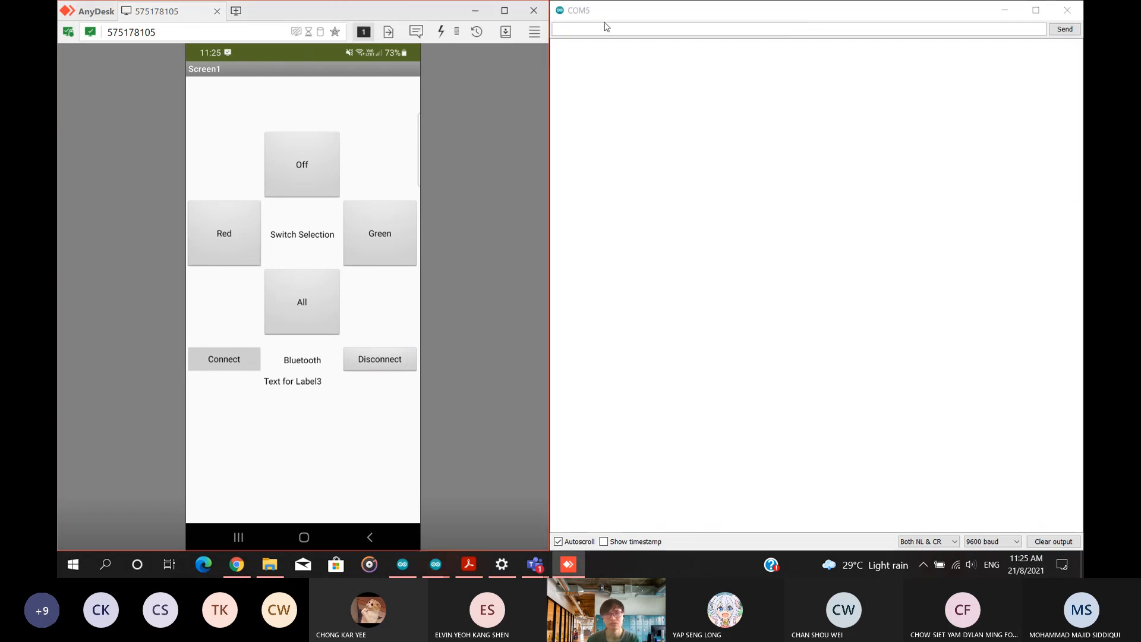
{"action": "left_click", "coordinate": [604, 27]}
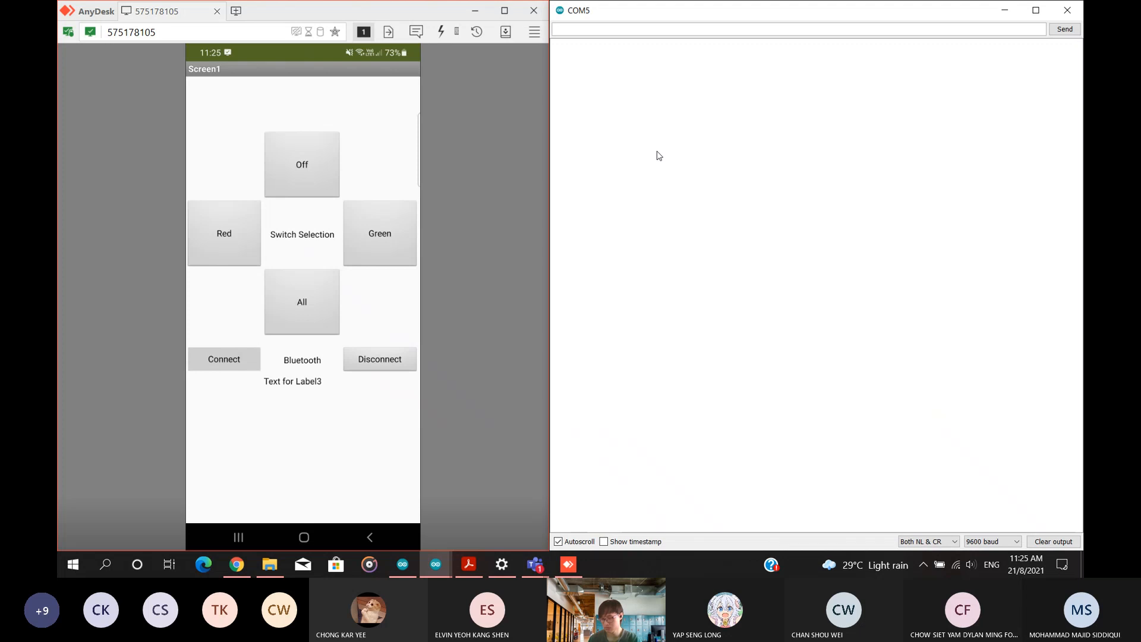
{"action": "left_click", "coordinate": [220, 355]}
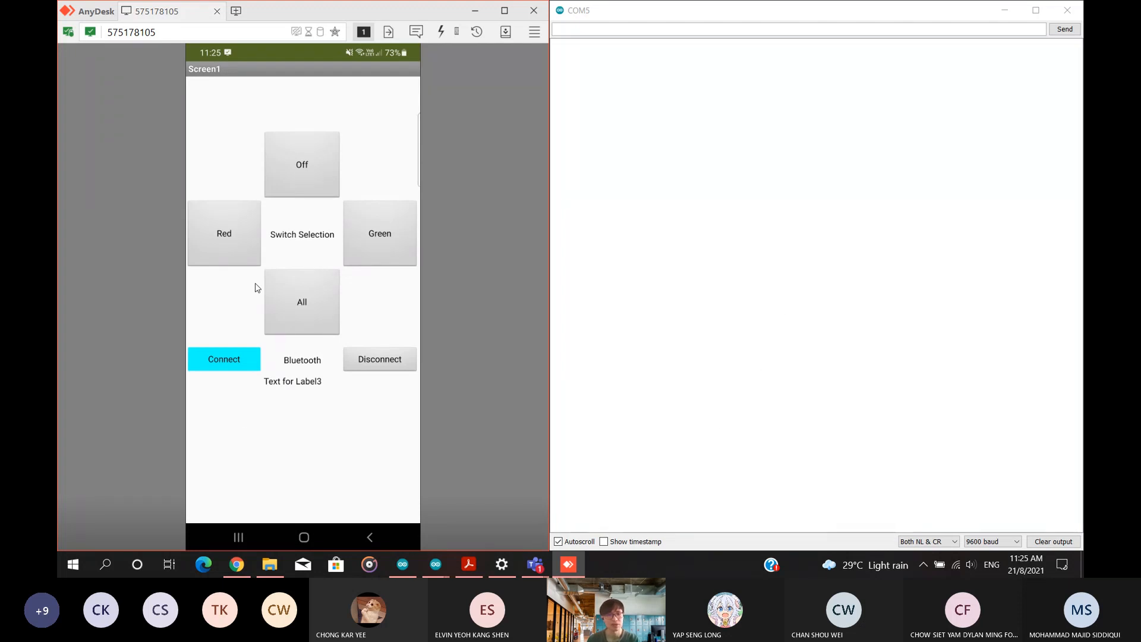
{"action": "left_click", "coordinate": [221, 250]}
{"action": "left_click", "coordinate": [315, 307]}
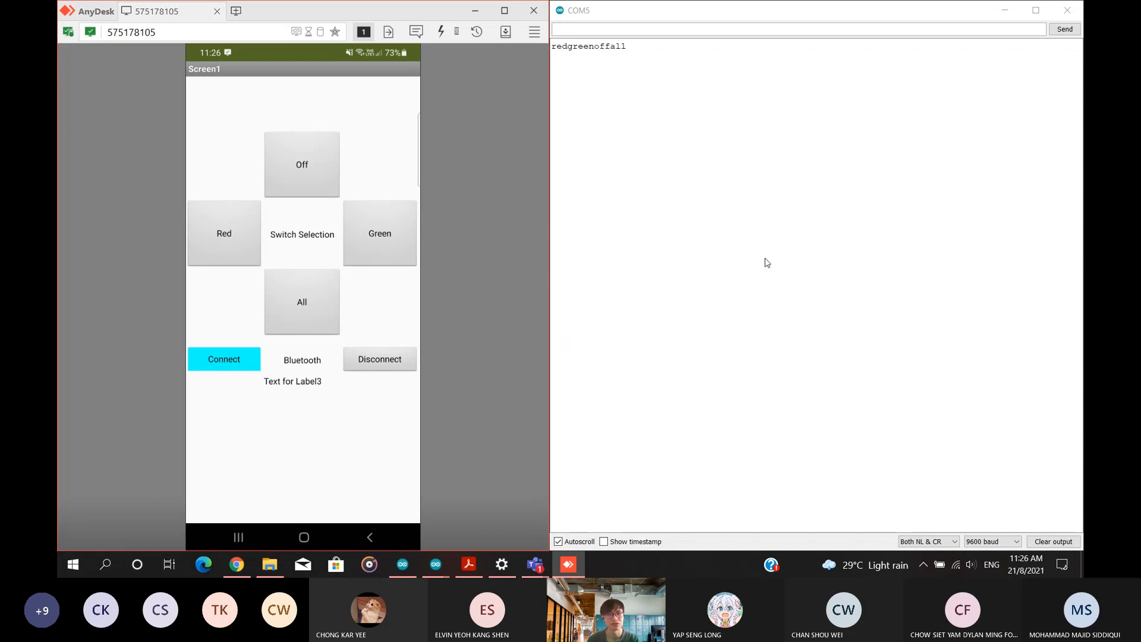
{"action": "left_click", "coordinate": [377, 359]}
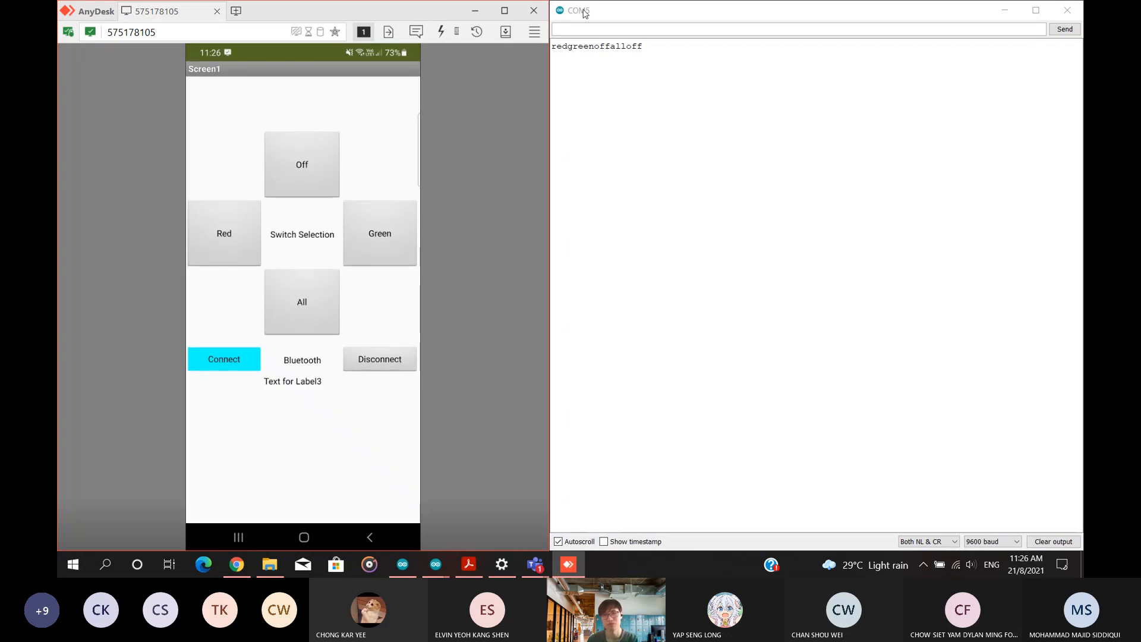
Send the message "HELLO" from the COM5 Serial Monitor to the phone app.
{"action": "left_click", "coordinate": [587, 34]}
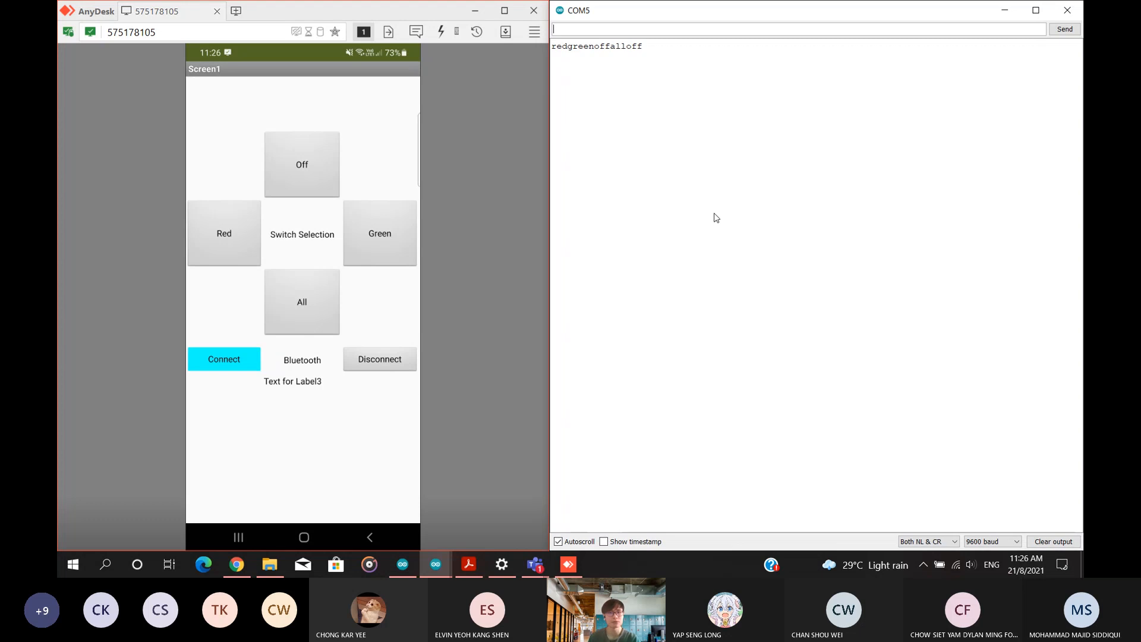
{"action": "type", "text": "HELLO"}
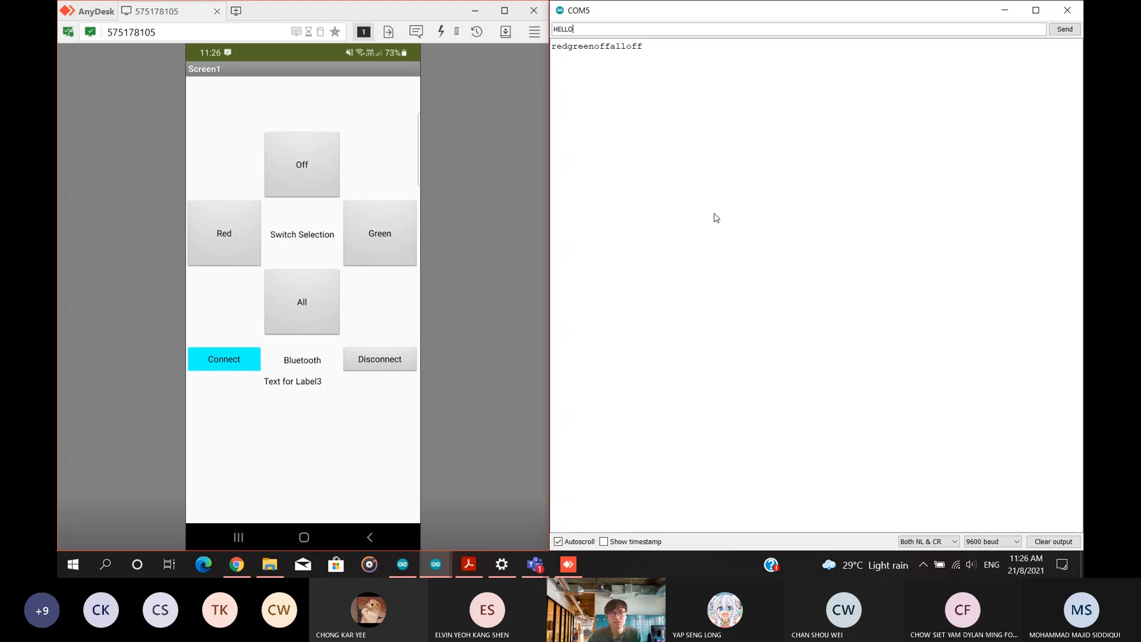
{"action": "left_click", "coordinate": [1065, 29]}
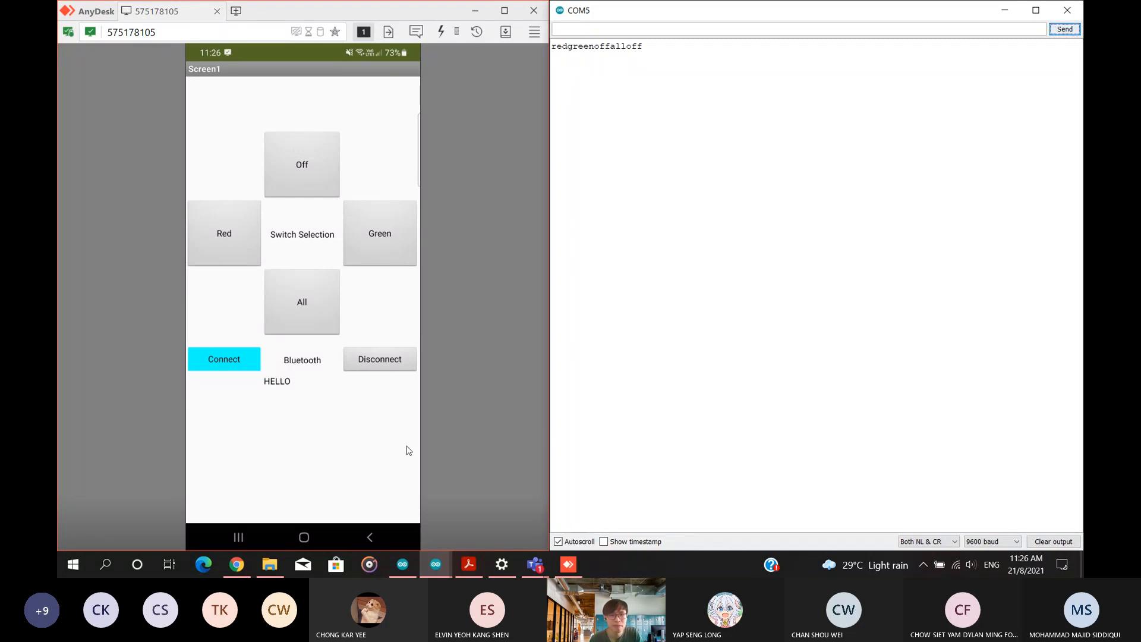
Send a long string of capital G characters from the Serial Monitor to the phone app.
{"action": "left_click", "coordinate": [586, 29]}
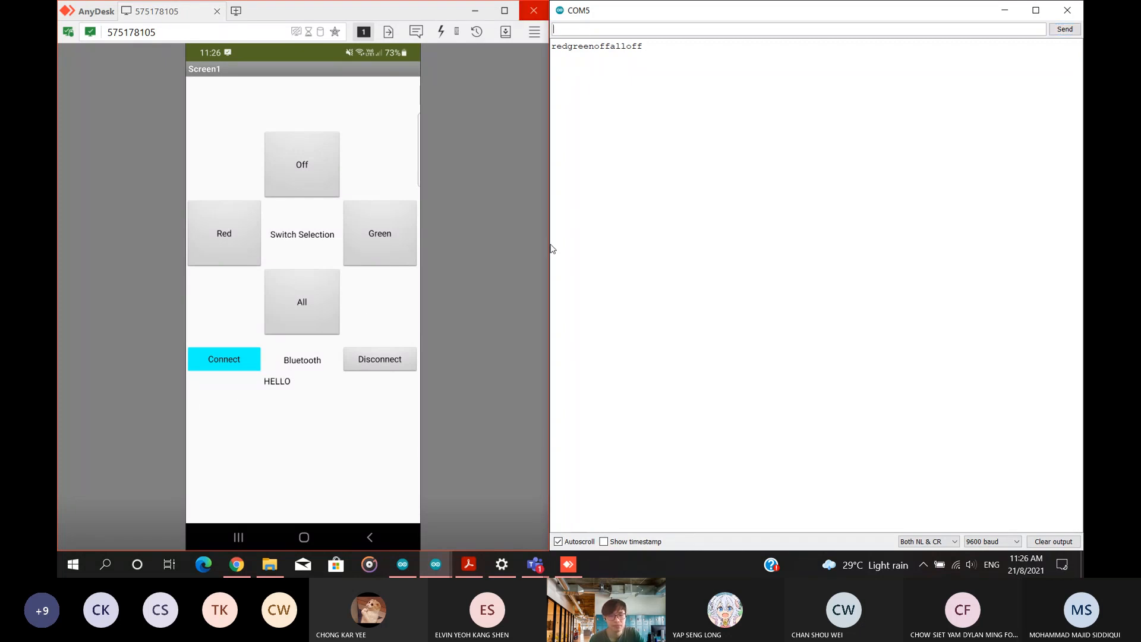
{"action": "type", "text": "GGGGGGGGGGGGGGGGGGGGGGGGGGGGG"}
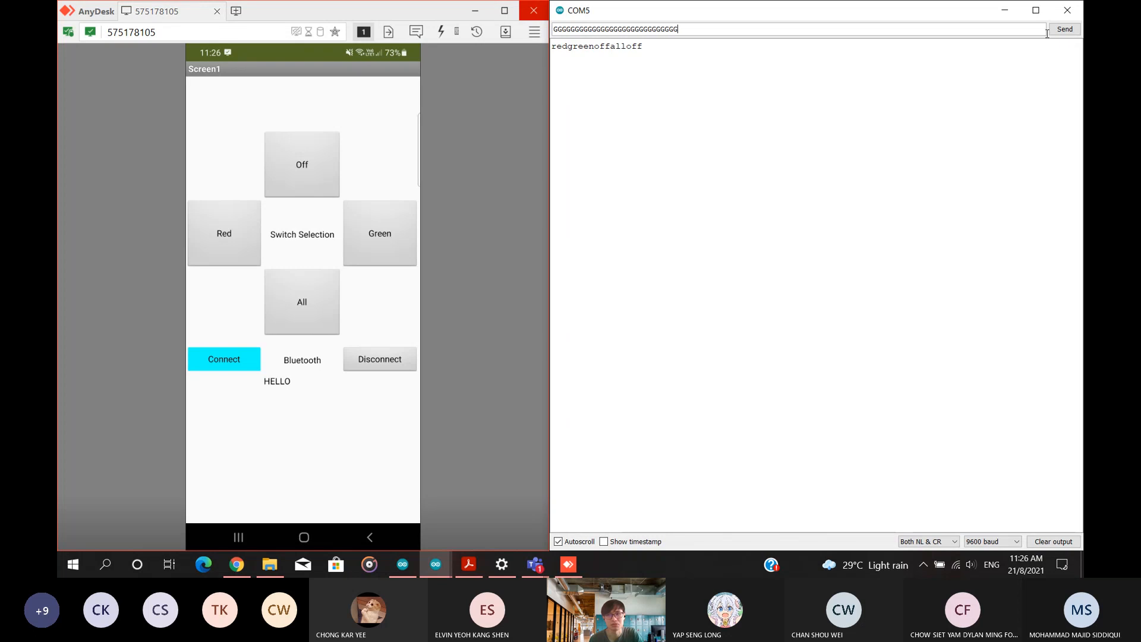
{"action": "left_click", "coordinate": [1059, 31]}
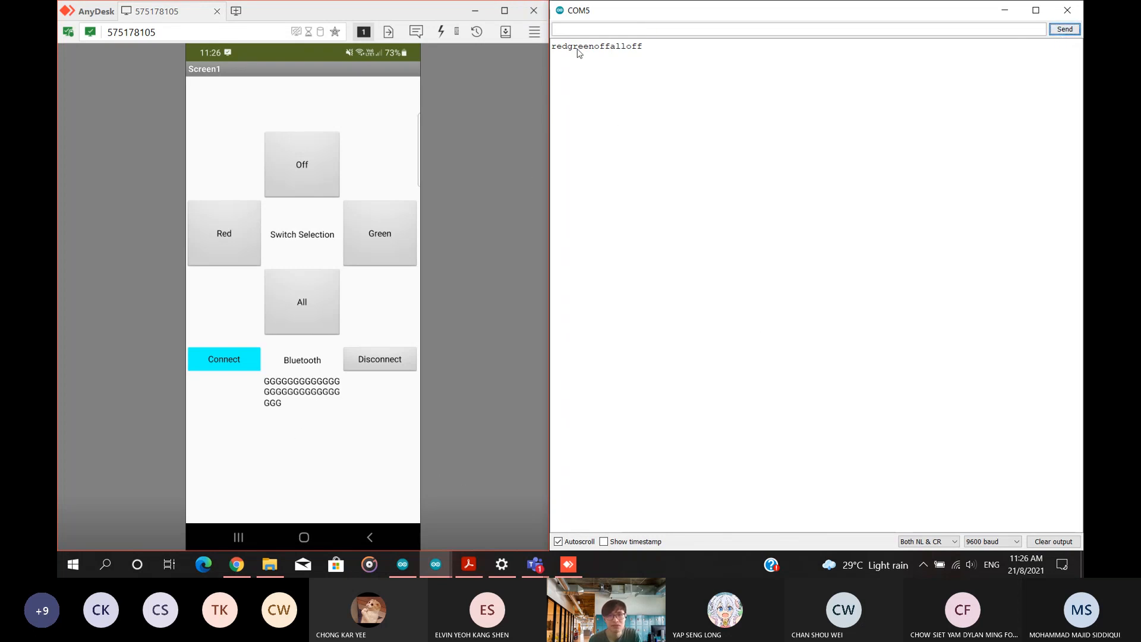
Minimise the AnyDesk phone view and the COM5 Serial Monitor window.
{"action": "left_click", "coordinate": [578, 30]}
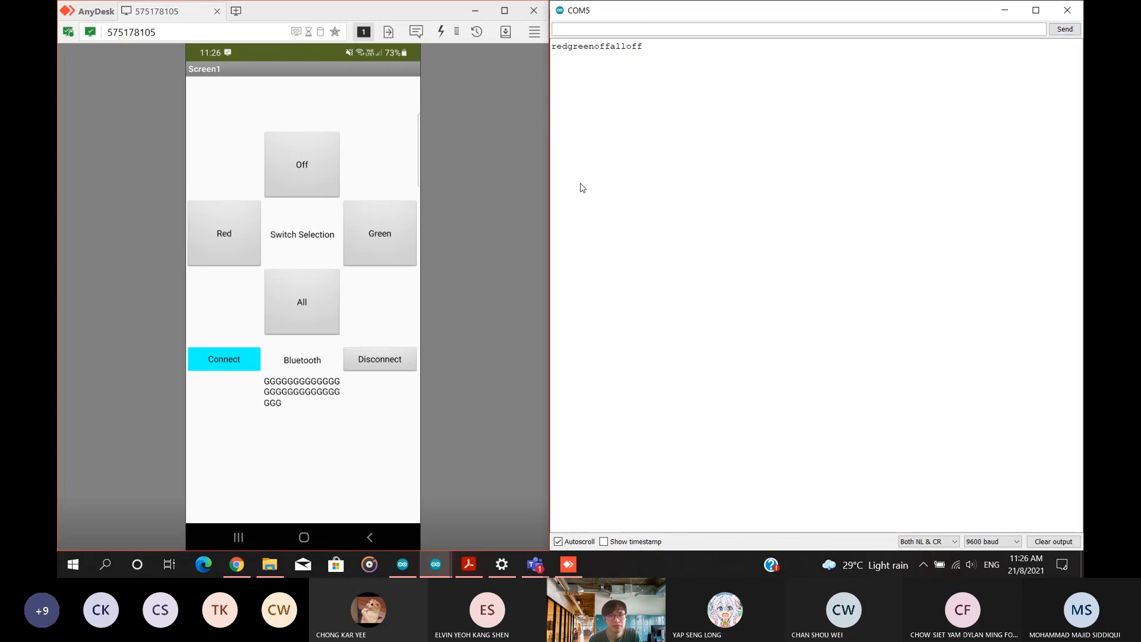
{"action": "left_click", "coordinate": [483, 18]}
{"action": "left_click", "coordinate": [1004, 10]}
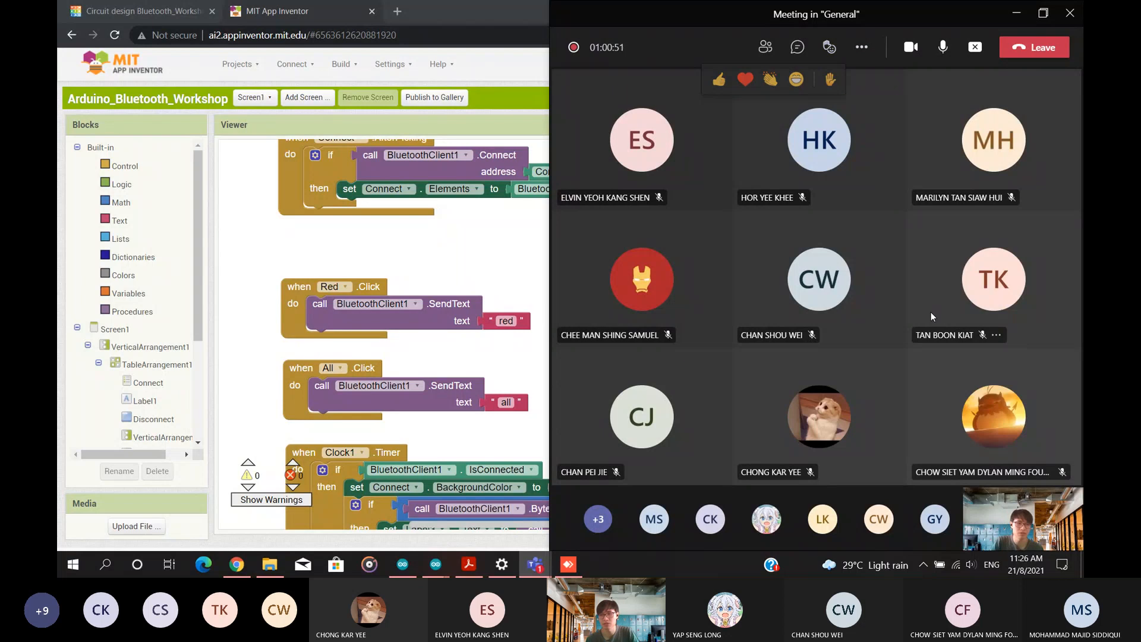
Open the Teams meeting chat to check for messages, with the meeting window restored to a smaller size, and minimise it.
{"action": "left_click", "coordinate": [797, 47]}
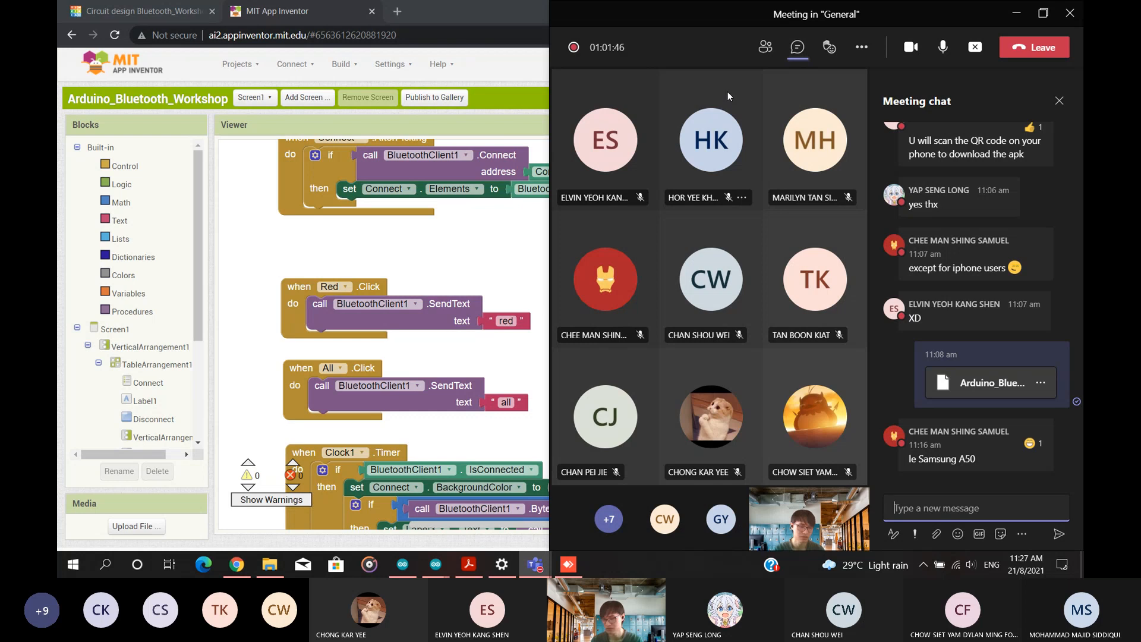
{"action": "left_click", "coordinate": [1030, 14]}
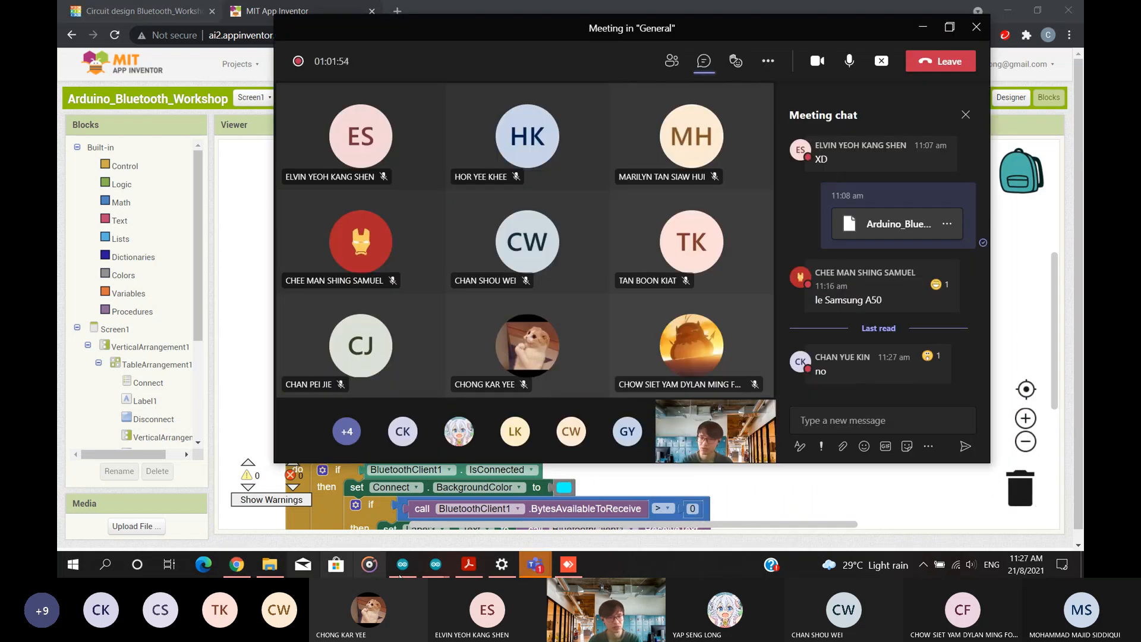
{"action": "mouse_move", "coordinate": [436, 565]}
{"action": "mouse_move", "coordinate": [525, 497]}
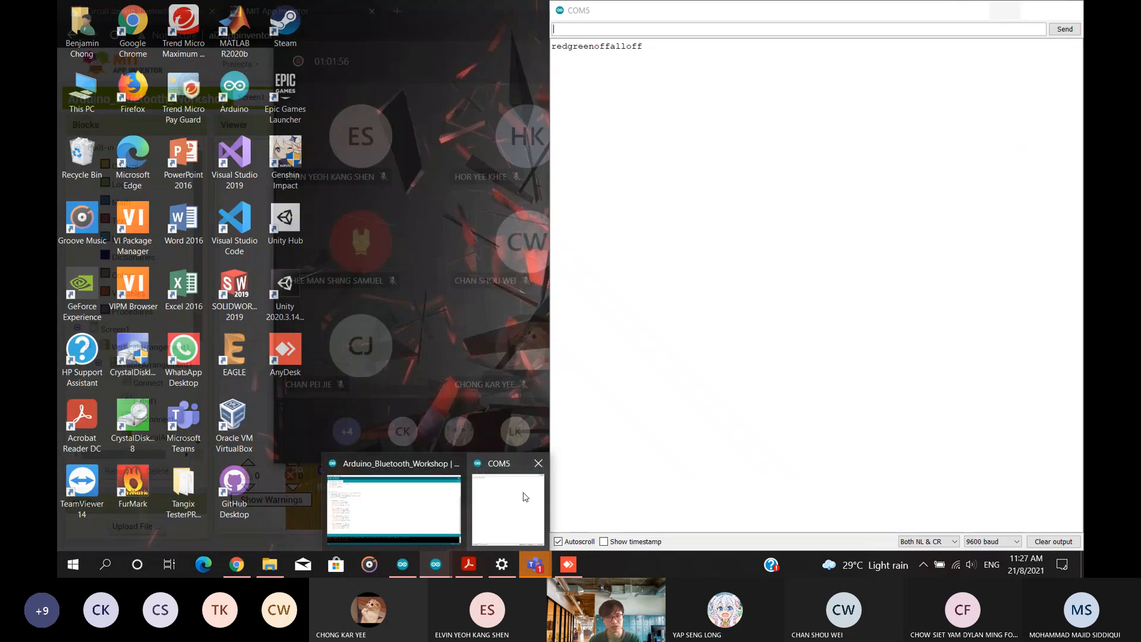
{"action": "mouse_move", "coordinate": [431, 490]}
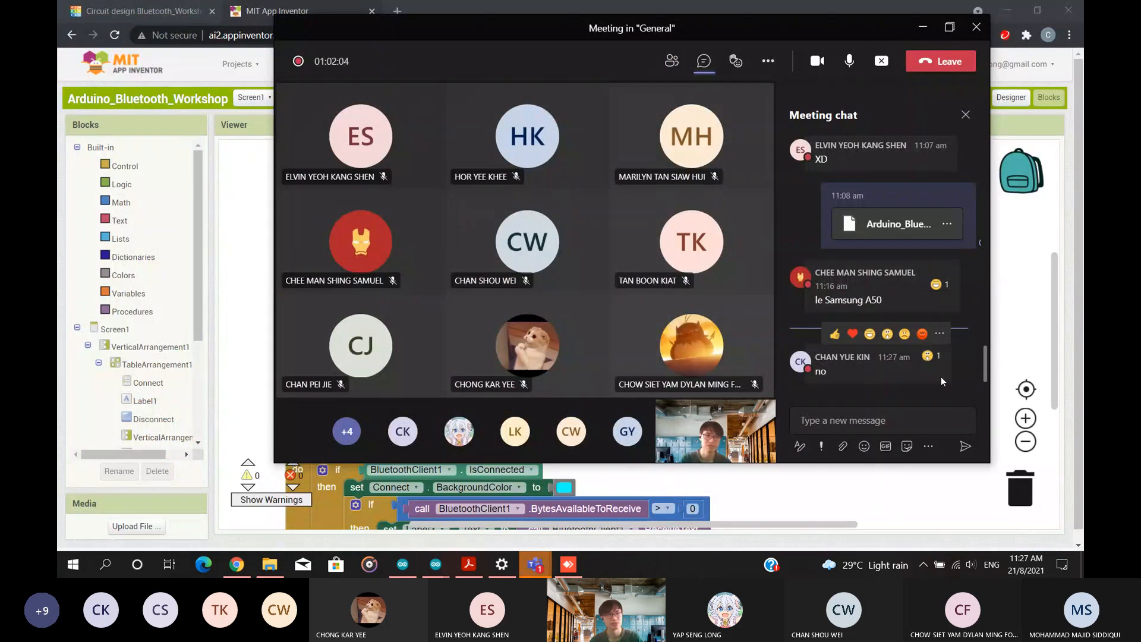
{"action": "mouse_move", "coordinate": [907, 370]}
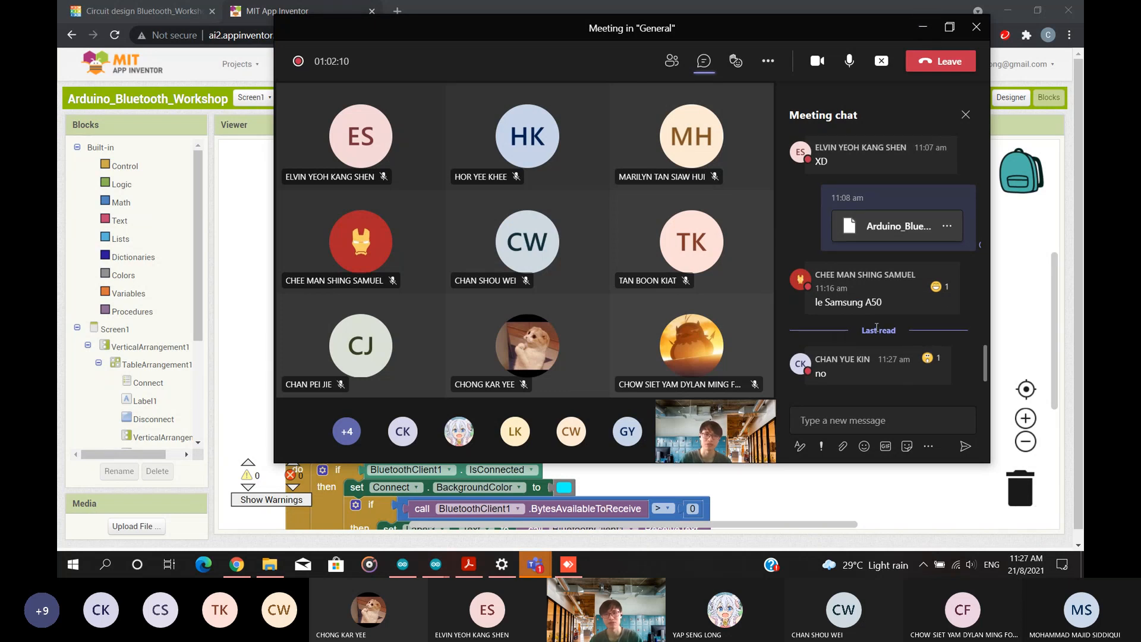
{"action": "left_click", "coordinate": [918, 38]}
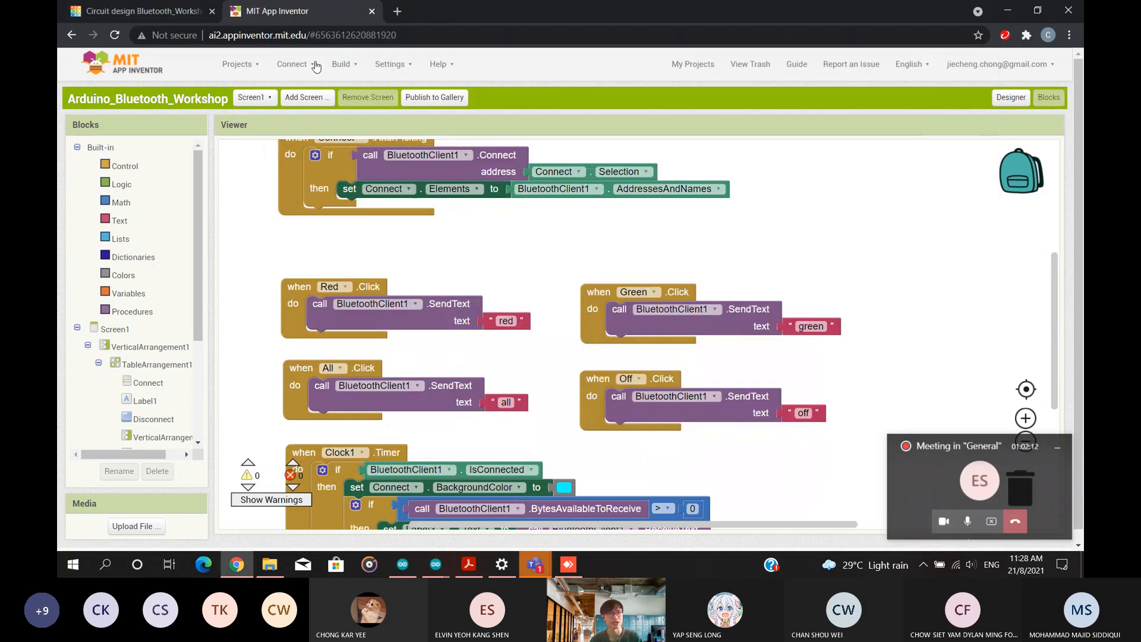
{"action": "left_click", "coordinate": [295, 64]}
{"action": "left_click", "coordinate": [238, 66]}
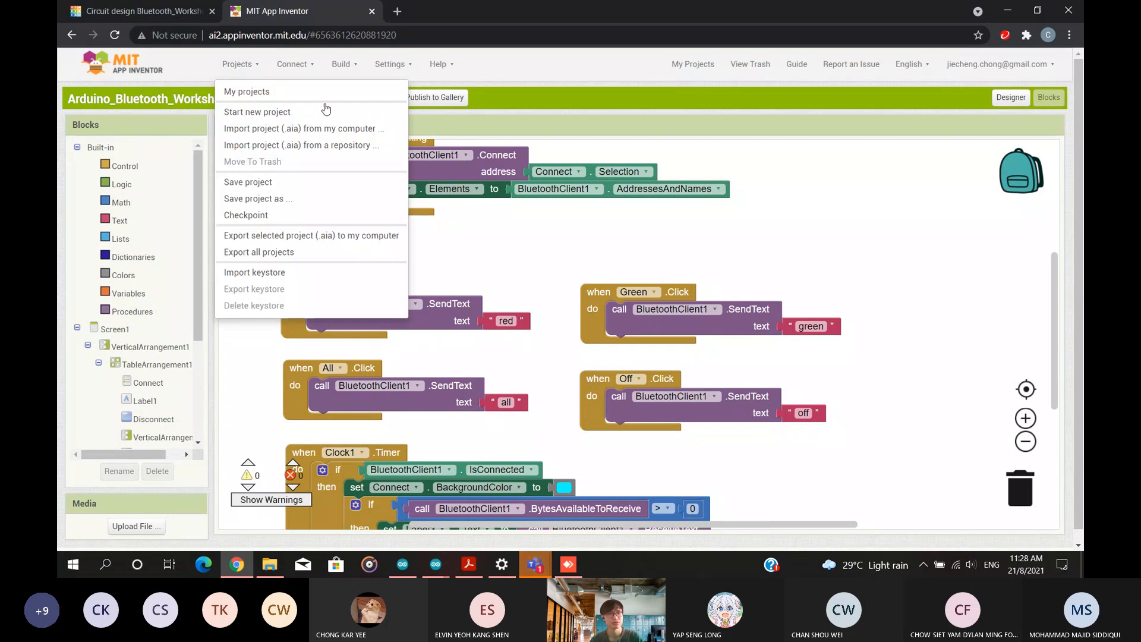
{"action": "left_click", "coordinate": [329, 135]}
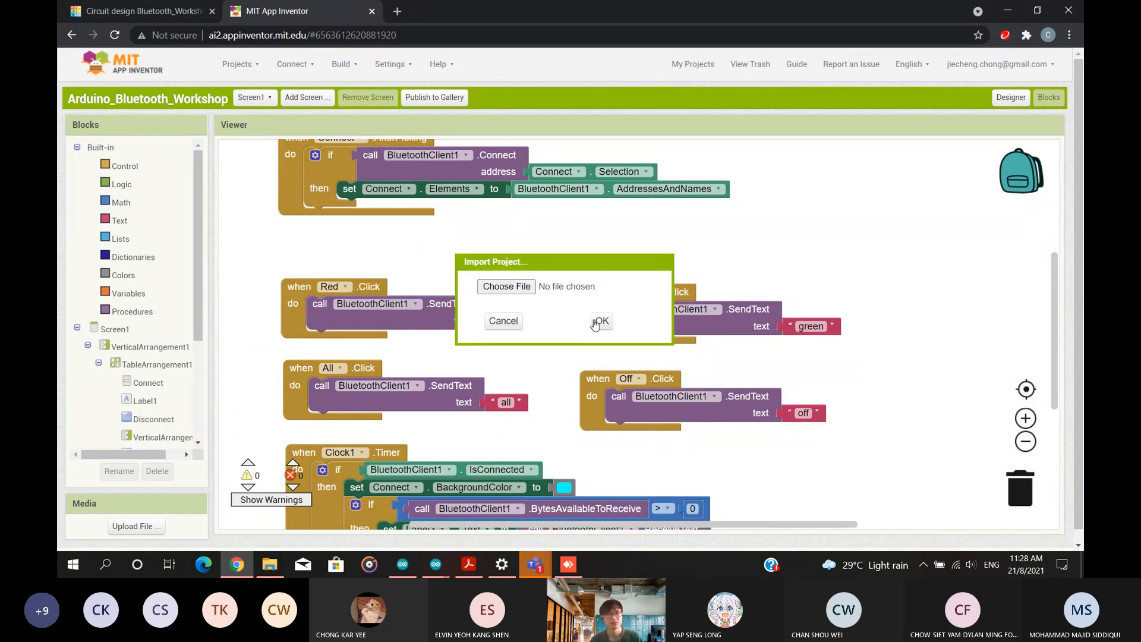
{"action": "left_click", "coordinate": [506, 321]}
Export the Arduino_Bluetooth_Workshop project as an .aia file to the computer and show the Downloads folder in File Explorer.
{"action": "left_click", "coordinate": [237, 64]}
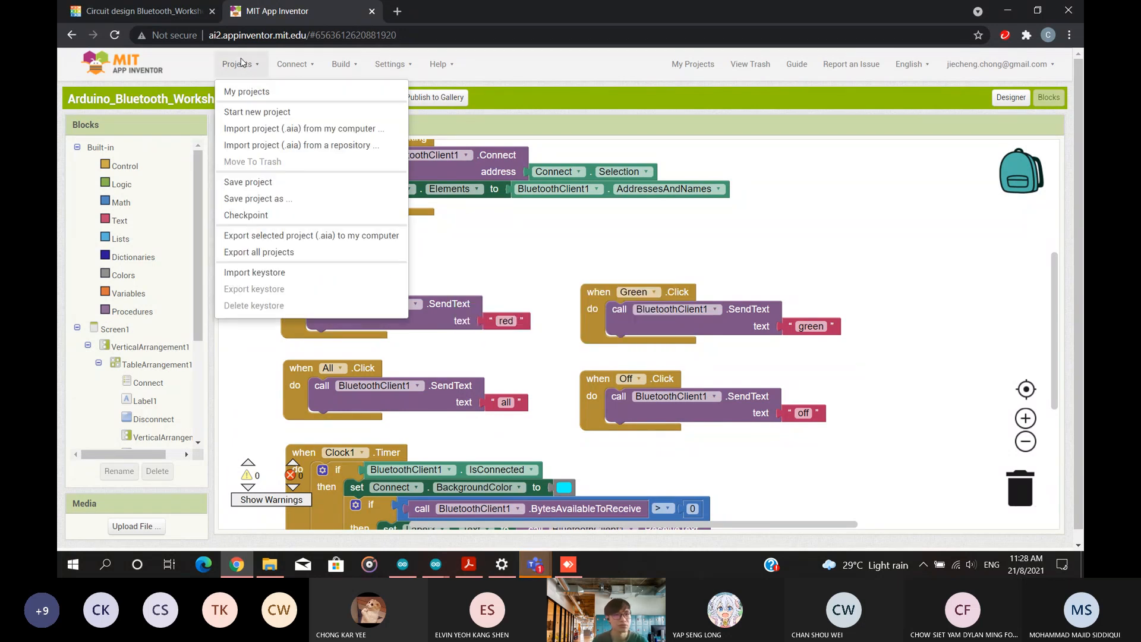
{"action": "left_click", "coordinate": [285, 235]}
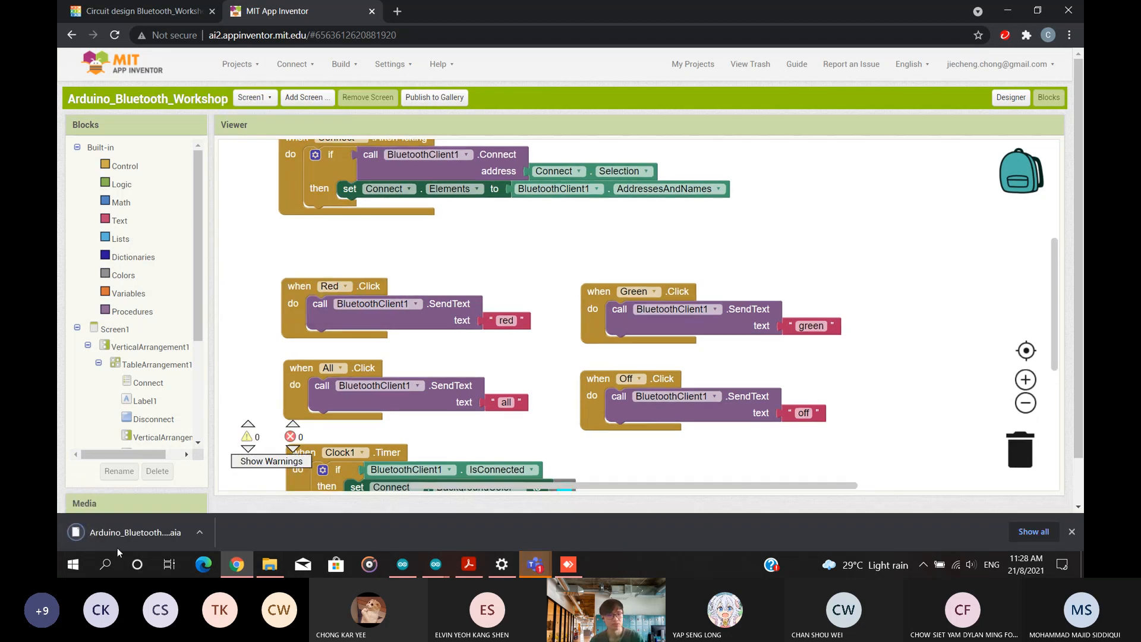
{"action": "left_click", "coordinate": [269, 564]}
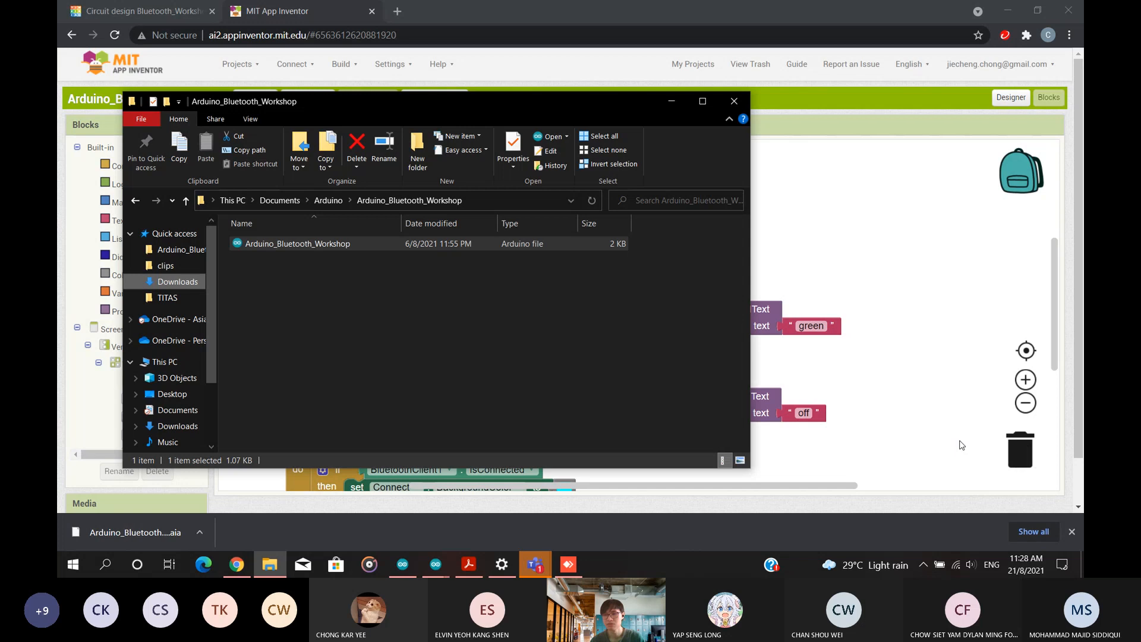
{"action": "left_click", "coordinate": [175, 282]}
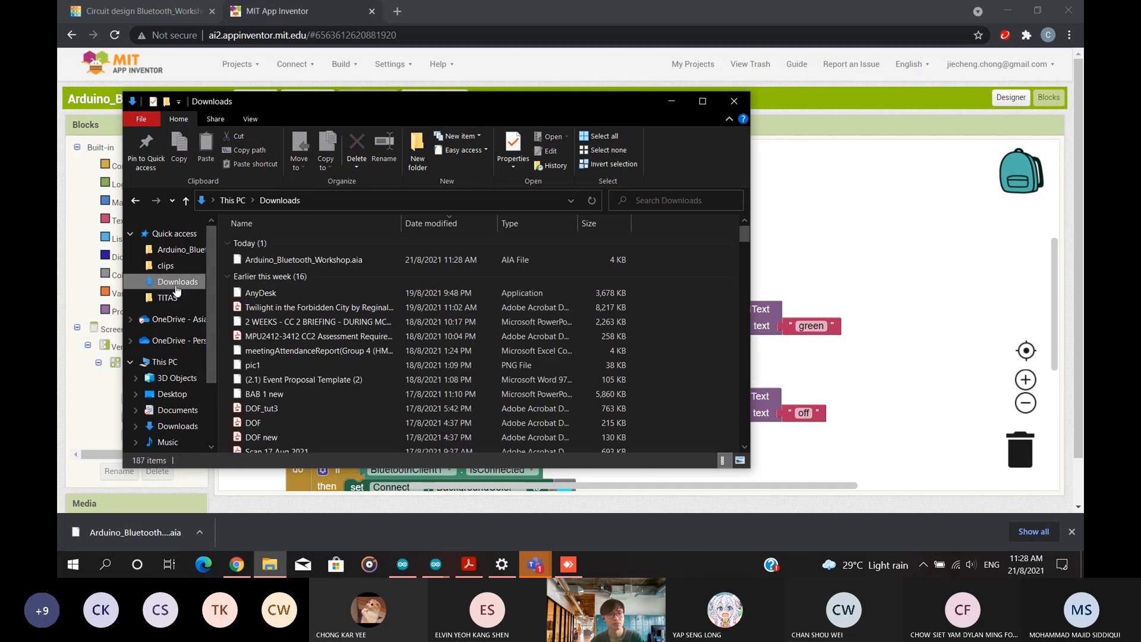
Share Arduino_Bluetooth_Workshop.aia from Downloads in the Teams meeting chat, then minimise File Explorer and the meeting window.
{"action": "left_click", "coordinate": [984, 483]}
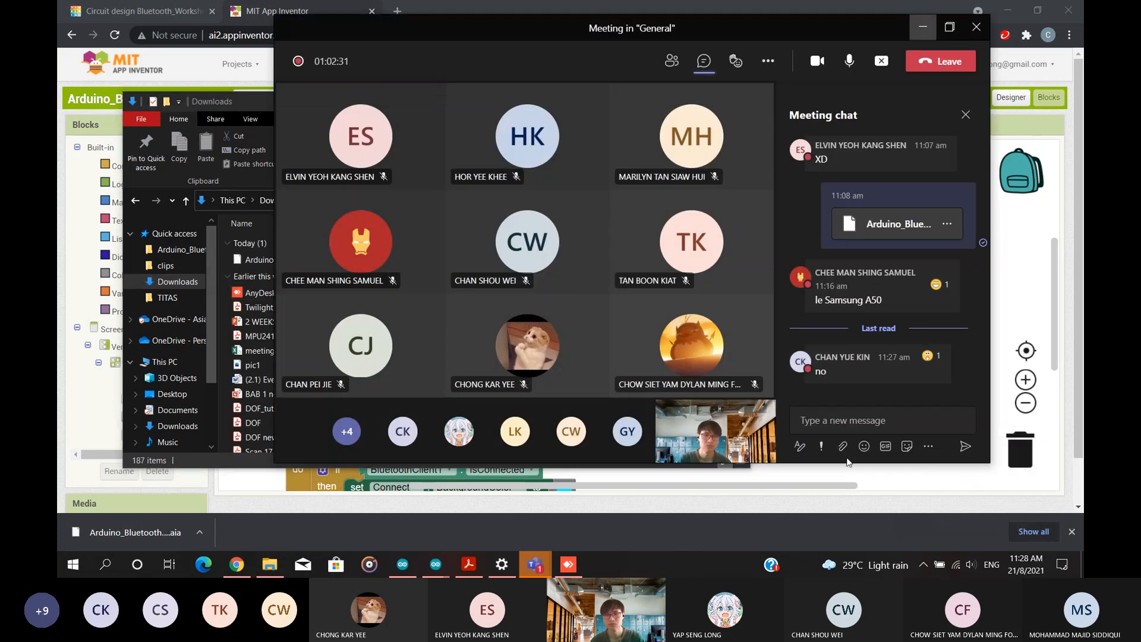
{"action": "left_click_drag", "start_coordinate": [257, 263], "coordinate": [892, 413]}
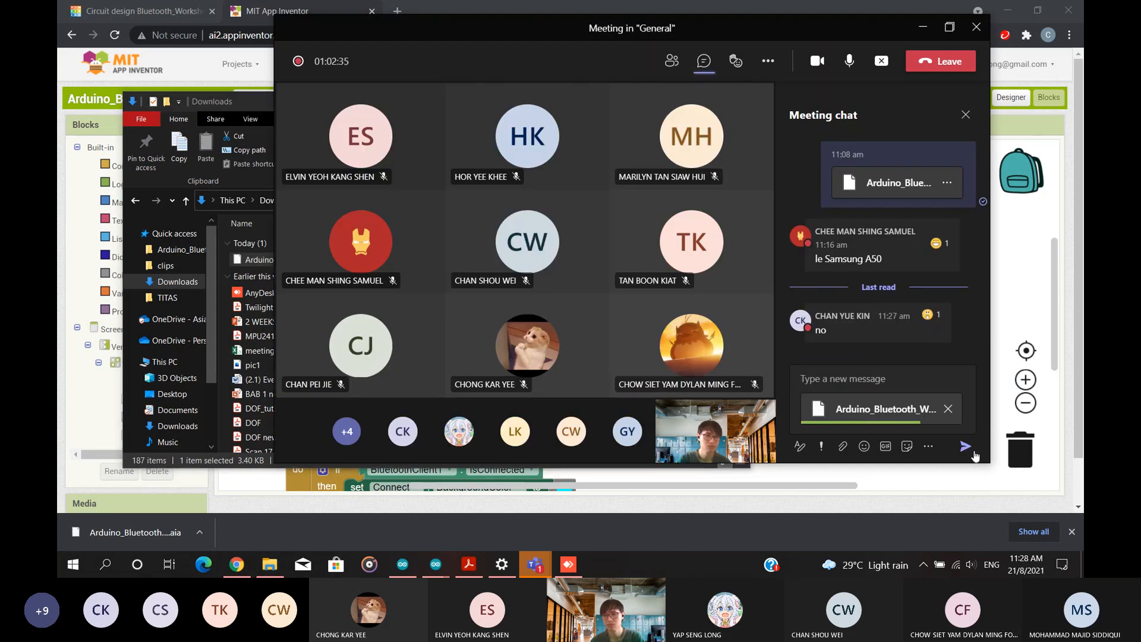
{"action": "left_click", "coordinate": [201, 113]}
{"action": "left_click", "coordinate": [668, 105]}
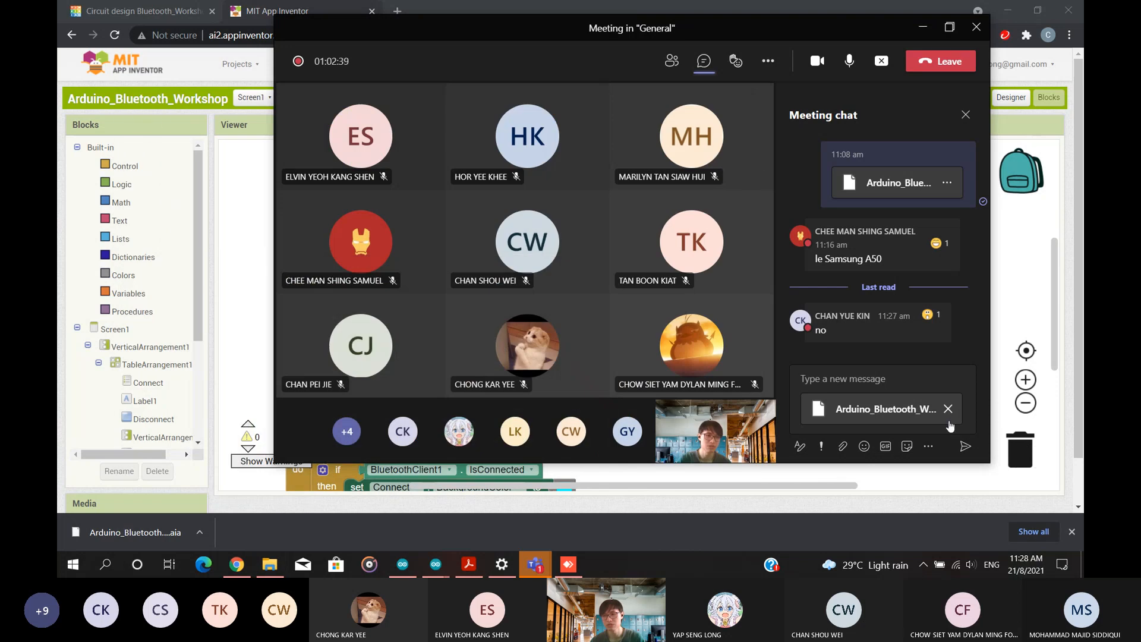
{"action": "left_click", "coordinate": [963, 446]}
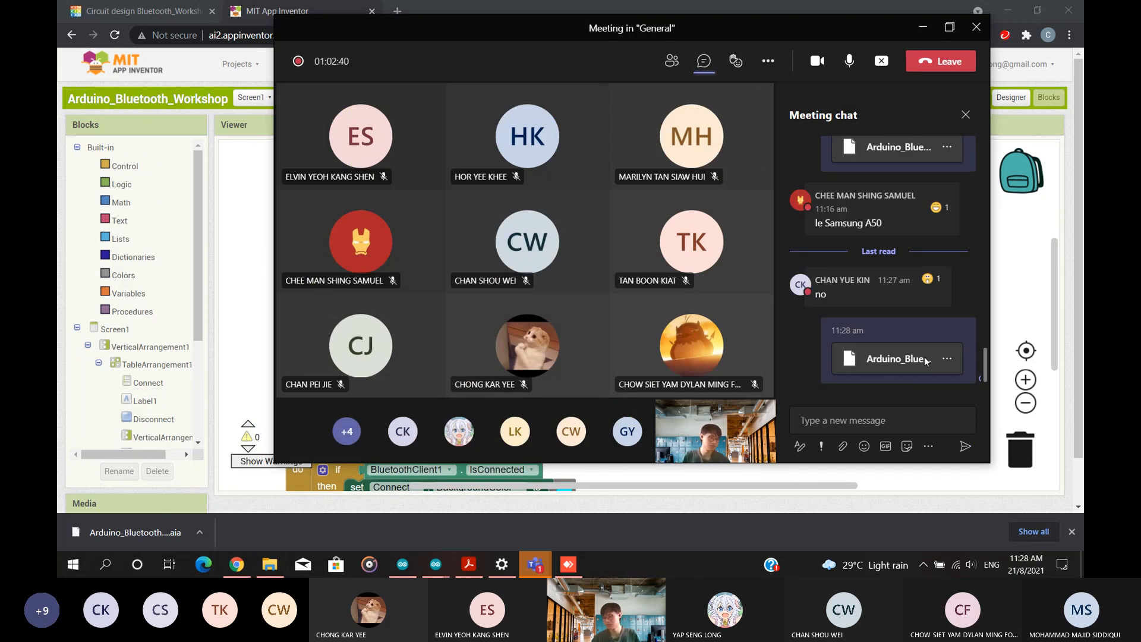
{"action": "left_click", "coordinate": [923, 27]}
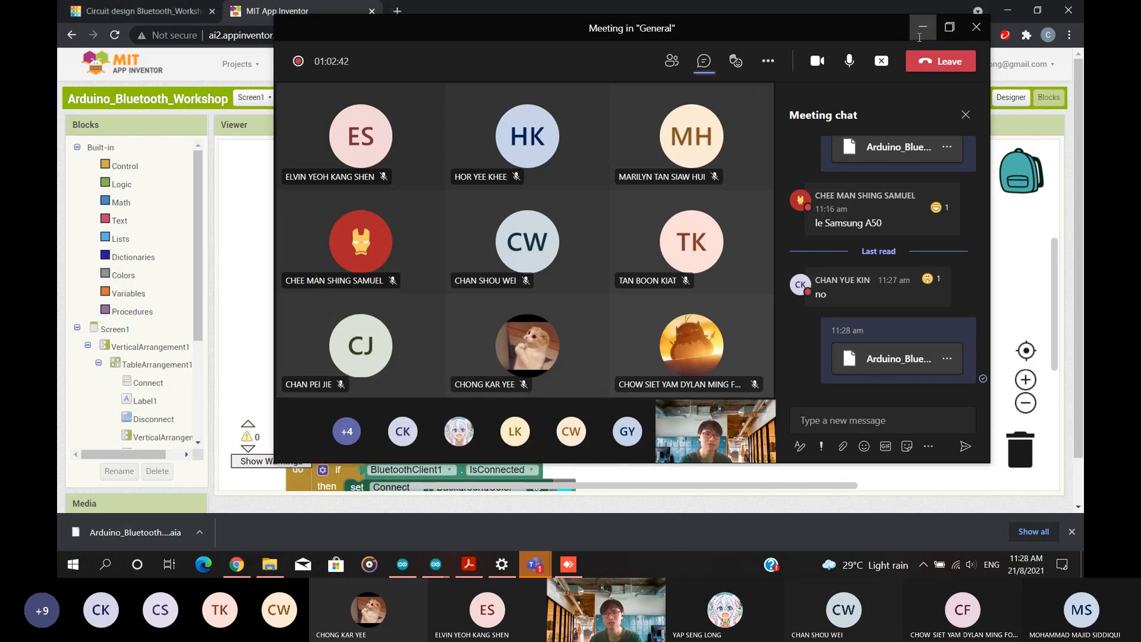
Try to import the project file Arduino_Bluetooth_Workshop.aia from the Downloads folder into App Inventor.
{"action": "left_click", "coordinate": [237, 65]}
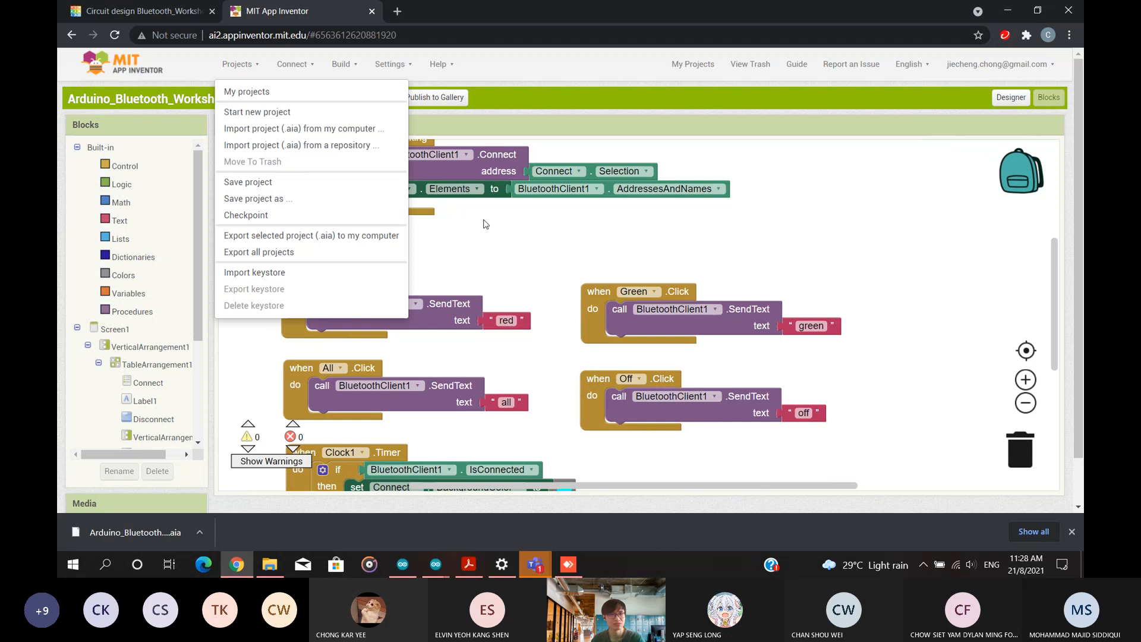
{"action": "left_click", "coordinate": [255, 130]}
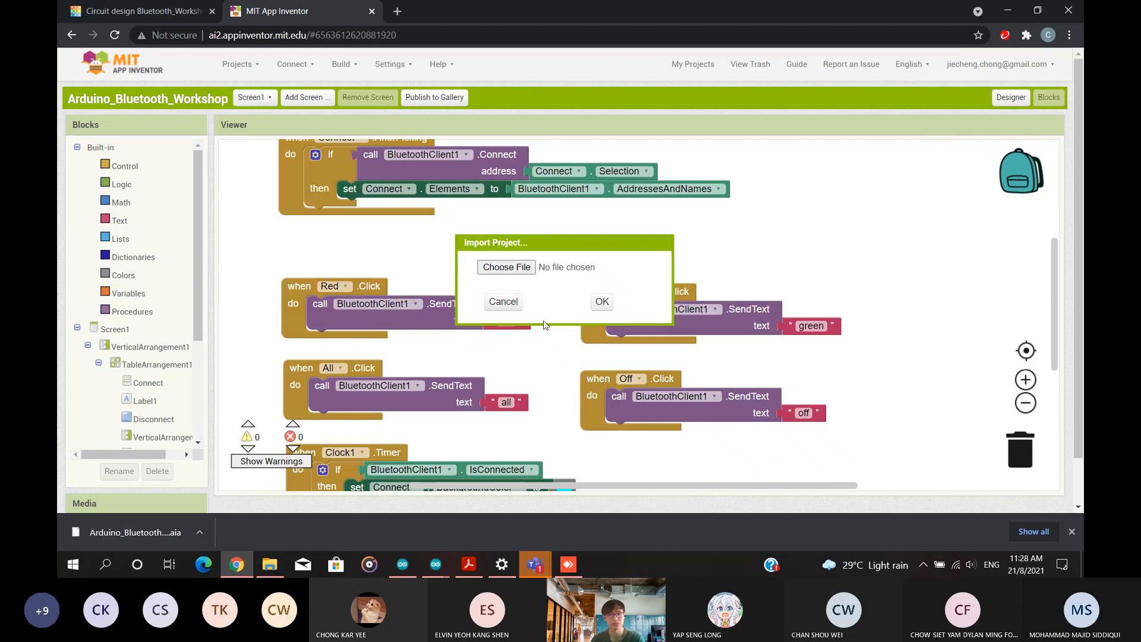
{"action": "left_click", "coordinate": [517, 271]}
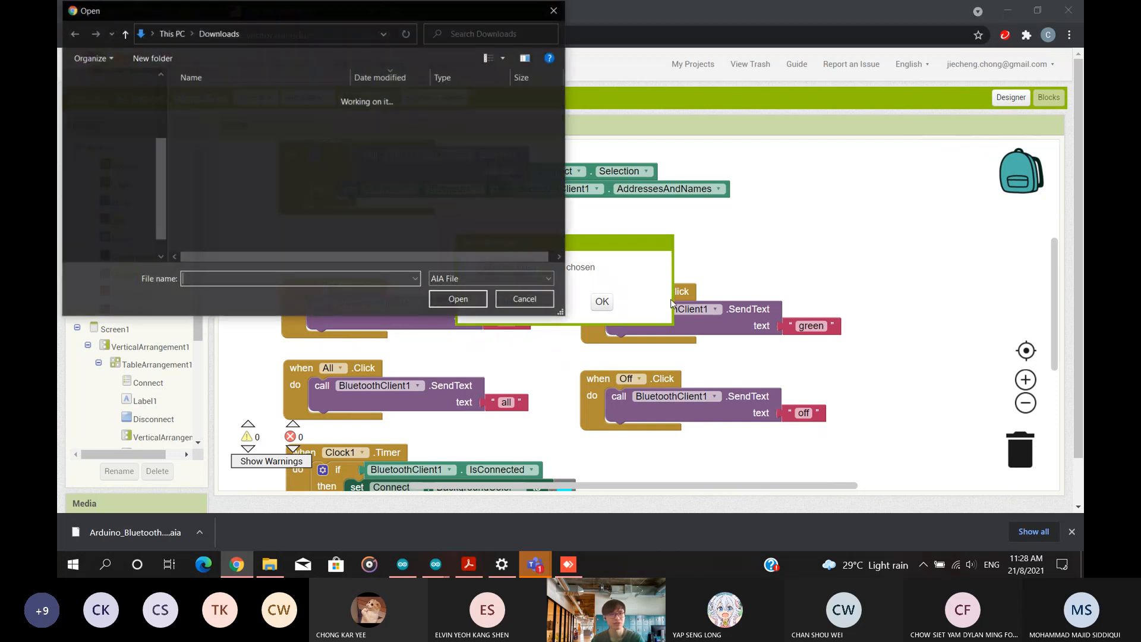
{"action": "double_click", "coordinate": [255, 115]}
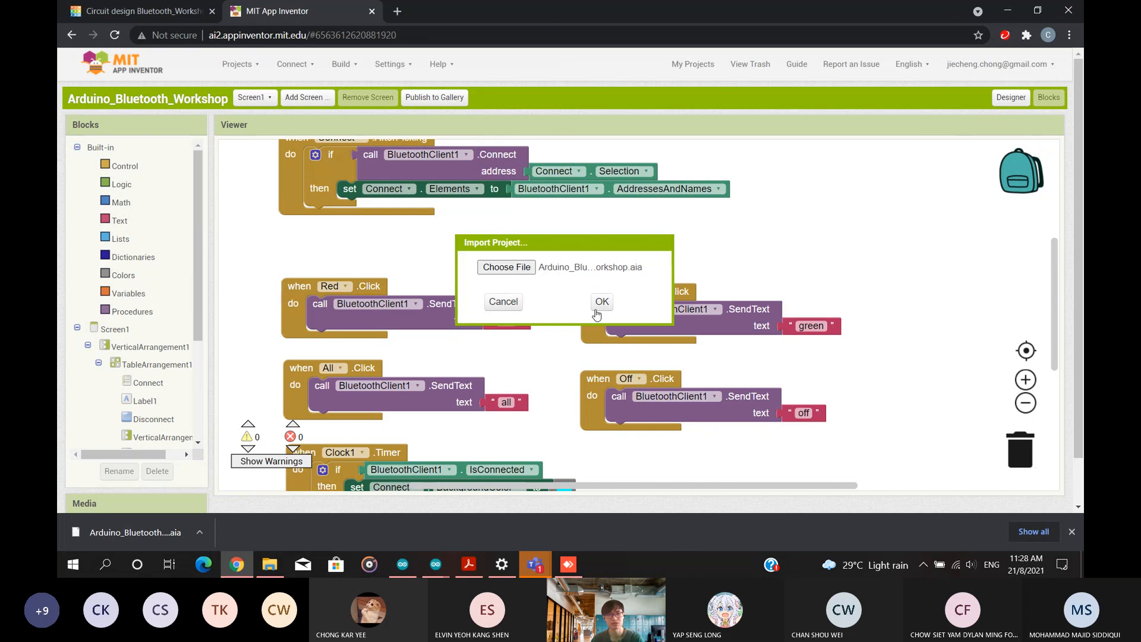
{"action": "left_click", "coordinate": [602, 302]}
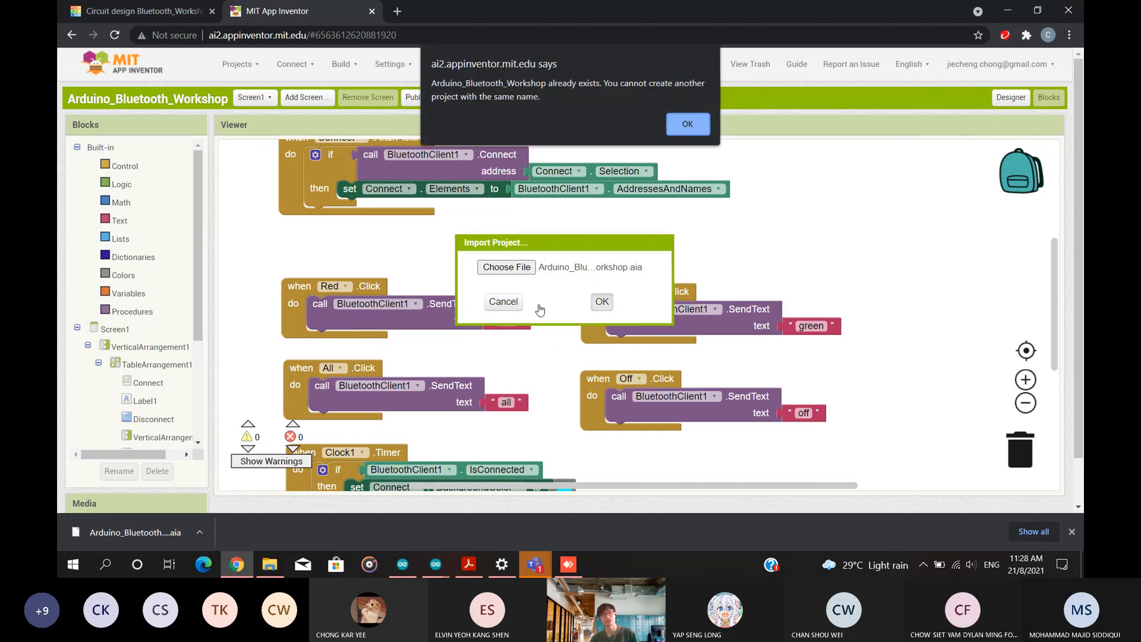
Dismiss the duplicate-project alert and the import dialog, and close the browser's downloads bar.
{"action": "key", "text": "Return"}
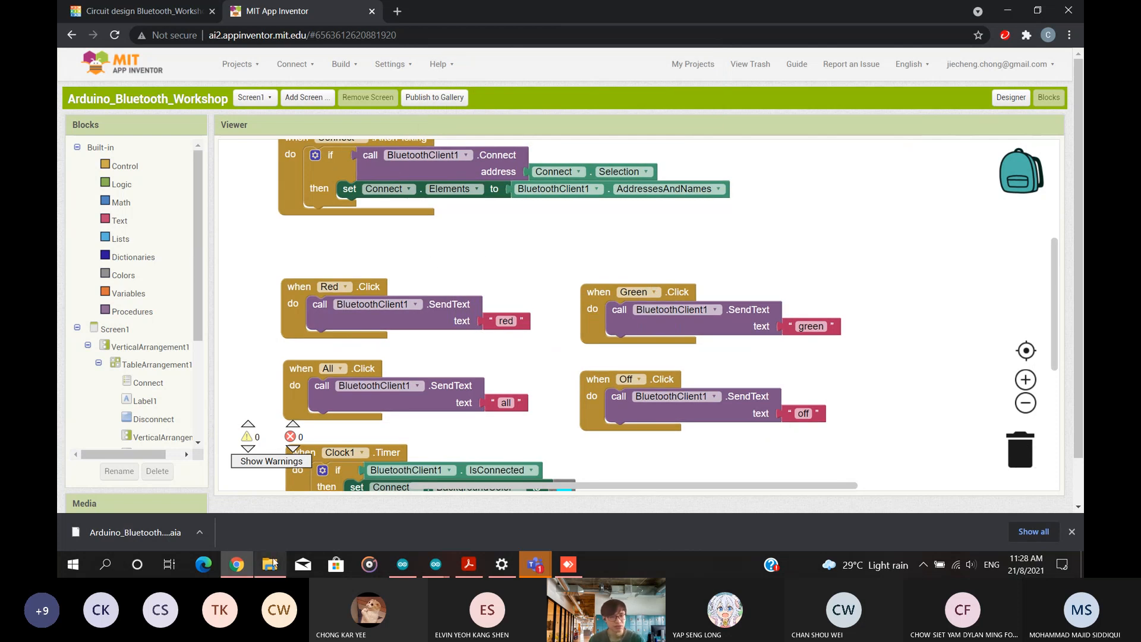
{"action": "left_click", "coordinate": [991, 431]}
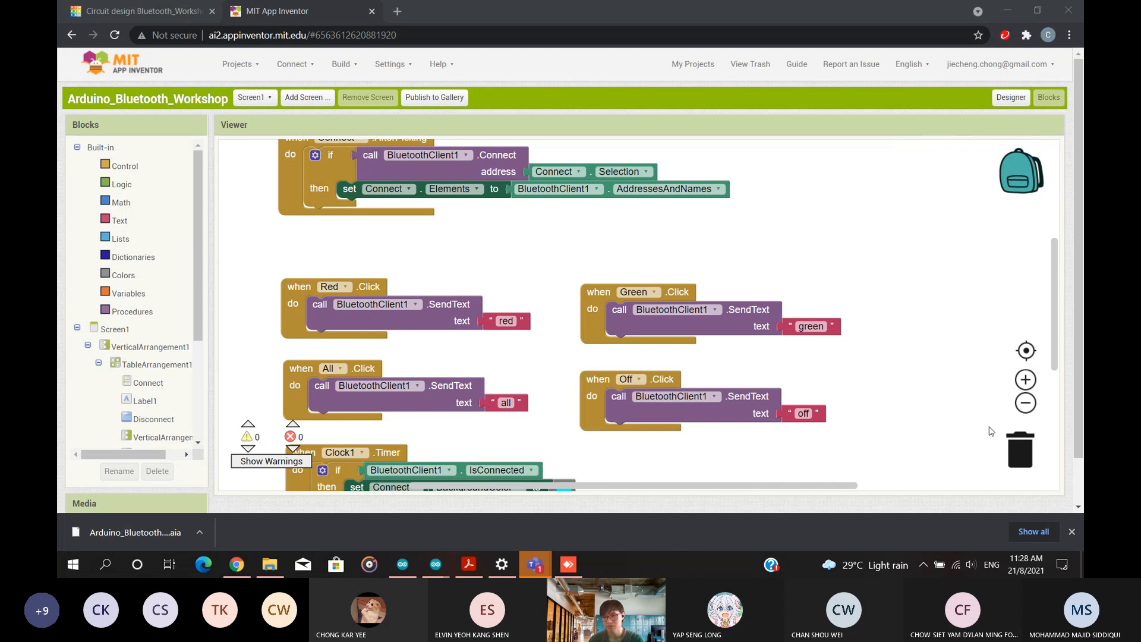
{"action": "left_click", "coordinate": [1070, 531]}
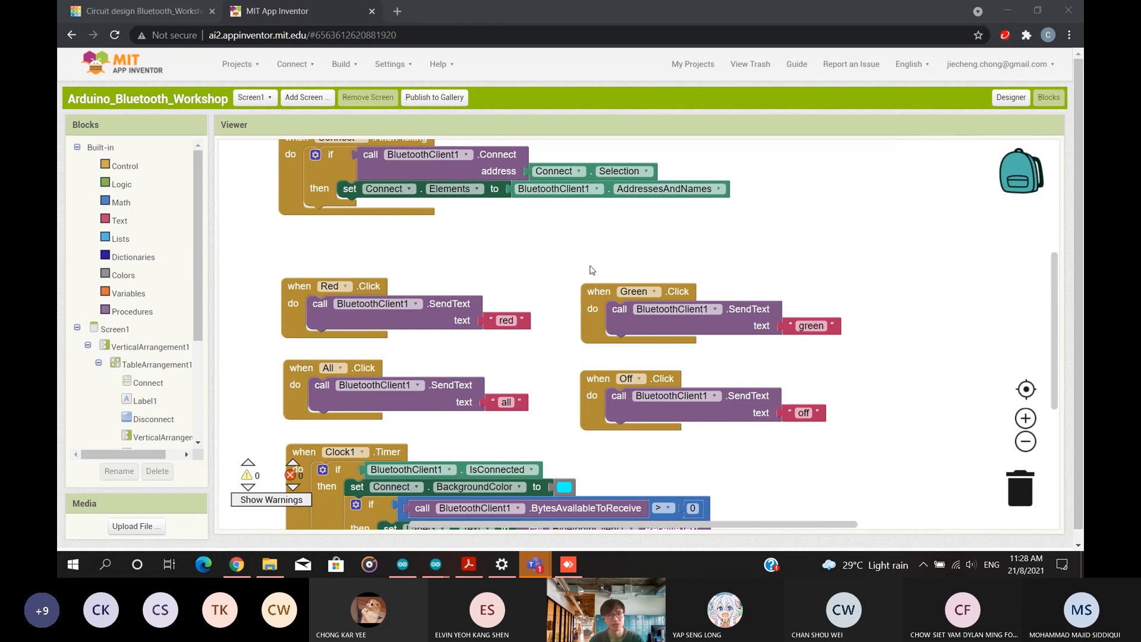
Review the project's blocks, from the Connect and Disconnect handlers through the colour button handlers to the Clock1 timer.
{"action": "scroll", "coordinate": [593, 270], "scroll_direction": "up", "scroll_amount": 5}
{"action": "scroll", "coordinate": [649, 294], "scroll_direction": "down", "scroll_amount": 3}
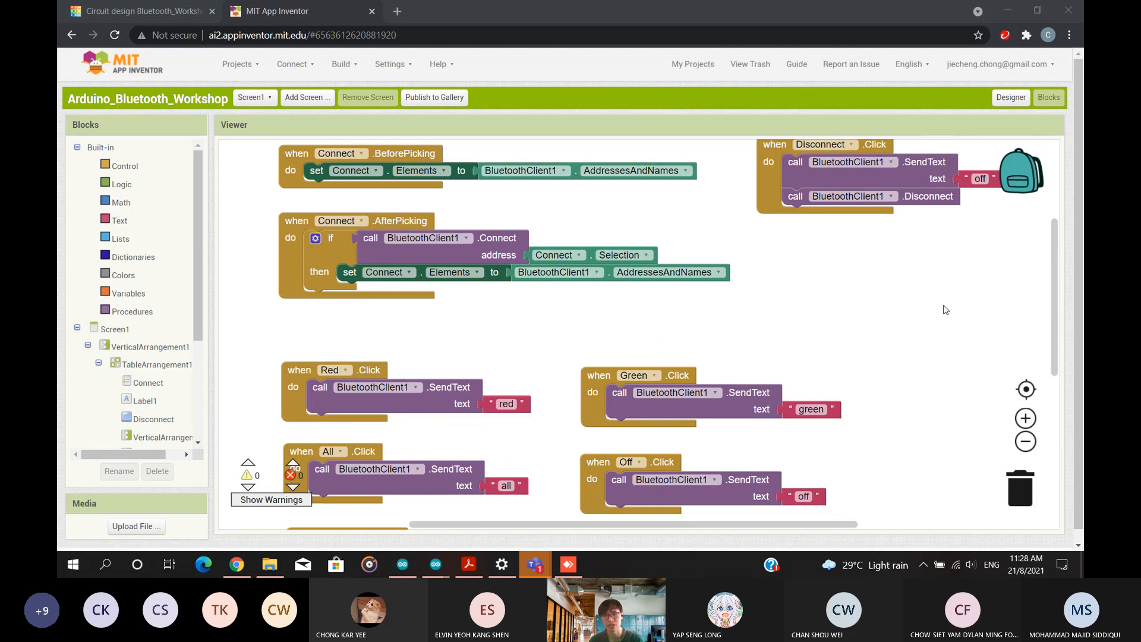
{"action": "scroll", "coordinate": [939, 309], "scroll_direction": "up", "scroll_amount": 2}
{"action": "scroll", "coordinate": [904, 306], "scroll_direction": "down", "scroll_amount": 6}
{"action": "scroll", "coordinate": [908, 306], "scroll_direction": "up", "scroll_amount": 2}
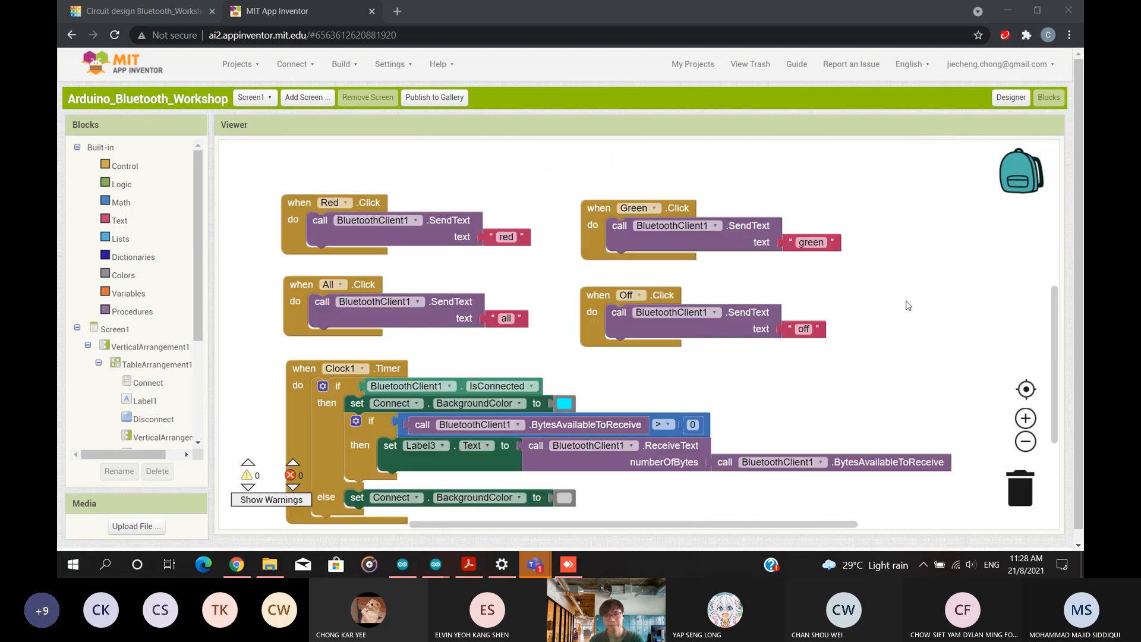
{"action": "scroll", "coordinate": [908, 306], "scroll_direction": "up", "scroll_amount": 4}
{"action": "scroll", "coordinate": [908, 305], "scroll_direction": "up", "scroll_amount": 2}
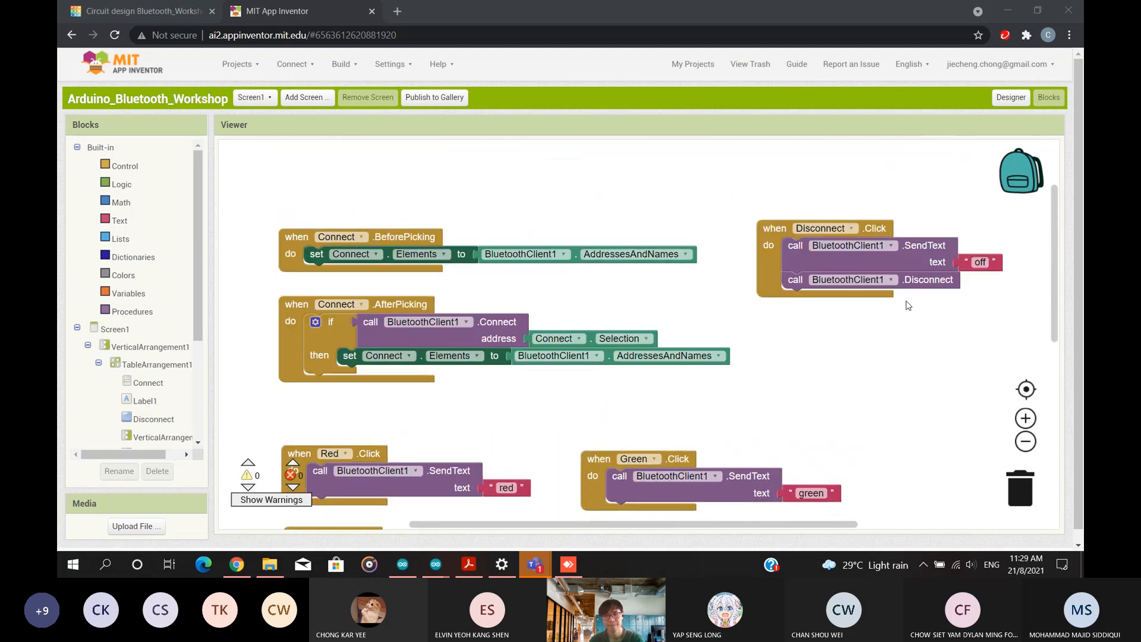
Switch to the Teams meeting, maximise its window and stop sharing the screen.
{"action": "left_click", "coordinate": [986, 479]}
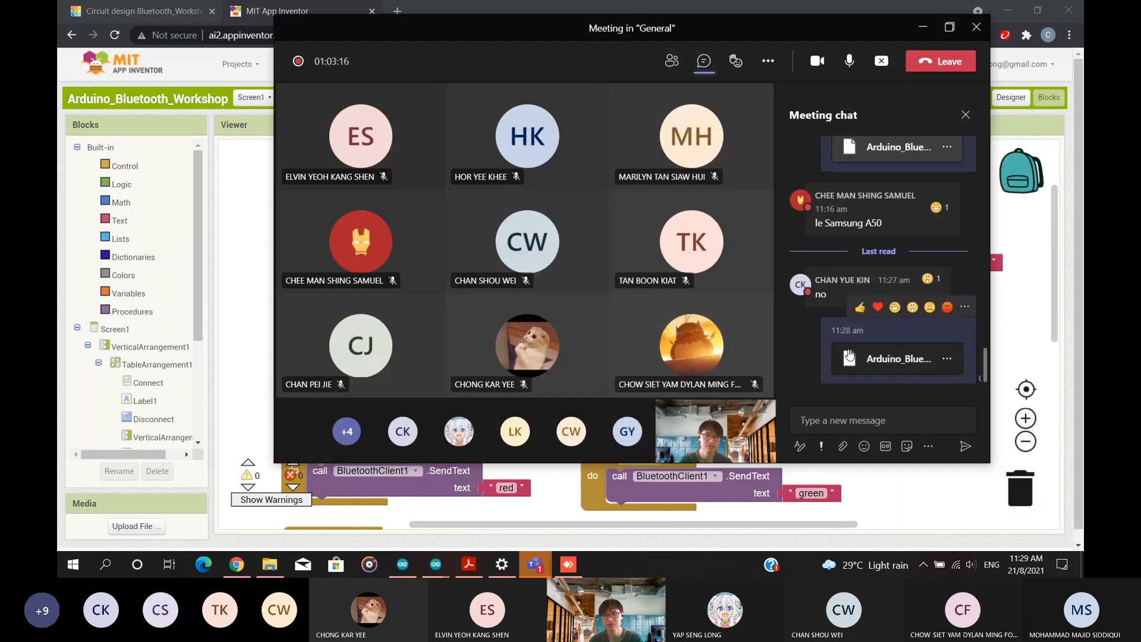
{"action": "left_click", "coordinate": [949, 27]}
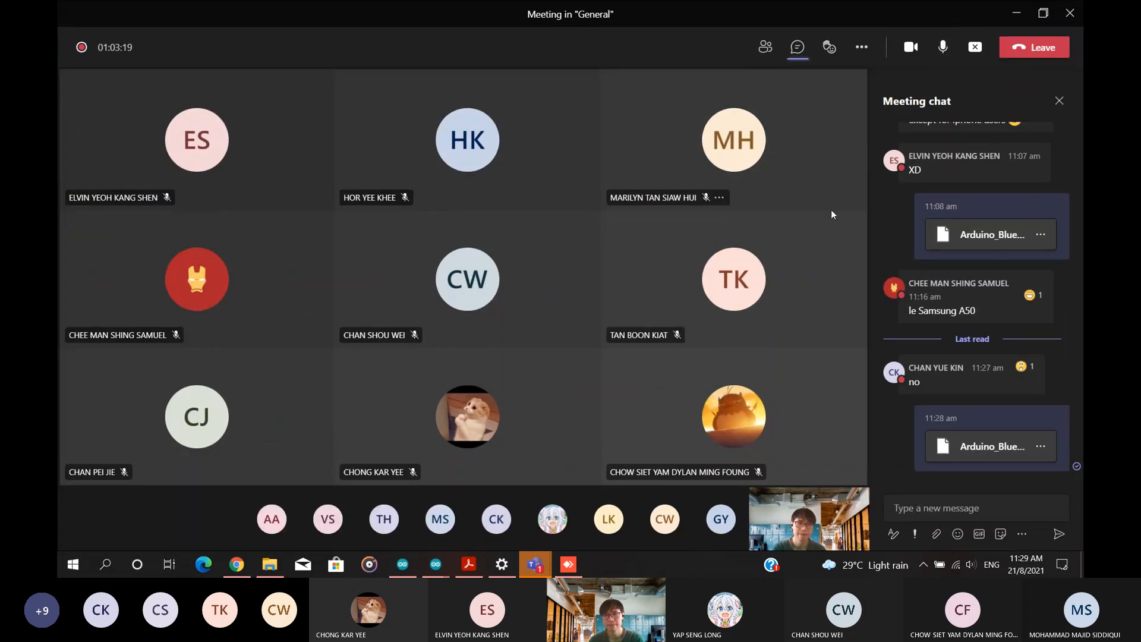
{"action": "left_click", "coordinate": [978, 48]}
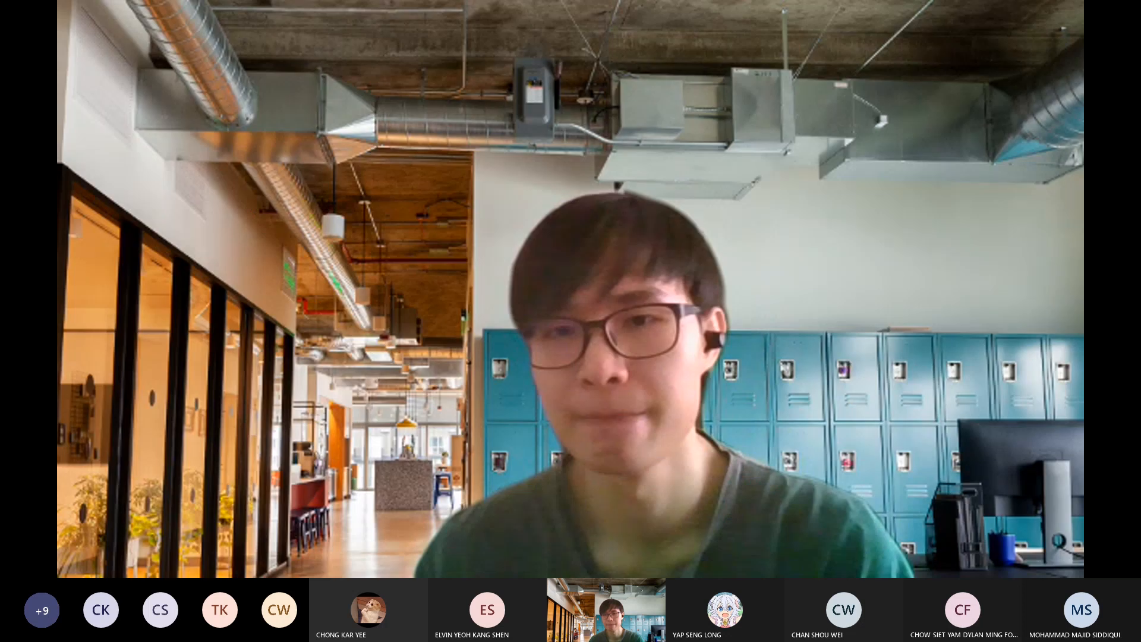